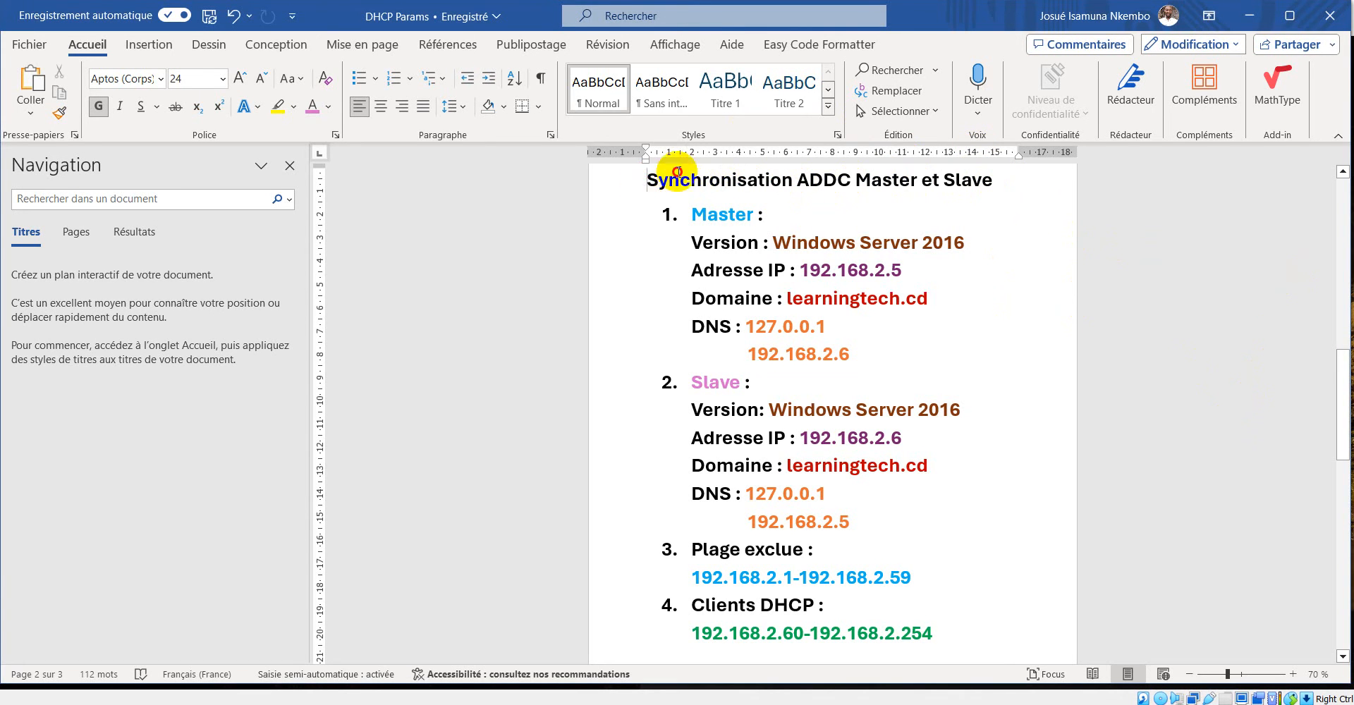
# Examine the heading "Synchronisation ADDC Master et Slave" in the parameters document, focusing on the Master and Slave roles.
pyautogui.moveTo(668, 173); pyautogui.dragTo(975, 298)
pyautogui.scroll(-3, 1016, 329)
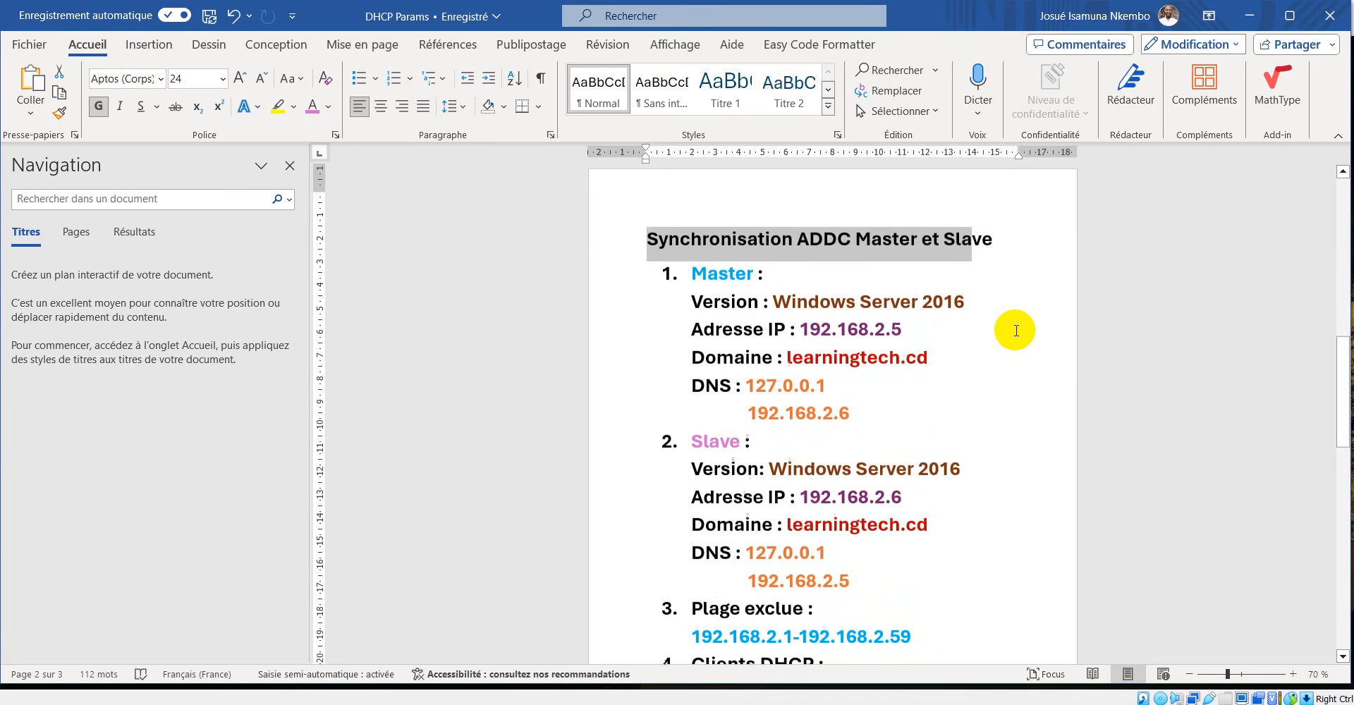
pyautogui.scroll(-1, 1013, 327)
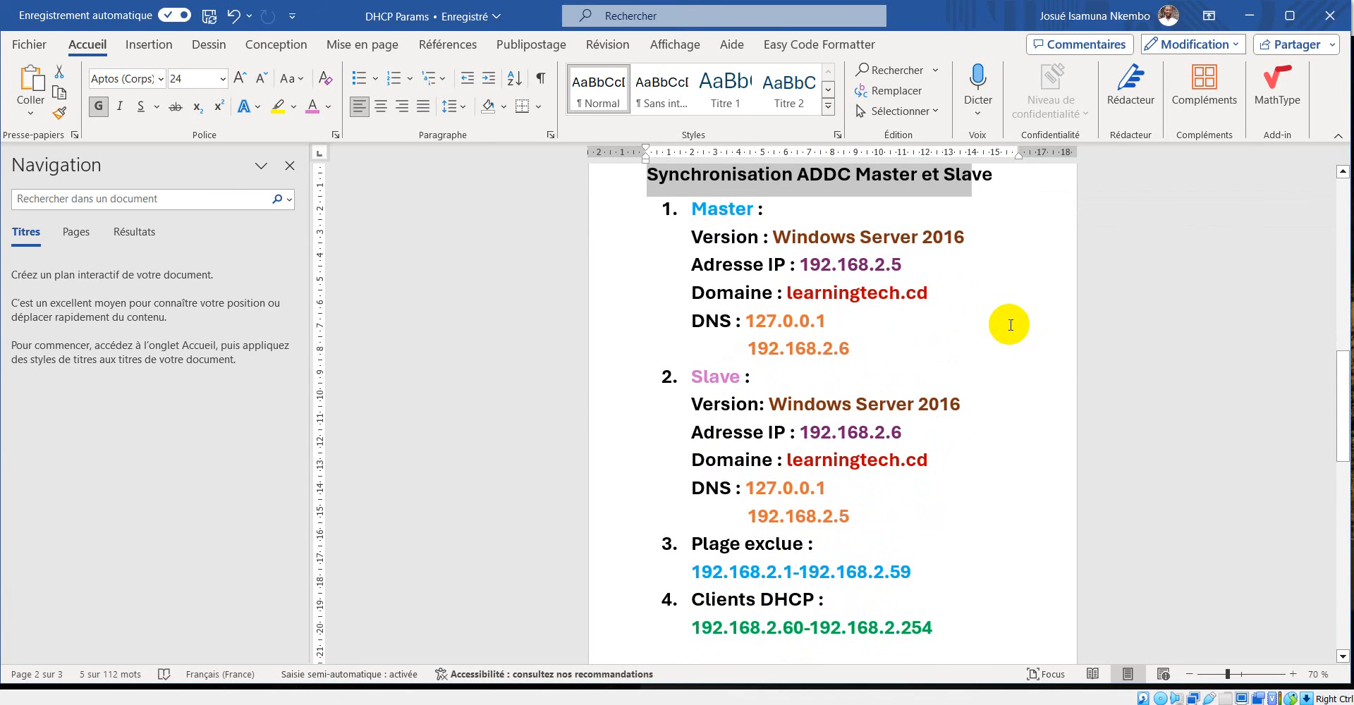
pyautogui.scroll(-1, 1010, 325)
pyautogui.scroll(2, 1009, 325)
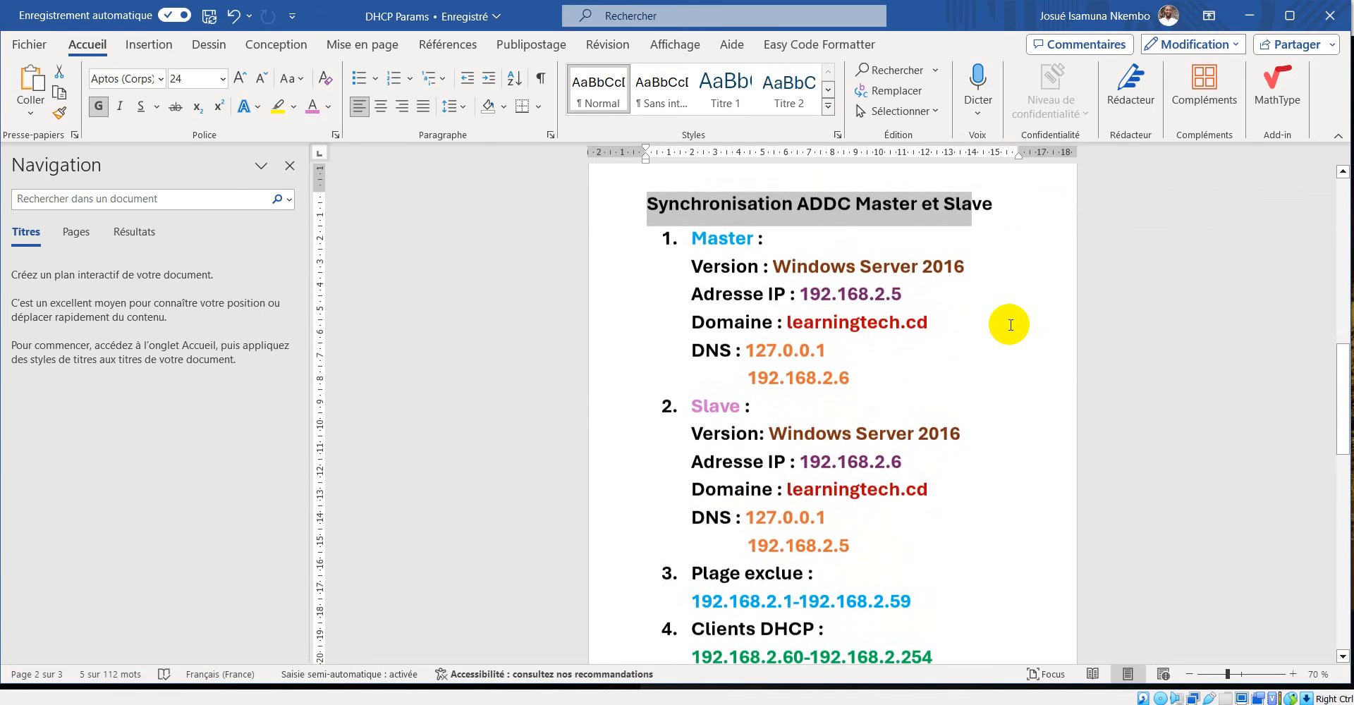
pyautogui.scroll(-1, 902, 258)
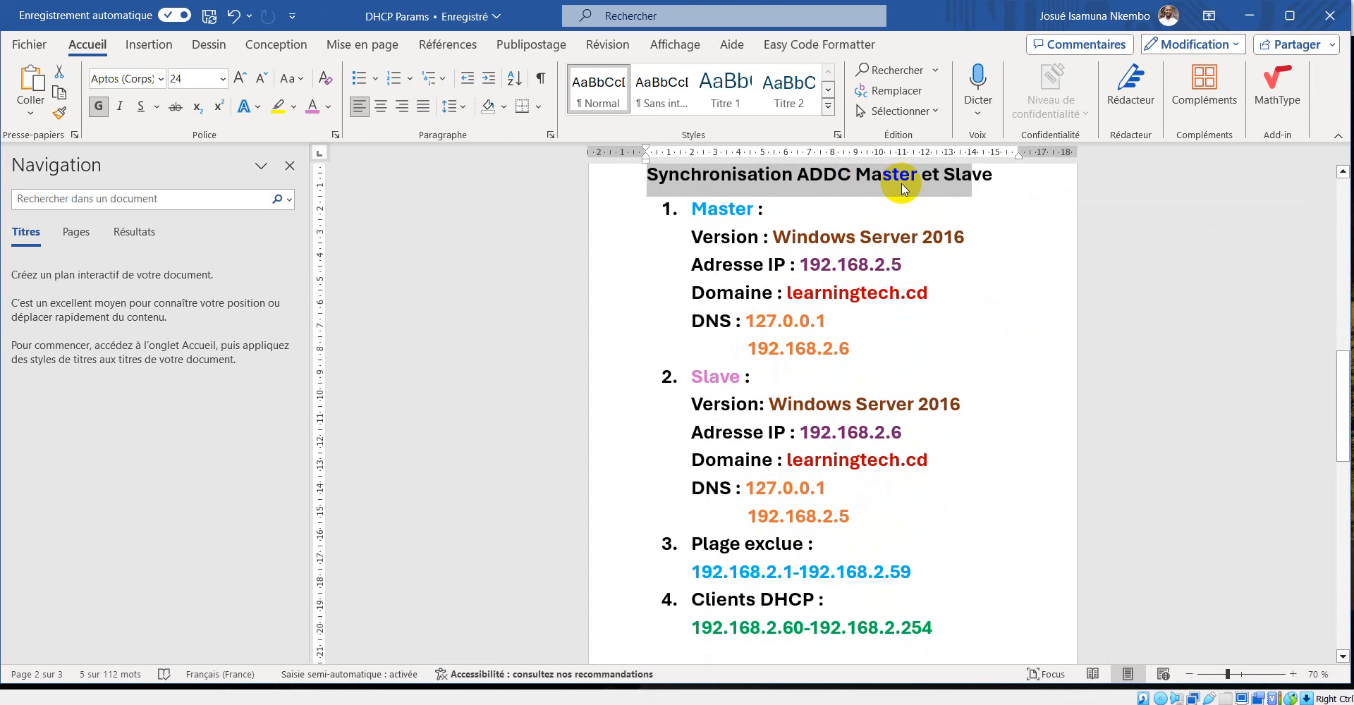
pyautogui.doubleClick(887, 181)
pyautogui.doubleClick(963, 178)
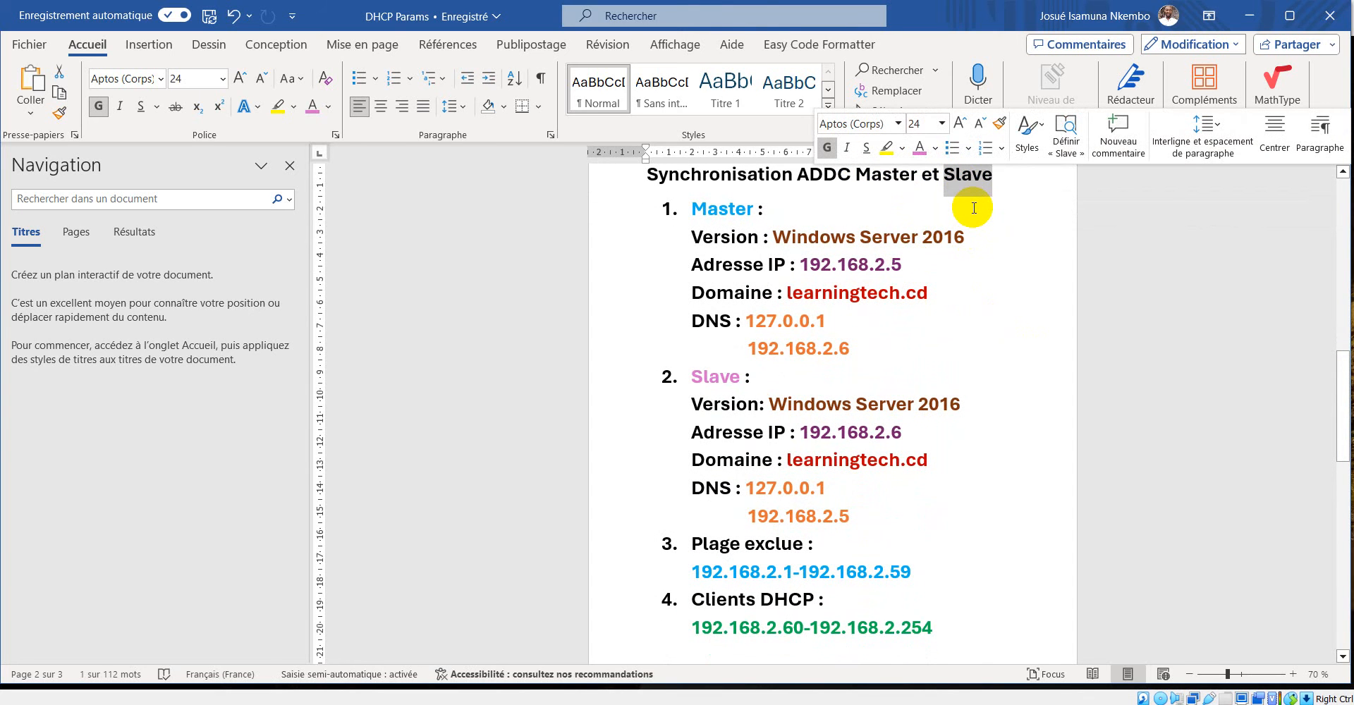
pyautogui.click(975, 239)
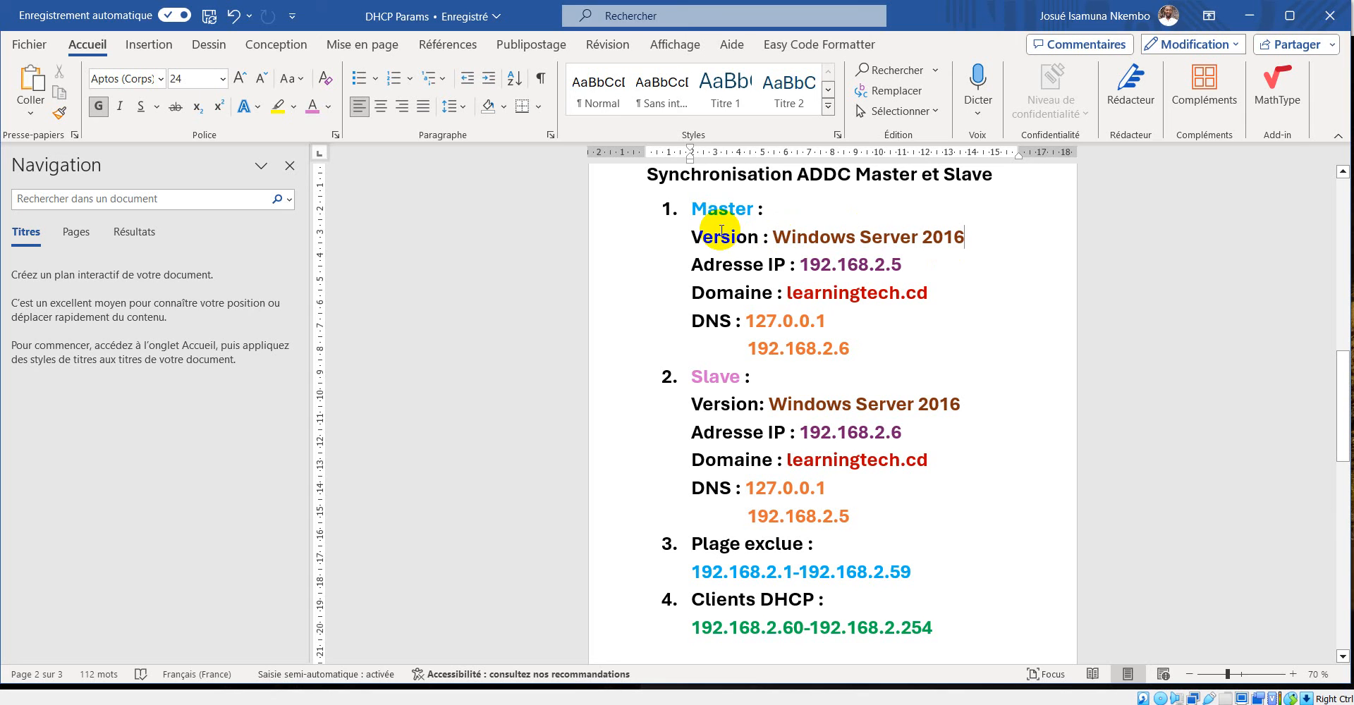
# Review the Master and Slave server sections of the document, including the domain assigned to each server.
pyautogui.click(718, 209)
pyautogui.doubleClick(722, 214)
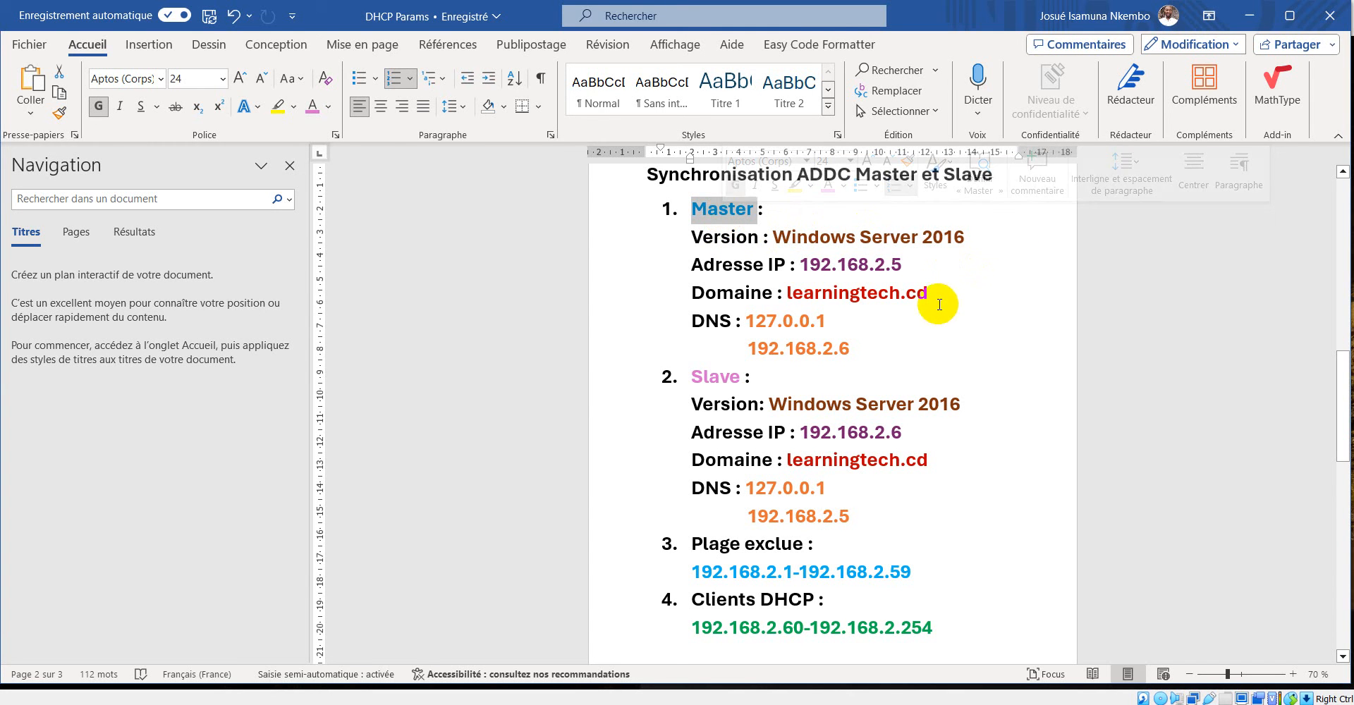
pyautogui.moveTo(930, 294); pyautogui.dragTo(789, 293)
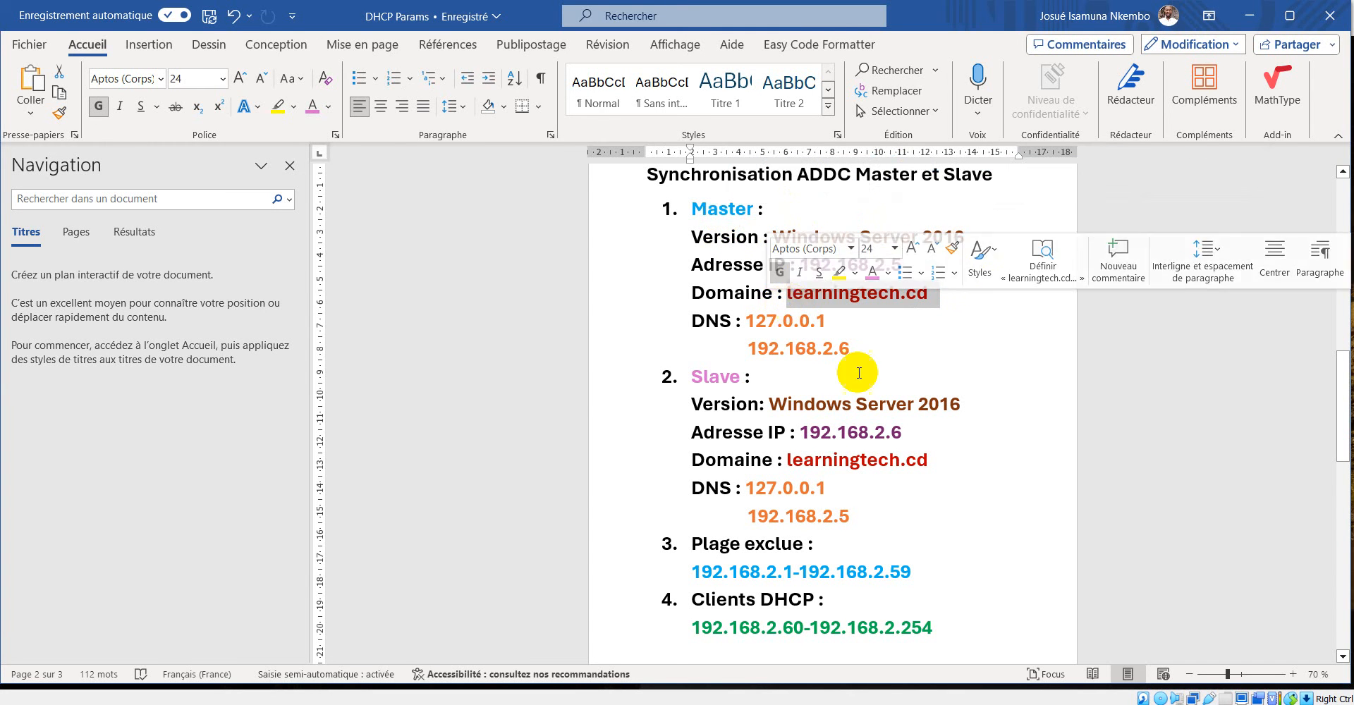
pyautogui.moveTo(928, 460); pyautogui.dragTo(812, 465)
pyautogui.click(901, 352)
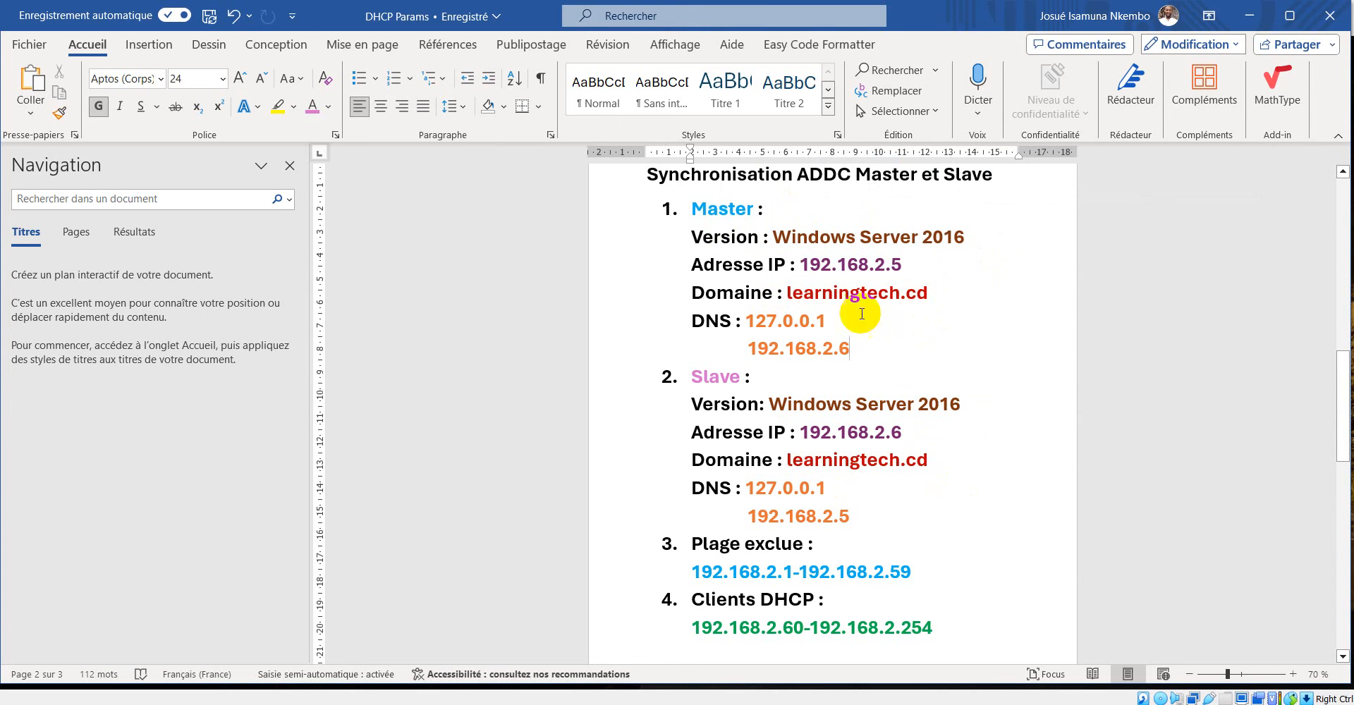
pyautogui.moveTo(649, 210); pyautogui.dragTo(946, 344)
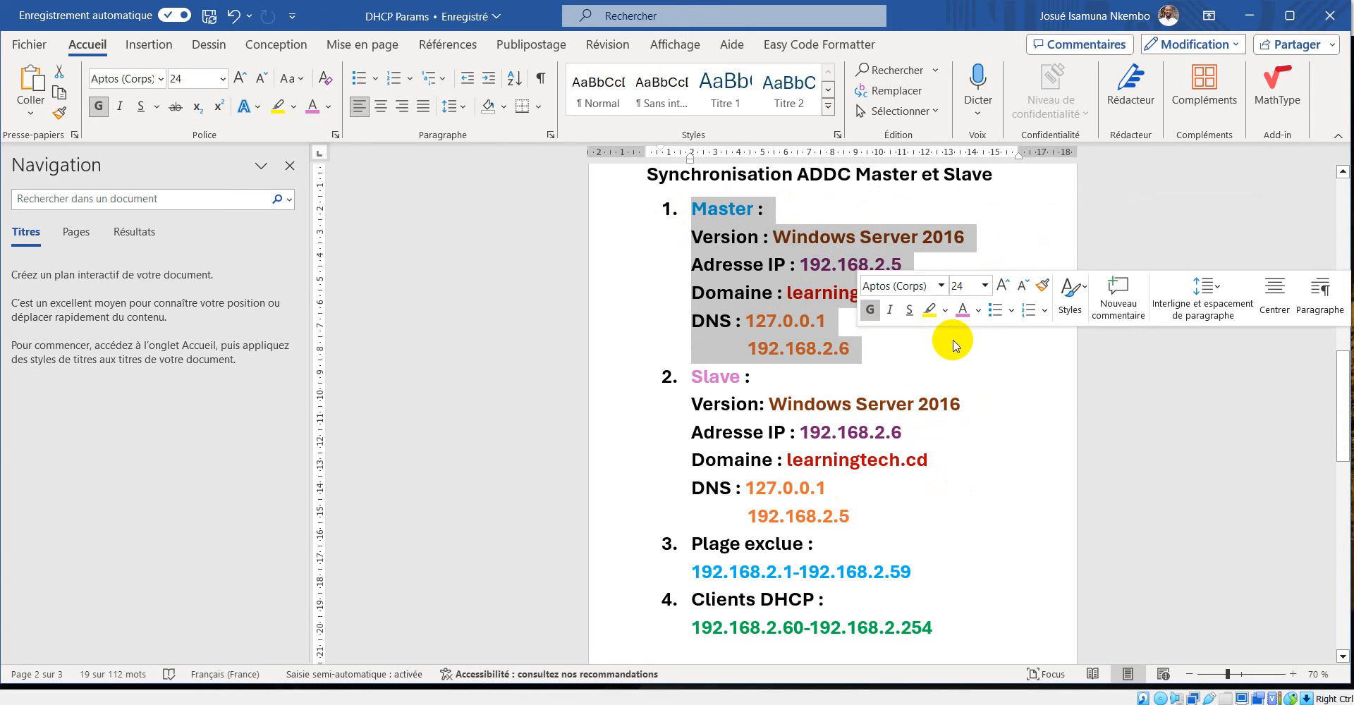
pyautogui.click(941, 358)
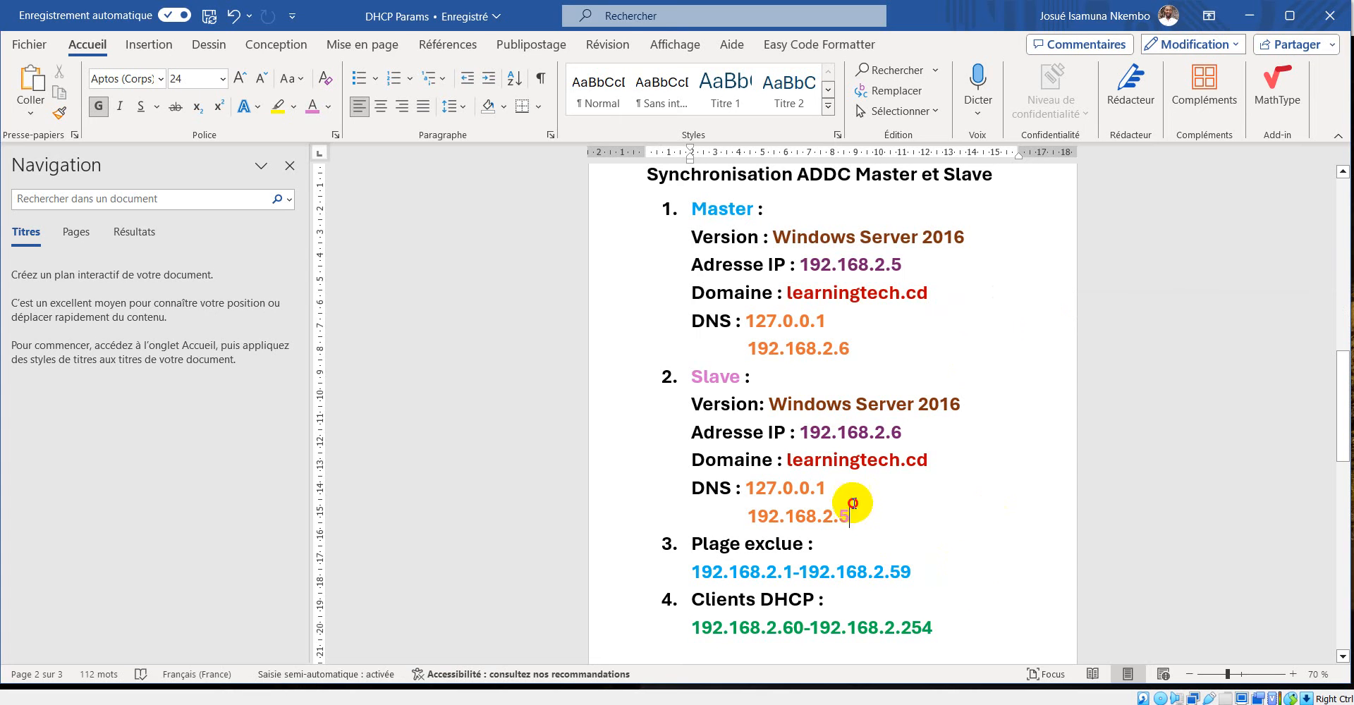
pyautogui.moveTo(852, 509); pyautogui.dragTo(741, 414)
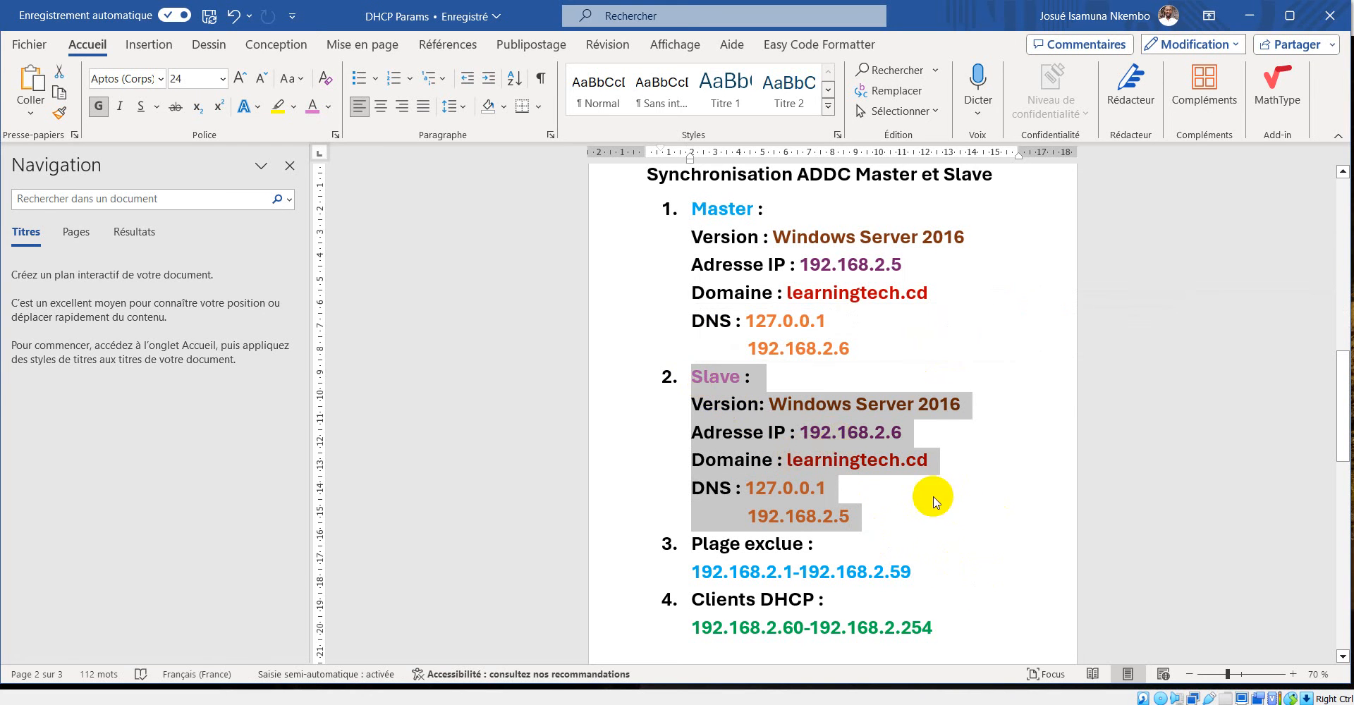
pyautogui.click(985, 481)
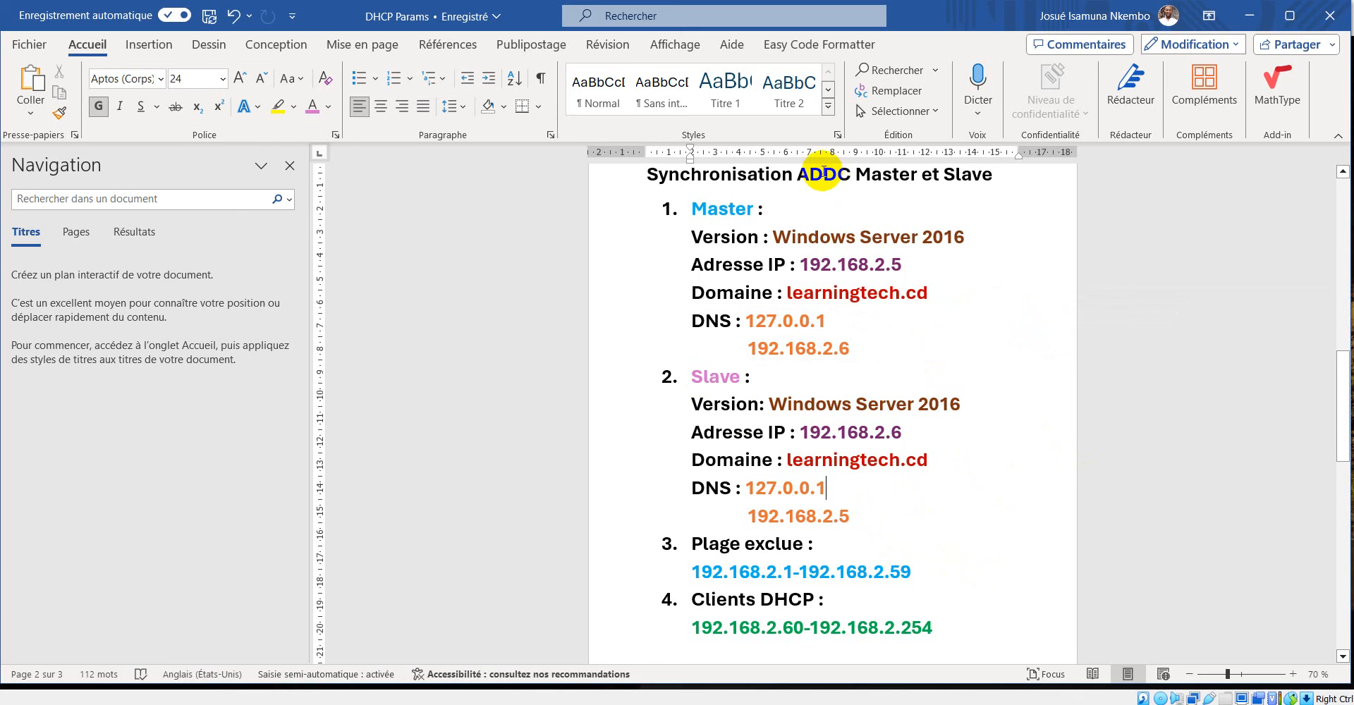
# Compare the IP addresses and the primary and secondary DNS entries of the Master and Slave domain controllers.
pyautogui.doubleClick(824, 176)
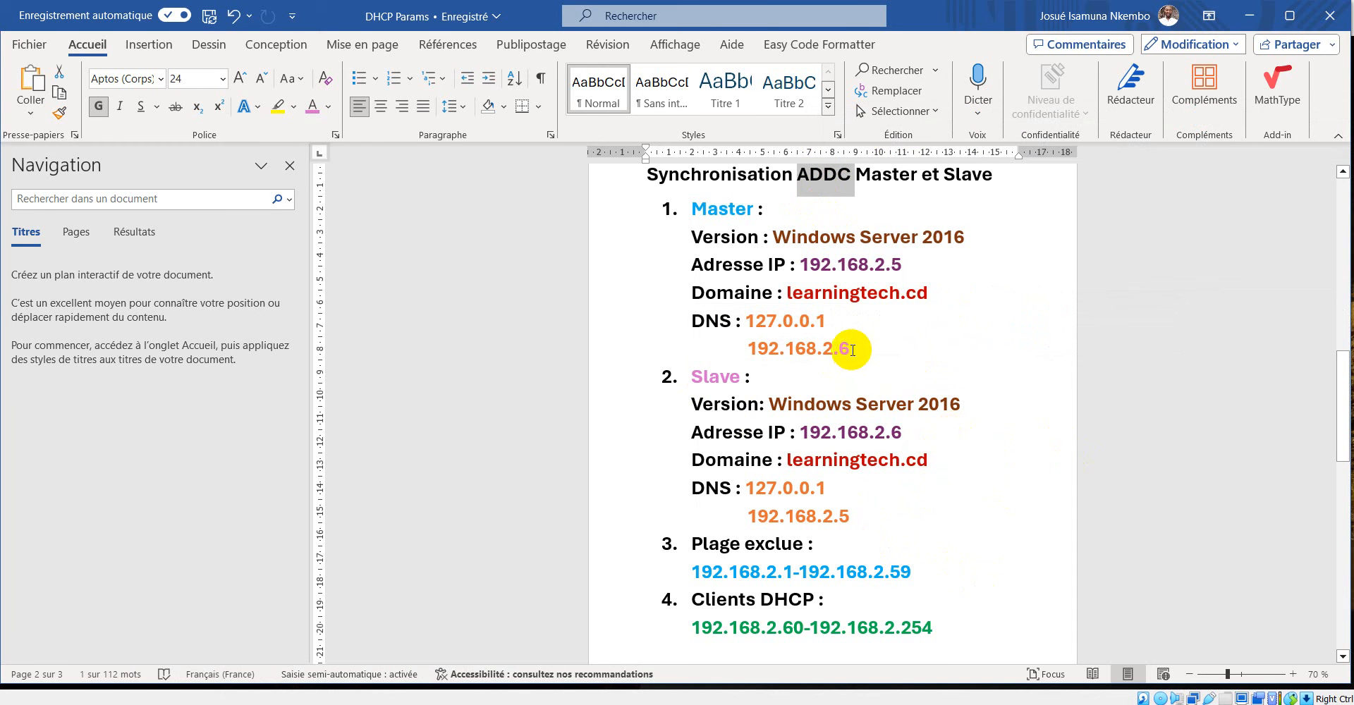
pyautogui.click(852, 350)
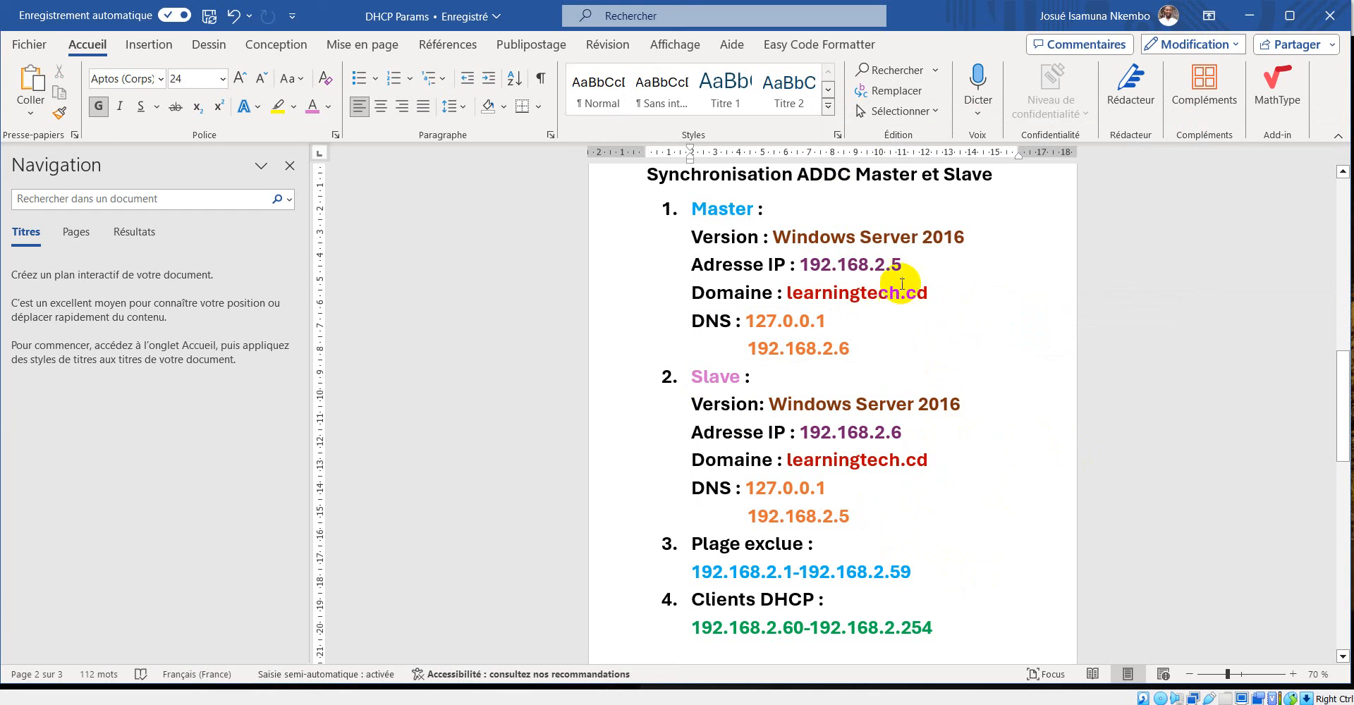
pyautogui.moveTo(876, 260); pyautogui.dragTo(803, 266)
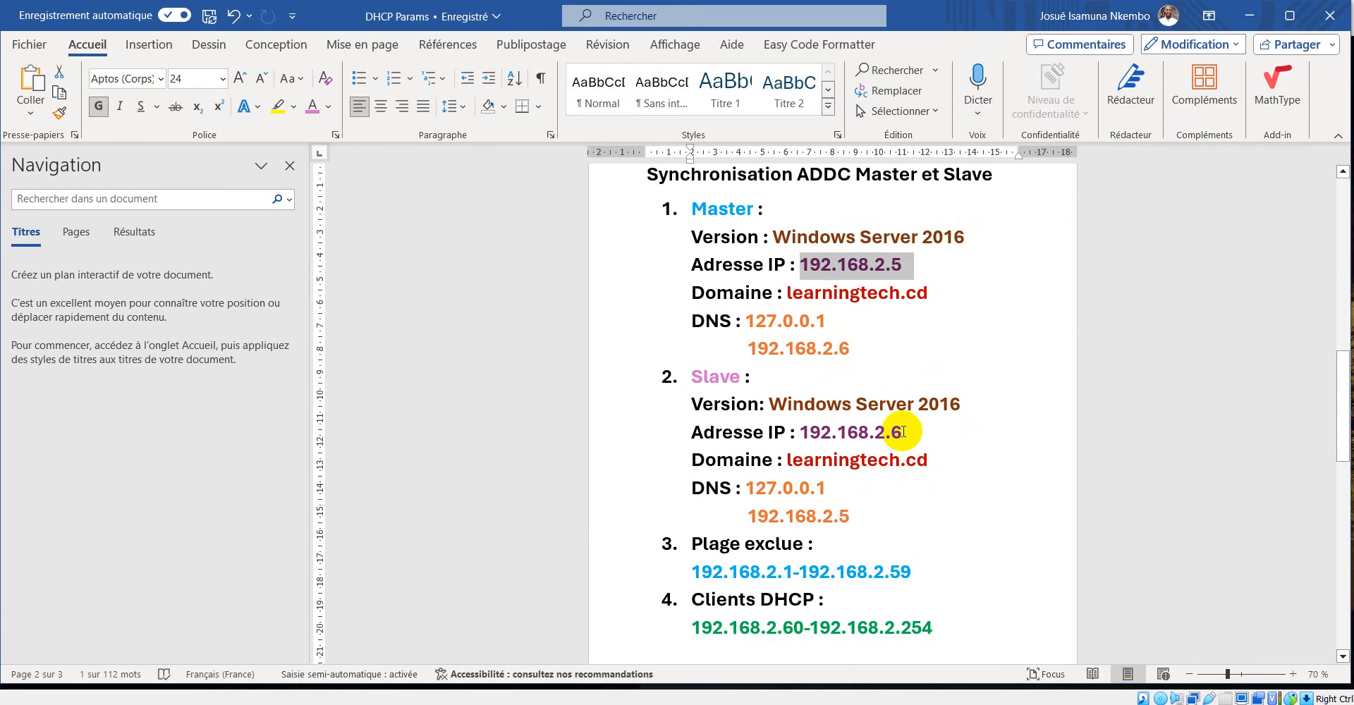
pyautogui.moveTo(901, 432); pyautogui.dragTo(806, 427)
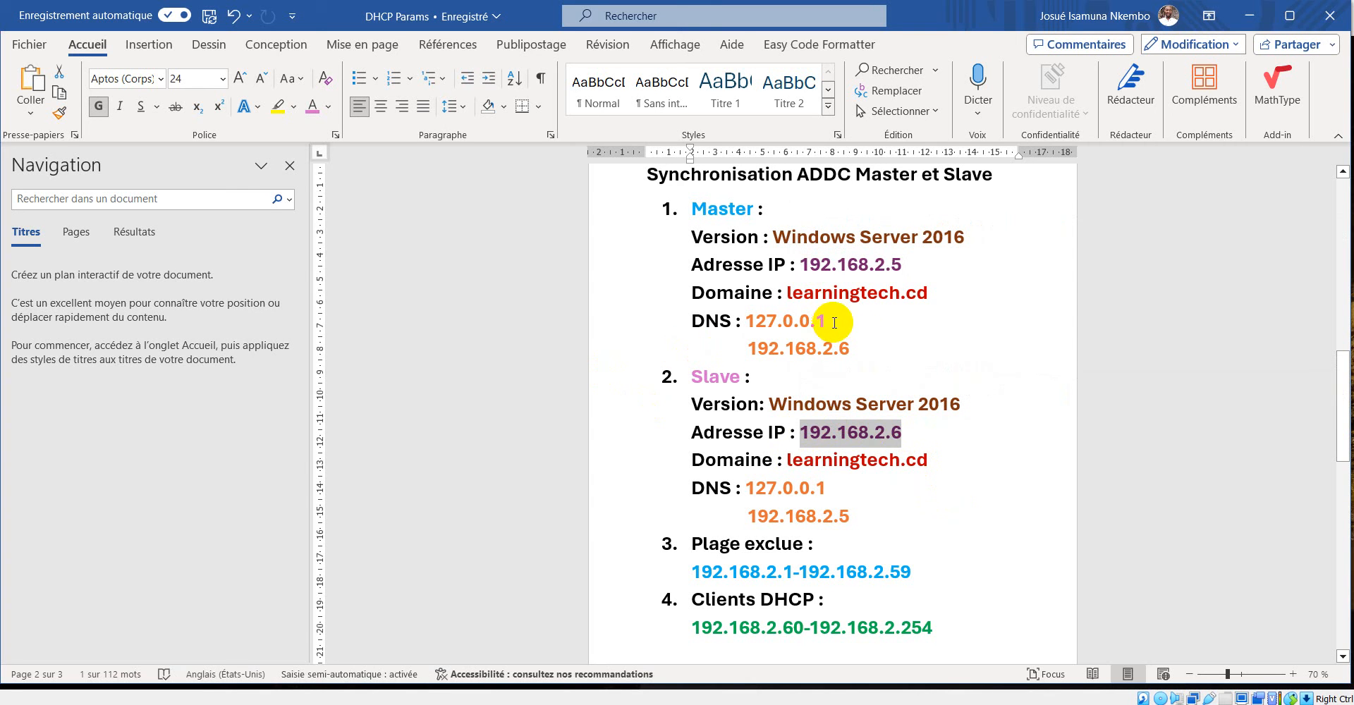
pyautogui.click(916, 302)
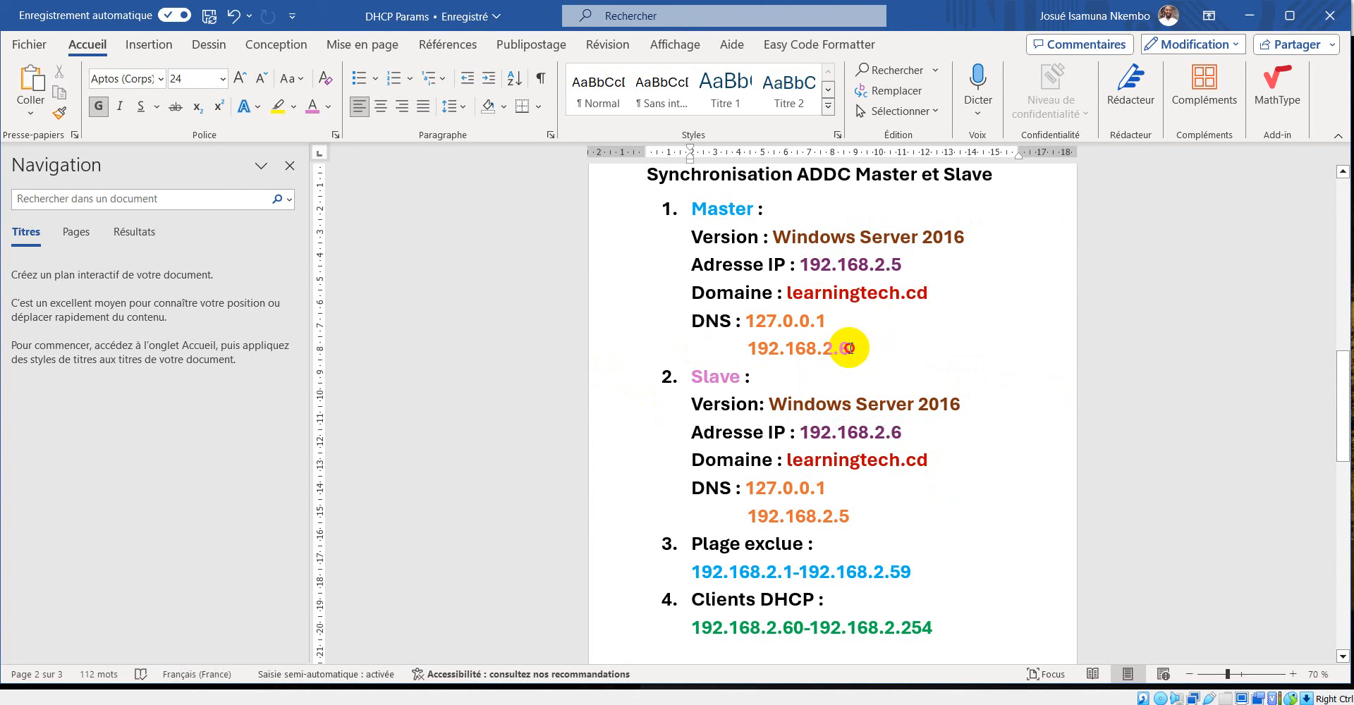
pyautogui.moveTo(849, 348); pyautogui.dragTo(753, 358)
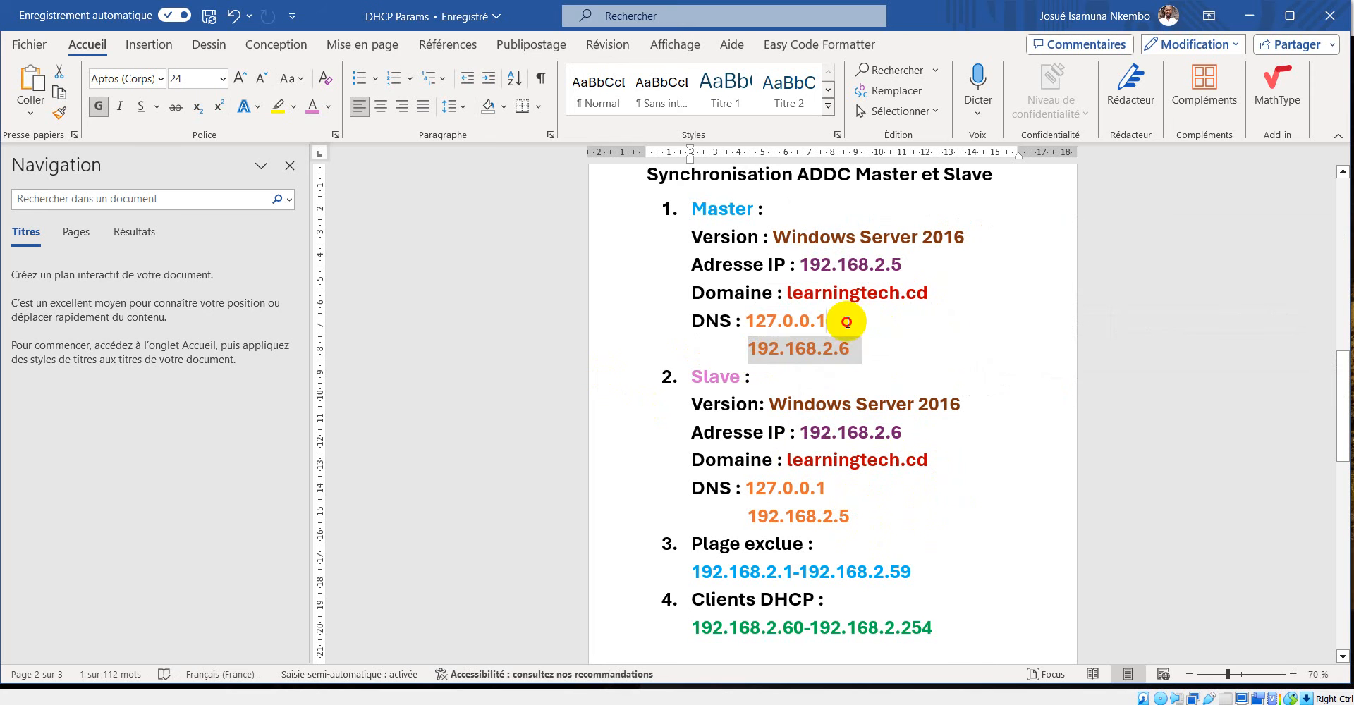
pyautogui.moveTo(850, 322); pyautogui.dragTo(744, 323)
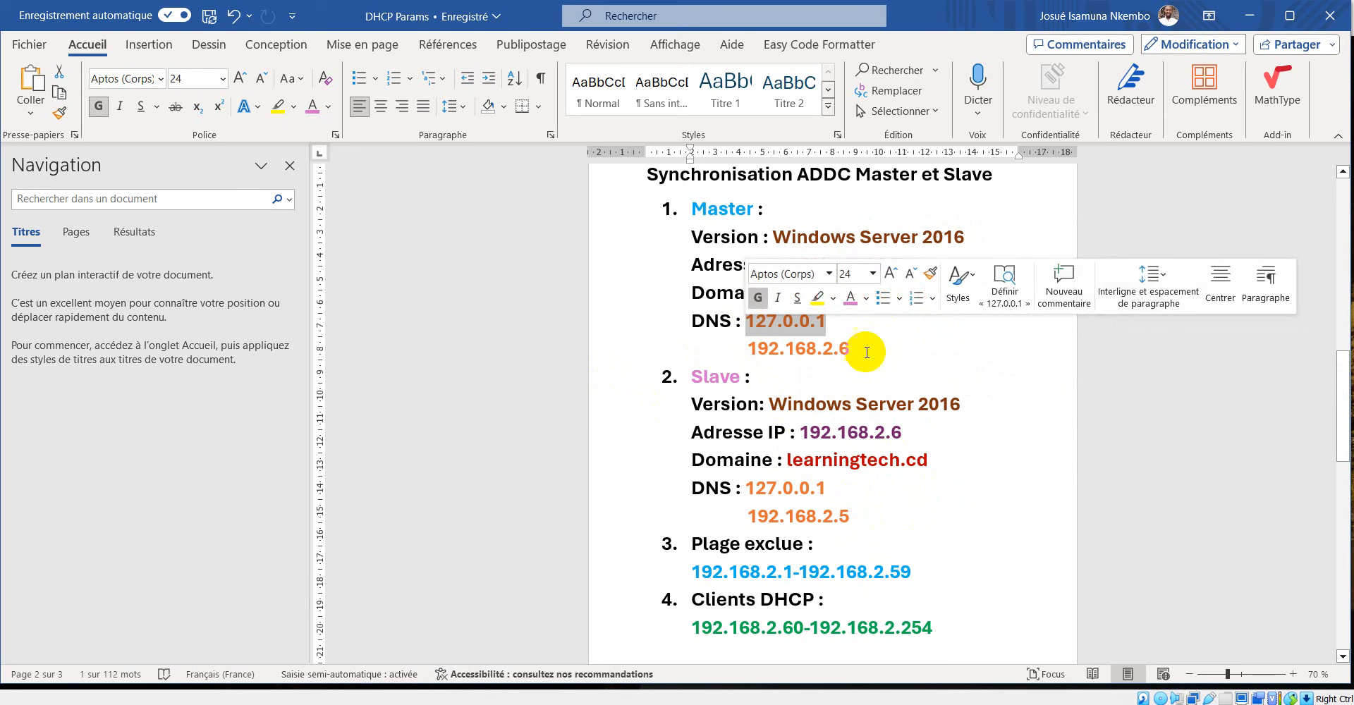
pyautogui.moveTo(854, 348); pyautogui.dragTo(751, 358)
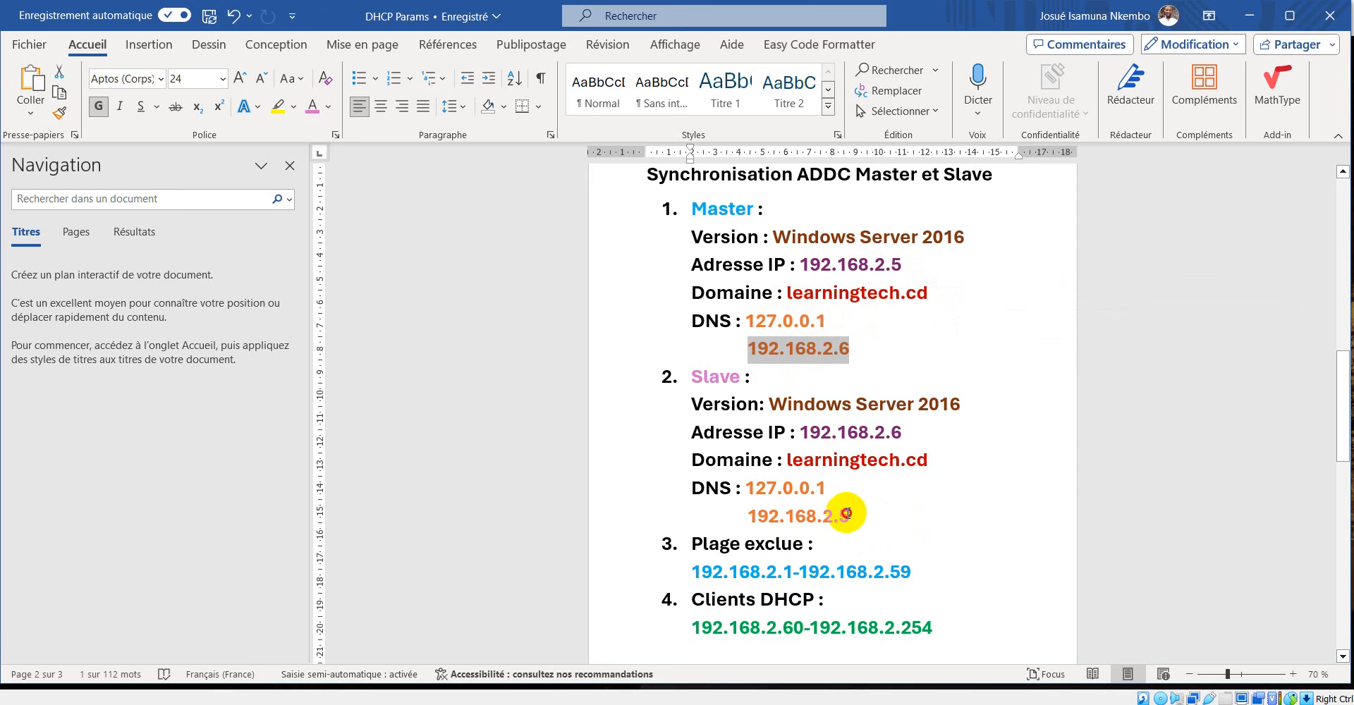
pyautogui.moveTo(846, 513); pyautogui.dragTo(746, 525)
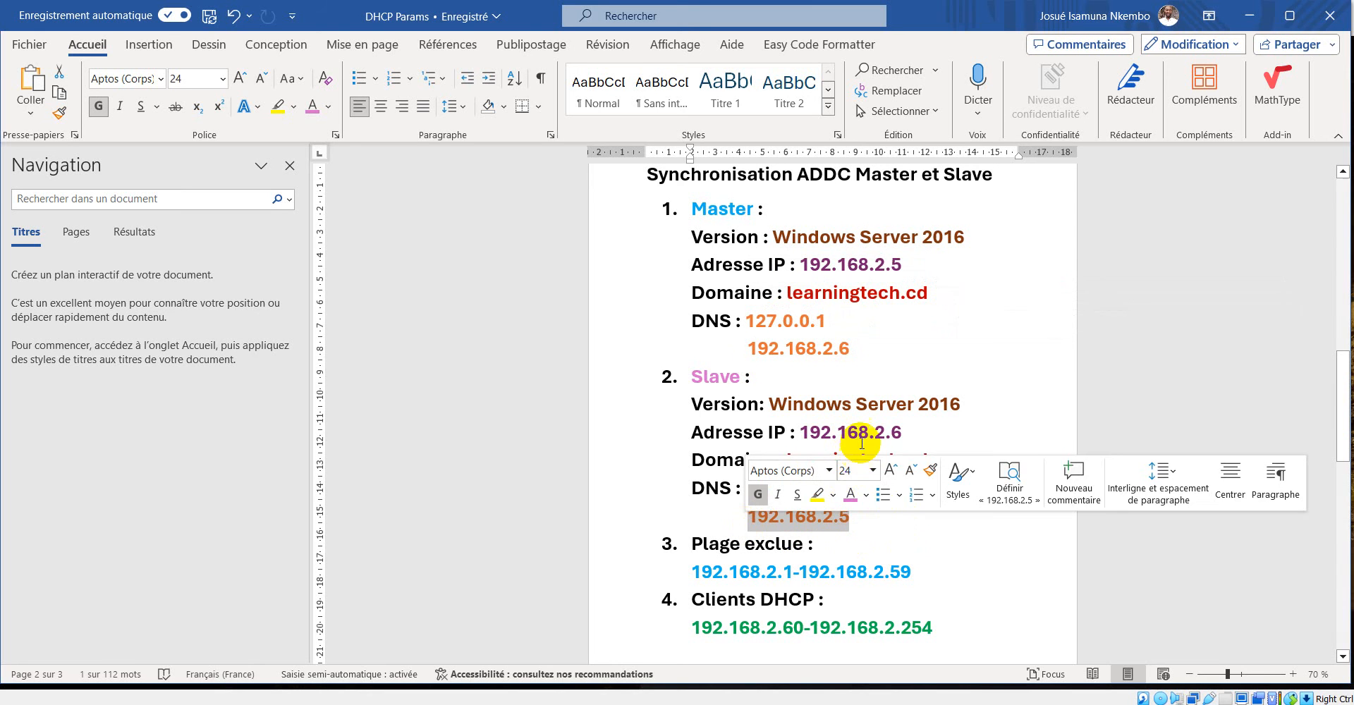
pyautogui.click(820, 485)
pyautogui.moveTo(820, 485); pyautogui.dragTo(760, 493)
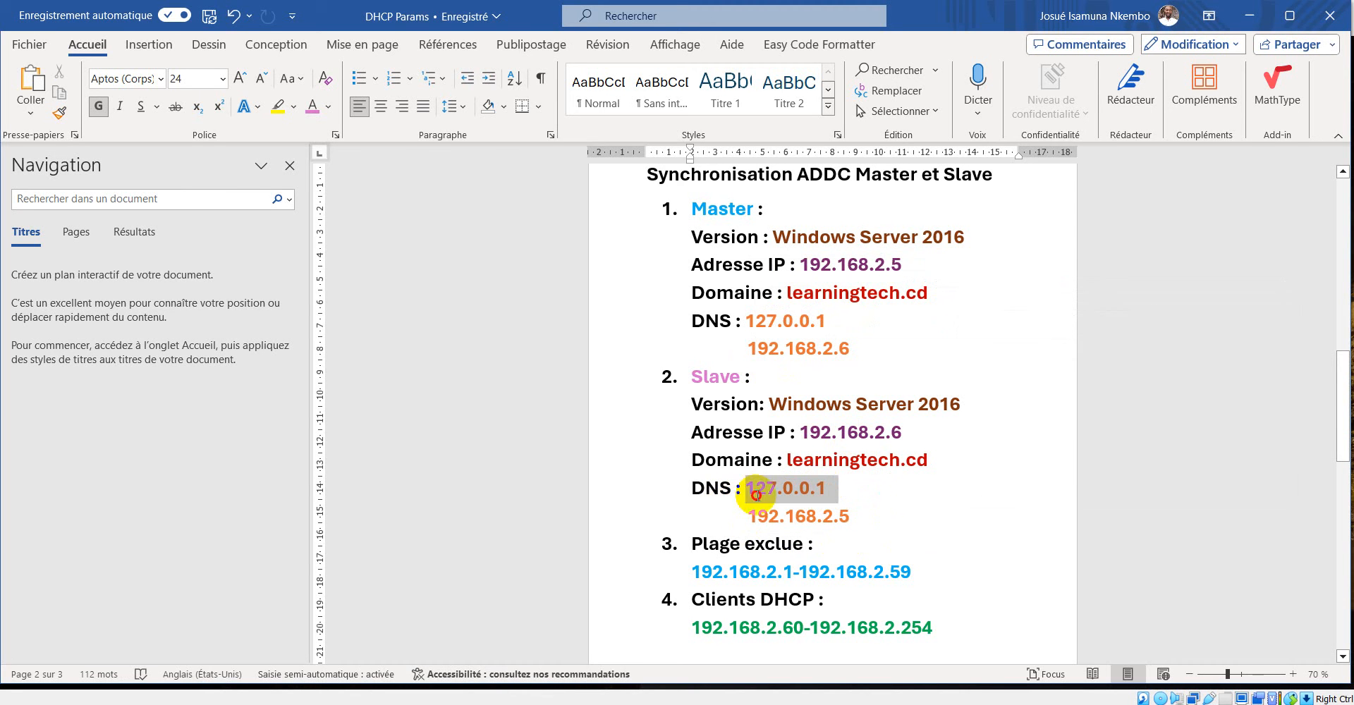
pyautogui.moveTo(850, 518); pyautogui.dragTo(748, 518)
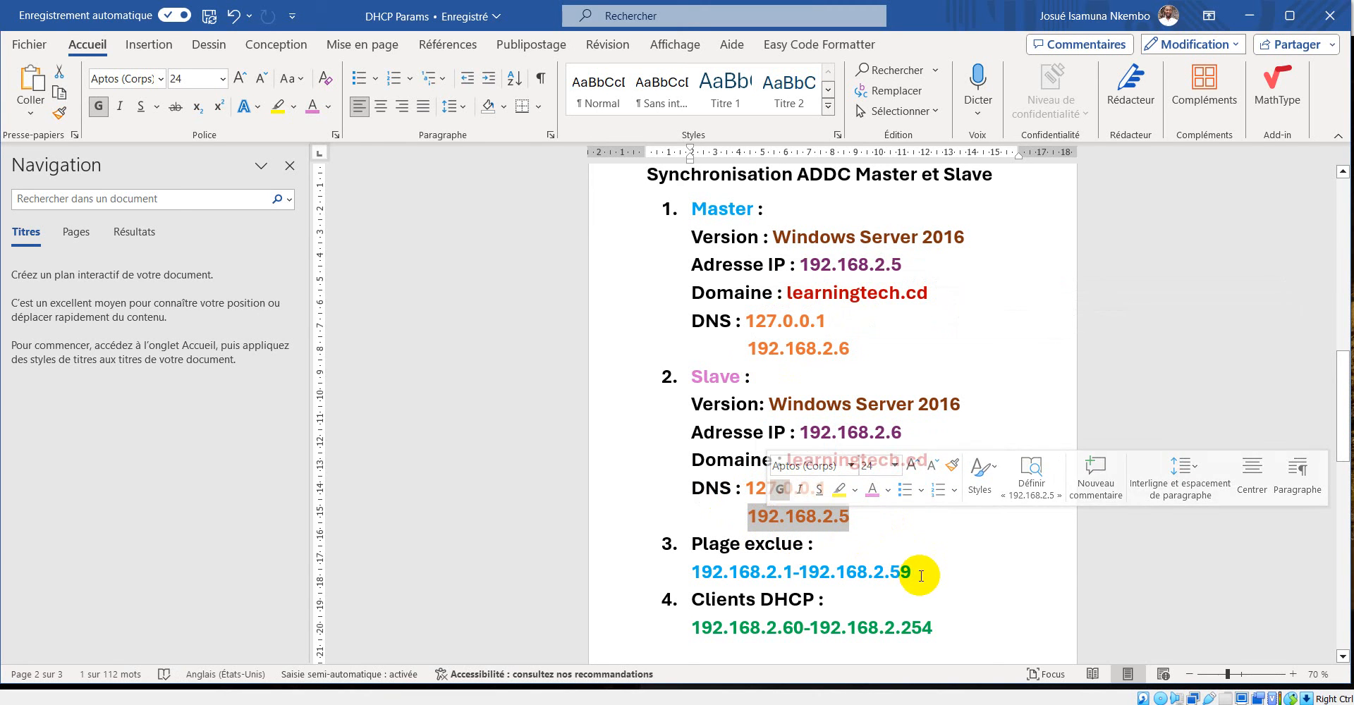
# Review the excluded address range and the DHCP client range at the end of the parameter list.
pyautogui.click(920, 576)
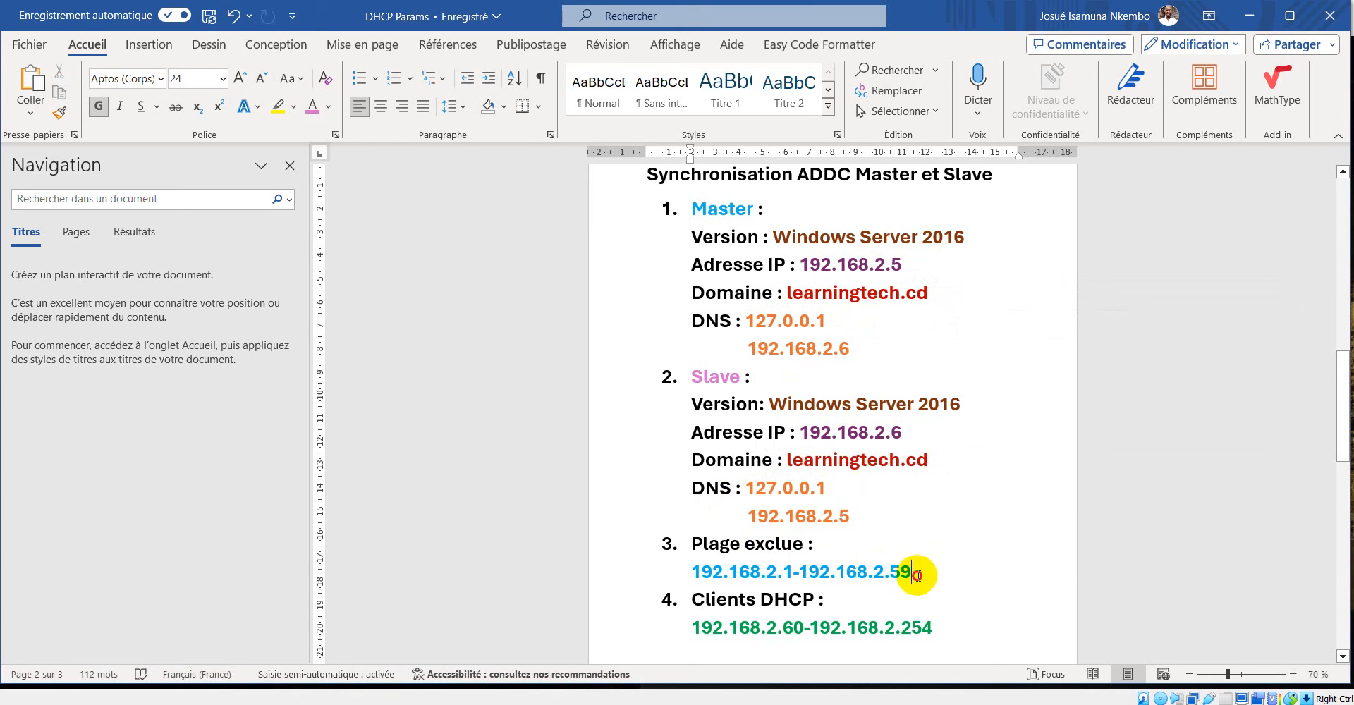
pyautogui.moveTo(917, 576); pyautogui.dragTo(701, 579)
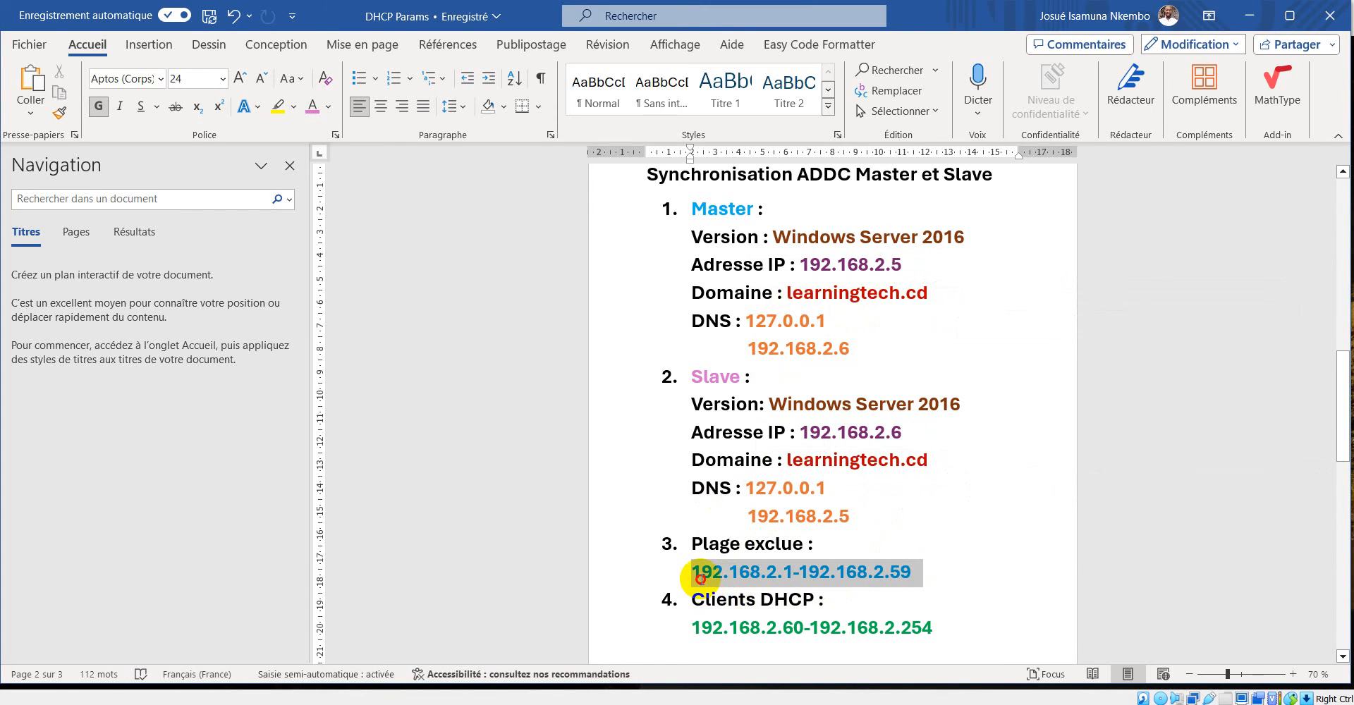
pyautogui.moveTo(938, 629); pyautogui.dragTo(659, 594)
pyautogui.scroll(2, 937, 488)
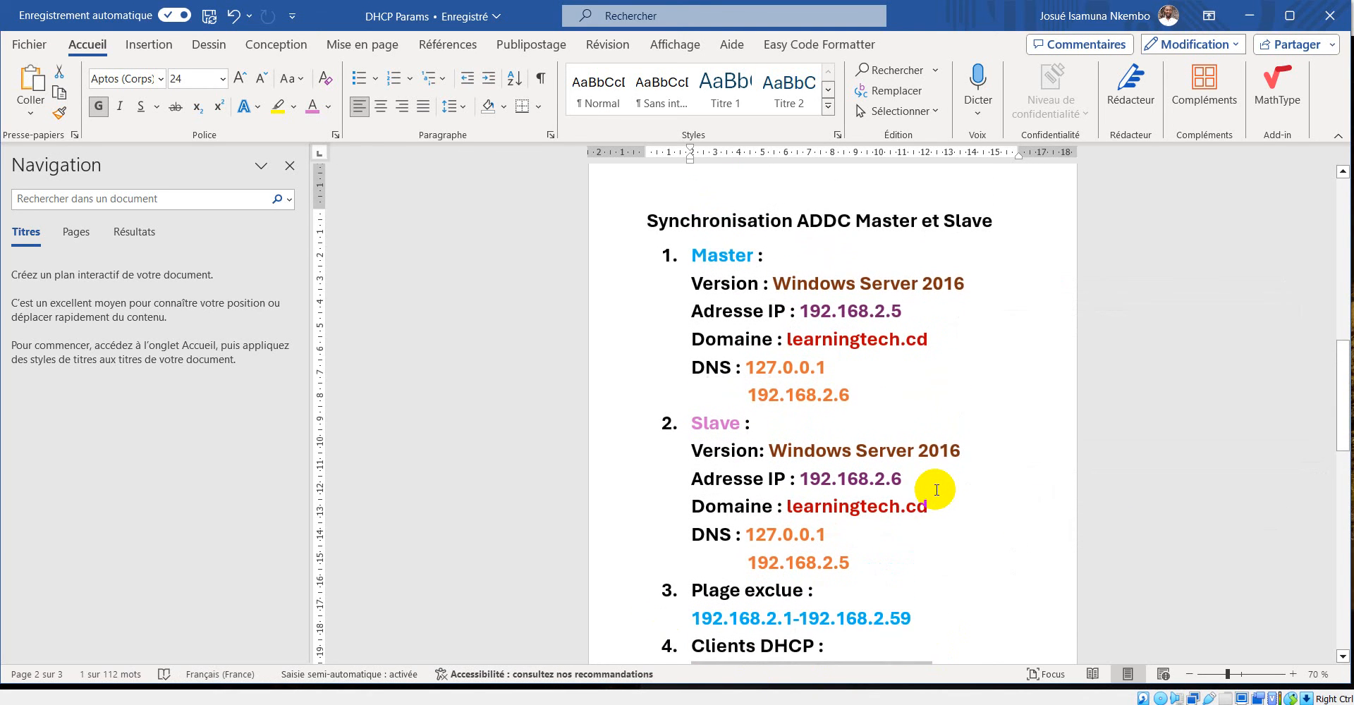
pyautogui.scroll(-1, 937, 489)
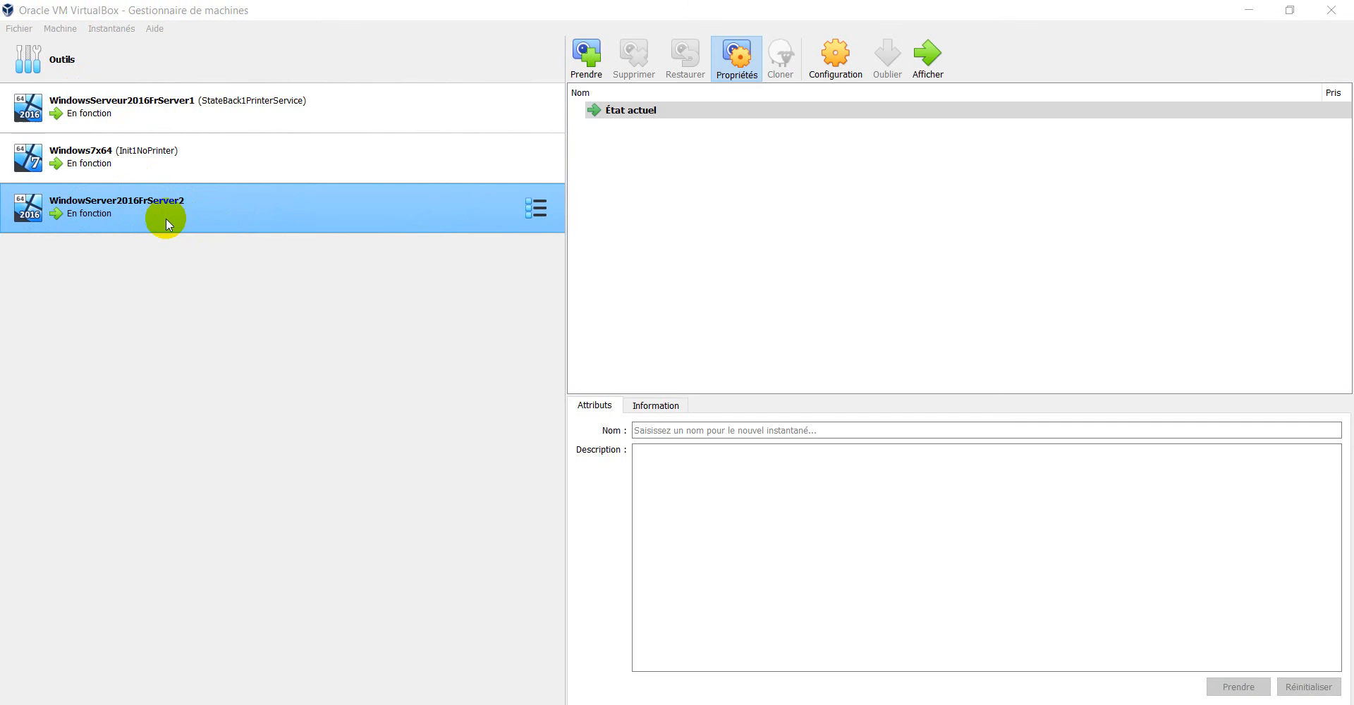
# Look over the WindowsServeur2016FrServer1, WindowServer2016FrServer2 and Windows7x64 virtual machines in the VirtualBox manager.
pyautogui.click(175, 113)
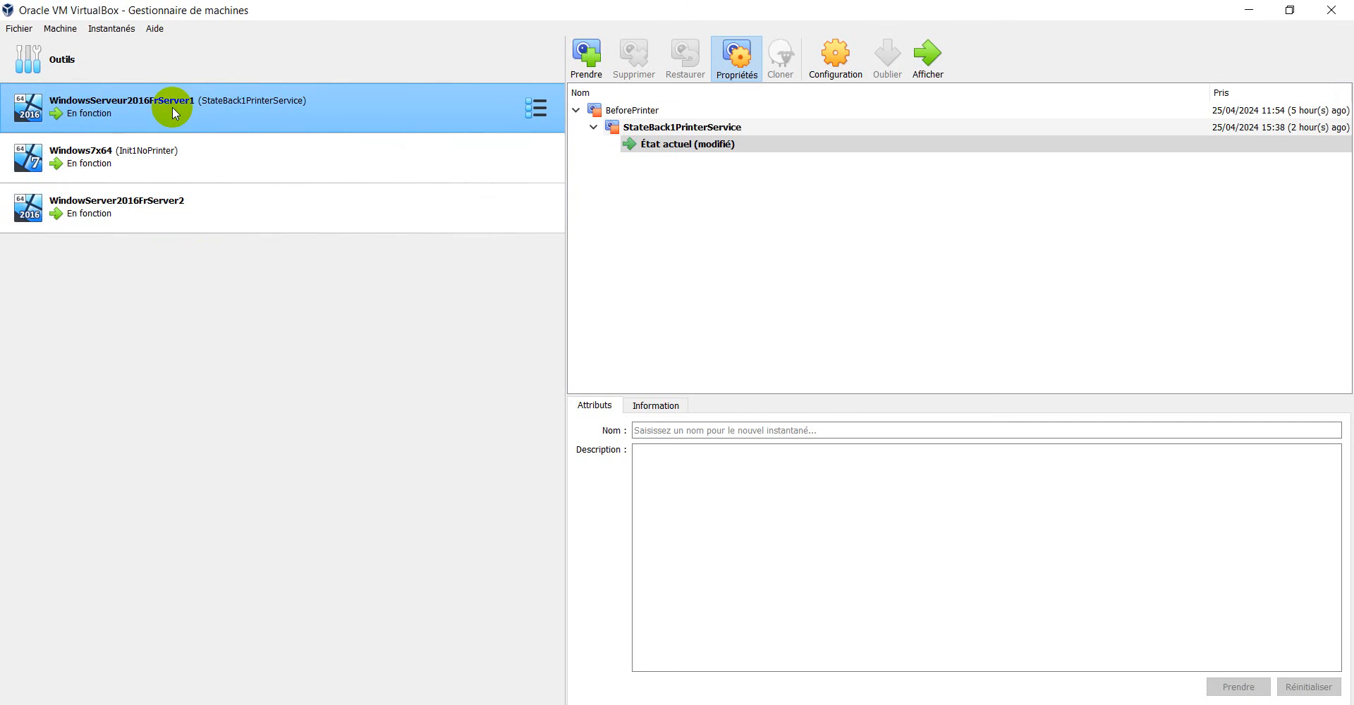
pyautogui.click(132, 212)
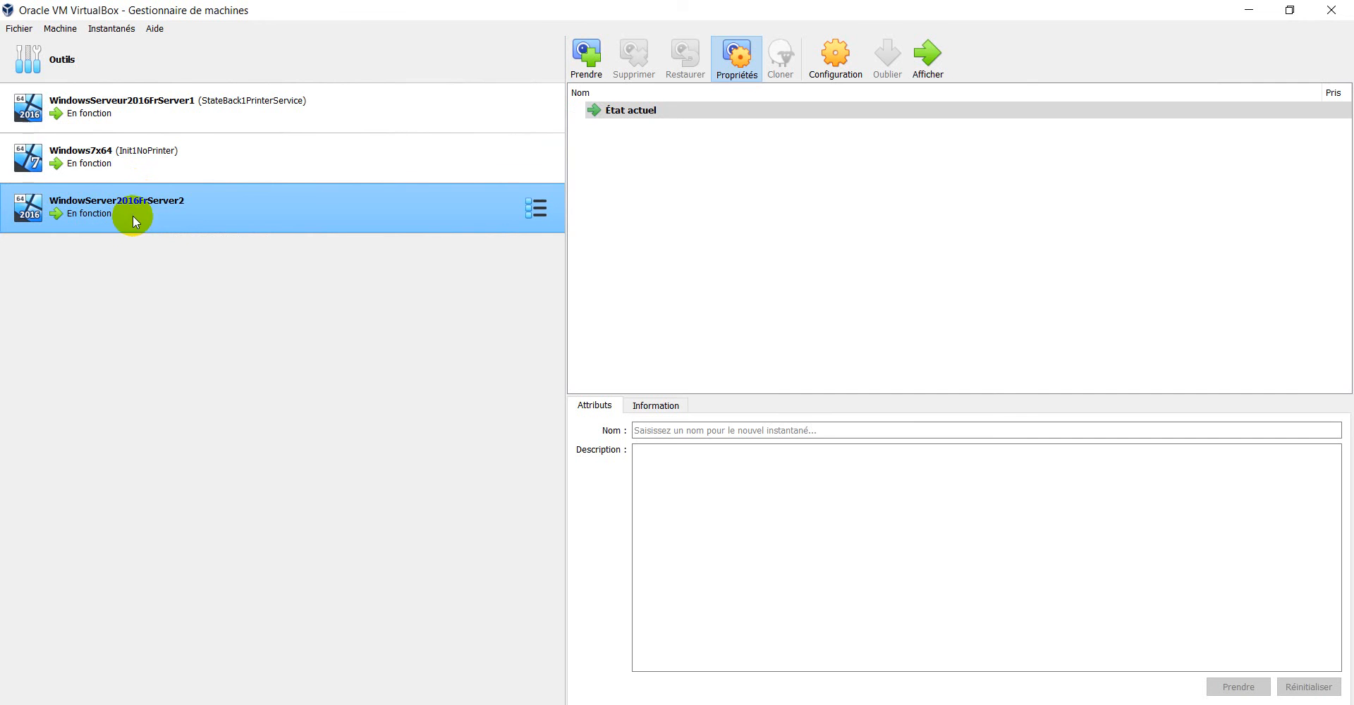
pyautogui.click(103, 166)
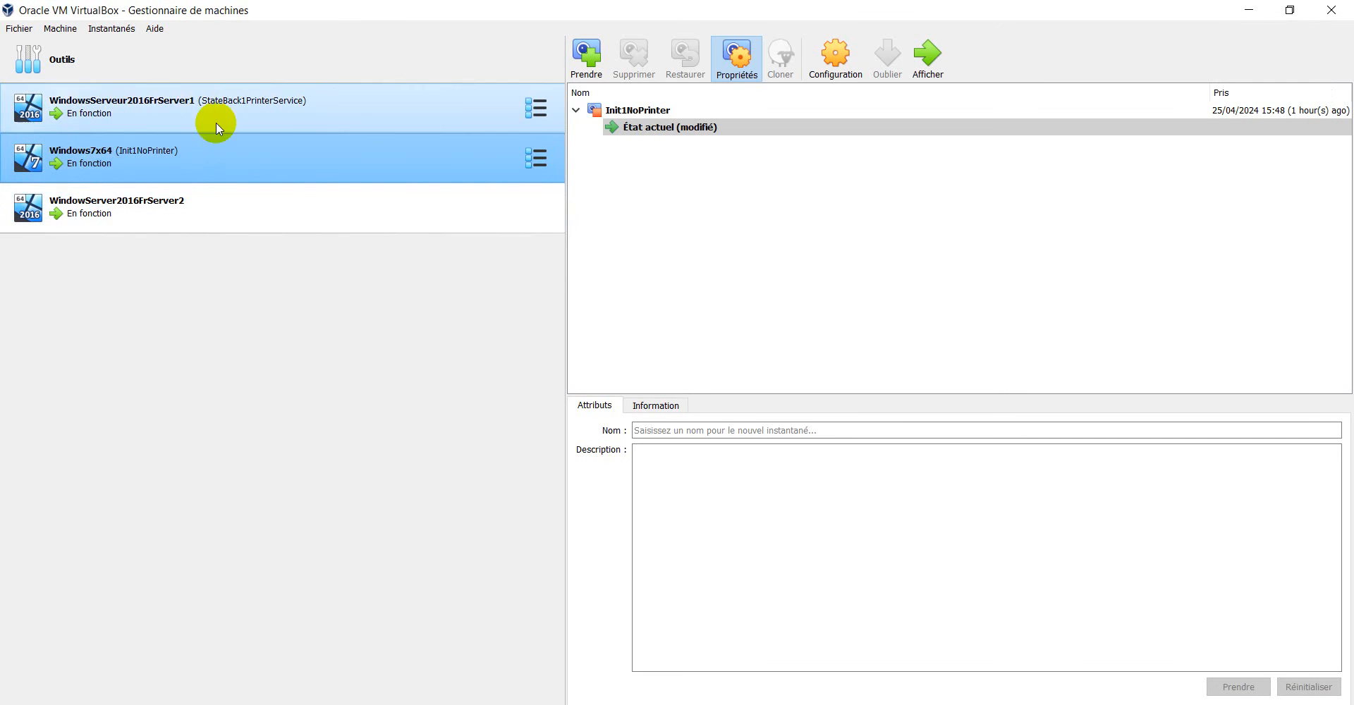
pyautogui.click(182, 107)
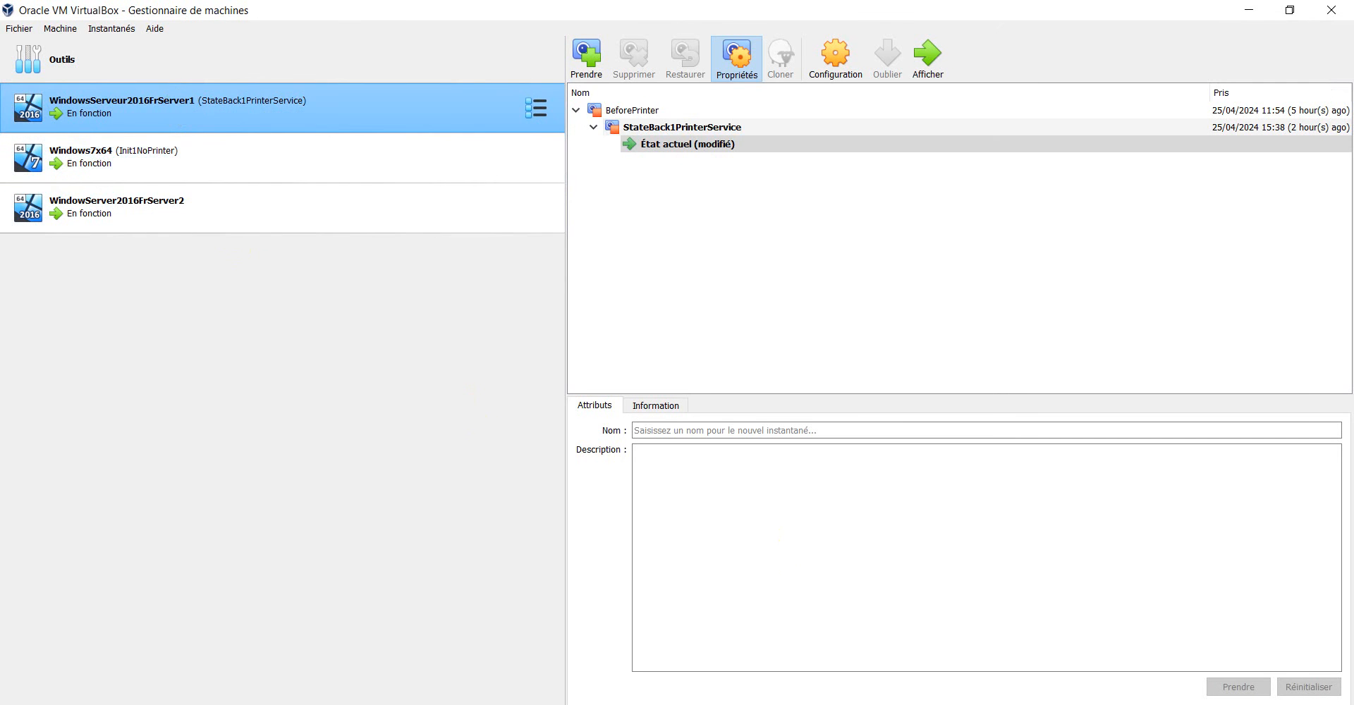
# Switch to the WindowsServeur2016FrServer1 virtual machine and sign in to the LEARNINGTECH administrator account with the account password.
pyautogui.click(861, 704)
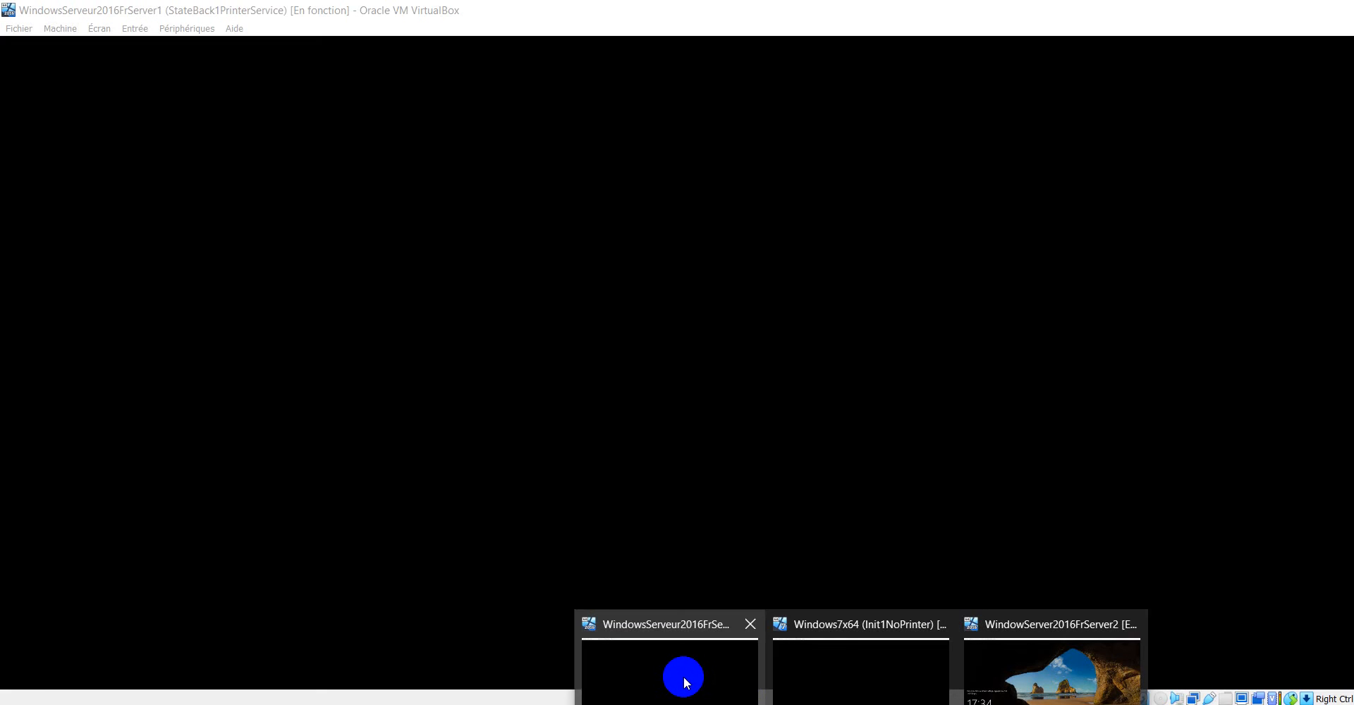
pyautogui.click(684, 677)
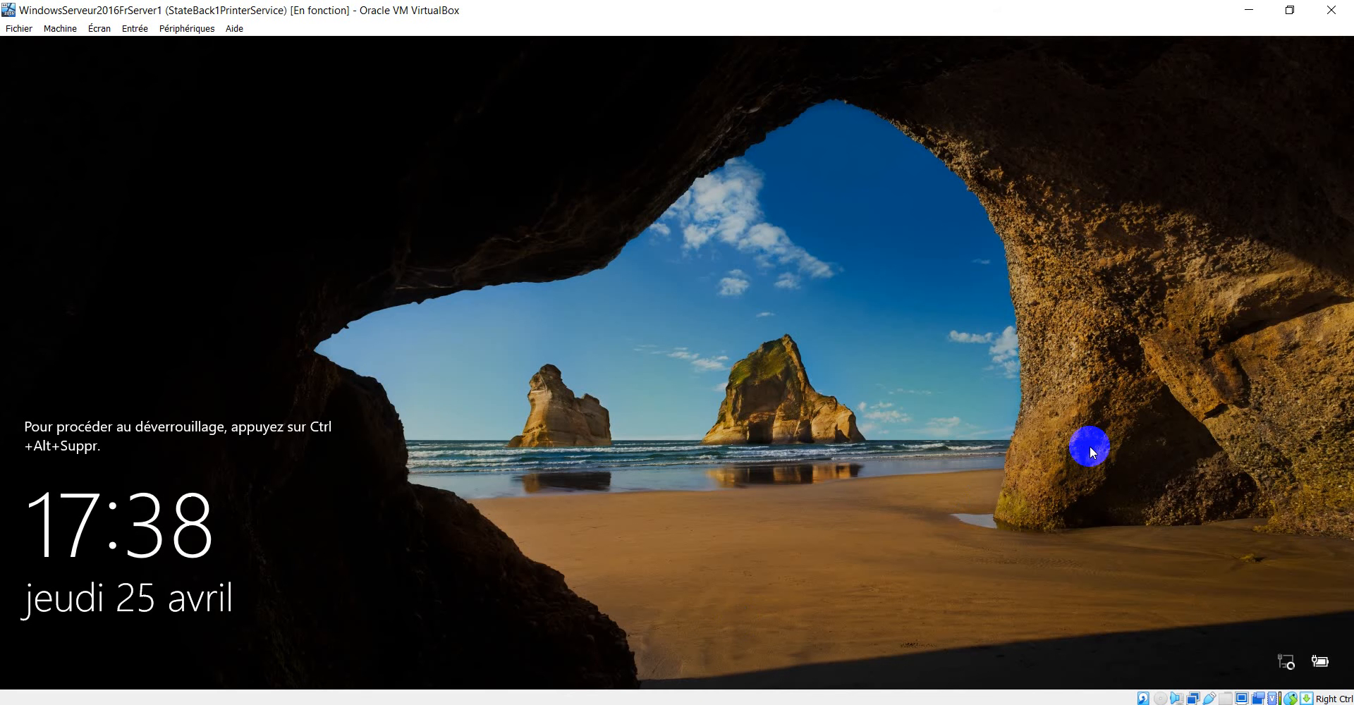
pyautogui.hotkey('ctrl', 'alt', 'Delete')
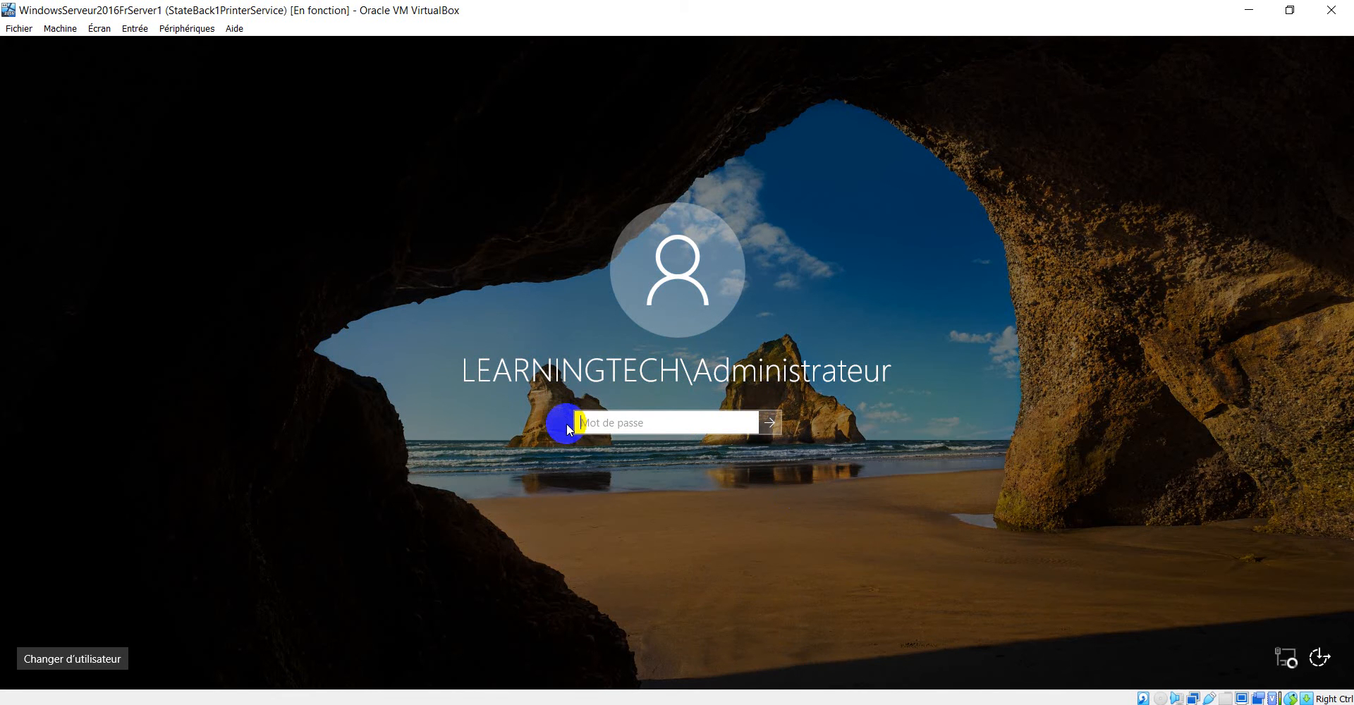
pyautogui.write('P@ssw0rd')
pyautogui.press('Return')
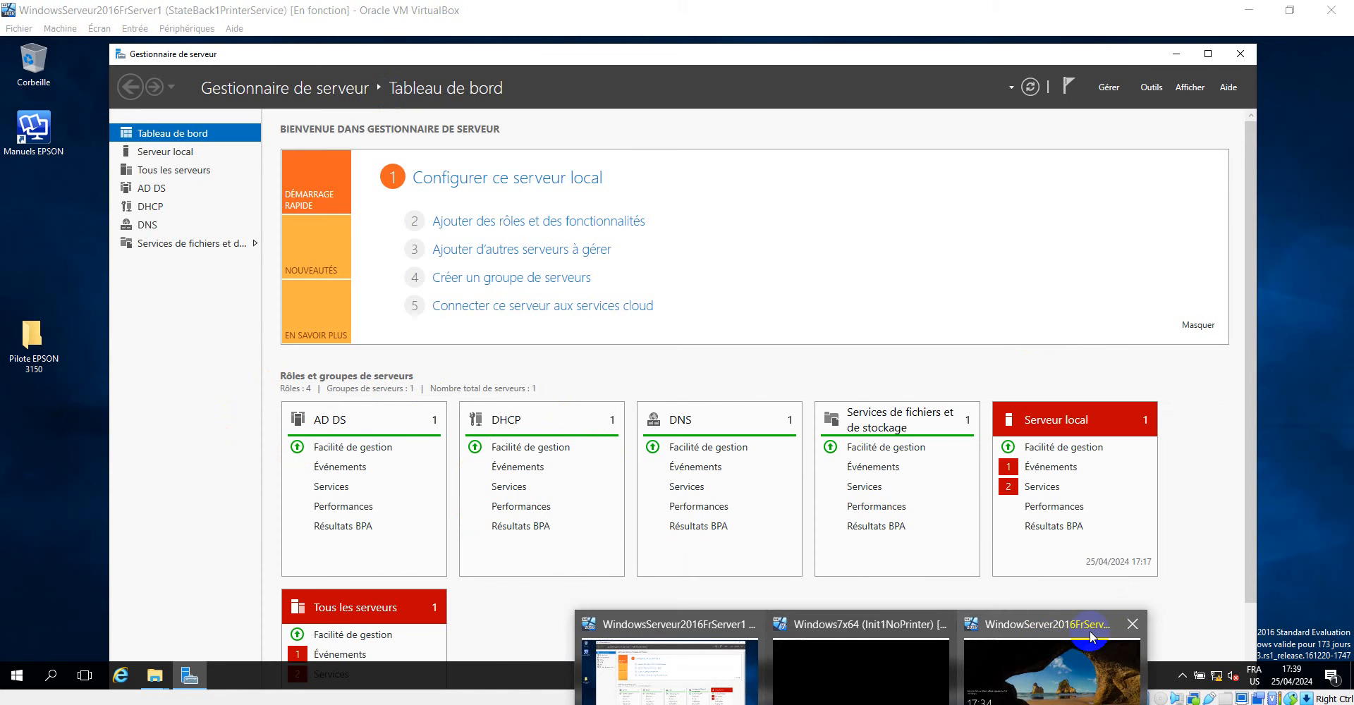
# Switch to the WindowServer2016FrServer2 virtual machine and sign in to its local administrator account with the account password.
pyautogui.click(1086, 645)
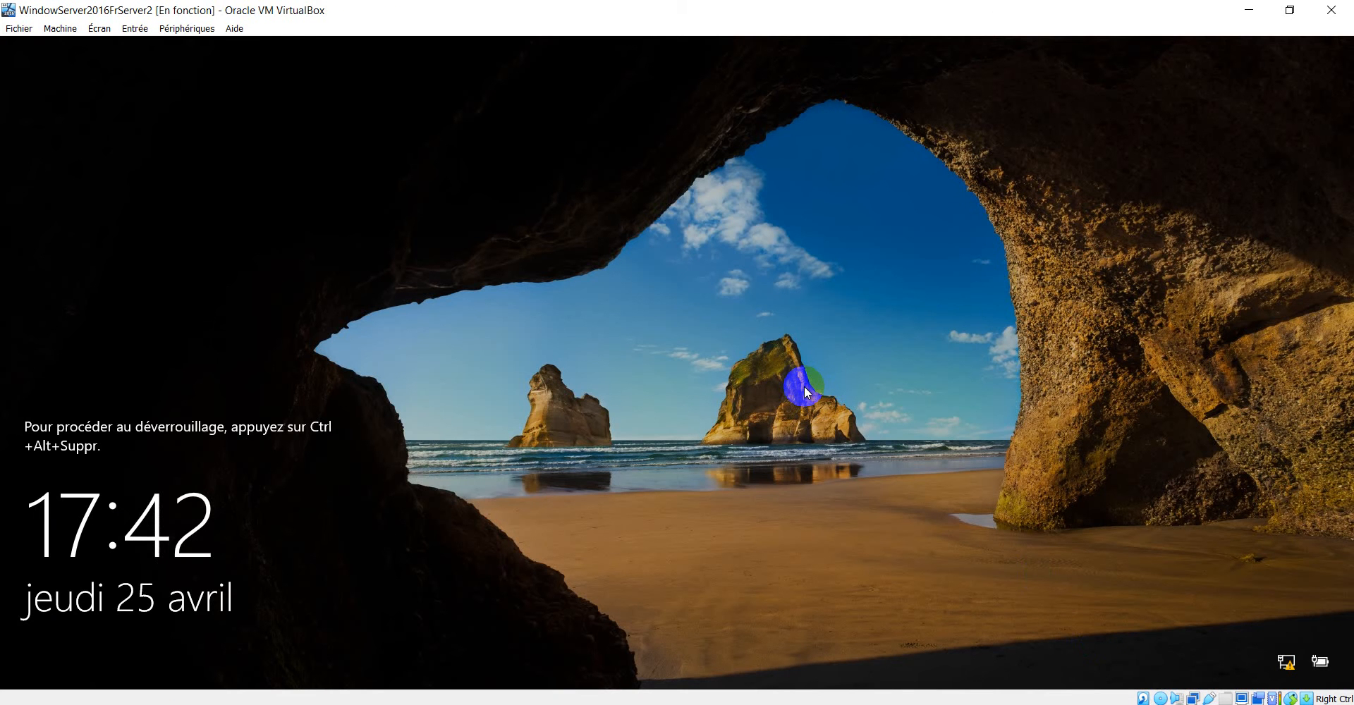
pyautogui.hotkey('ctrl', 'alt', 'Delete')
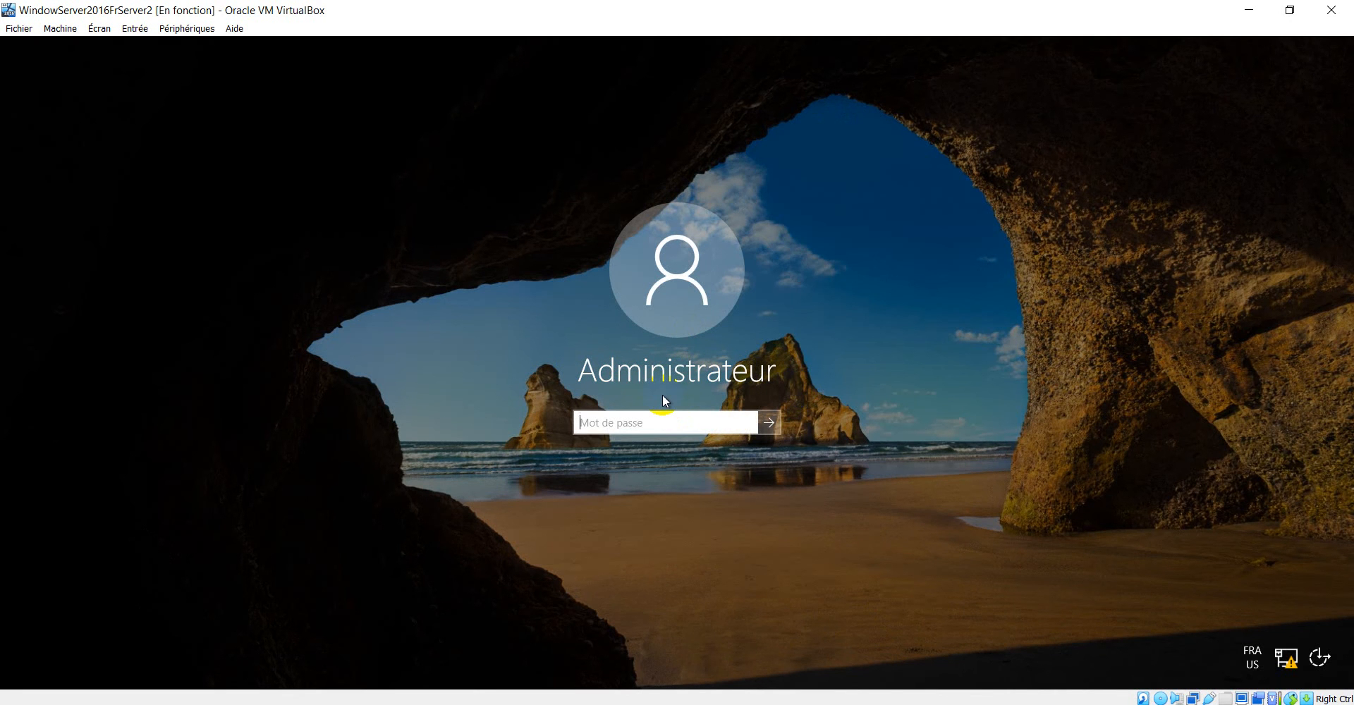
pyautogui.write('Pa$$w0rd2')
pyautogui.click(747, 423)
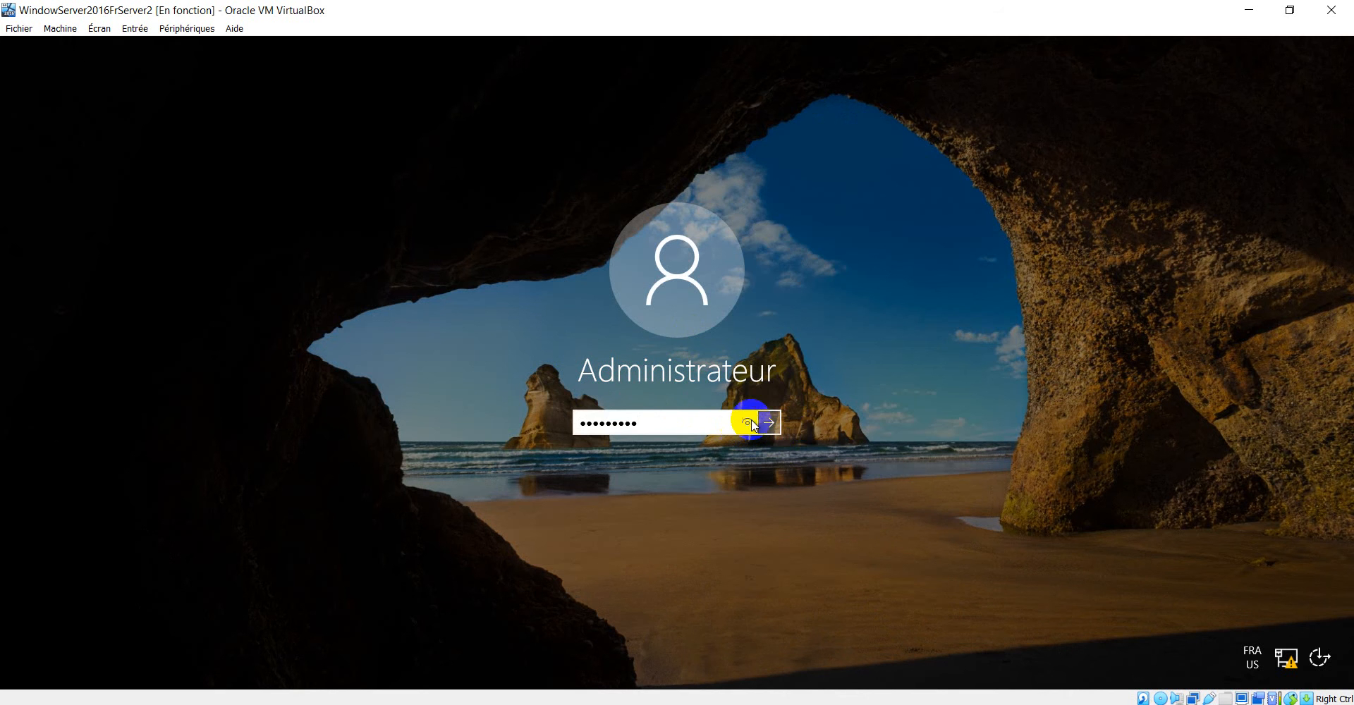
pyautogui.click(769, 423)
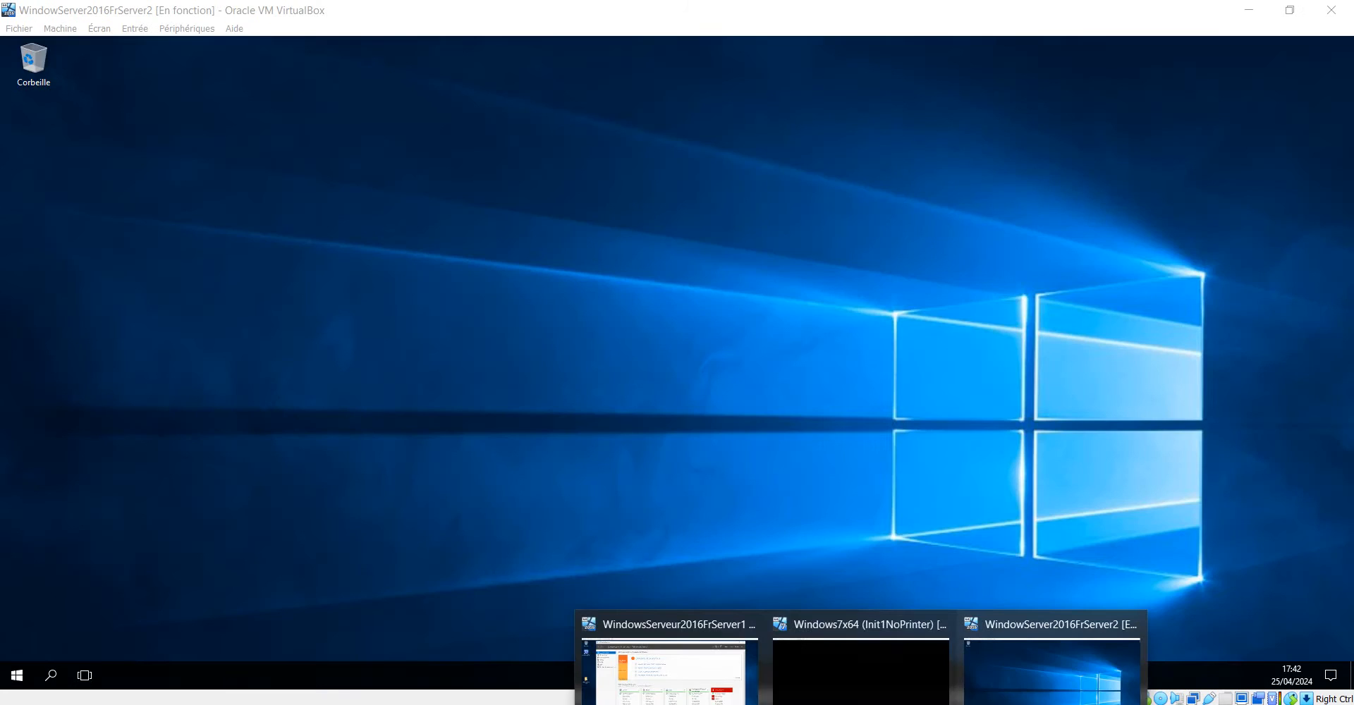
# Check the desktops of the Windows7x64 and WindowsServeur2016FrServer1 virtual machines, and return to WindowServer2016FrServer2.
pyautogui.click(881, 673)
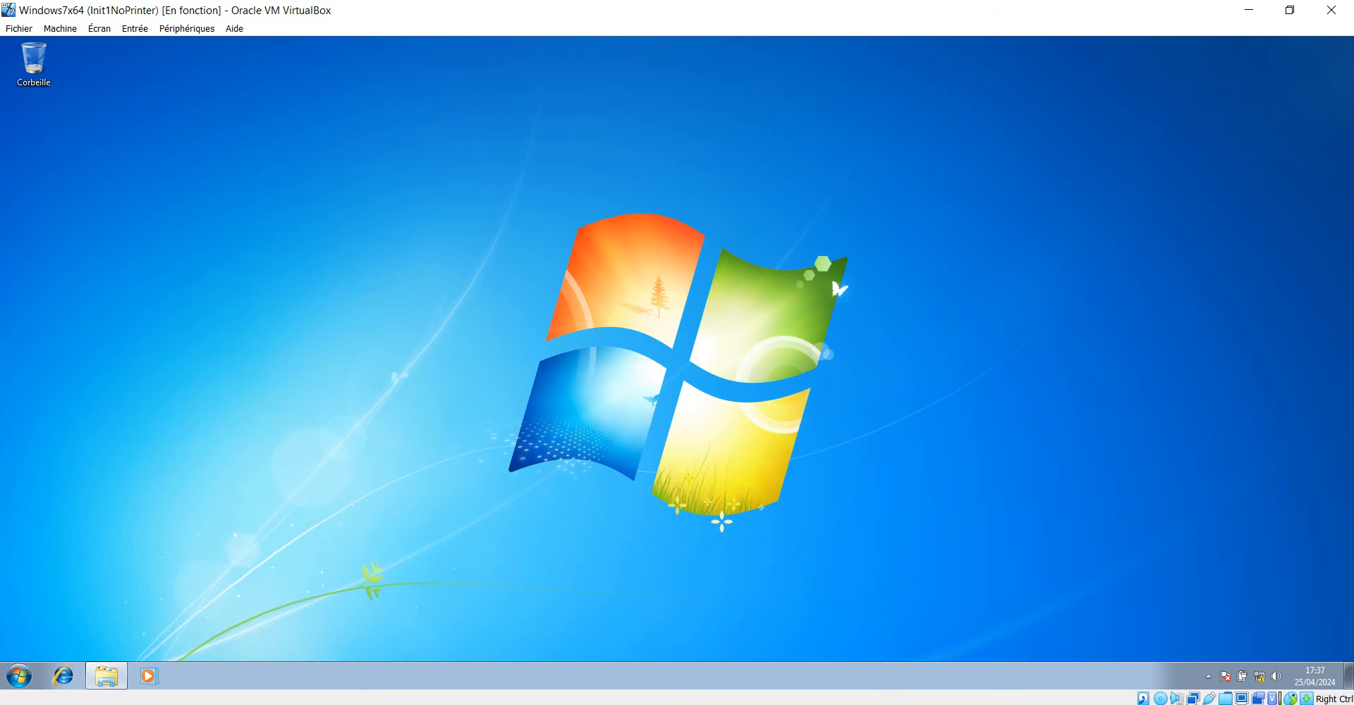
pyautogui.click(627, 677)
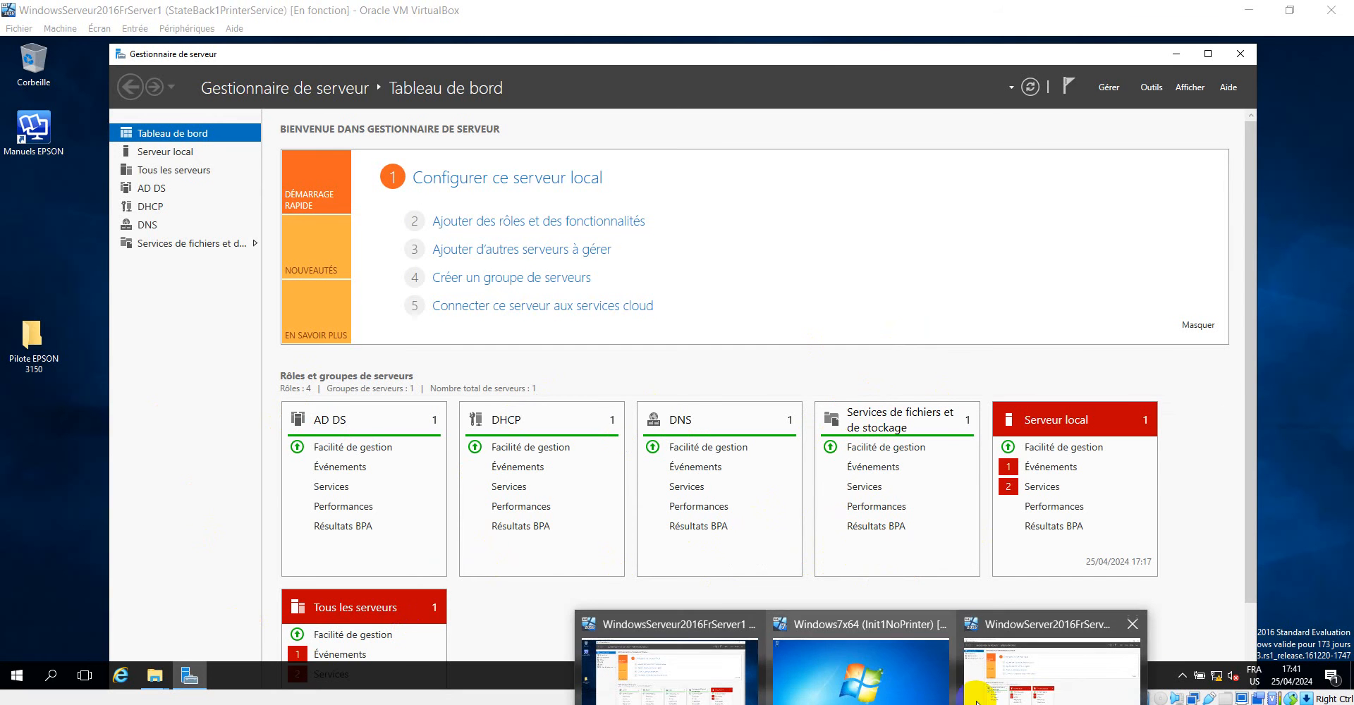
pyautogui.click(1050, 673)
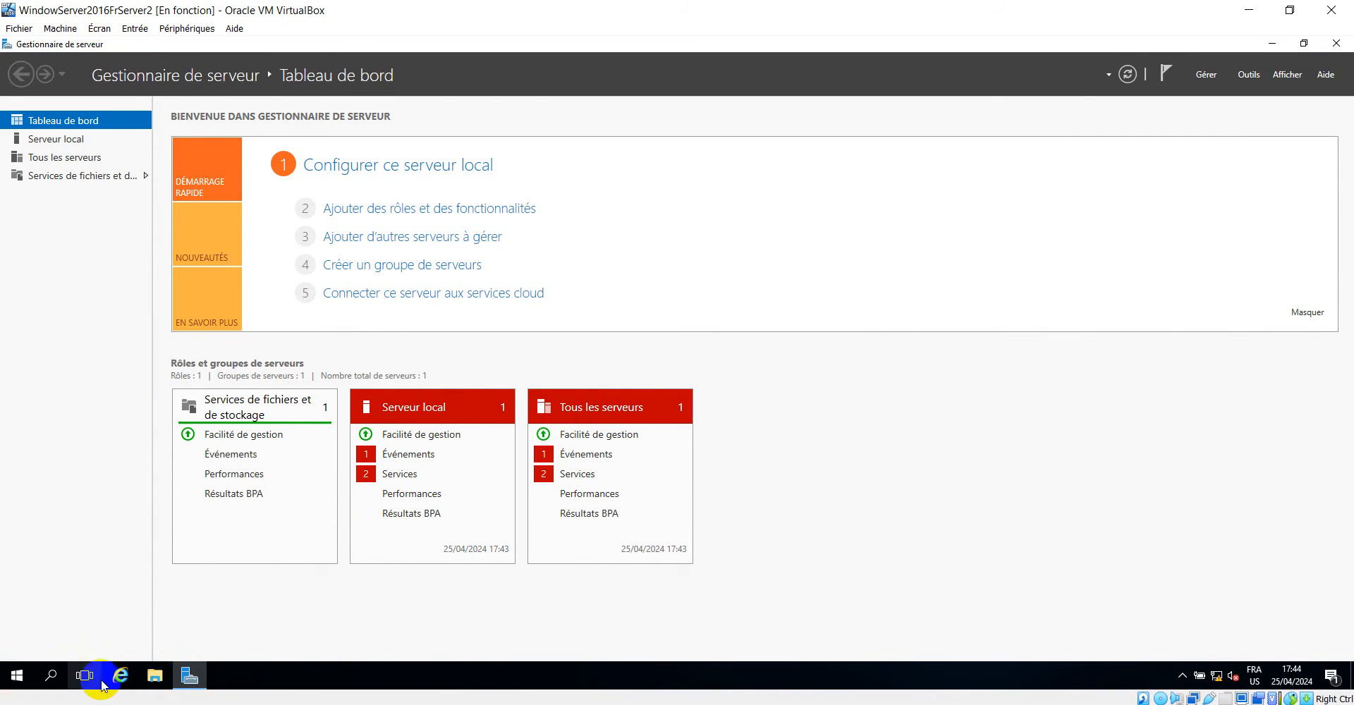
# Open Disk Management on the second server and shrink the C: volume by 1000000 MB.
pyautogui.rightClick(14, 677)
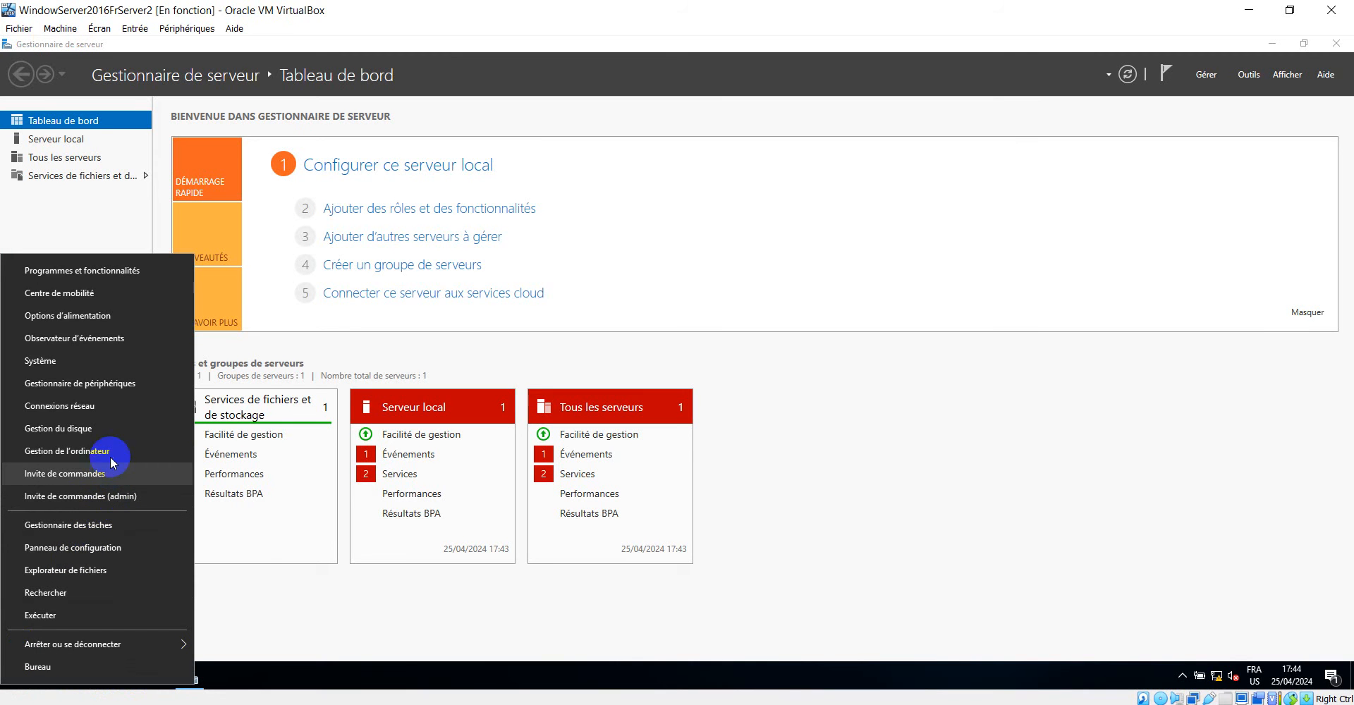
pyautogui.click(90, 430)
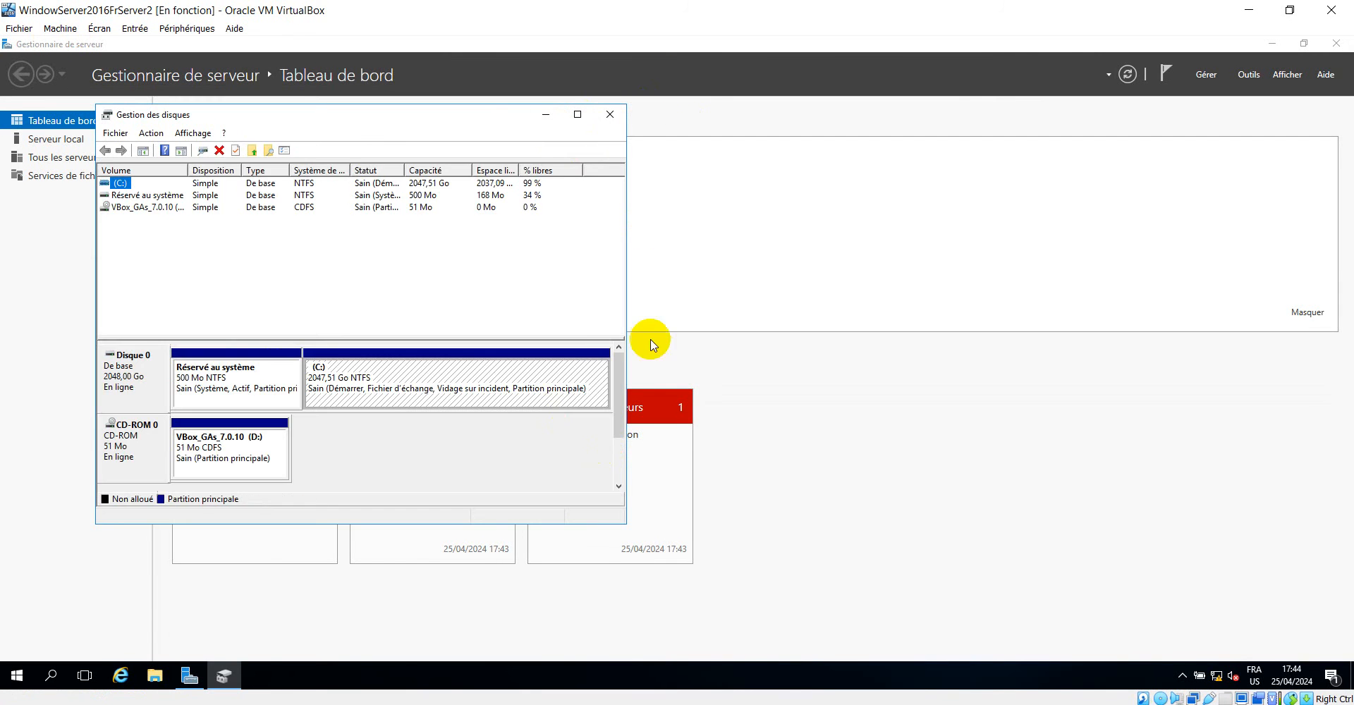
pyautogui.rightClick(426, 385)
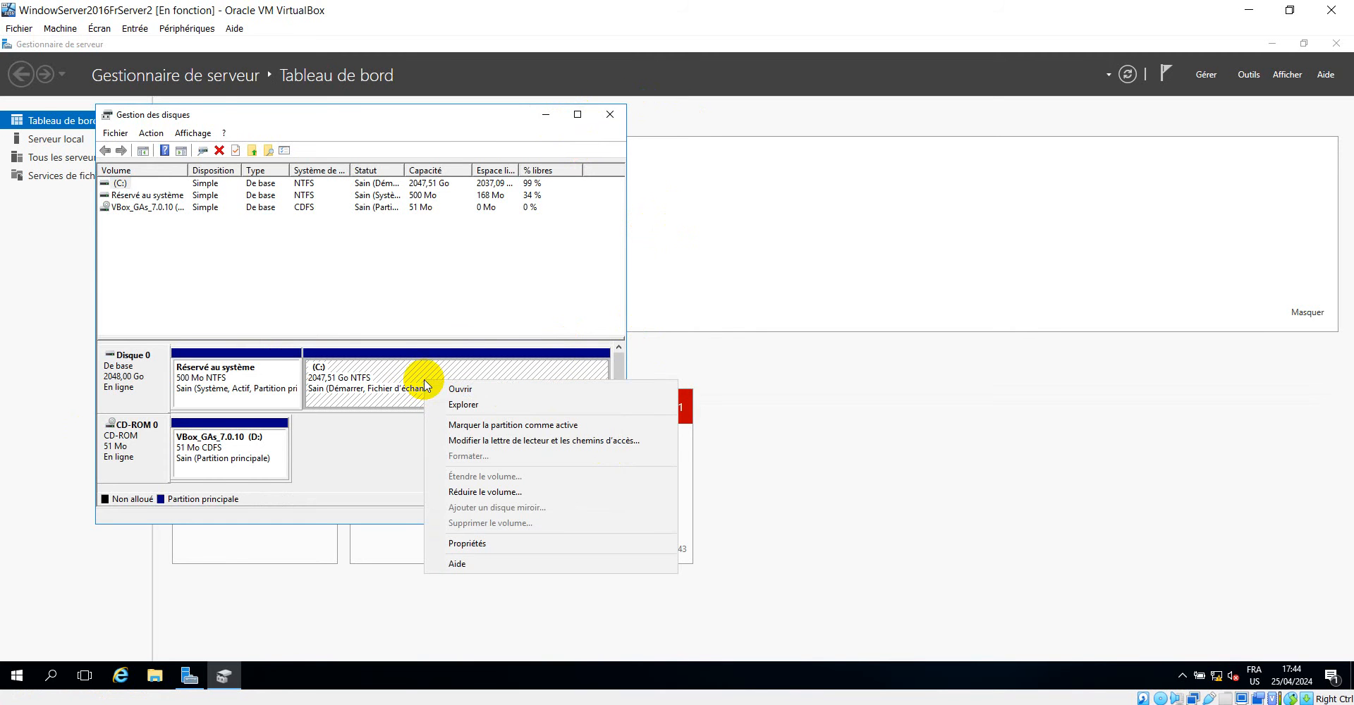
pyautogui.click(505, 492)
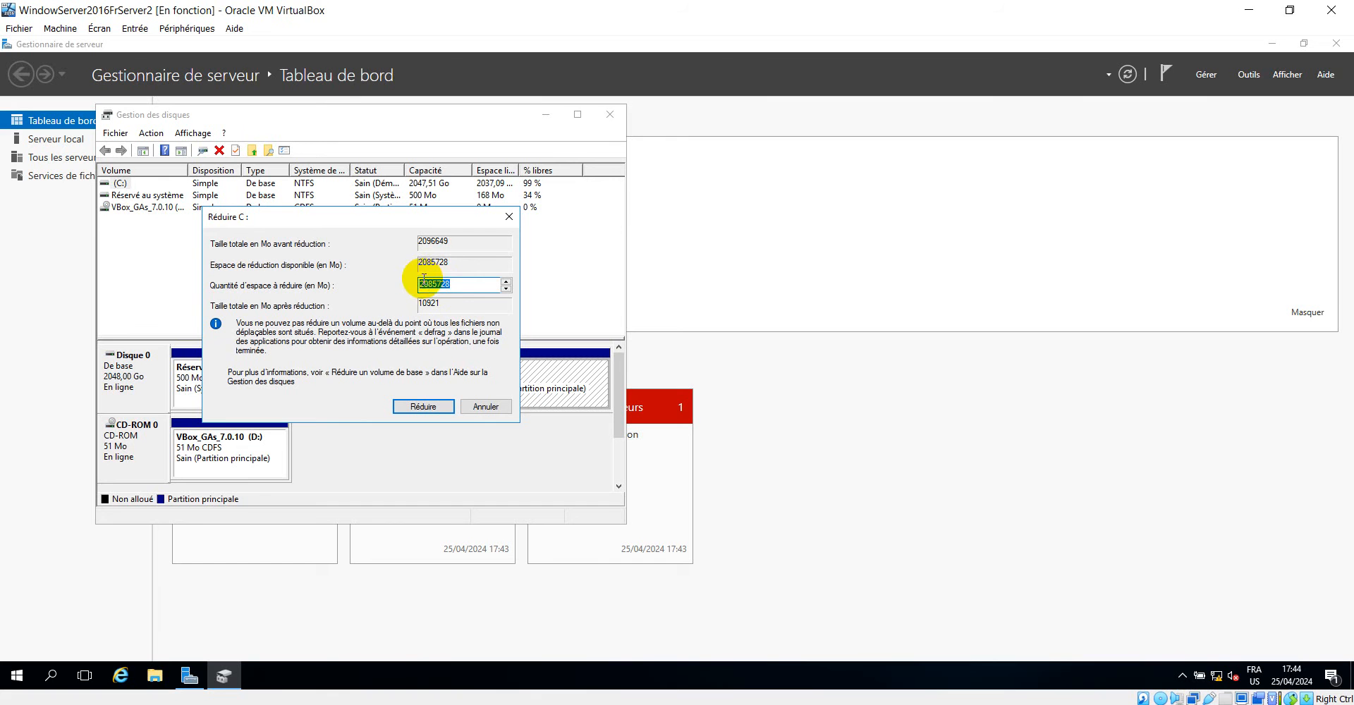
pyautogui.click(423, 281)
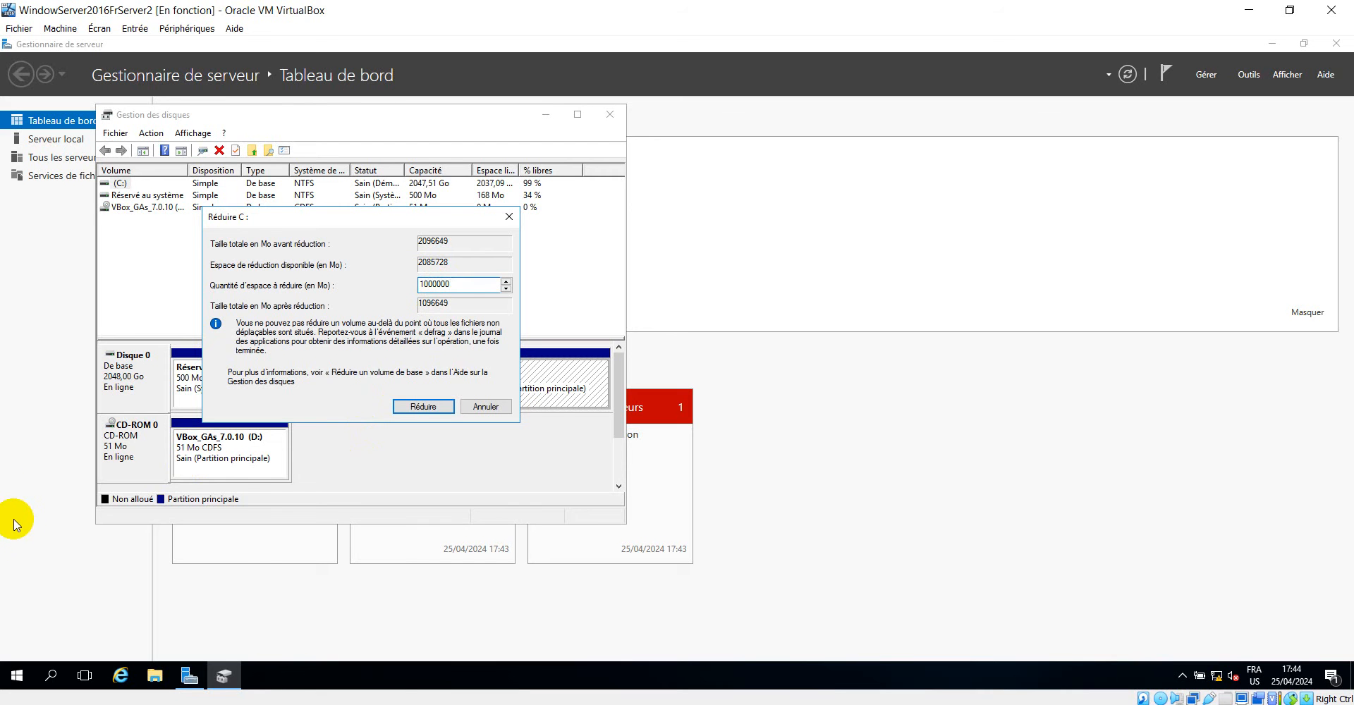
pyautogui.click(422, 407)
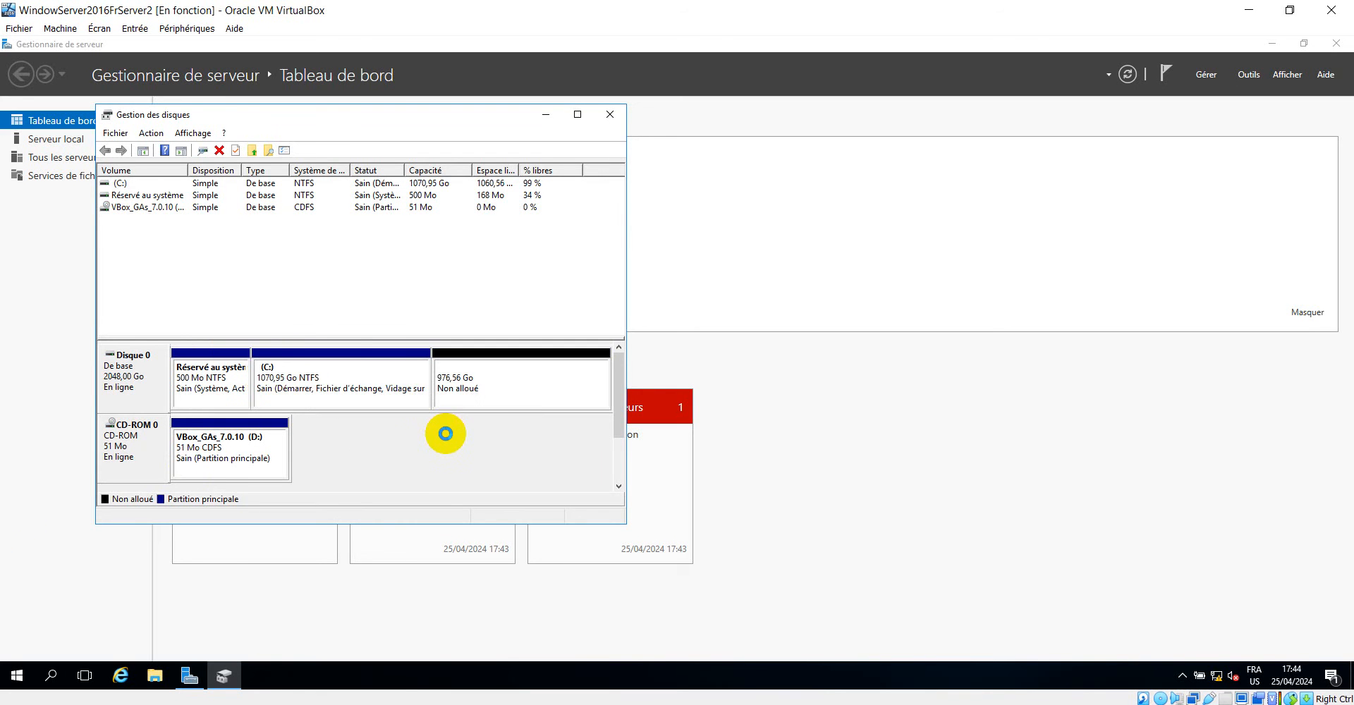
# Create a 999999 MB simple volume in the unallocated space with drive letter E, quick-formatted as NTFS and named Nouveau nom.
pyautogui.click(508, 388)
pyautogui.rightClick(509, 397)
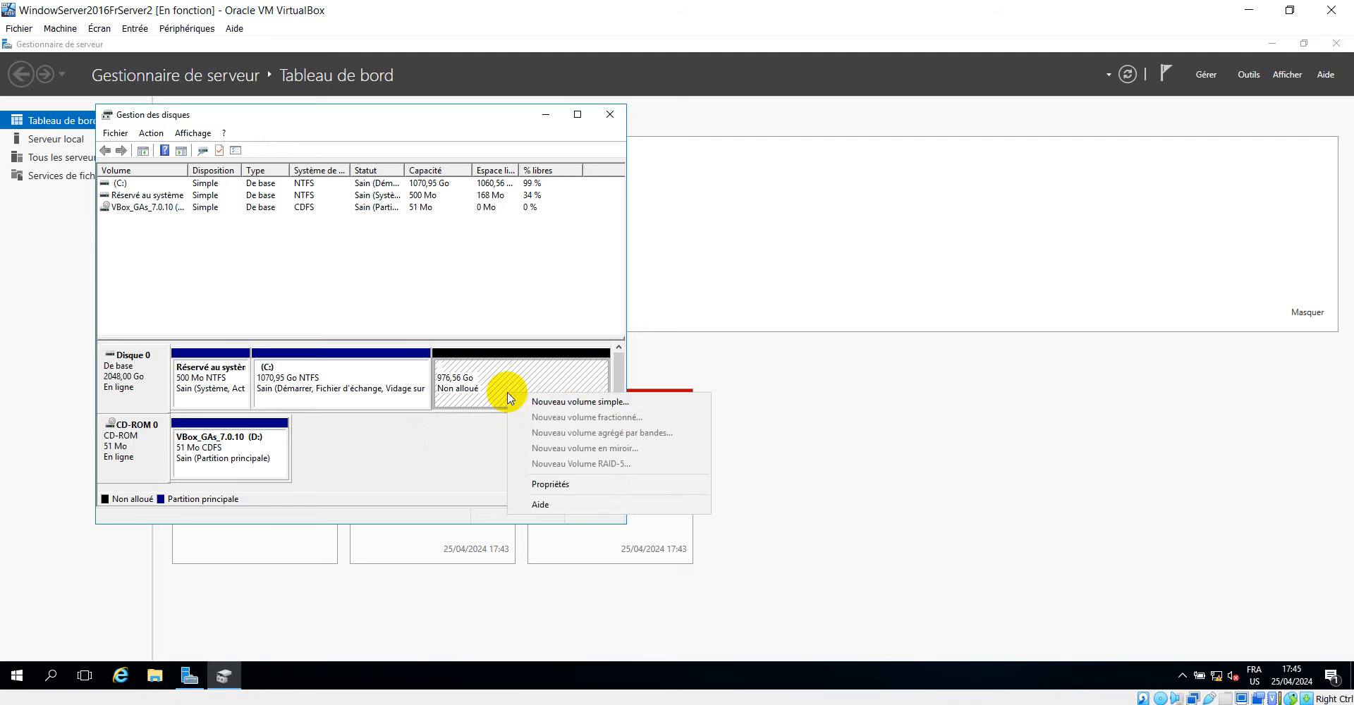
pyautogui.click(605, 404)
pyautogui.click(374, 435)
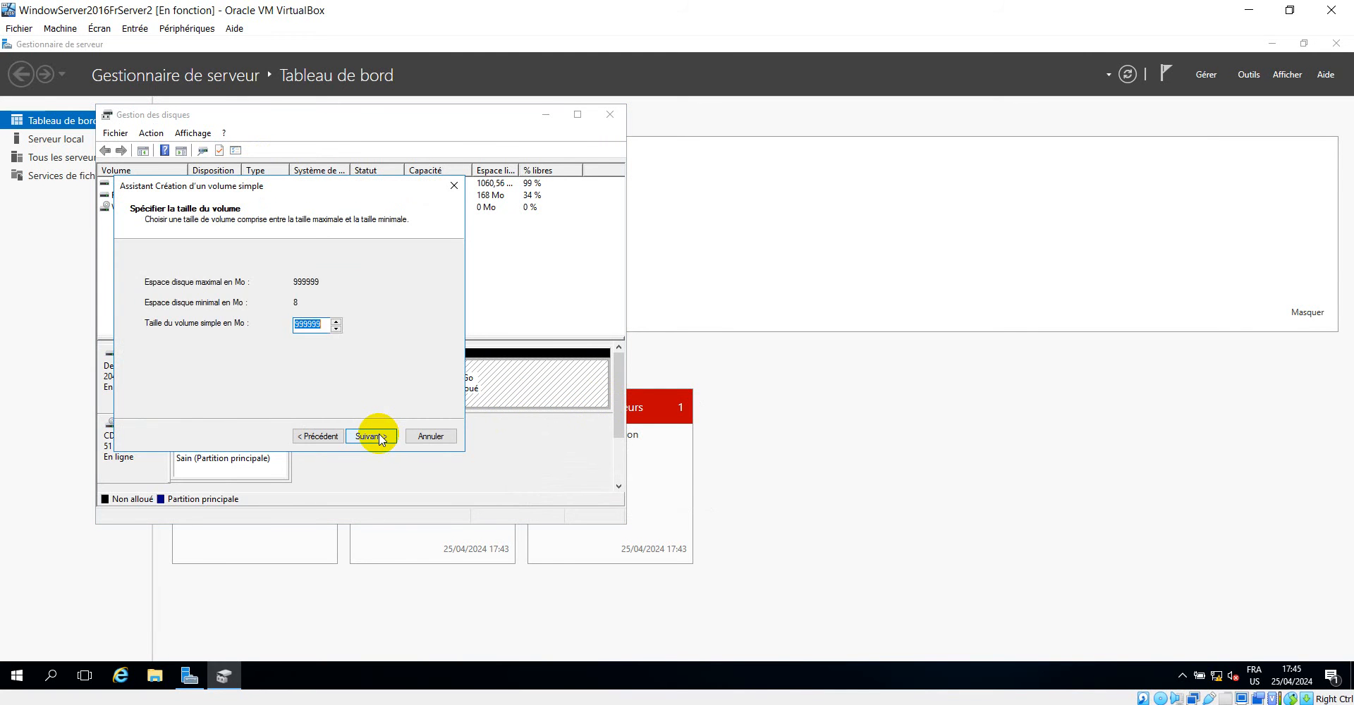
pyautogui.click(373, 436)
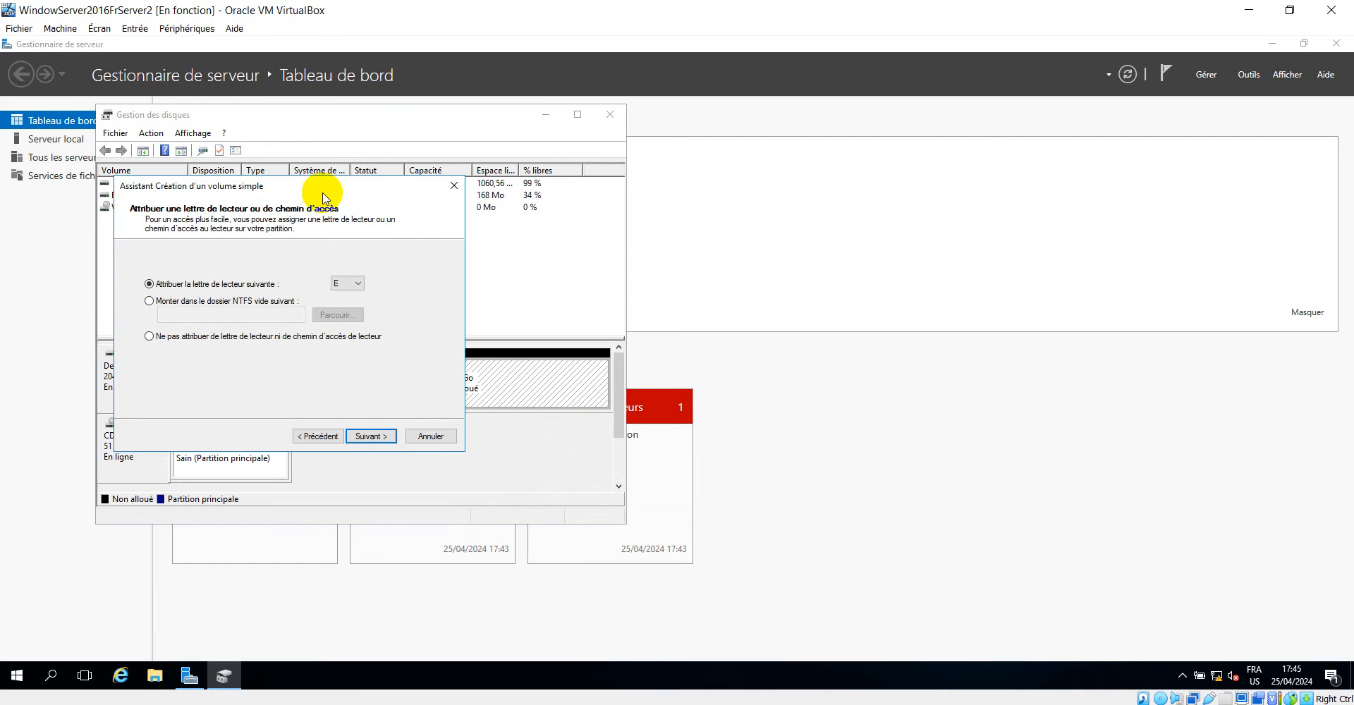
pyautogui.moveTo(309, 191); pyautogui.dragTo(659, 169)
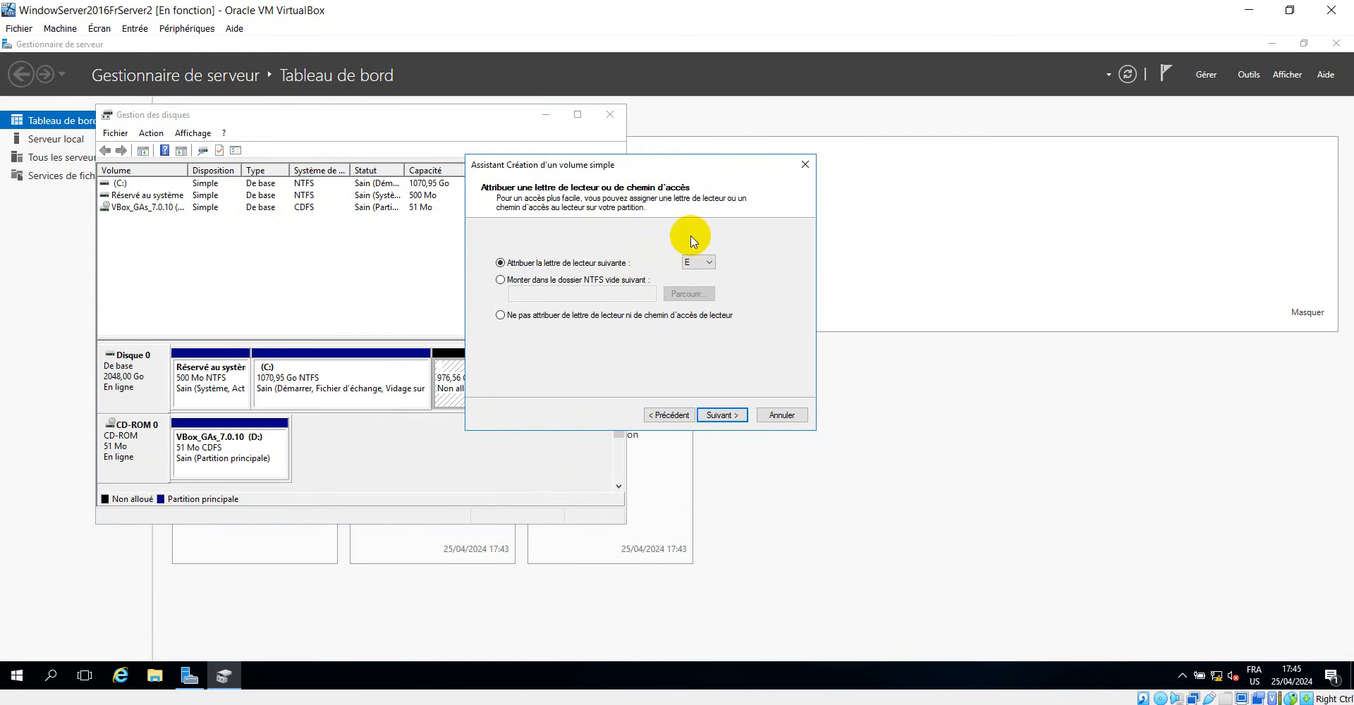
pyautogui.click(720, 416)
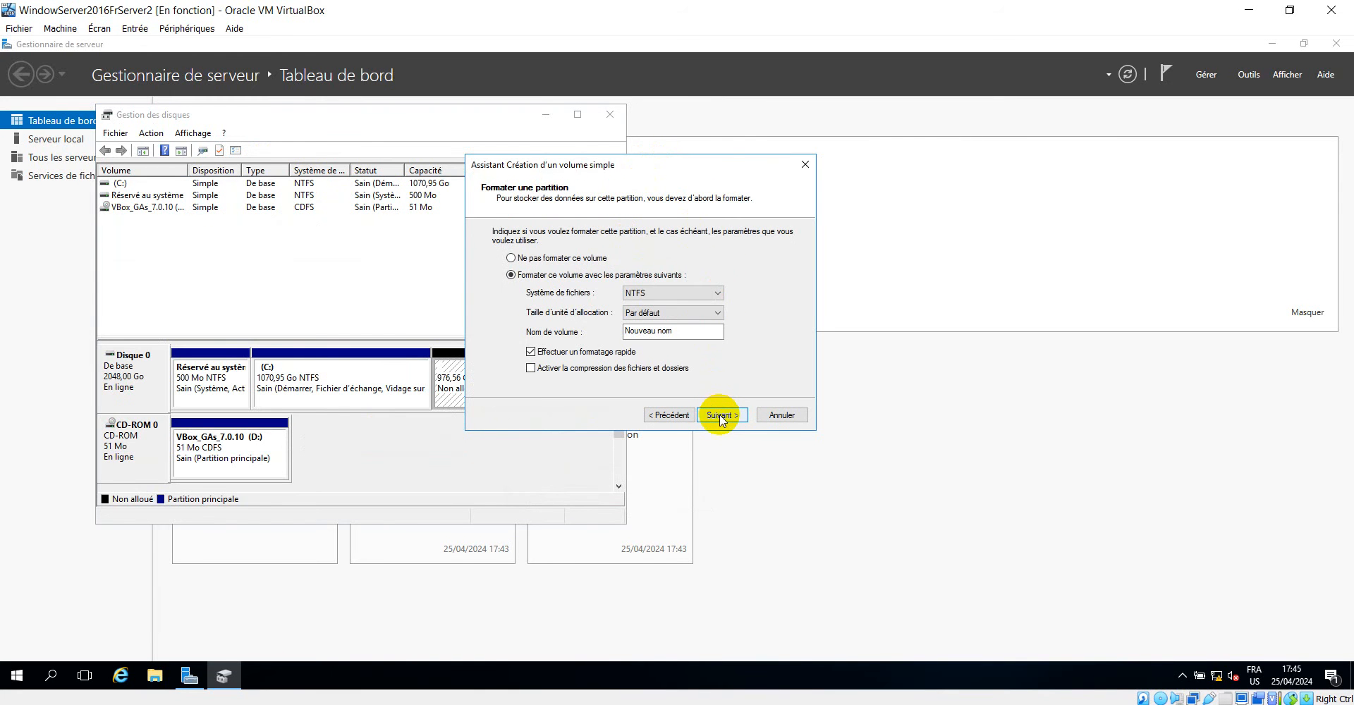
pyautogui.click(726, 416)
pyautogui.click(726, 416)
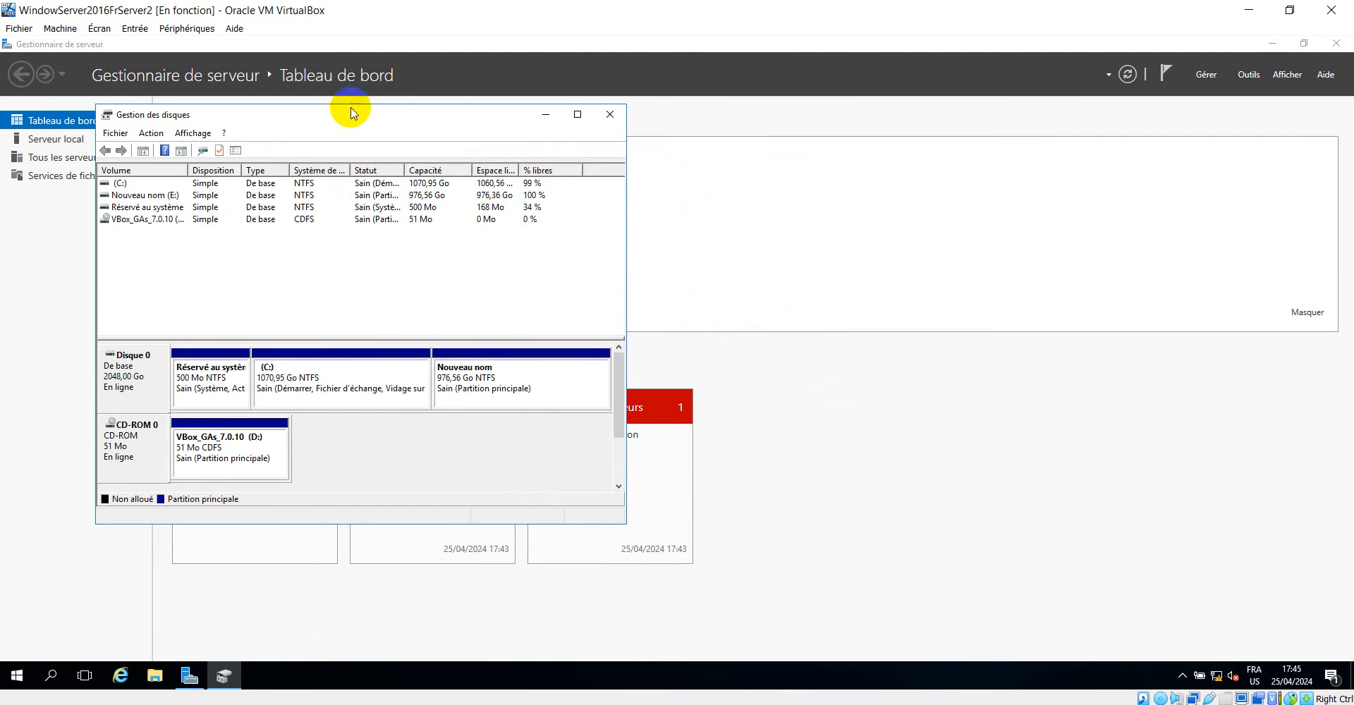
# Eject the VirtualBox Guest Additions disc from CD drive D: in File Explorer and return to Disk Management.
pyautogui.moveTo(361, 117); pyautogui.dragTo(584, 114)
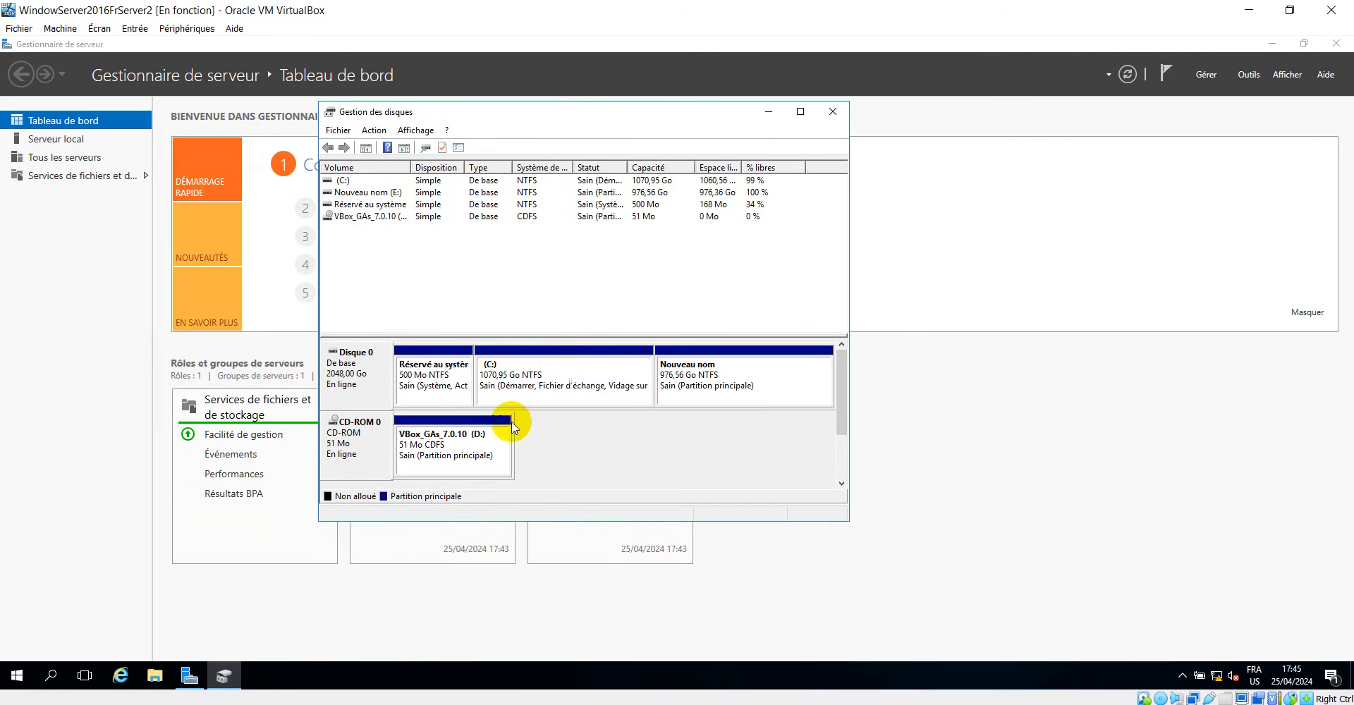
pyautogui.click(149, 679)
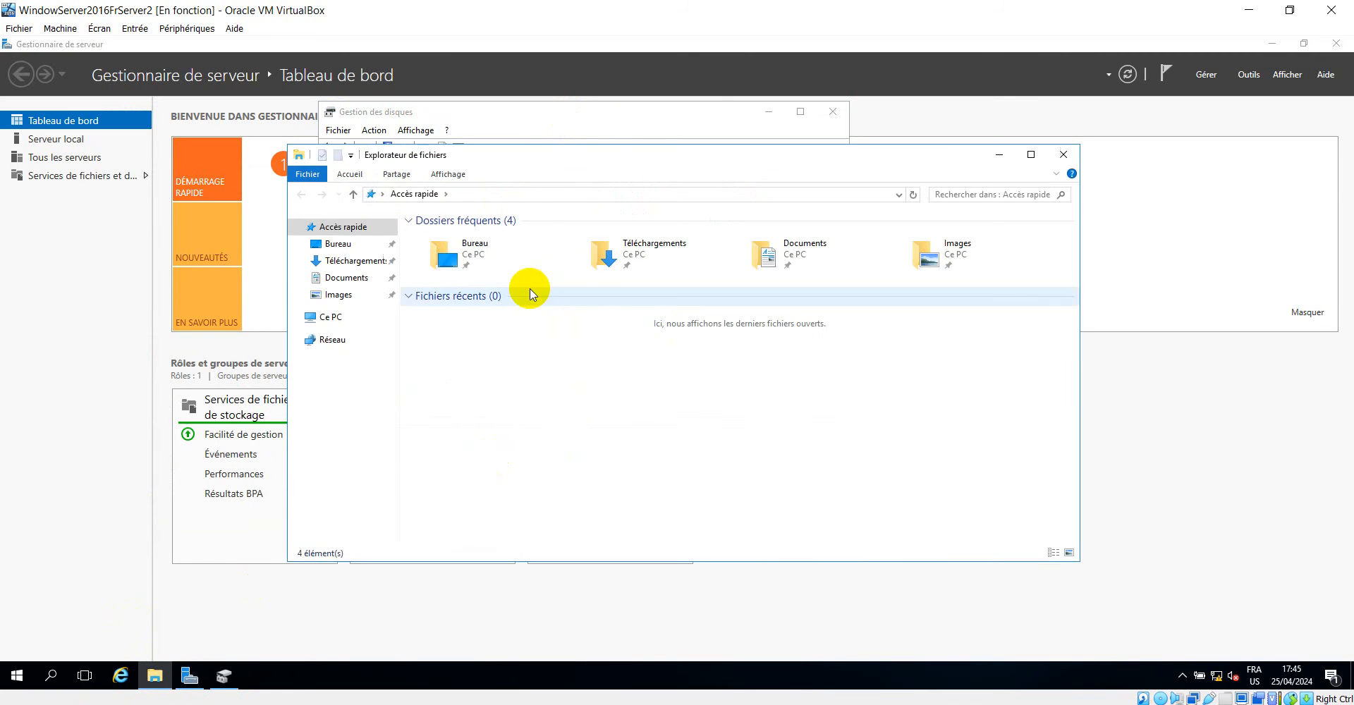
pyautogui.click(330, 319)
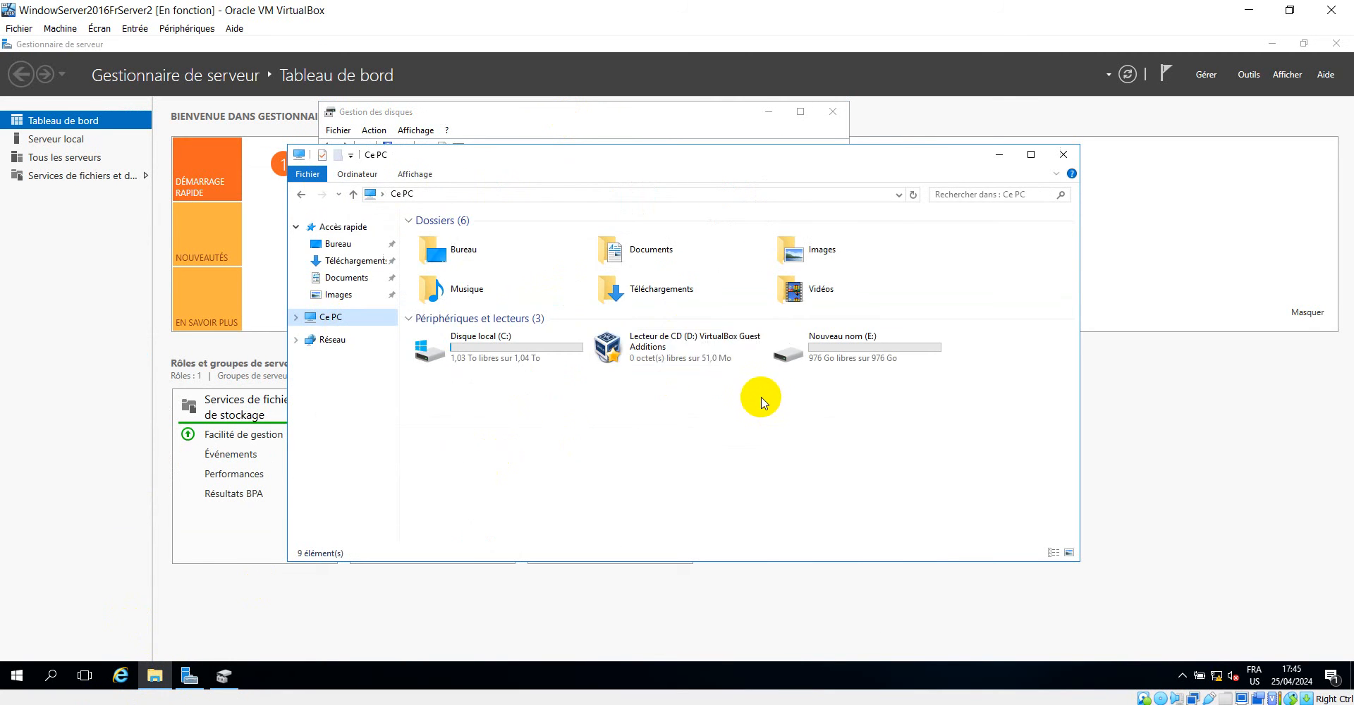
pyautogui.click(666, 344)
pyautogui.rightClick(666, 344)
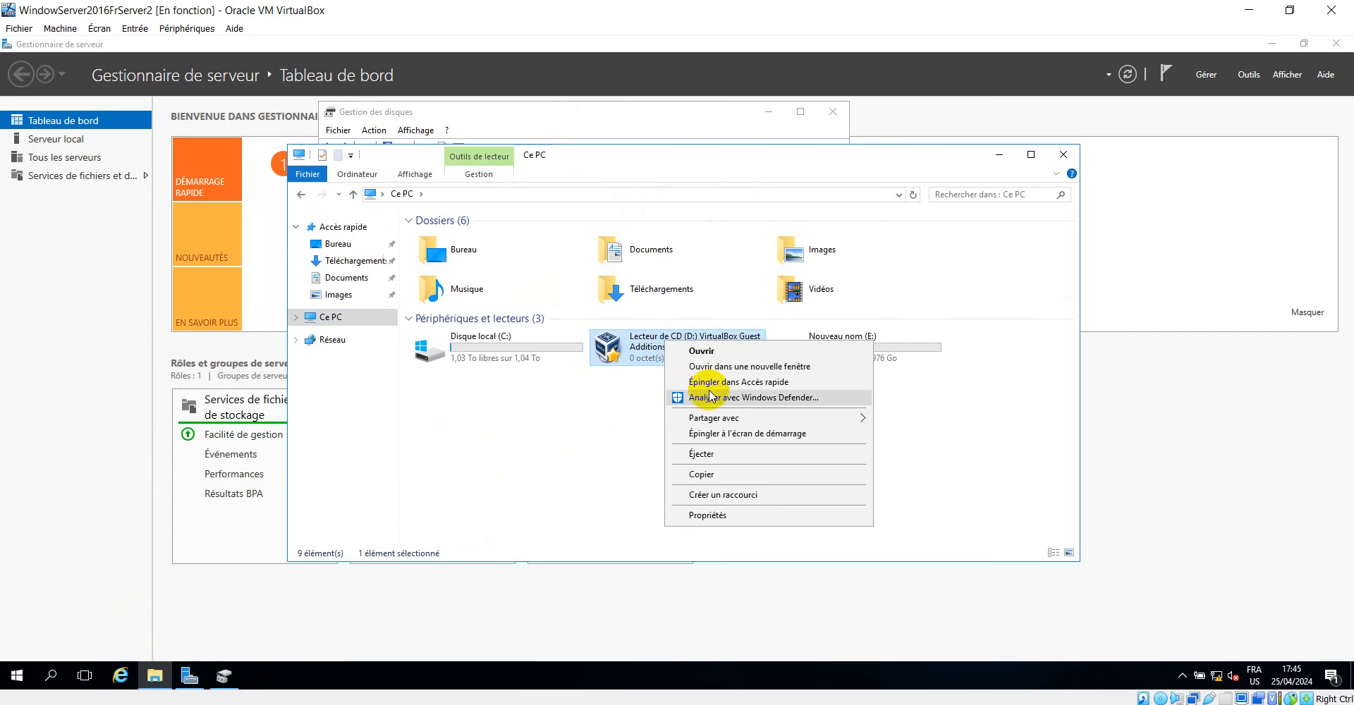
pyautogui.click(738, 457)
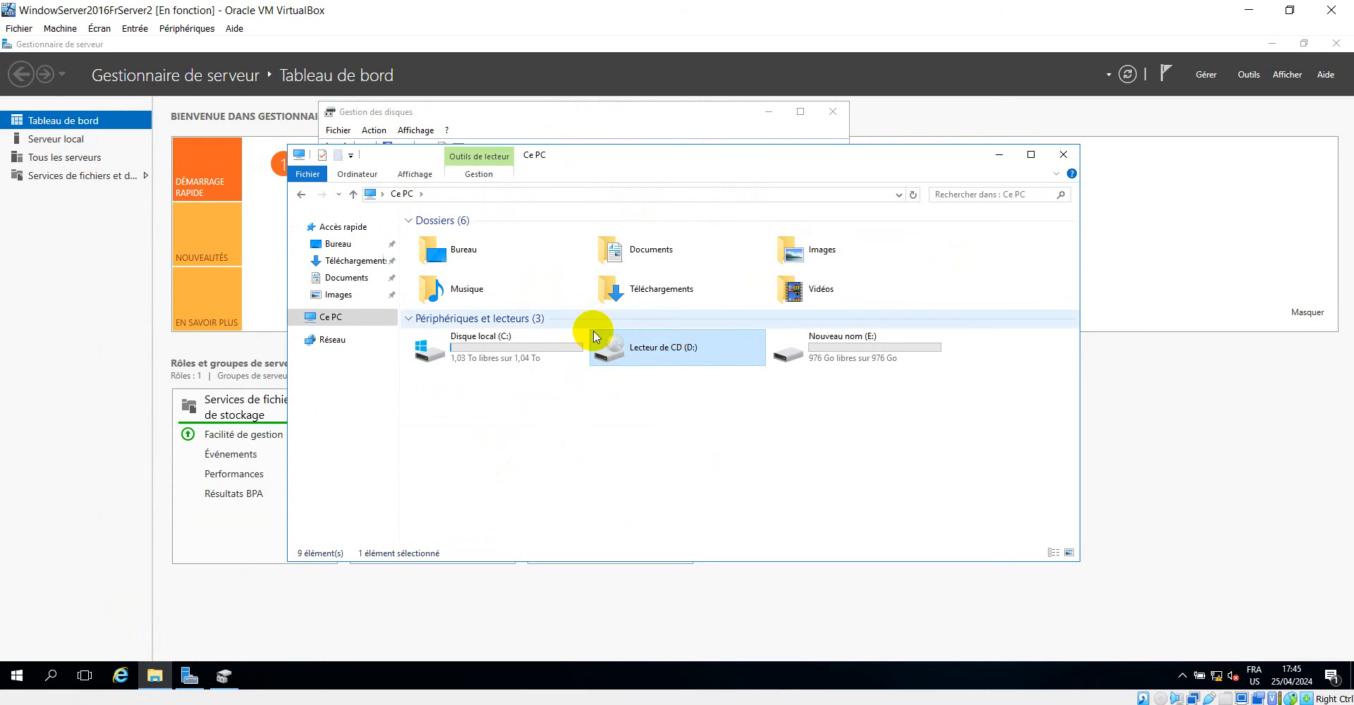
pyautogui.click(999, 155)
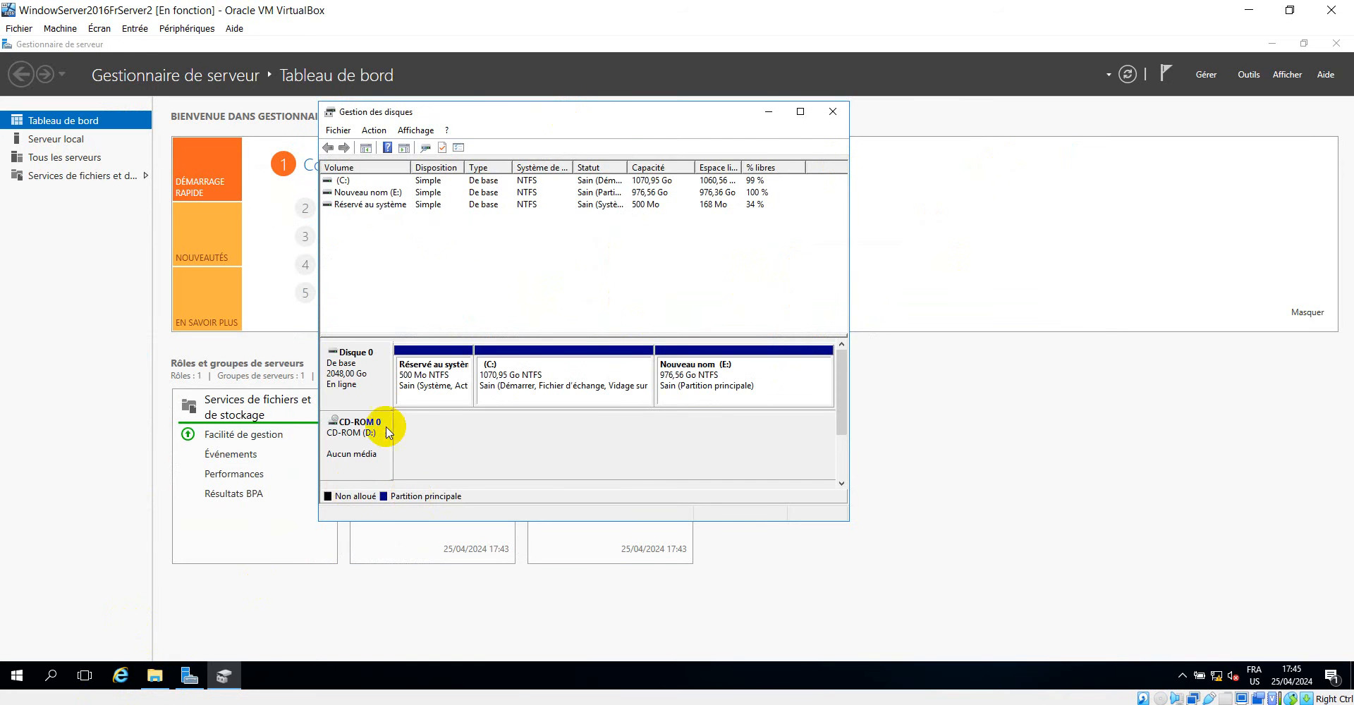
# Change the CD-ROM drive's letter from D to F and accept the drive letter warning.
pyautogui.rightClick(356, 432)
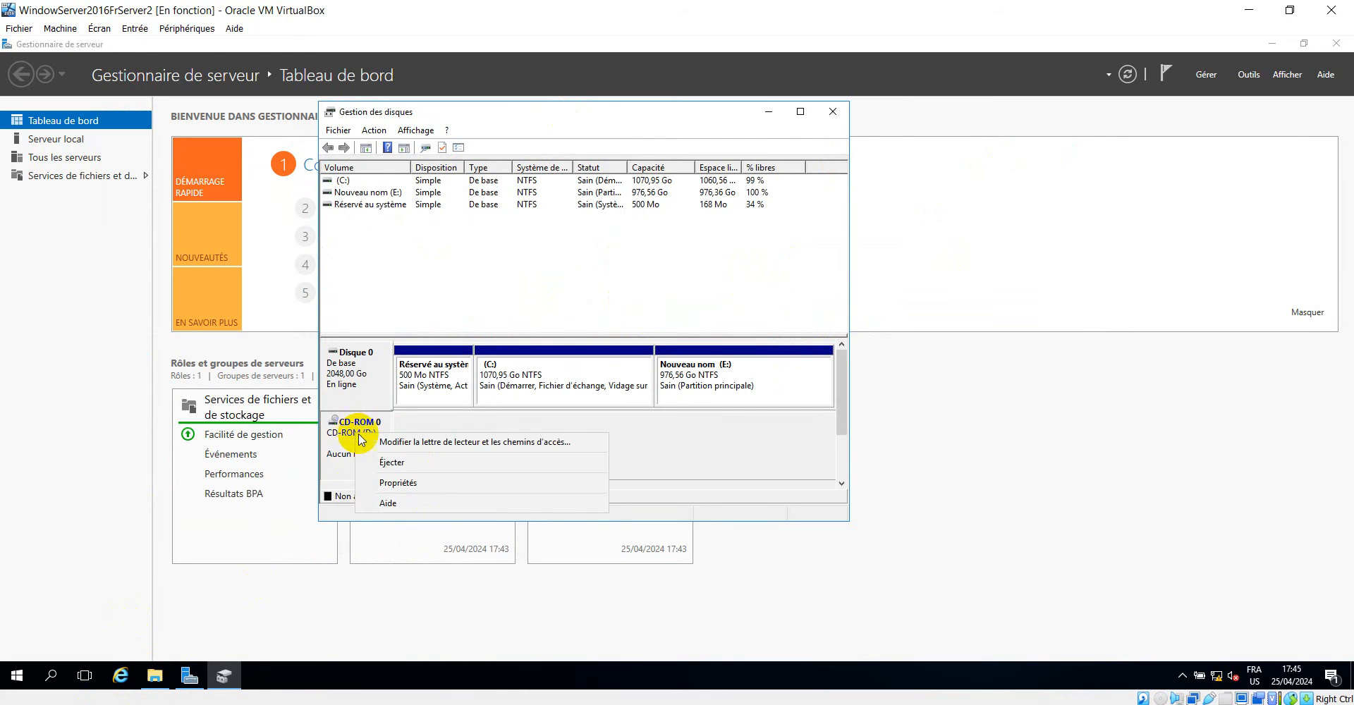
pyautogui.click(444, 442)
pyautogui.click(543, 361)
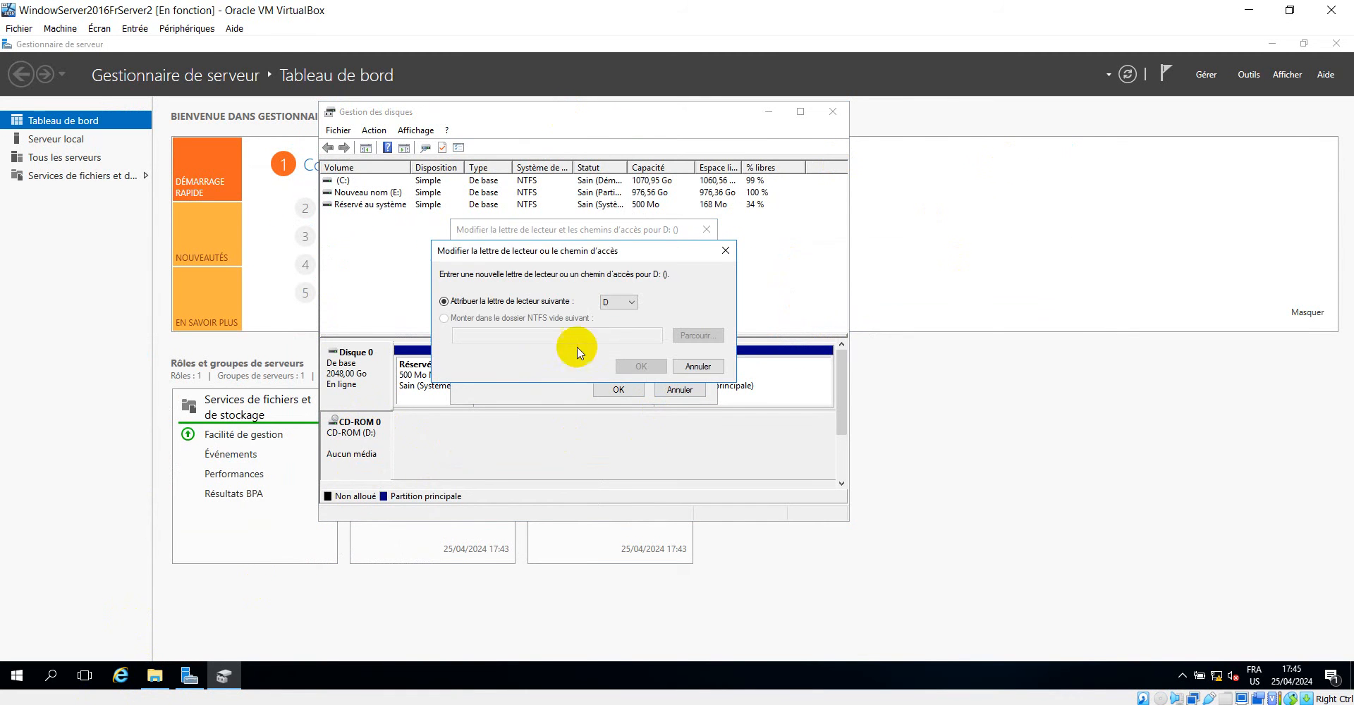
pyautogui.click(618, 301)
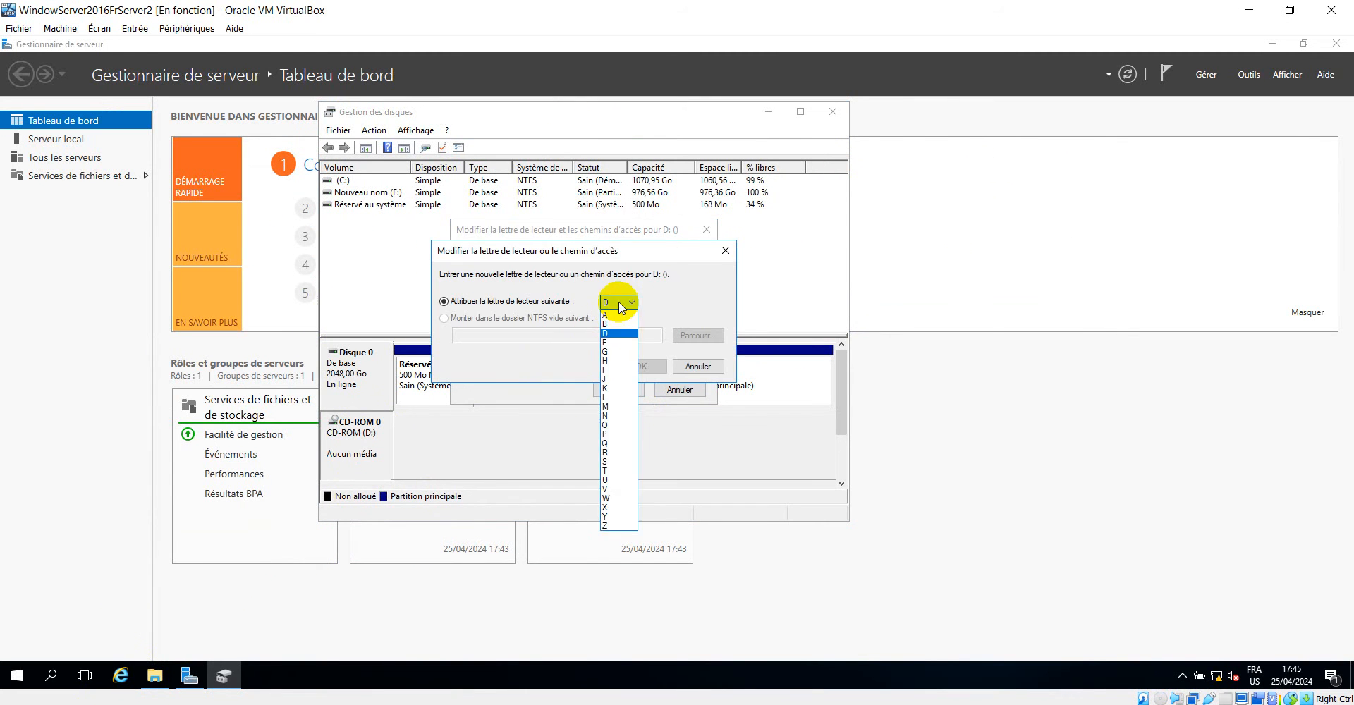
pyautogui.click(615, 351)
pyautogui.click(638, 366)
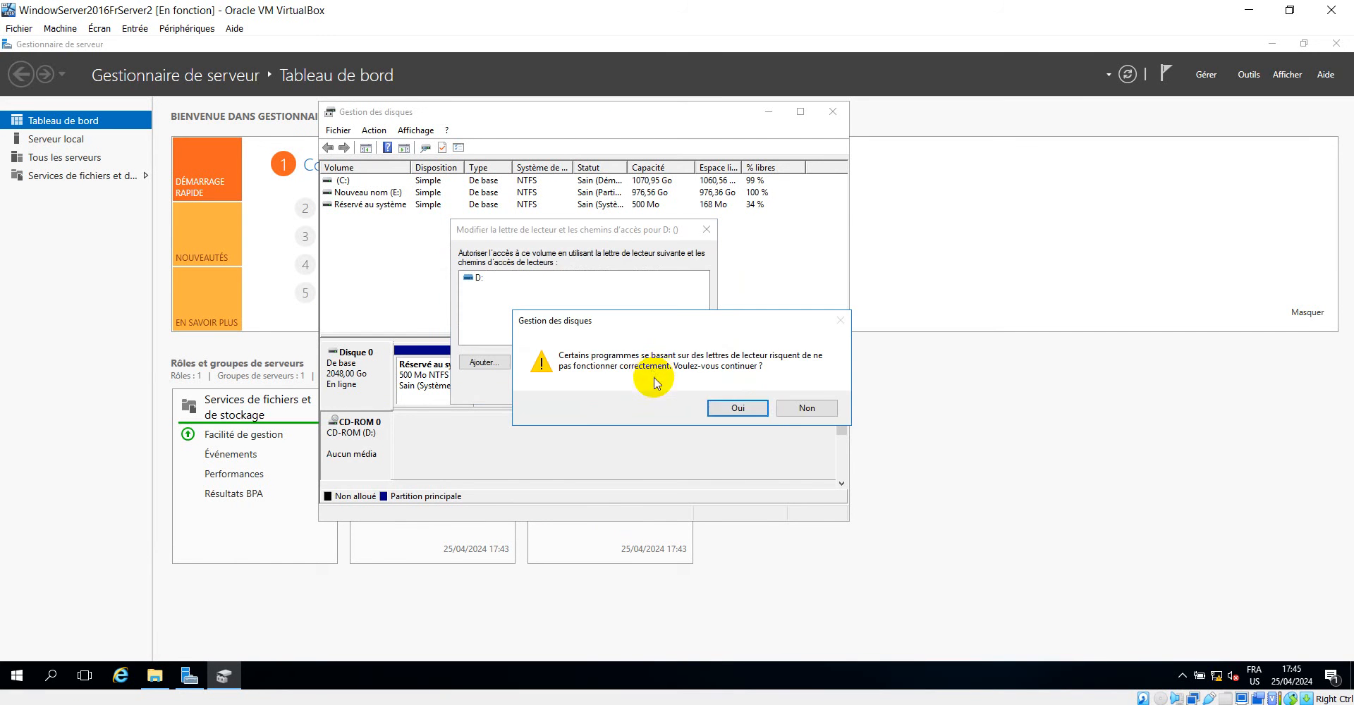
pyautogui.click(734, 419)
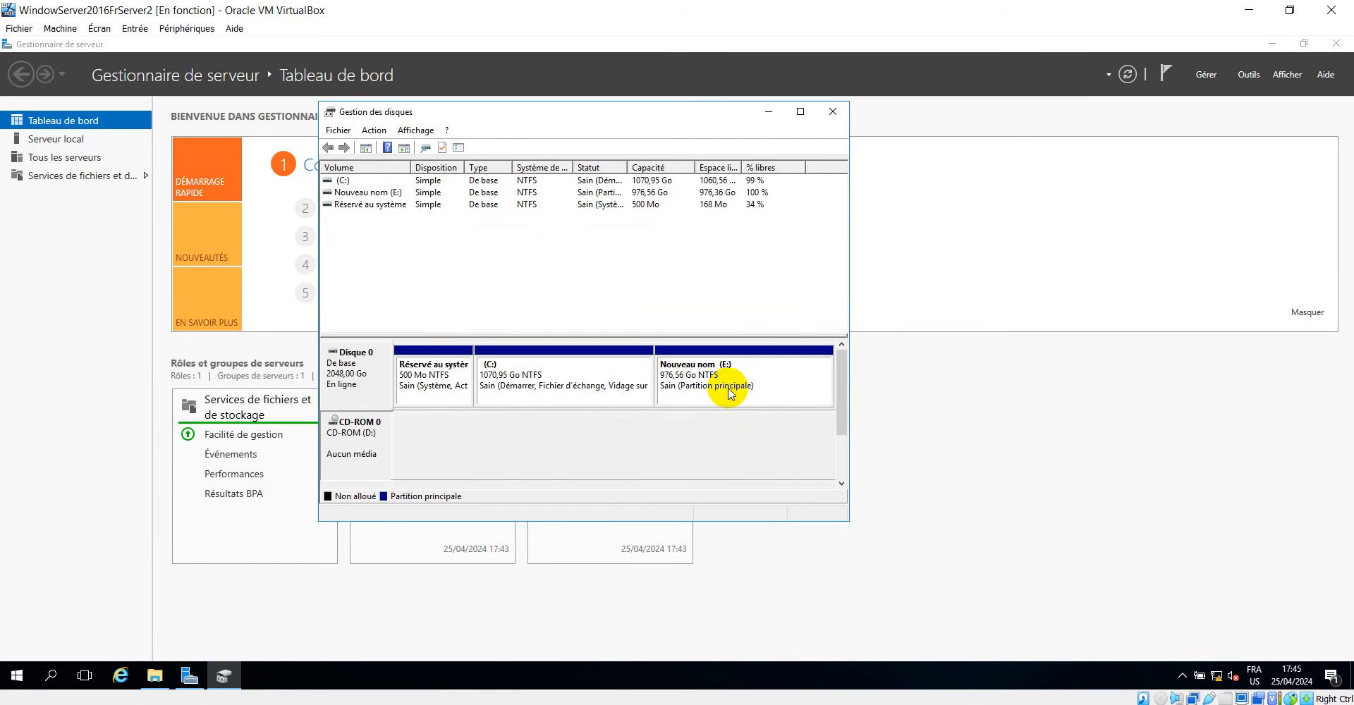
# Change the drive letter of the Nouveau nom volume to D and accept the drive letter warning.
pyautogui.rightClick(757, 357)
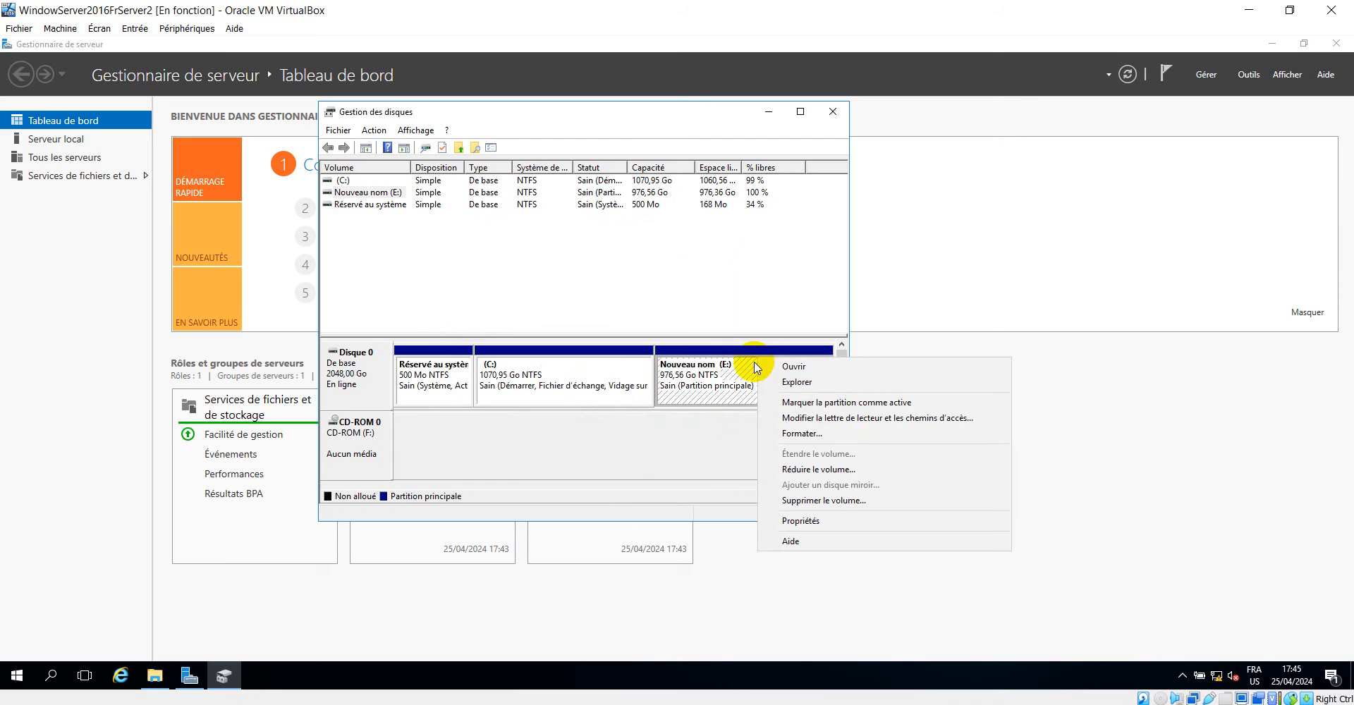
pyautogui.click(839, 418)
pyautogui.click(541, 362)
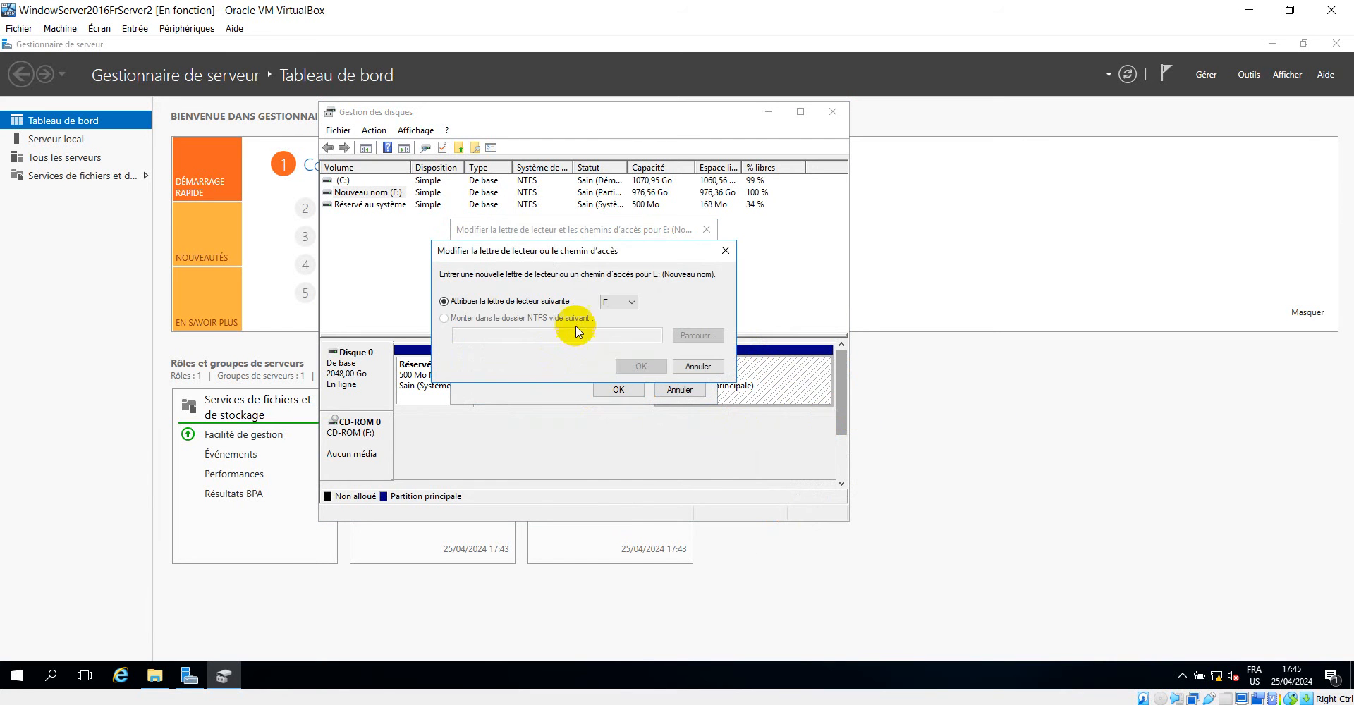
pyautogui.click(608, 302)
pyautogui.click(608, 332)
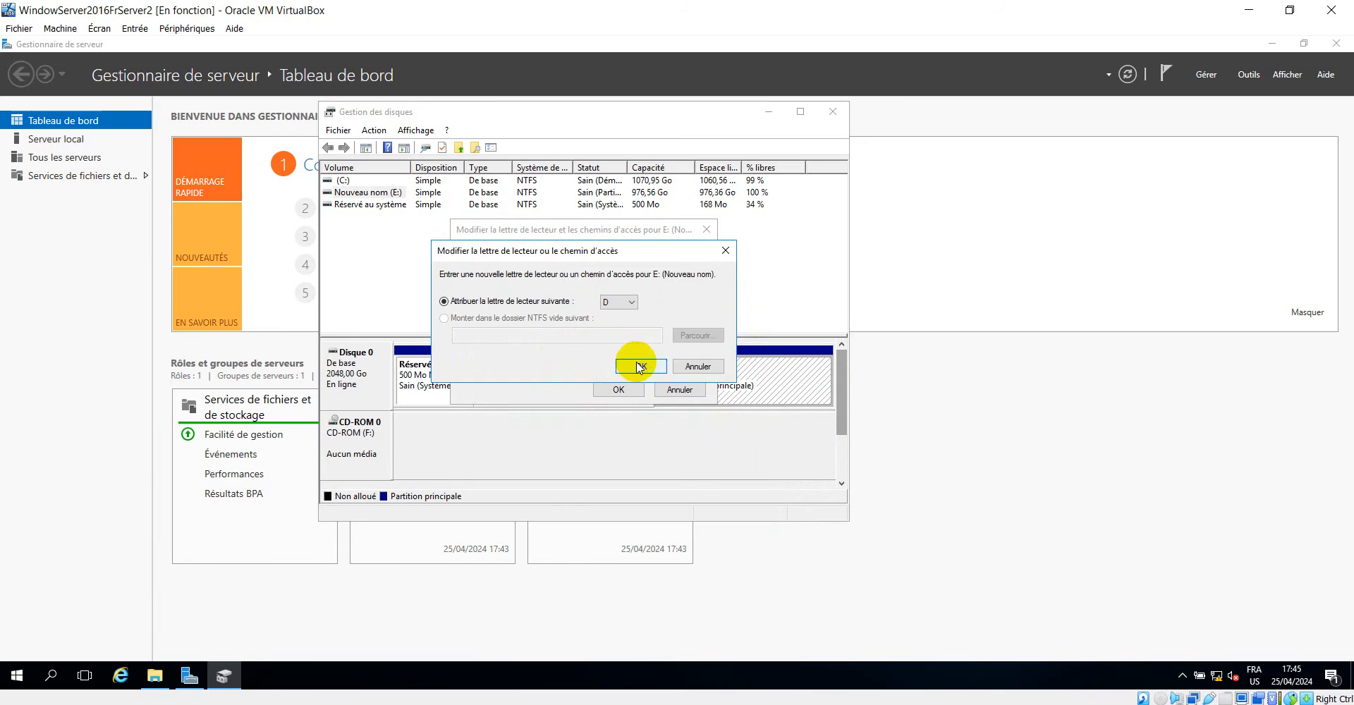
pyautogui.click(635, 365)
pyautogui.click(737, 408)
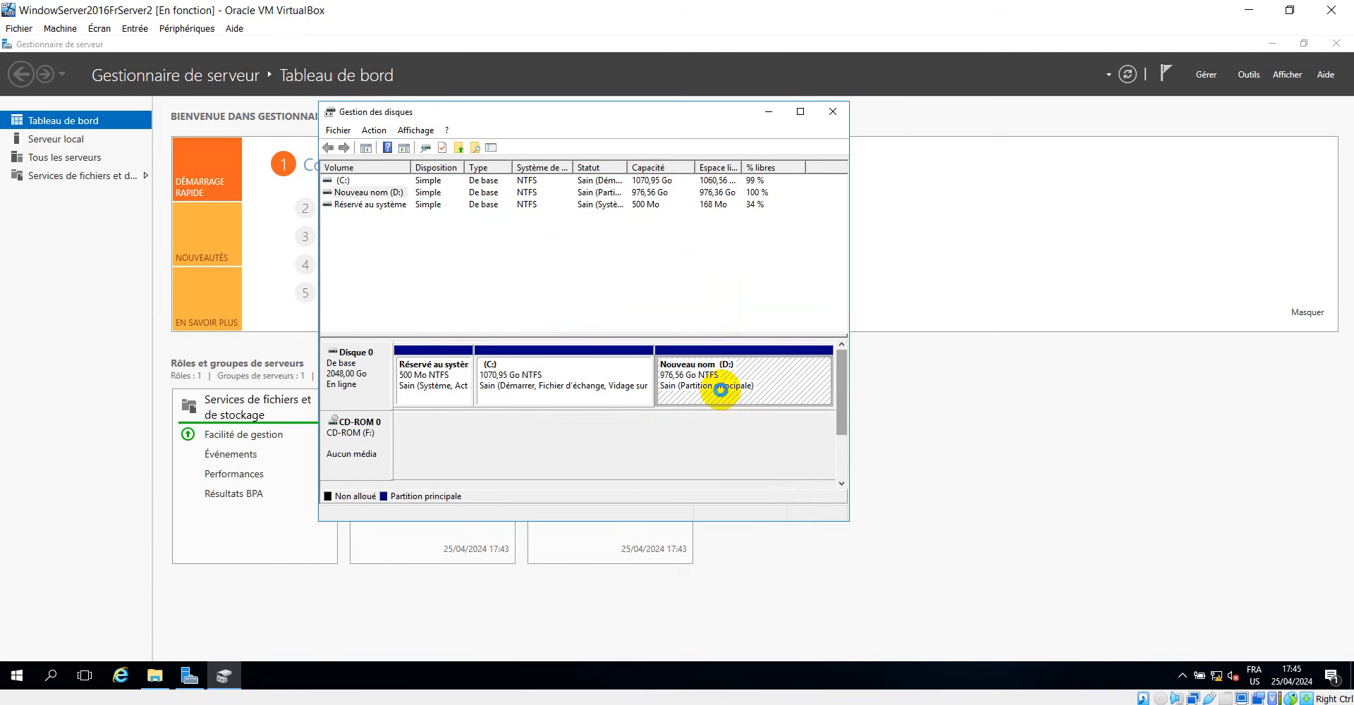
# Change the CD-ROM drive's letter to E and accept the drive letter warning.
pyautogui.rightClick(361, 431)
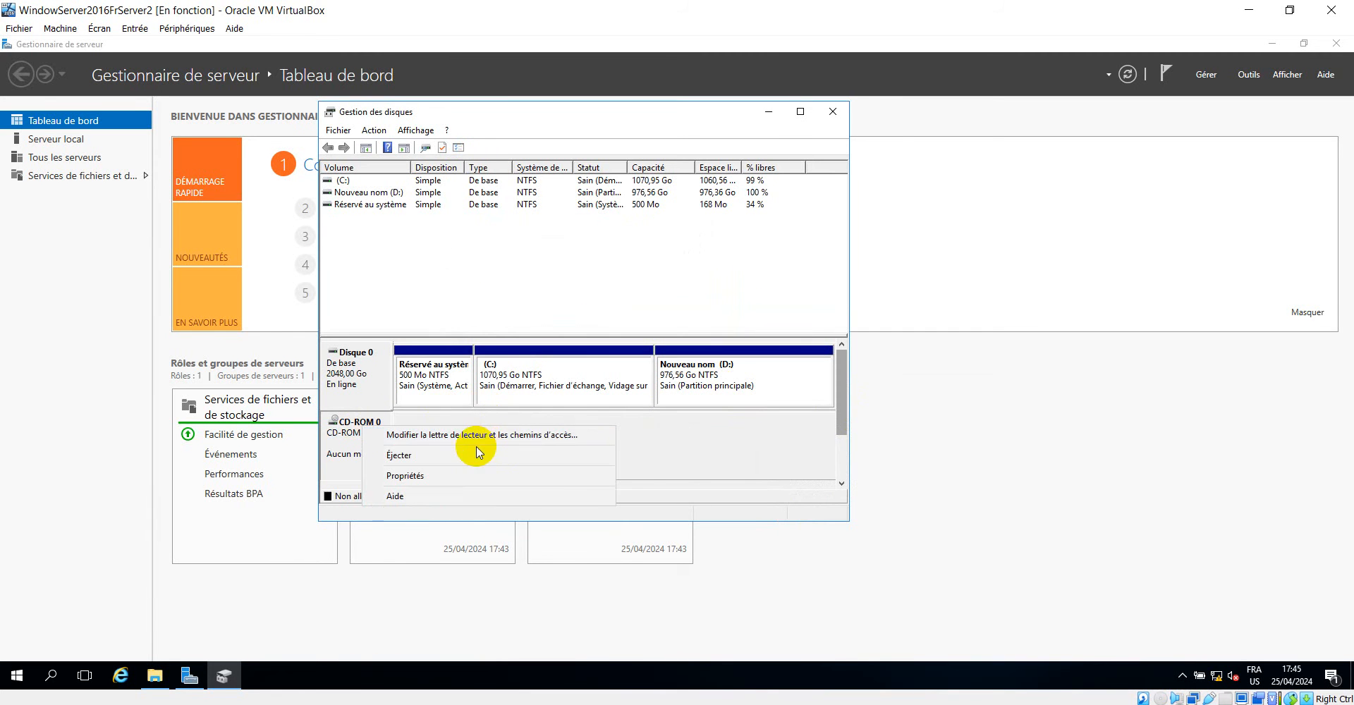
pyautogui.click(486, 437)
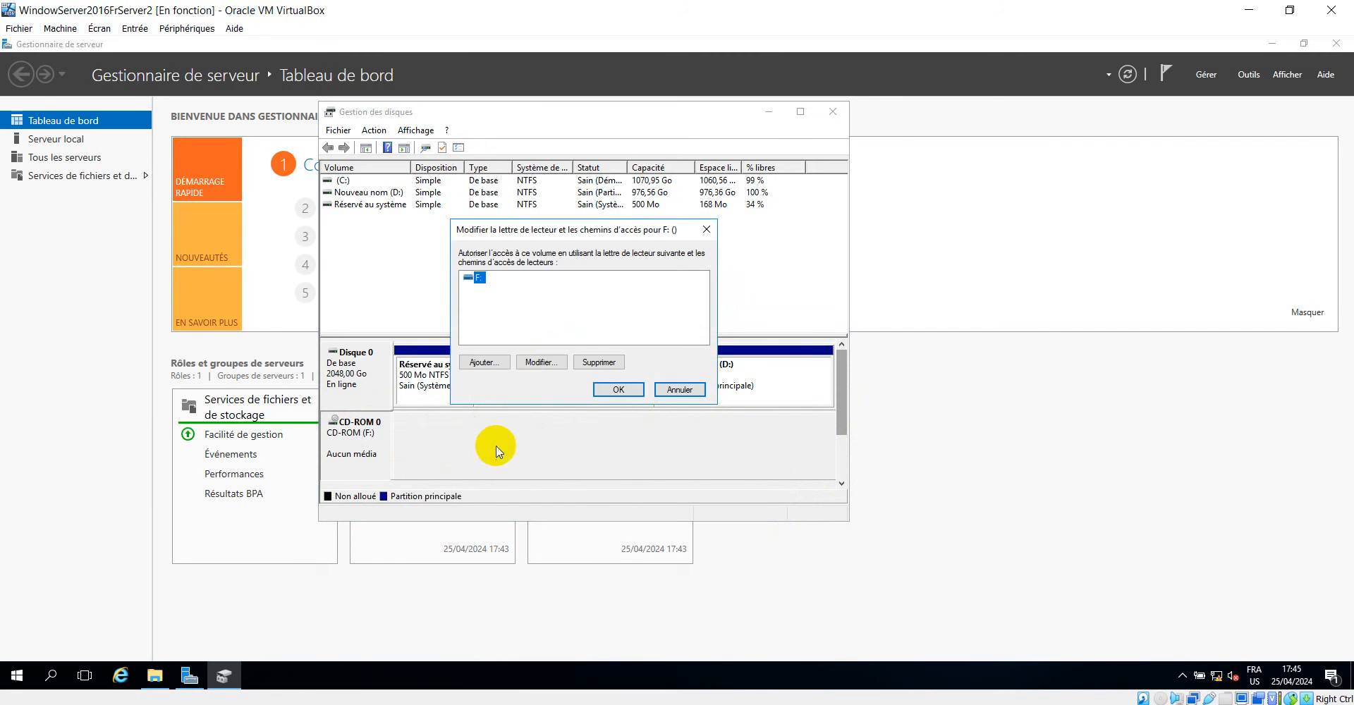
pyautogui.click(541, 362)
pyautogui.click(614, 303)
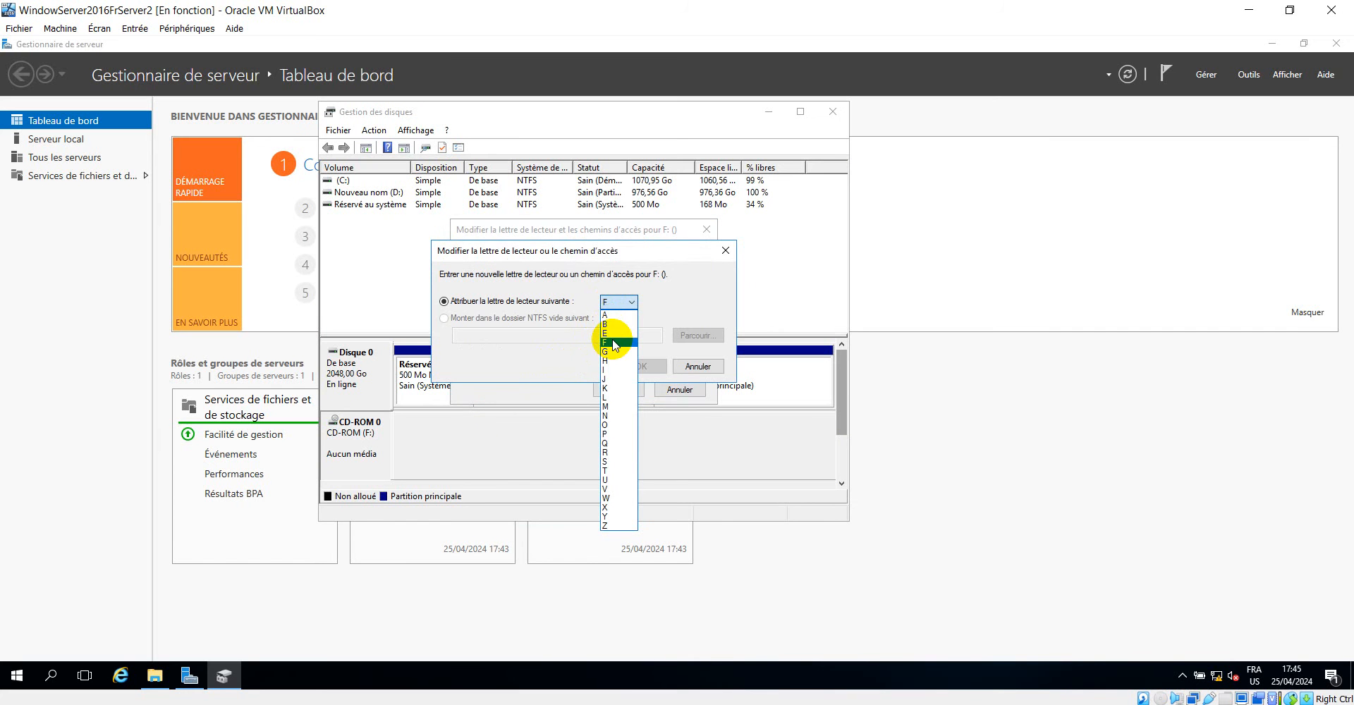
pyautogui.click(615, 333)
pyautogui.click(643, 366)
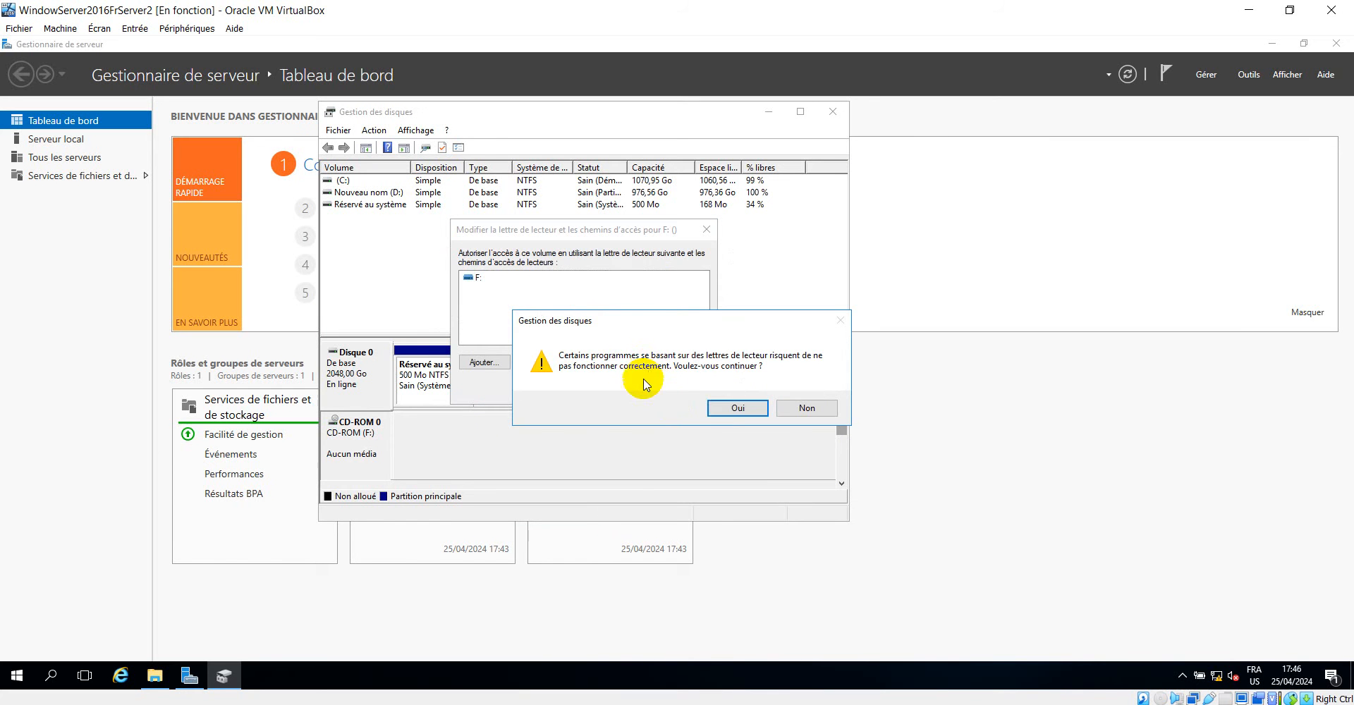
pyautogui.click(726, 400)
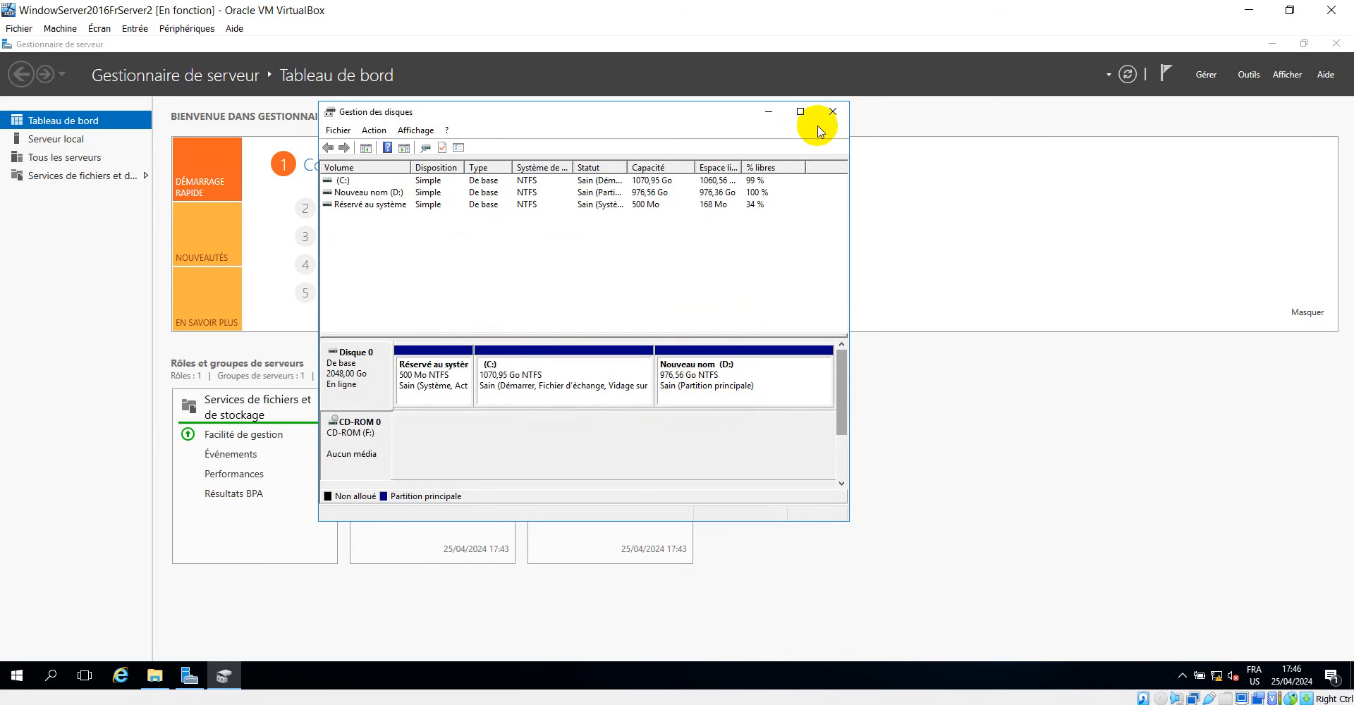
# Close Disk Management and open the Nouveau nom (D:) volume in File Explorer.
pyautogui.click(833, 112)
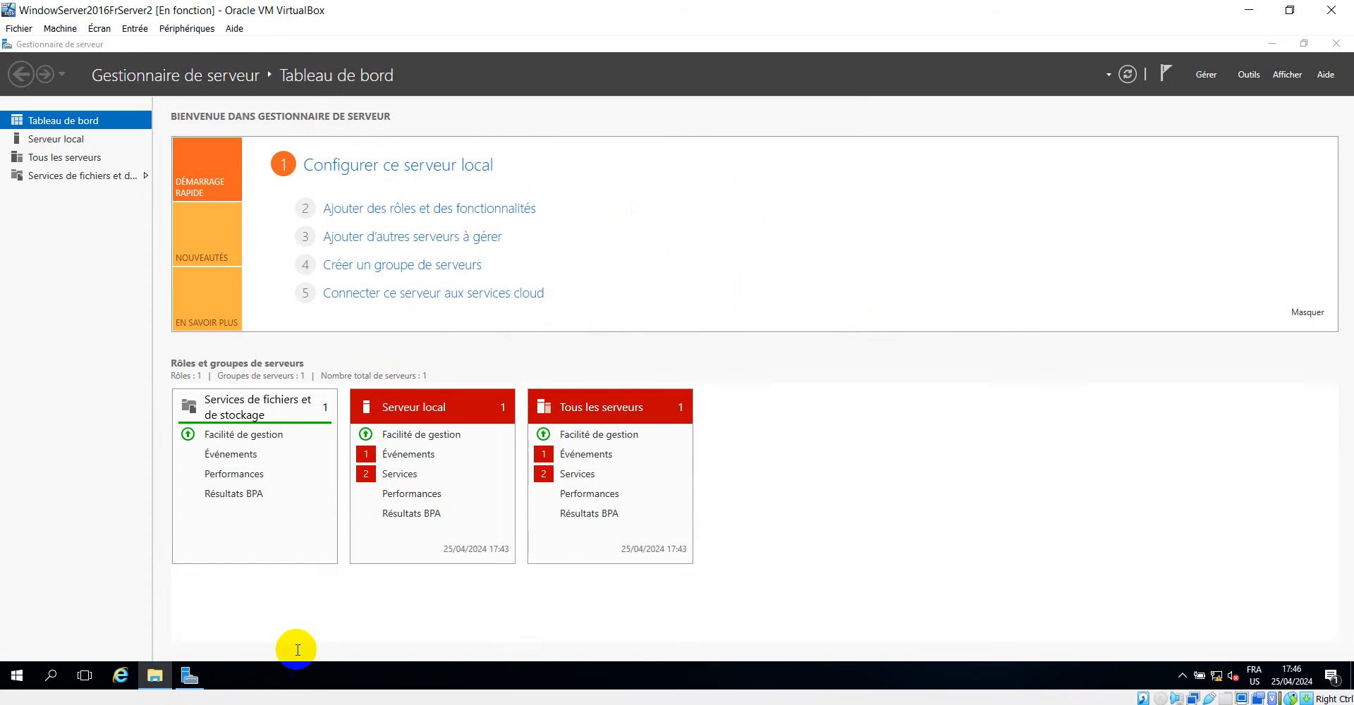
pyautogui.click(155, 674)
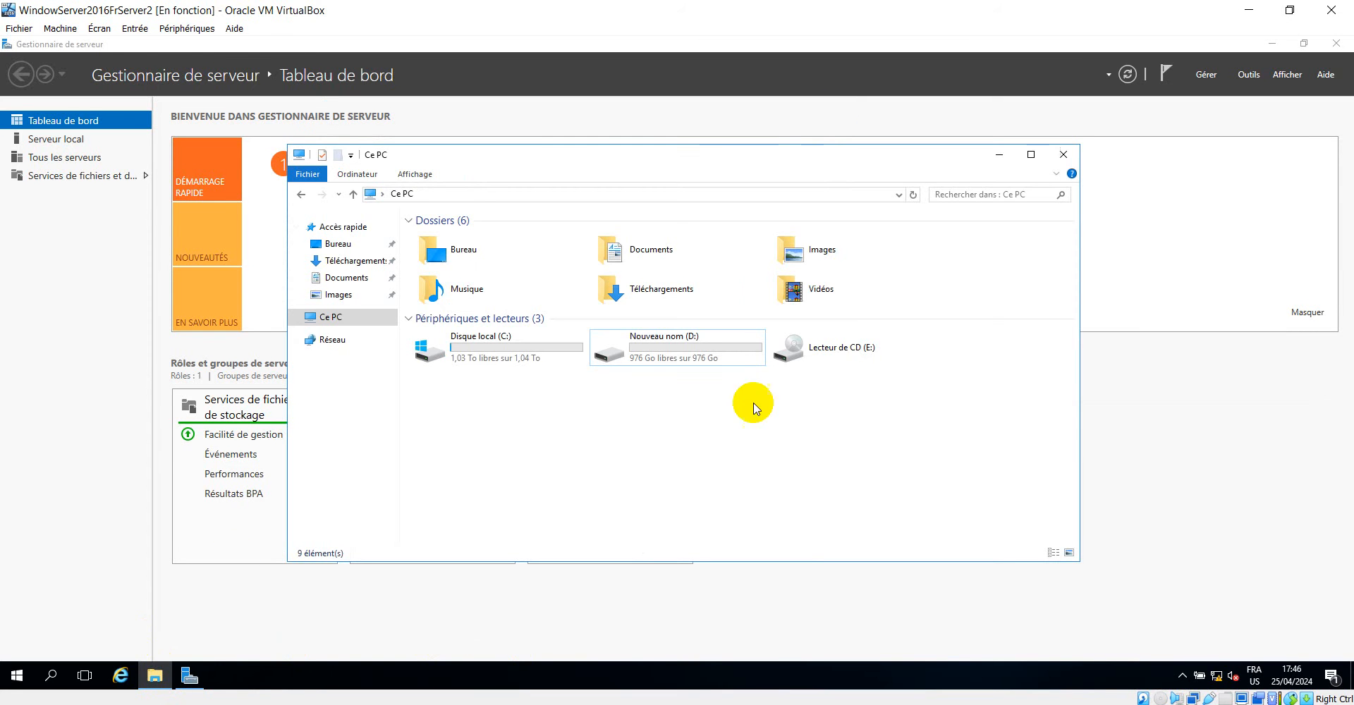
pyautogui.doubleClick(641, 349)
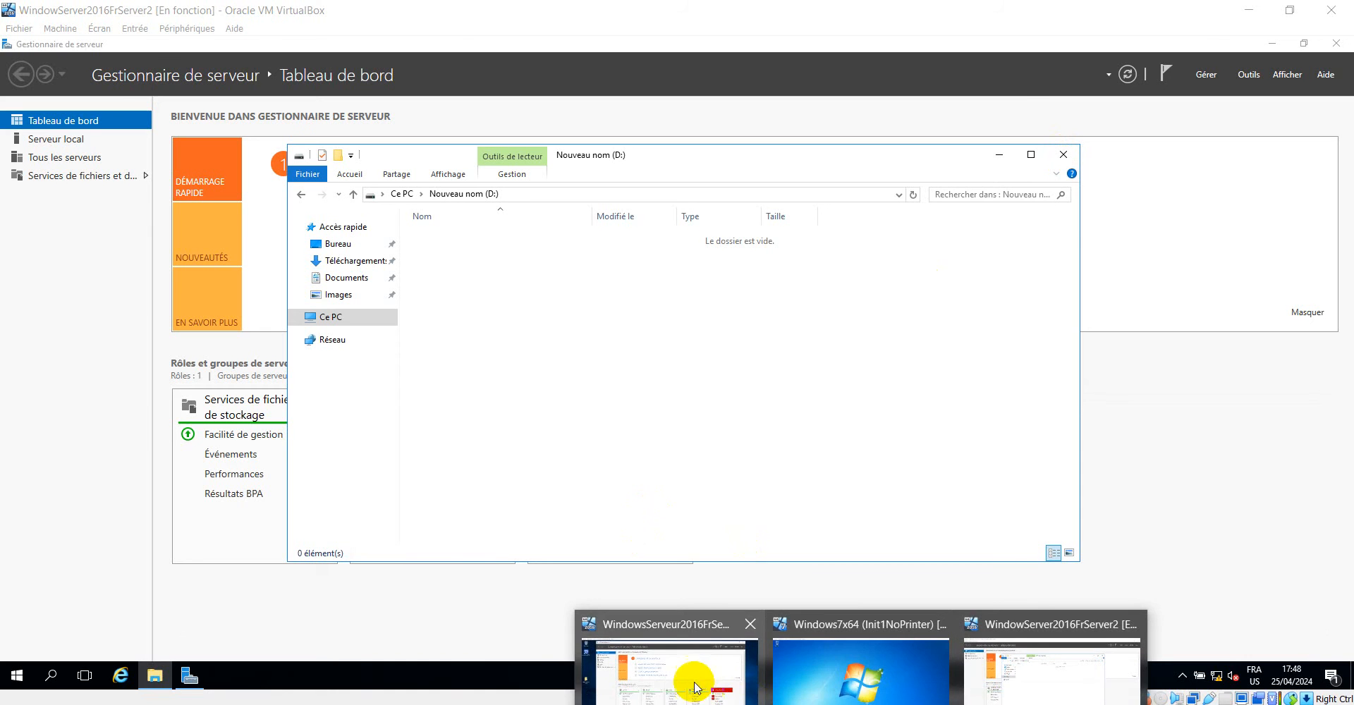
# Switch to the first server and open the TCP/IPv4 properties of its Ethernet connection from the Network and Sharing Center.
pyautogui.click(668, 664)
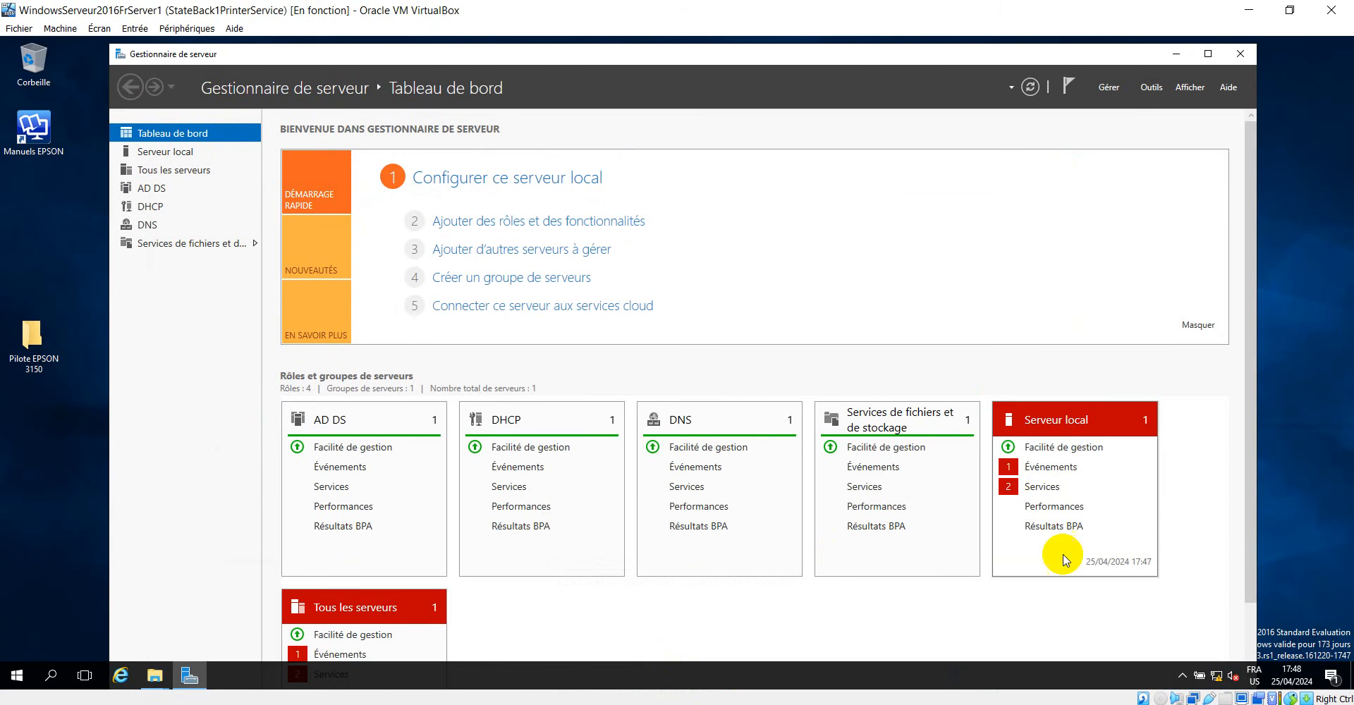
pyautogui.rightClick(1221, 679)
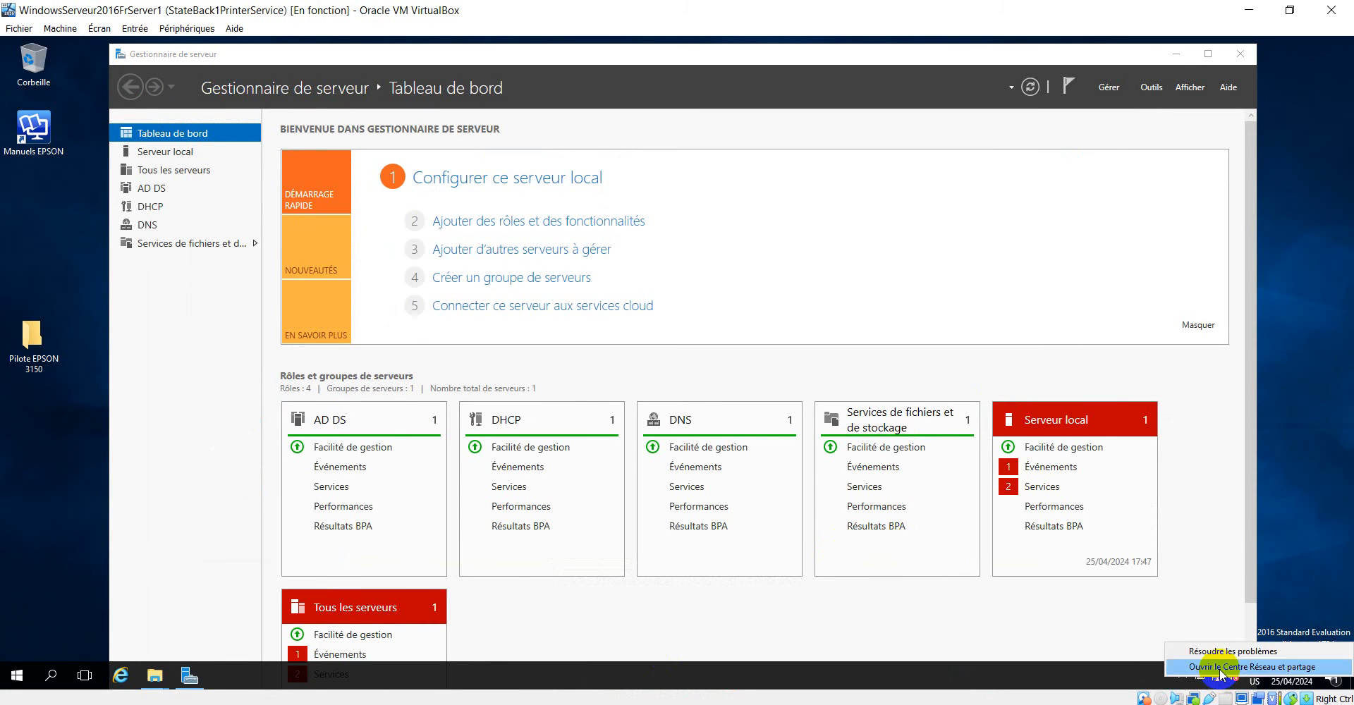
pyautogui.click(1220, 666)
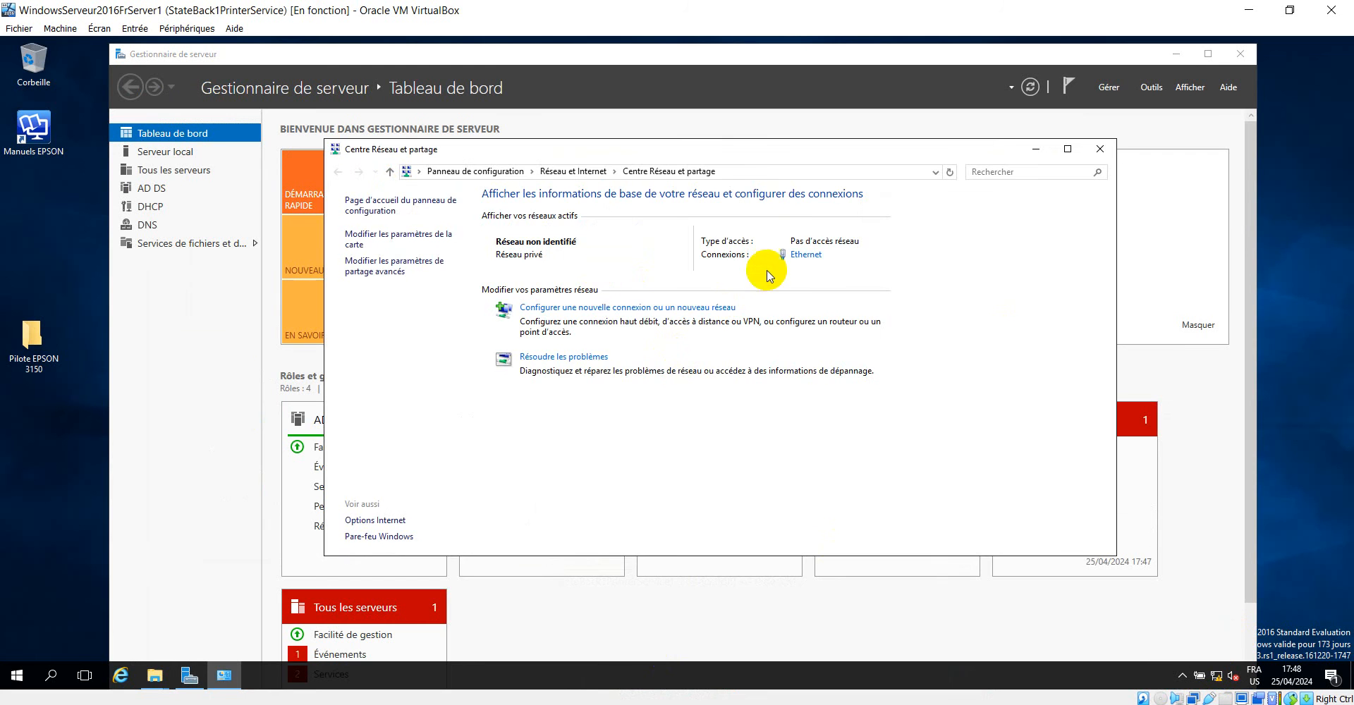
pyautogui.click(804, 256)
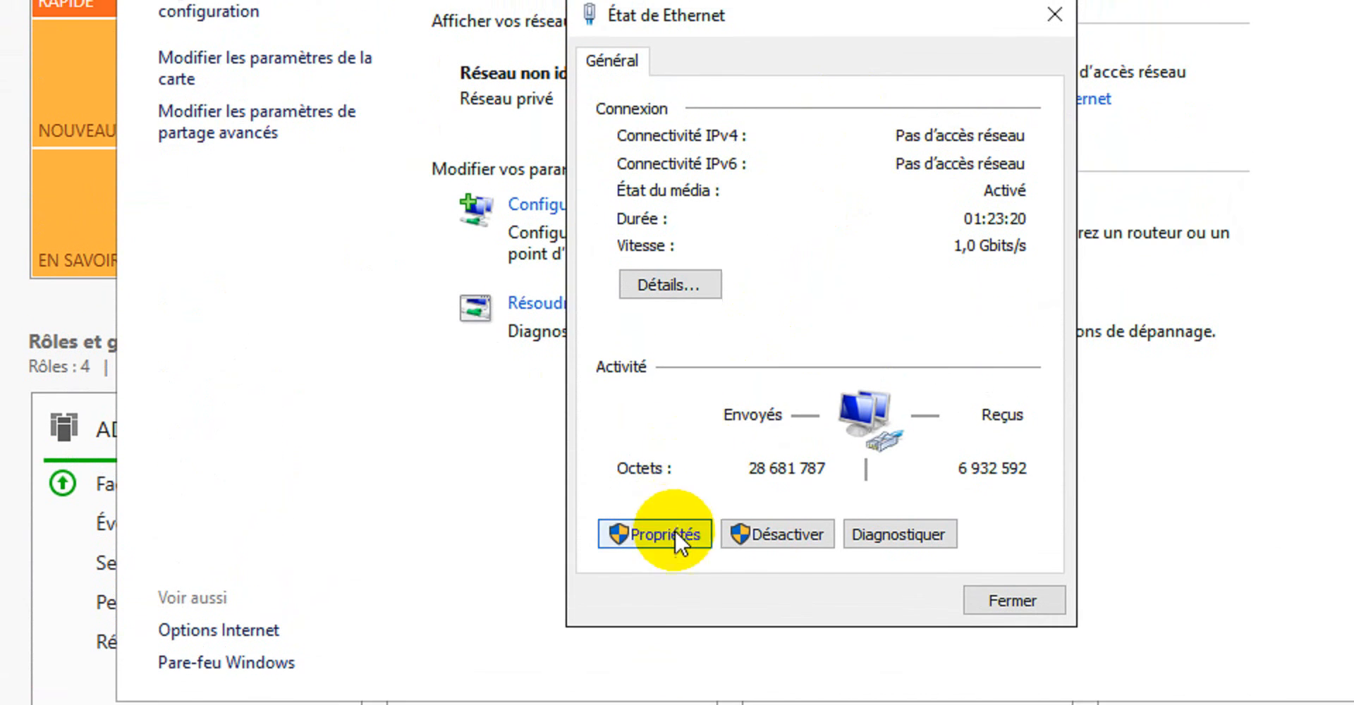
pyautogui.click(675, 534)
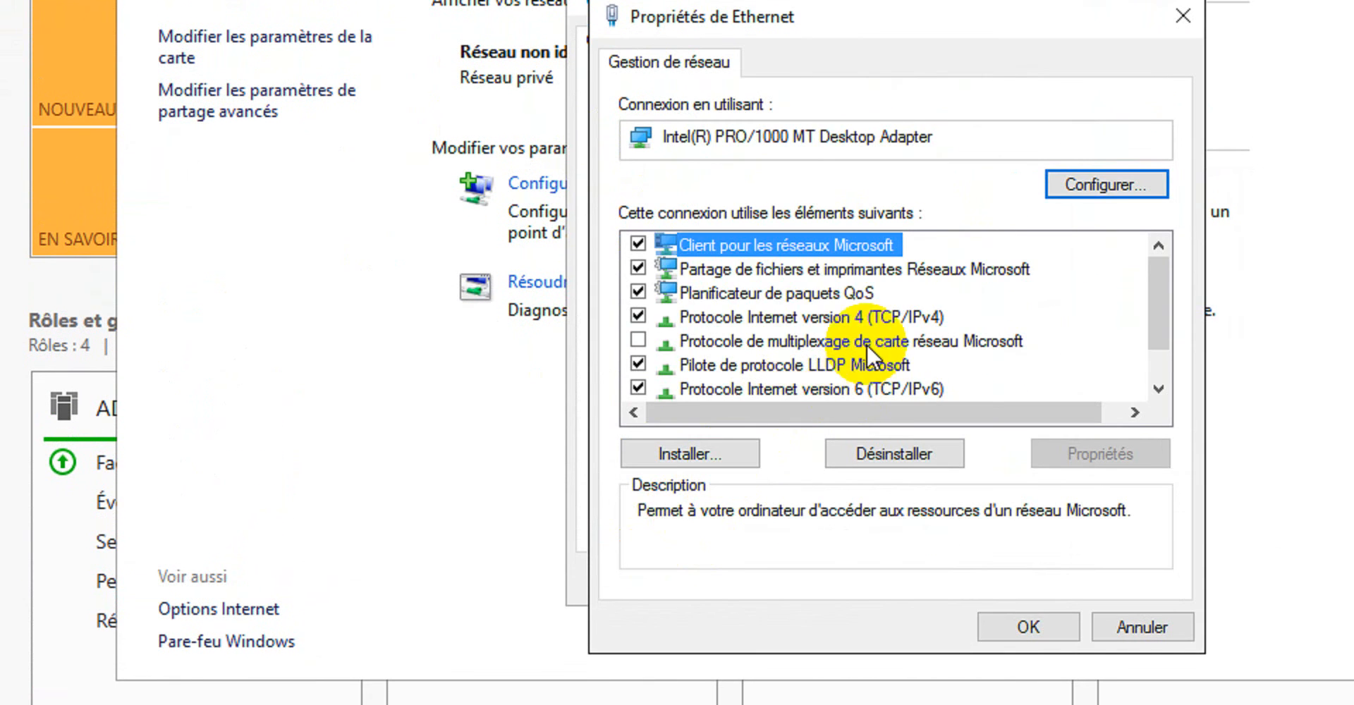
pyautogui.scroll(-1, 866, 344)
pyautogui.doubleClick(886, 268)
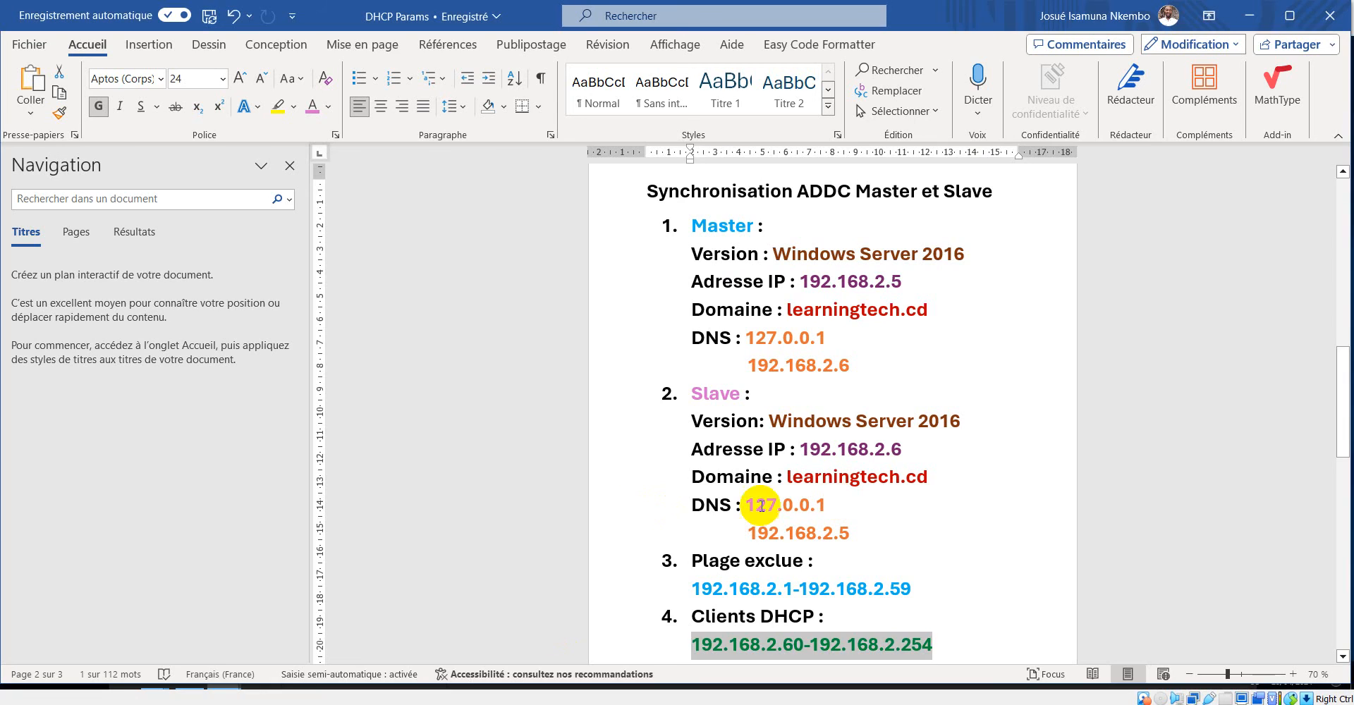
# Review the master and slave IP addresses in the DHCP Params Word document and return to the first server's IPv4 properties.
pyautogui.moveTo(902, 282); pyautogui.dragTo(804, 282)
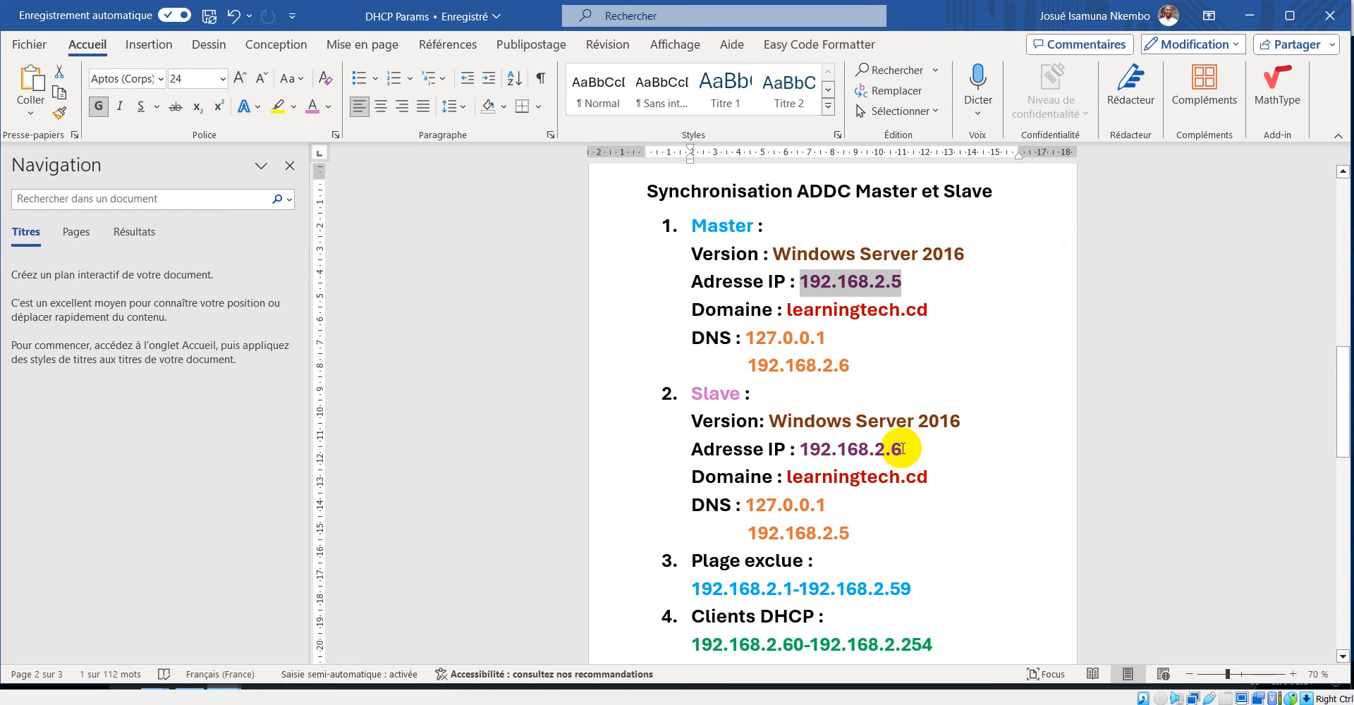
pyautogui.moveTo(902, 448); pyautogui.dragTo(801, 449)
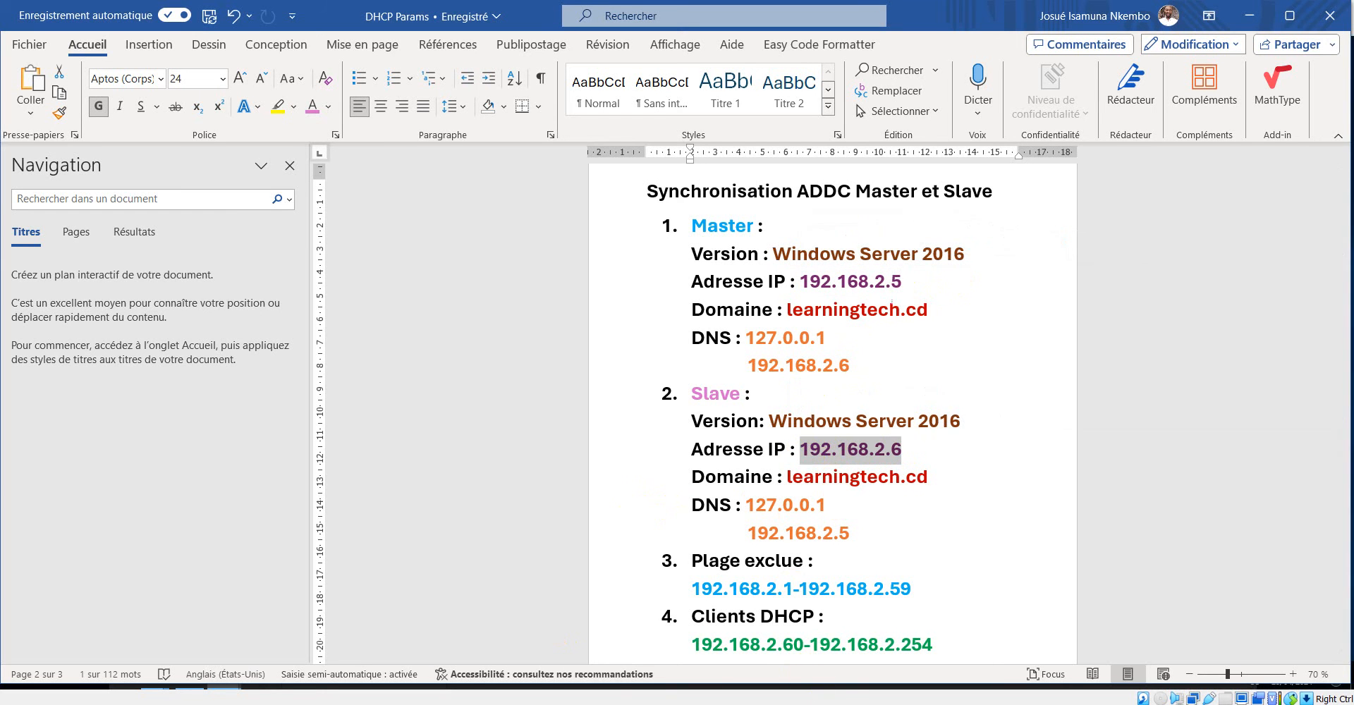
pyautogui.click(861, 704)
pyautogui.click(711, 683)
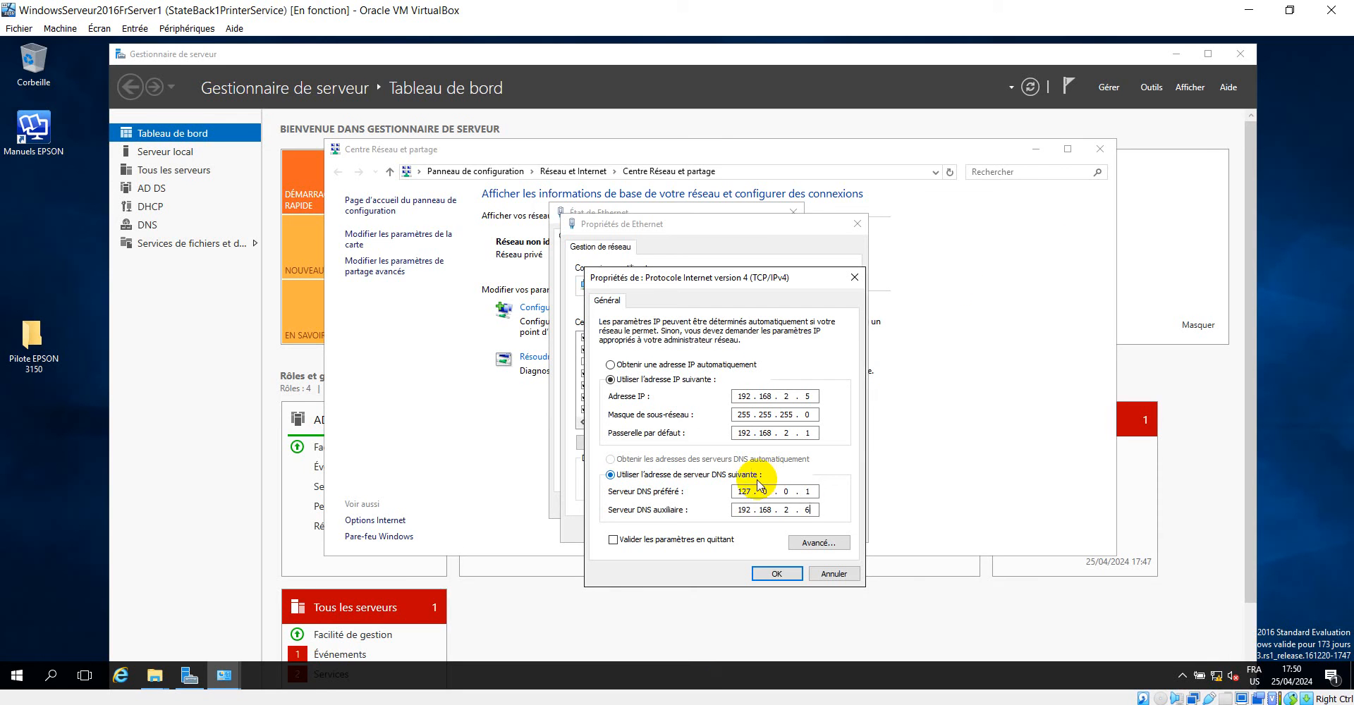
pyautogui.click(678, 703)
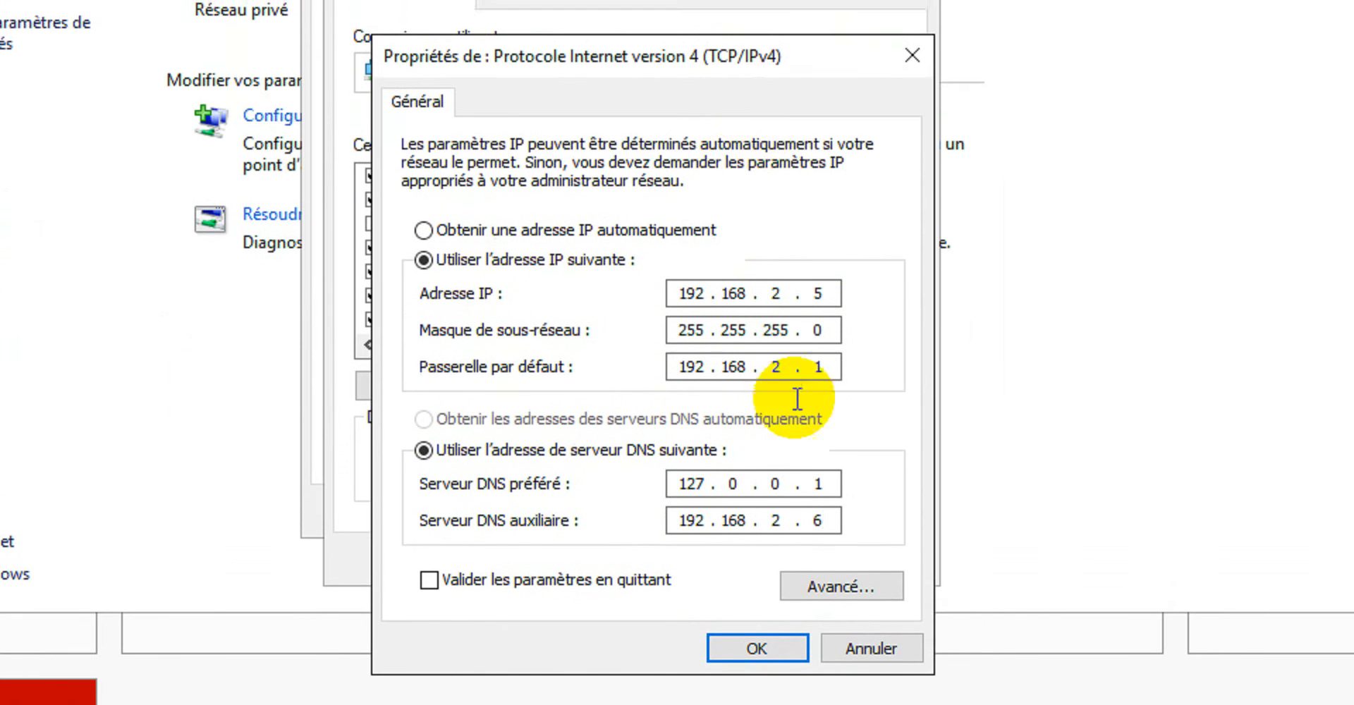
# Confirm the first server's IPv4 settings and close its Ethernet properties and status dialogs.
pyautogui.click(749, 606)
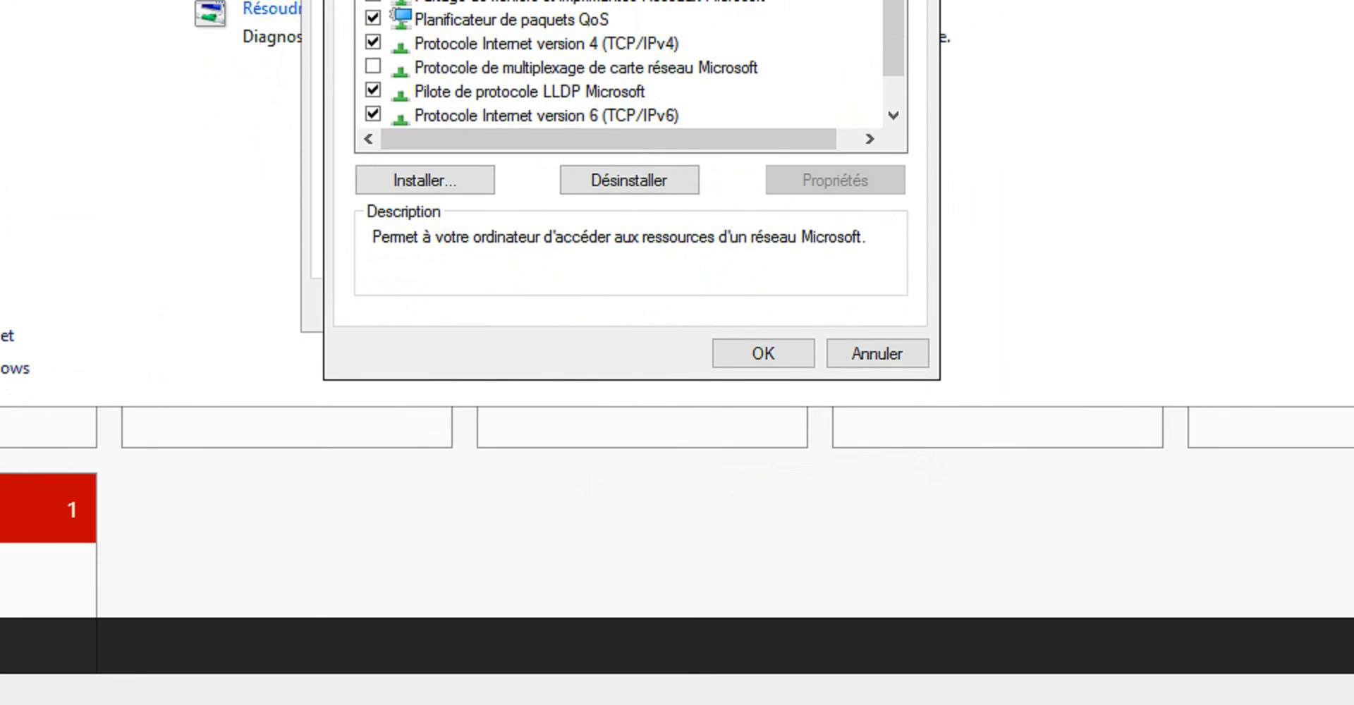
pyautogui.click(755, 351)
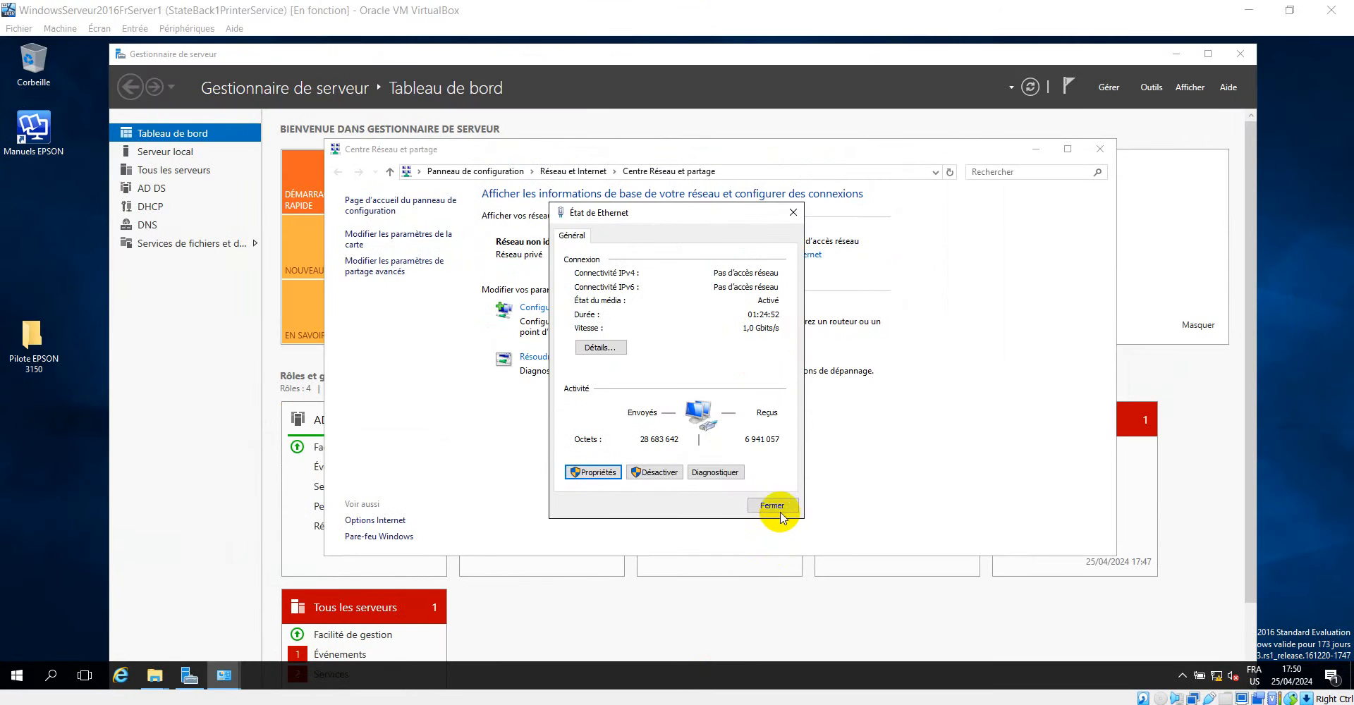
pyautogui.click(749, 306)
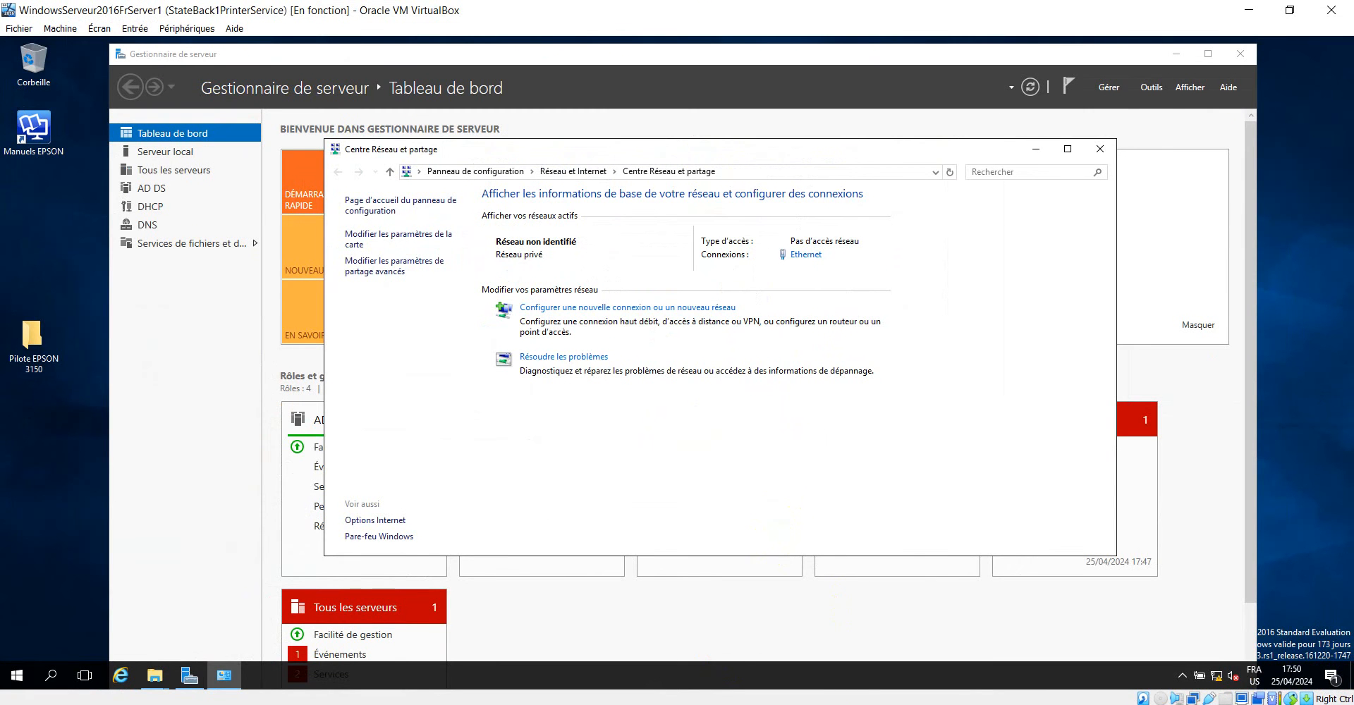
# Switch to the second server and open the TCP/IPv4 properties of its Ethernet connection from the Network and Sharing Center.
pyautogui.click(1016, 688)
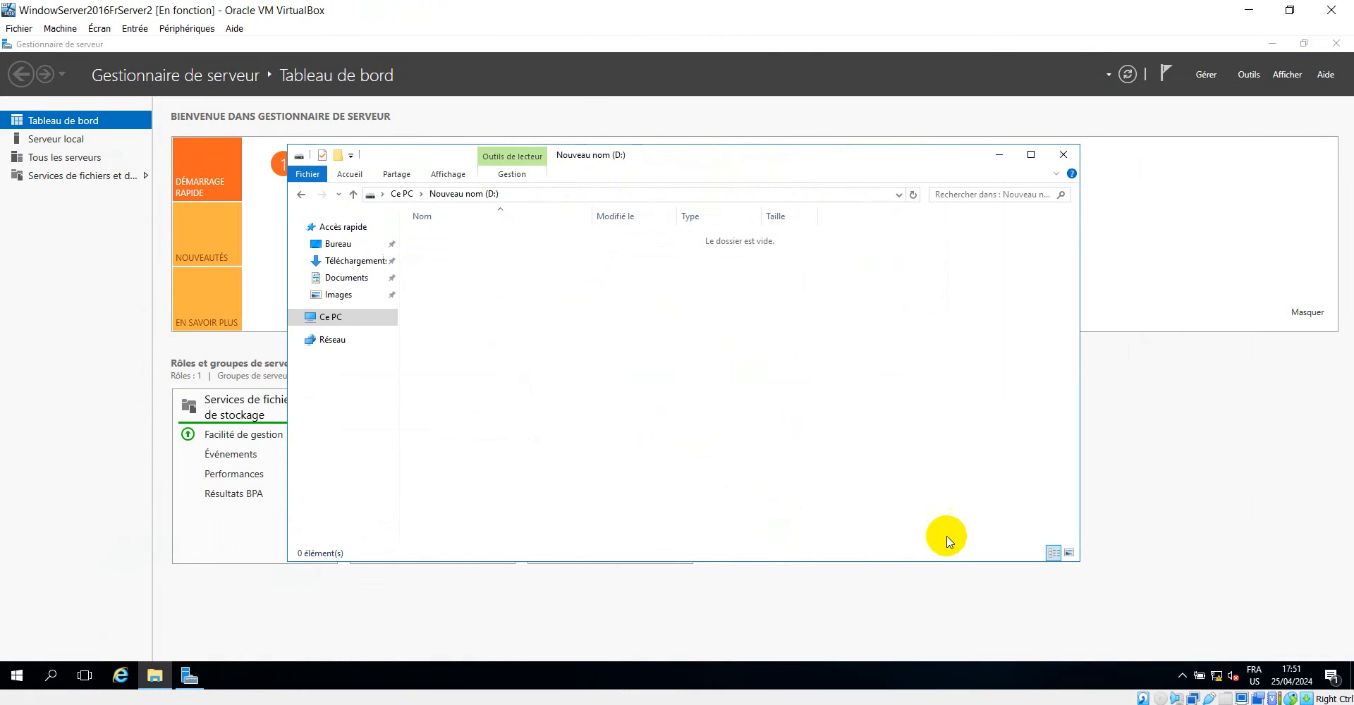
pyautogui.click(1220, 676)
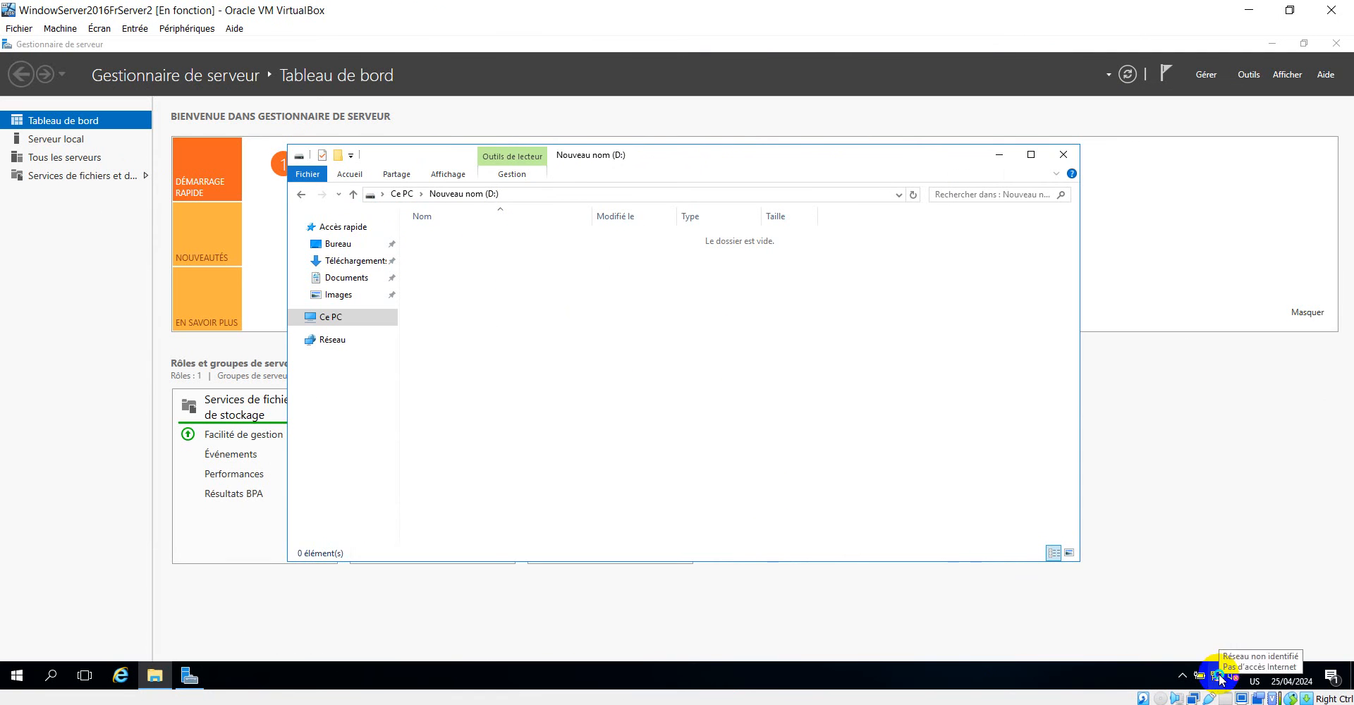
pyautogui.click(1225, 663)
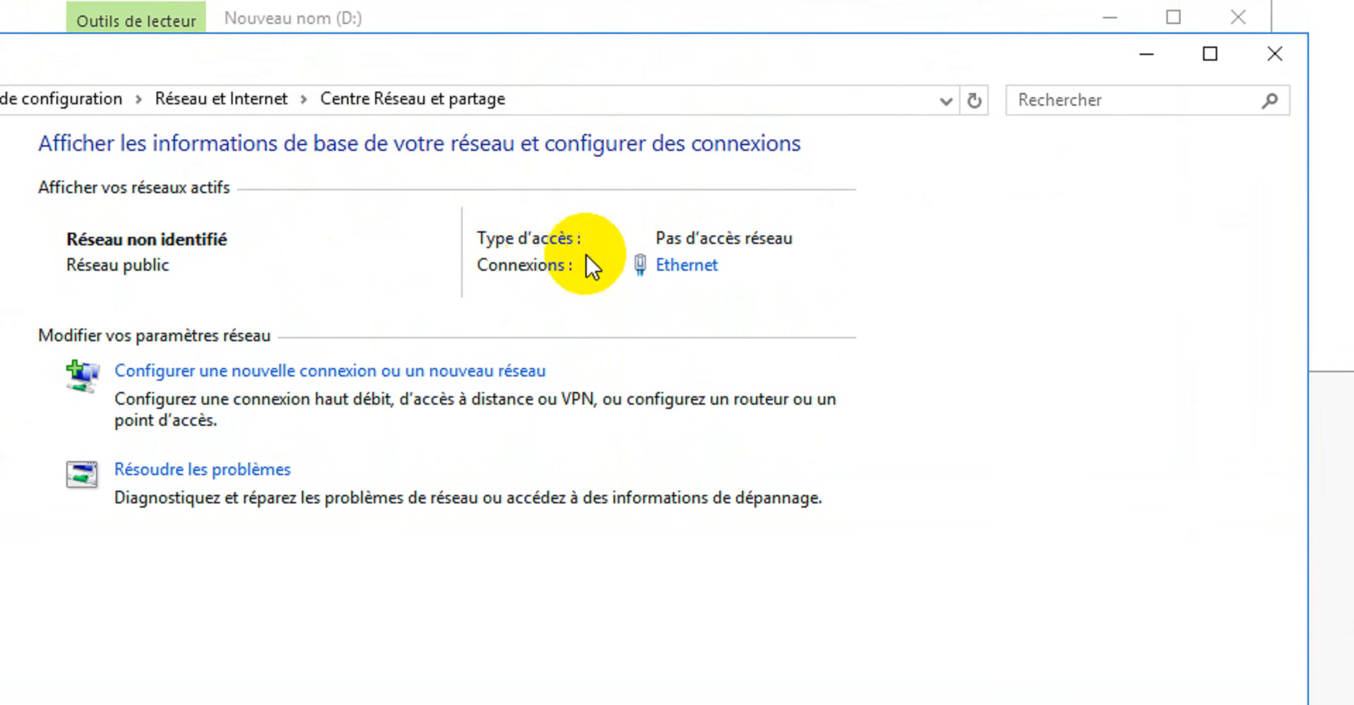
pyautogui.click(679, 244)
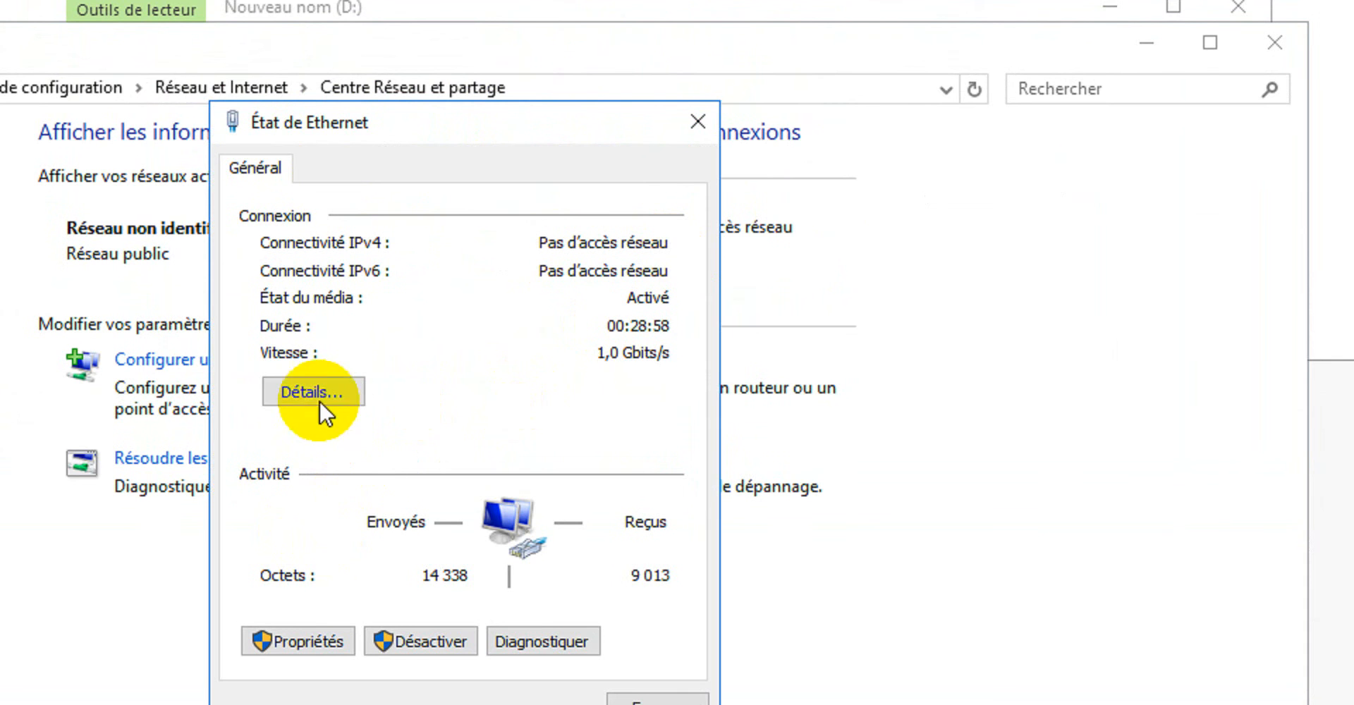
pyautogui.click(286, 641)
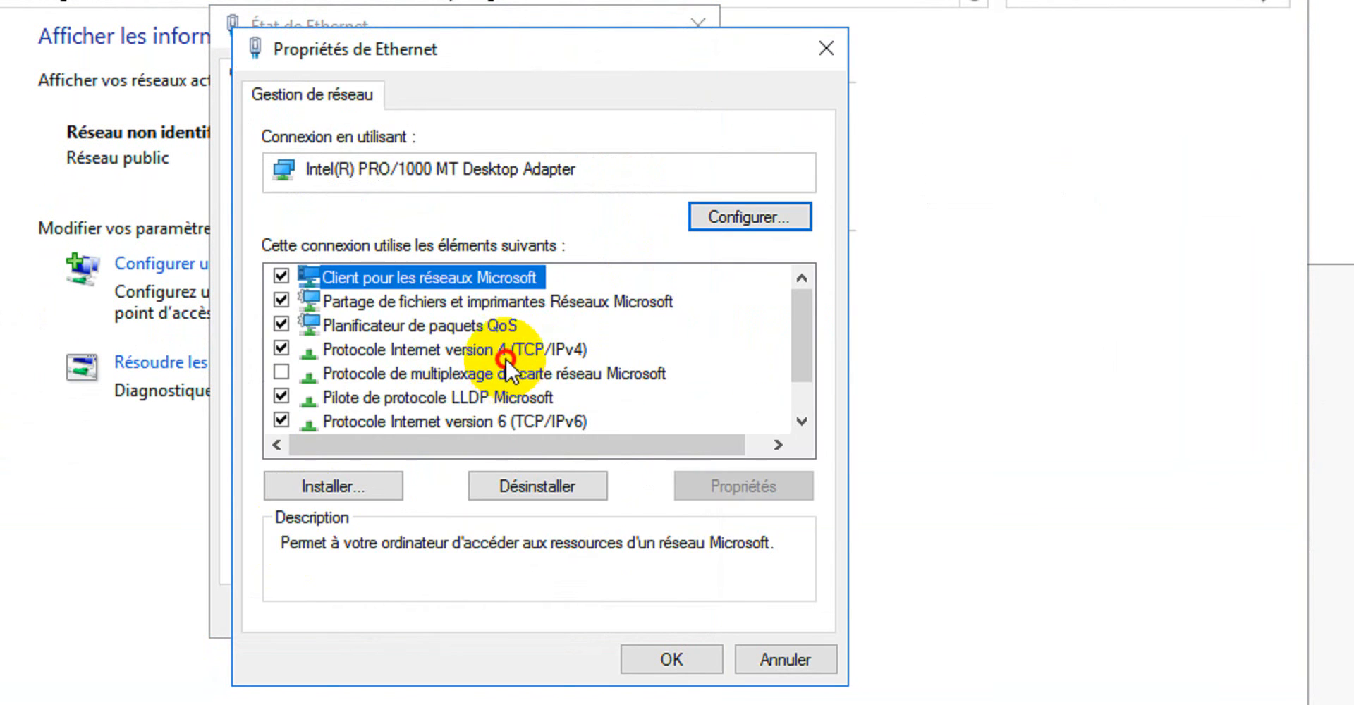
pyautogui.doubleClick(505, 356)
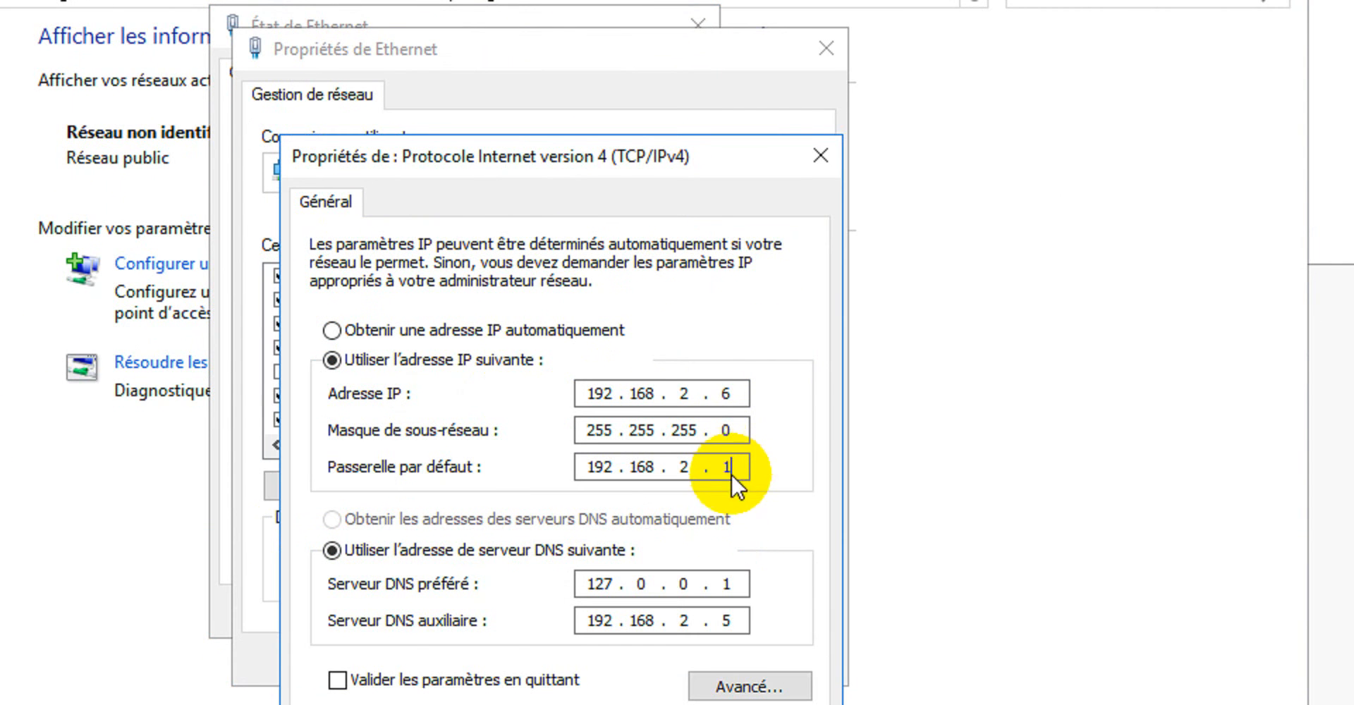
# Check the second server's auxiliary DNS setting, confirm the IPv4 properties and close the Ethernet dialogs.
pyautogui.click(733, 622)
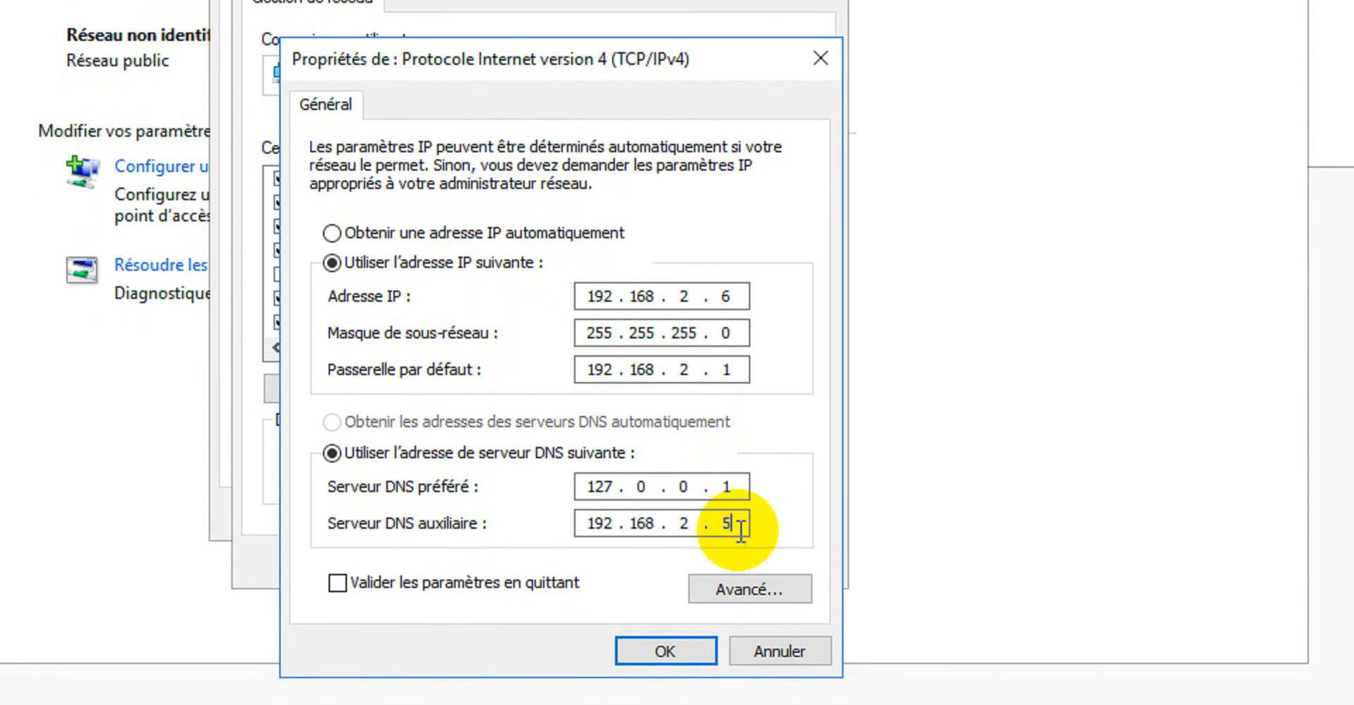
pyautogui.click(667, 649)
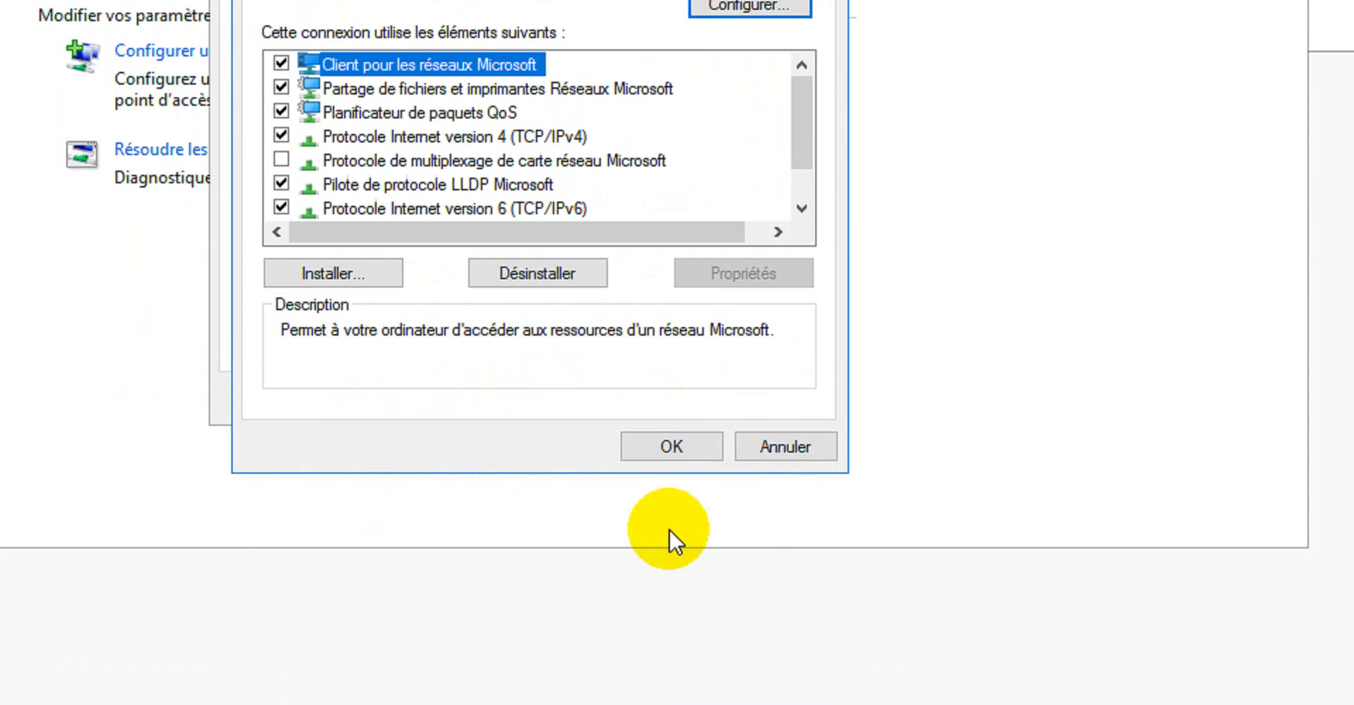
pyautogui.click(670, 447)
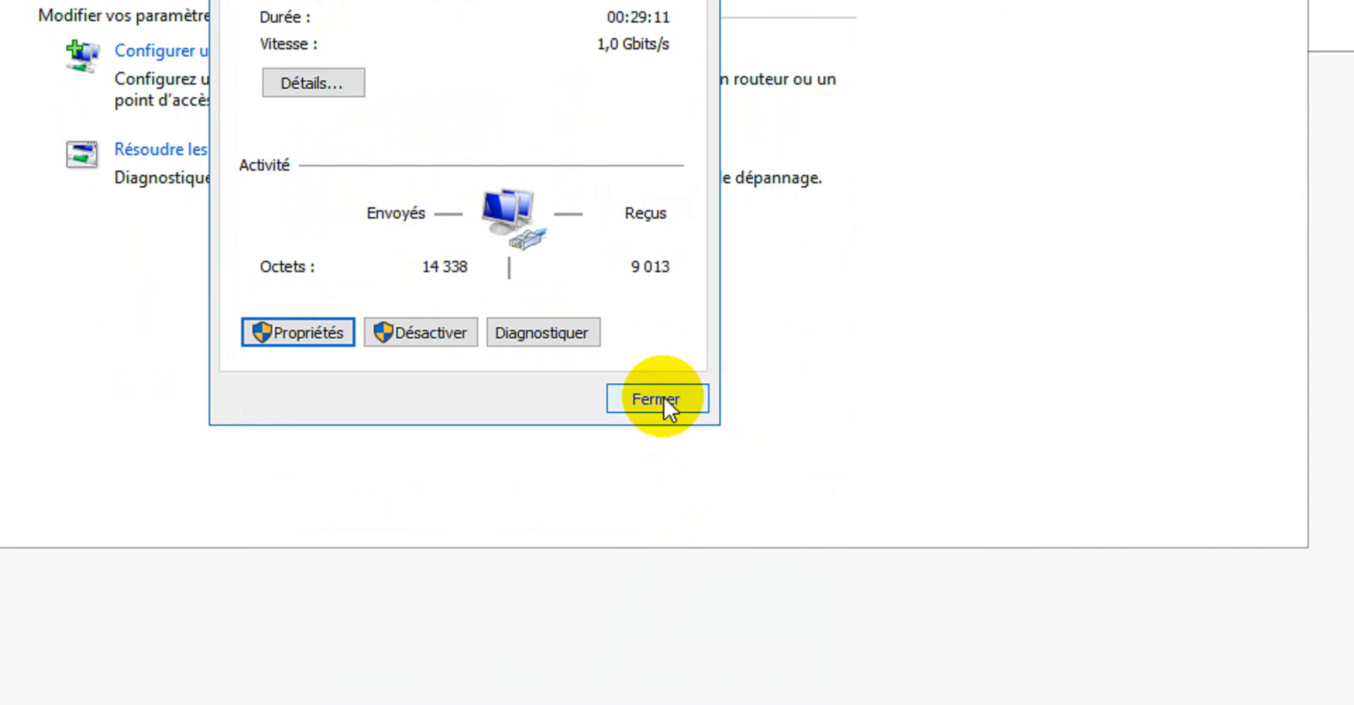
pyautogui.click(662, 401)
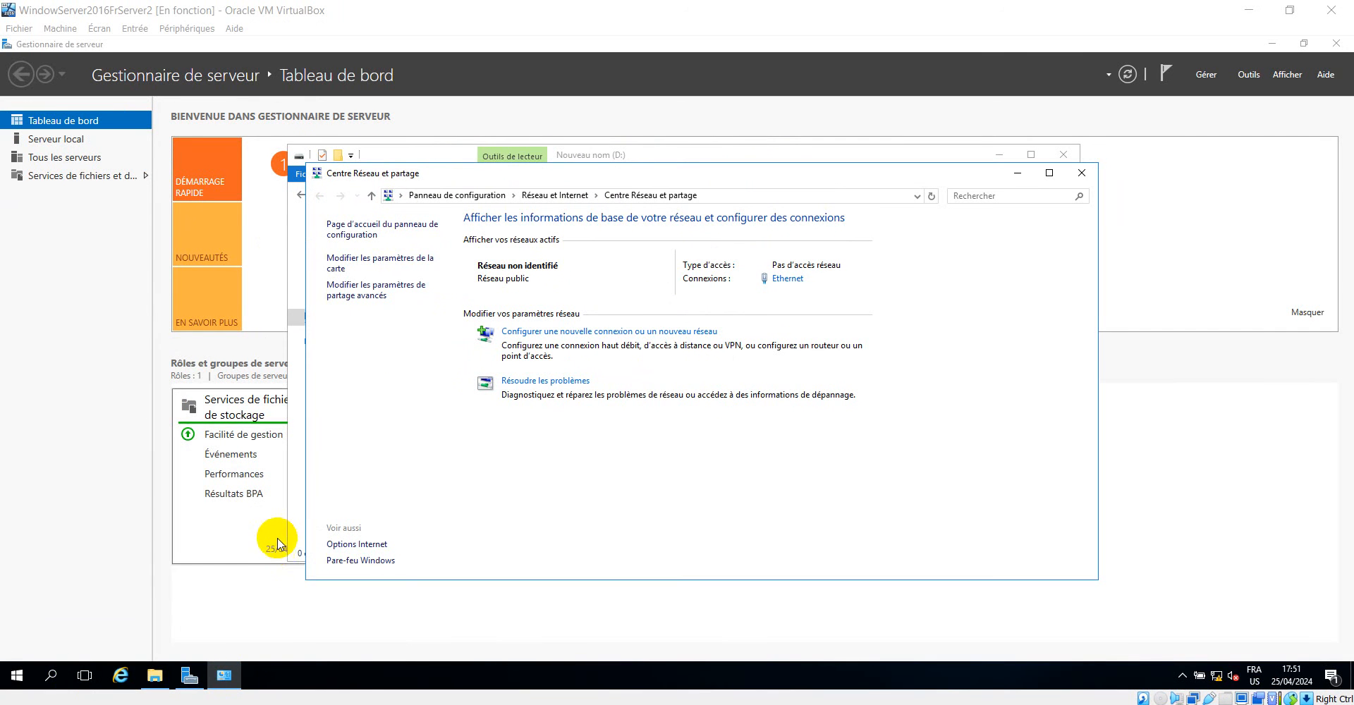
# Open a command prompt on the second server.
pyautogui.press('super+r')
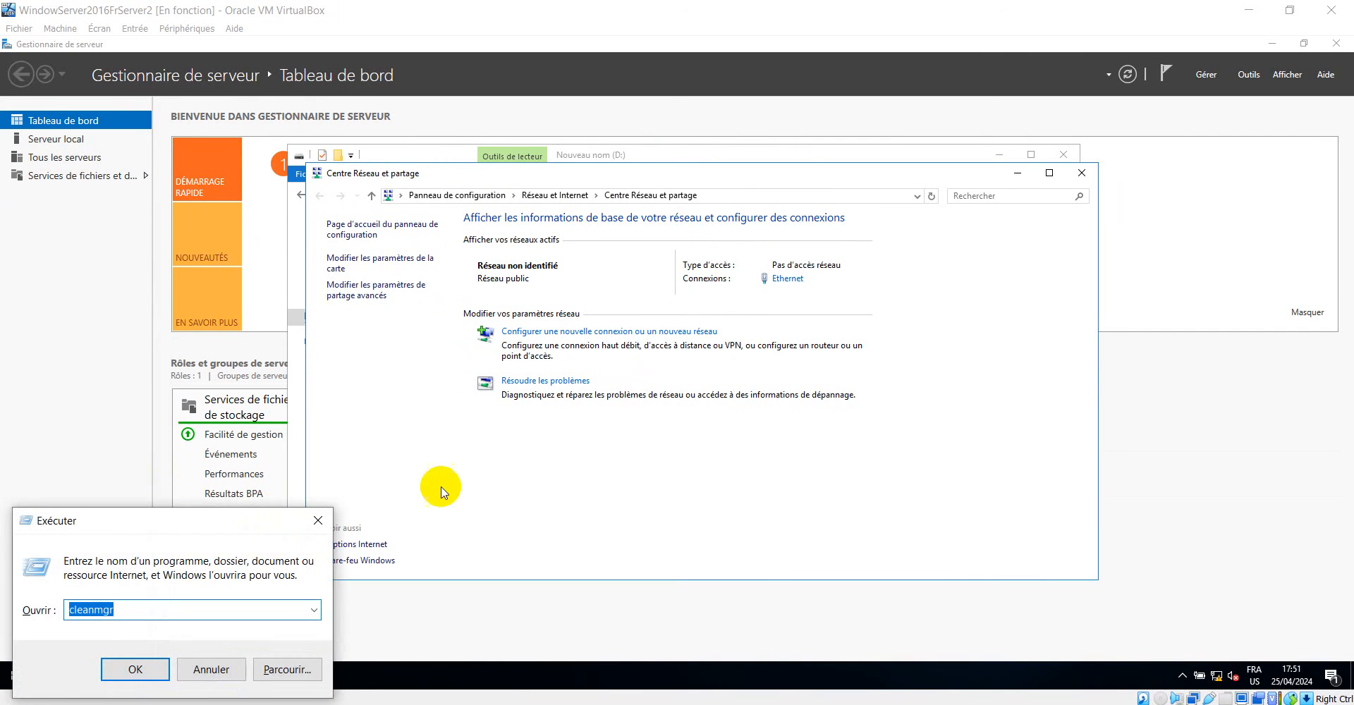
pyautogui.click(316, 522)
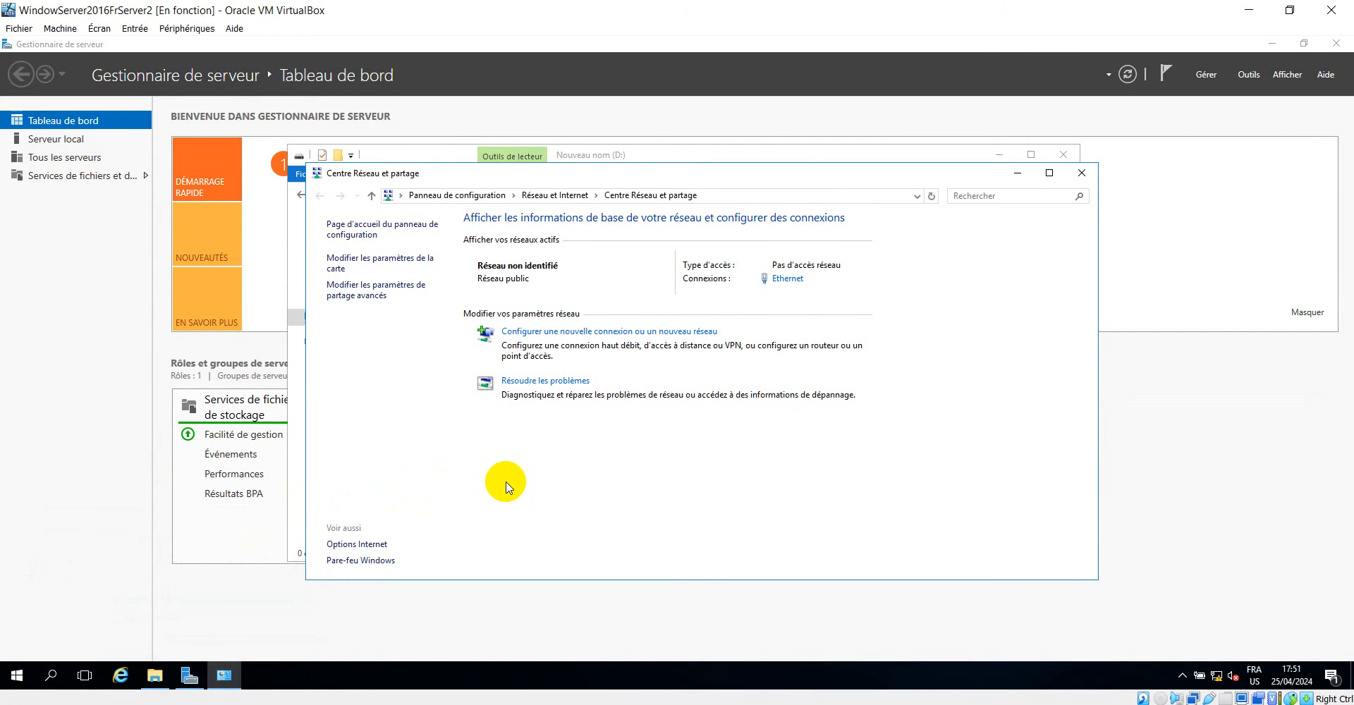
pyautogui.press('super+r')
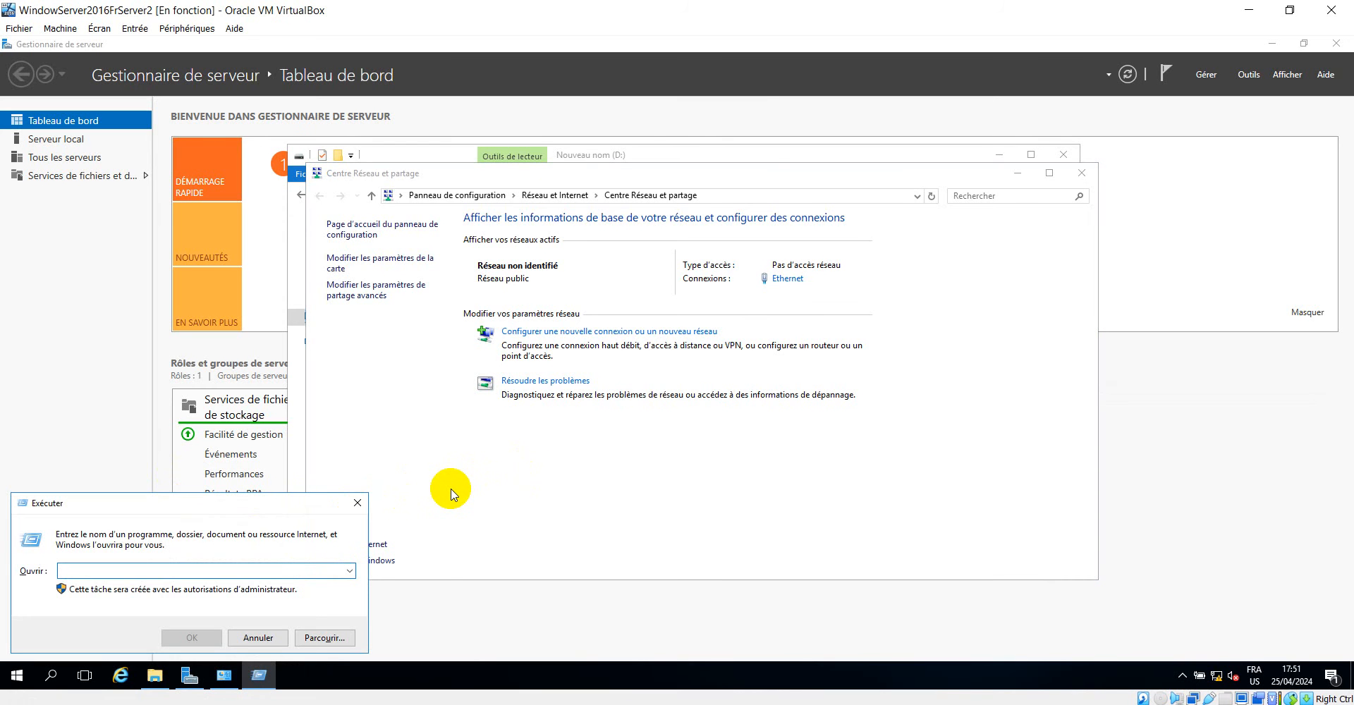
pyautogui.write('cmd')
pyautogui.press('Return')
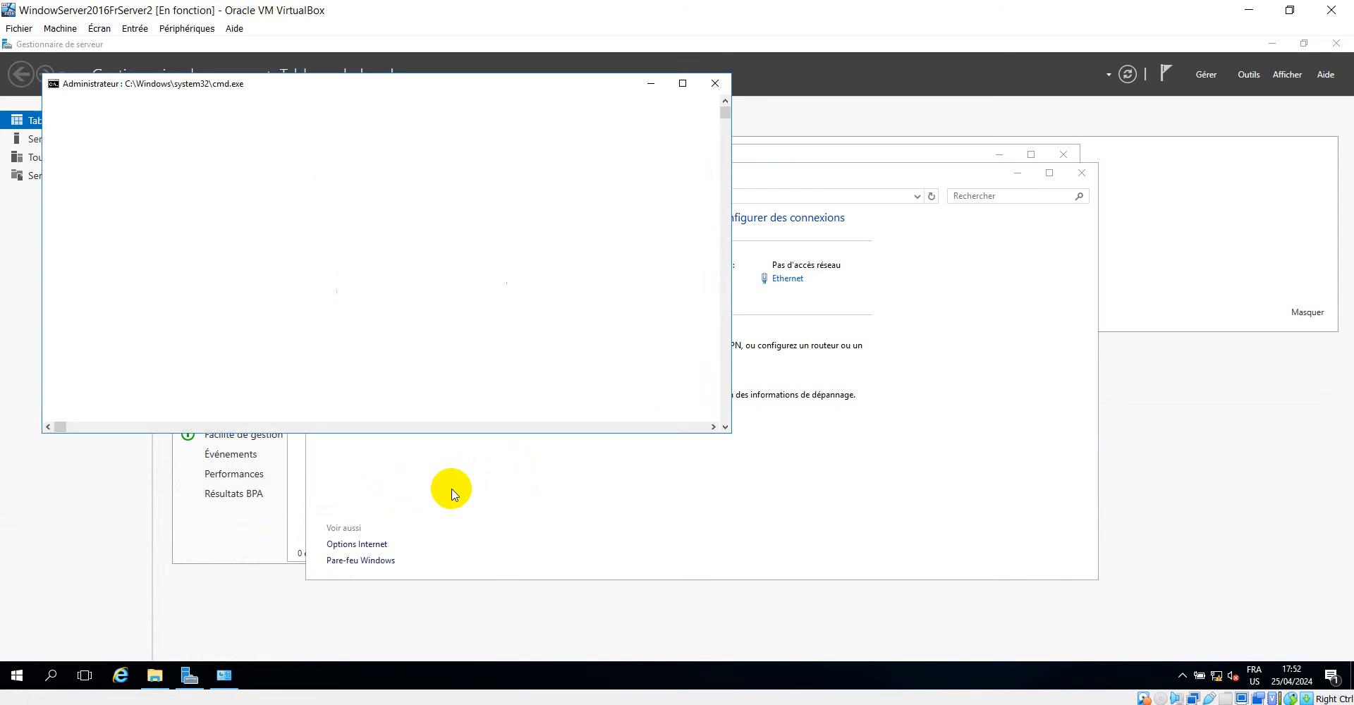
# Set the command prompt's font size to 28 and return to its prompt line.
pyautogui.rightClick(513, 92)
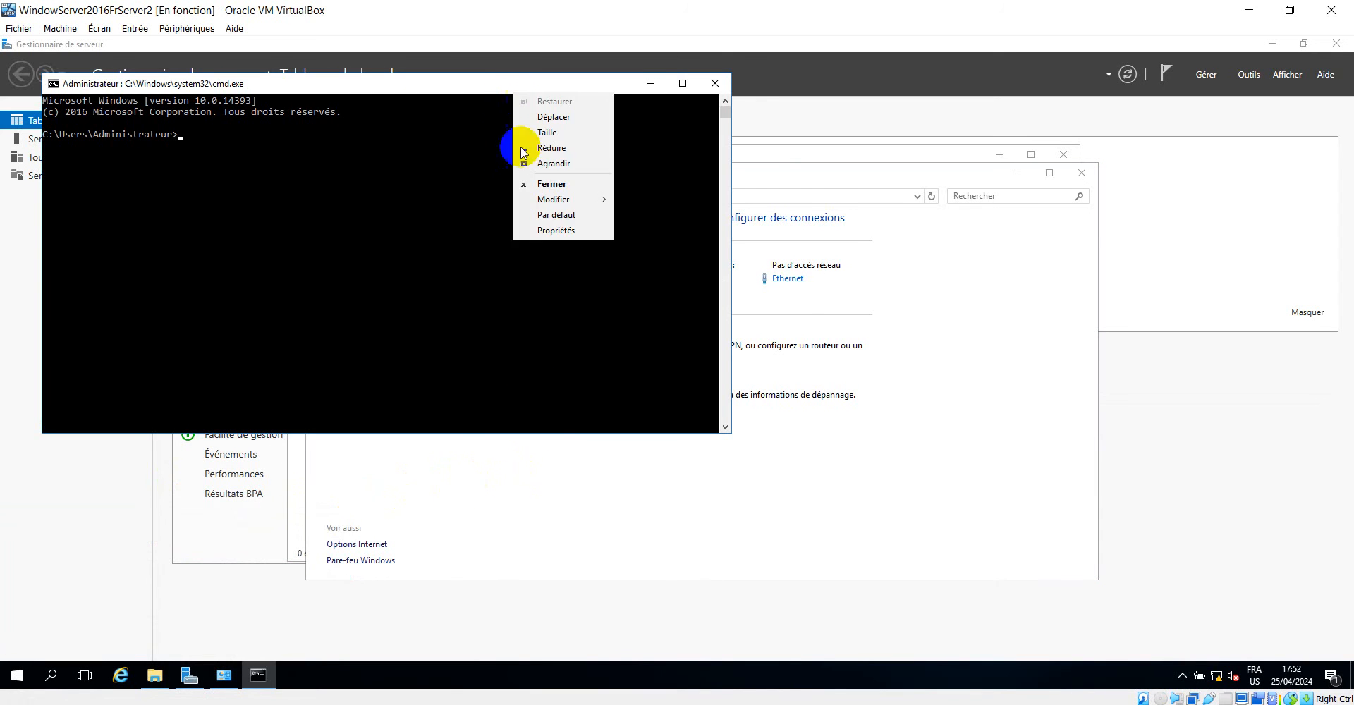
pyautogui.click(552, 231)
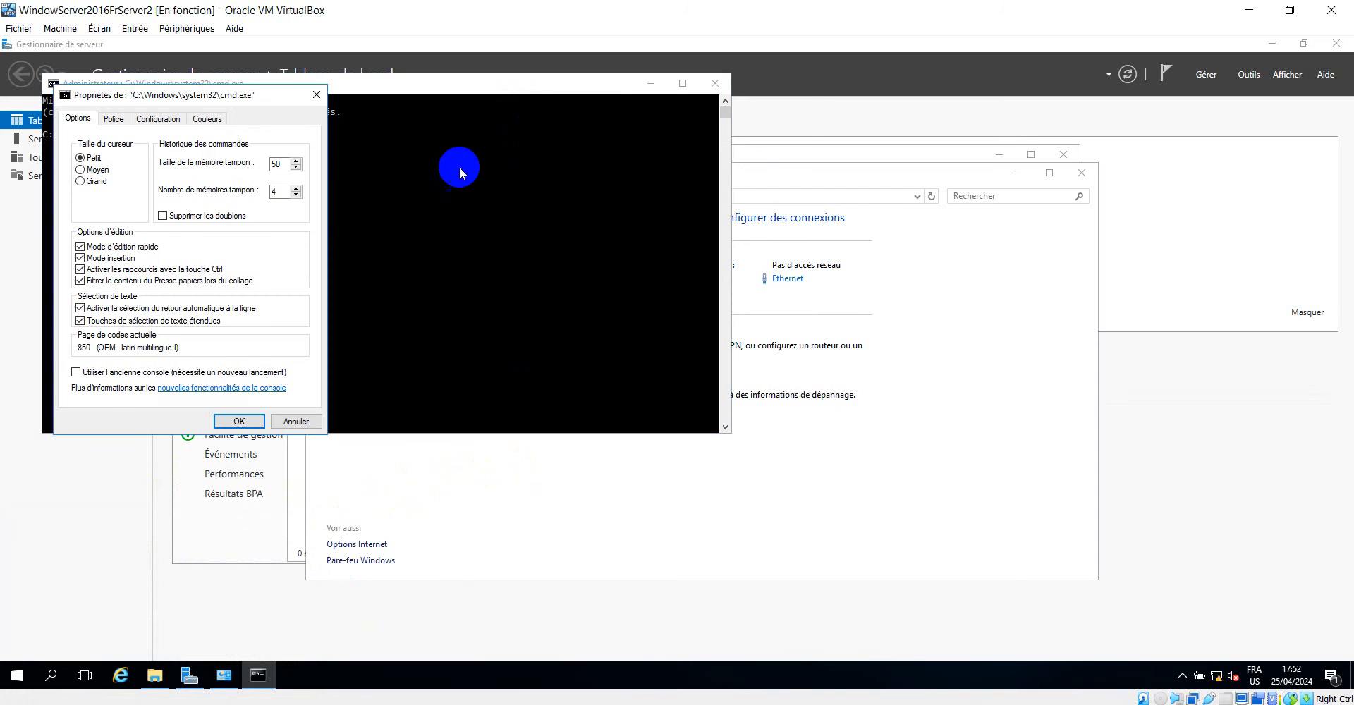
pyautogui.click(113, 119)
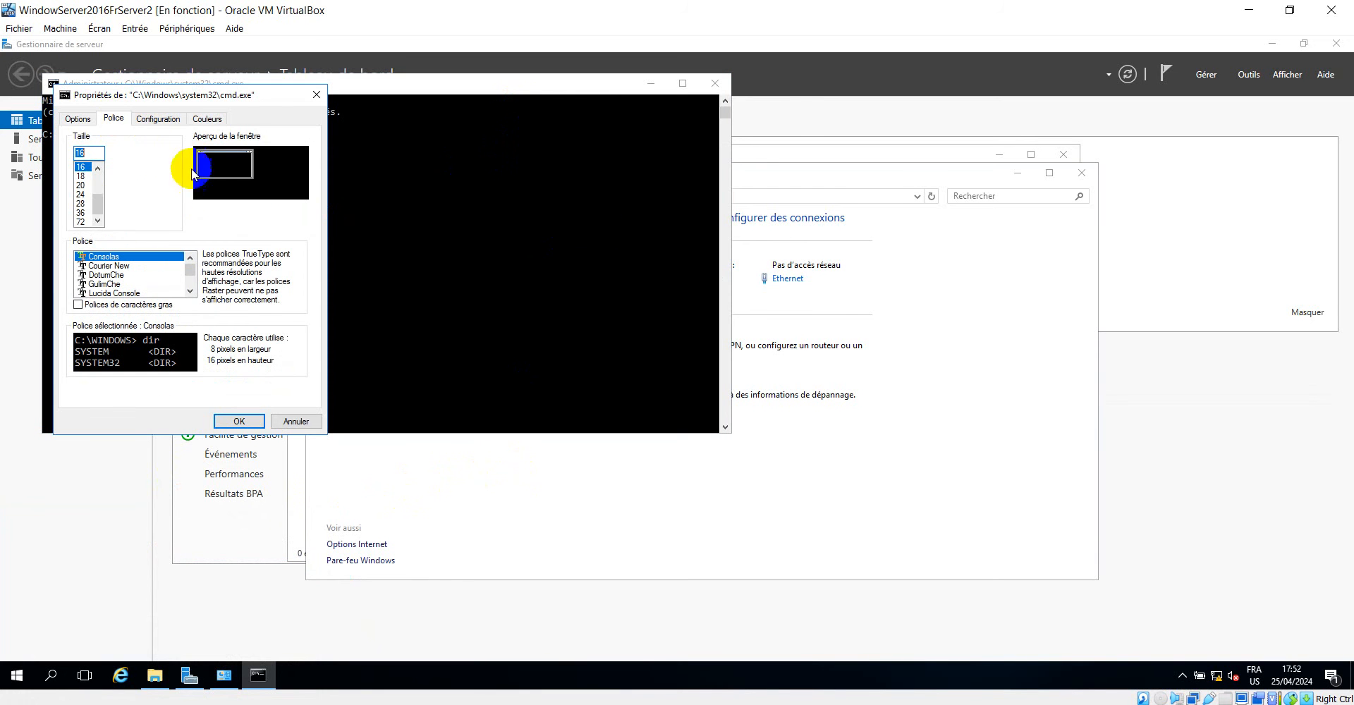
pyautogui.click(81, 204)
pyautogui.click(239, 420)
pyautogui.click(398, 258)
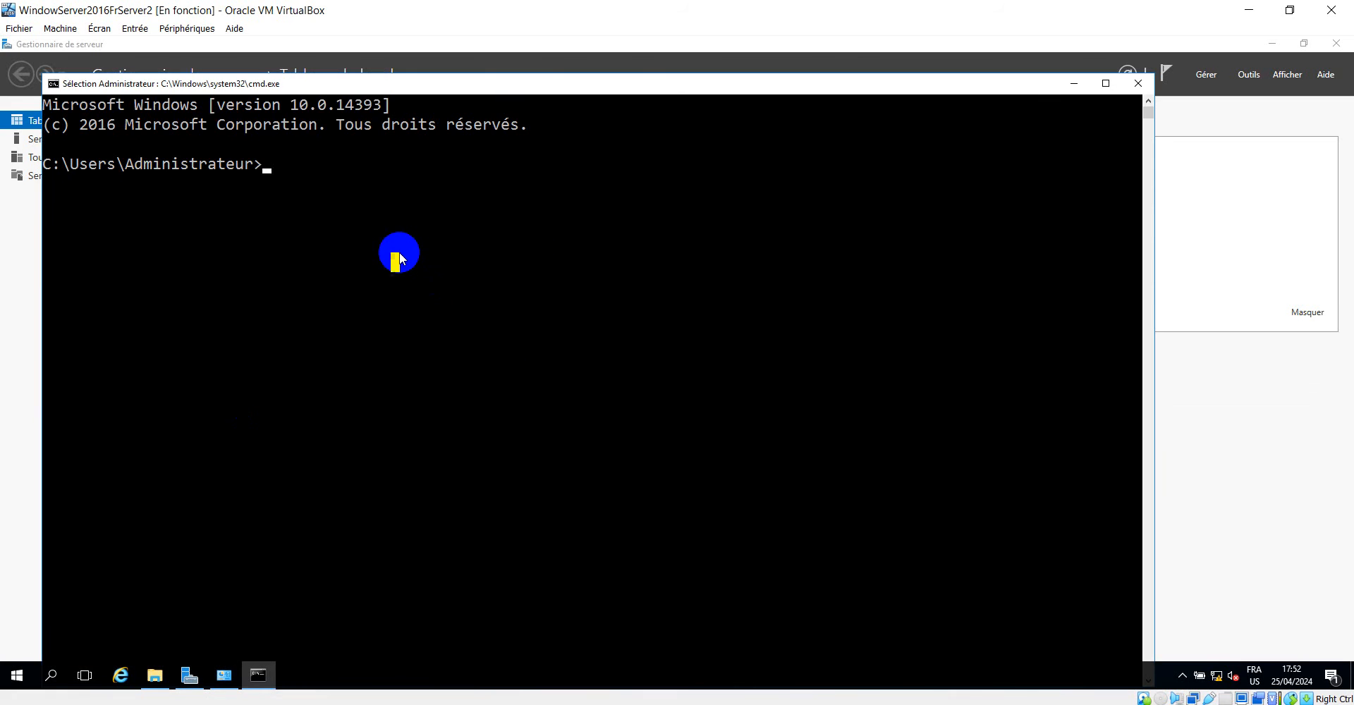
# Start a continuous ping from the second server to the first one at 192.168.2.5.
pyautogui.write('ping')
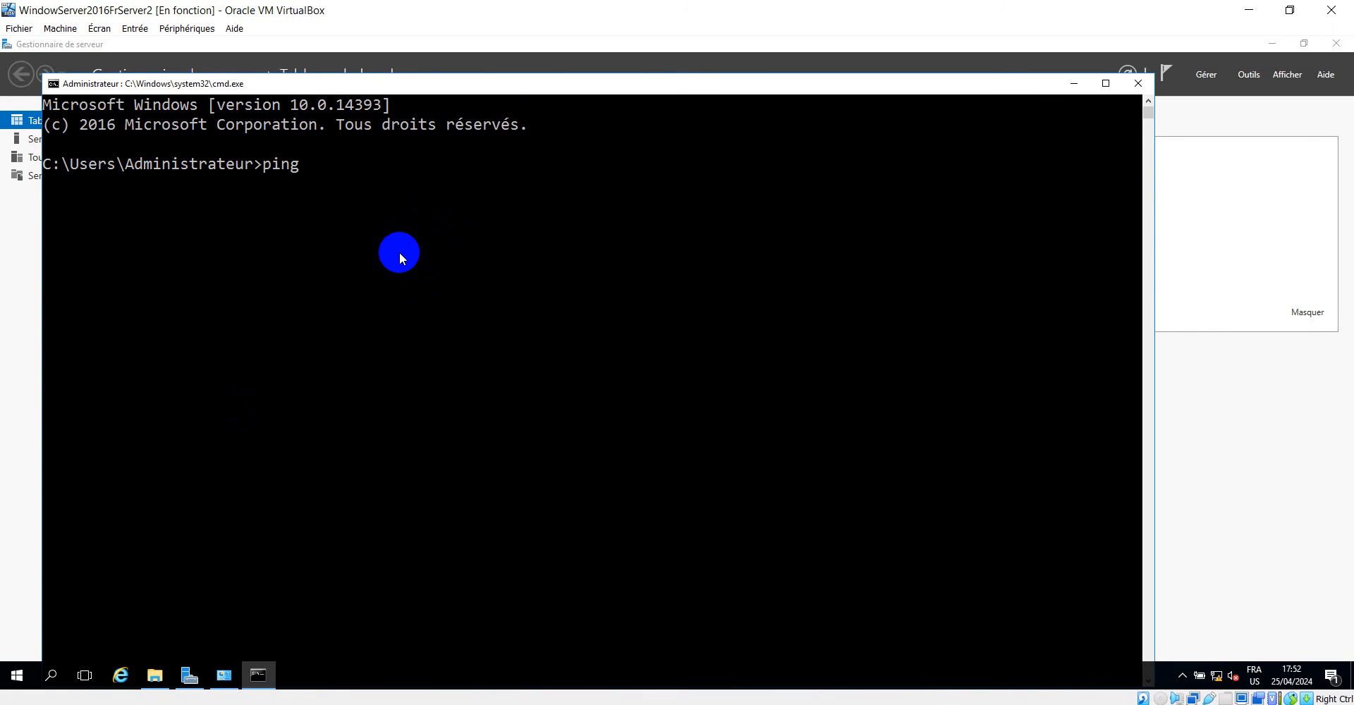
pyautogui.write(' 192.168.2.5 -t')
pyautogui.press('Return')
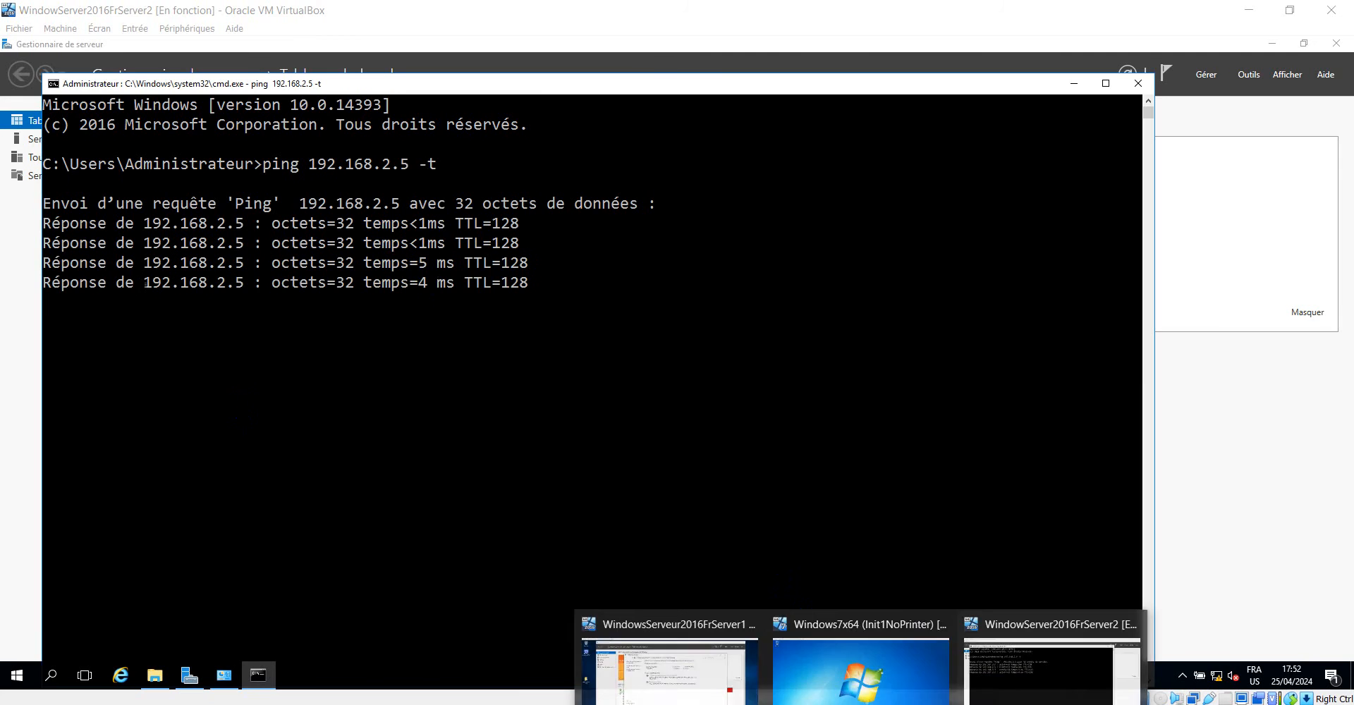
# Switch to the first server's virtual machine and open a command prompt there.
pyautogui.click(726, 644)
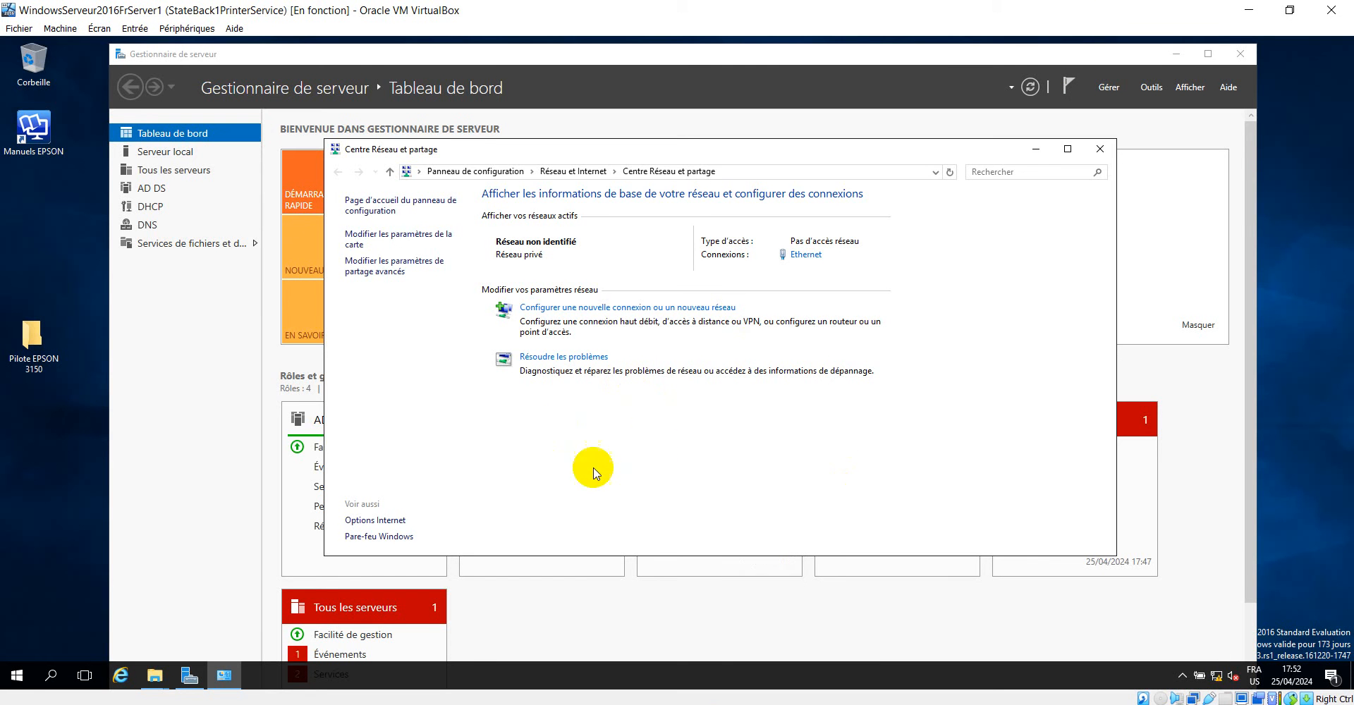
pyautogui.press('super+r')
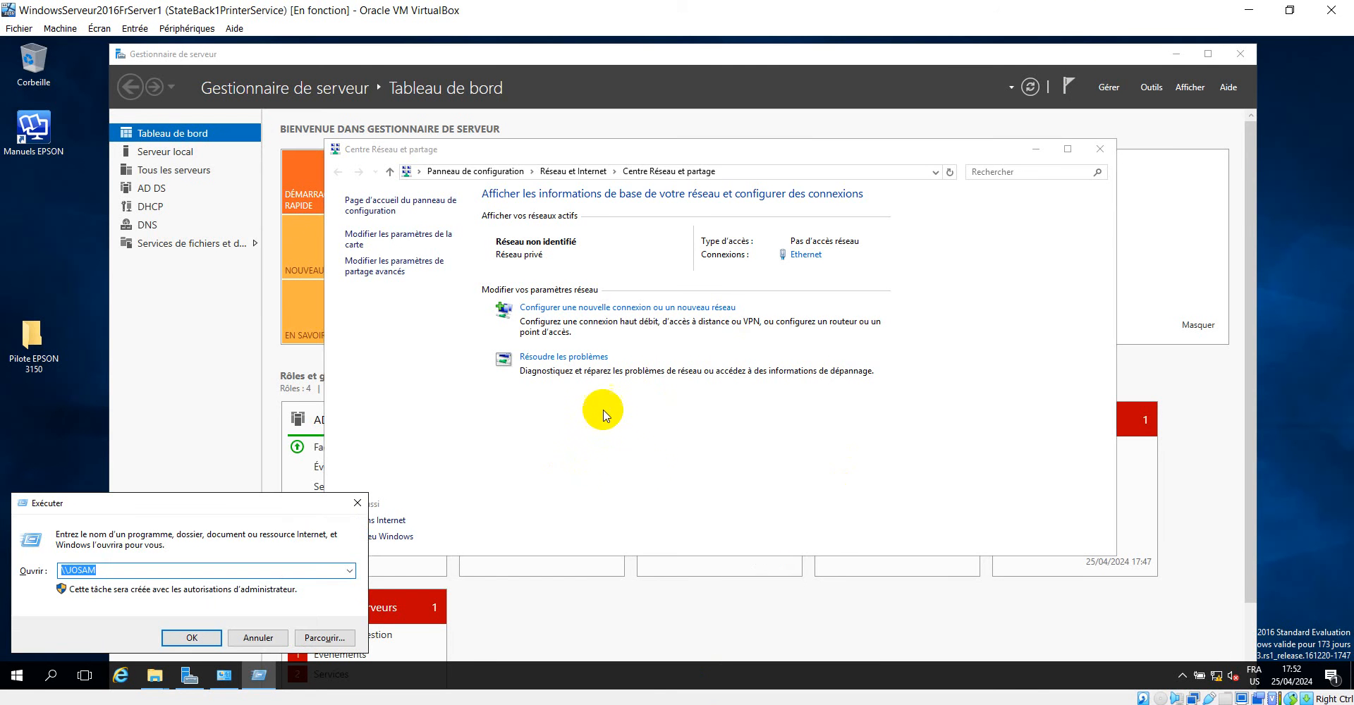
pyautogui.write('cmd')
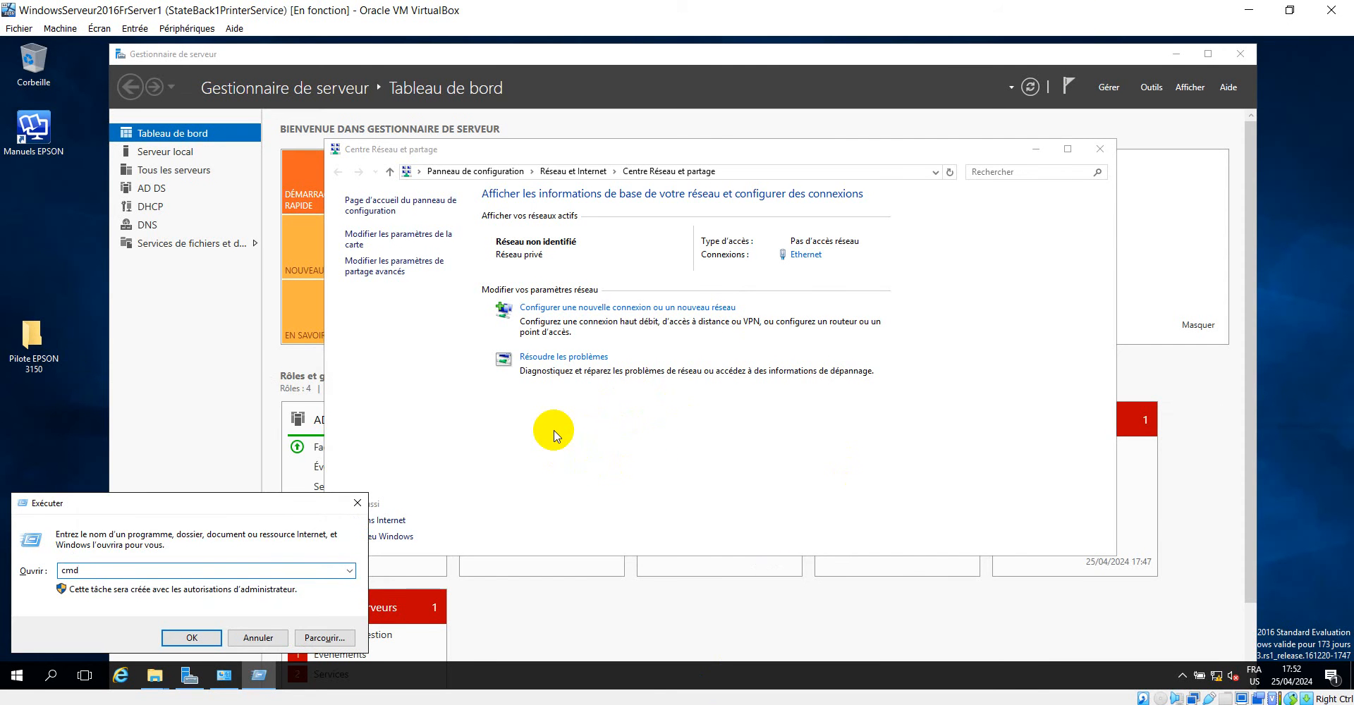
pyautogui.press('Return')
# Start a continuous ping from the first server to 192.168.2.6 and shift the command window higher on the desktop.
pyautogui.write('ping 192')
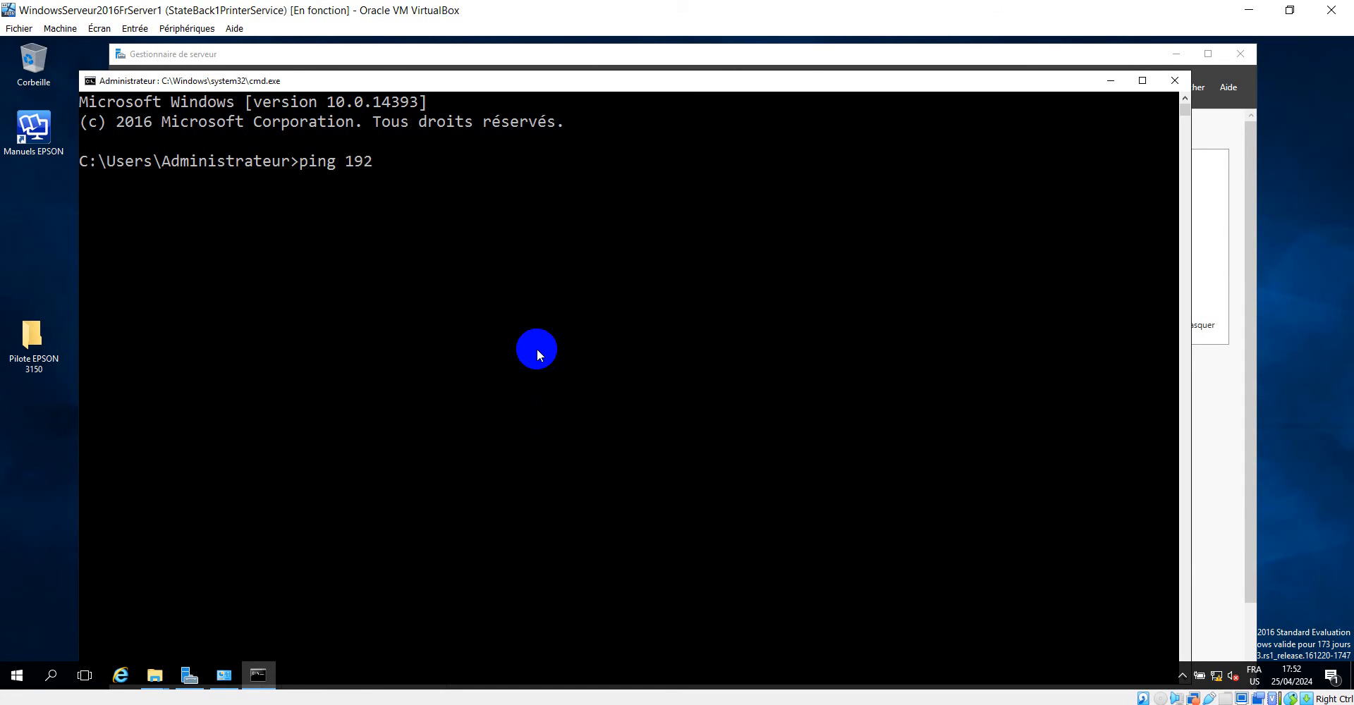
pyautogui.write('.168.2.6 -t')
pyautogui.press('Return')
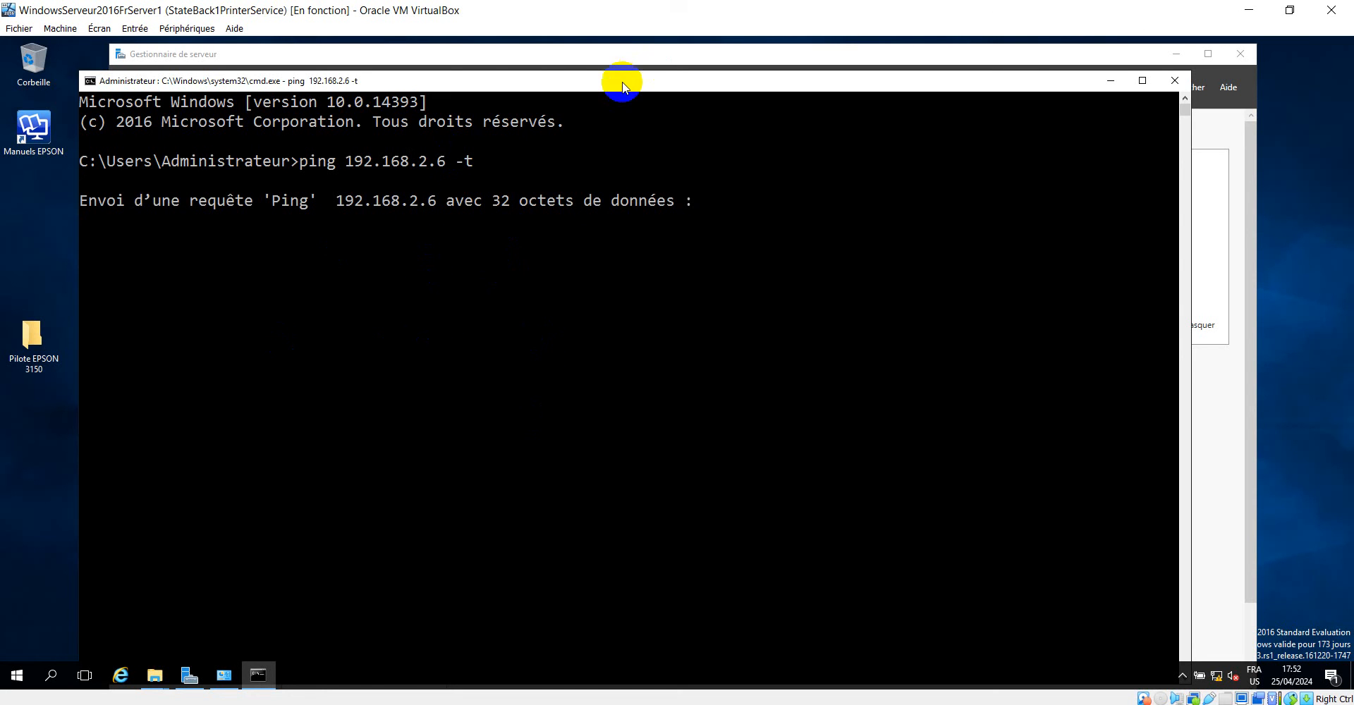
pyautogui.moveTo(619, 81); pyautogui.dragTo(578, 55)
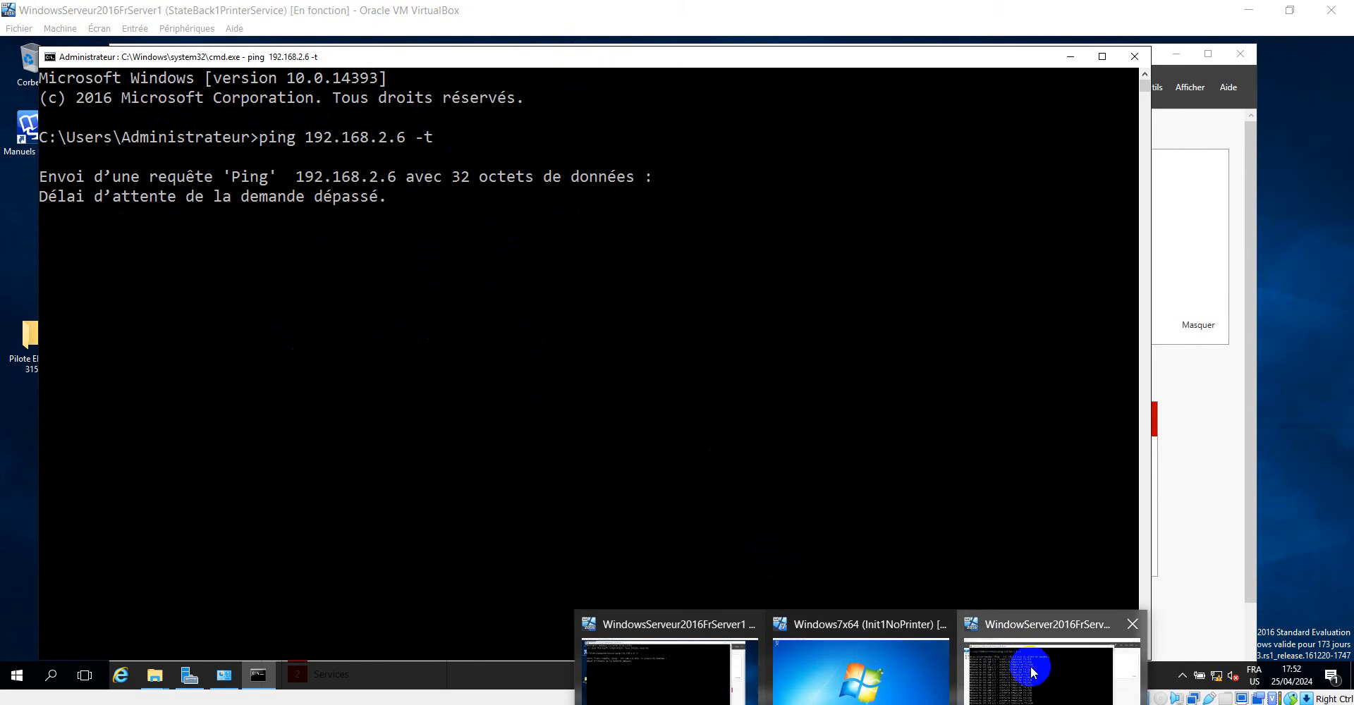
# Return to the second server, view its ping replies and minimise the command window.
pyautogui.click(1028, 666)
pyautogui.moveTo(867, 87); pyautogui.dragTo(916, 57)
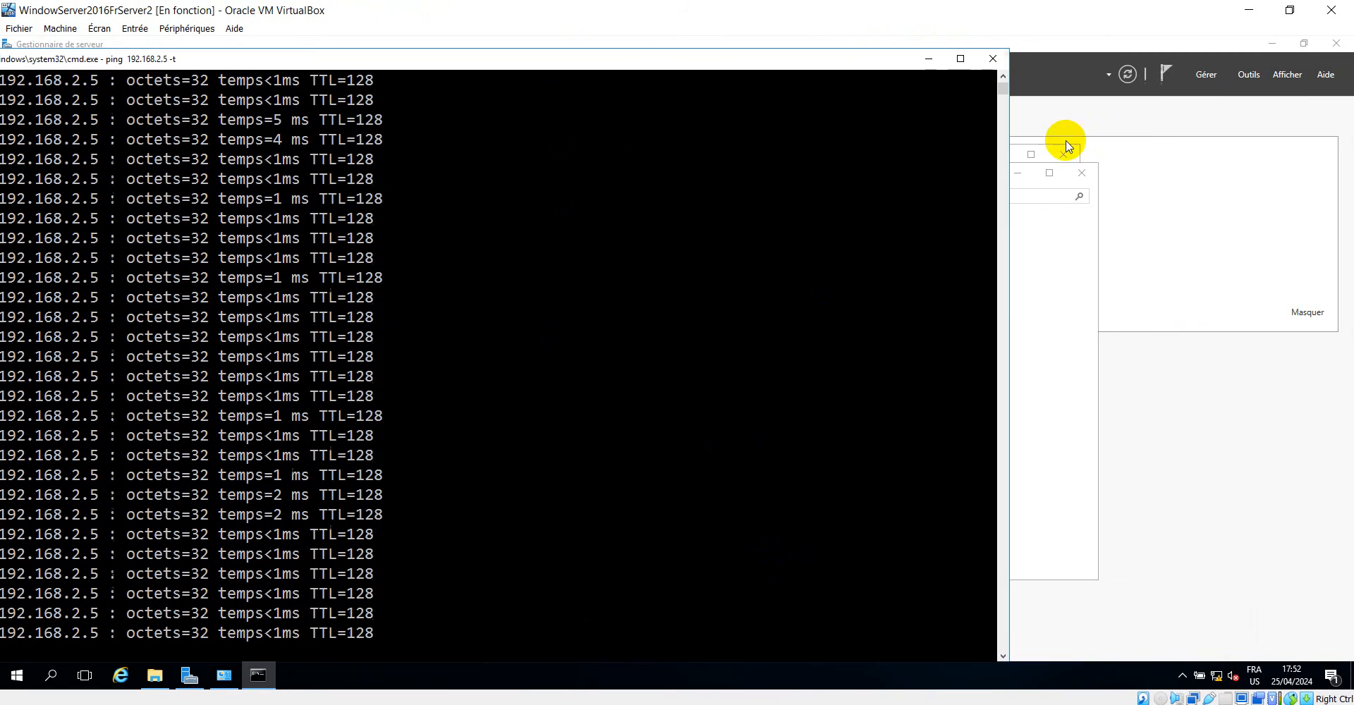
pyautogui.click(1064, 294)
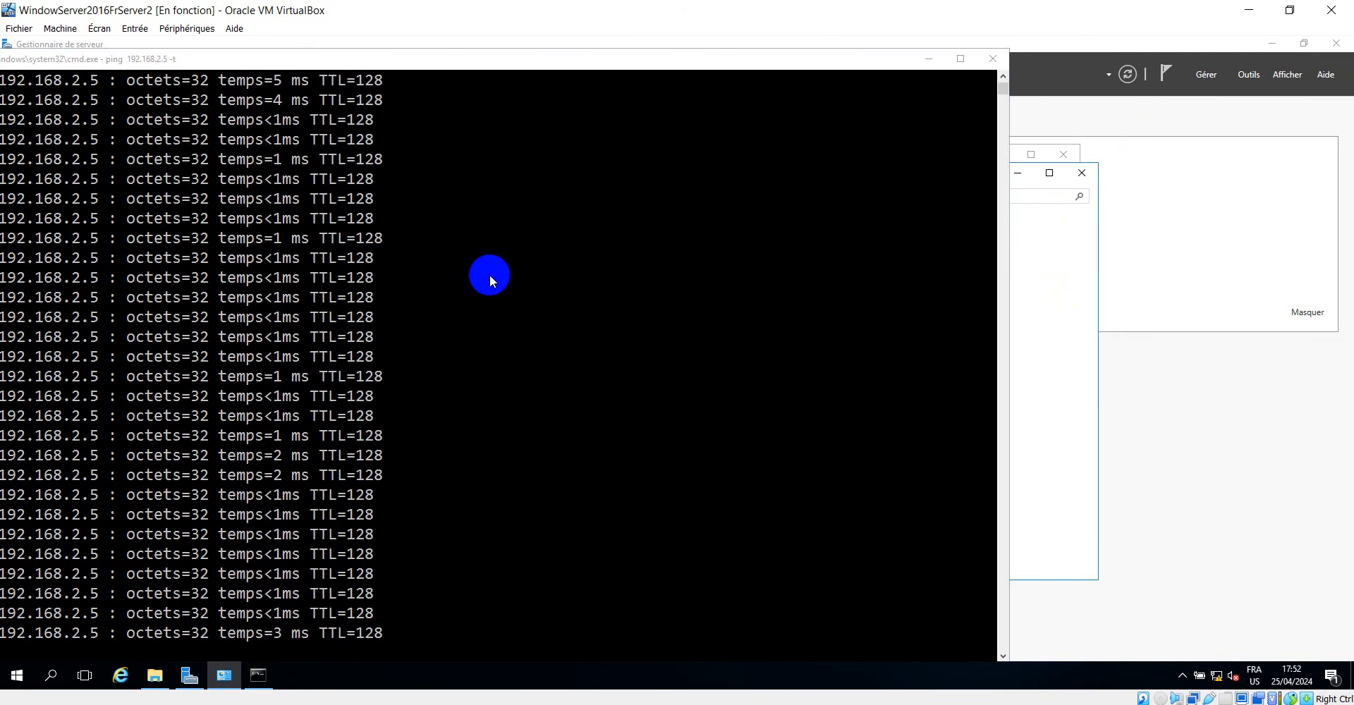
pyautogui.click(927, 59)
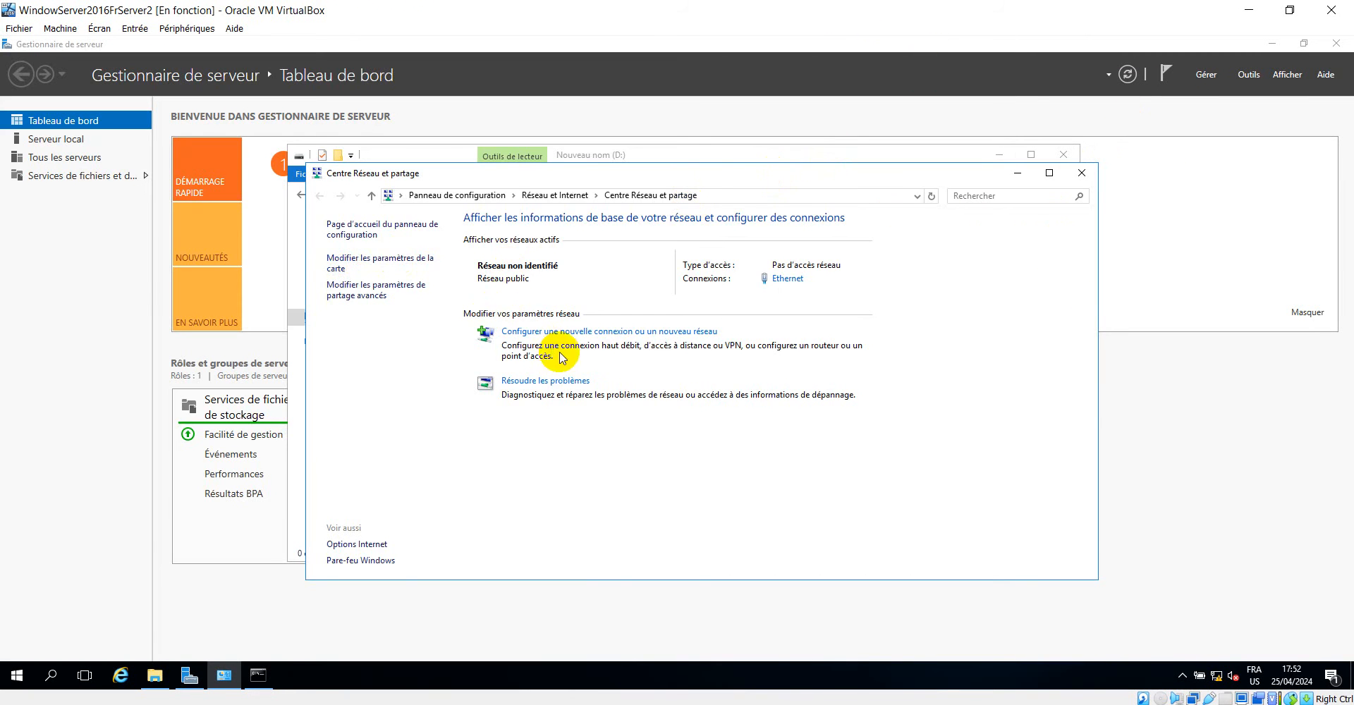
# Turn off the second server's Windows Firewall for both private and public networks.
pyautogui.click(344, 226)
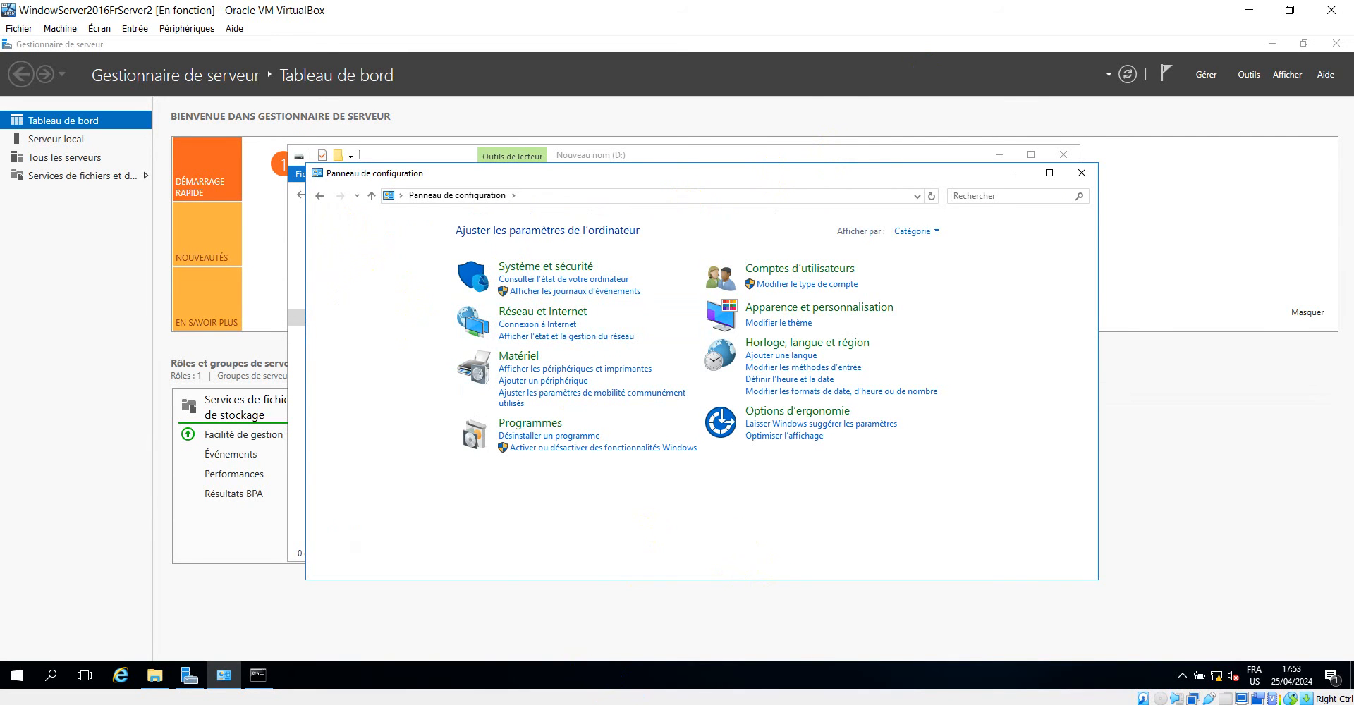
pyautogui.click(554, 271)
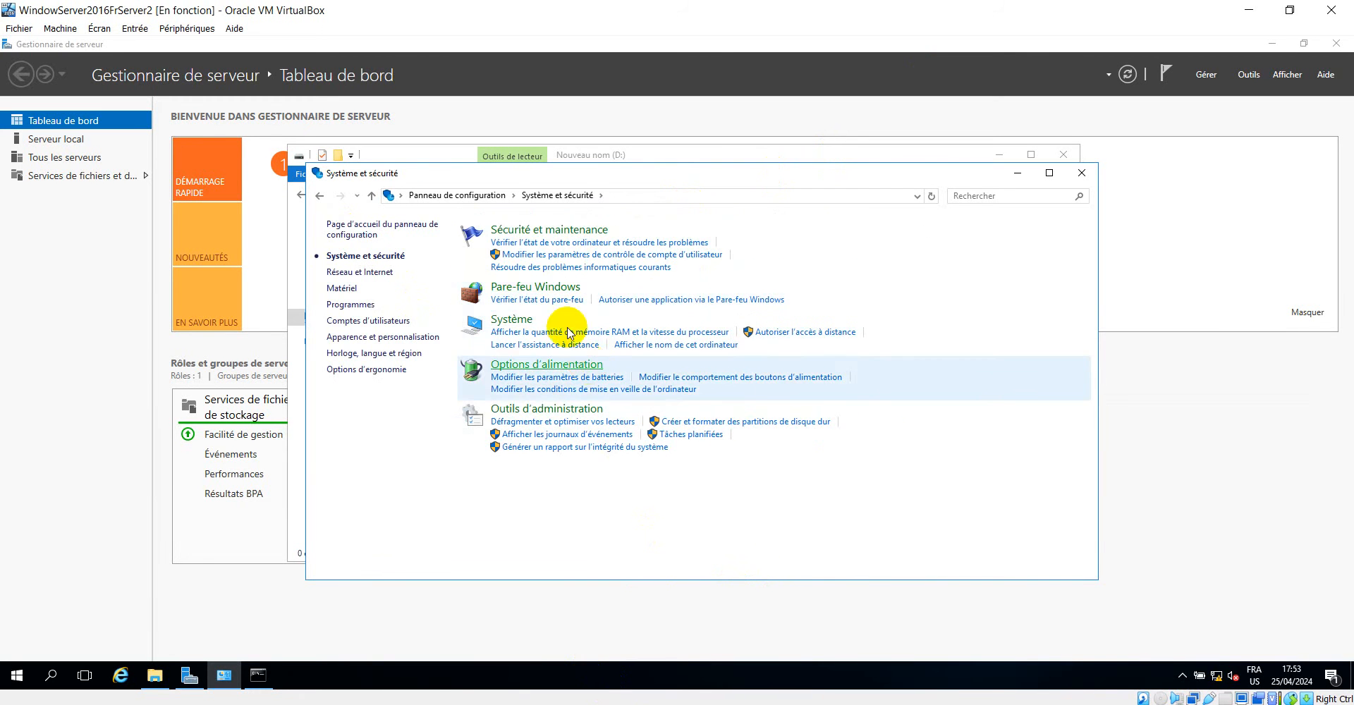
pyautogui.click(568, 296)
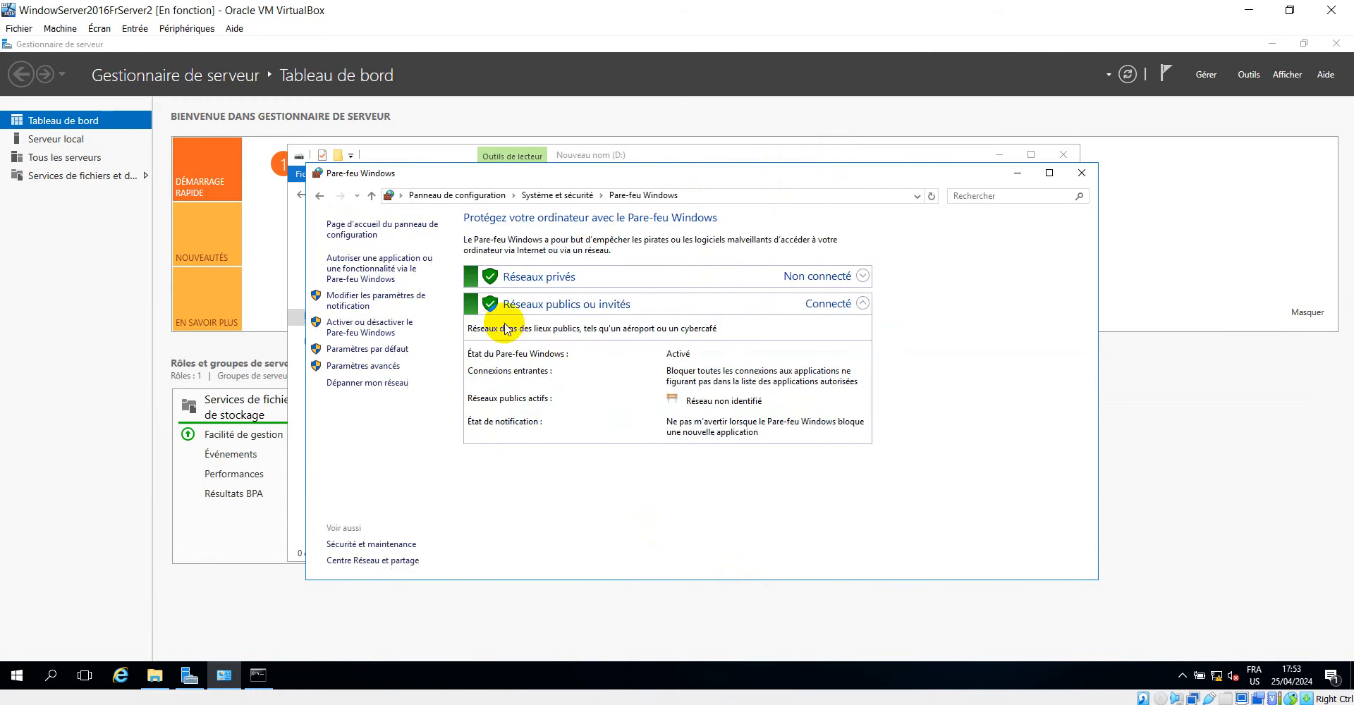
pyautogui.click(357, 332)
pyautogui.click(540, 337)
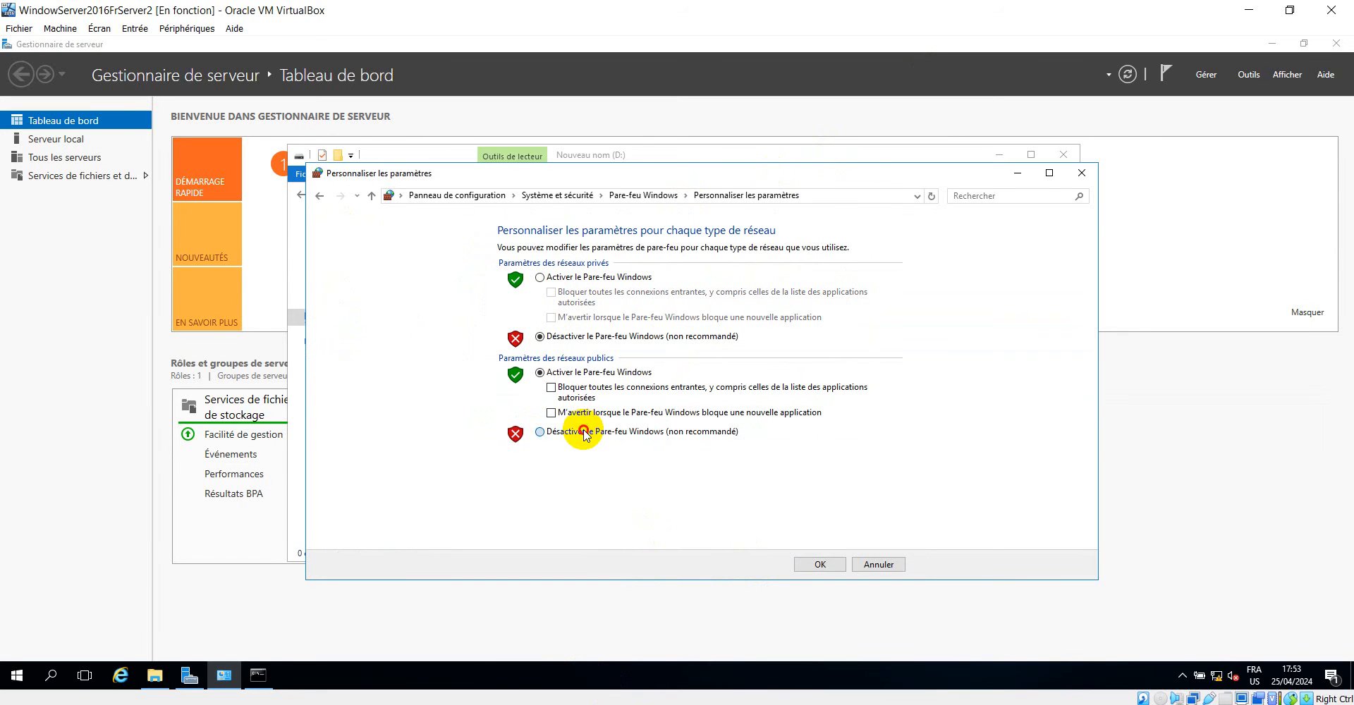
pyautogui.click(583, 433)
pyautogui.click(820, 564)
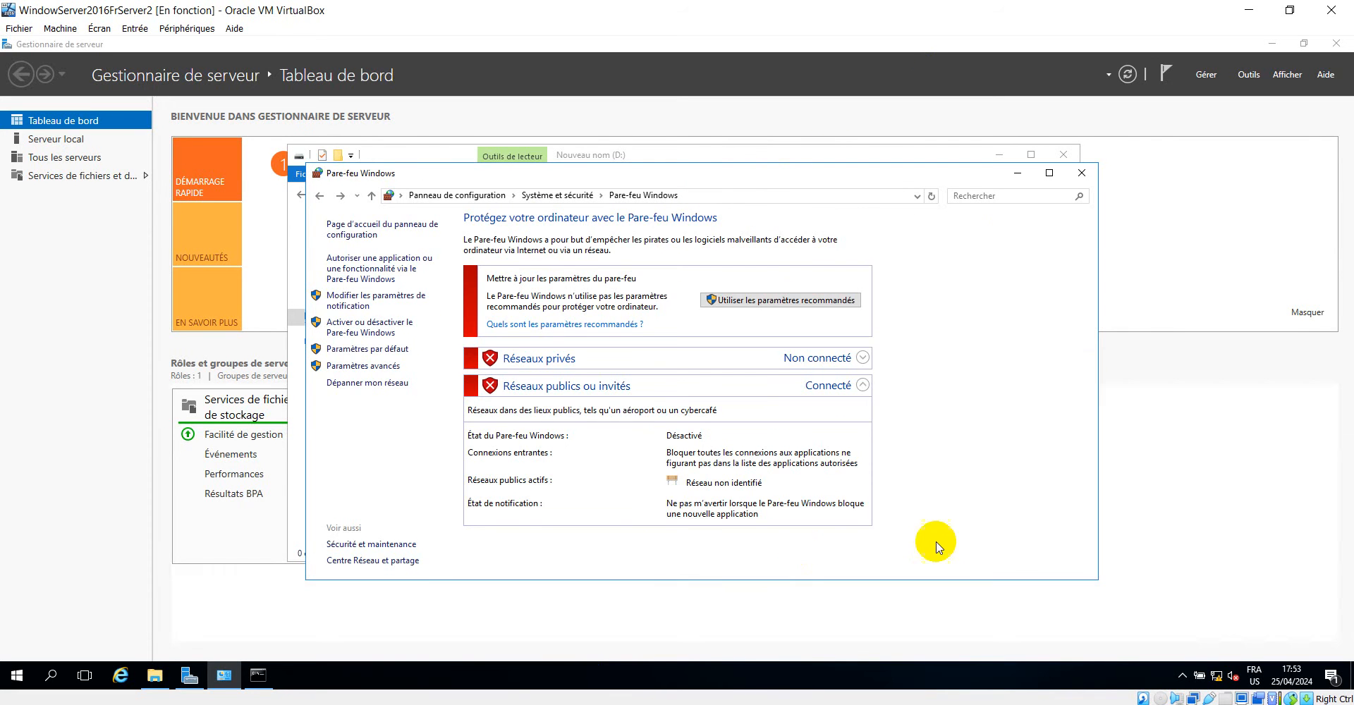
# Check the first server's running ping to 192.168.2.6, and return to the second server to close its D: drive window.
pyautogui.click(1017, 173)
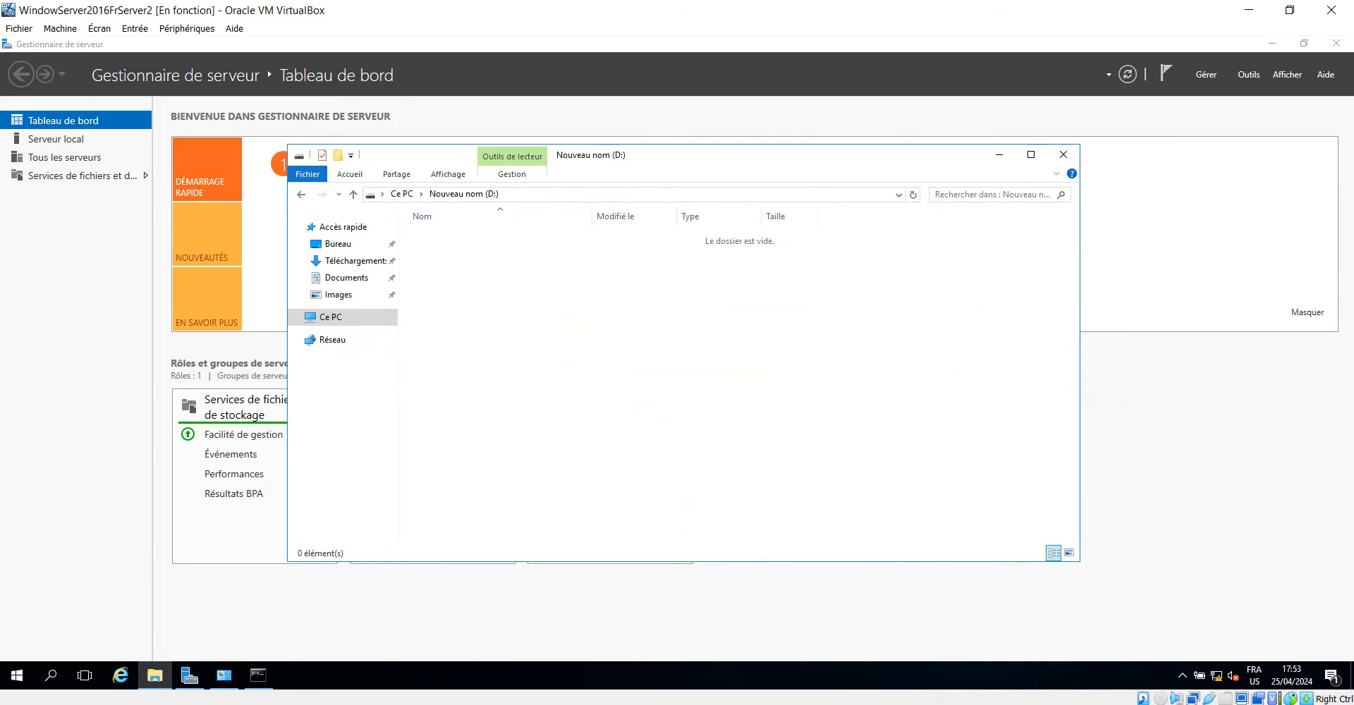
pyautogui.click(665, 674)
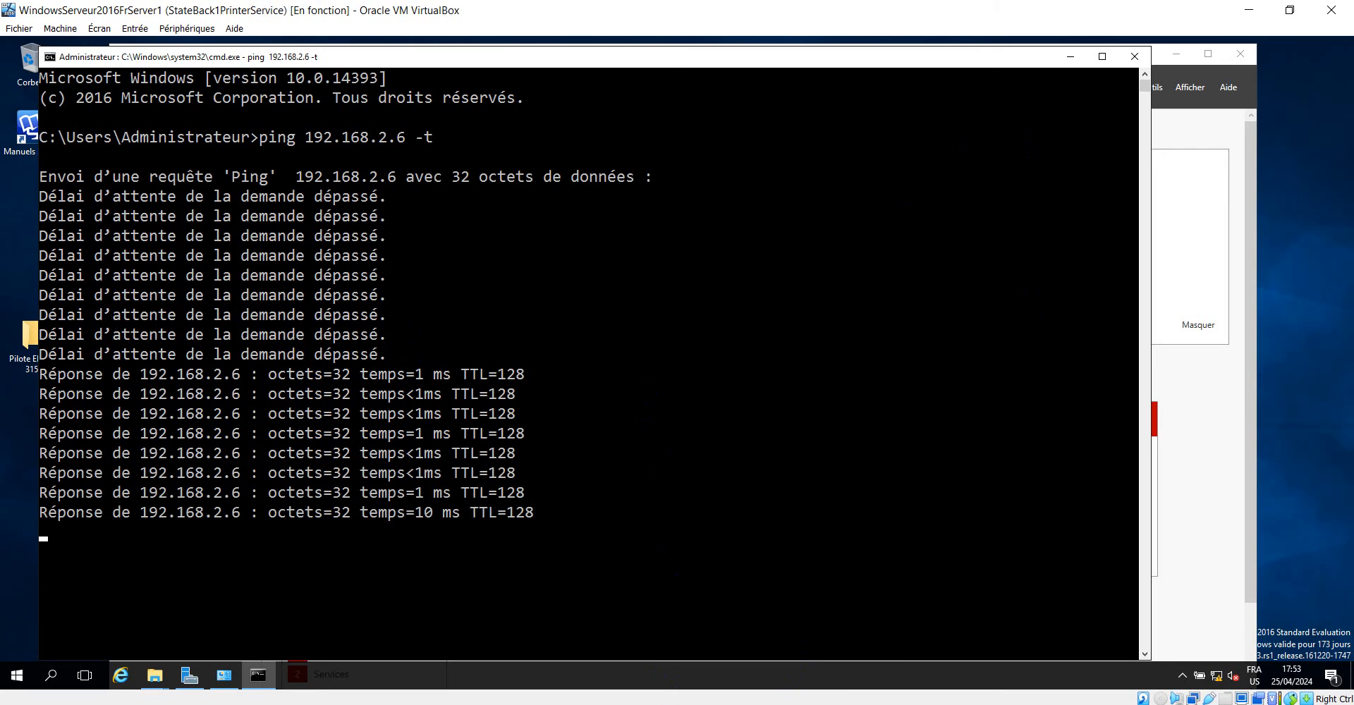
pyautogui.click(1003, 673)
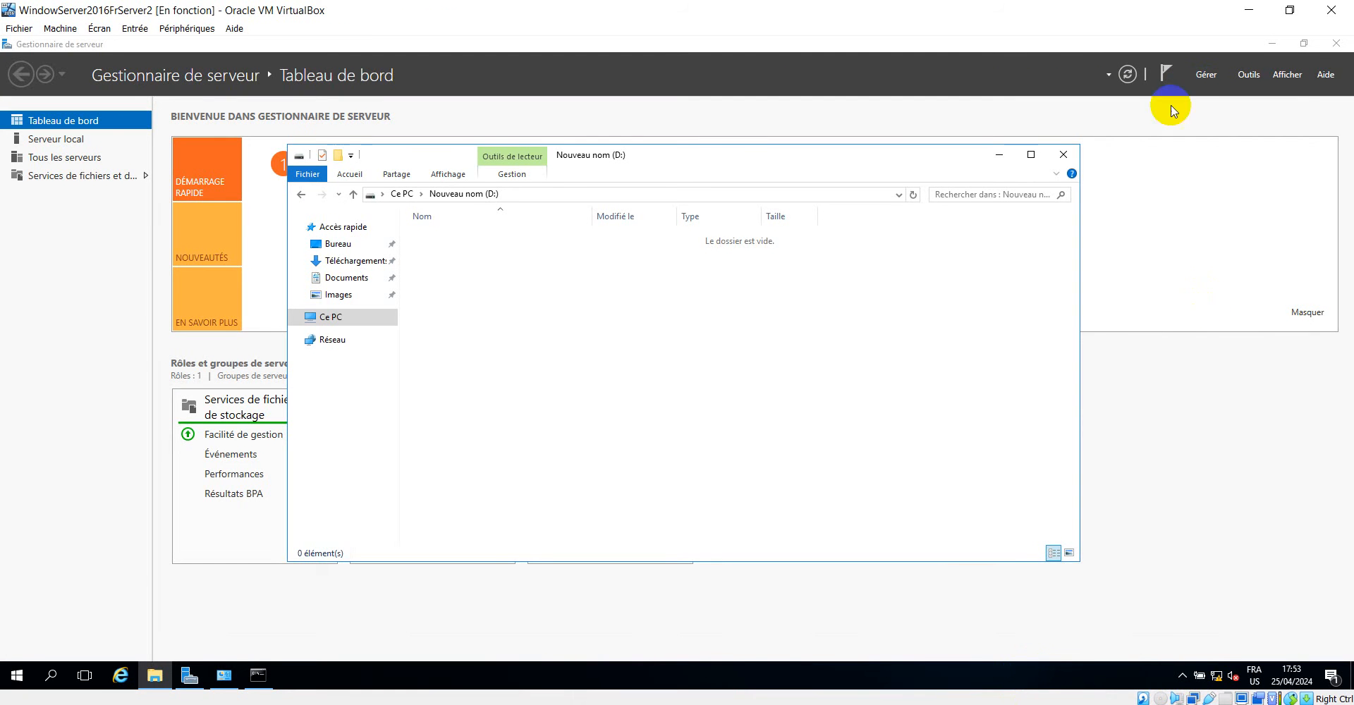
pyautogui.click(1065, 155)
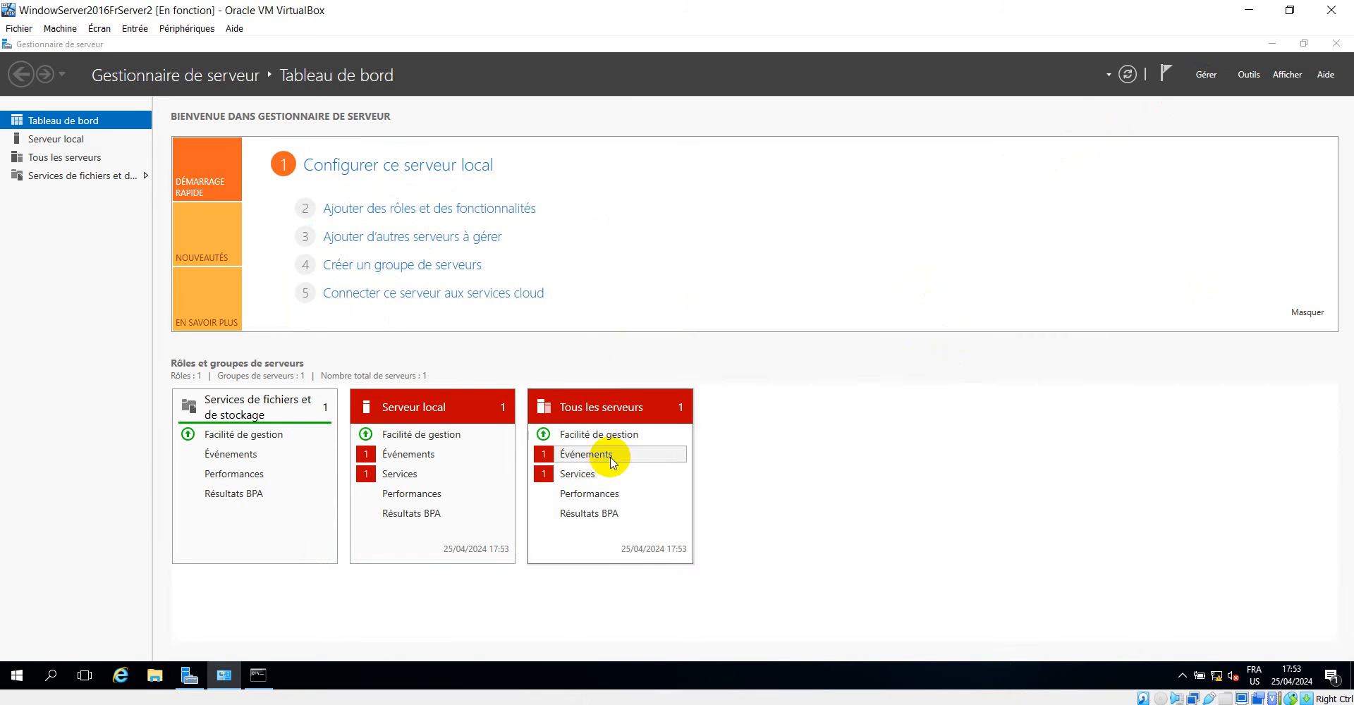
# Start the Add Roles and Features wizard on the second server and go to the destination server selection with the default installation type.
pyautogui.click(1249, 75)
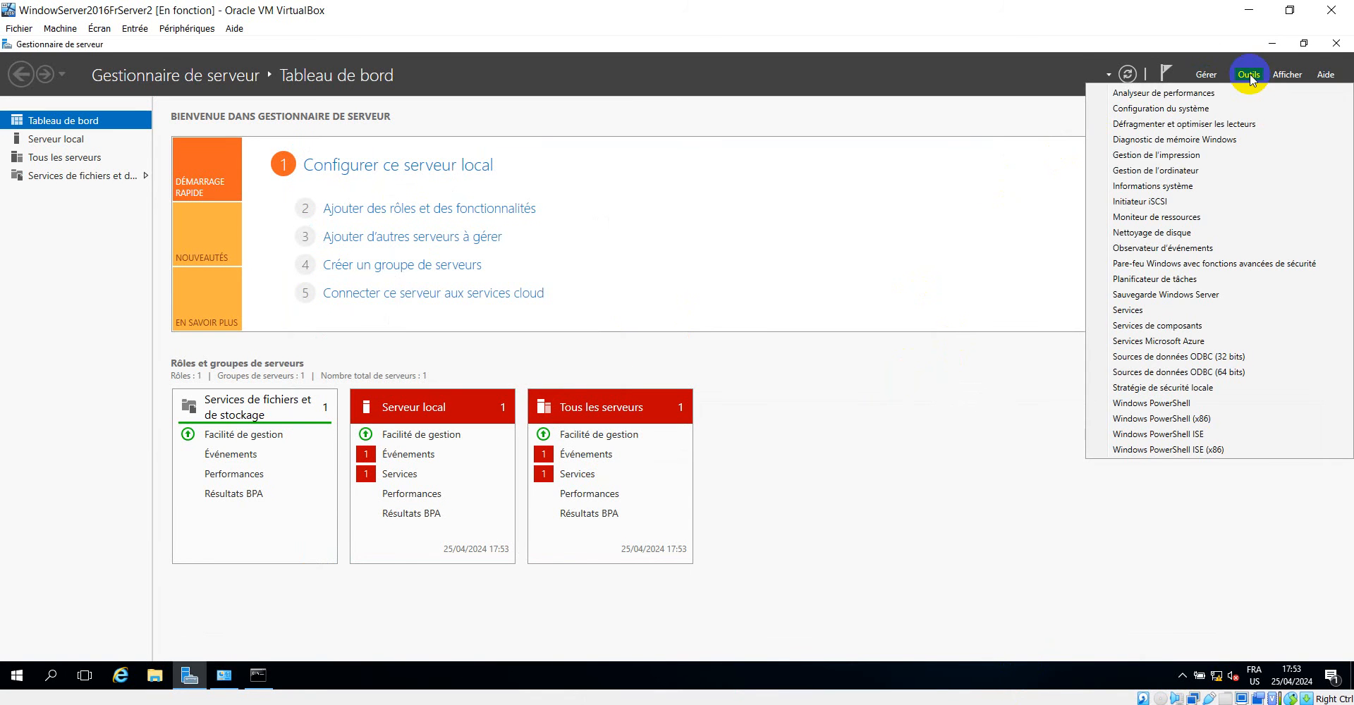
pyautogui.click(867, 144)
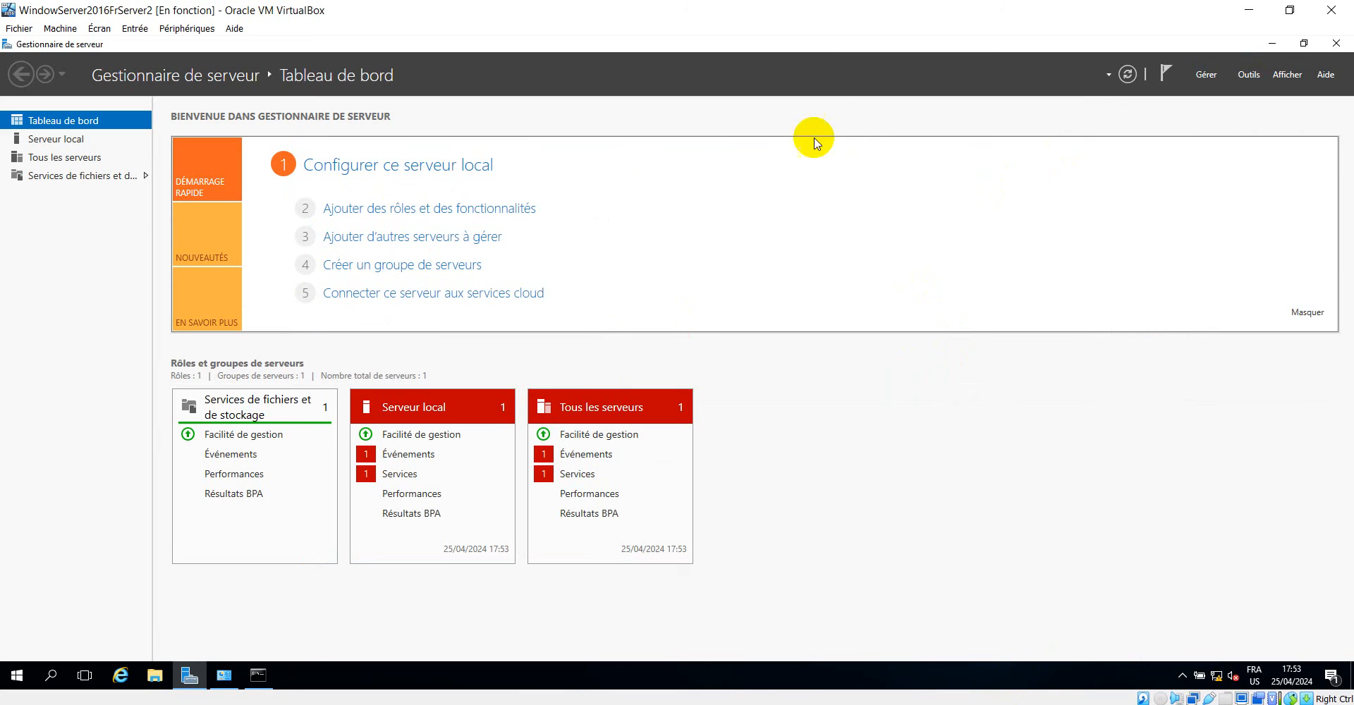
pyautogui.click(407, 210)
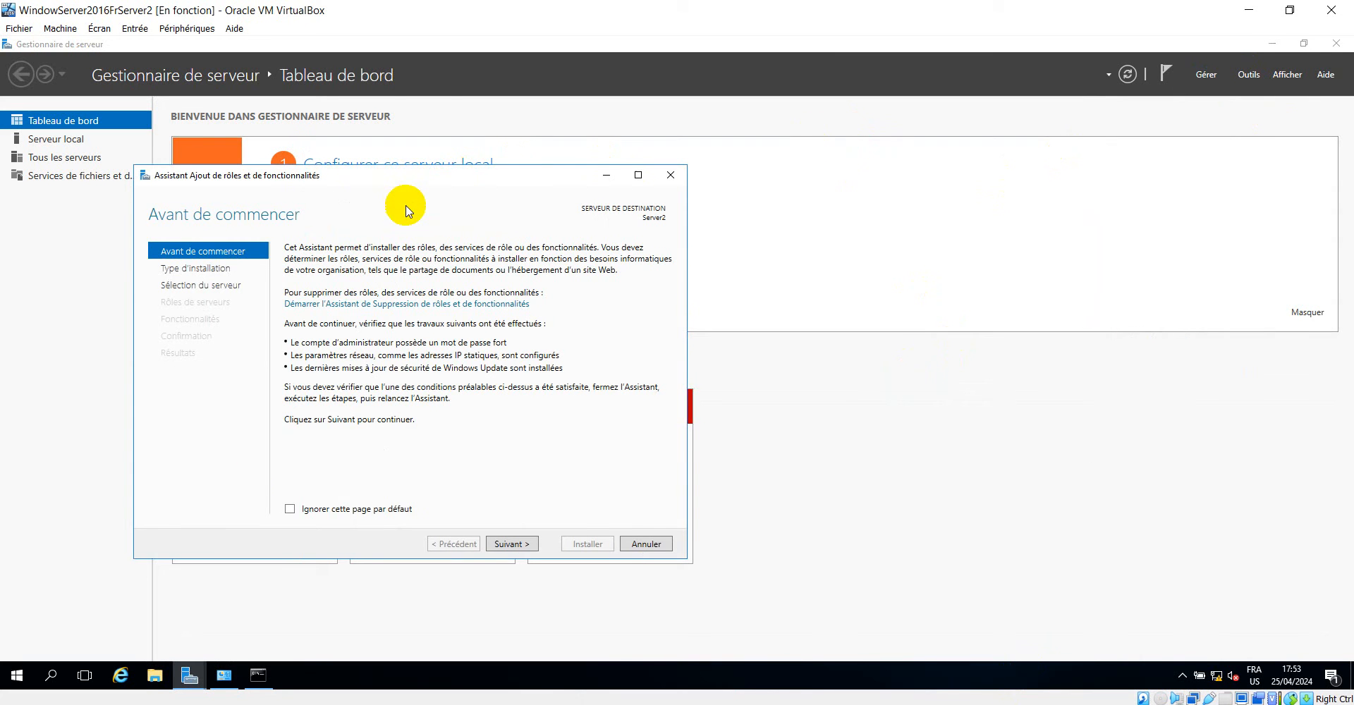
pyautogui.click(508, 541)
pyautogui.click(514, 546)
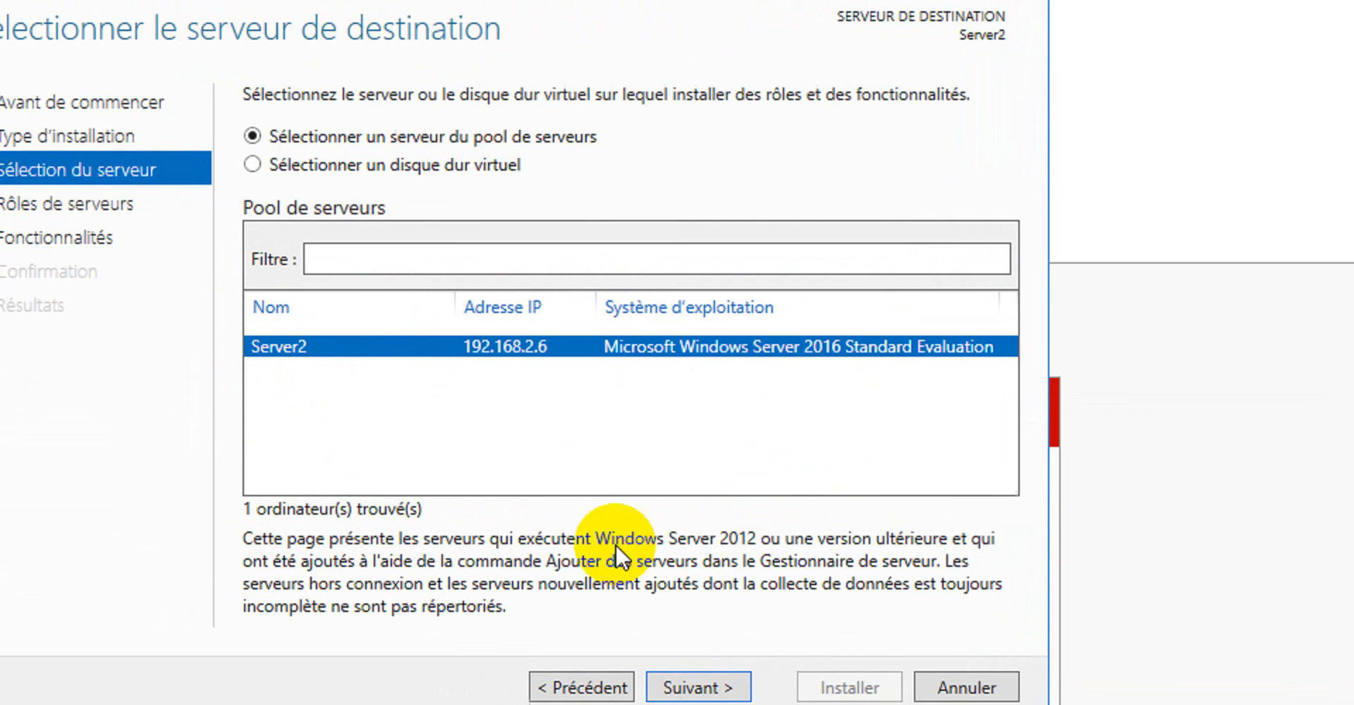
# Keep Server2 as the destination and select the Services AD DS role with its required features and management tools.
pyautogui.click(694, 604)
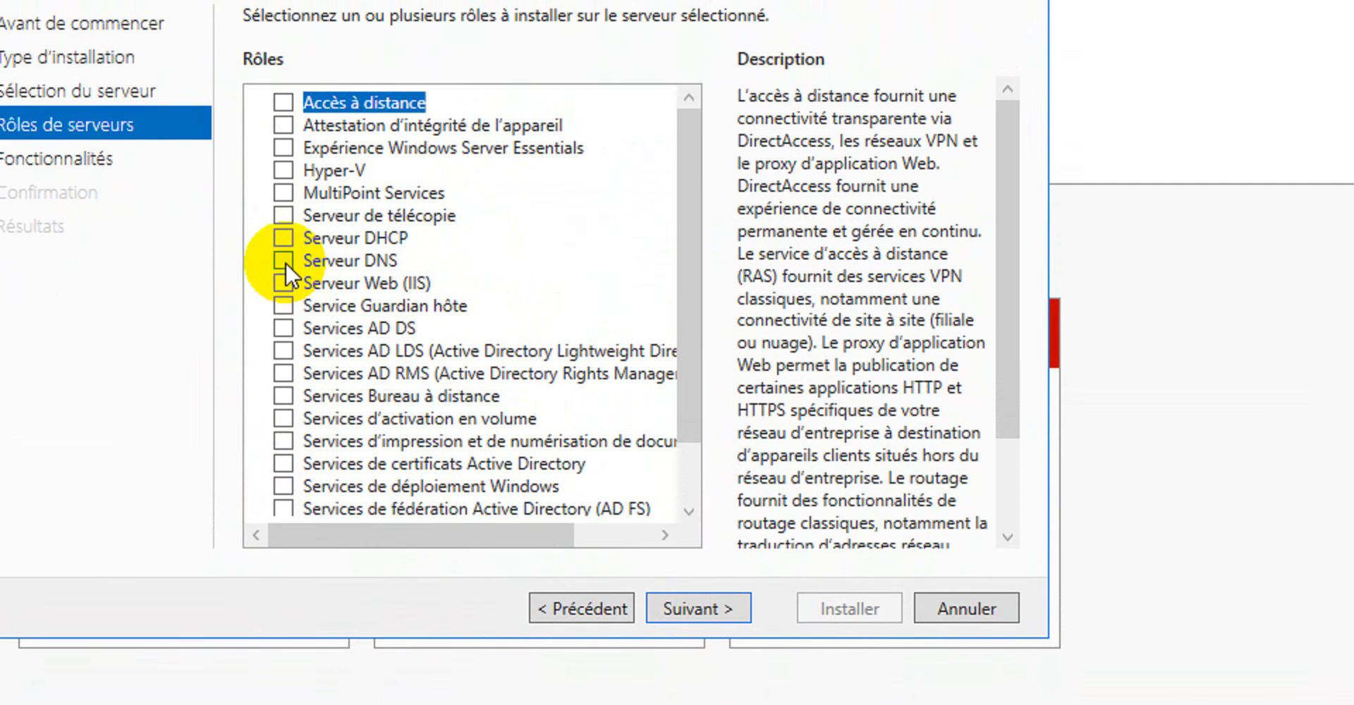
pyautogui.click(289, 327)
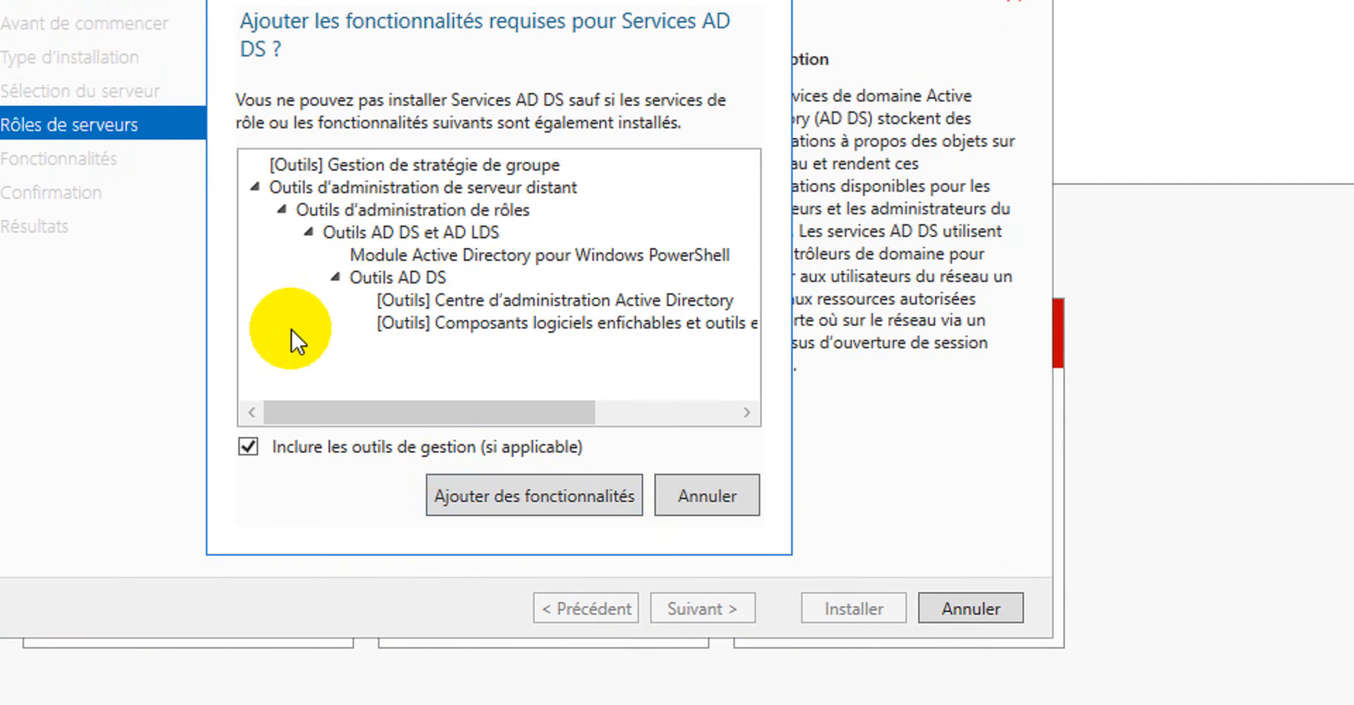
pyautogui.click(519, 483)
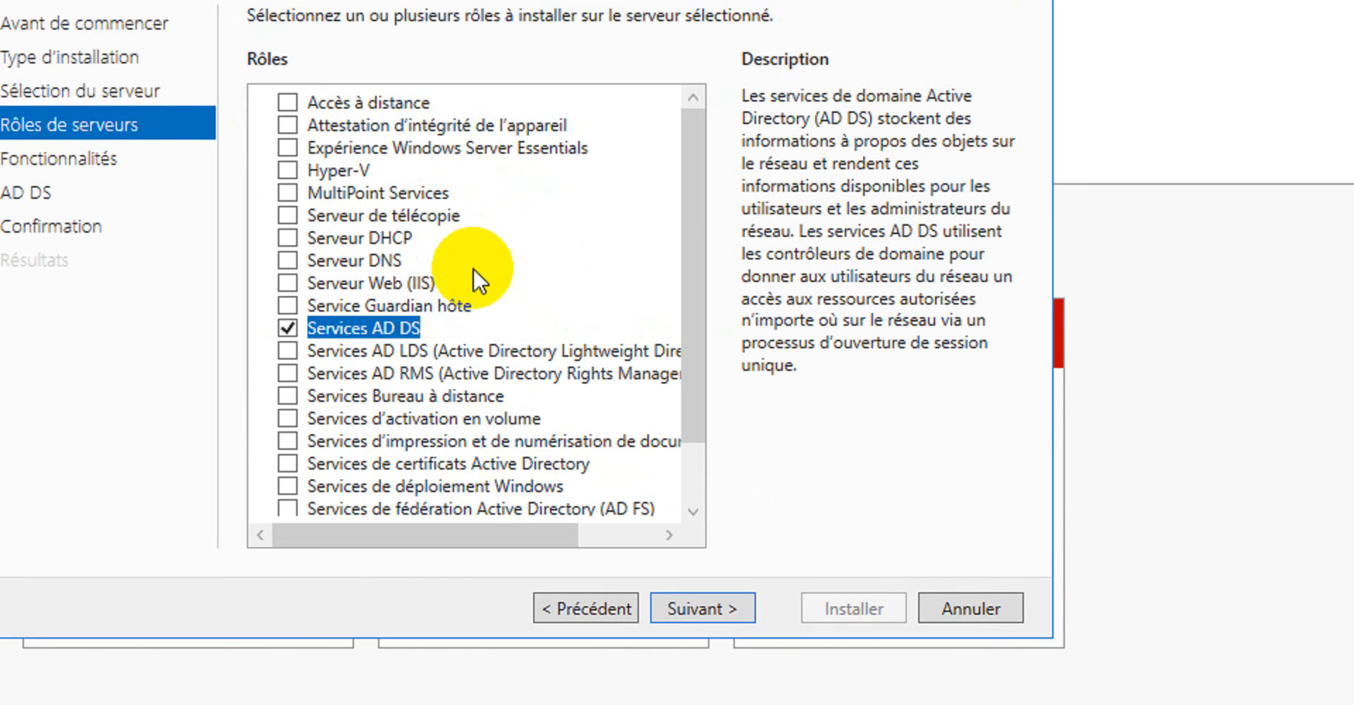
# Add the Serveur DNS and Serveur DHCP roles with their required features and management tools.
pyautogui.click(289, 261)
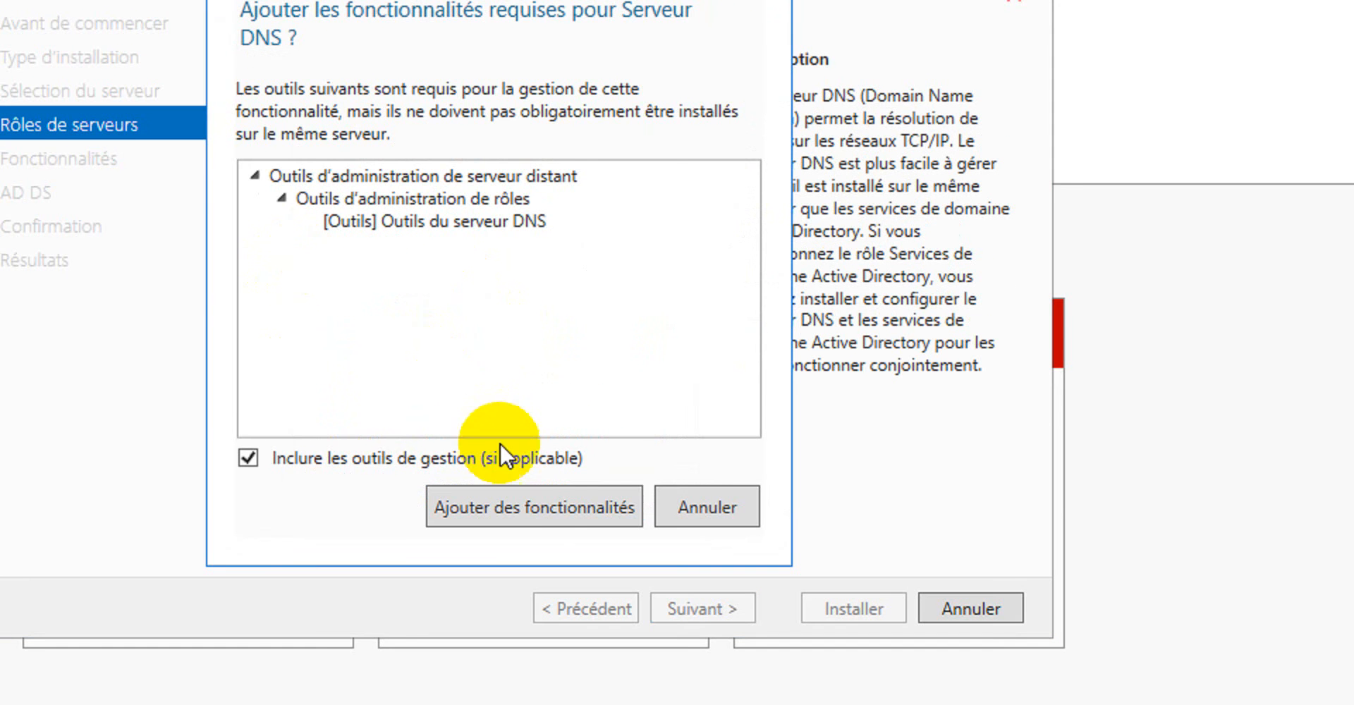
pyautogui.click(533, 515)
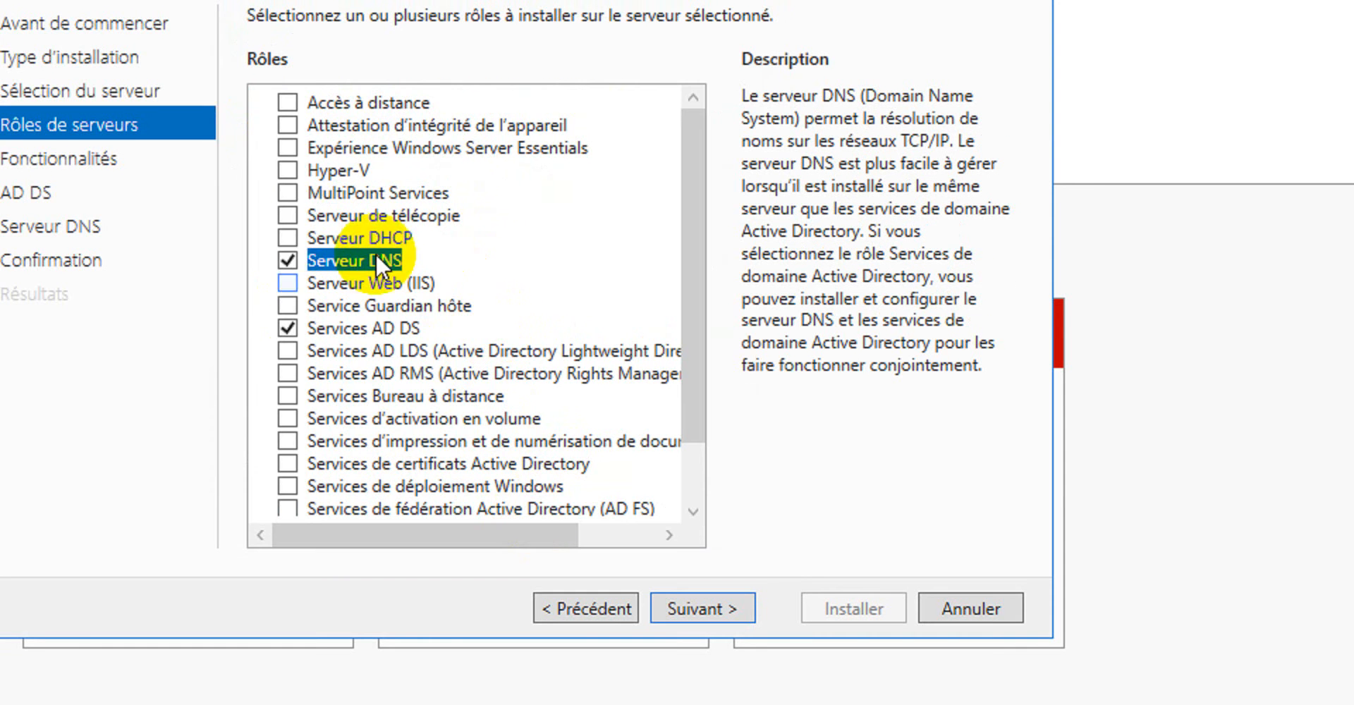
pyautogui.click(290, 236)
pyautogui.click(509, 502)
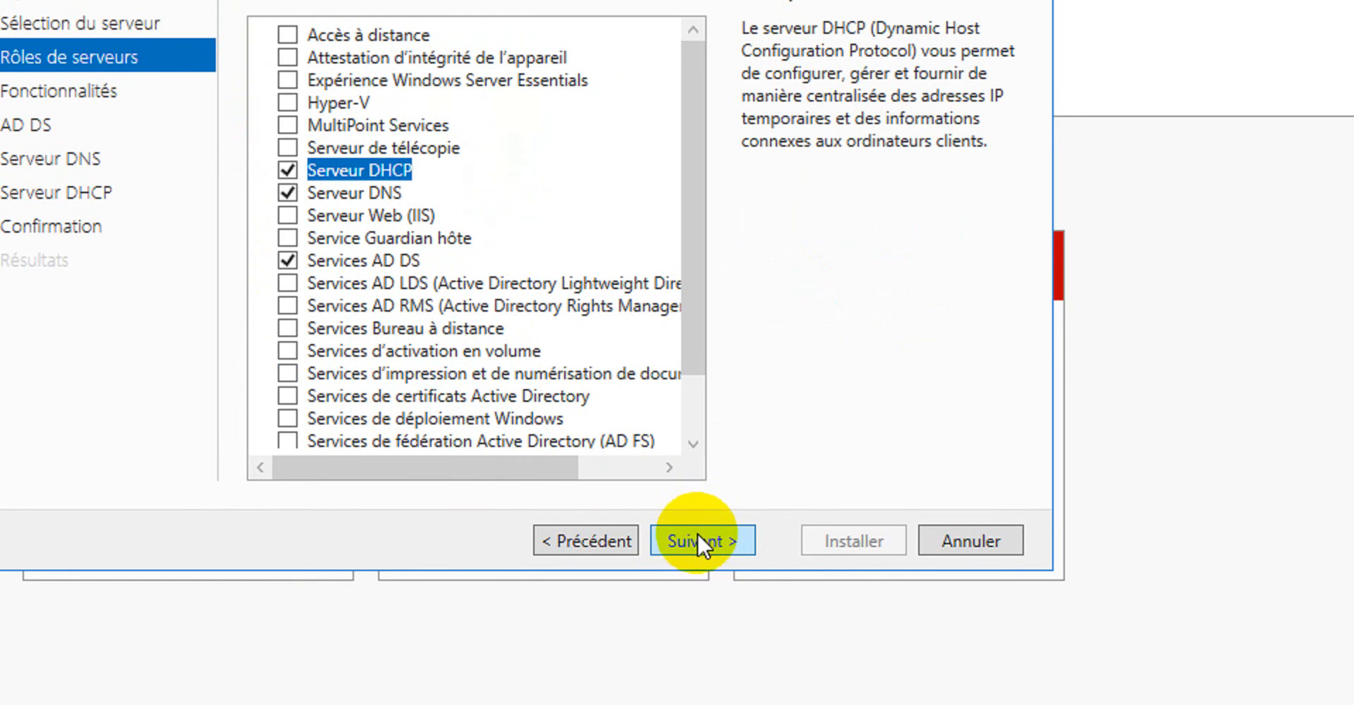
# Keep the default features and continue past the AD DS, DNS and DHCP information pages to the installation confirmation.
pyautogui.click(703, 608)
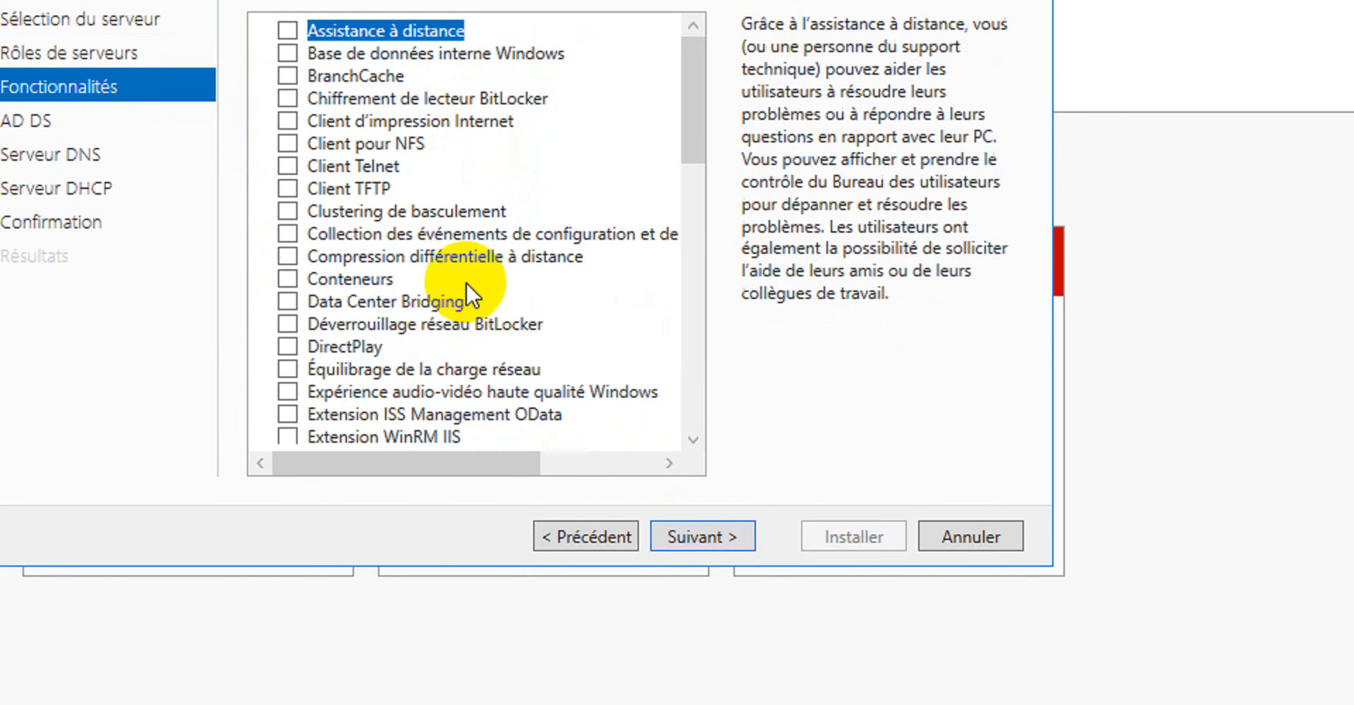
pyautogui.click(693, 528)
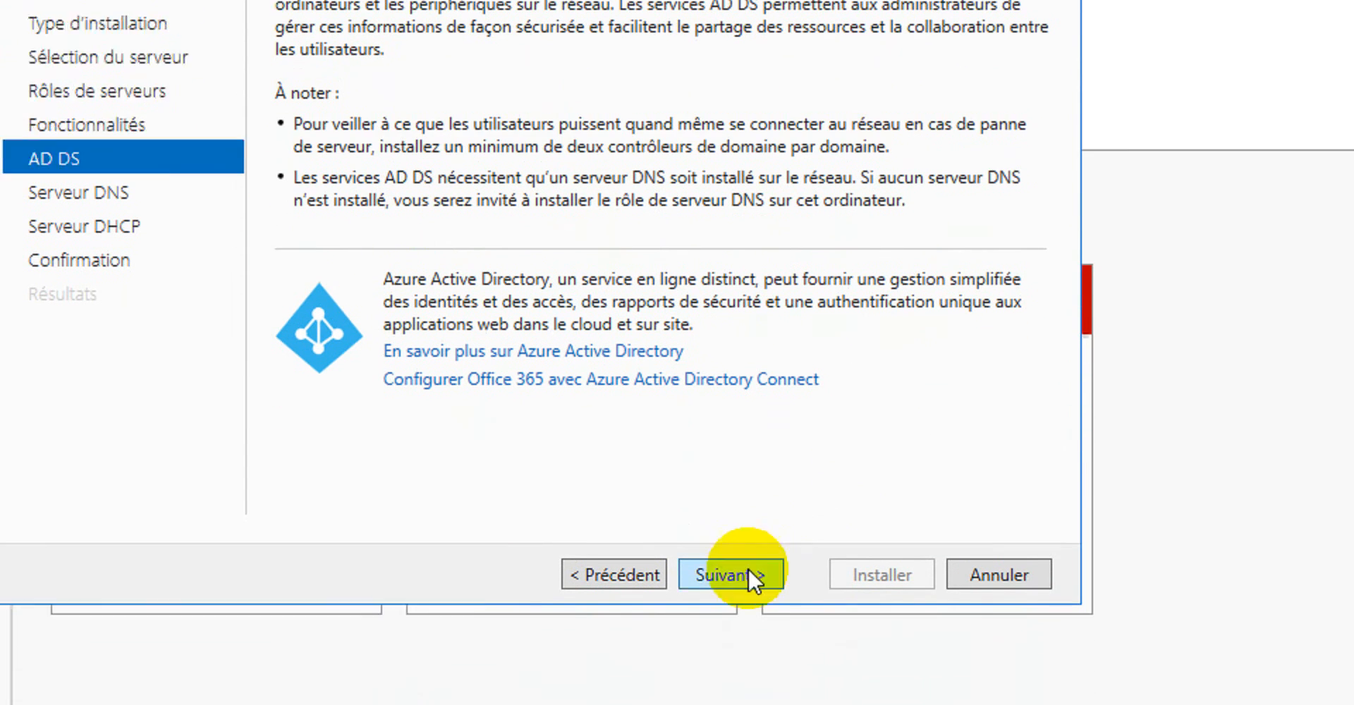
pyautogui.click(719, 598)
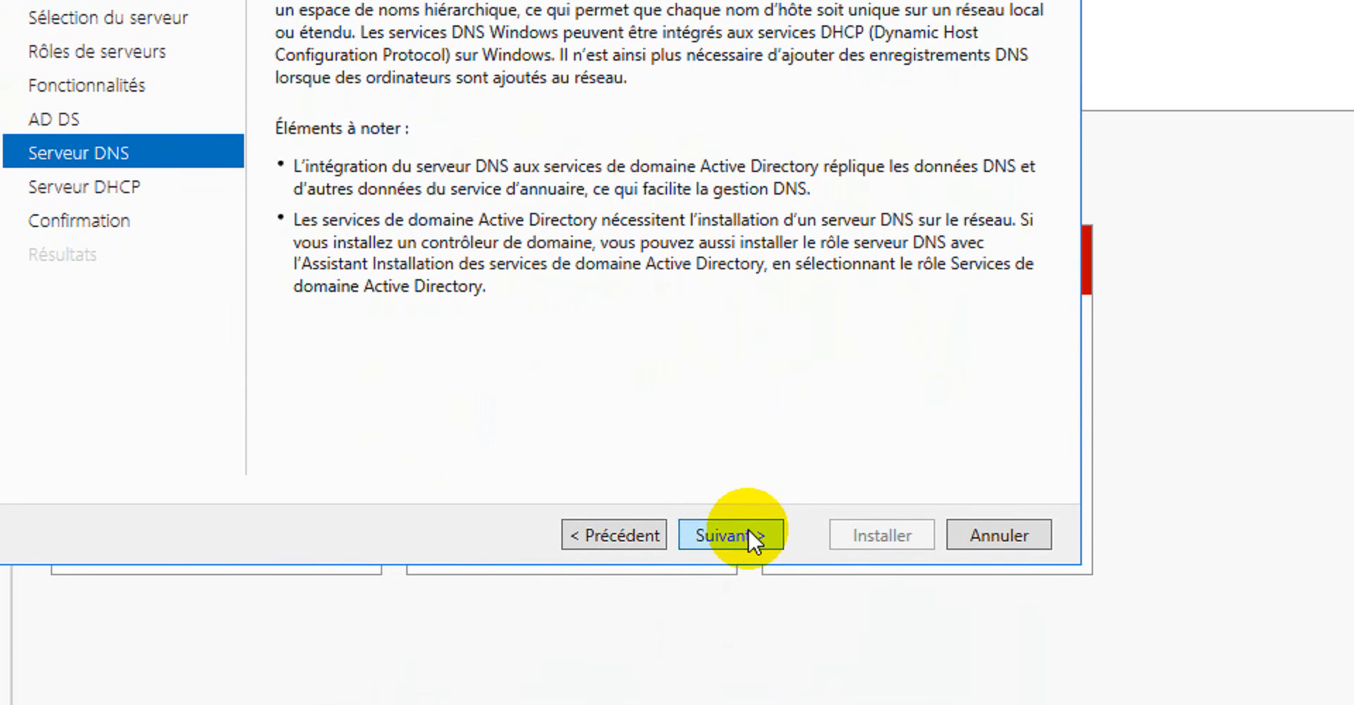
pyautogui.click(749, 540)
pyautogui.click(749, 534)
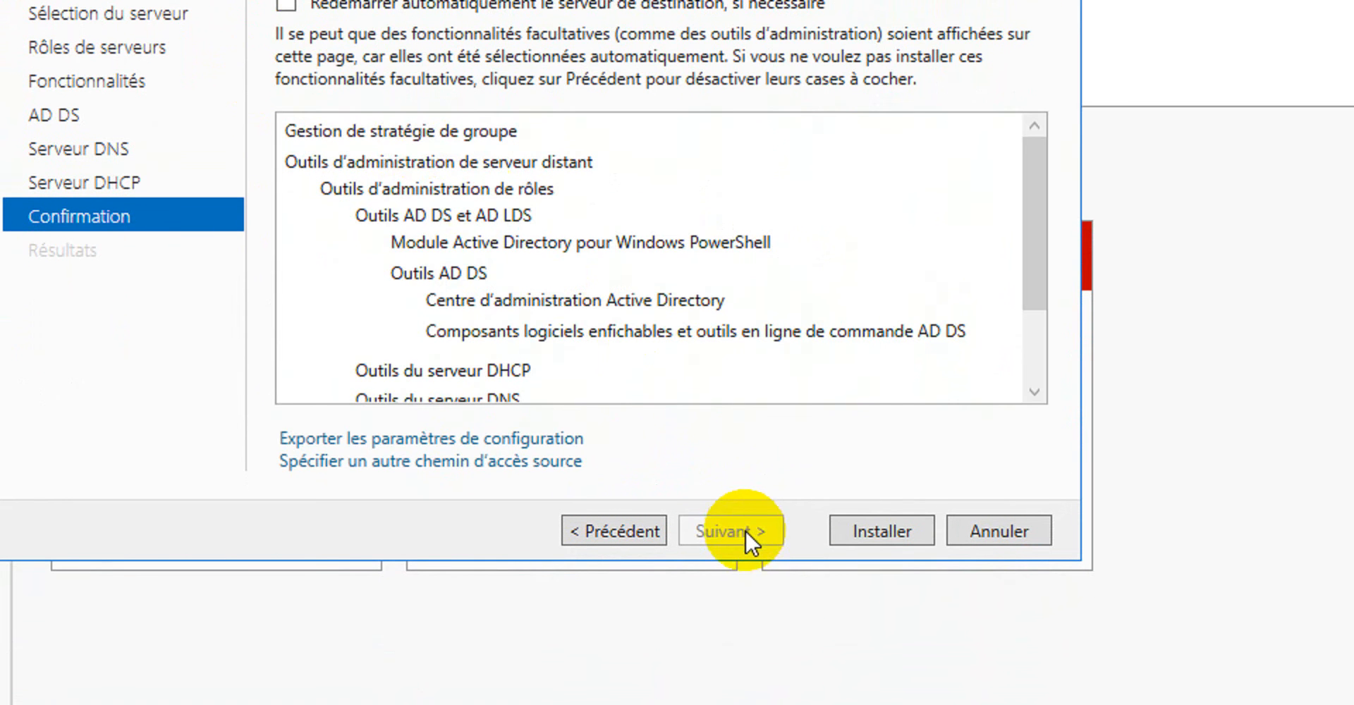
# Install the selected roles on Server2 with automatic restart allowed, and close the wizard.
pyautogui.click(304, 134)
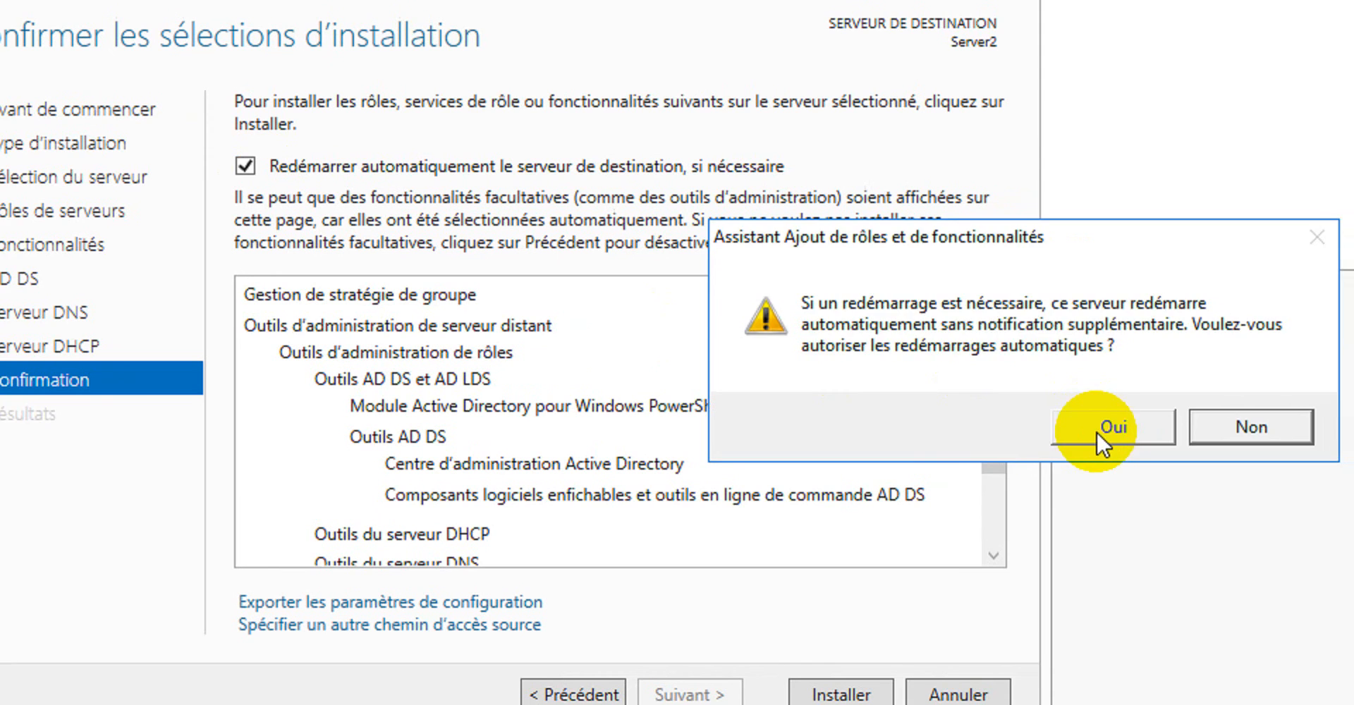
pyautogui.click(1100, 429)
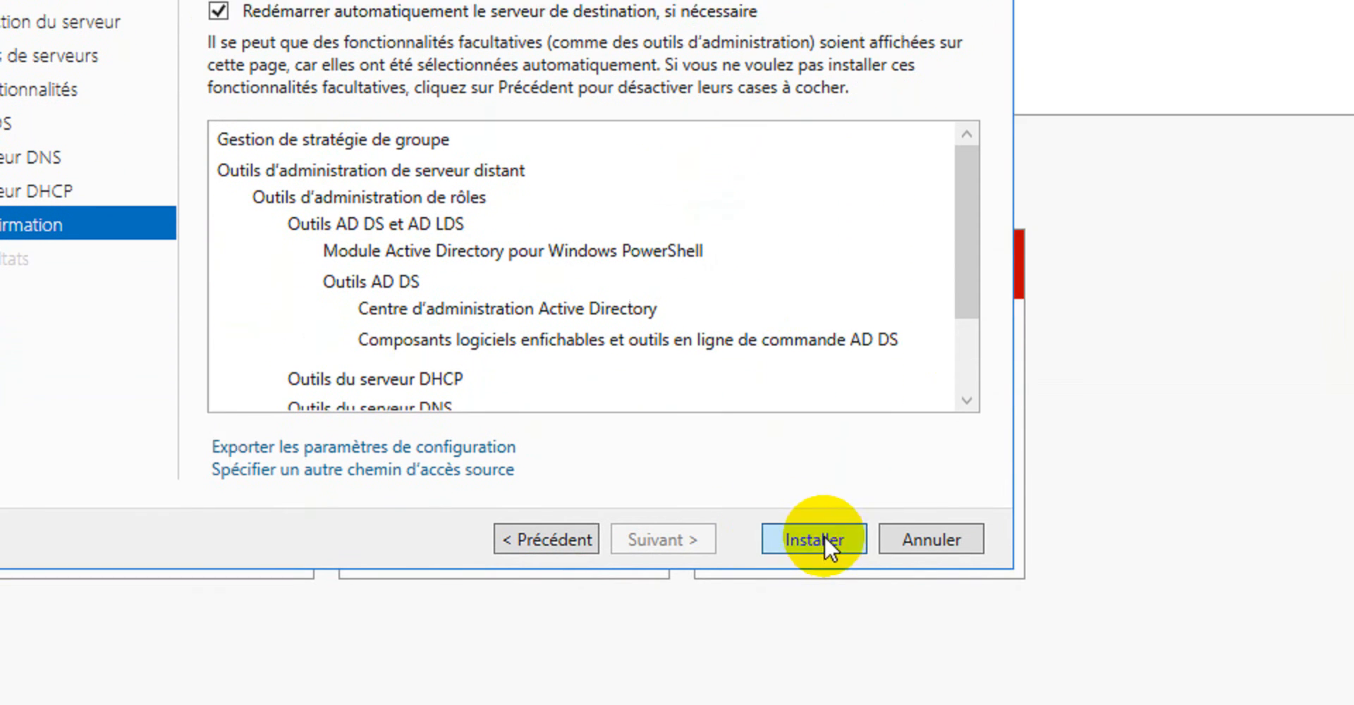
pyautogui.click(818, 568)
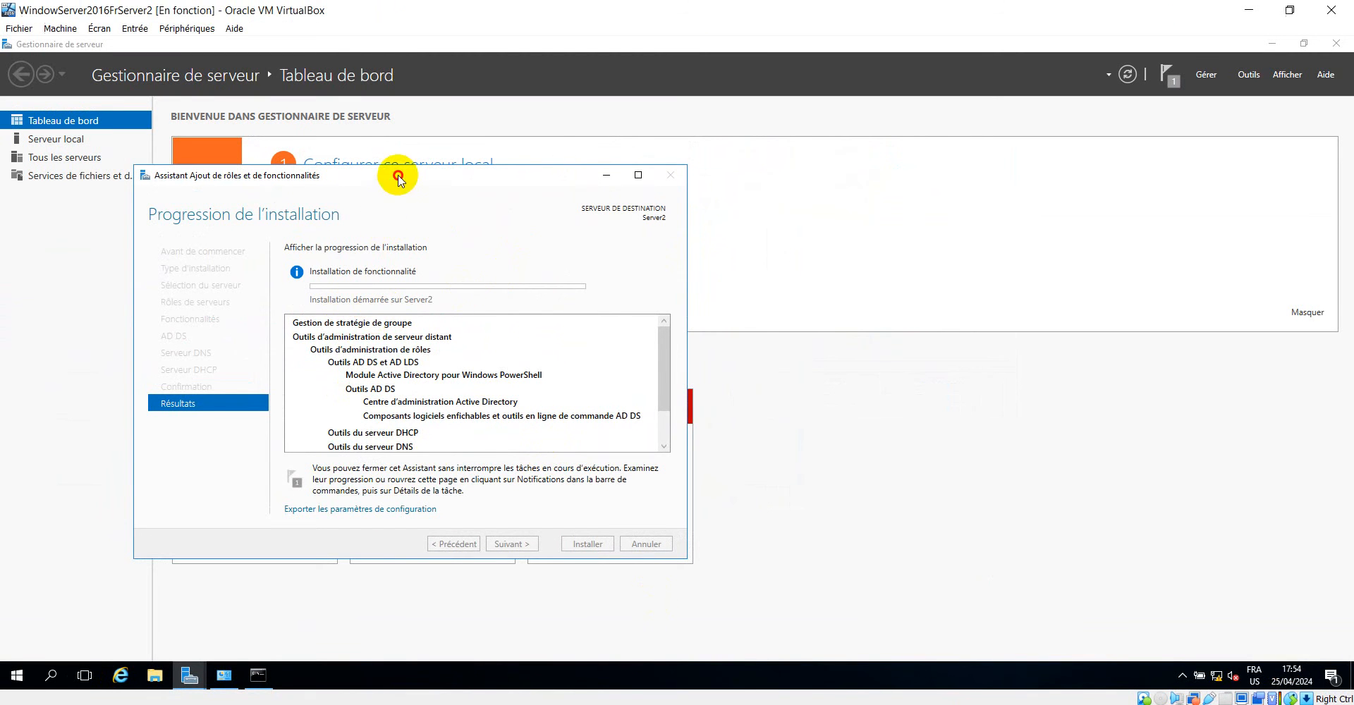
pyautogui.moveTo(487, 175); pyautogui.dragTo(744, 207)
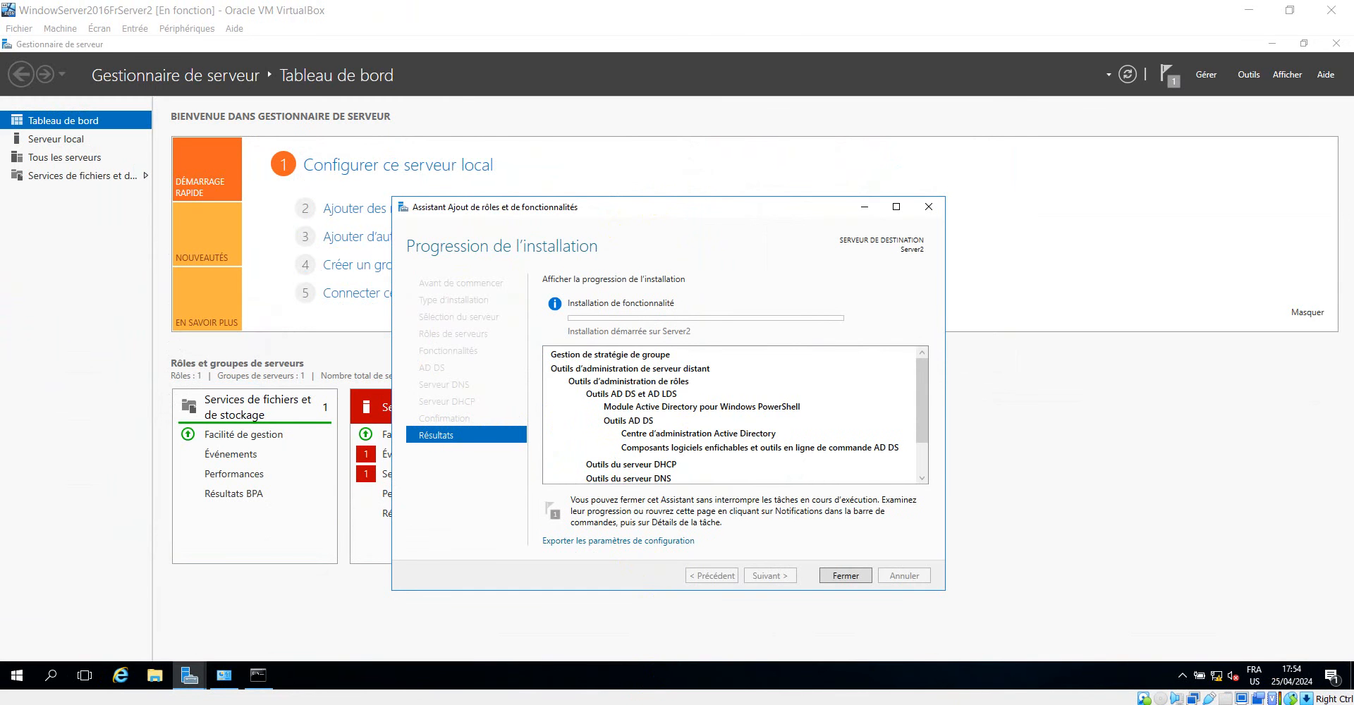
pyautogui.click(846, 576)
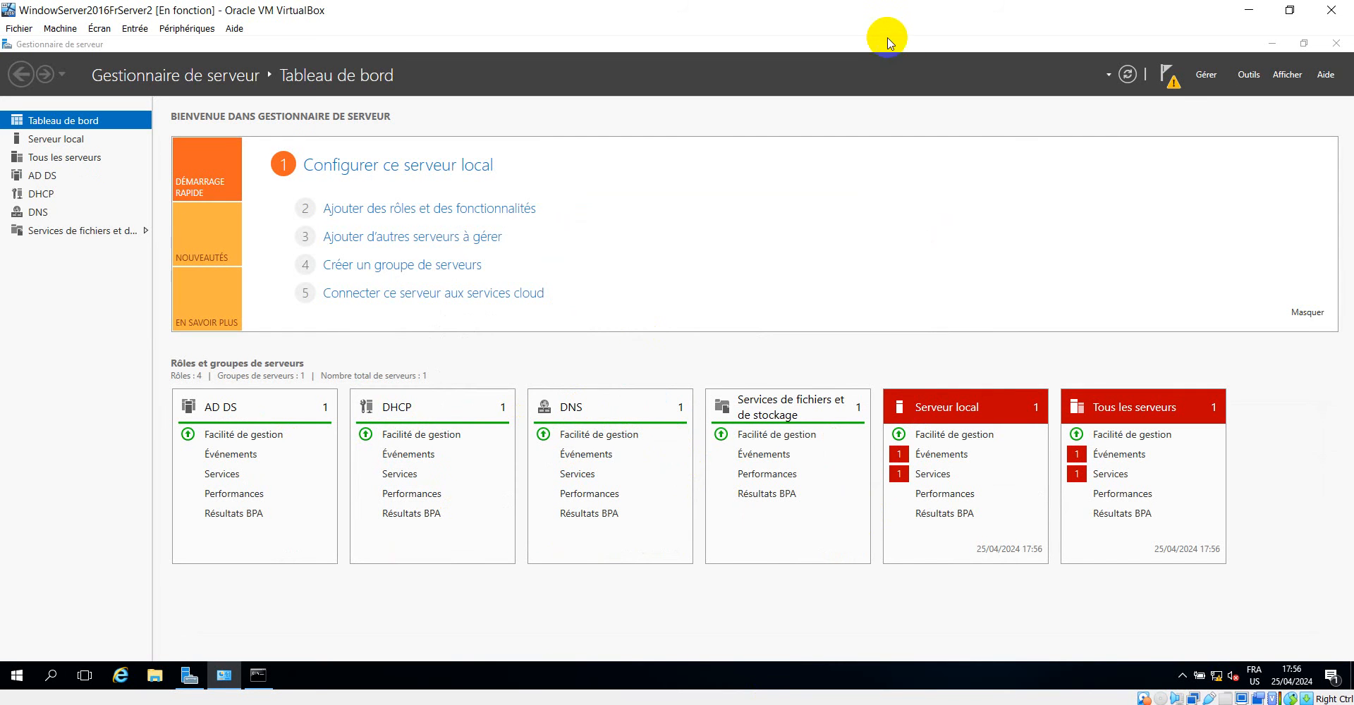
# Start promoting Server2 as a controller in the existing domain learningtech.cd and open the credentials request for selecting the domain.
pyautogui.click(1172, 82)
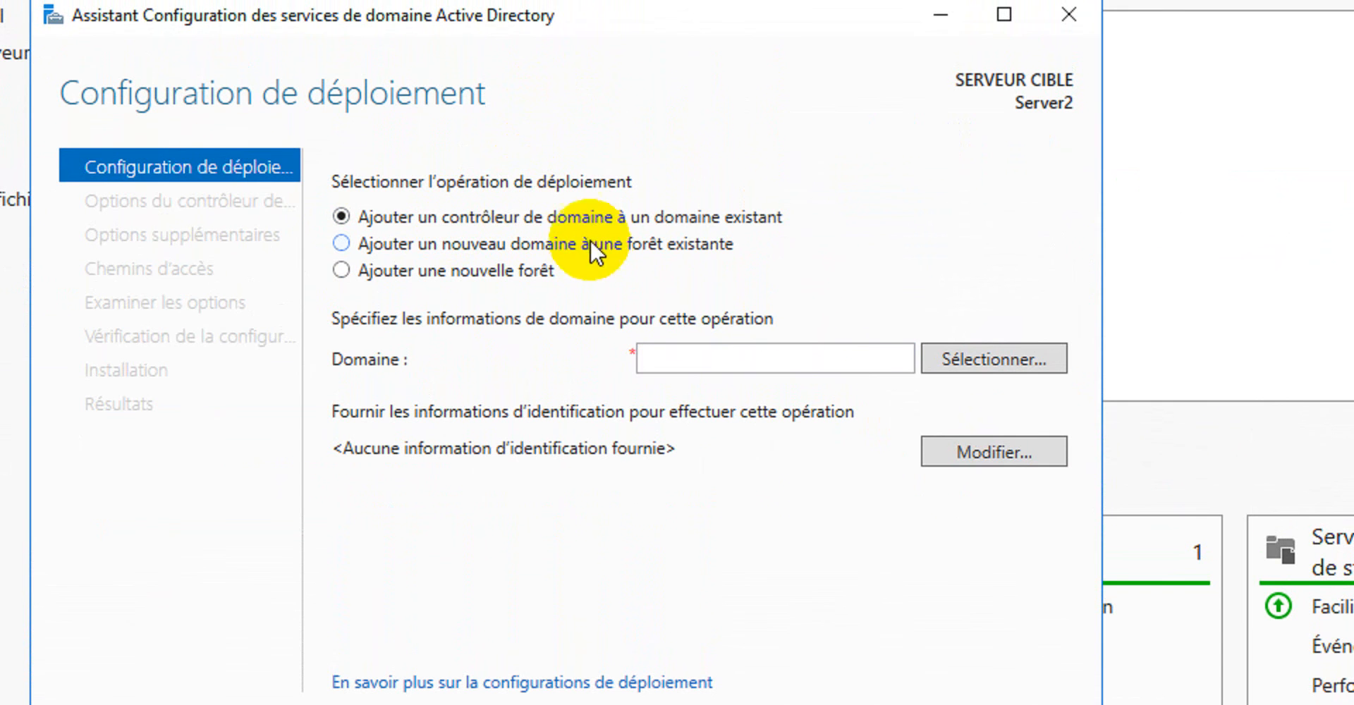
pyautogui.click(674, 357)
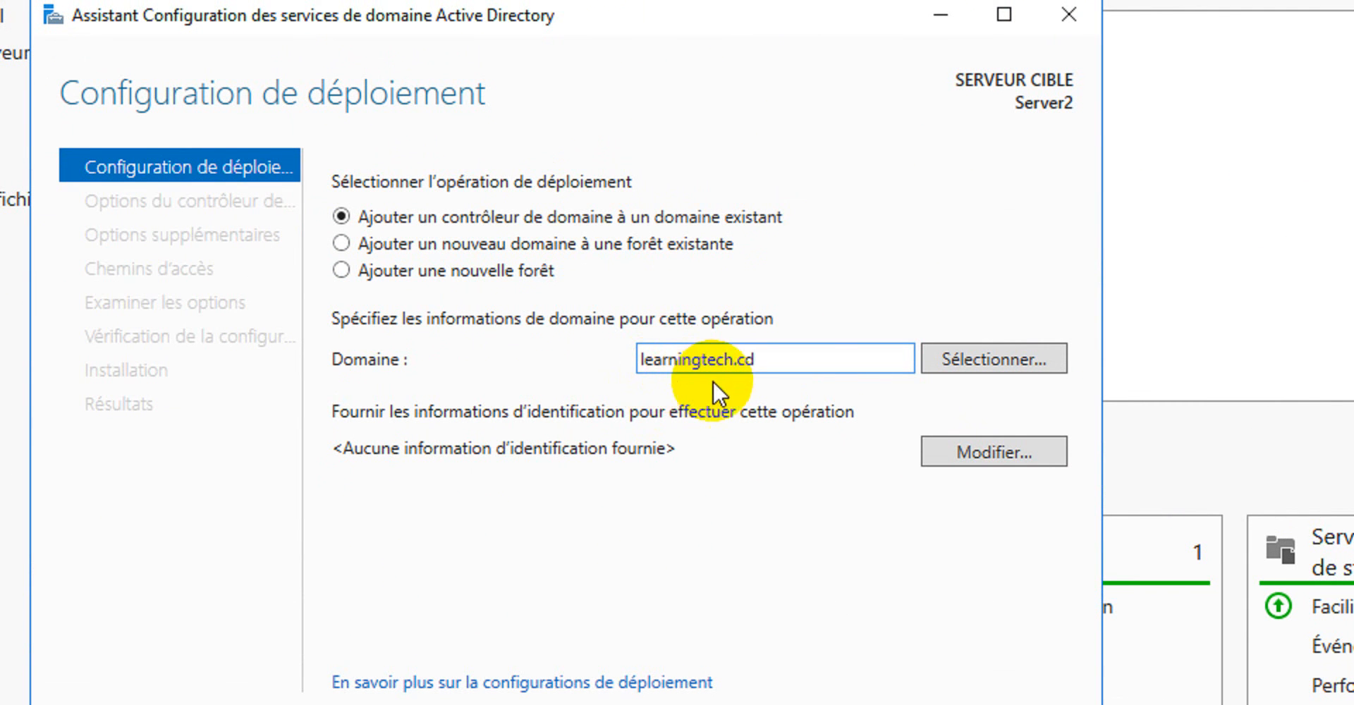
pyautogui.click(974, 361)
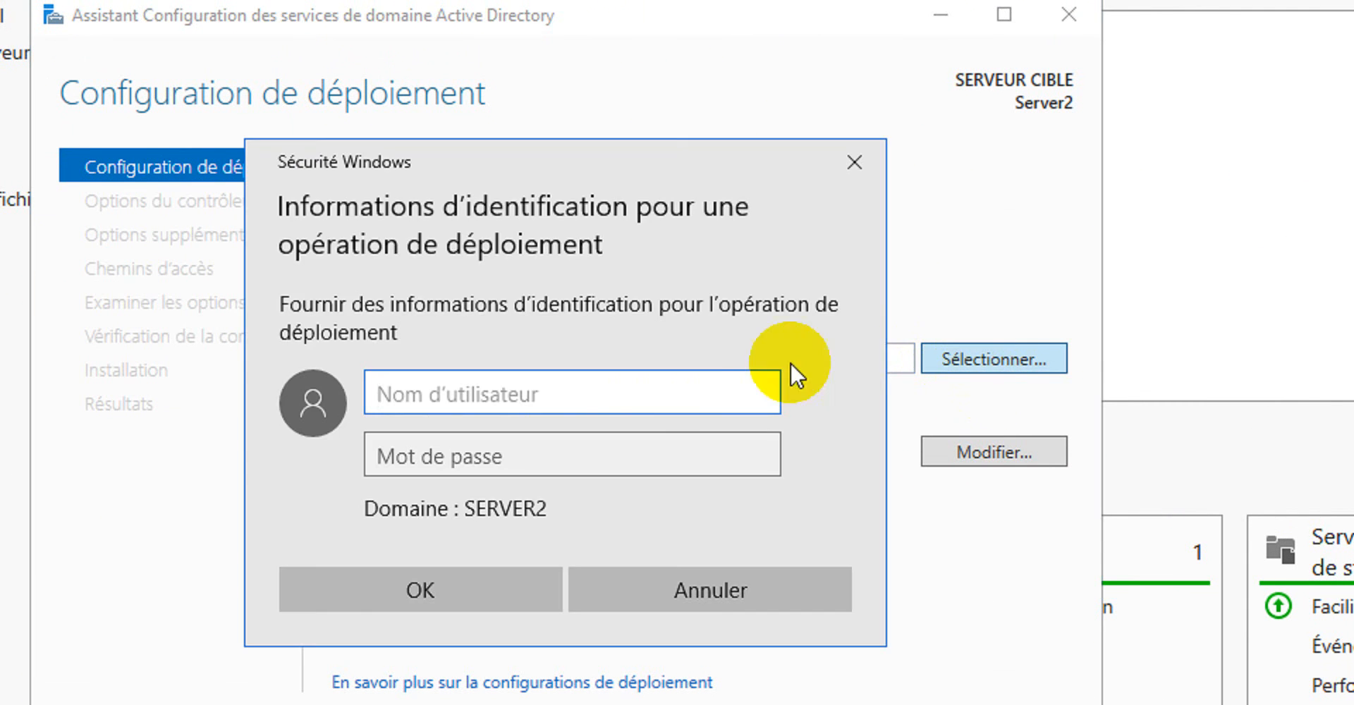
# Enter LEARNINGTECH\Administrateur as the user name for the deployment credentials.
pyautogui.click(611, 399)
pyautogui.write('A')
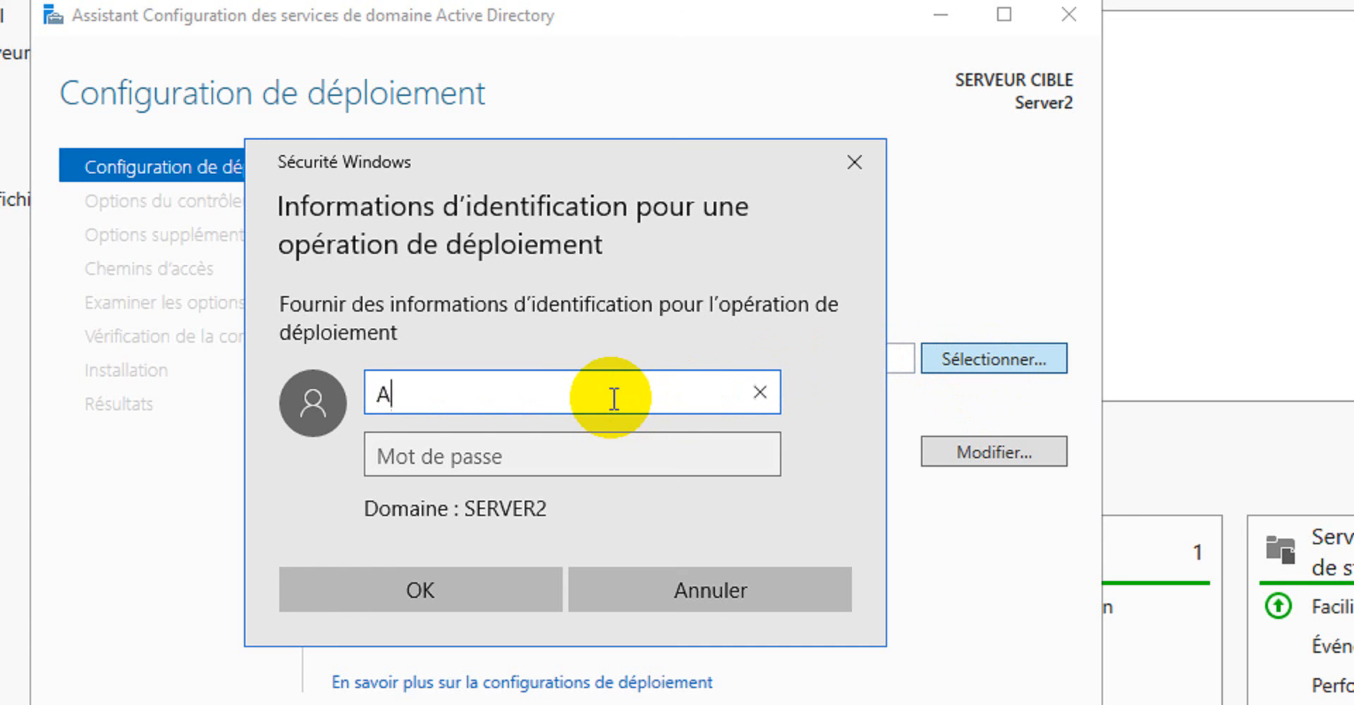
pyautogui.write('dministrateur')
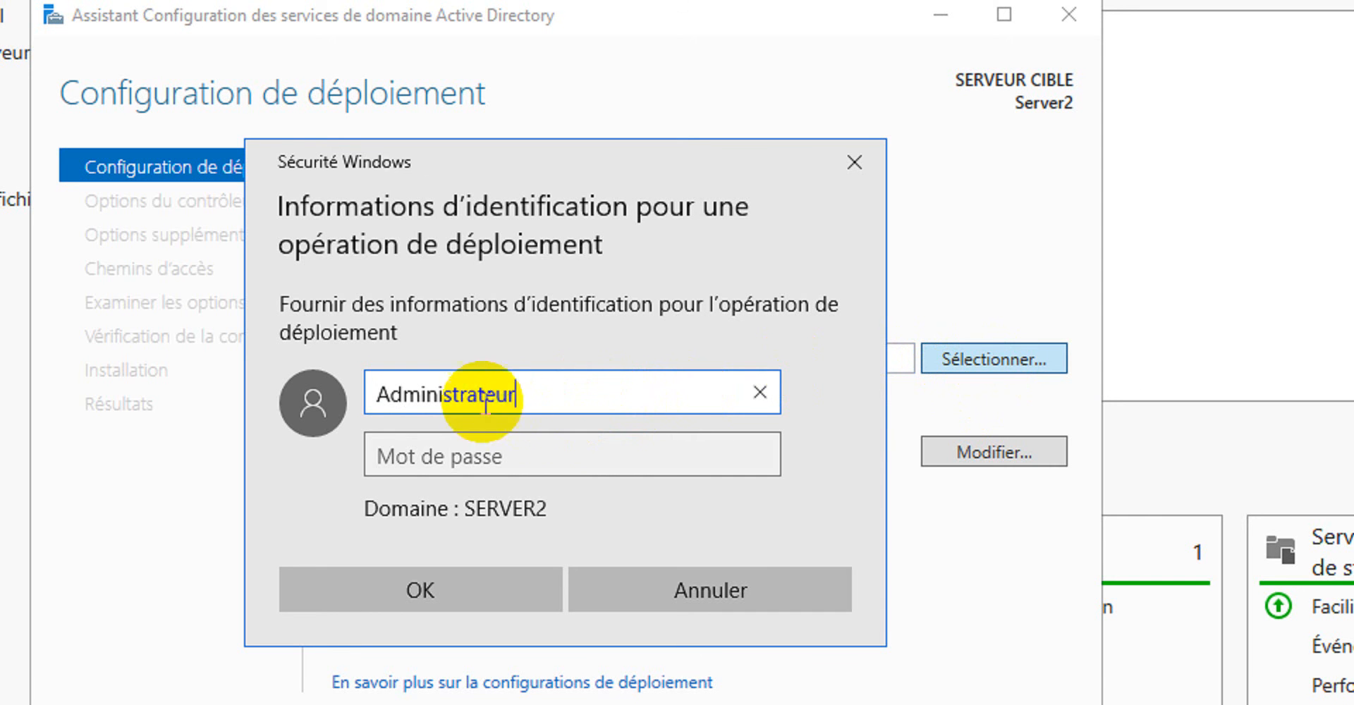
pyautogui.click(510, 452)
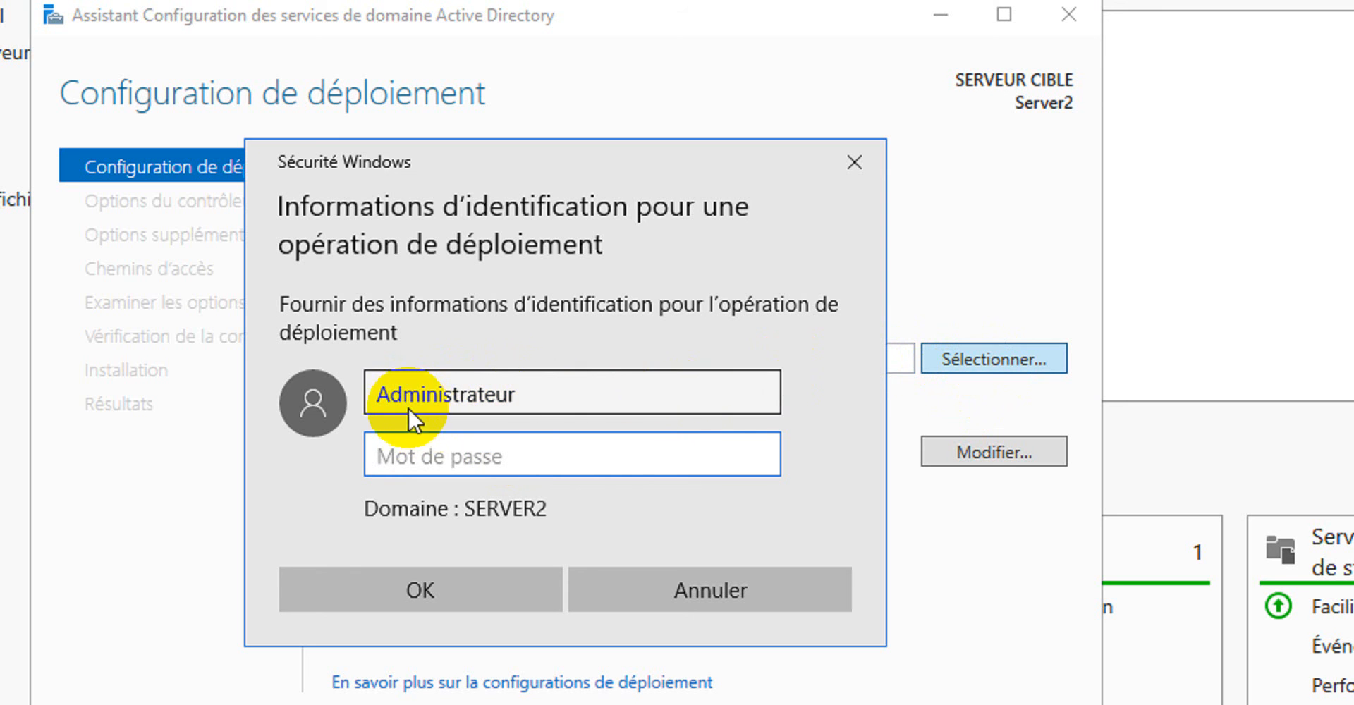
pyautogui.click(373, 393)
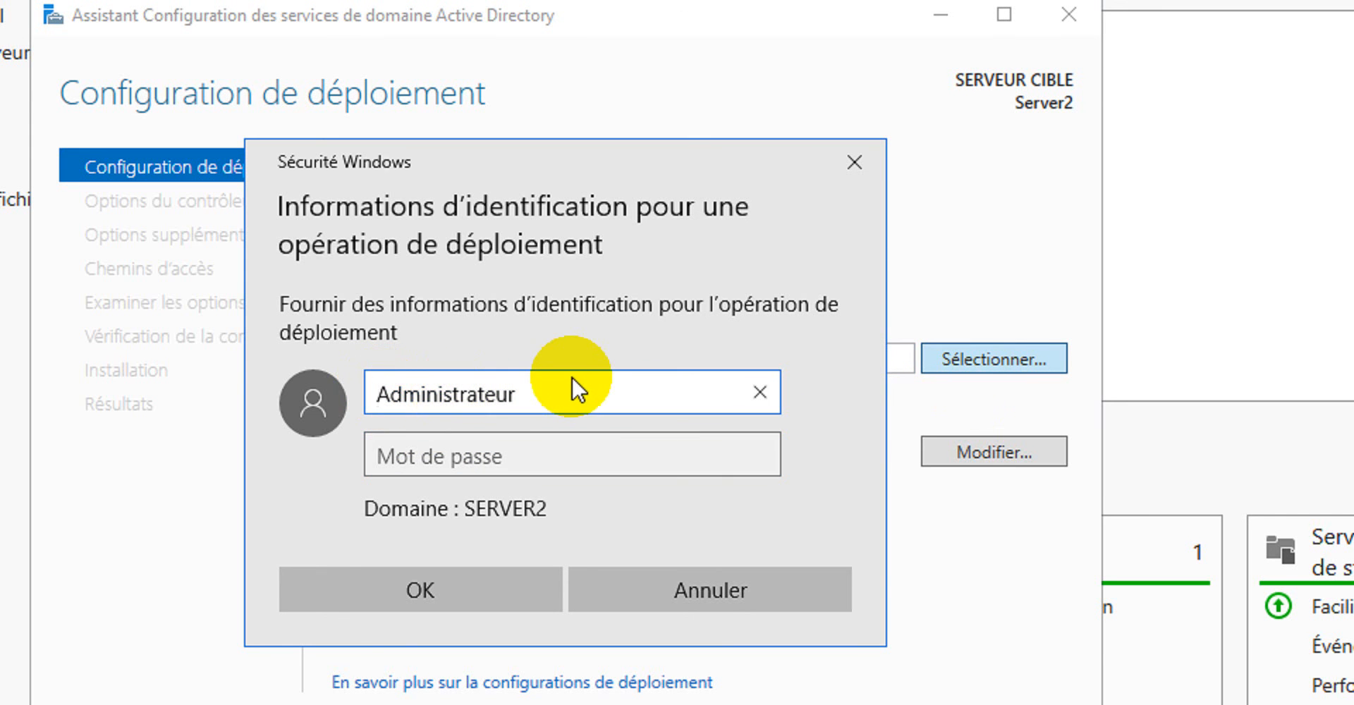
pyautogui.write('LEARN')
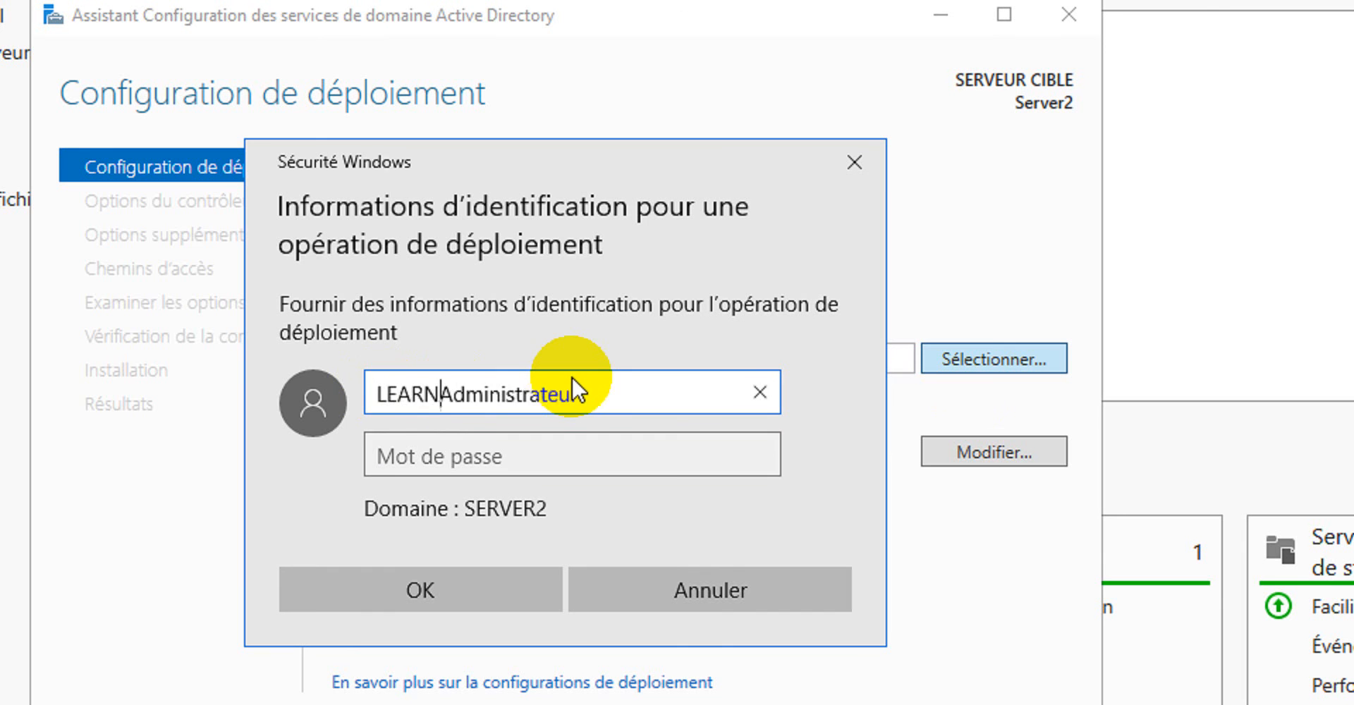
pyautogui.write('INGTEC')
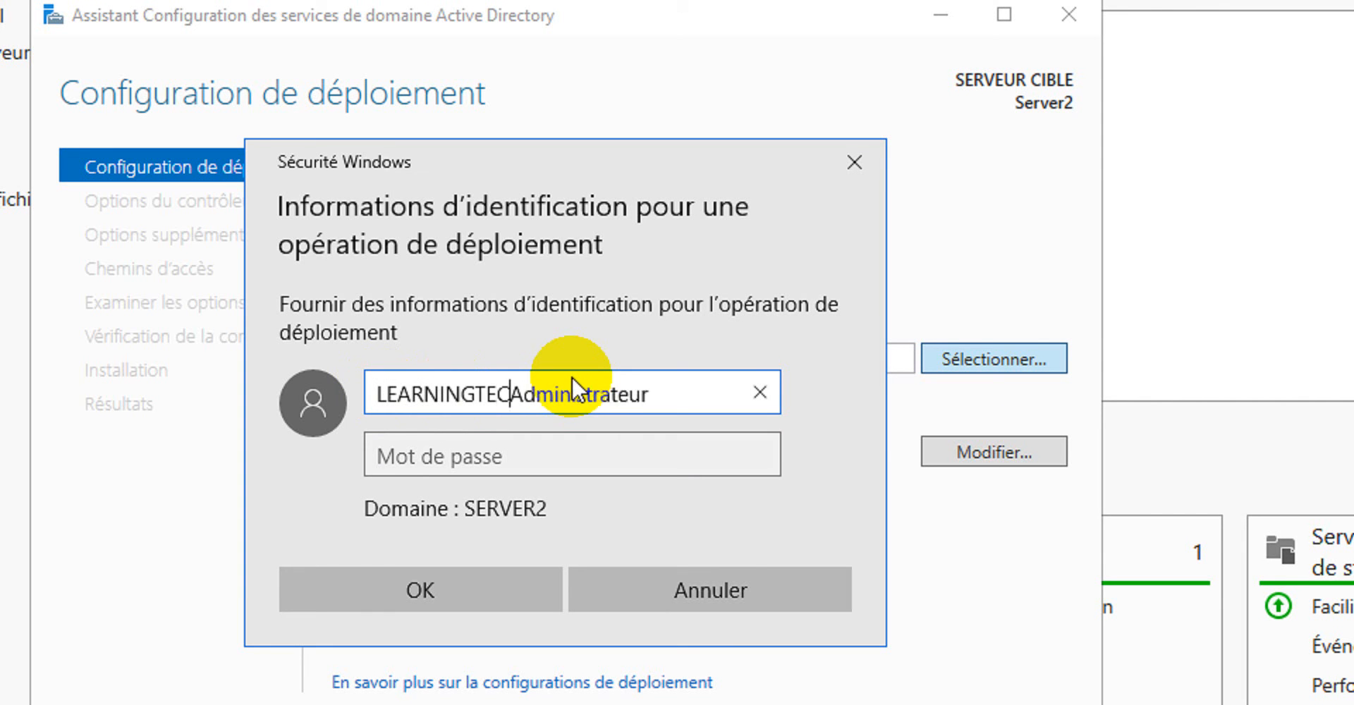
pyautogui.write('H\\')
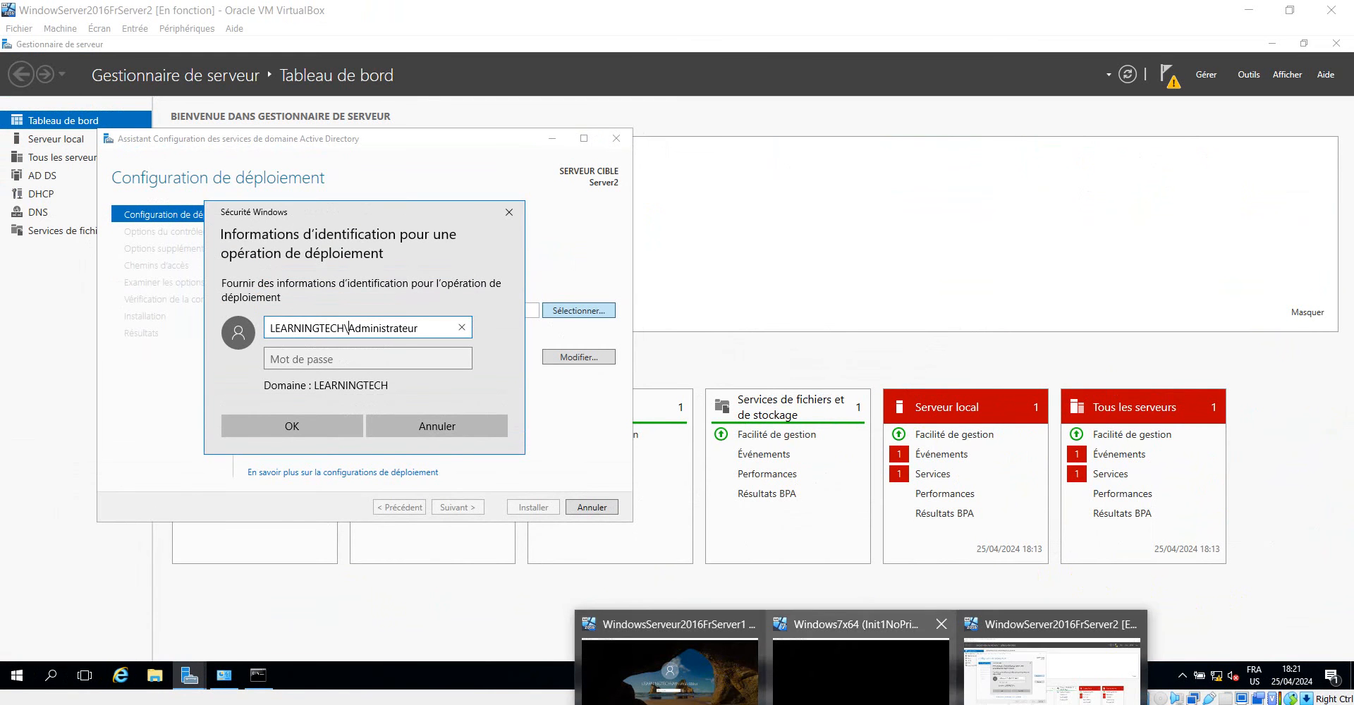
# Check the domain account name on the first server's sign-in screen and return to the second server.
pyautogui.click(716, 697)
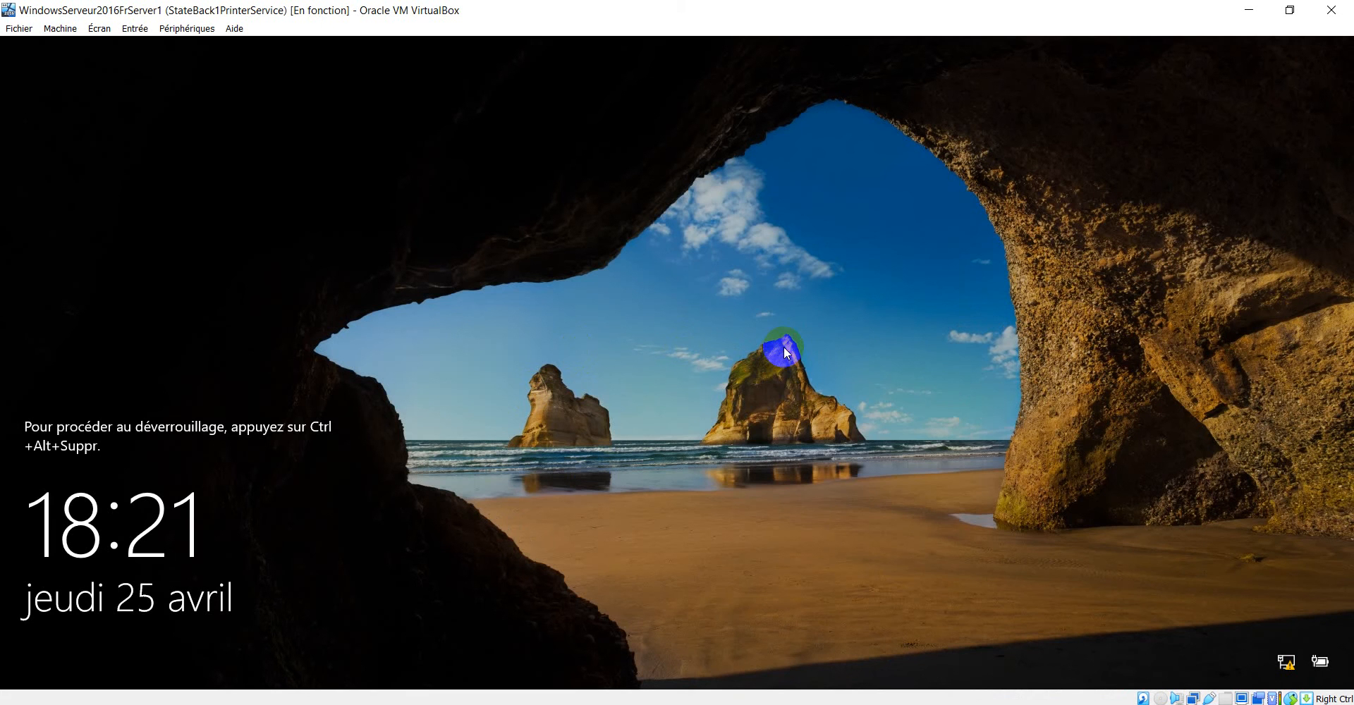
pyautogui.click(784, 345)
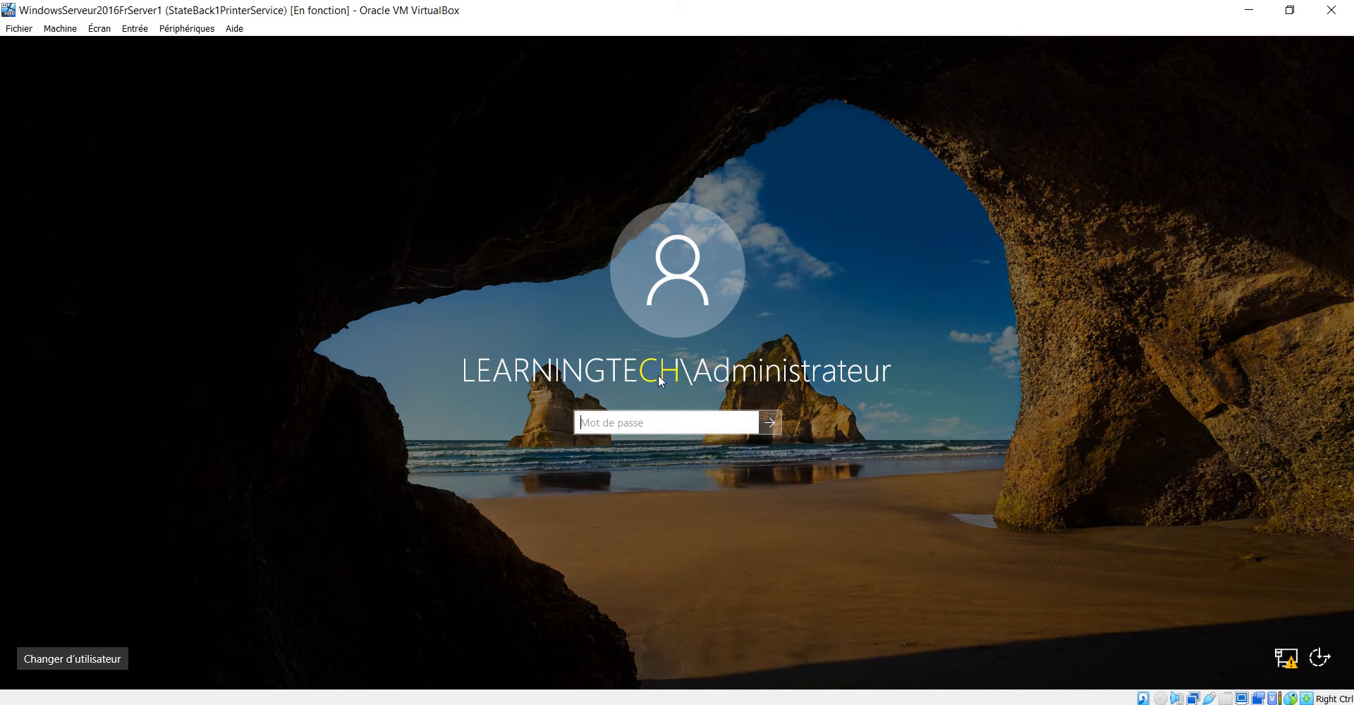
pyautogui.click(546, 383)
pyautogui.moveTo(1051, 698)
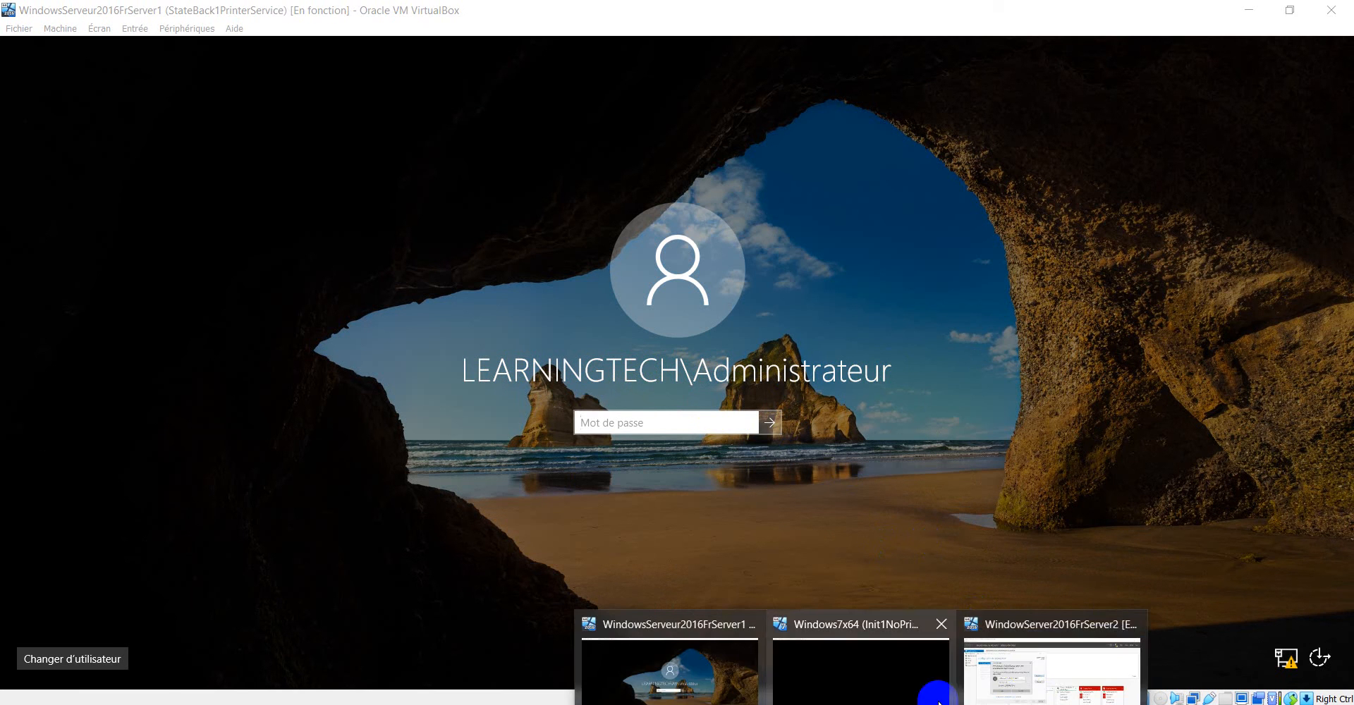
pyautogui.click(1027, 659)
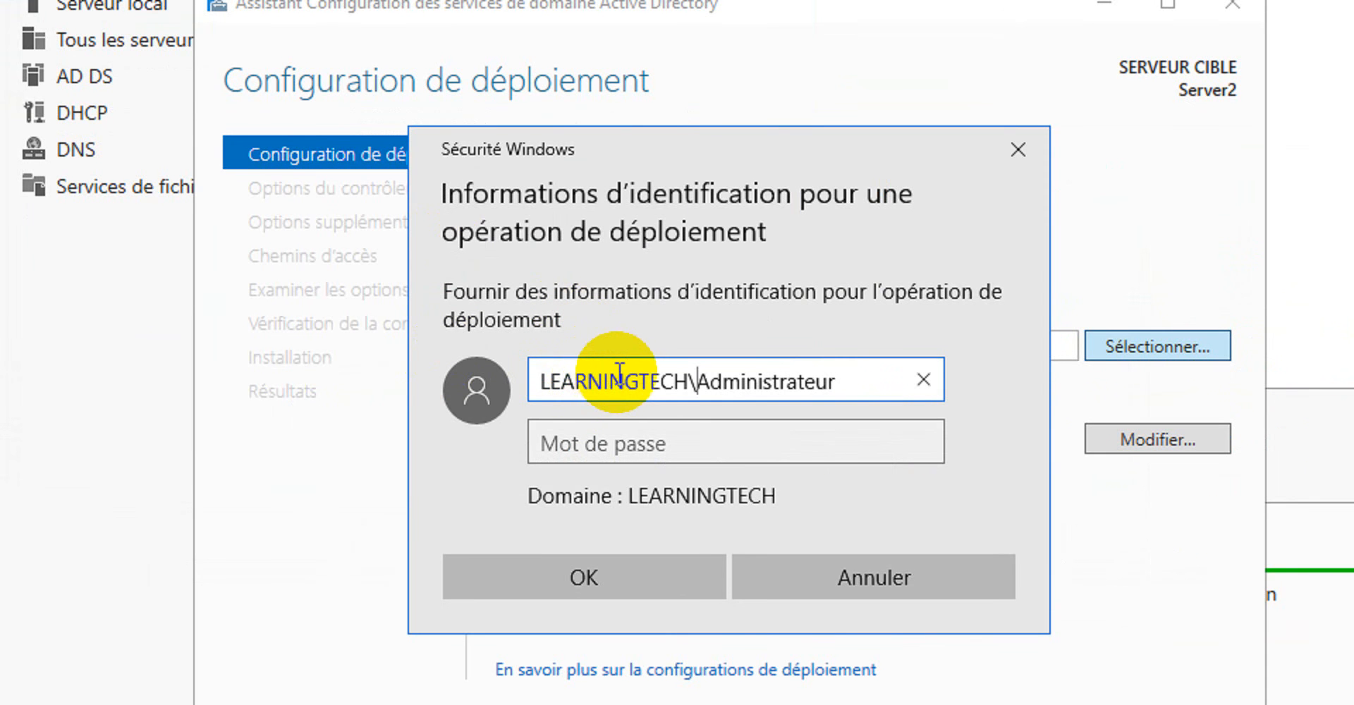
# Enter the domain administrator's account password and submit the deployment credentials.
pyautogui.click(697, 381)
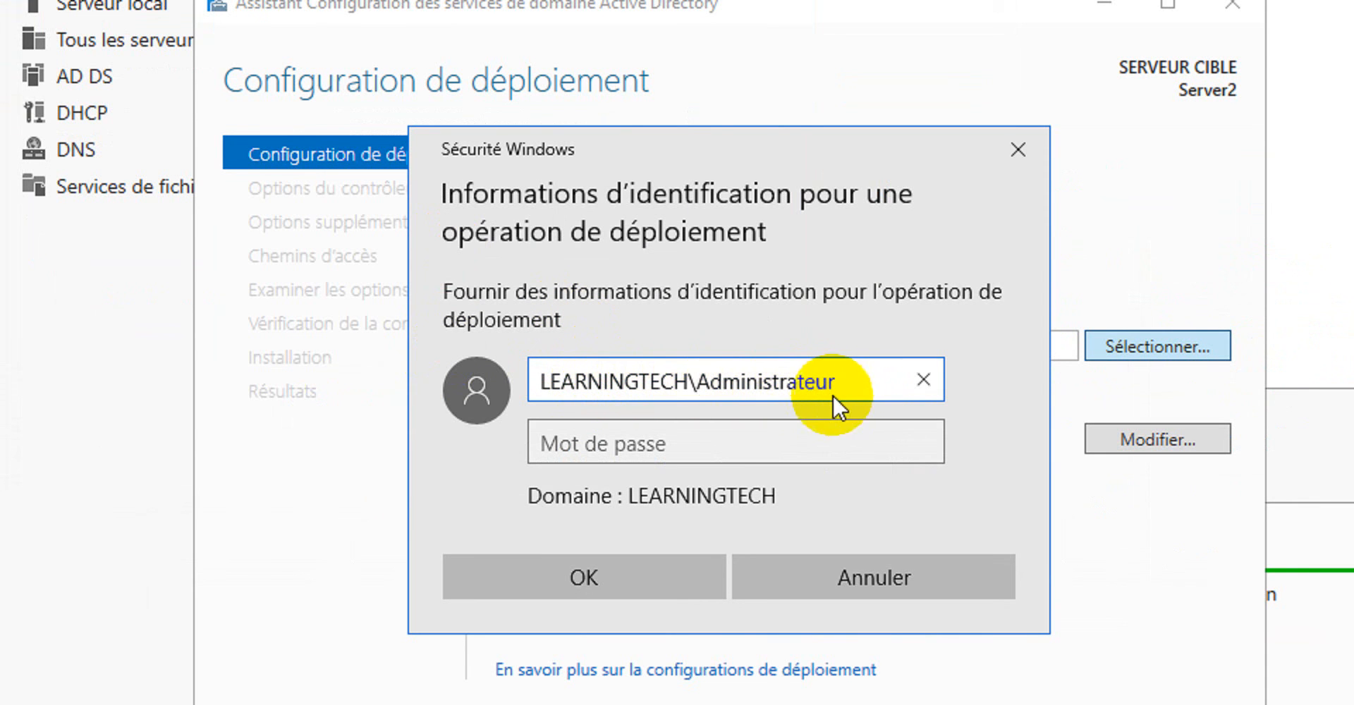
pyautogui.click(727, 446)
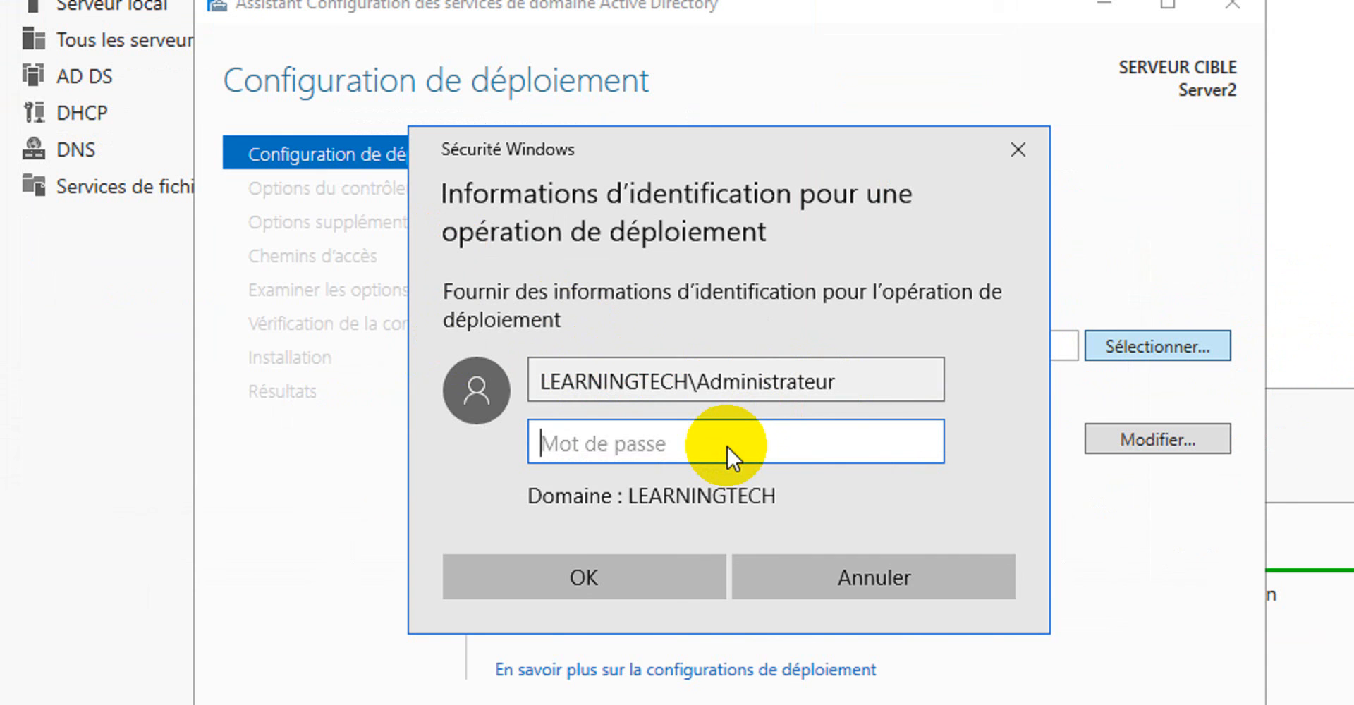
pyautogui.write('••••••')
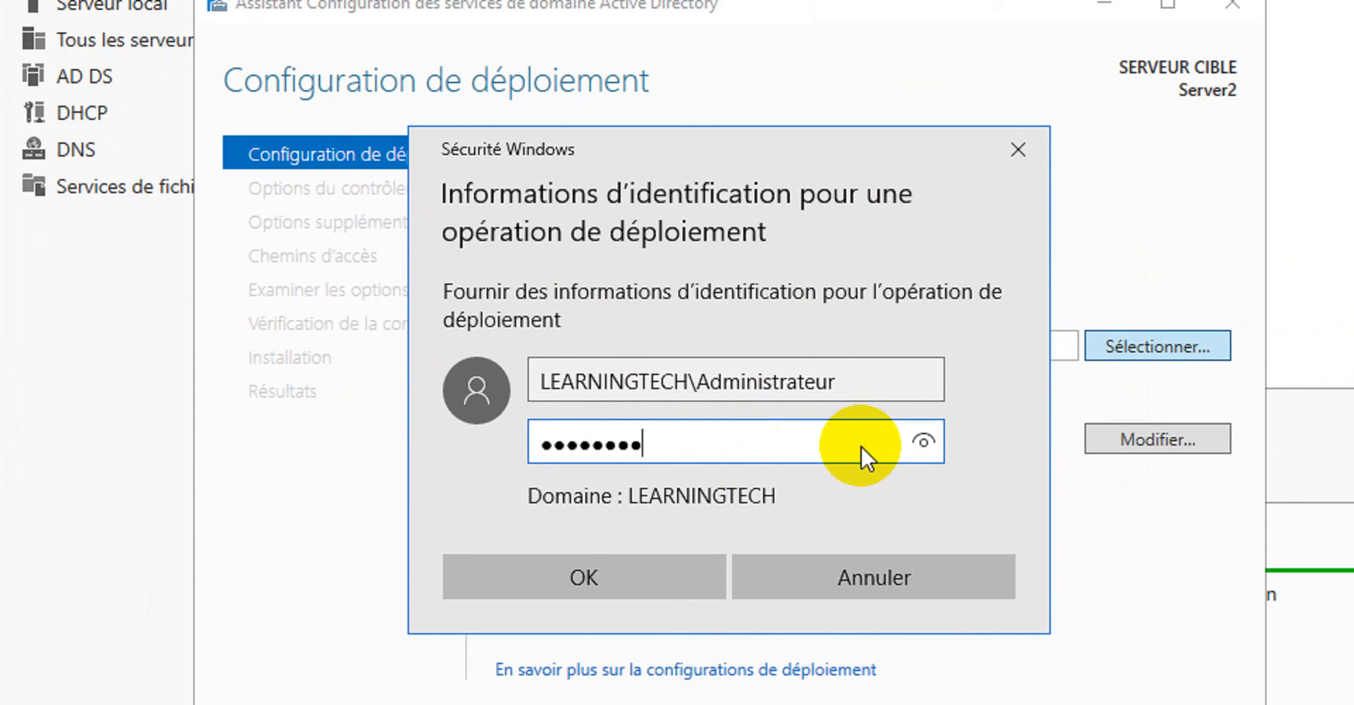
pyautogui.click(917, 445)
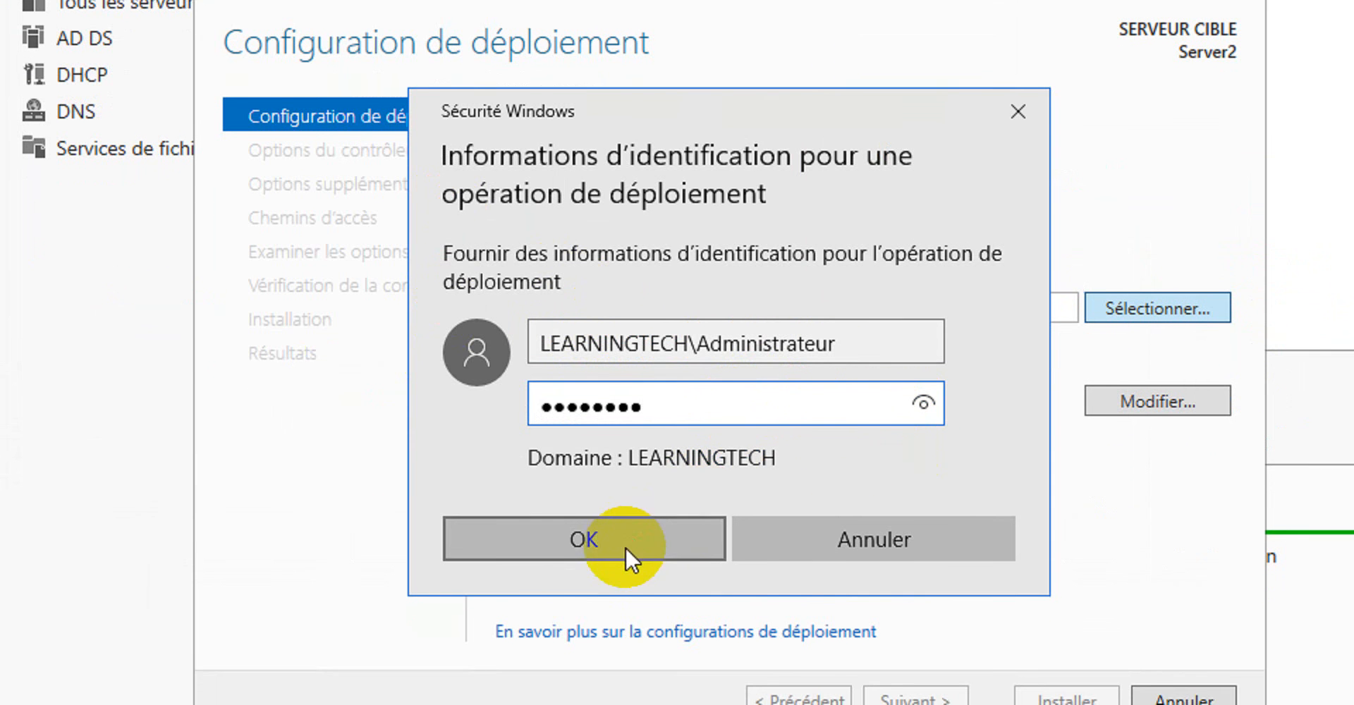
pyautogui.click(624, 547)
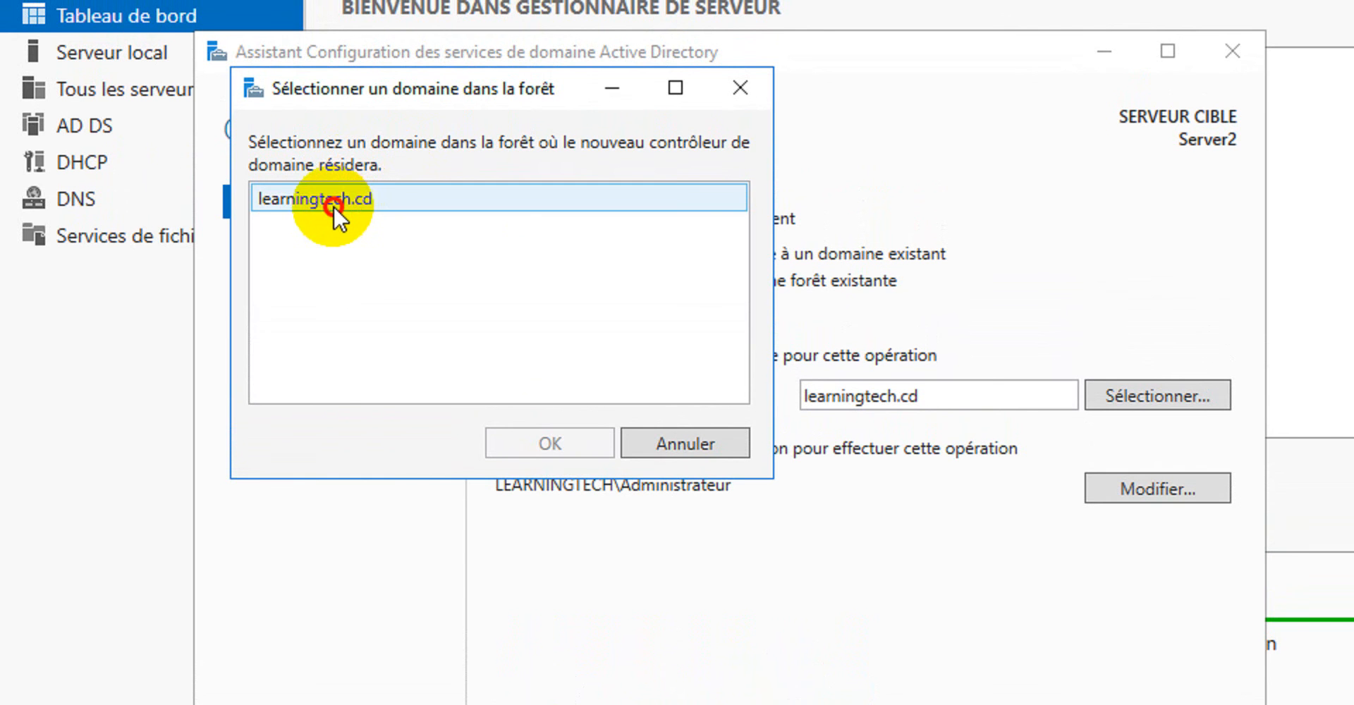
# Select learningtech.cd as the forest domain for the new controller and continue to the domain controller options.
pyautogui.click(334, 205)
pyautogui.click(555, 439)
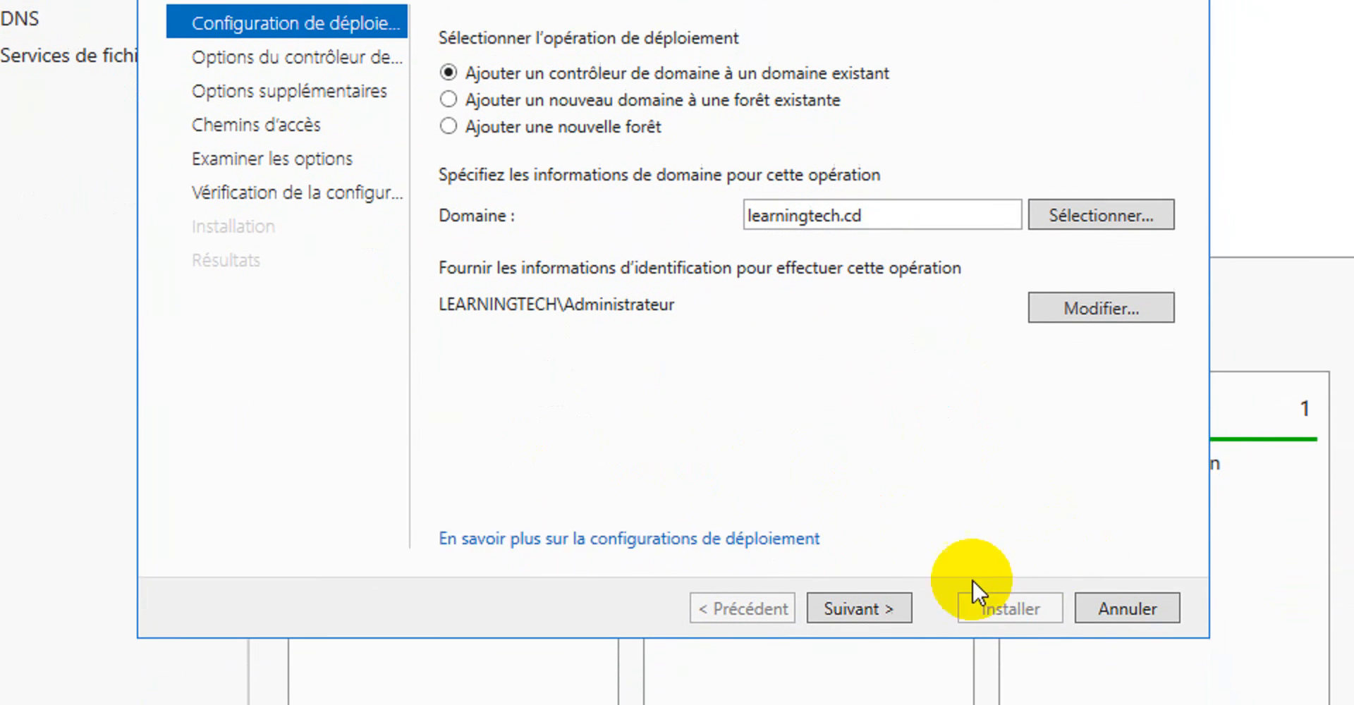
pyautogui.click(870, 608)
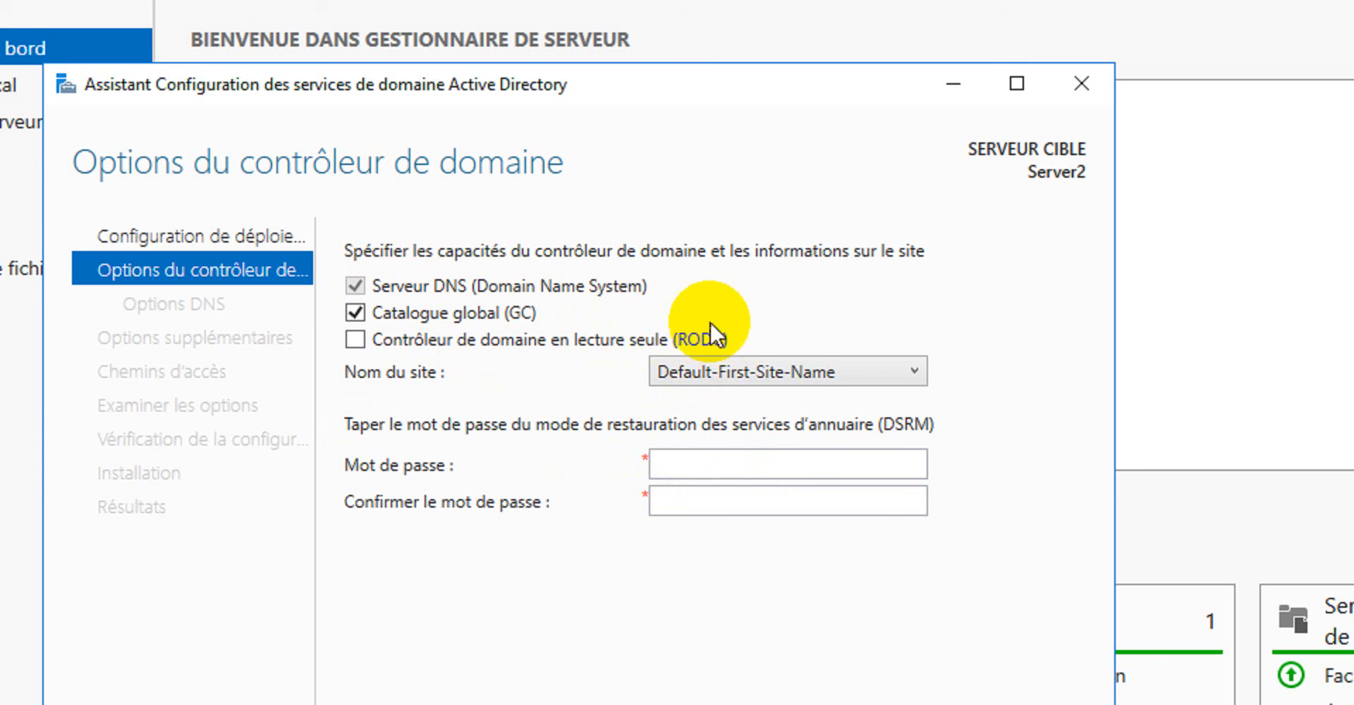
# Keep Default-First-Site-Name as the site, enter and confirm the DSRM password, and continue to the DNS options.
pyautogui.click(806, 371)
pyautogui.click(805, 366)
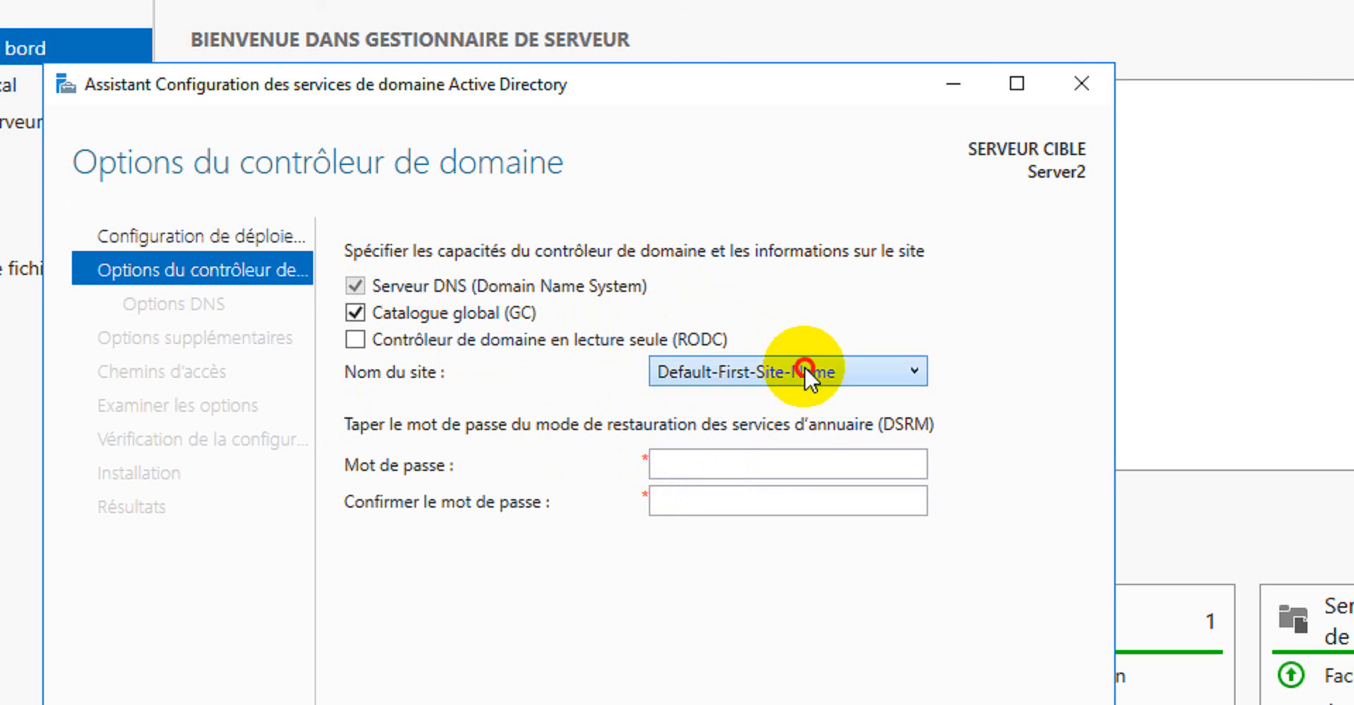
pyautogui.click(687, 465)
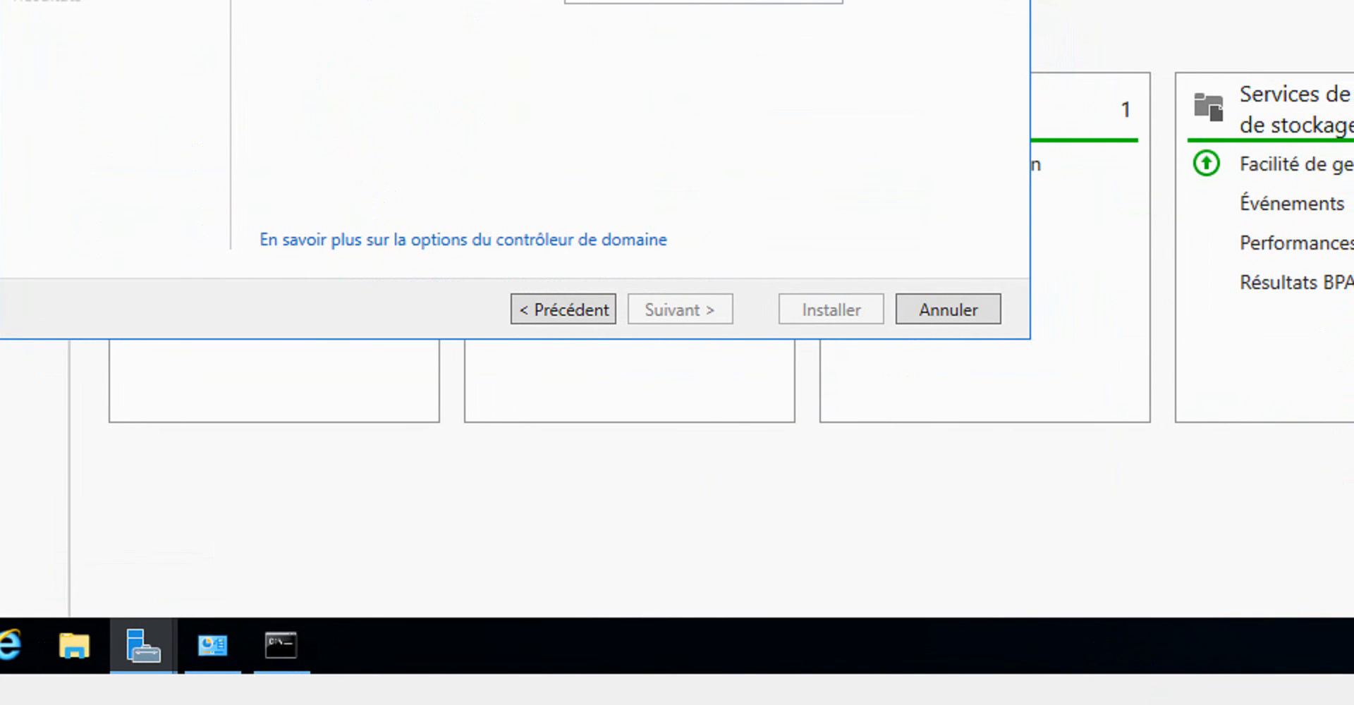
pyautogui.click(598, 170)
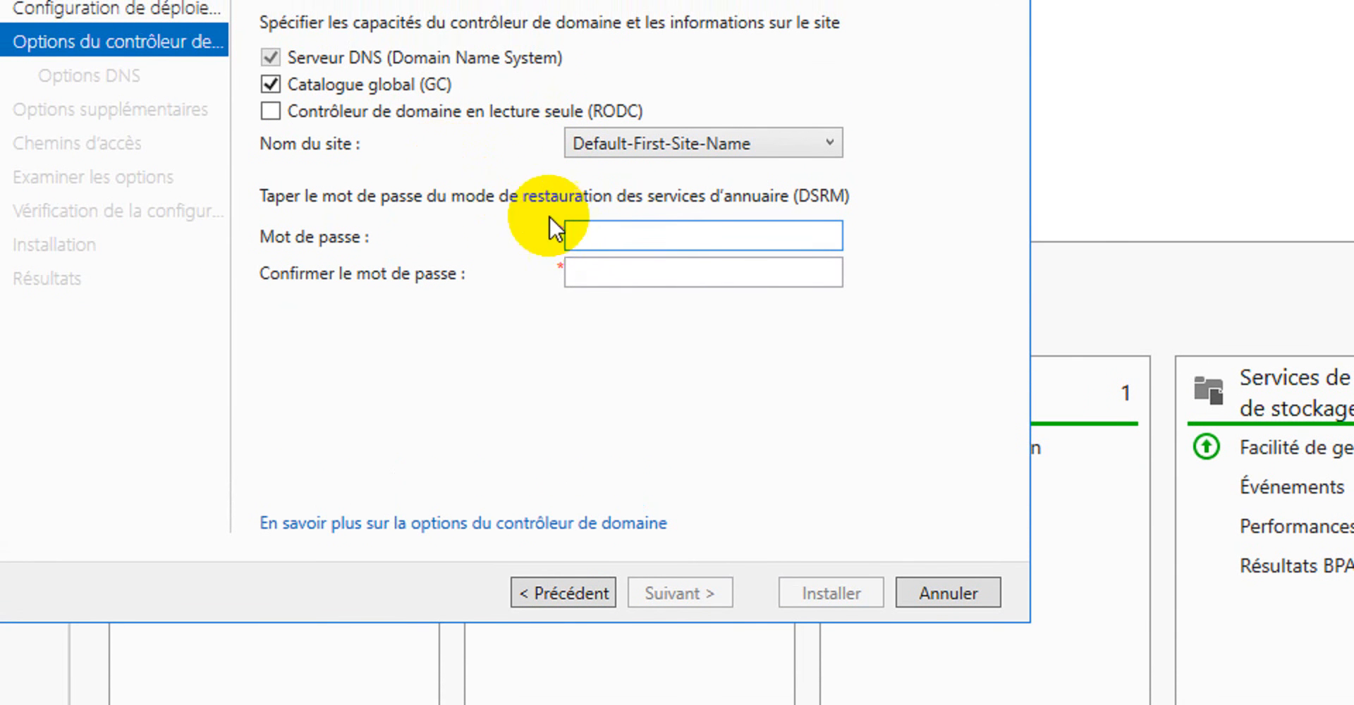
pyautogui.write('P')
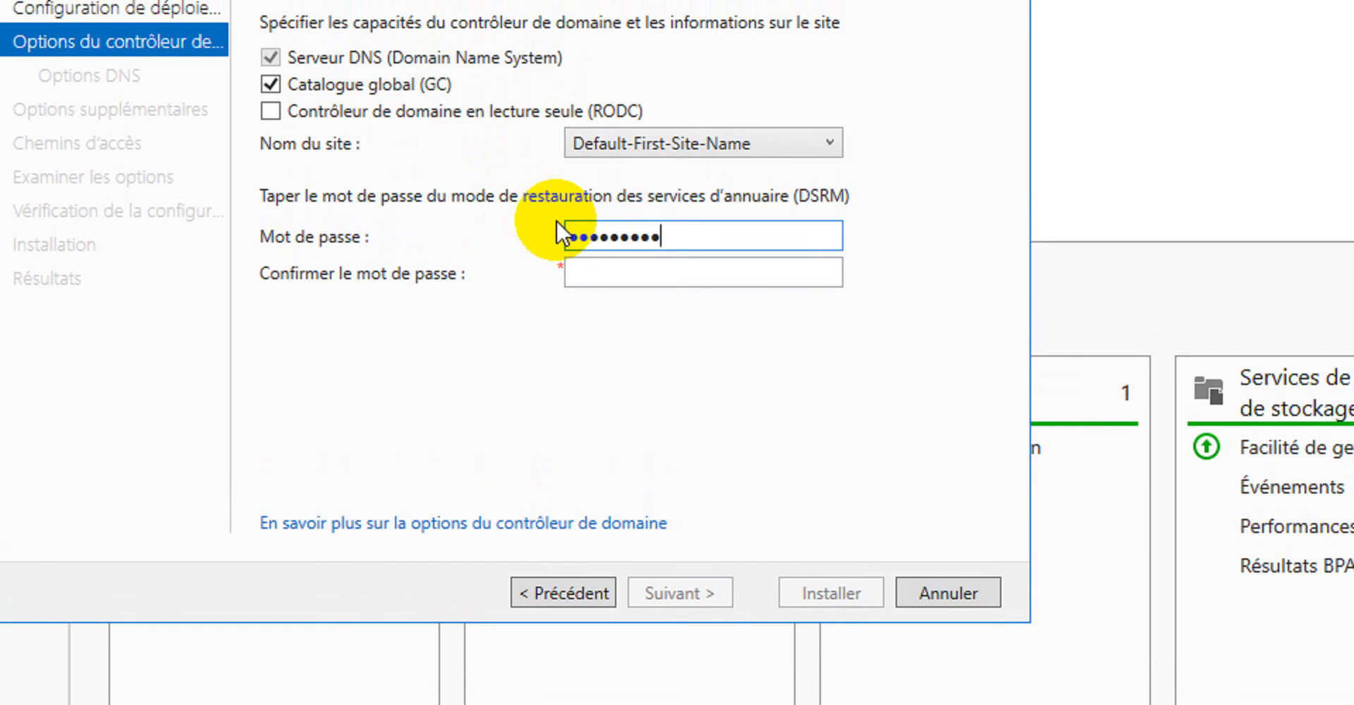
pyautogui.press('Tab')
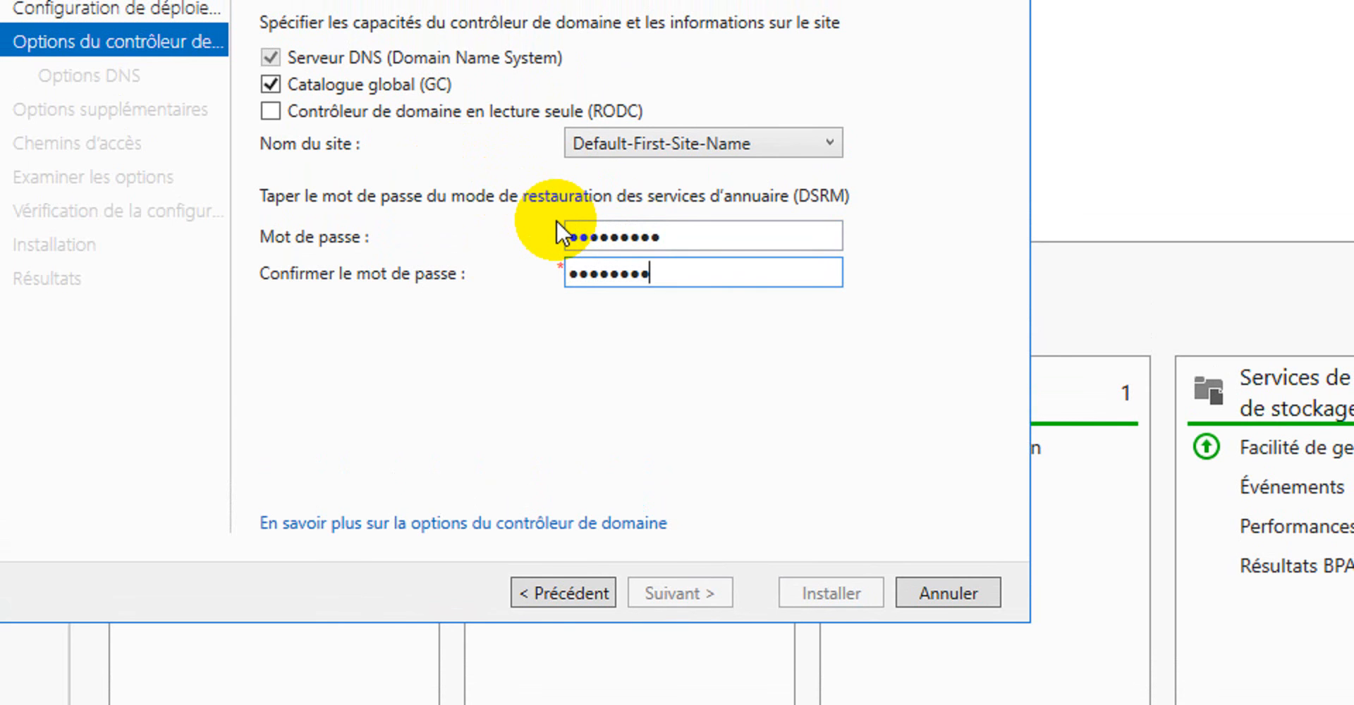
pyautogui.write('•••••••••')
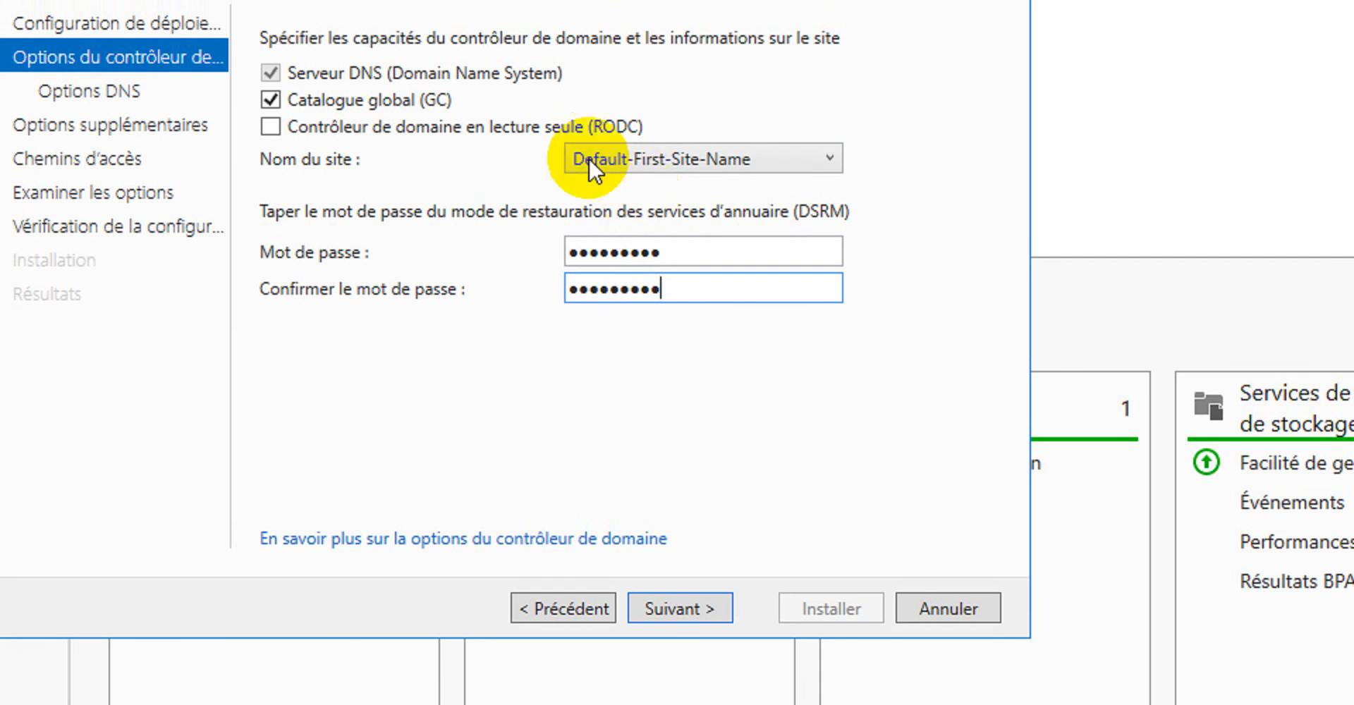
pyautogui.click(680, 607)
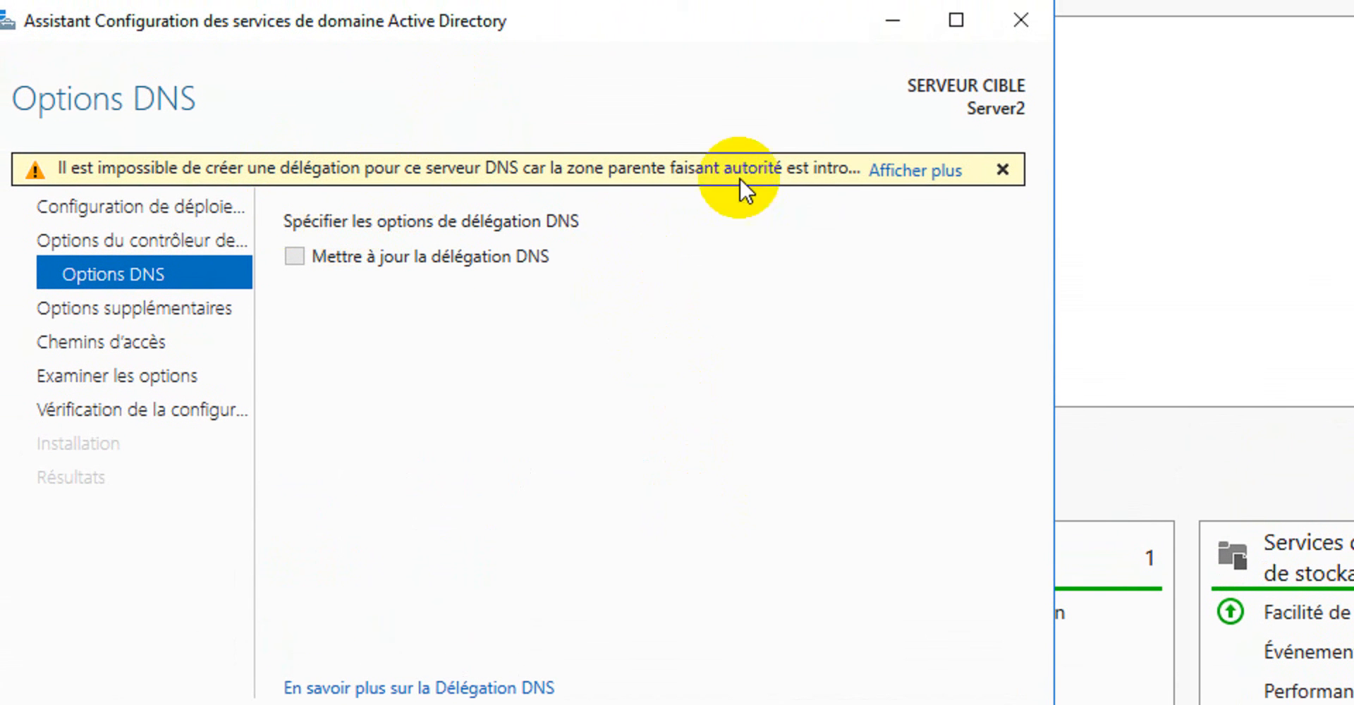
# Read the full DNS delegation warning, close it and continue to the additional options.
pyautogui.click(915, 170)
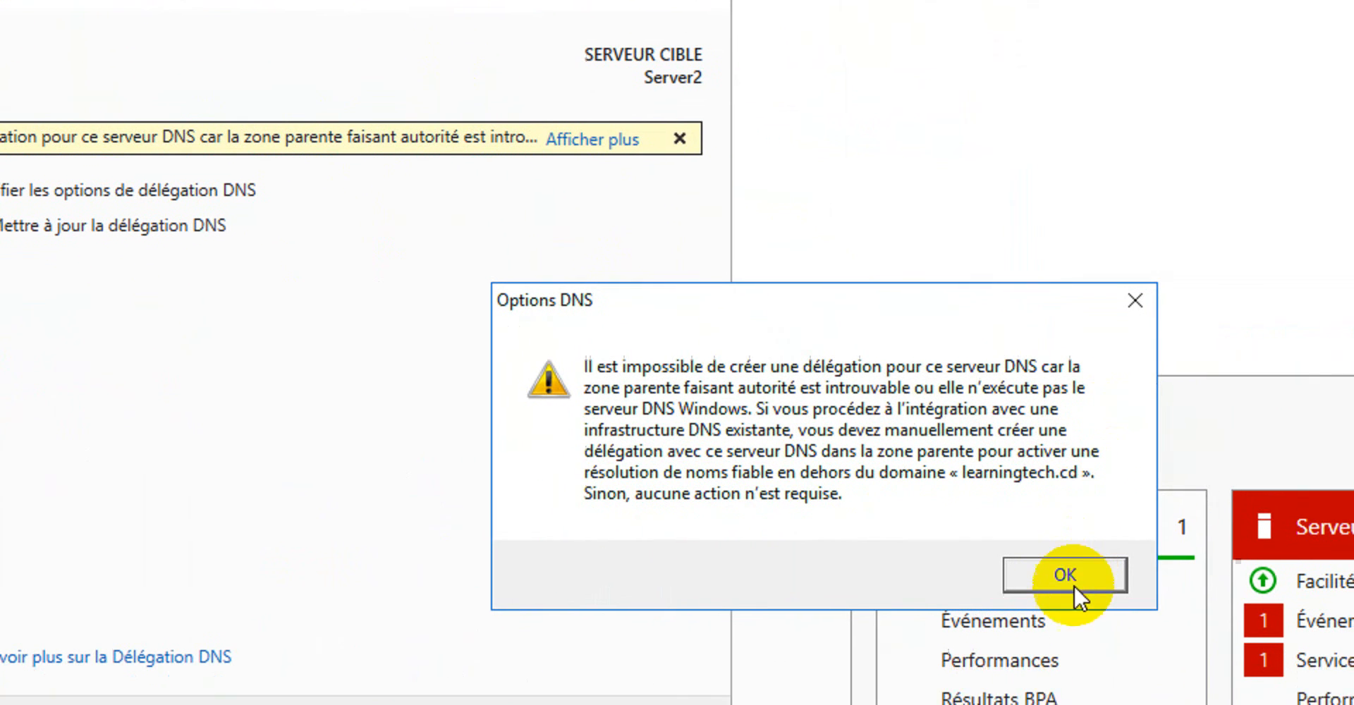
pyautogui.click(1041, 529)
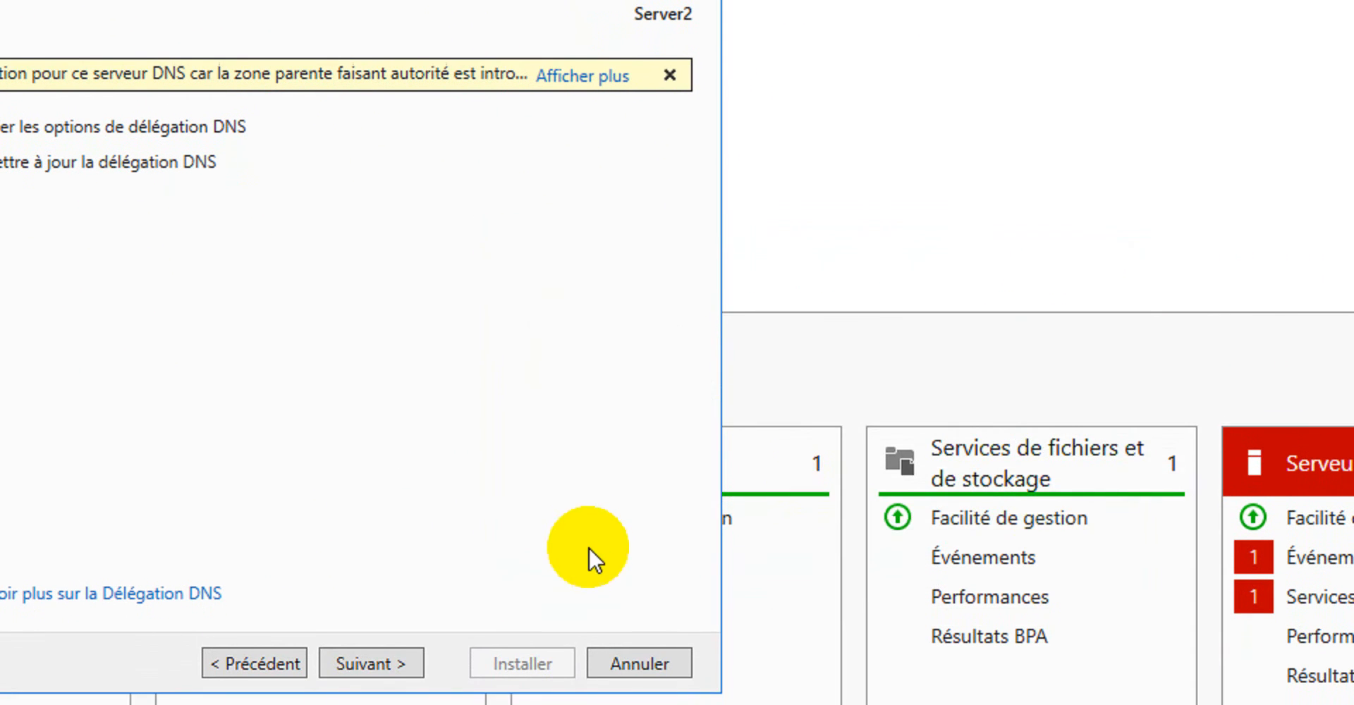
pyautogui.click(365, 556)
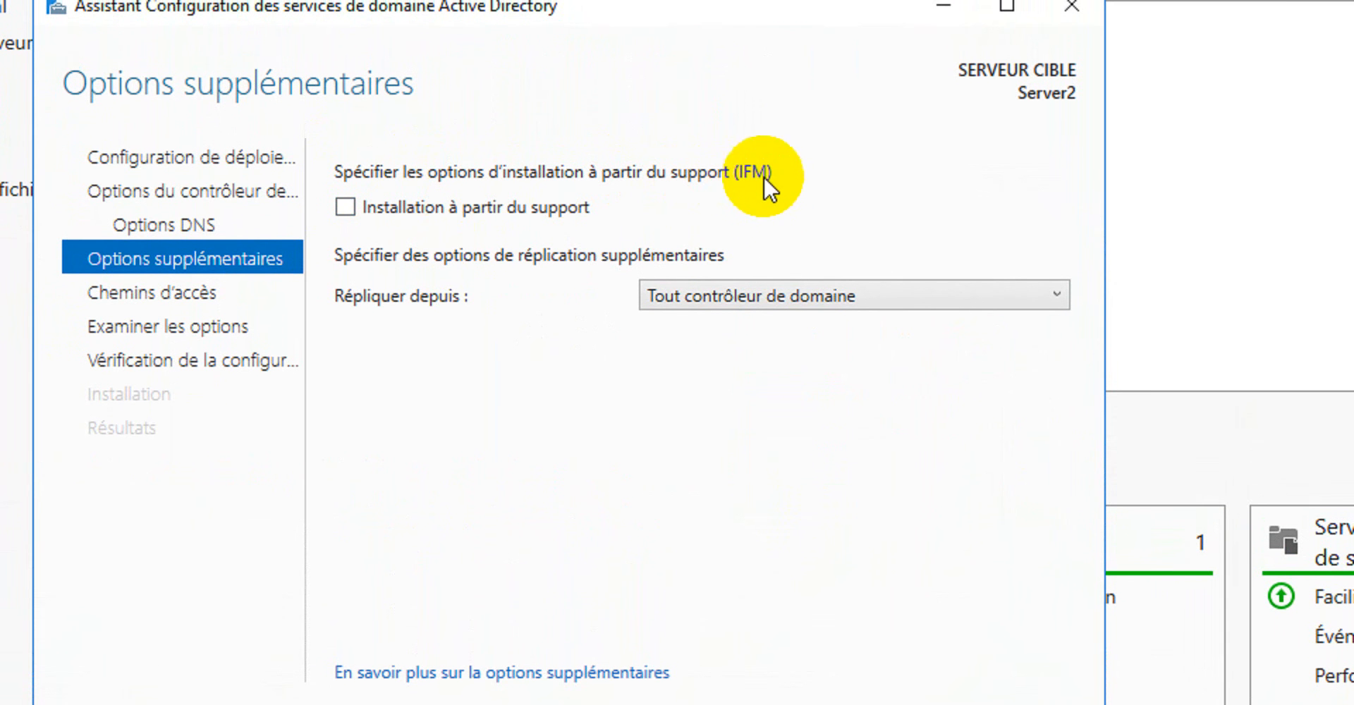
# Set replication from "Tout contrôleur de domaine" and continue to the AD DS folder paths.
pyautogui.click(753, 299)
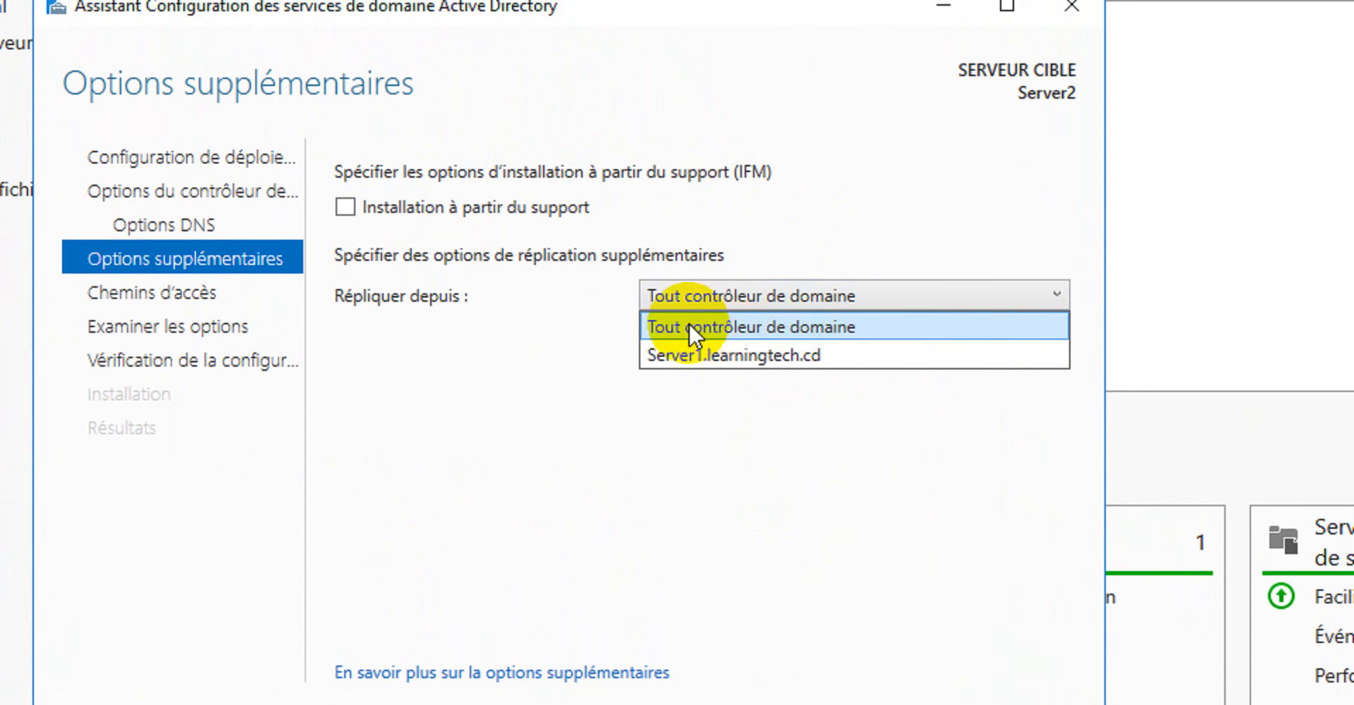
pyautogui.click(813, 328)
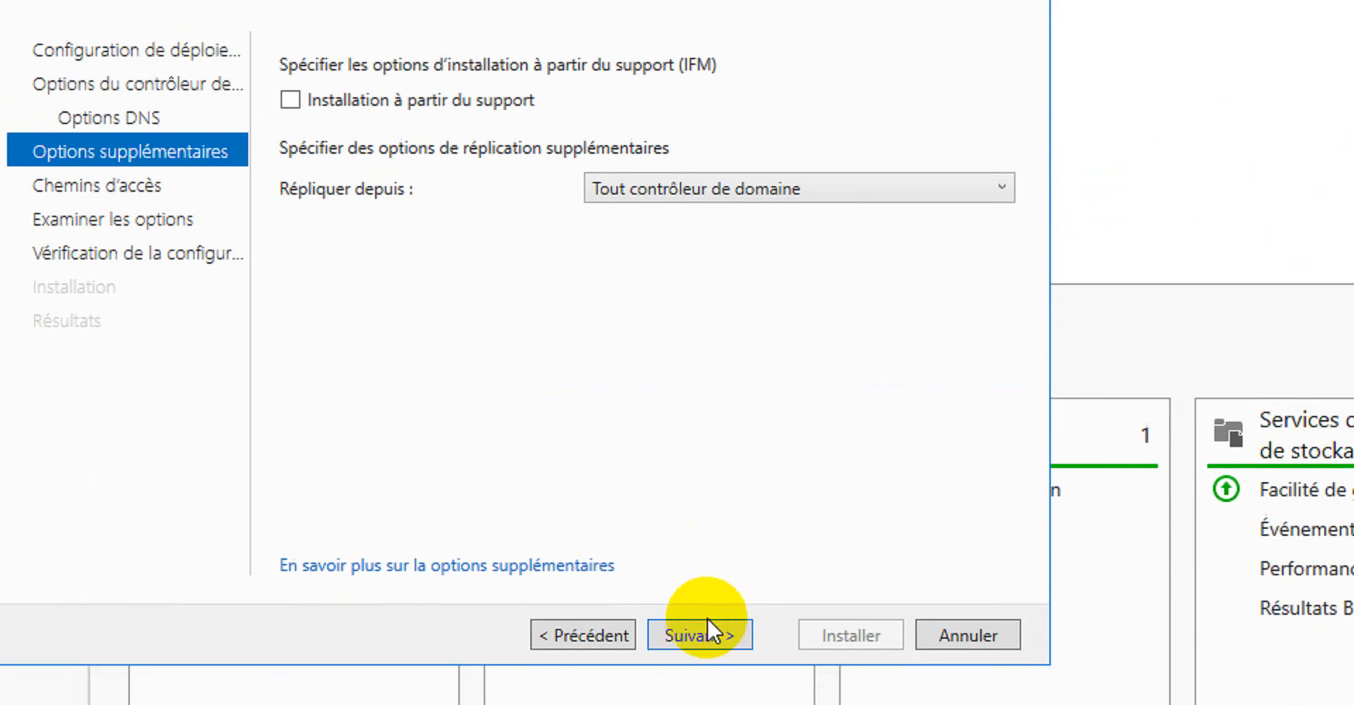
pyautogui.click(708, 623)
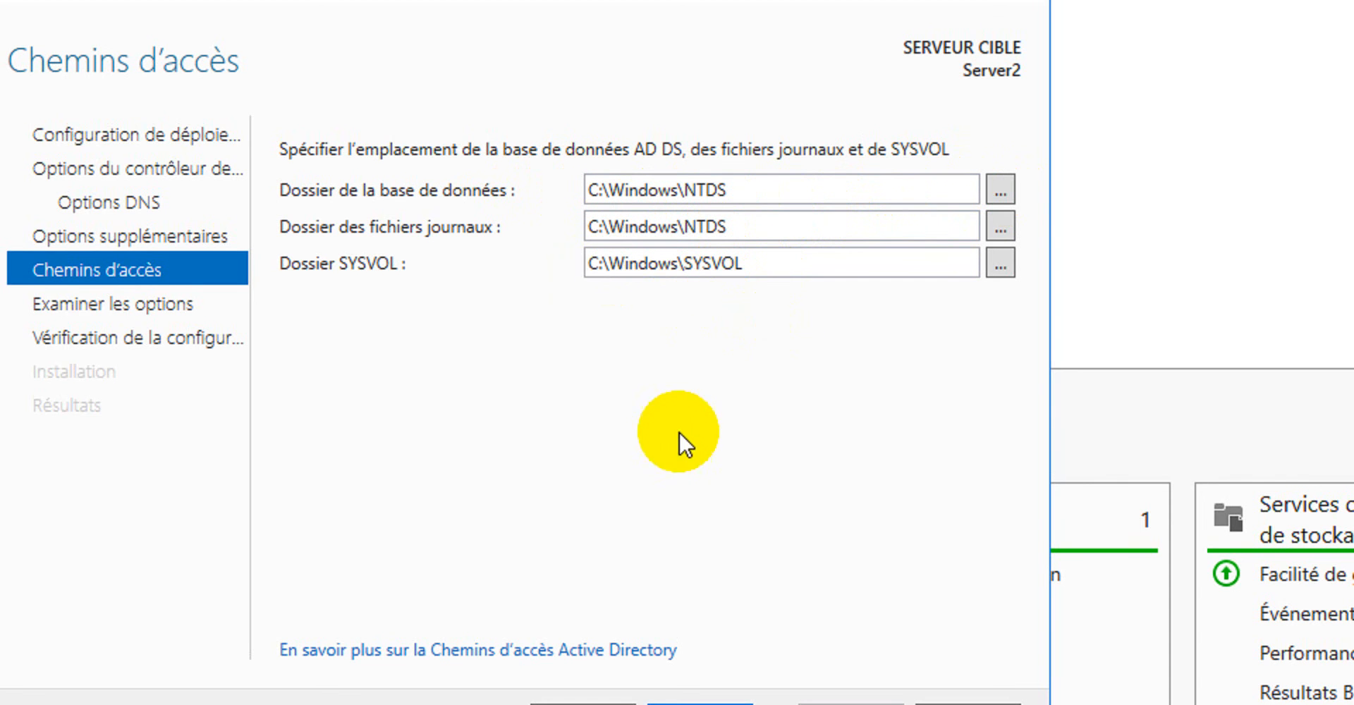
# Accept the default database, log and SYSVOL folders and the reviewed options, and start the prerequisites check.
pyautogui.click(712, 564)
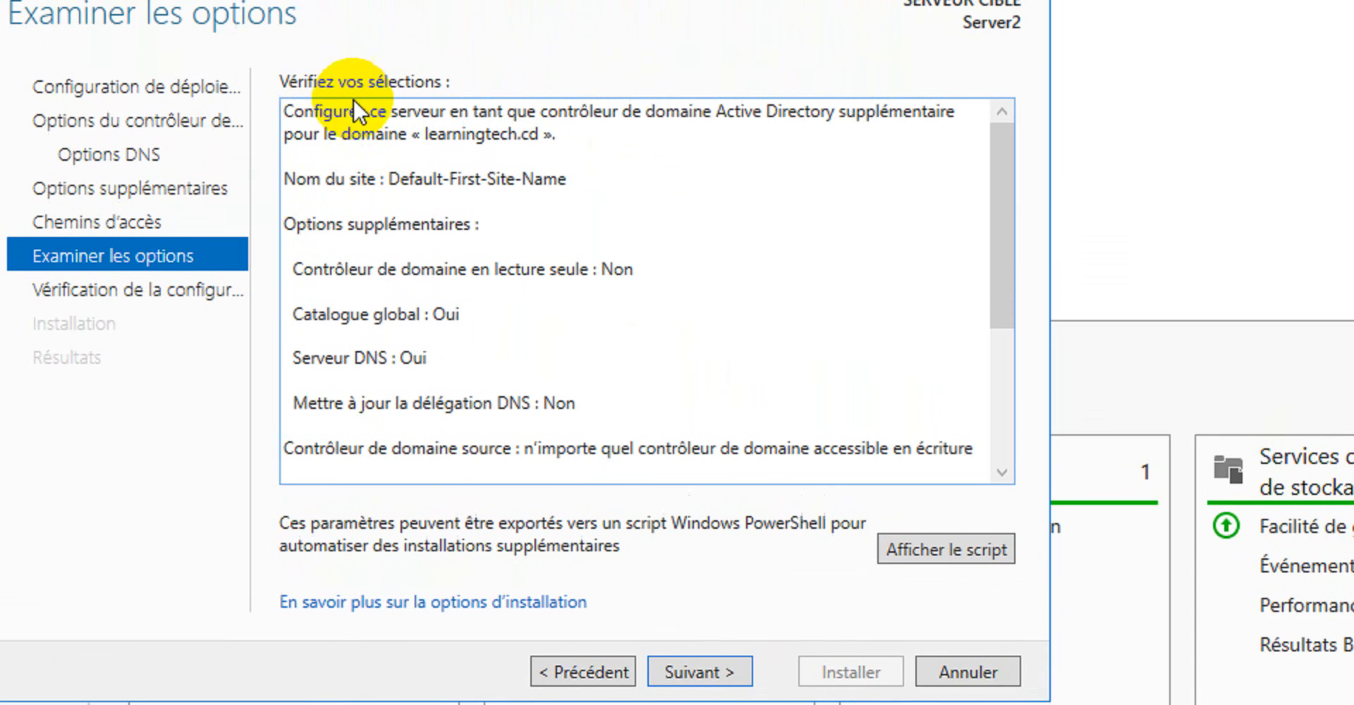
pyautogui.click(688, 698)
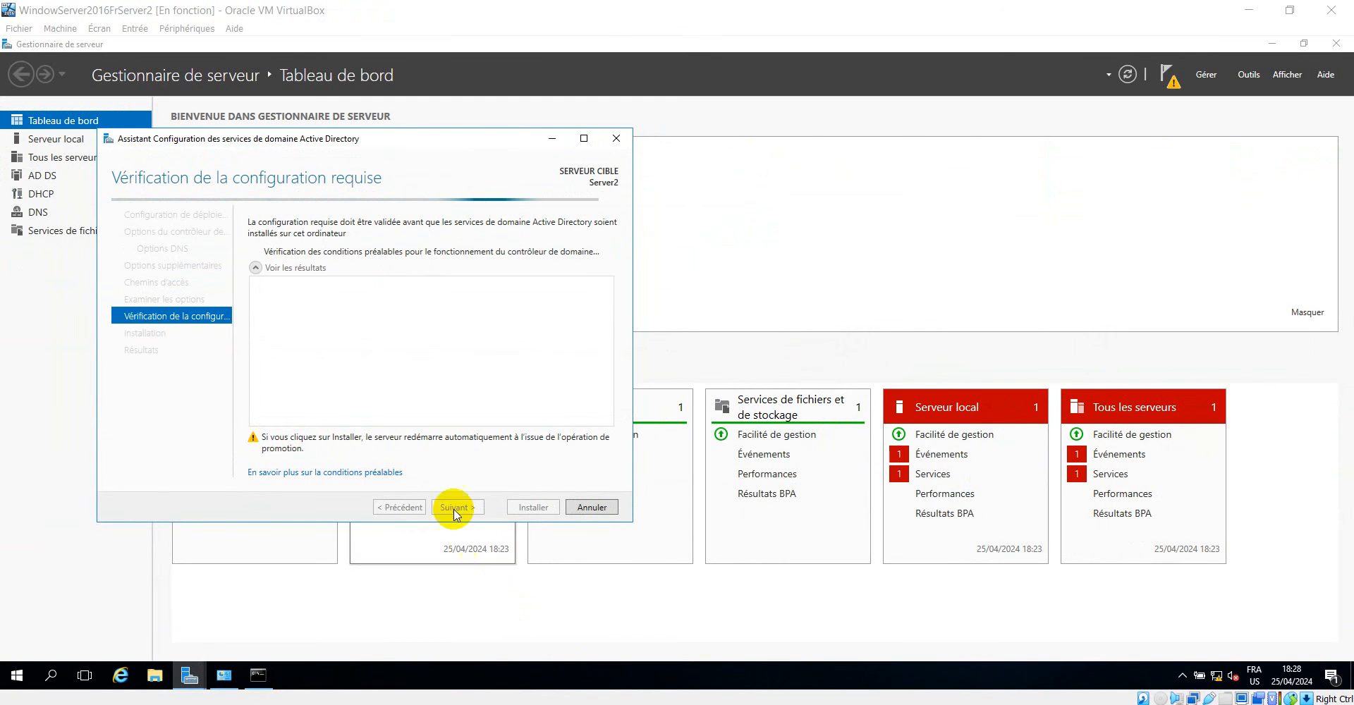
pyautogui.moveTo(375, 146); pyautogui.dragTo(531, 143)
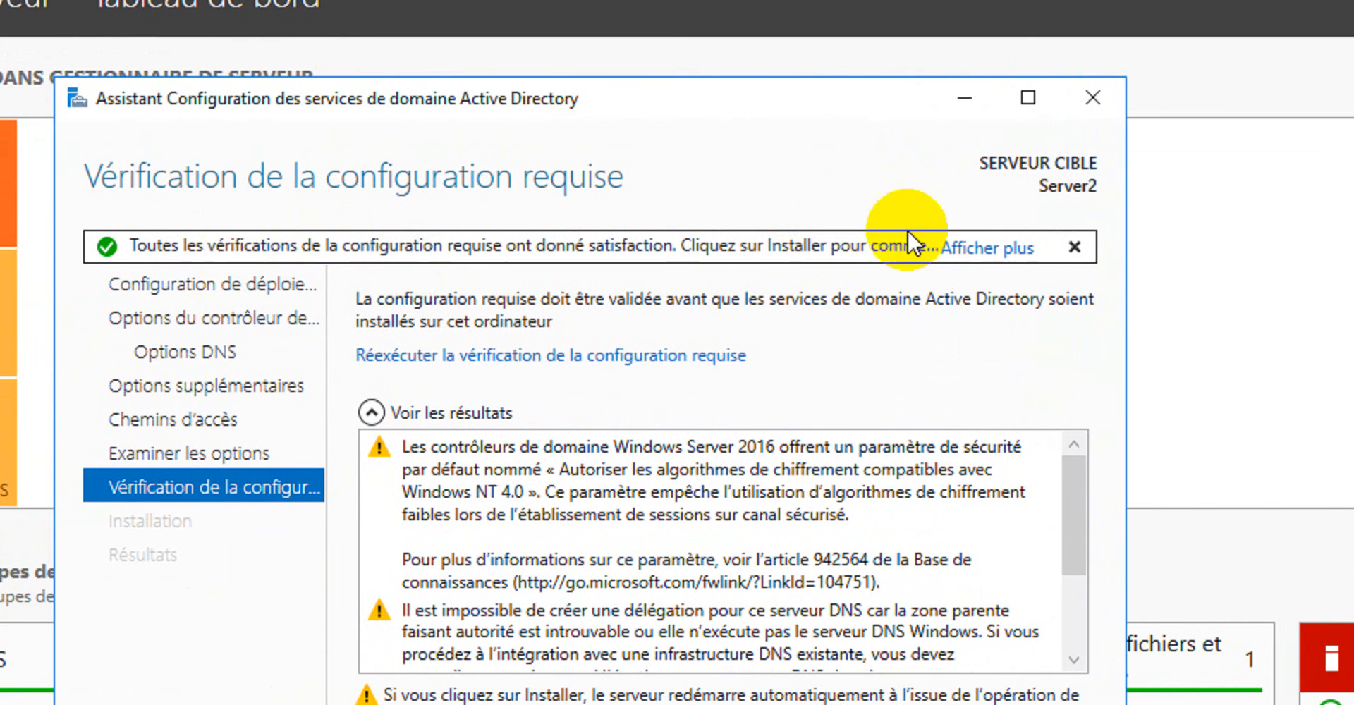
# Read the full prerequisites check message, close it and install the domain controller services.
pyautogui.click(987, 247)
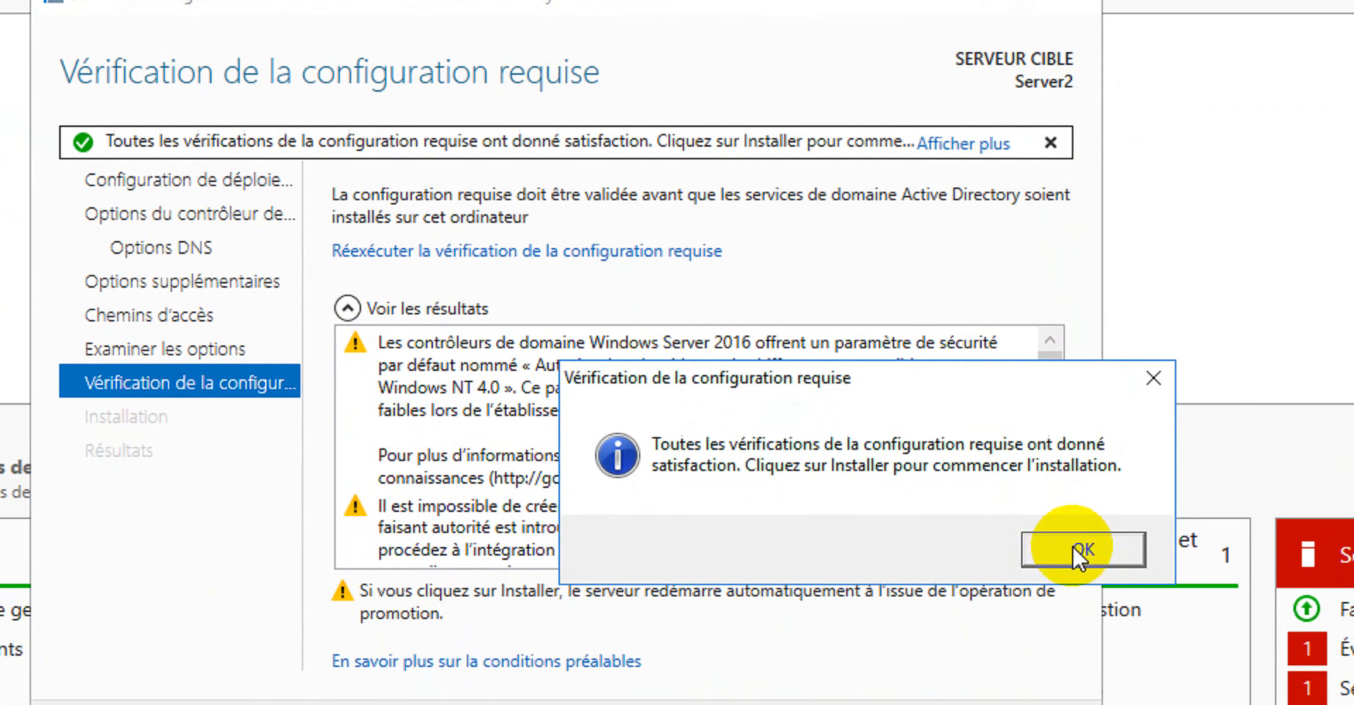
pyautogui.click(1072, 544)
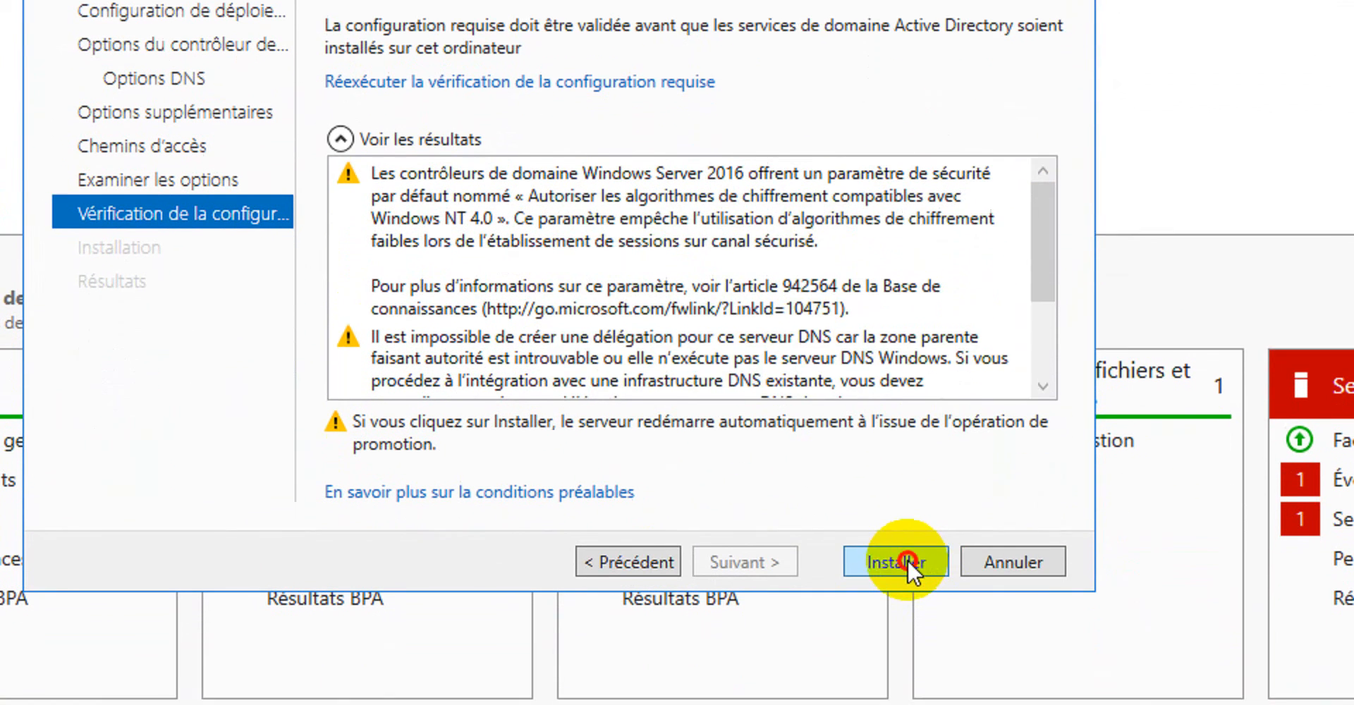
pyautogui.click(903, 704)
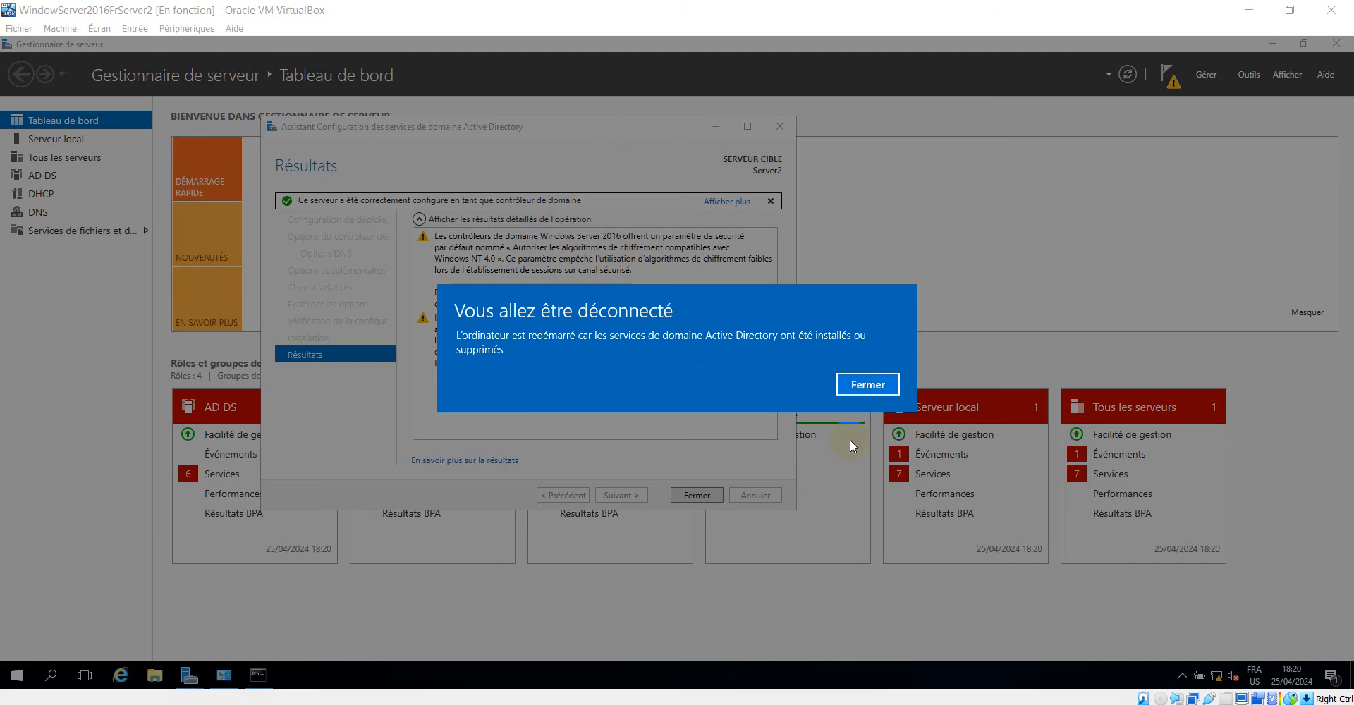
# Dismiss the sign-out notice and close the configuration wizard's results so Server2 restarts.
pyautogui.click(868, 389)
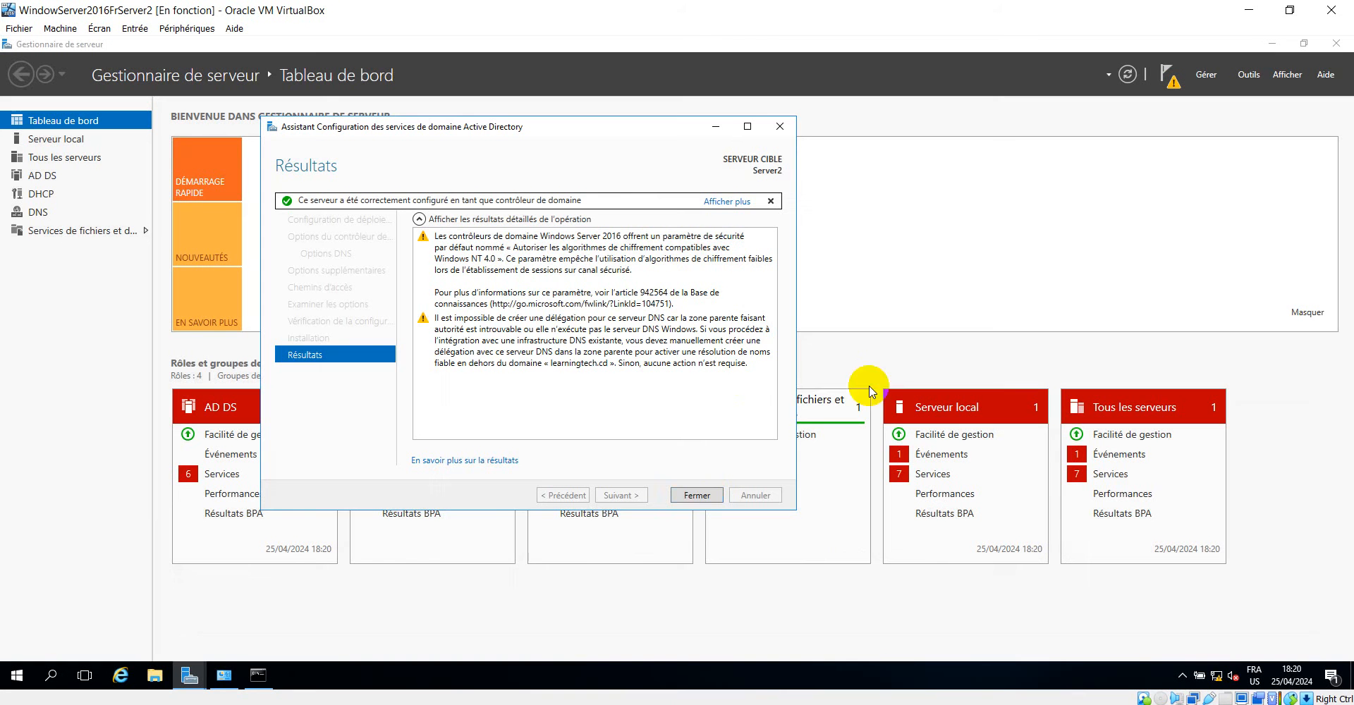
pyautogui.click(699, 495)
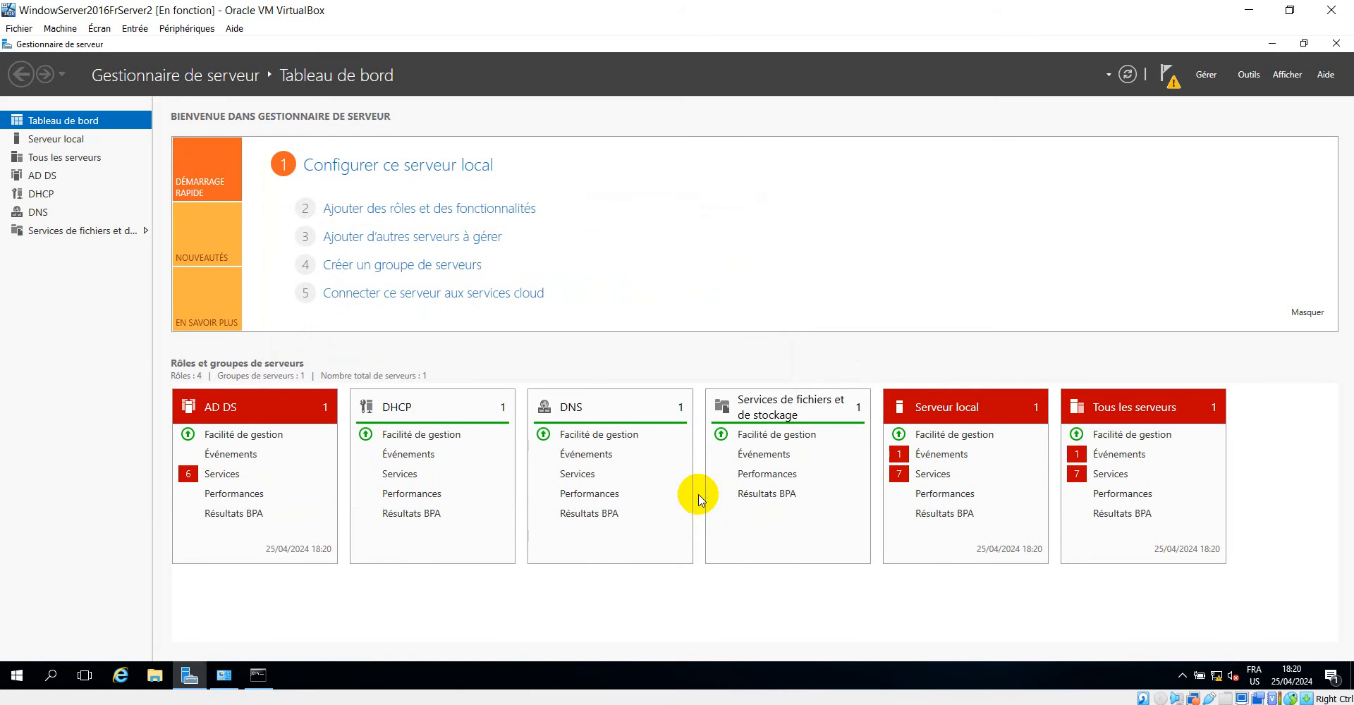
pyautogui.click(1171, 80)
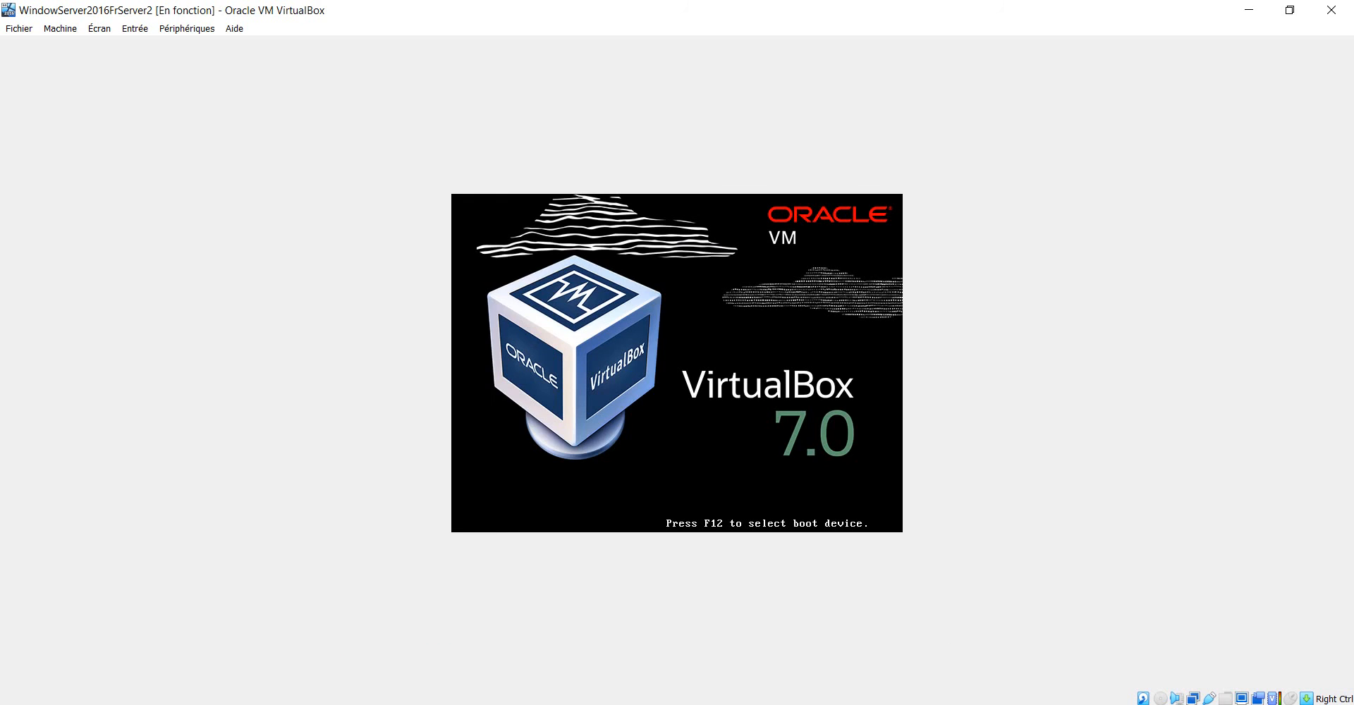
# Switch to the first server's virtual machine and sign in to the domain administrator account with its password.
pyautogui.click(861, 704)
pyautogui.click(670, 671)
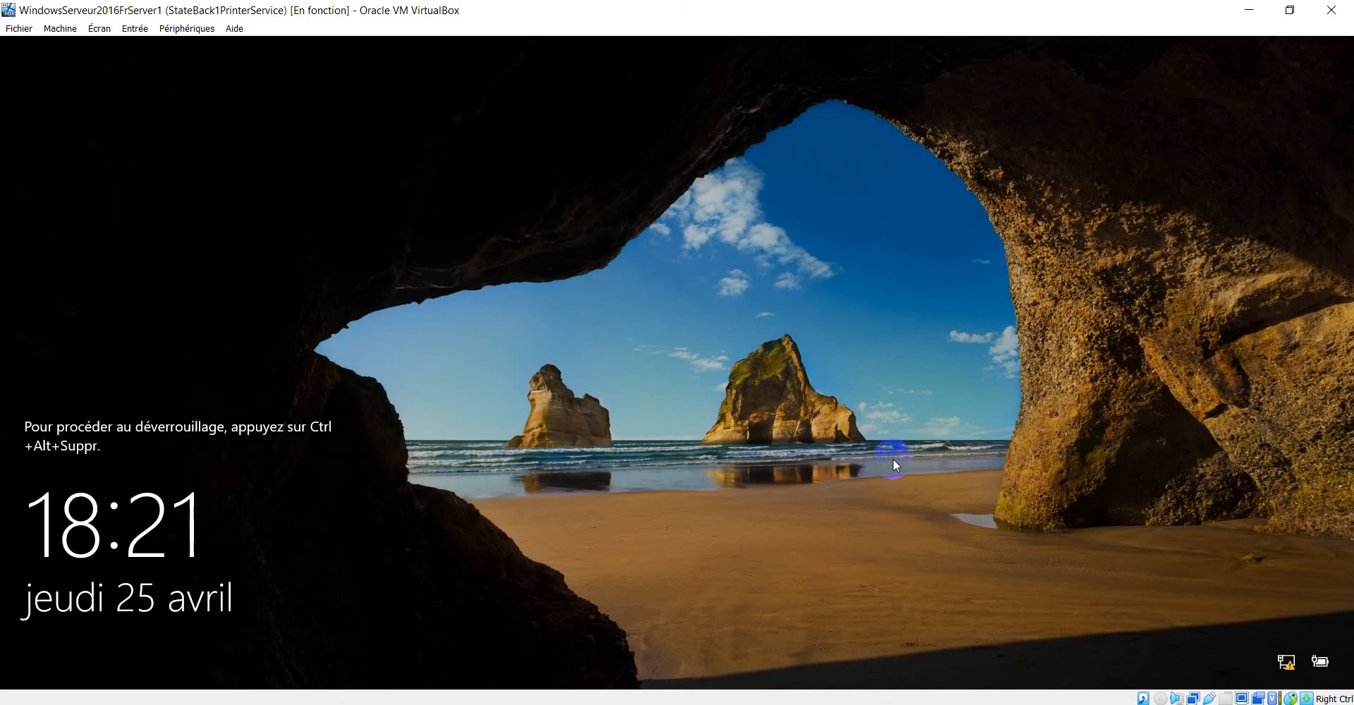
pyautogui.hotkey('ctrl', 'alt', 'Delete')
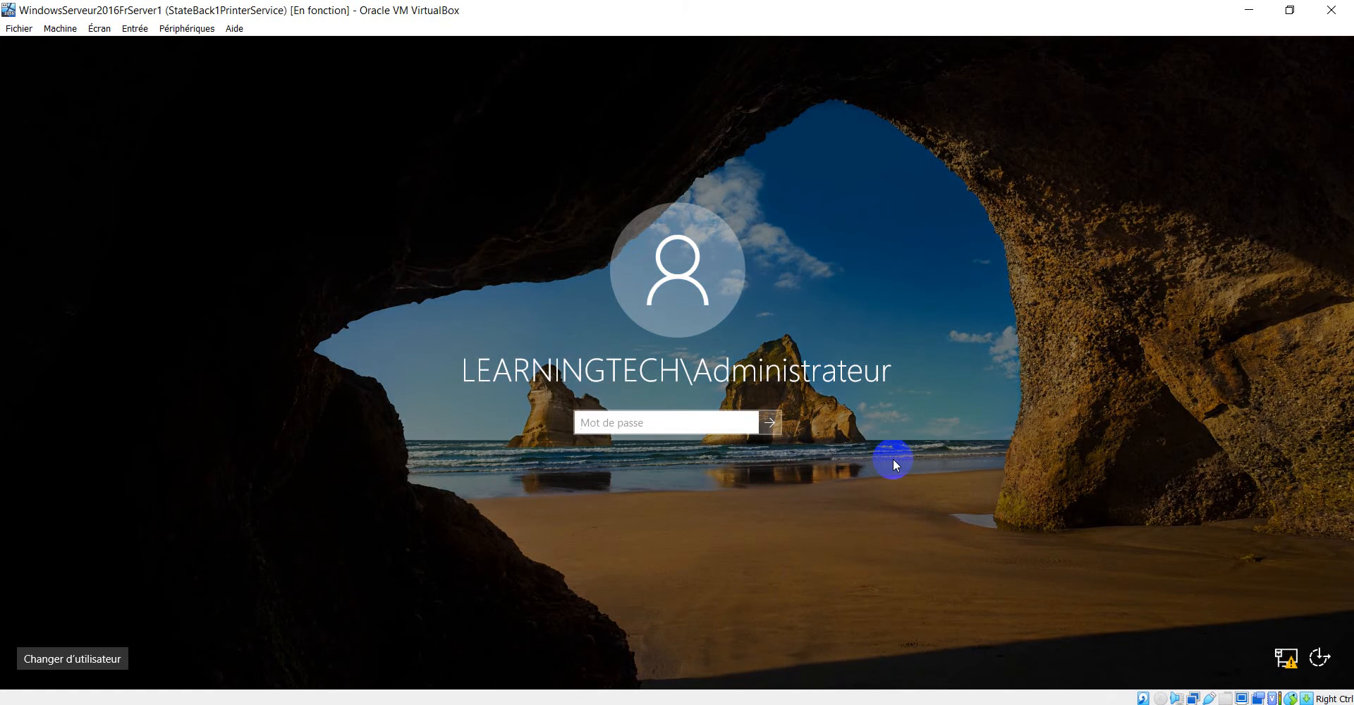
pyautogui.write('P')
pyautogui.write('•••••')
pyautogui.press('Return')
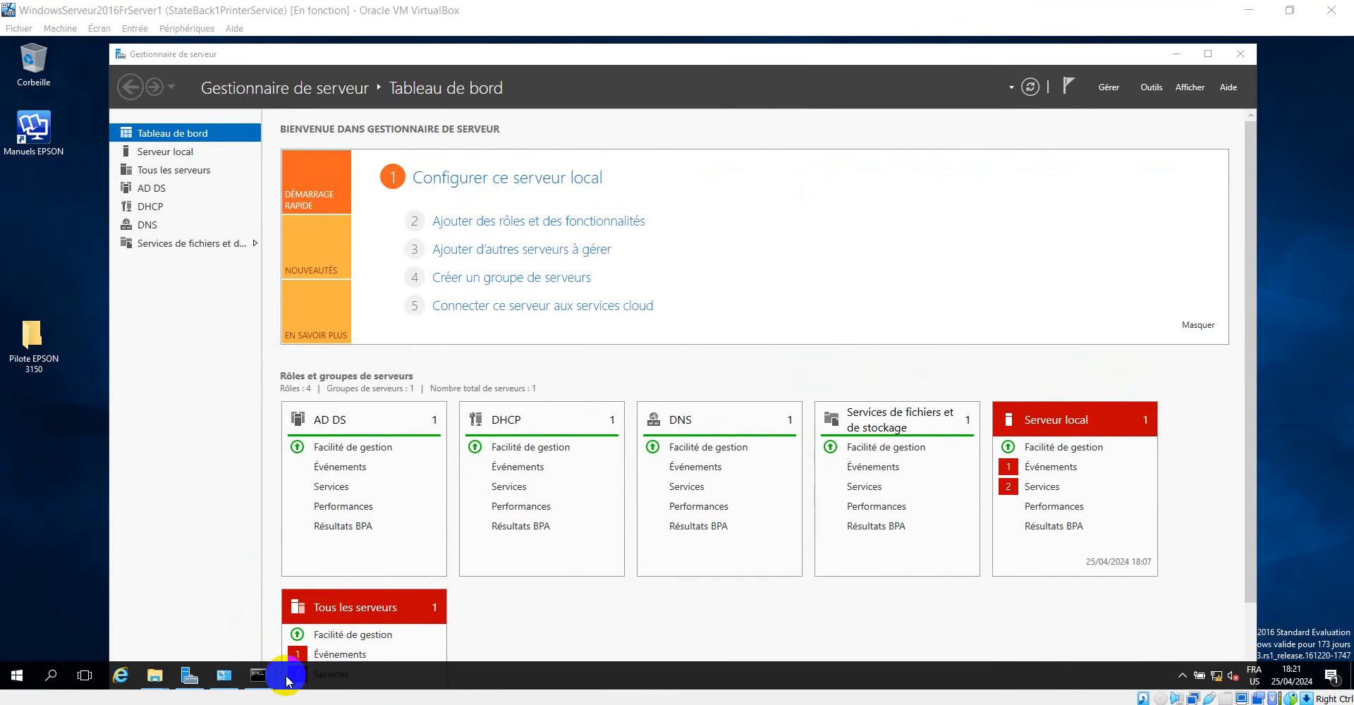
# Check the continuous ping to 192.168.2.6 on the first server and view its DHCP role page in Server Manager.
pyautogui.click(260, 675)
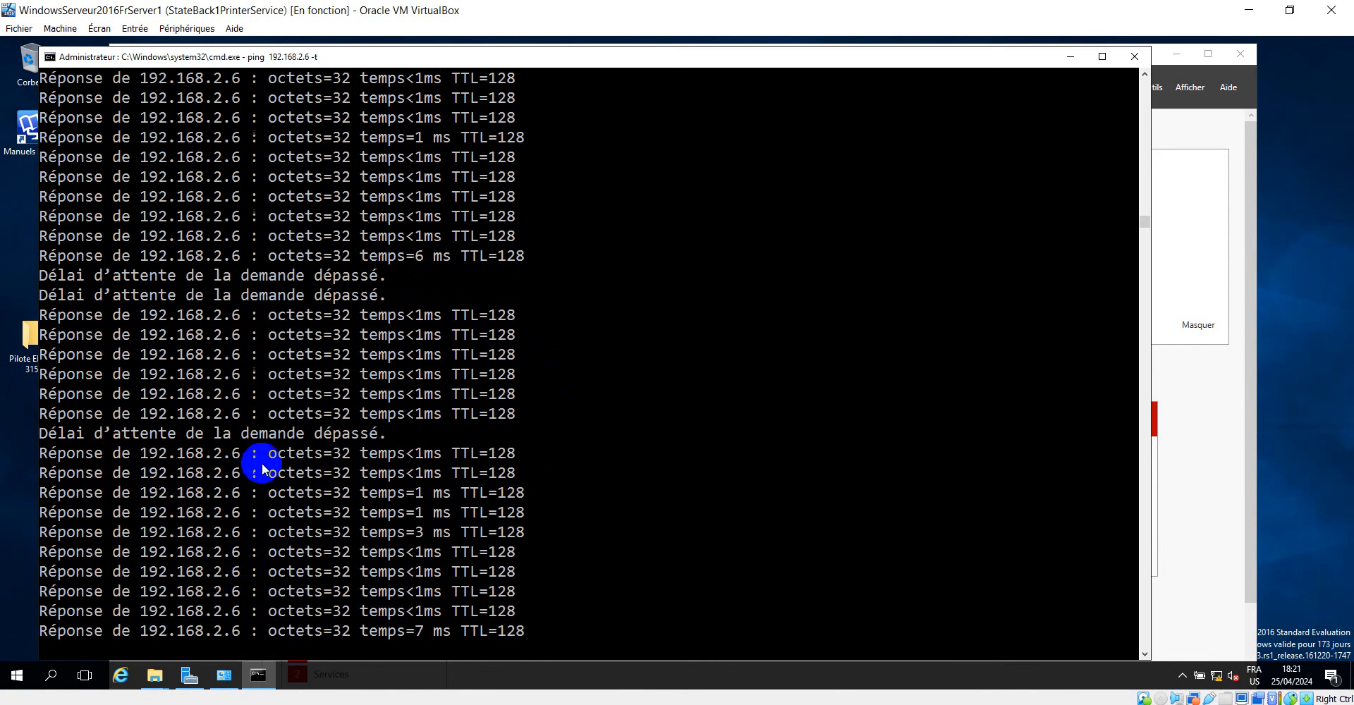
pyautogui.click(1070, 55)
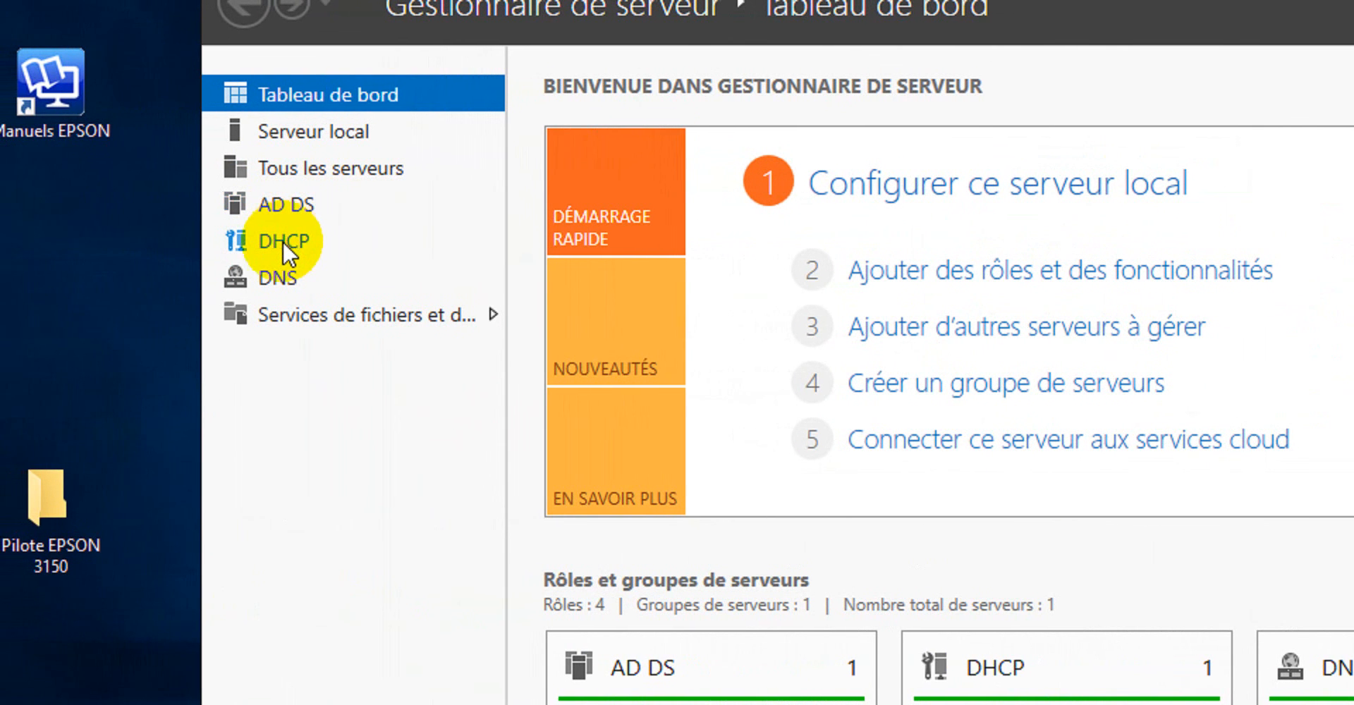
pyautogui.click(285, 242)
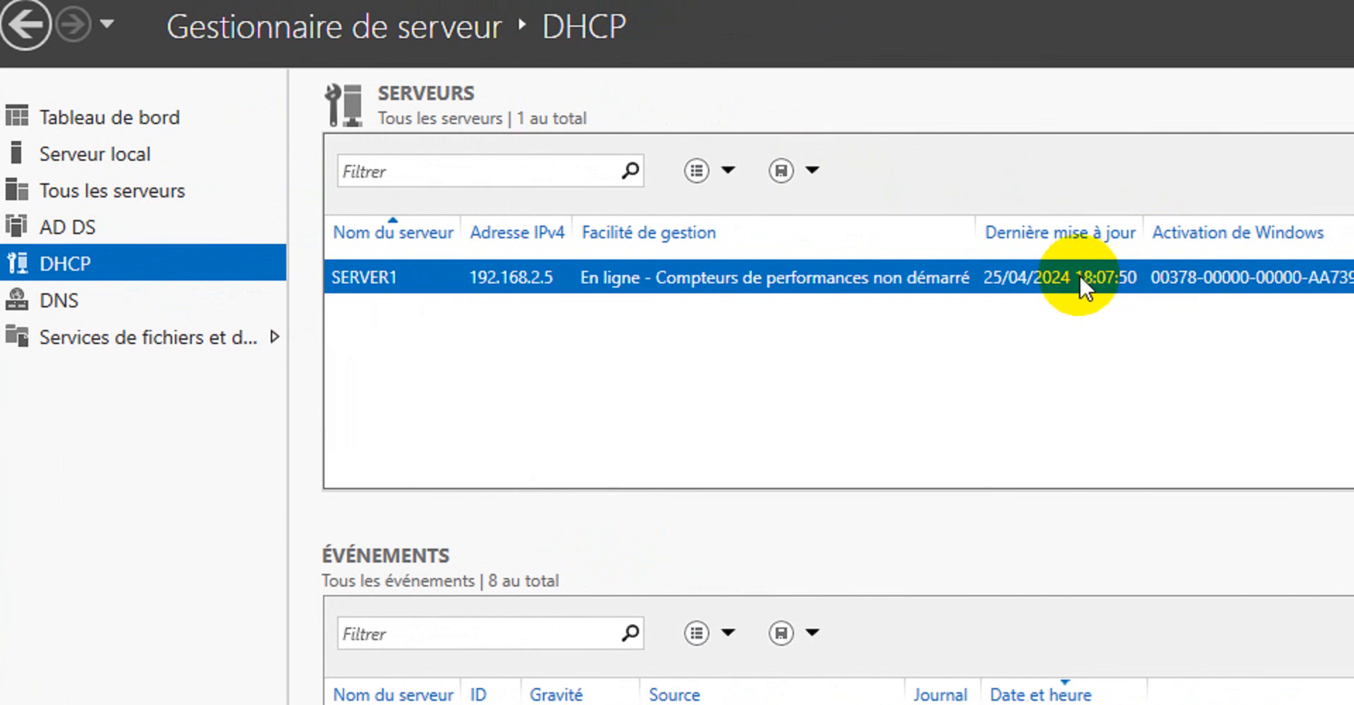
pyautogui.rightClick(1018, 282)
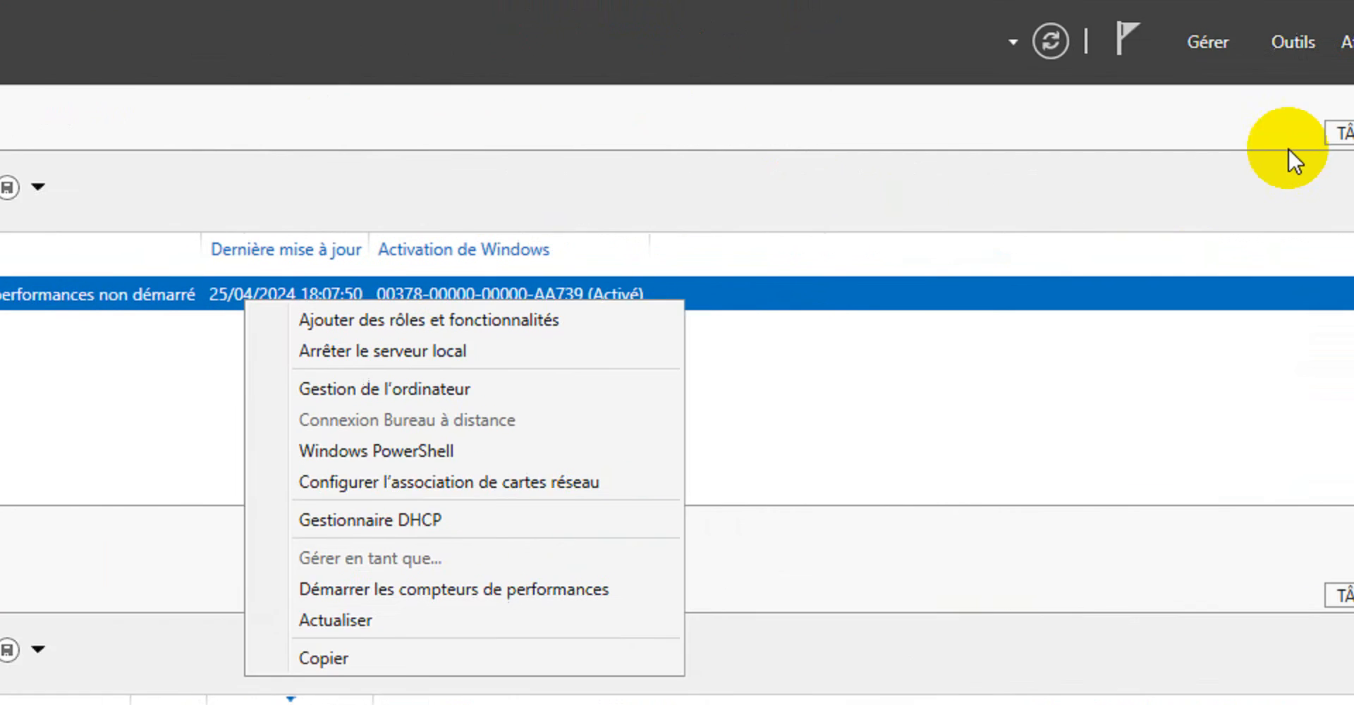
pyautogui.click(1109, 128)
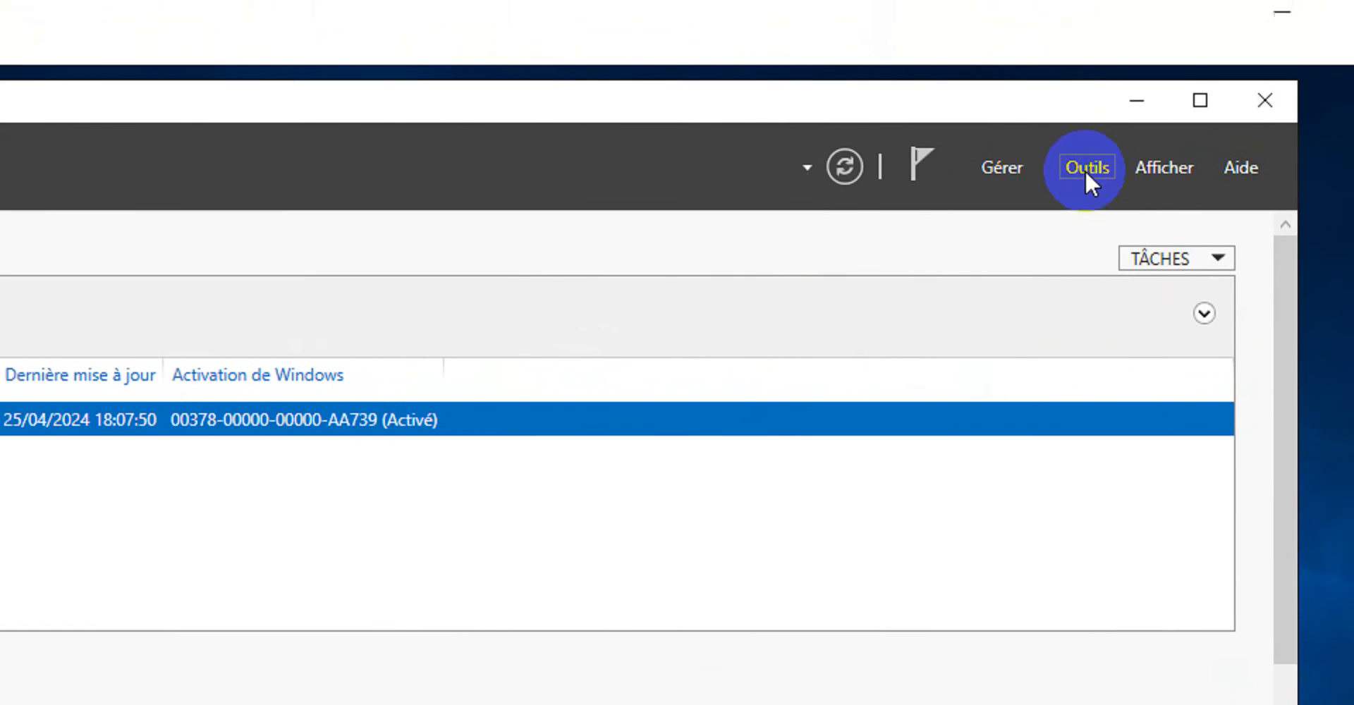
# Open the DHCP console on the first server, maximize it, widen the tree and expand server1.learningtech.cd.
pyautogui.click(1192, 80)
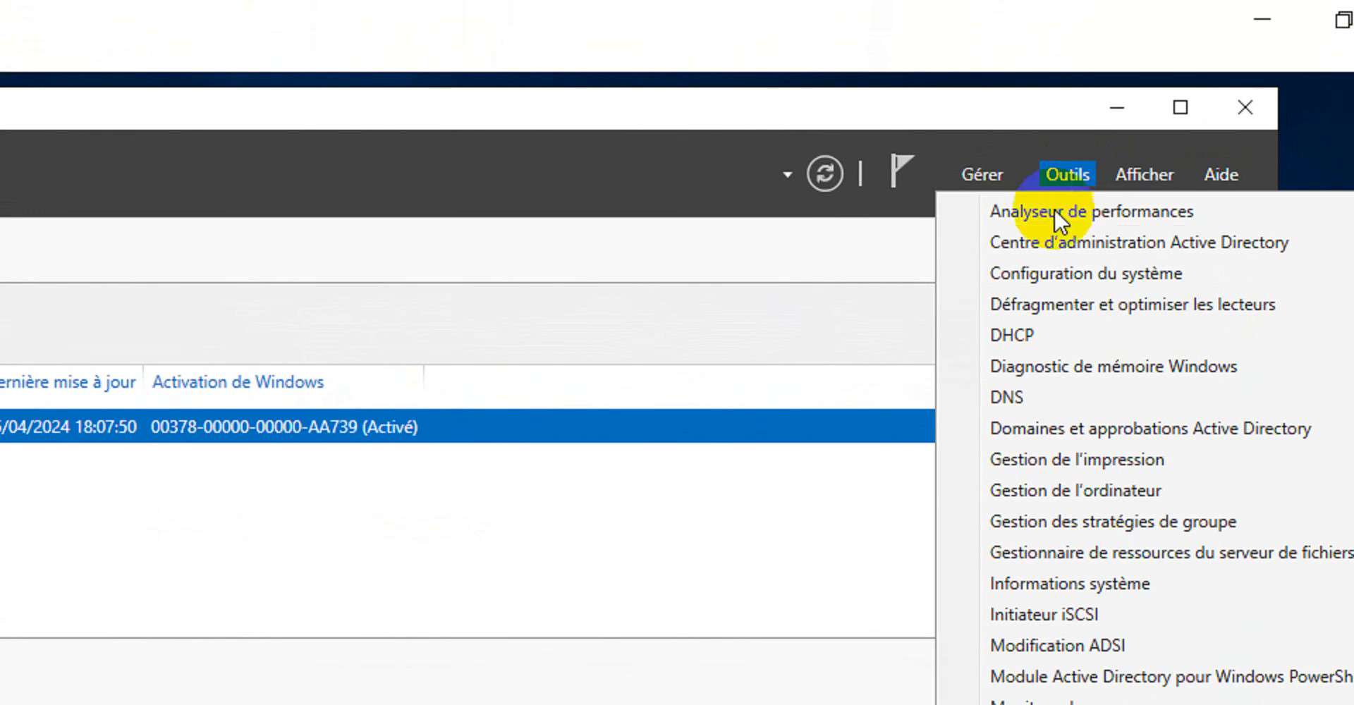
pyautogui.click(1030, 340)
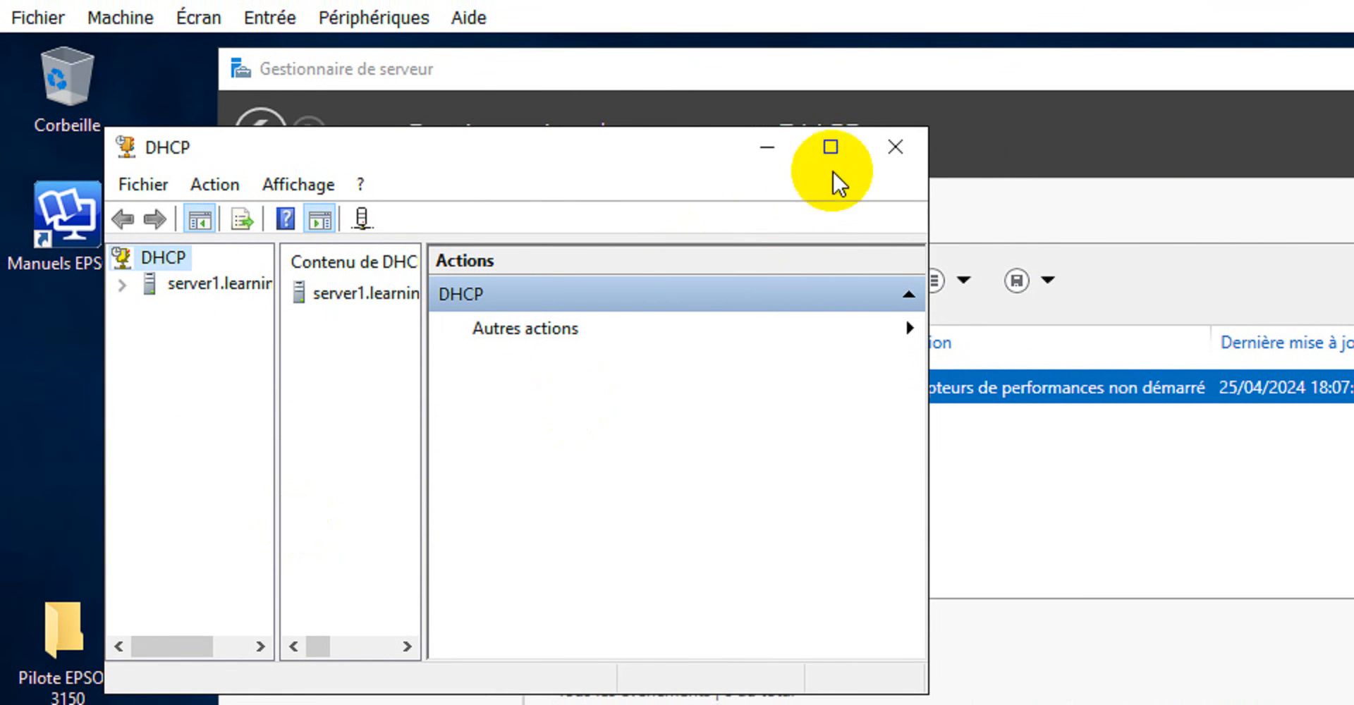
pyautogui.click(830, 141)
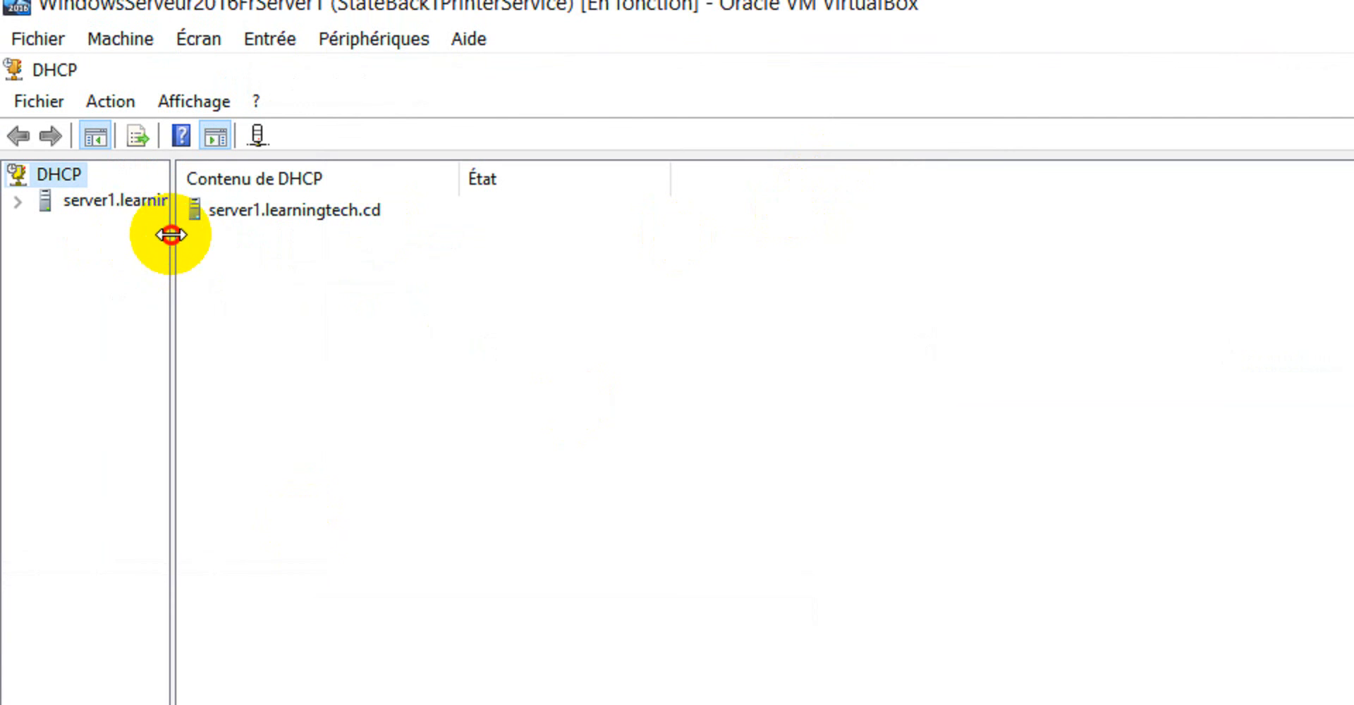
pyautogui.moveTo(172, 232); pyautogui.dragTo(430, 220)
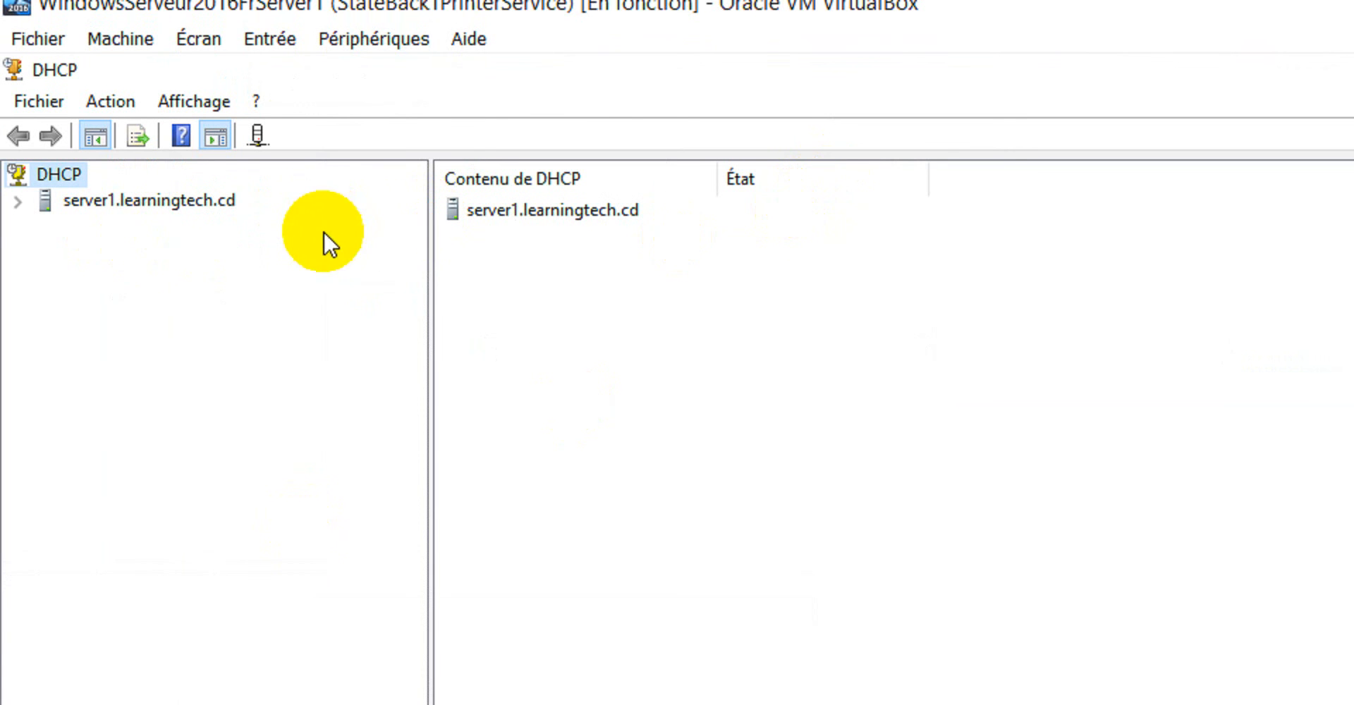
pyautogui.click(18, 198)
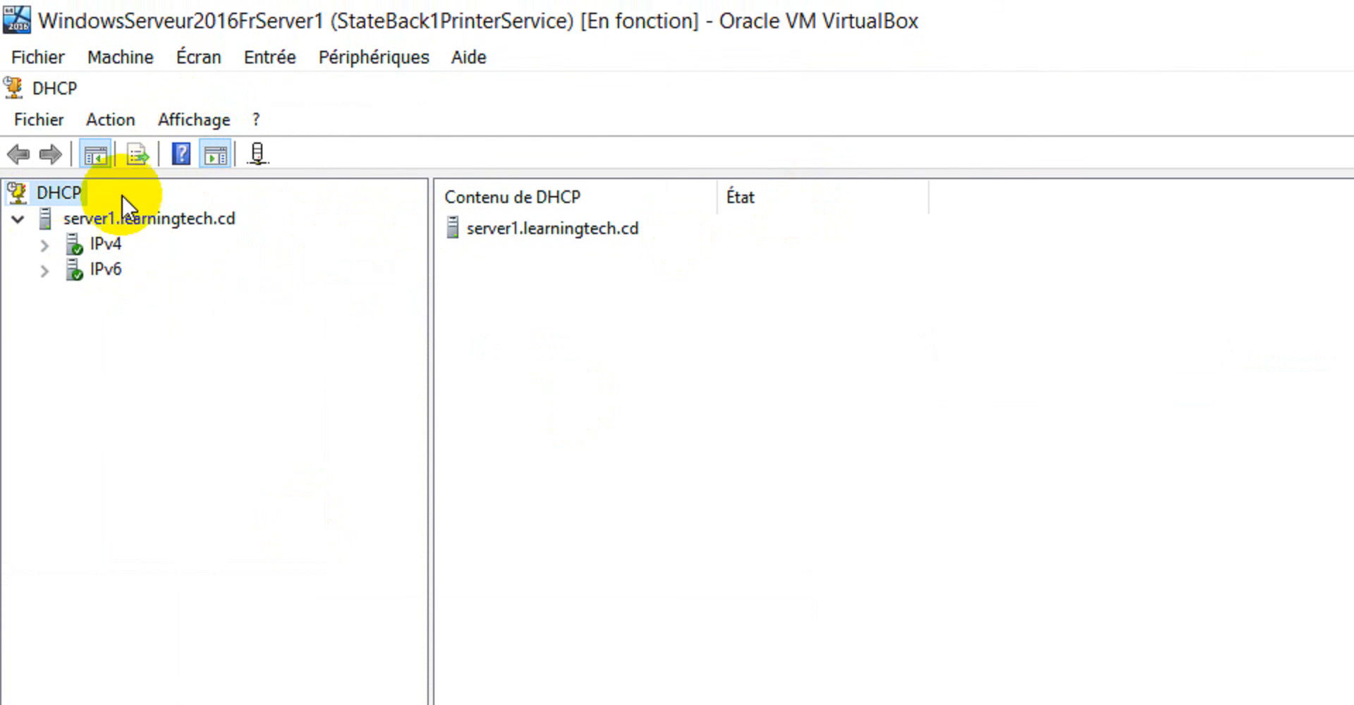
# Expand the IPv4 scope pool-dhcp1 on server1.learningtech.cd and examine its scope options, particularly 006 Serveurs DNS and 044 Serveurs WINS/NBNS.
pyautogui.click(44, 247)
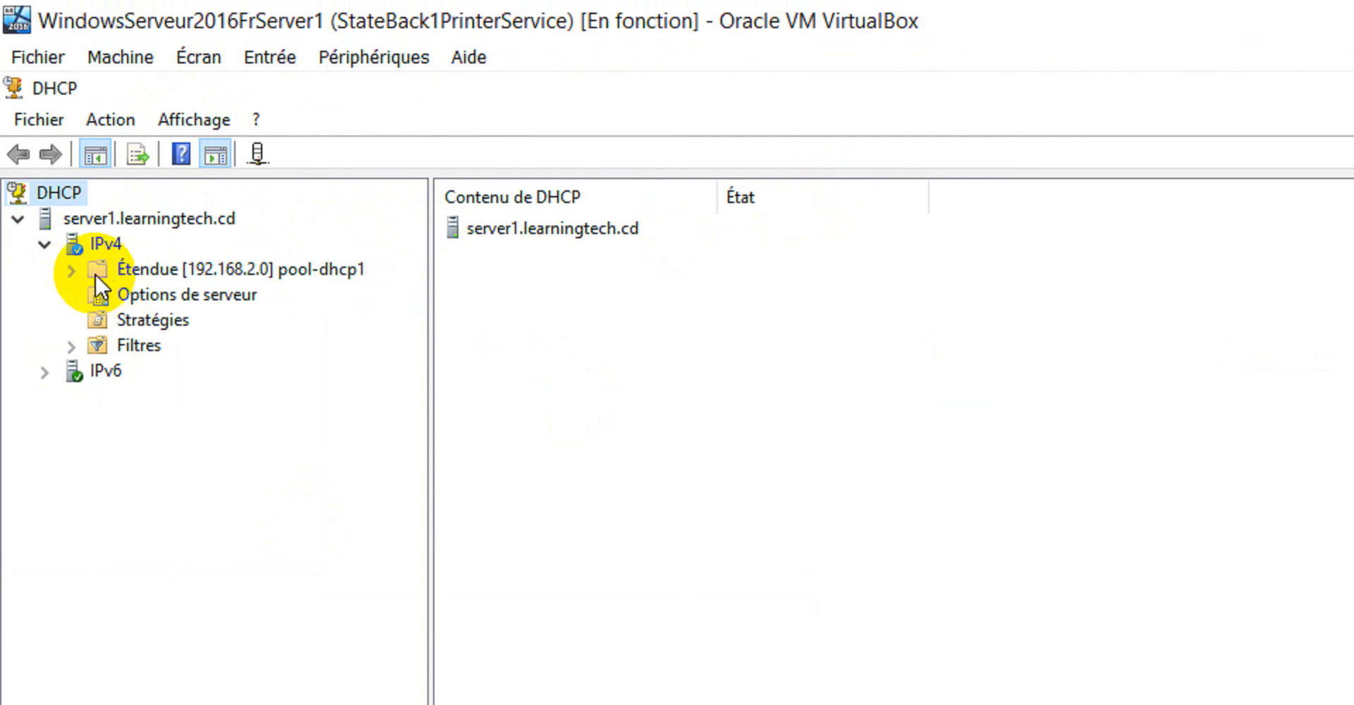
pyautogui.click(70, 273)
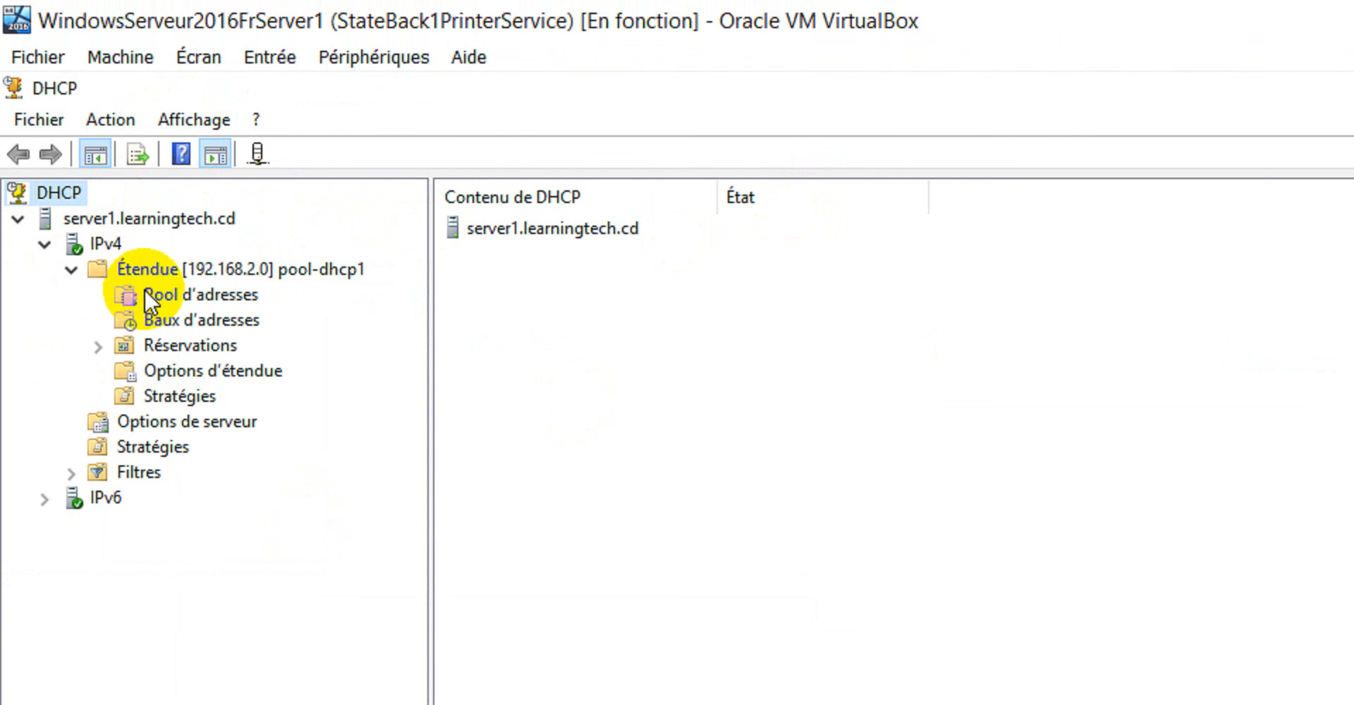
pyautogui.click(184, 369)
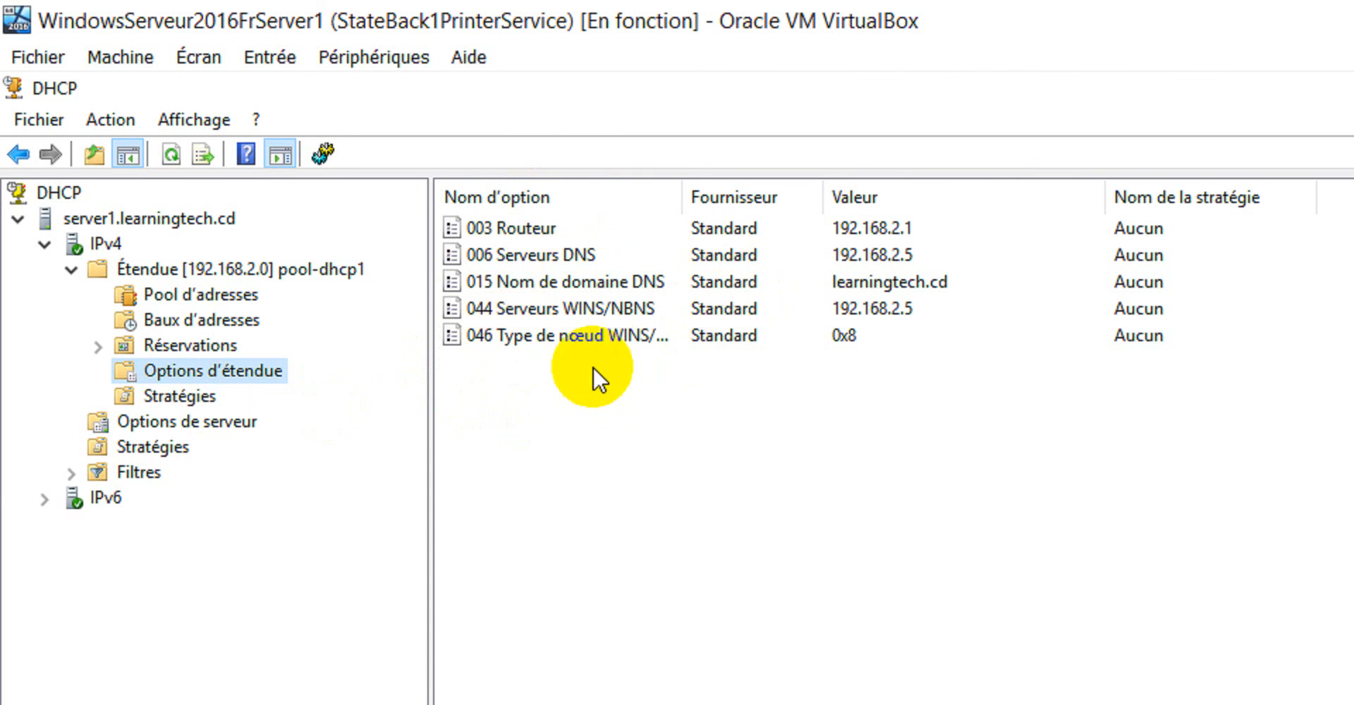
pyautogui.click(523, 260)
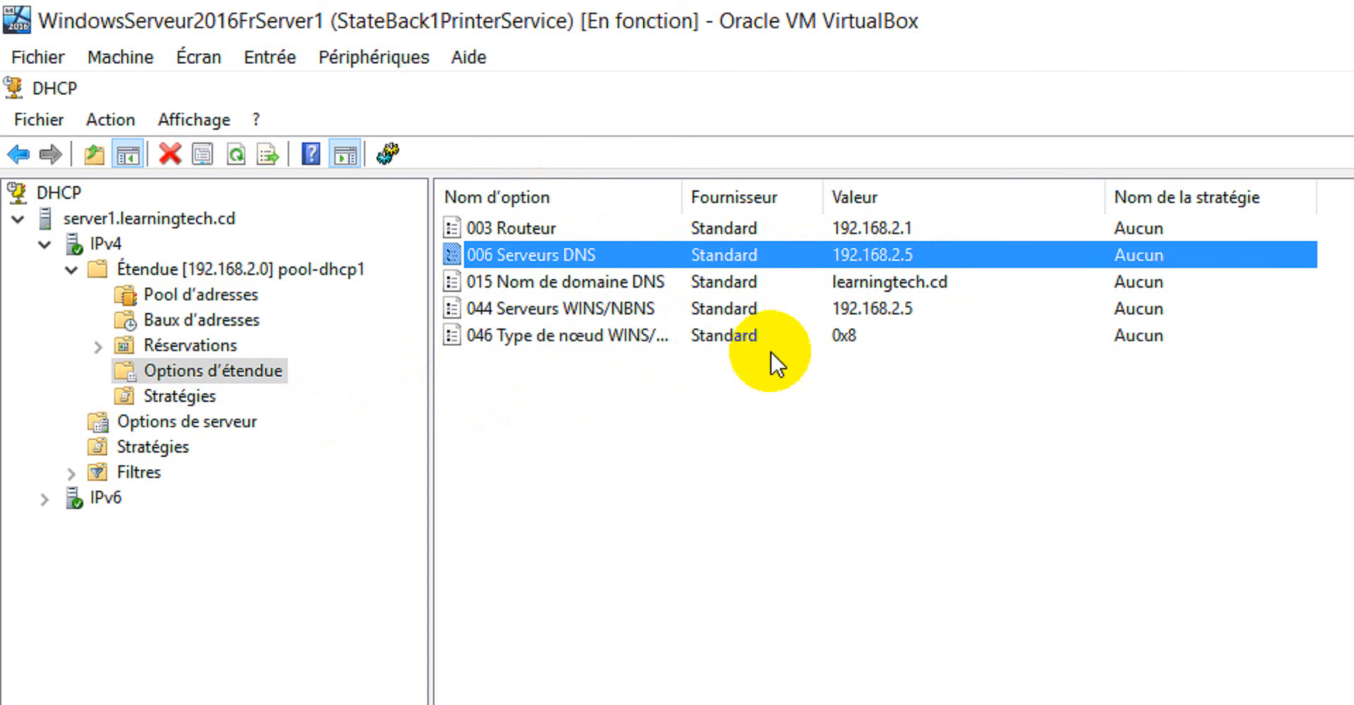
pyautogui.click(899, 310)
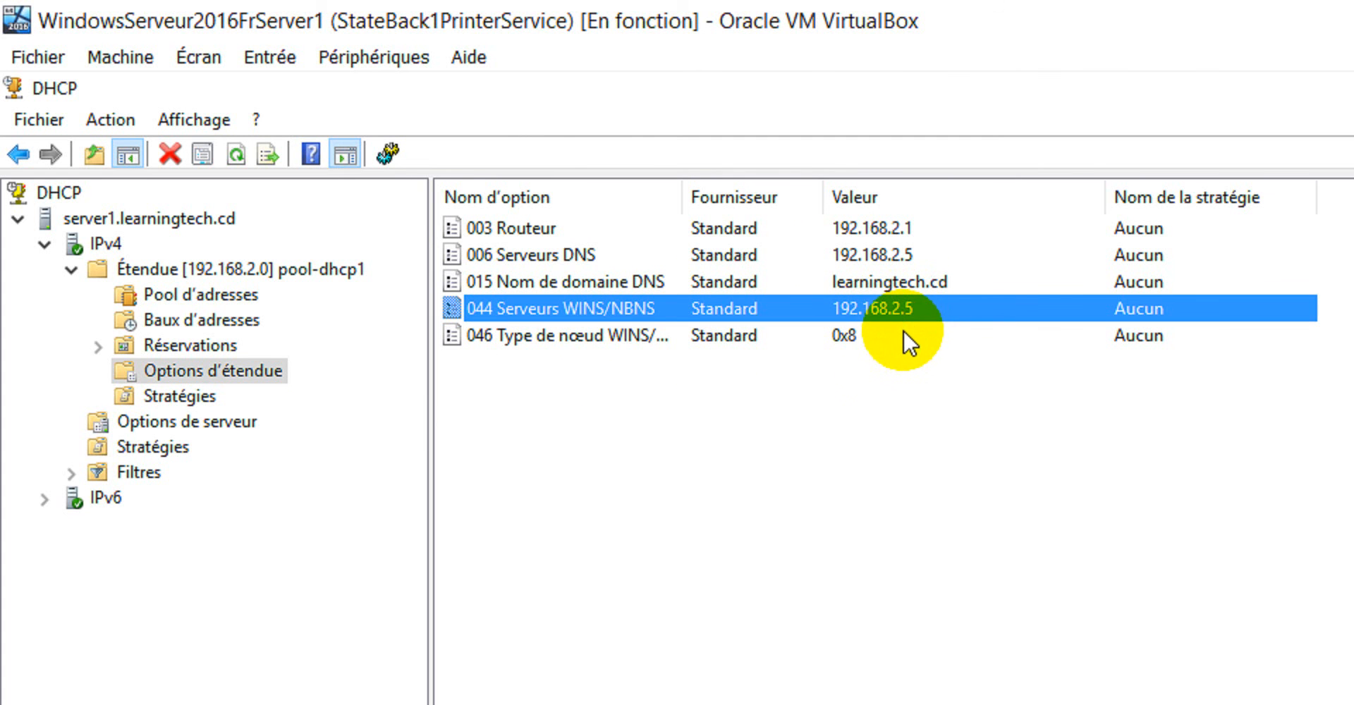
pyautogui.click(577, 255)
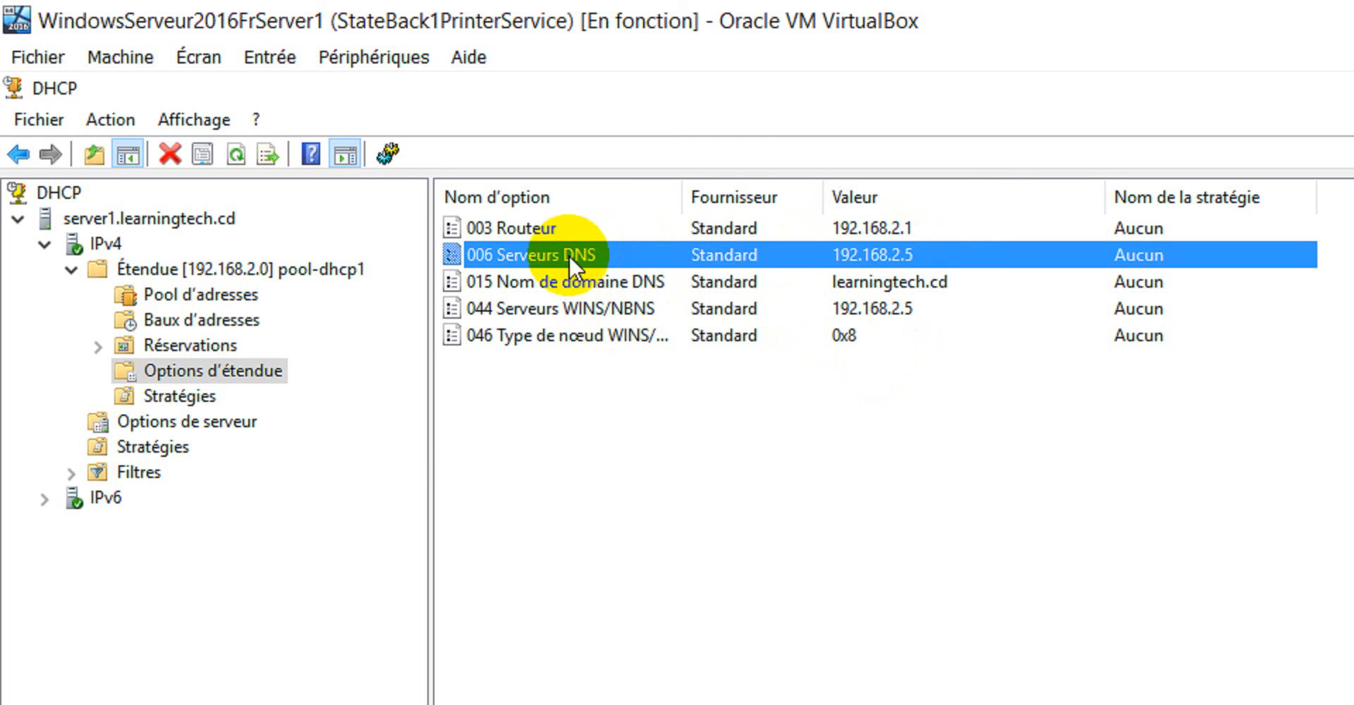
pyautogui.click(548, 310)
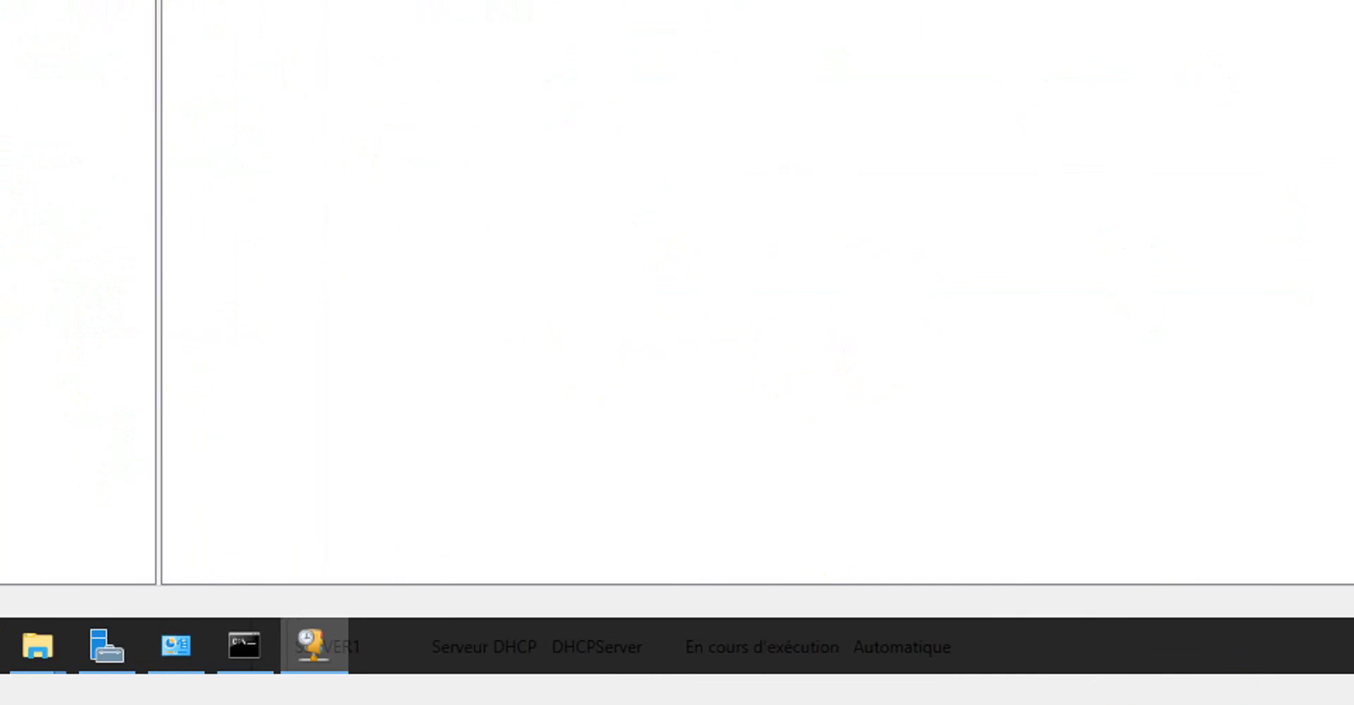
# Switch to the WindowServer2016FrServer2 virtual machine and bring up the sign-in prompt from its lock screen.
pyautogui.moveTo(861, 704)
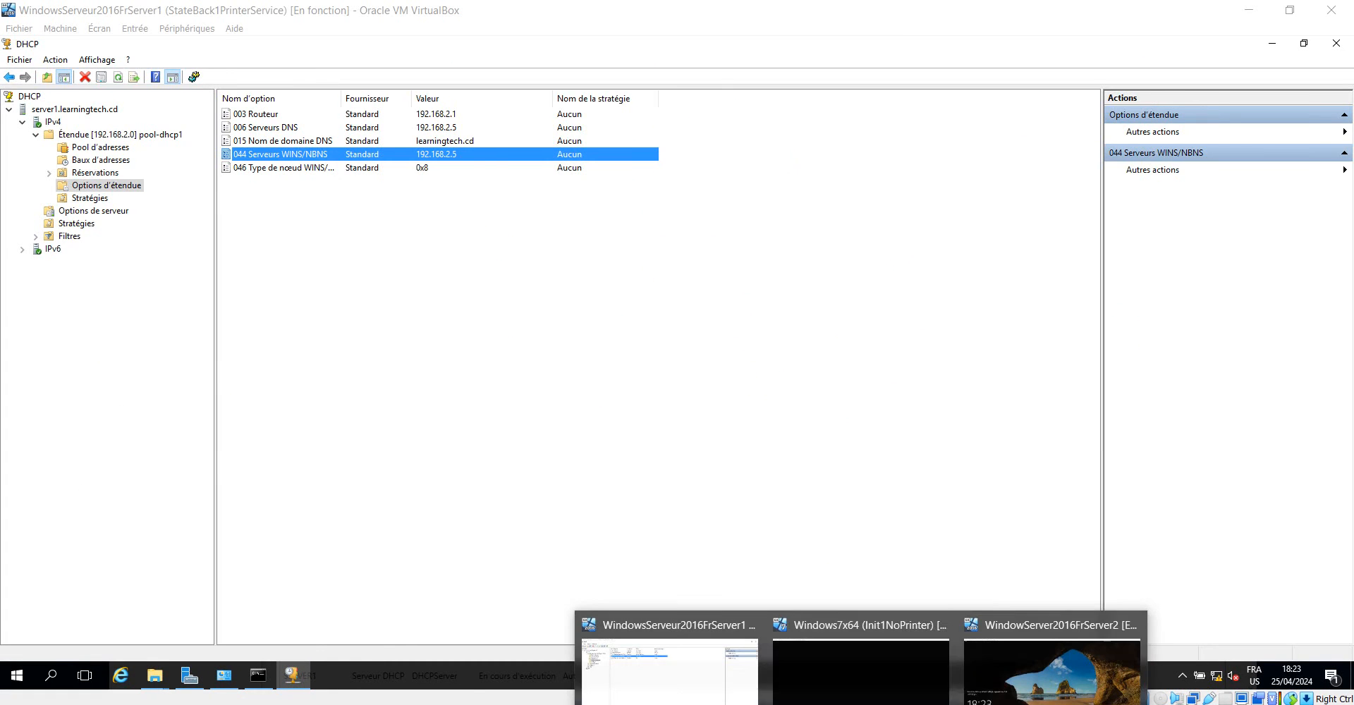
pyautogui.click(1032, 685)
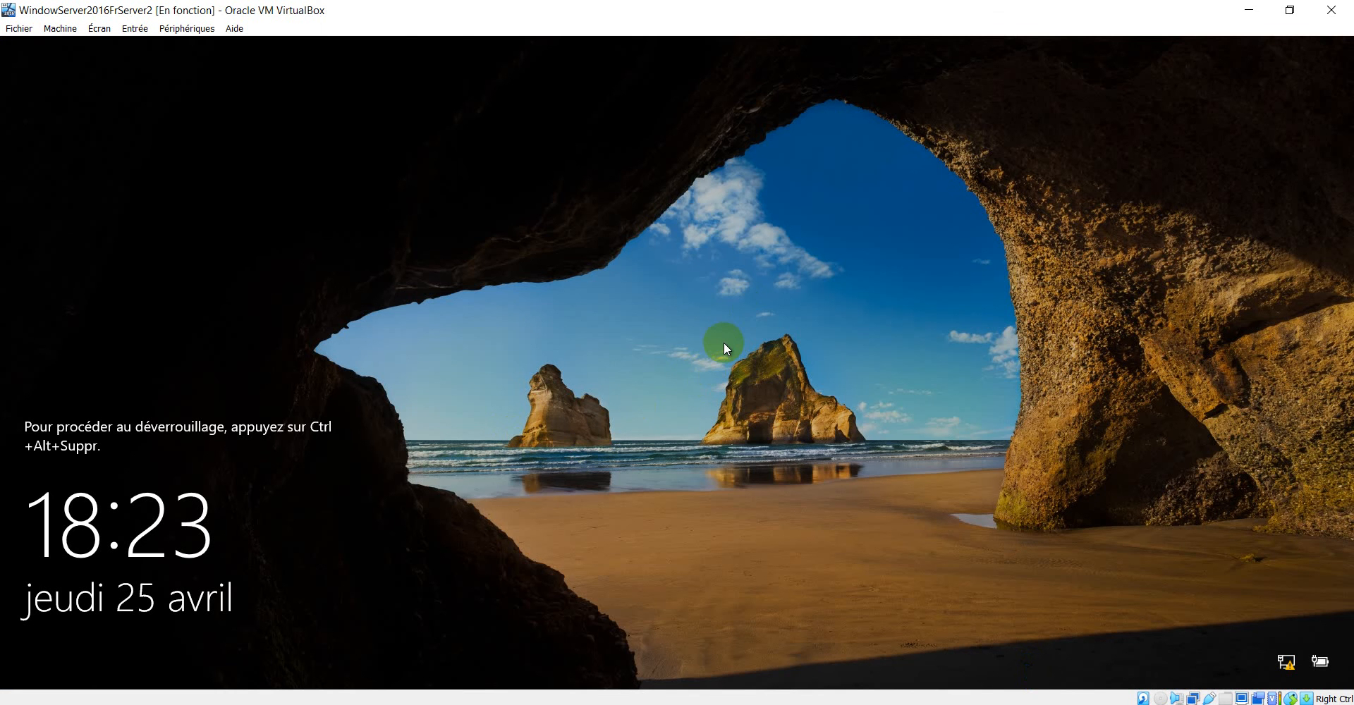
pyautogui.hotkey('ctrl', 'alt', 'Delete')
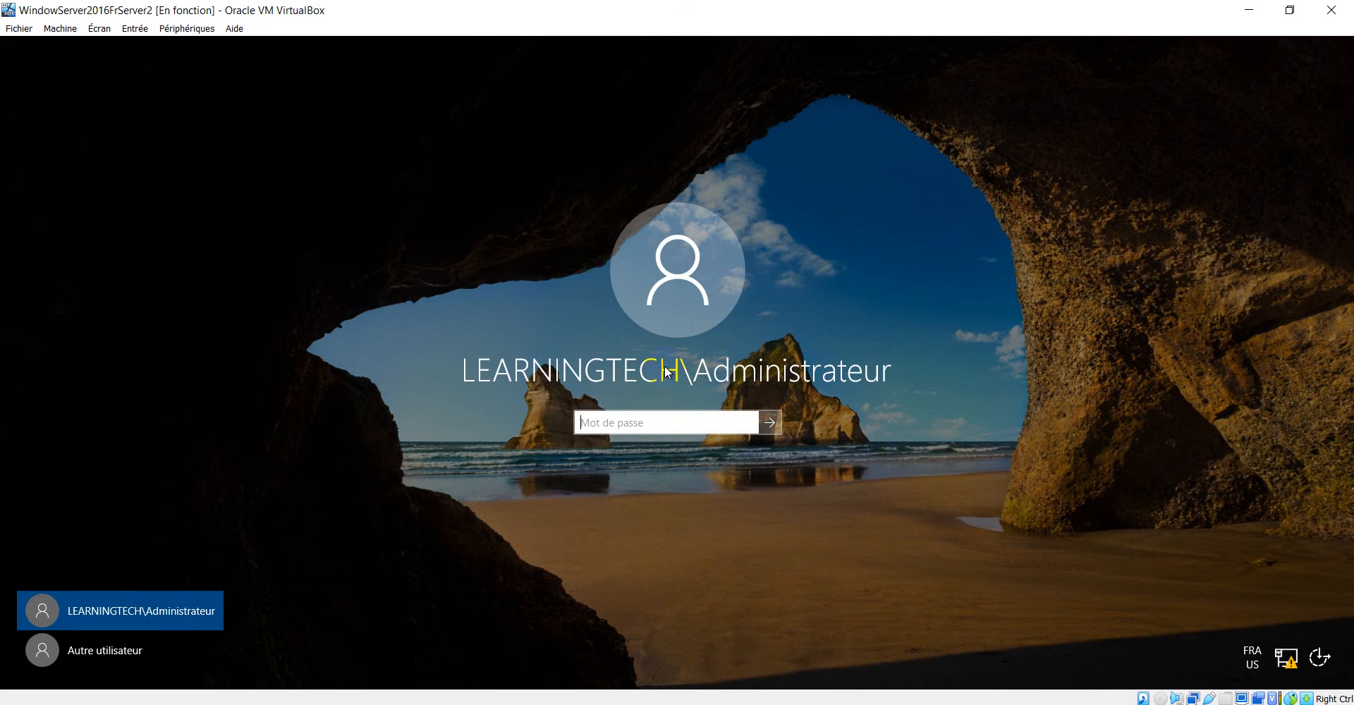
# Enter the domain administrator account's password and sign in to the LEARNINGTECH domain on Server2.
pyautogui.write('P')
pyautogui.press('BackSpace')
pyautogui.write('P')
pyautogui.click(727, 458)
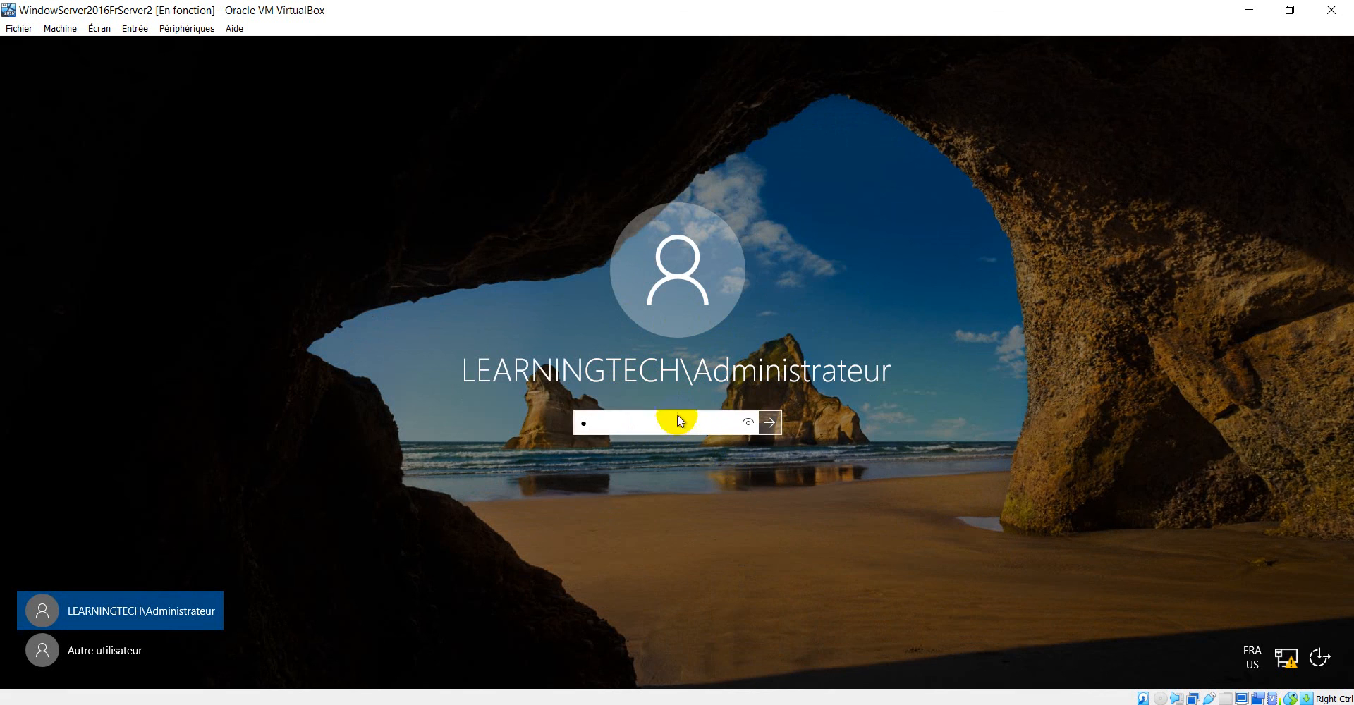
pyautogui.click(591, 429)
pyautogui.press('BackSpace')
pyautogui.write('P')
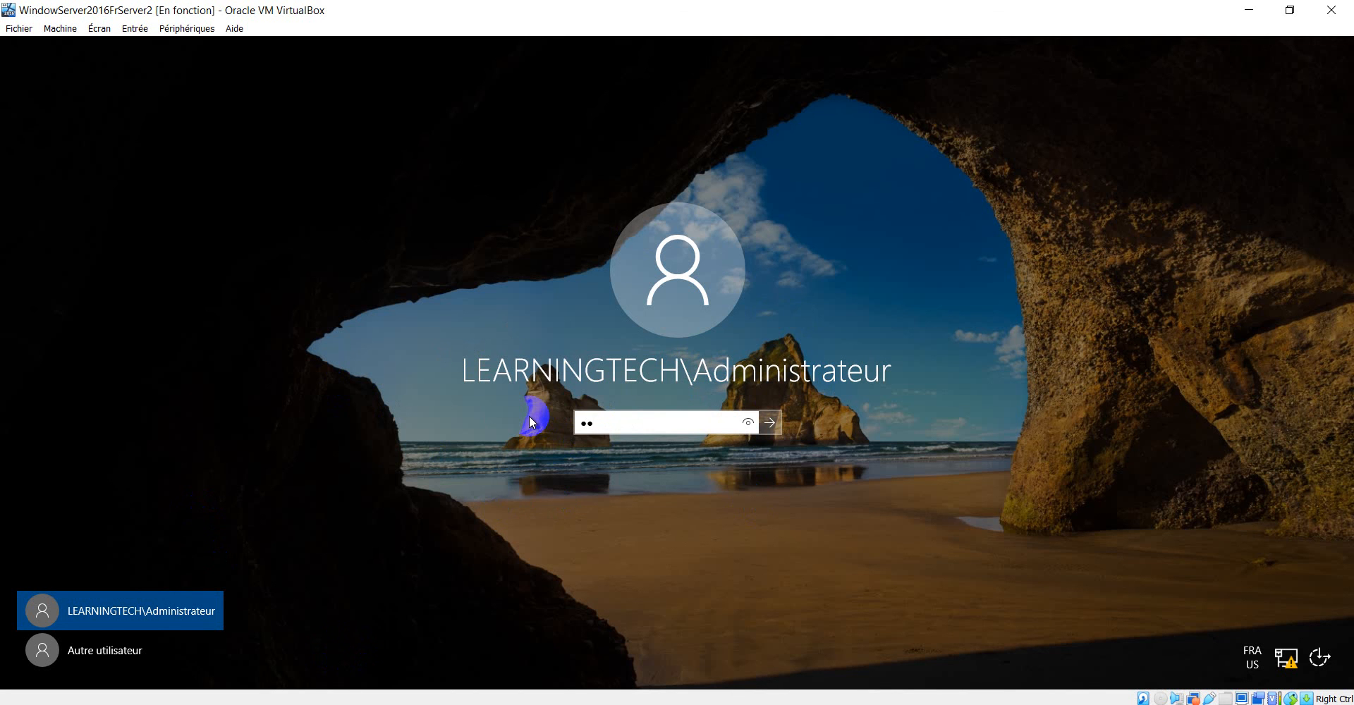
pyautogui.press('BackSpace')
pyautogui.press('BackSpace')
pyautogui.write('•••••••••')
pyautogui.click(744, 422)
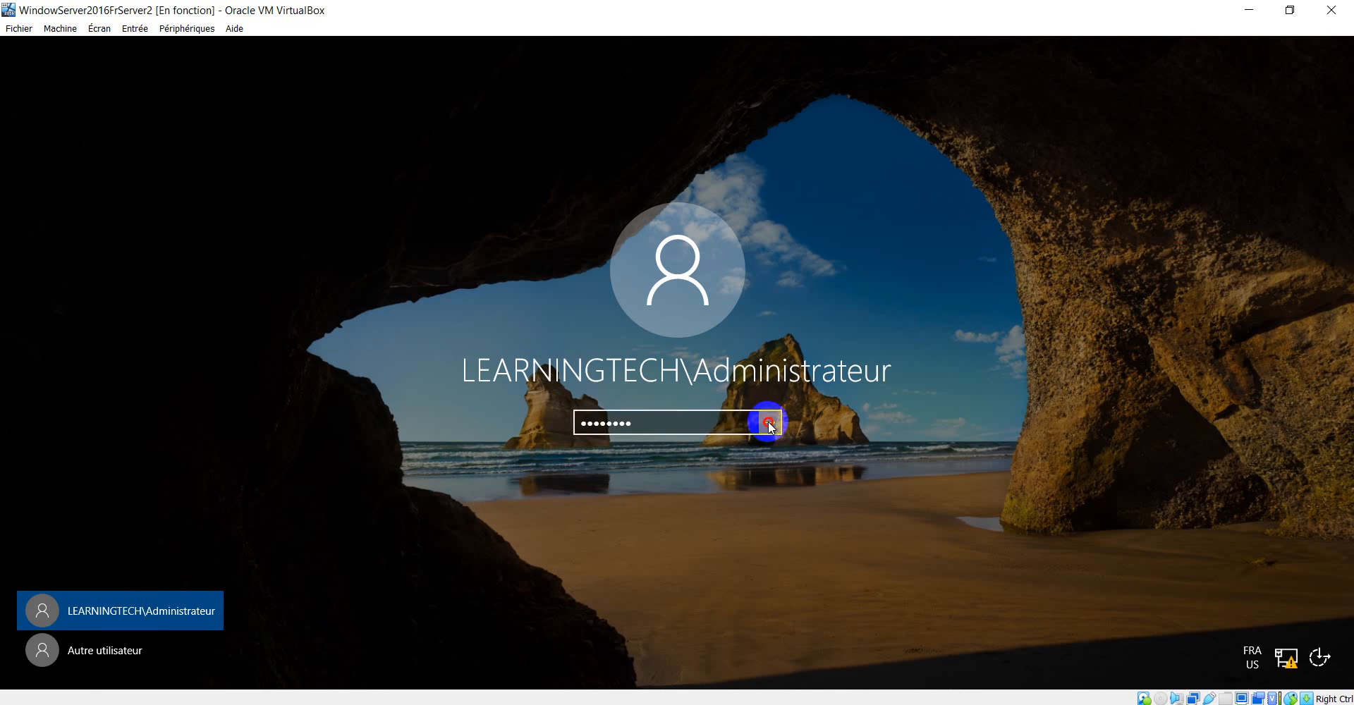
pyautogui.click(769, 422)
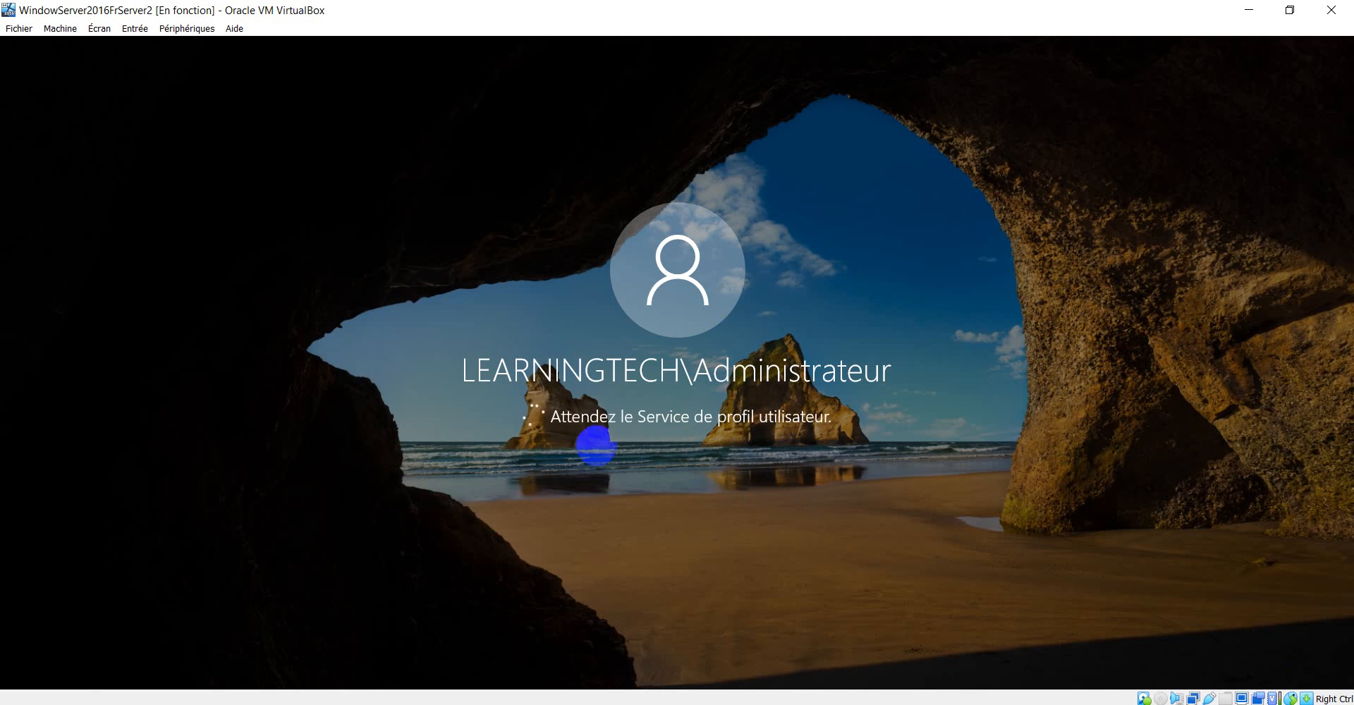
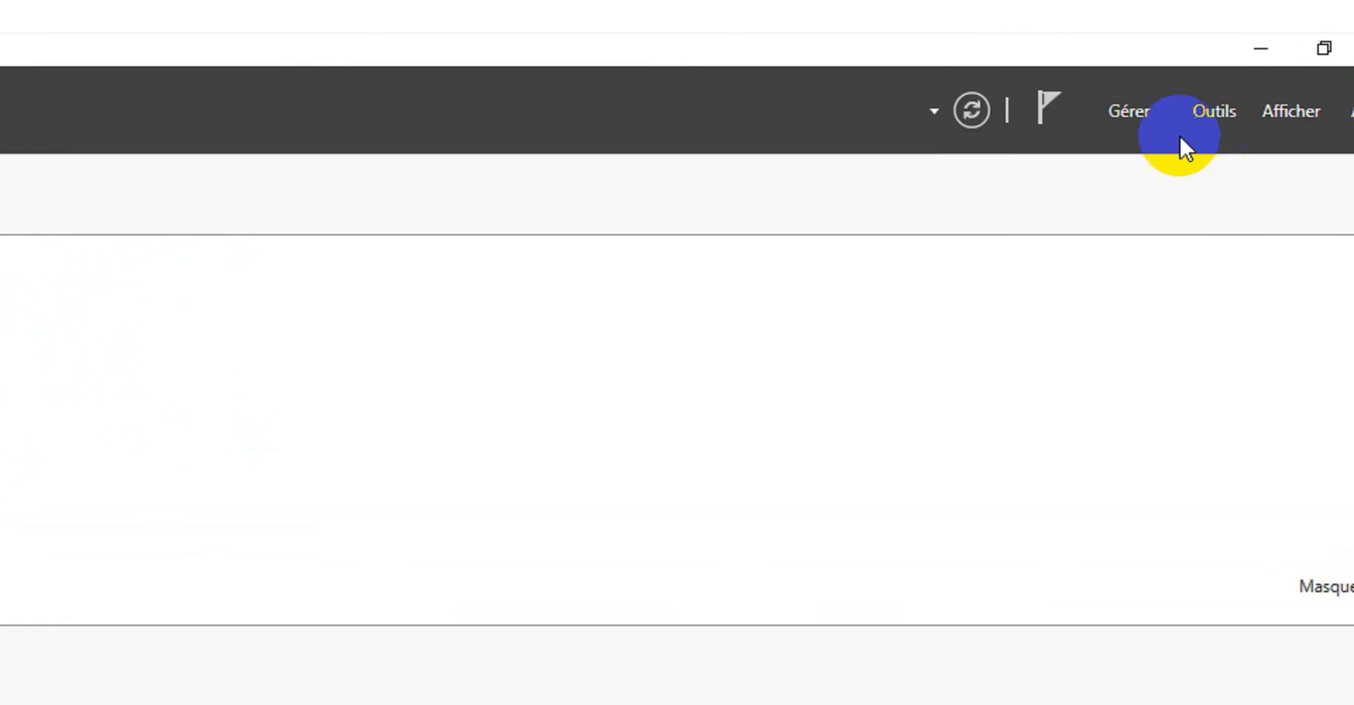
# Open Utilisateurs et ordinateurs Active Directory on Server2, enlarge its window and widen the console tree.
pyautogui.click(1204, 110)
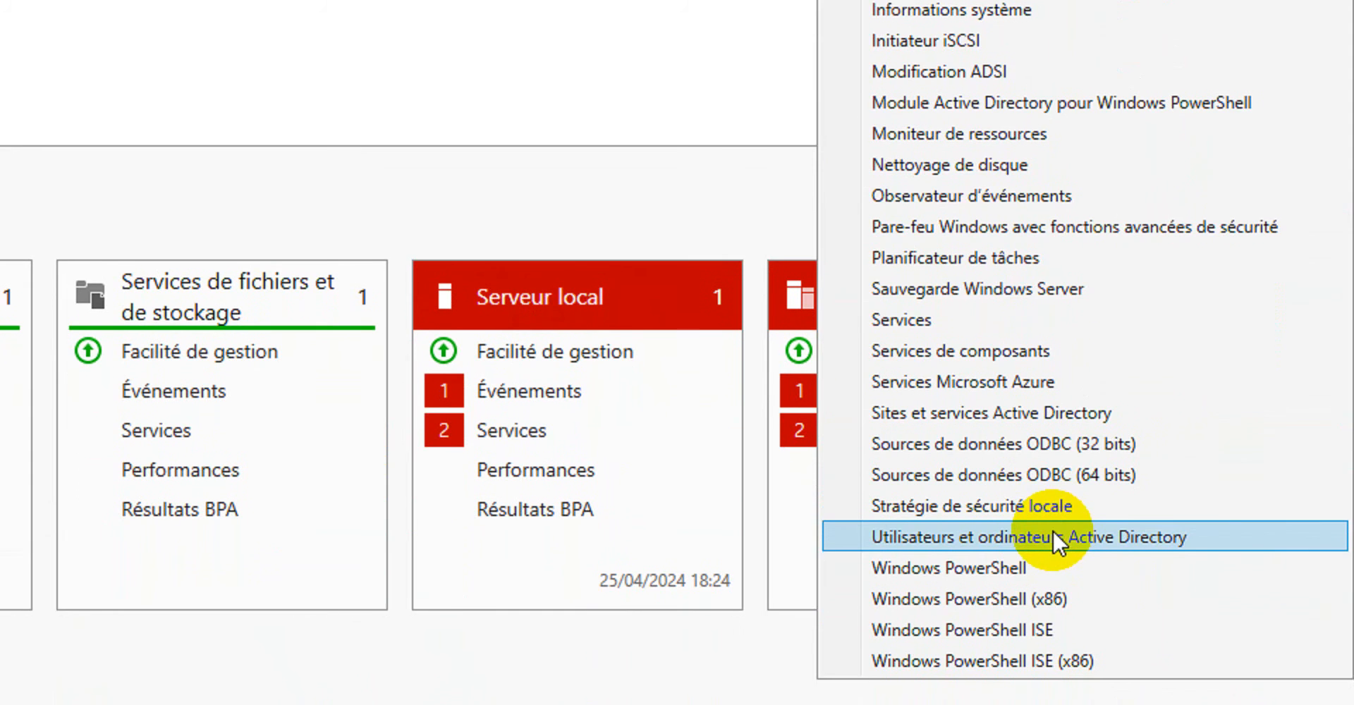
pyautogui.click(1052, 534)
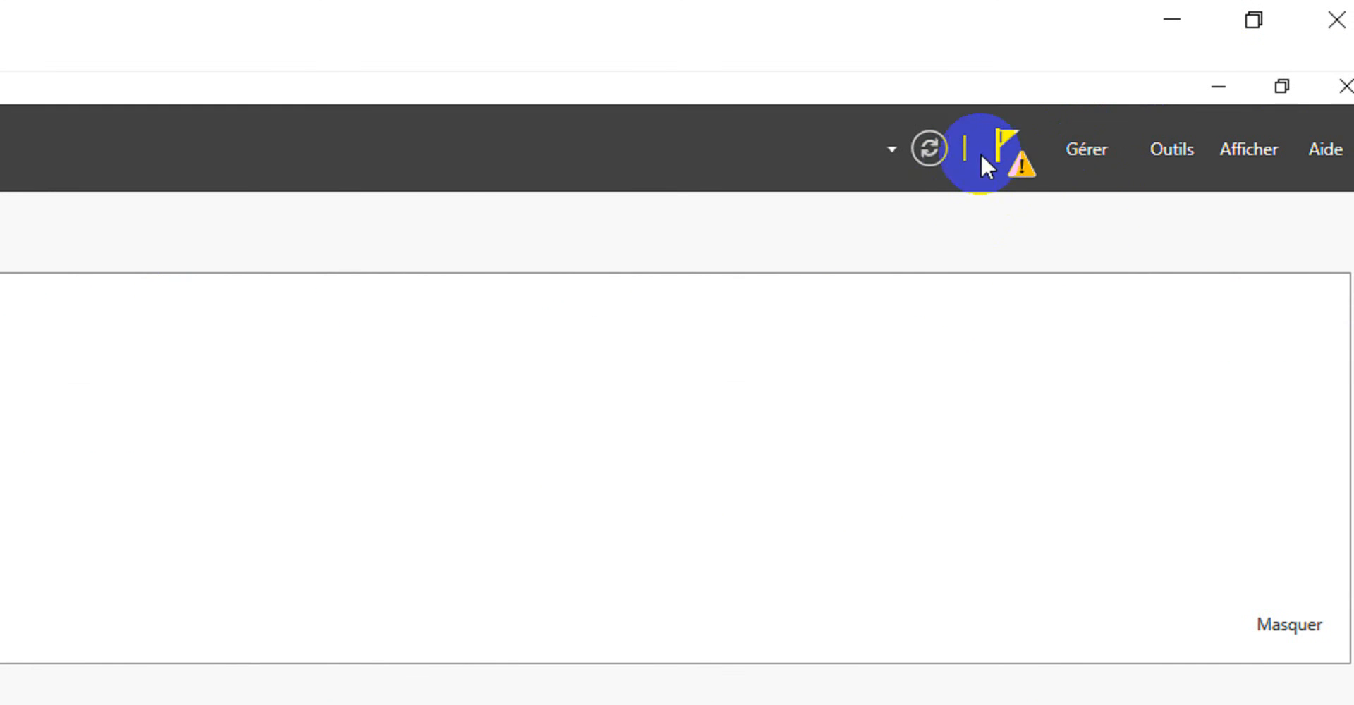
pyautogui.click(1011, 156)
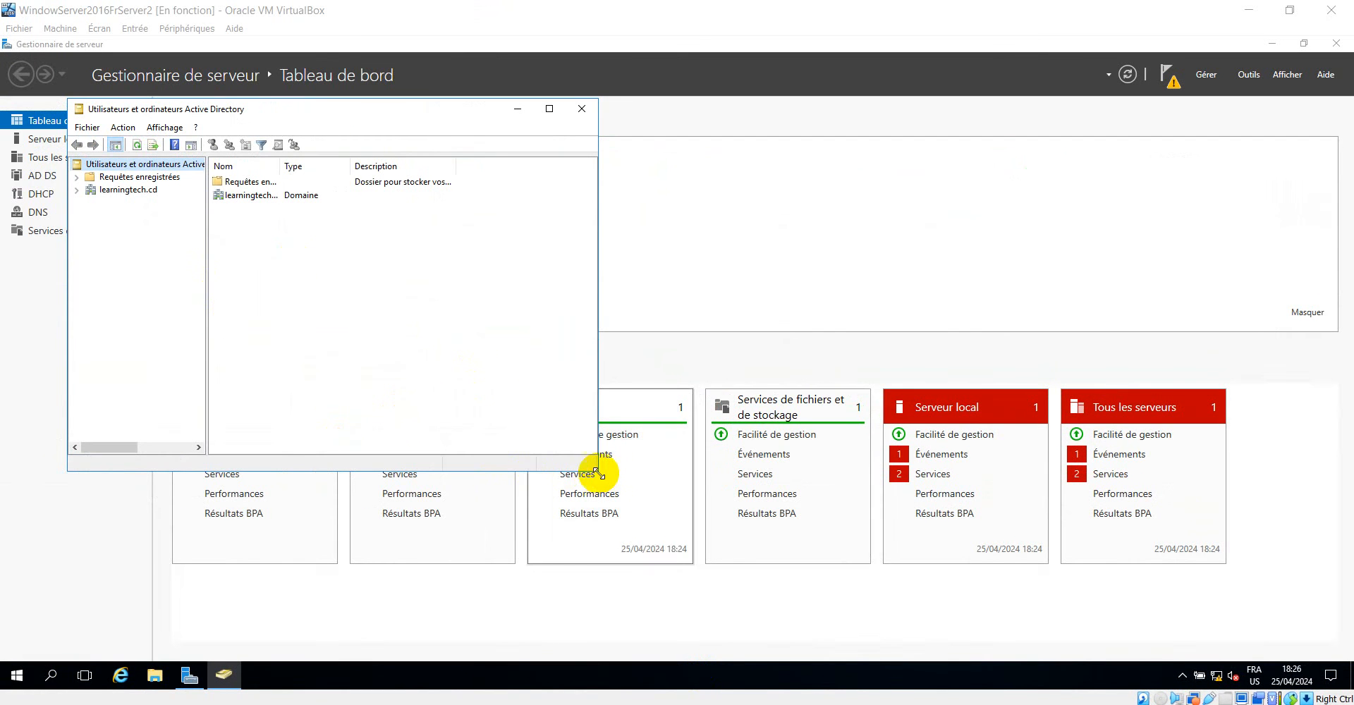
pyautogui.moveTo(596, 471); pyautogui.dragTo(851, 552)
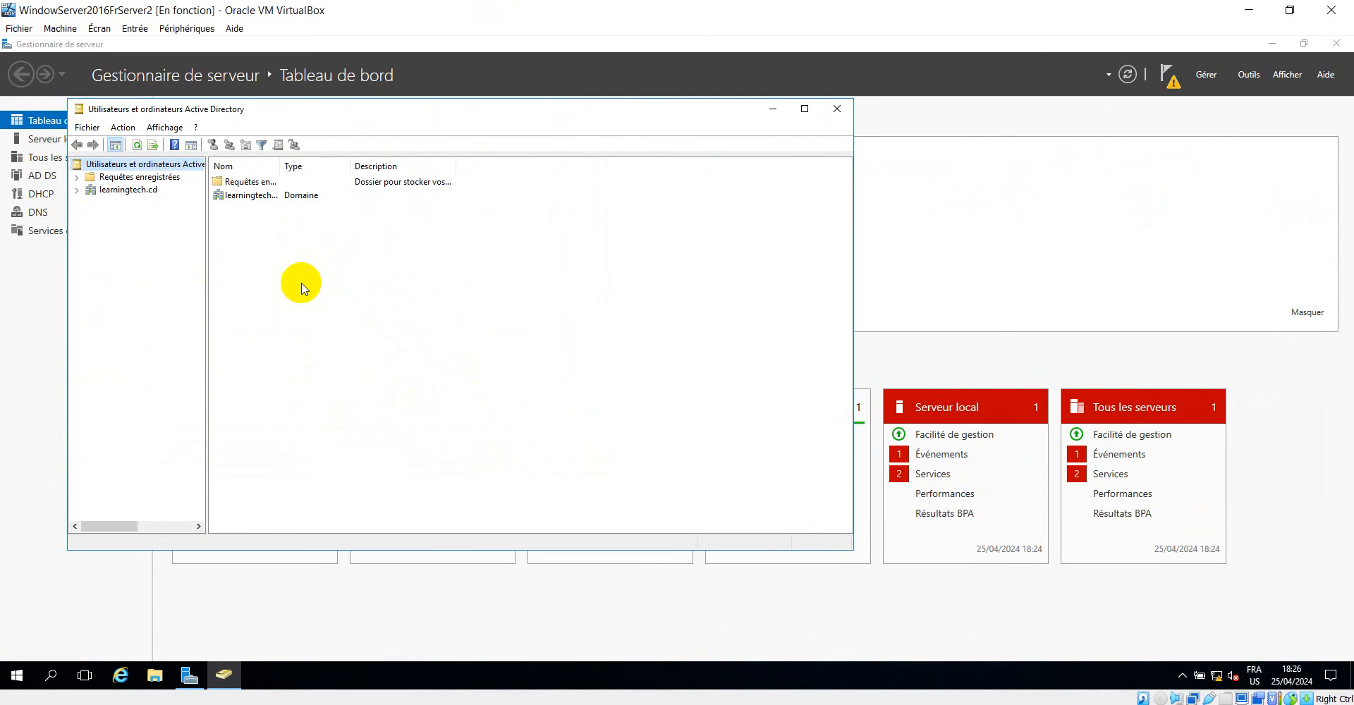
pyautogui.moveTo(207, 263); pyautogui.dragTo(372, 258)
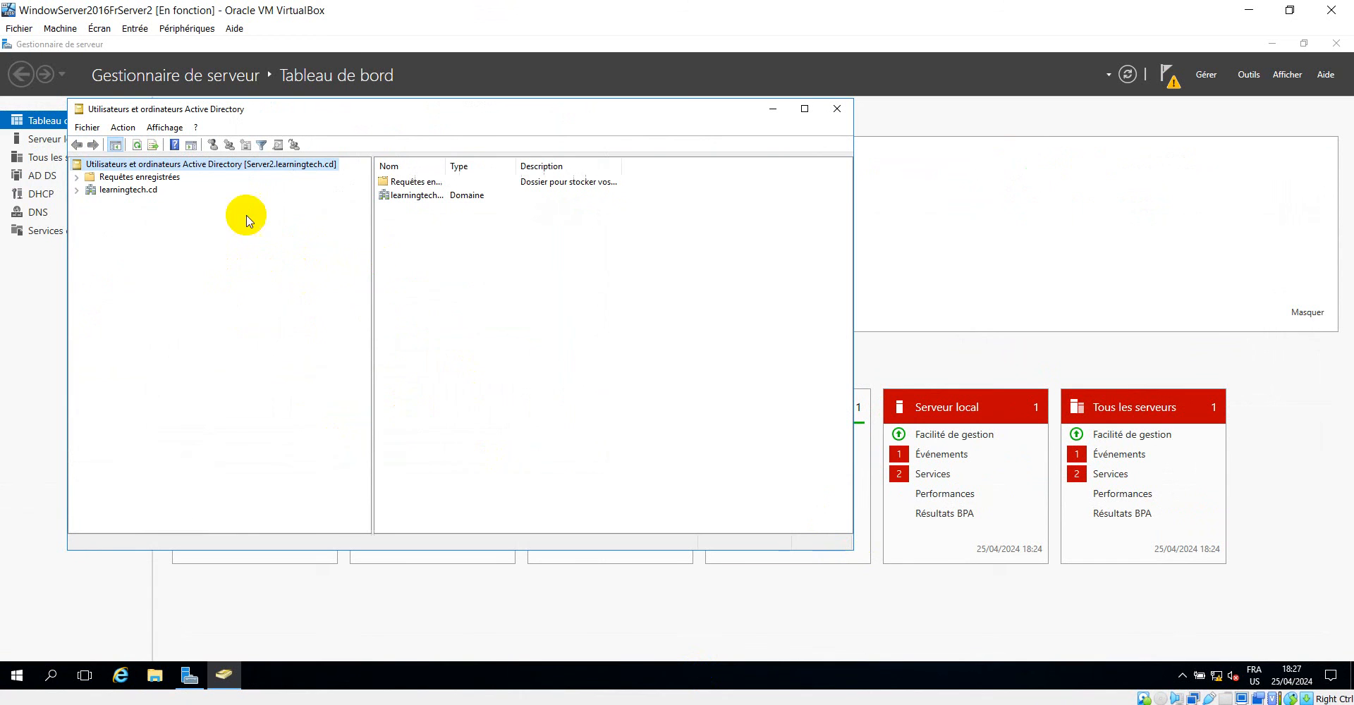
# Expand the learningtech.cd domain and display the contents of its Users container in a larger window.
pyautogui.click(77, 189)
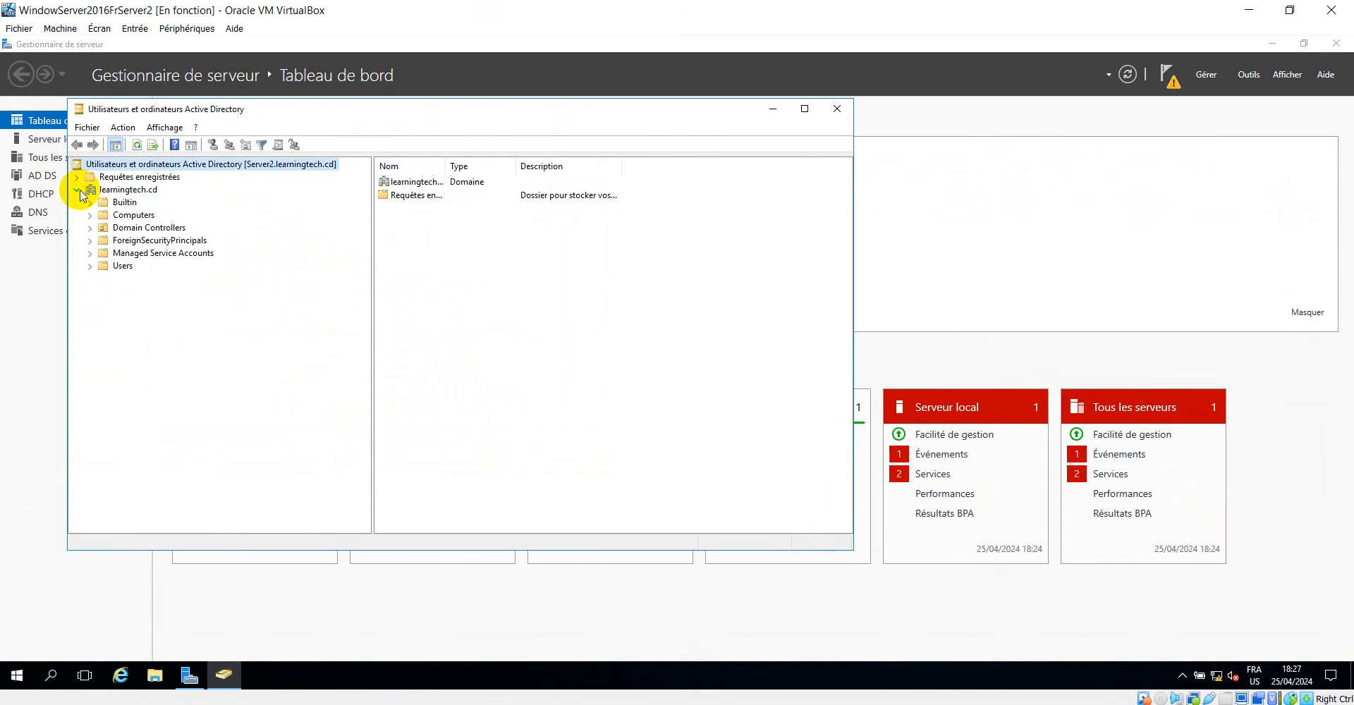
pyautogui.click(122, 268)
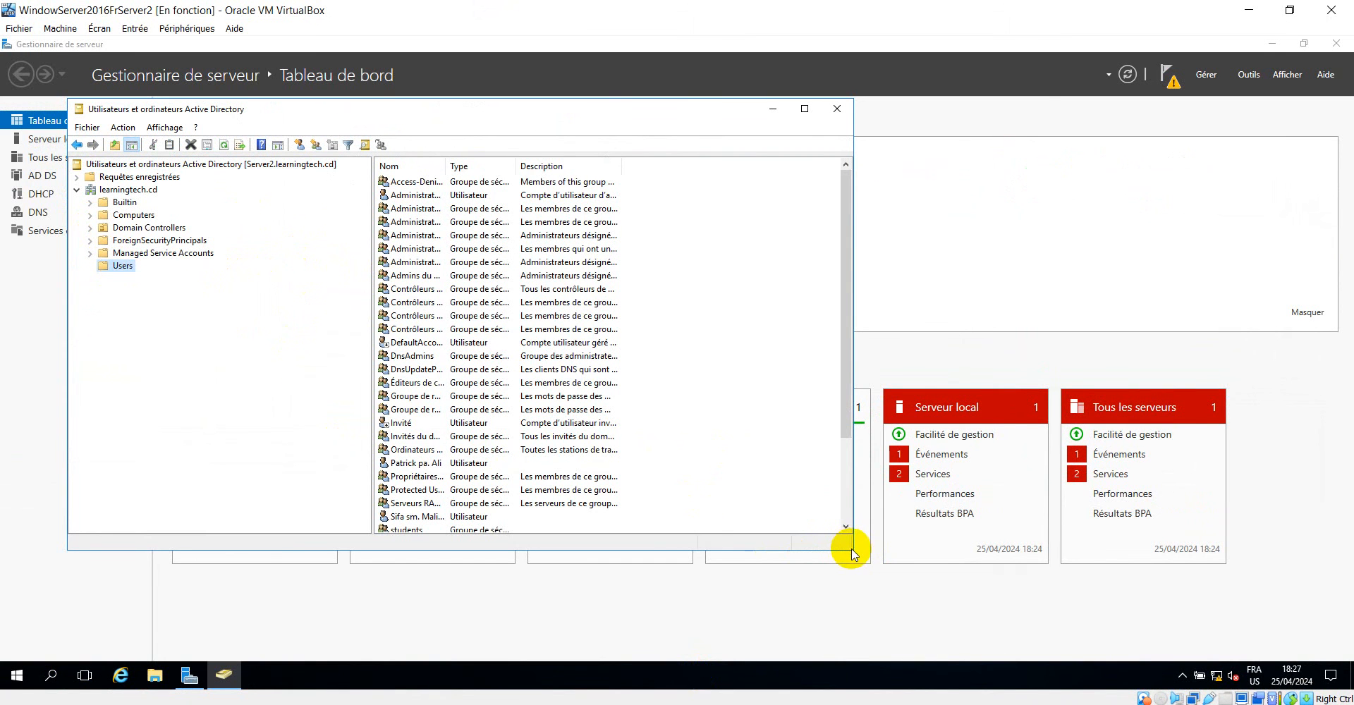
pyautogui.moveTo(852, 550); pyautogui.dragTo(1035, 620)
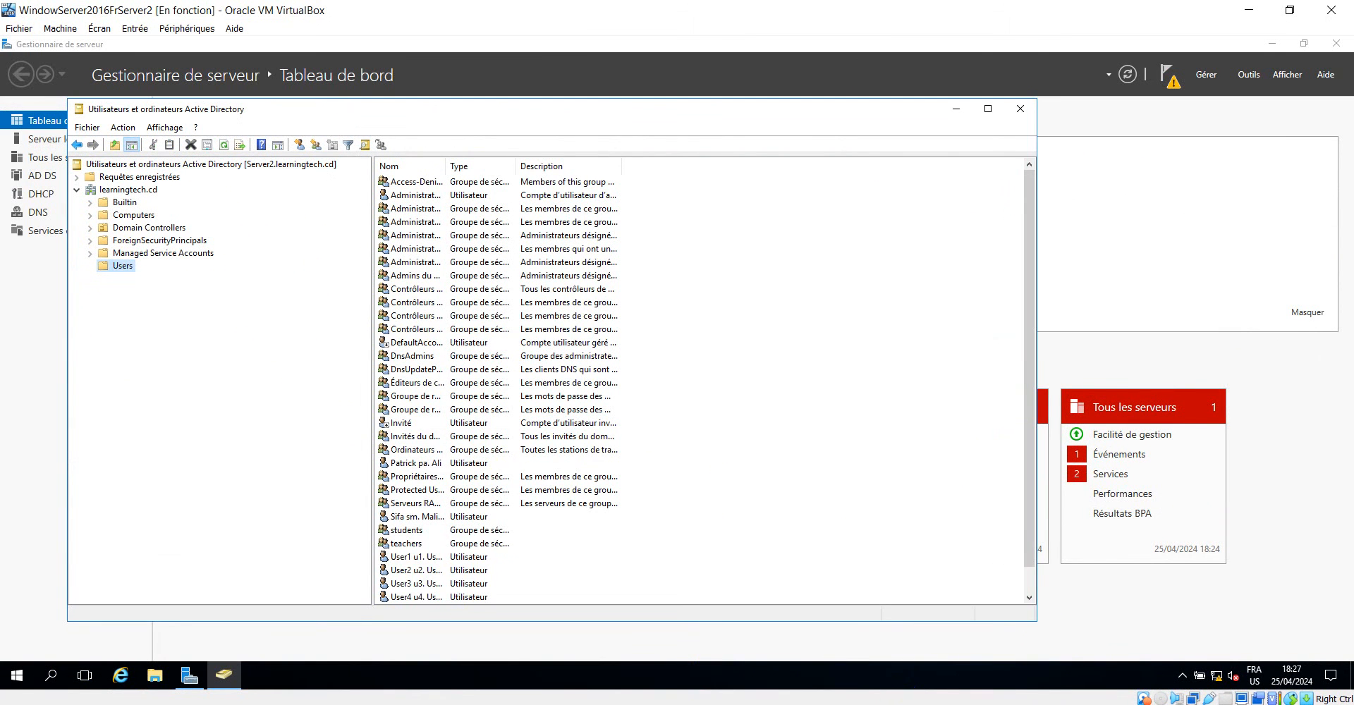
pyautogui.moveTo(861, 704)
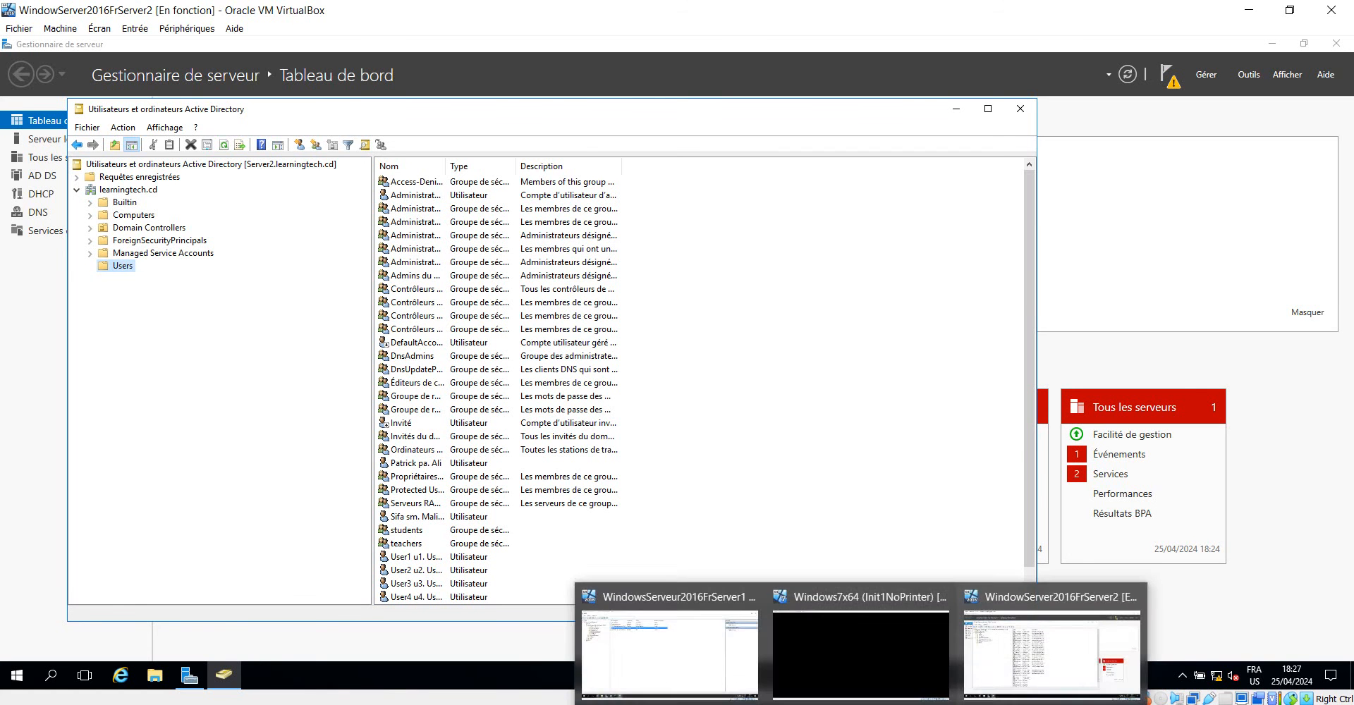
pyautogui.click(666, 649)
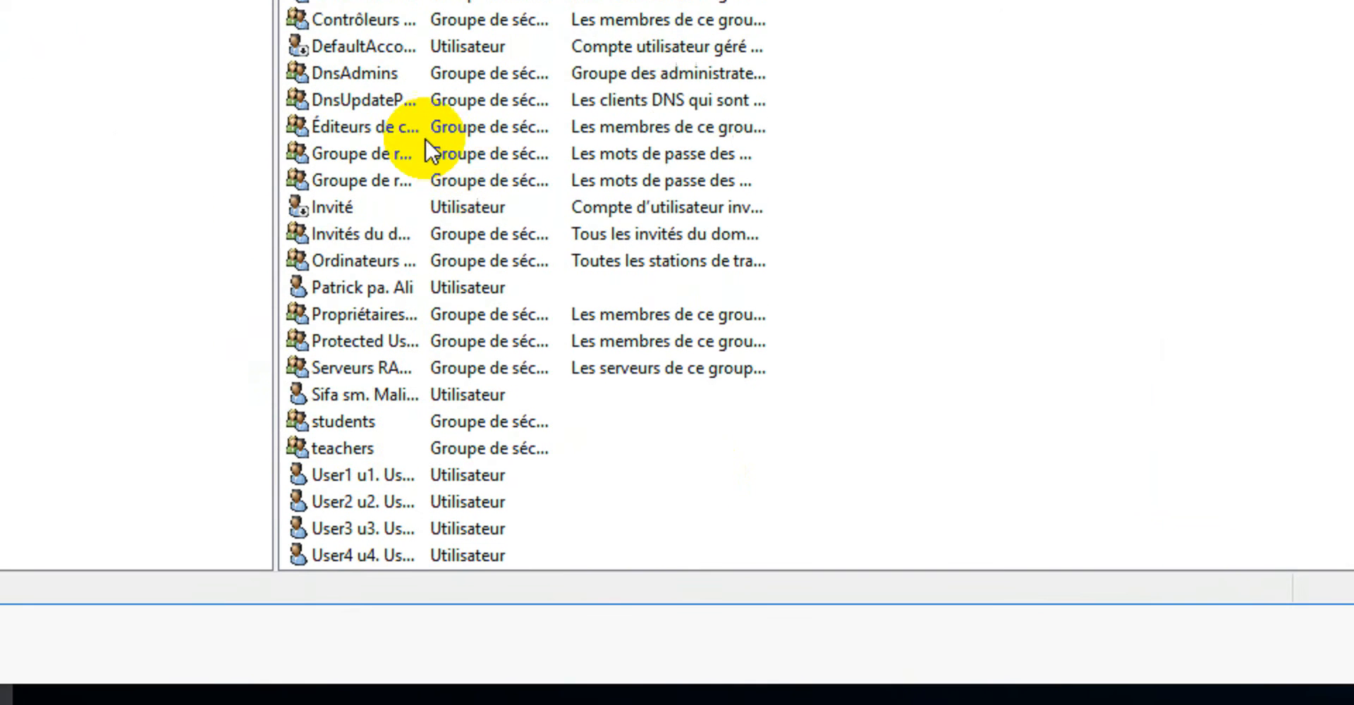
# Widen the name column, examine the replicated user accounts and the students and teachers groups, and minimize the console.
pyautogui.moveTo(429, 145); pyautogui.dragTo(532, 176)
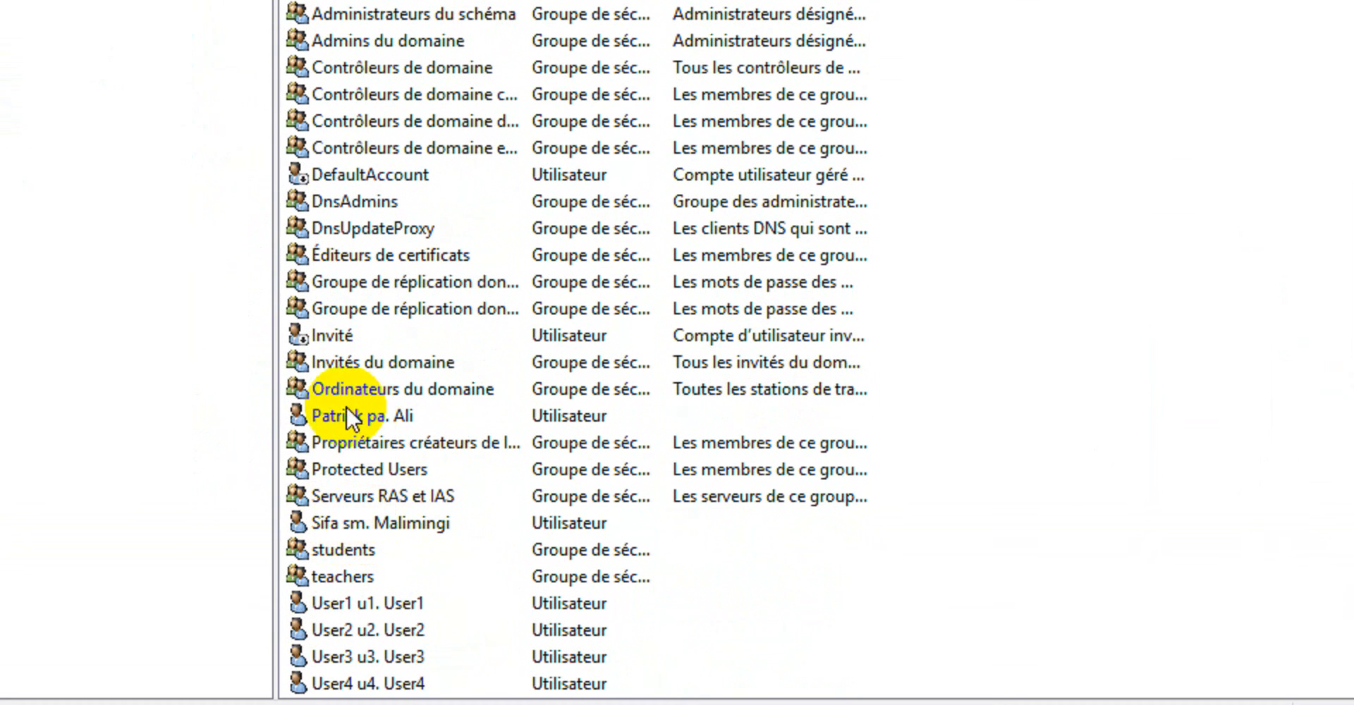
pyautogui.click(344, 414)
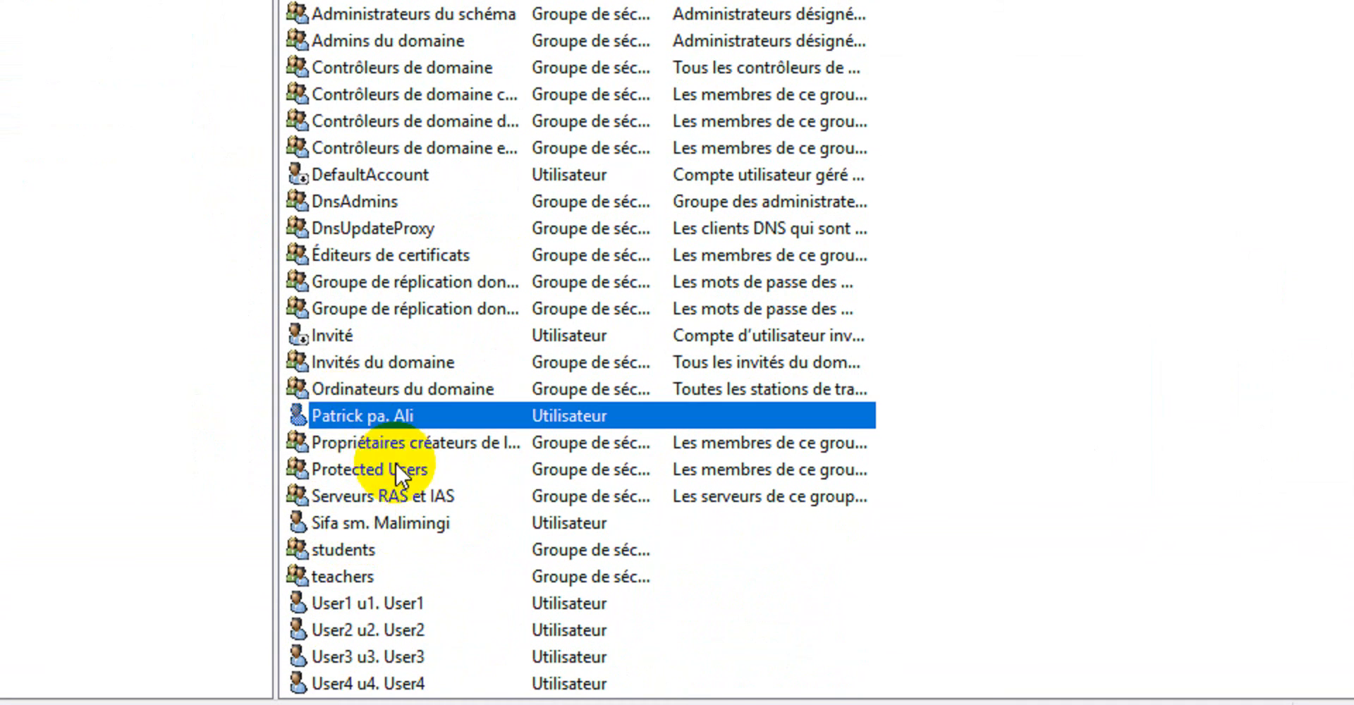
pyautogui.click(357, 523)
pyautogui.click(352, 515)
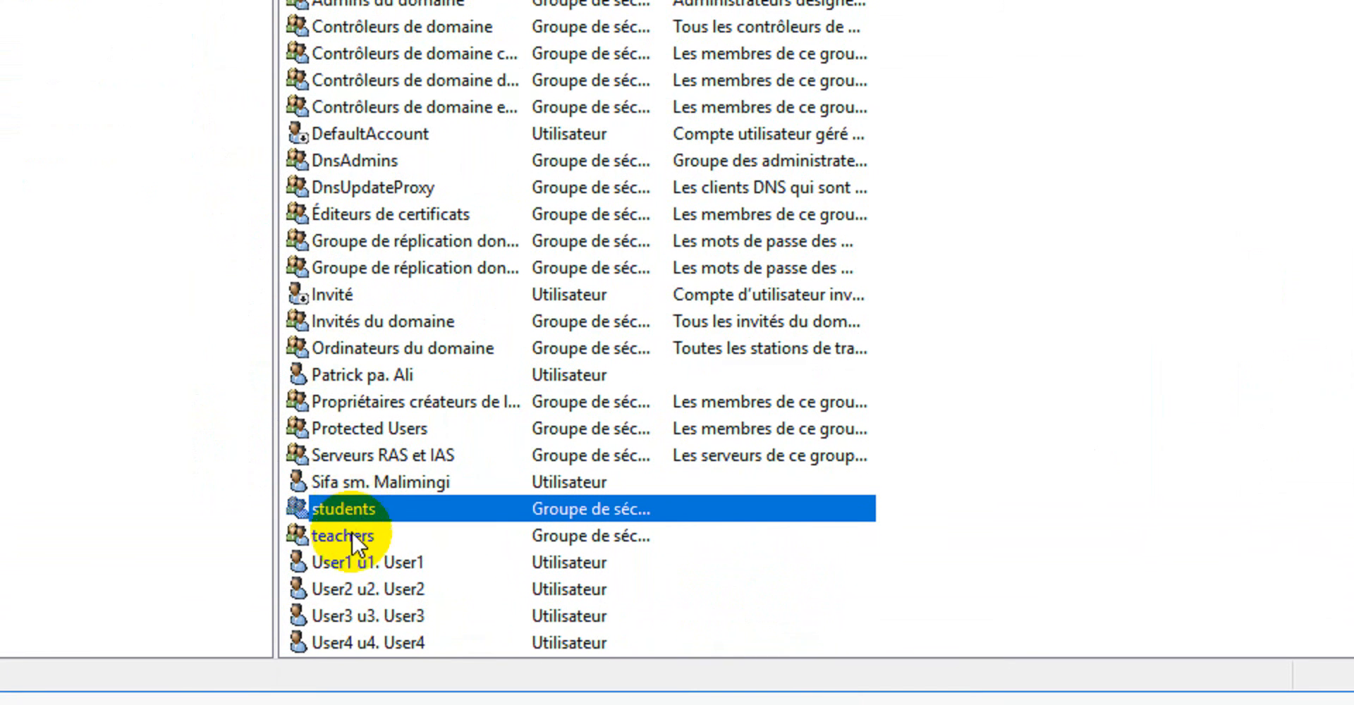
pyautogui.click(351, 539)
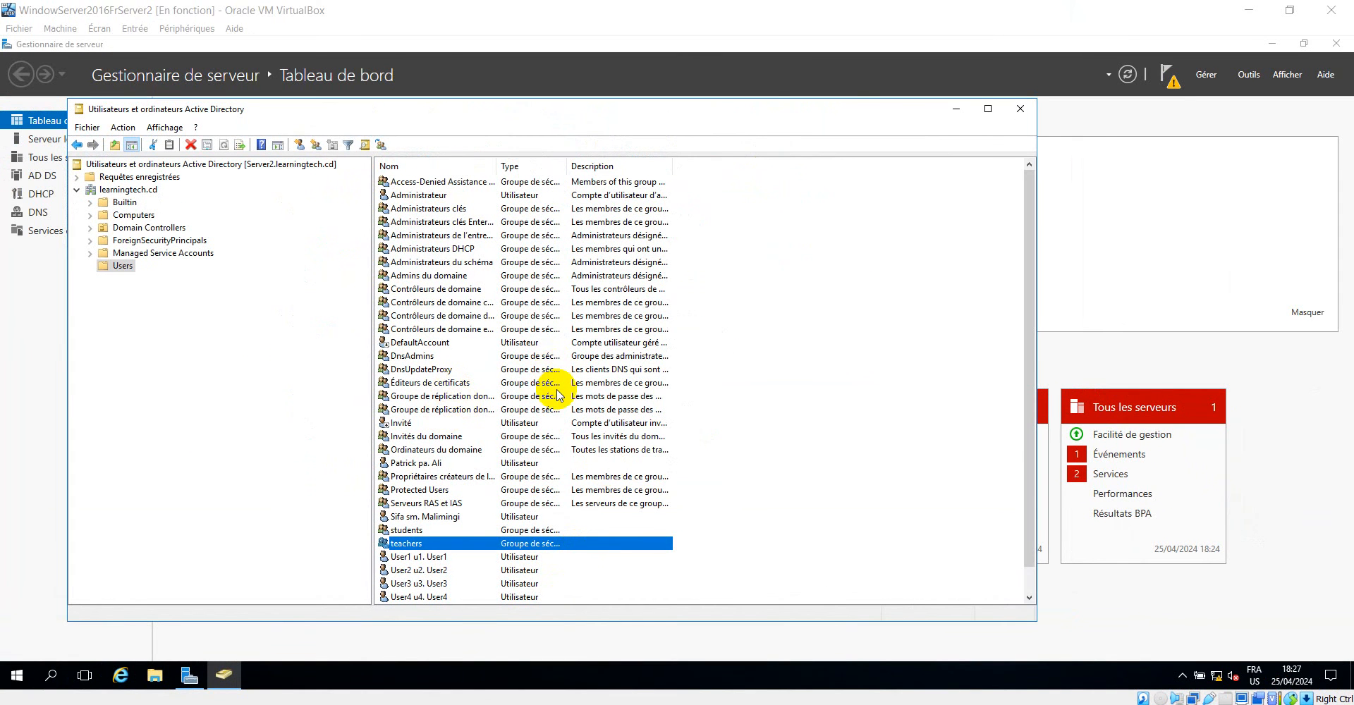
pyautogui.click(954, 109)
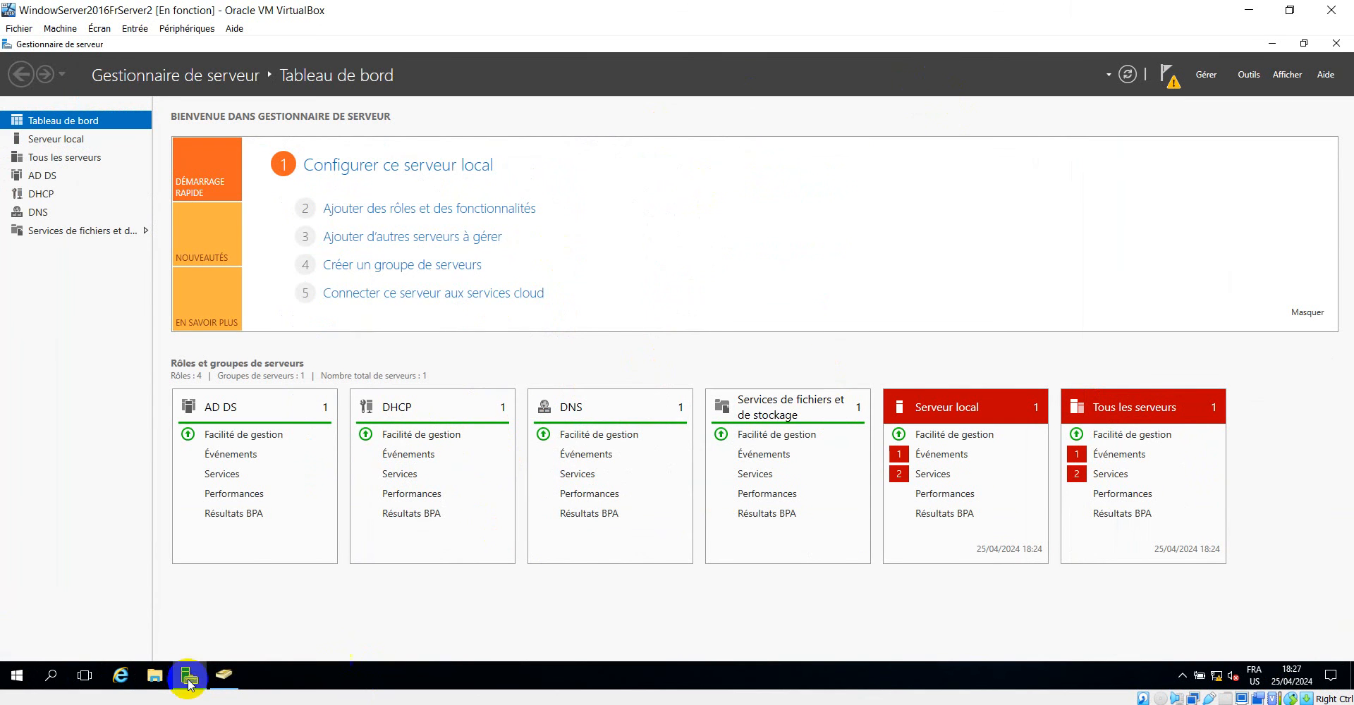
# Inspect the contents of the Nouveau nom (D:) drive on Server2 in File Explorer, and close the window.
pyautogui.click(153, 677)
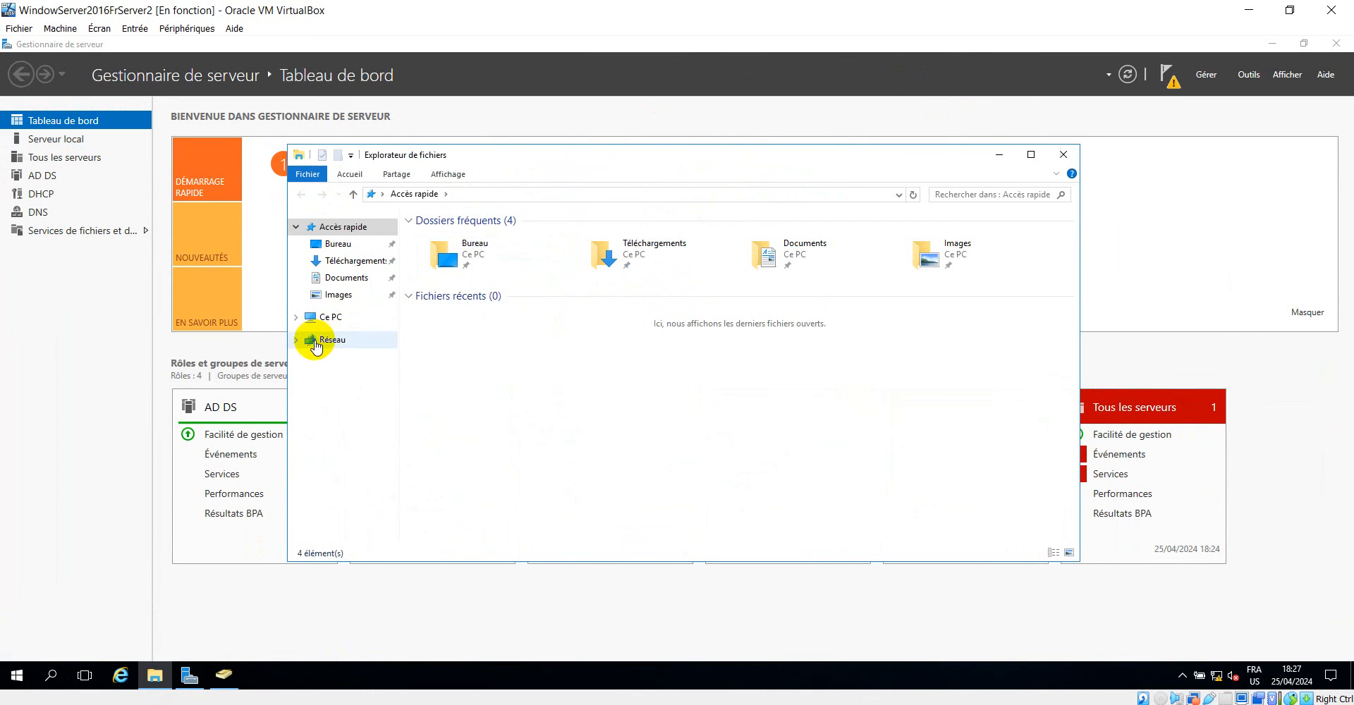
pyautogui.click(298, 318)
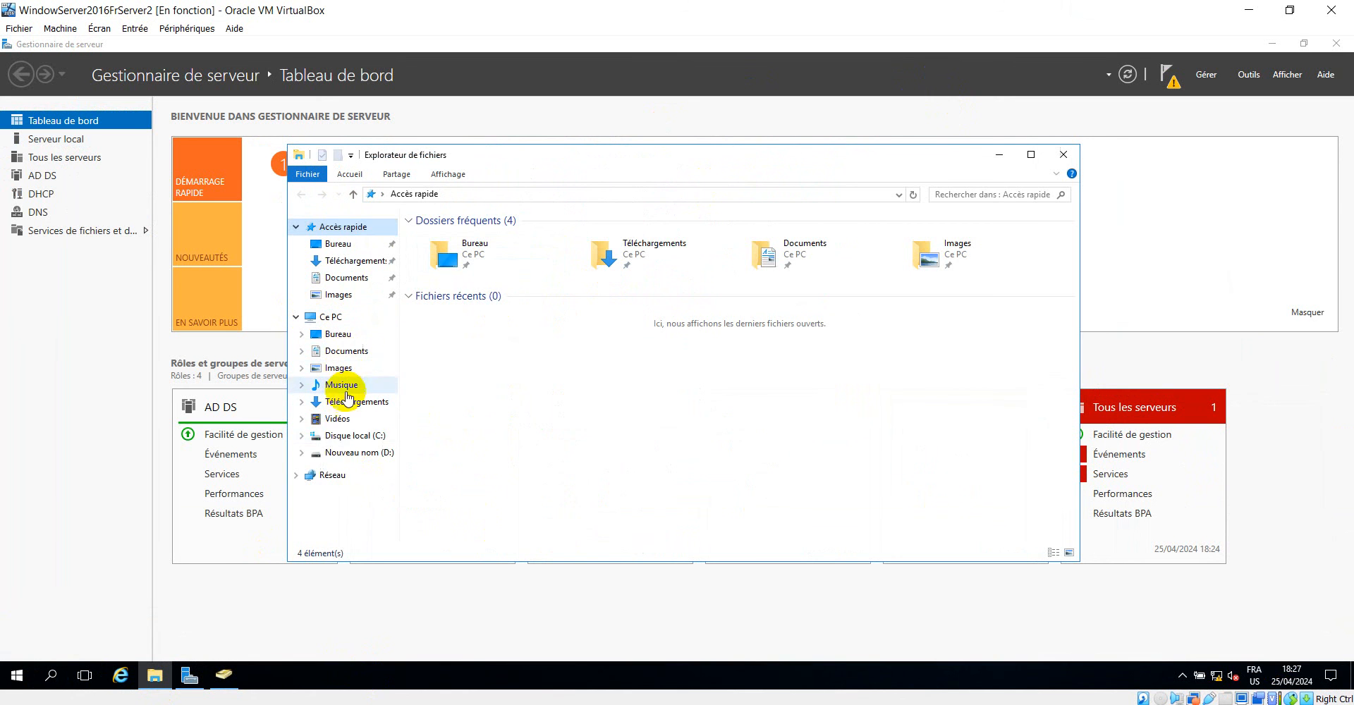
pyautogui.click(352, 452)
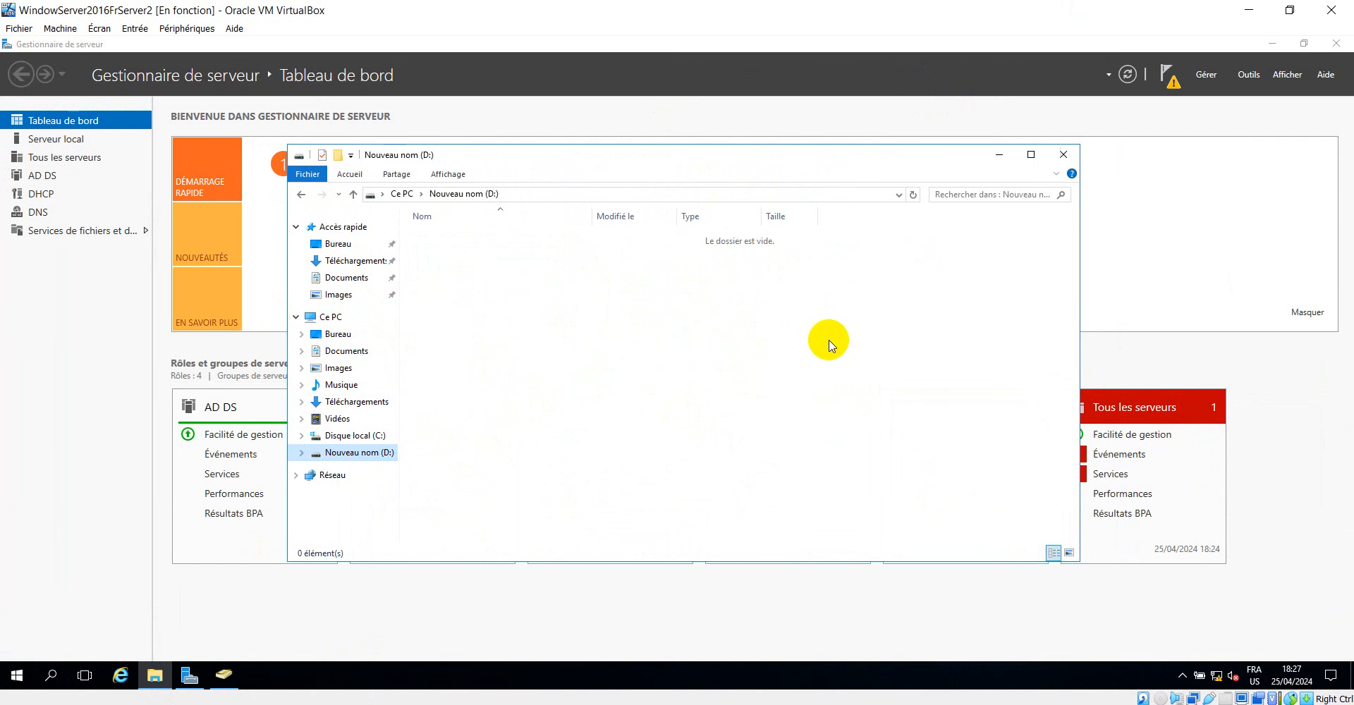
pyautogui.click(1065, 156)
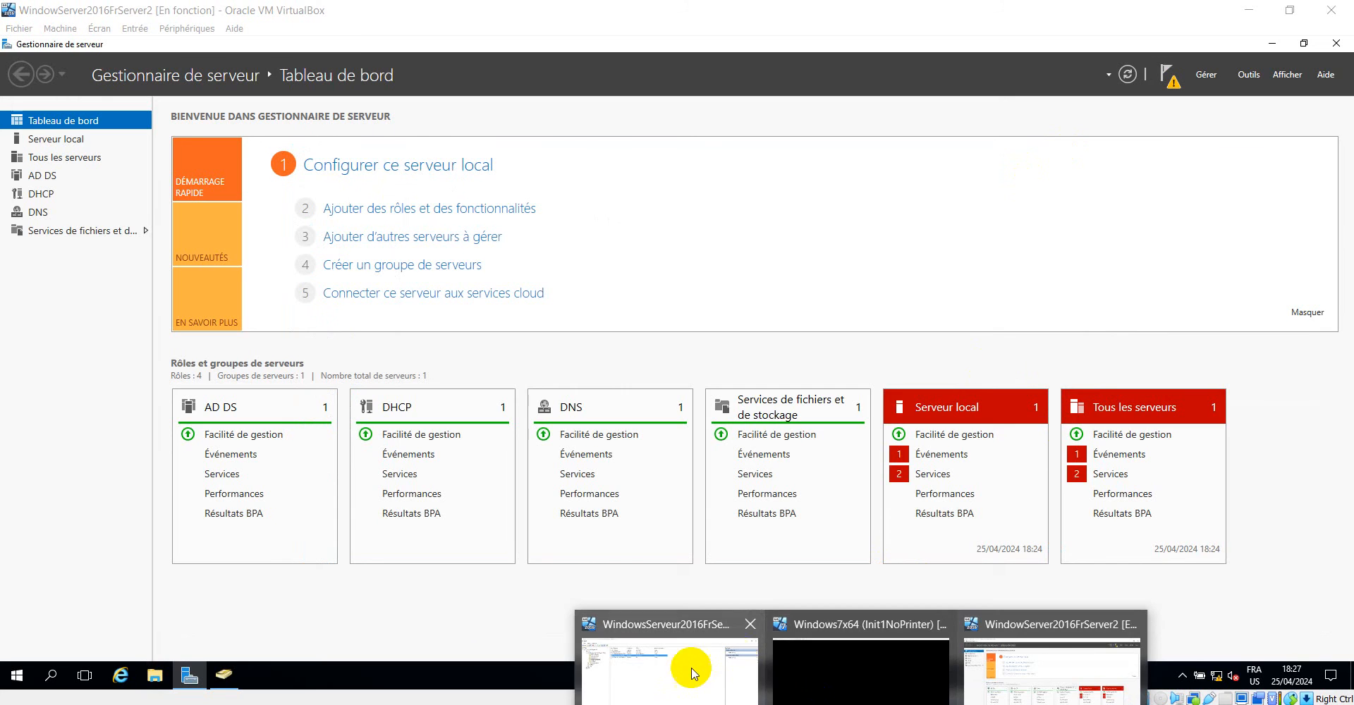
# Switch to the WindowsServeur2016FrServer1 virtual machine and remove 192.168.2.5 from the DHCP scope option 006 Serveurs DNS.
pyautogui.click(678, 666)
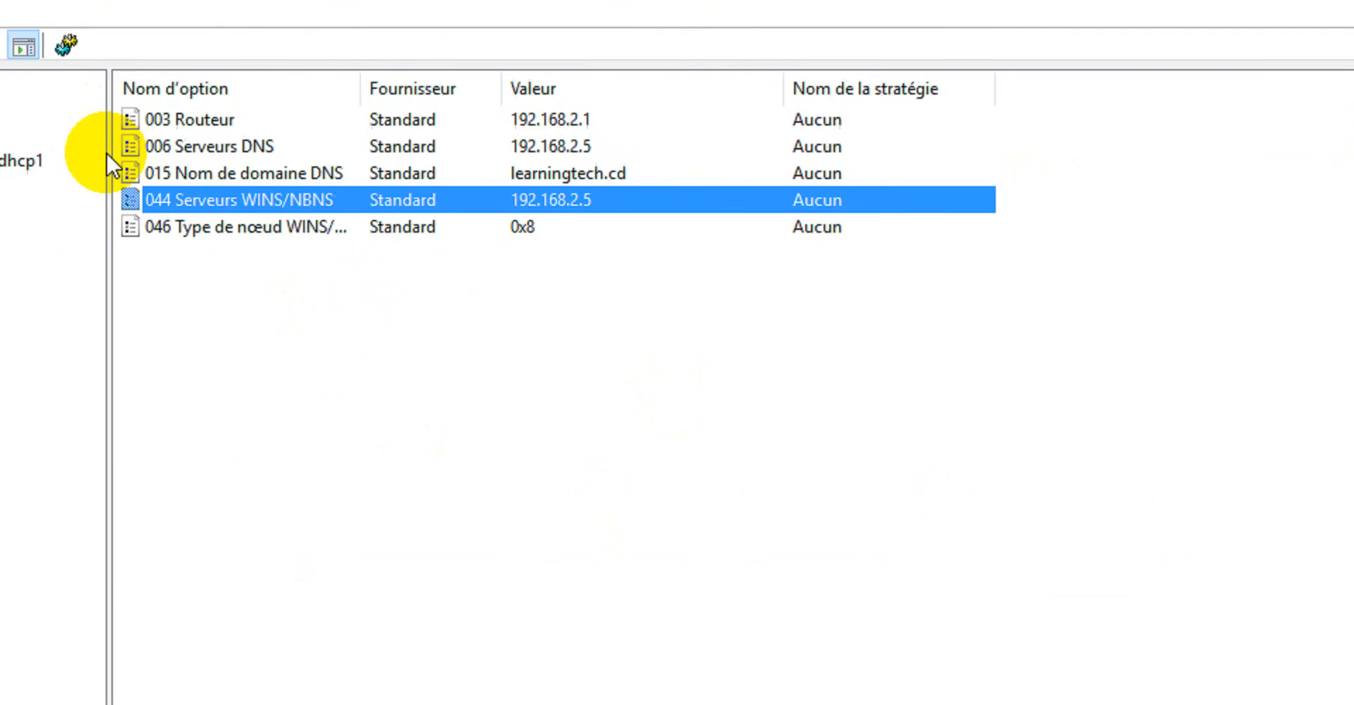
pyautogui.doubleClick(216, 142)
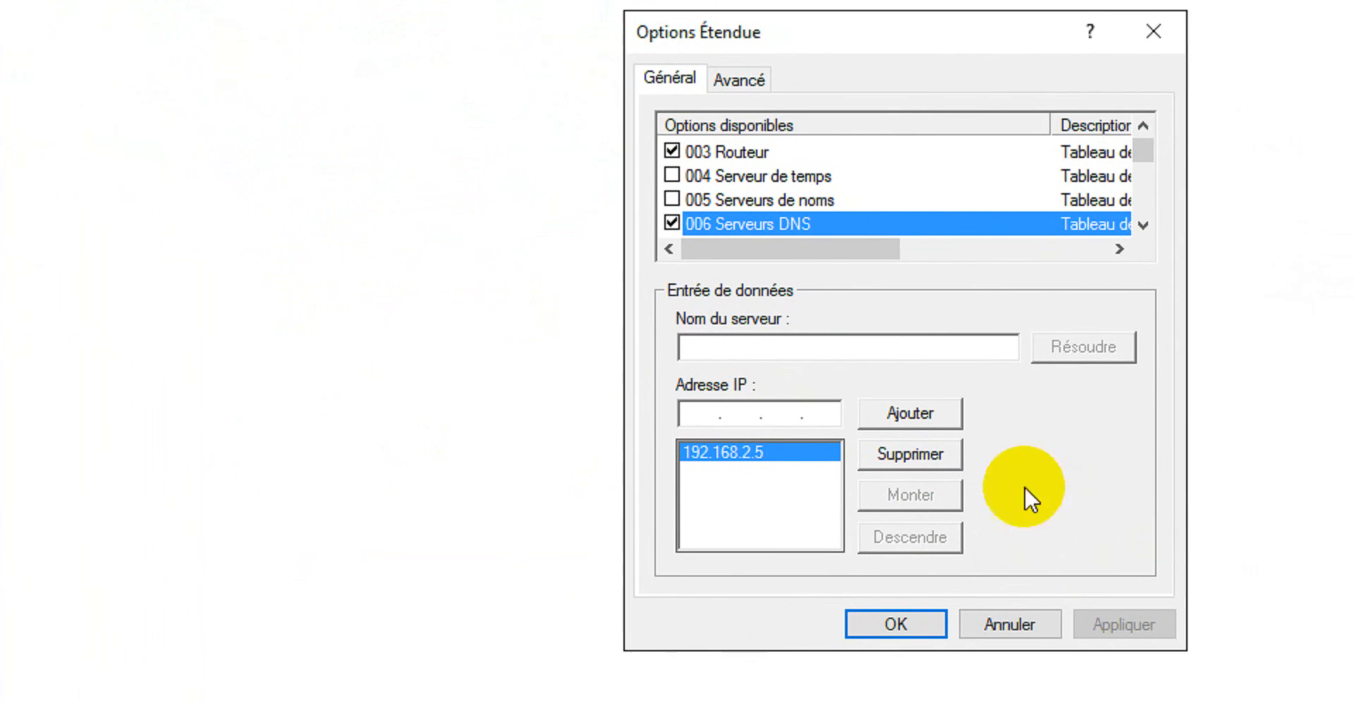
pyautogui.click(767, 344)
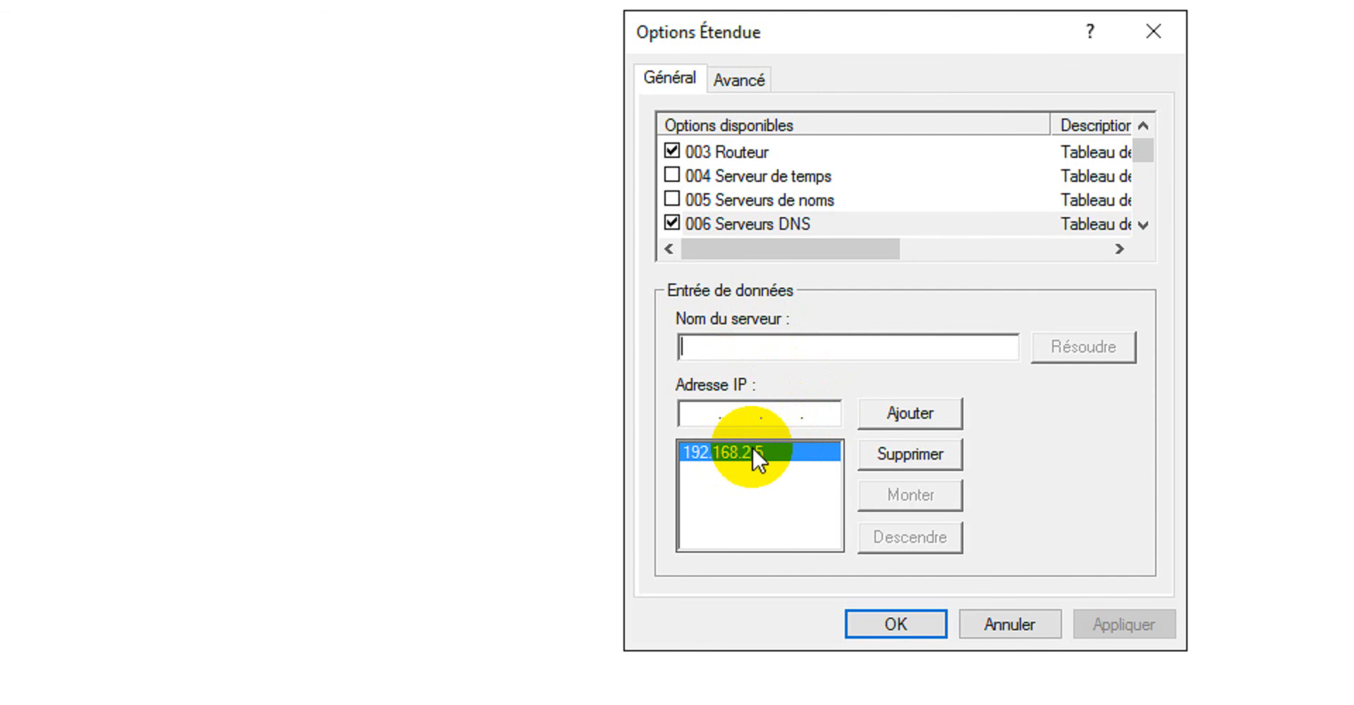
pyautogui.click(910, 454)
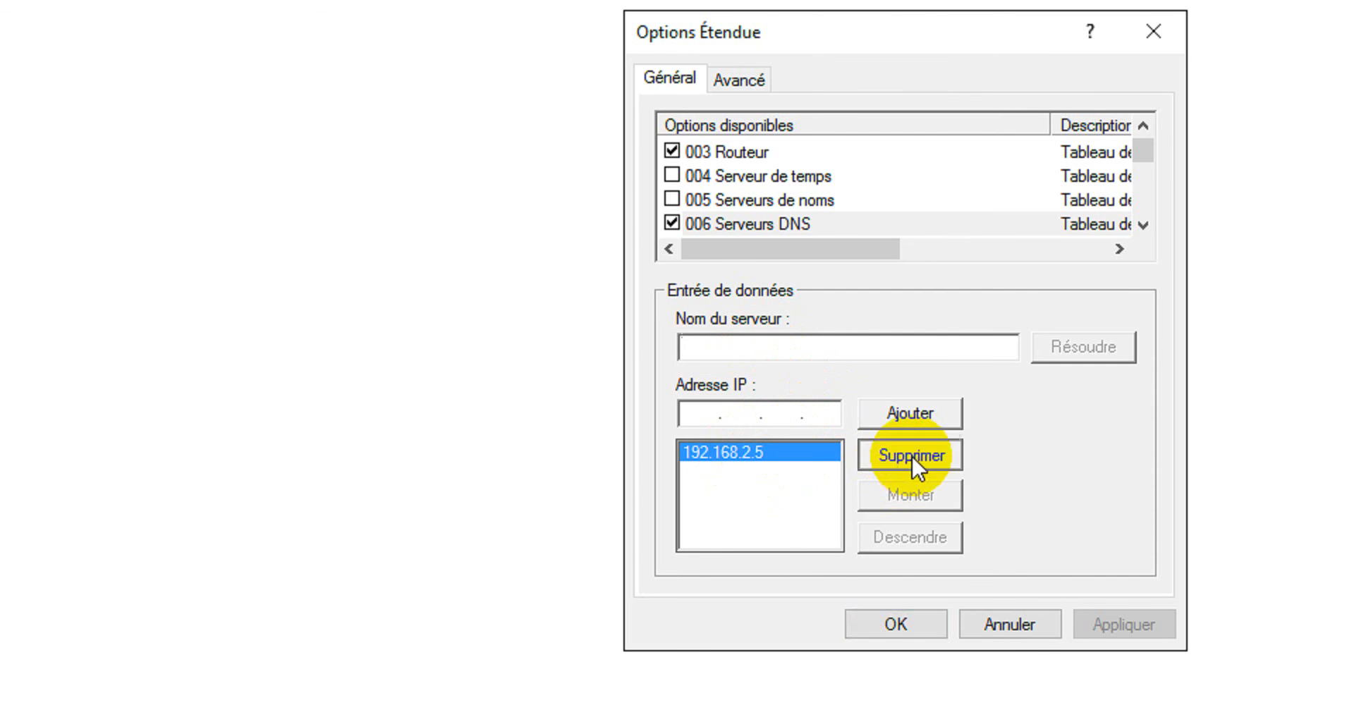
pyautogui.click(839, 409)
pyautogui.press('BackSpace')
pyautogui.press('BackSpace')
pyautogui.press('BackSpace')
pyautogui.press('BackSpace')
pyautogui.press('BackSpace')
pyautogui.press('BackSpace')
pyautogui.press('BackSpace')
pyautogui.write('1')
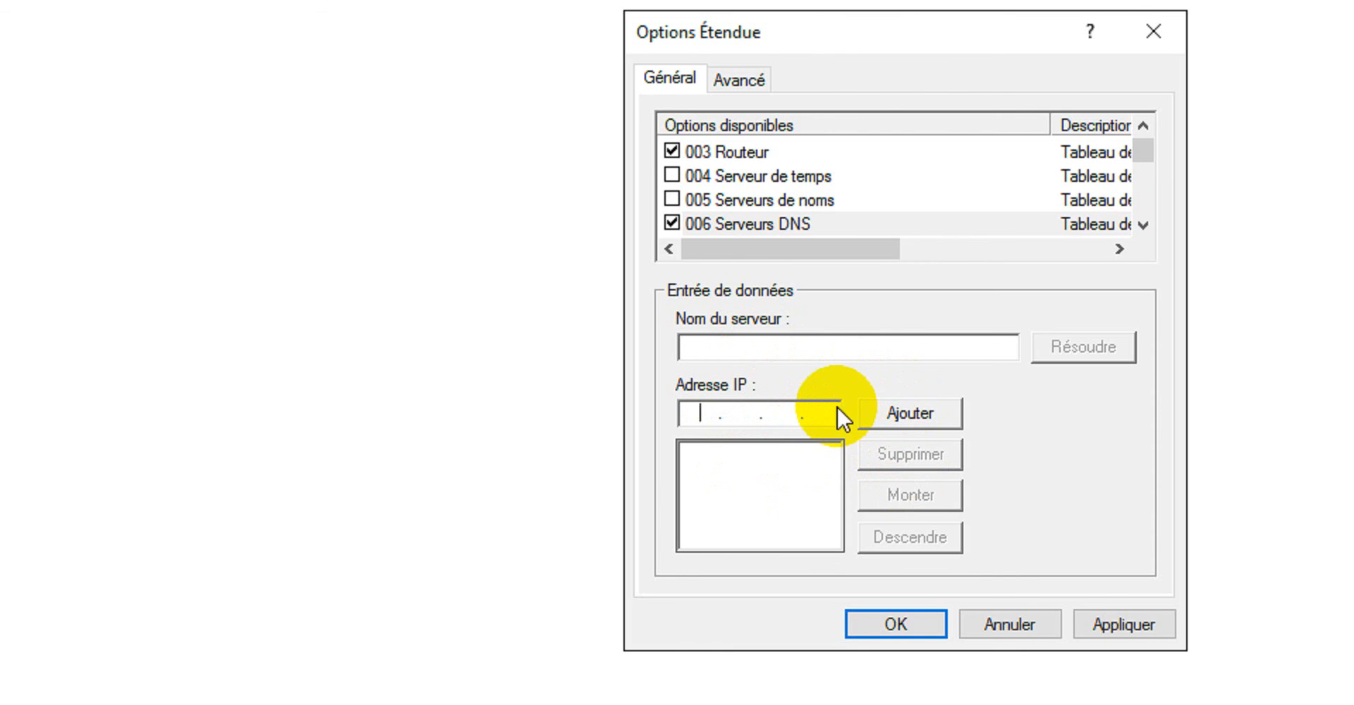
# Resolve the server name Server1.learningtech.cd and add its address 192.168.2.5 to the DNS servers of option 006.
pyautogui.click(773, 347)
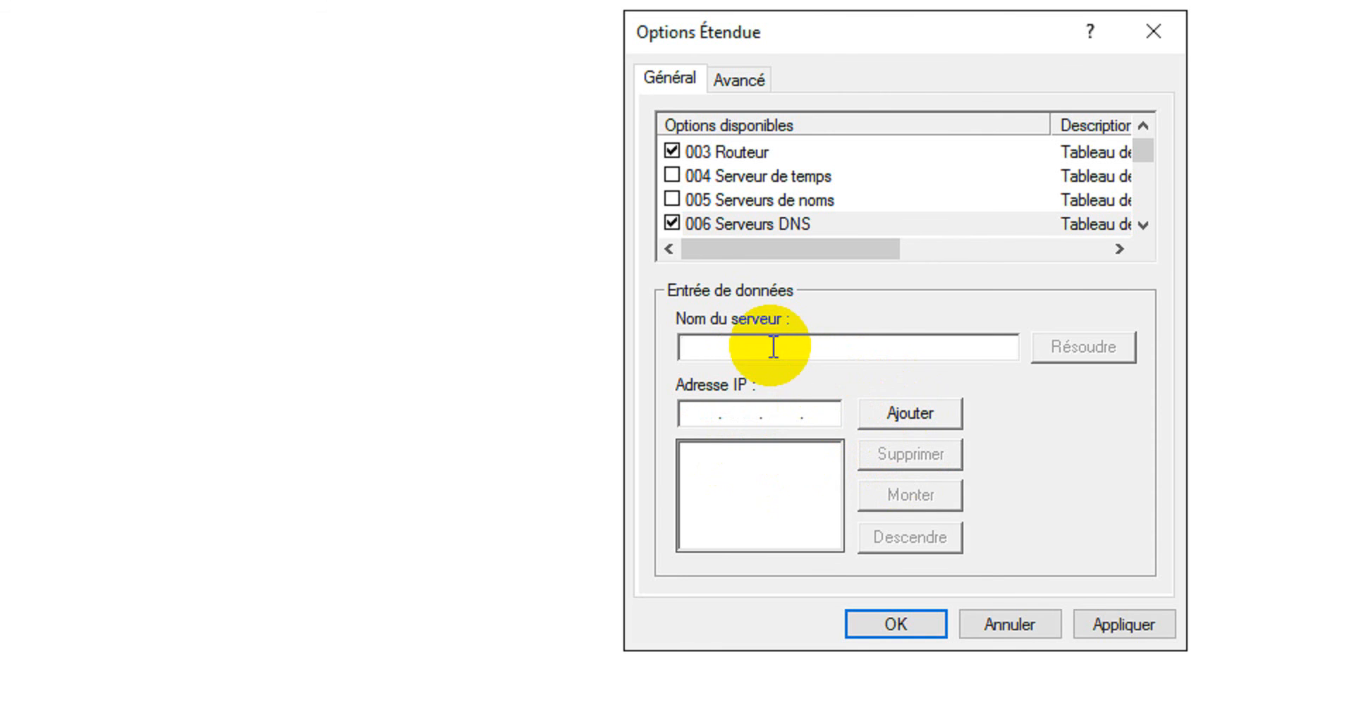
pyautogui.write('Server1.learningtech.cd')
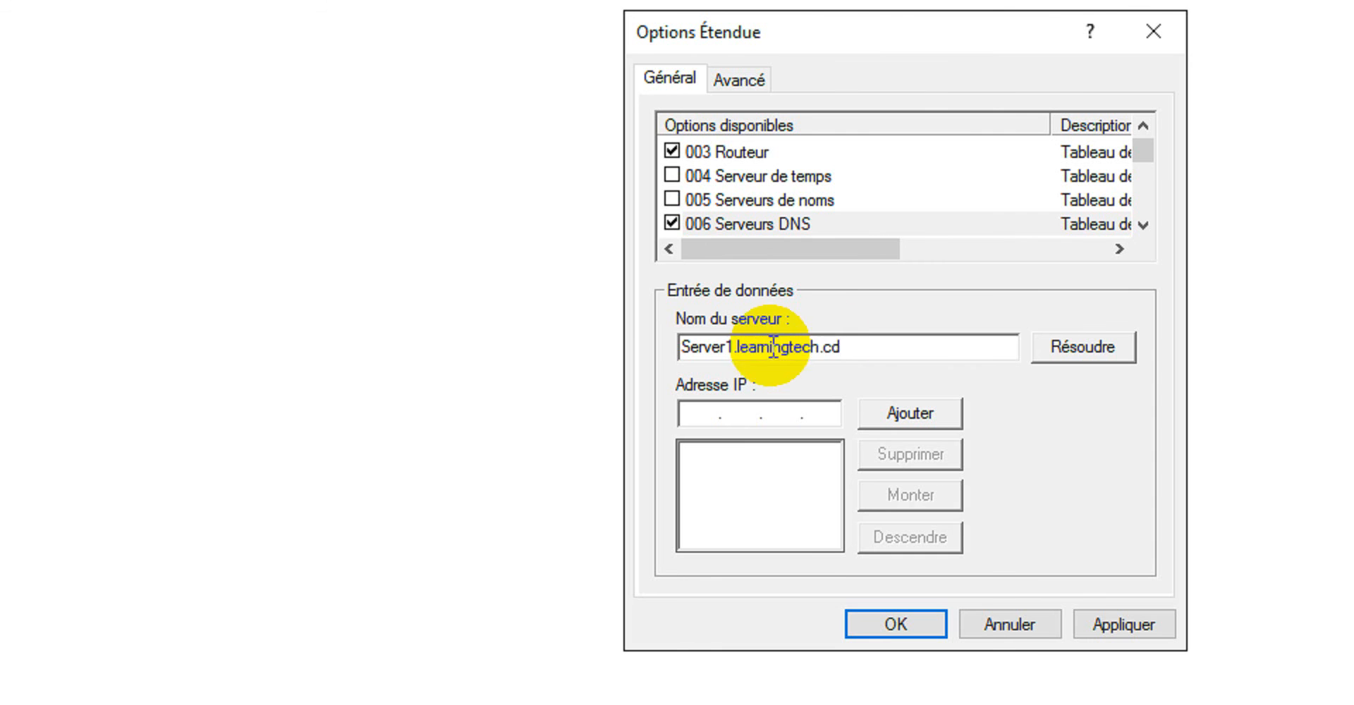
pyautogui.click(1050, 338)
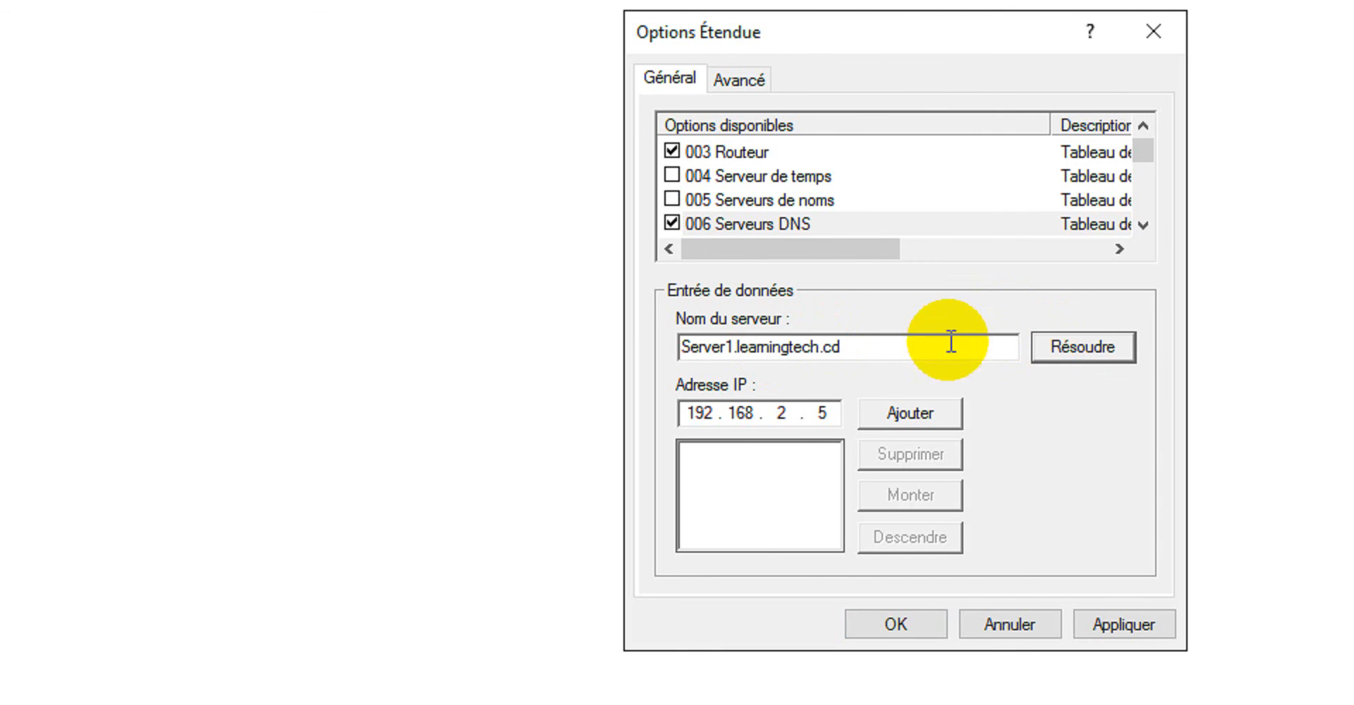
pyautogui.click(911, 413)
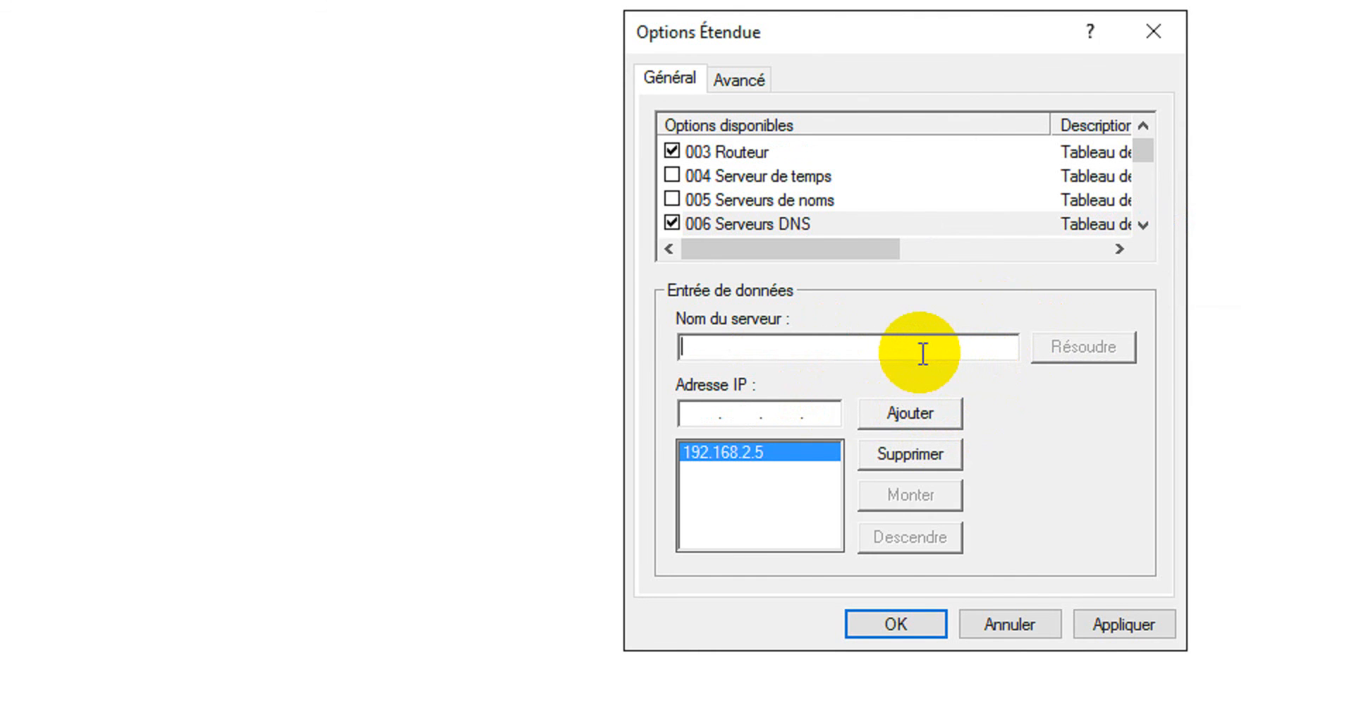
# Try to resolve Server2.learningtech,cd as a second DNS server for option 006 and dismiss the message.
pyautogui.write('Server2.le')
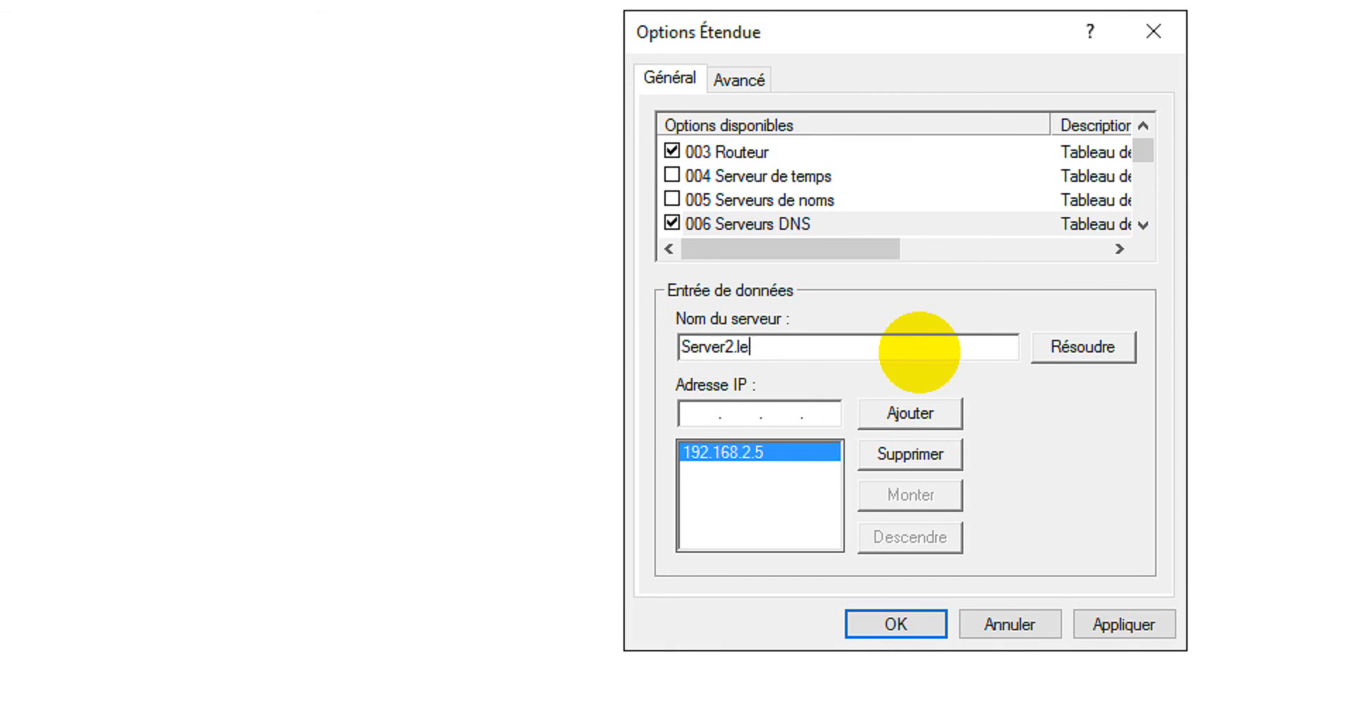
pyautogui.write('arningtech,cd')
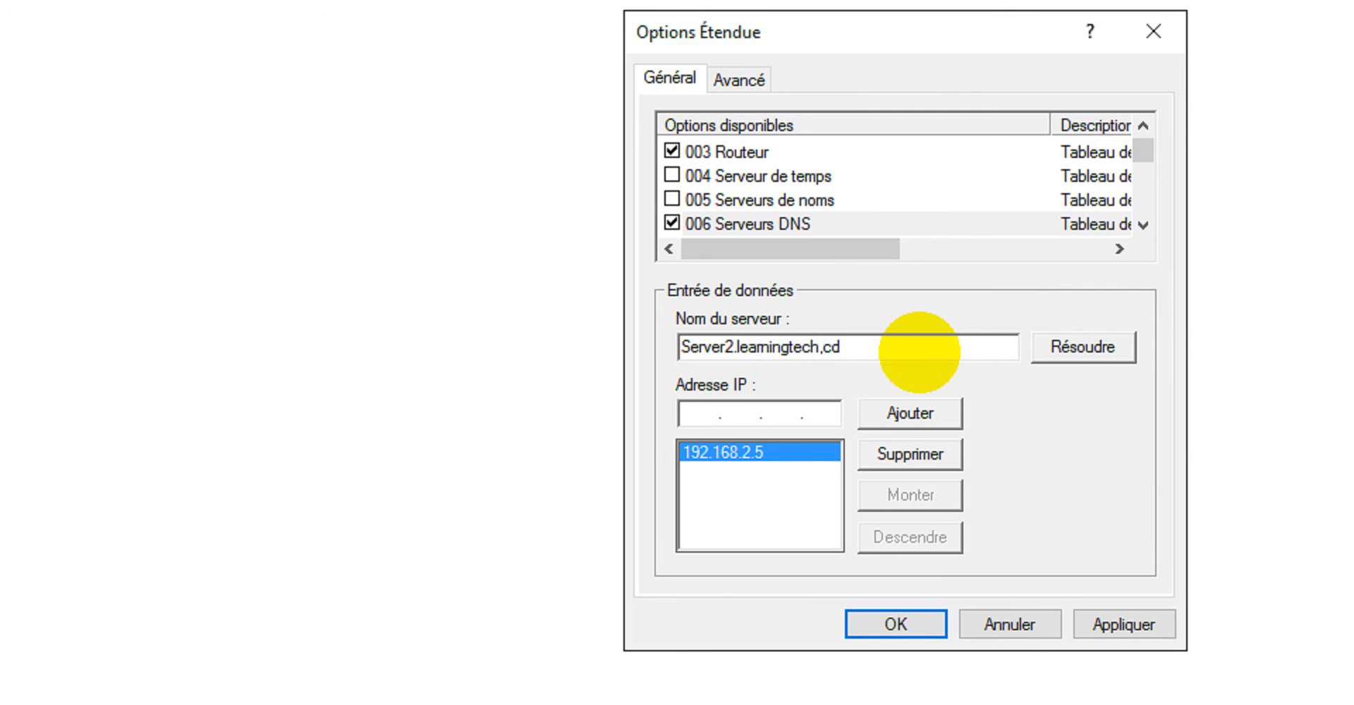
pyautogui.click(1094, 349)
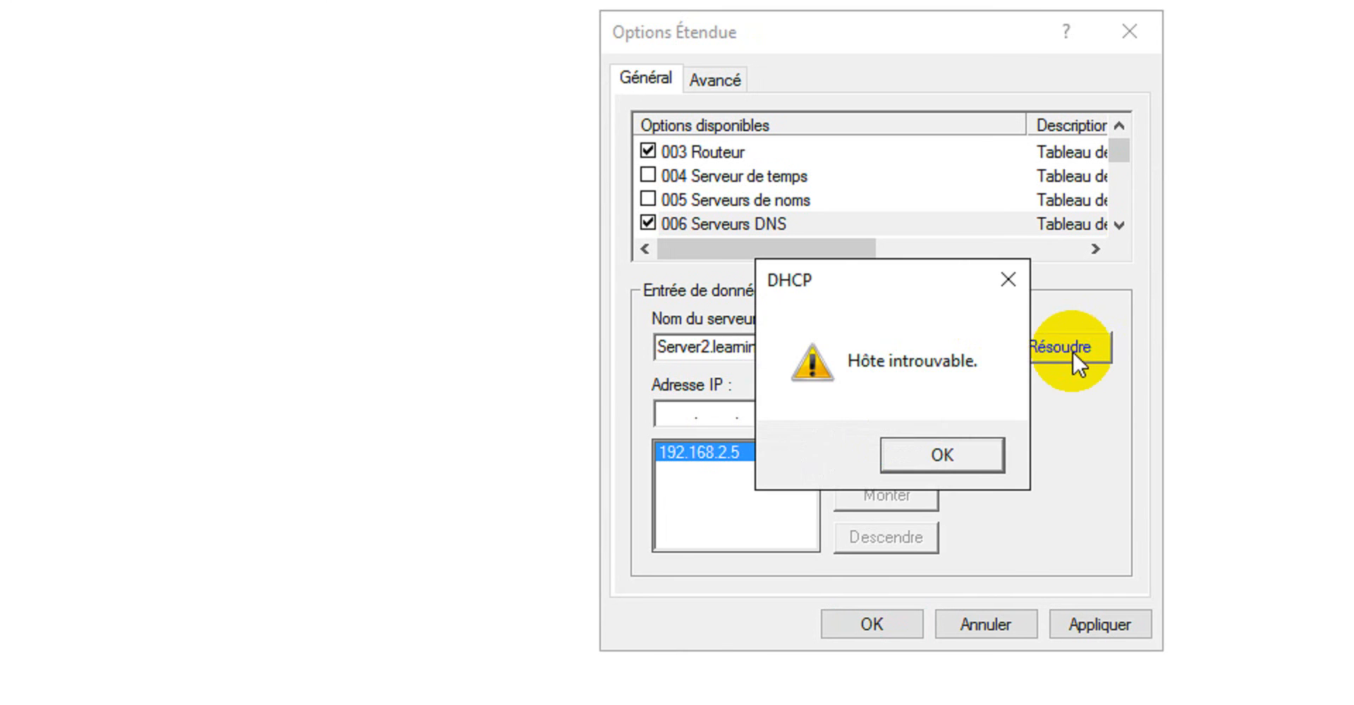
pyautogui.click(988, 450)
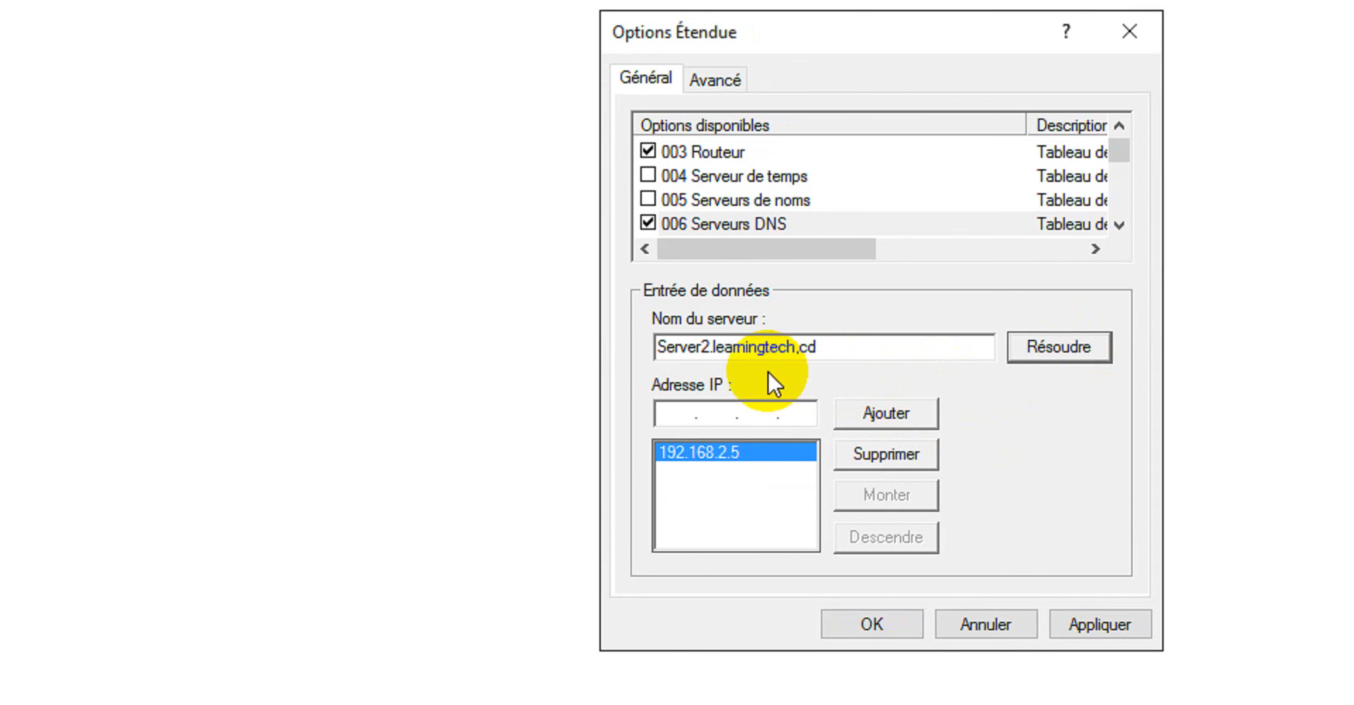
# Correct the server name to Server2.learningtech.cd and resolve it to its IP address.
pyautogui.click(834, 346)
pyautogui.press('BackSpace')
pyautogui.press('BackSpace')
pyautogui.press('BackSpace')
pyautogui.press('BackSpace')
pyautogui.press('BackSpace')
pyautogui.press('BackSpace')
pyautogui.press('BackSpace')
pyautogui.press('BackSpace')
pyautogui.press('BackSpace')
pyautogui.press('BackSpace')
pyautogui.press('BackSpace')
pyautogui.press('BackSpace')
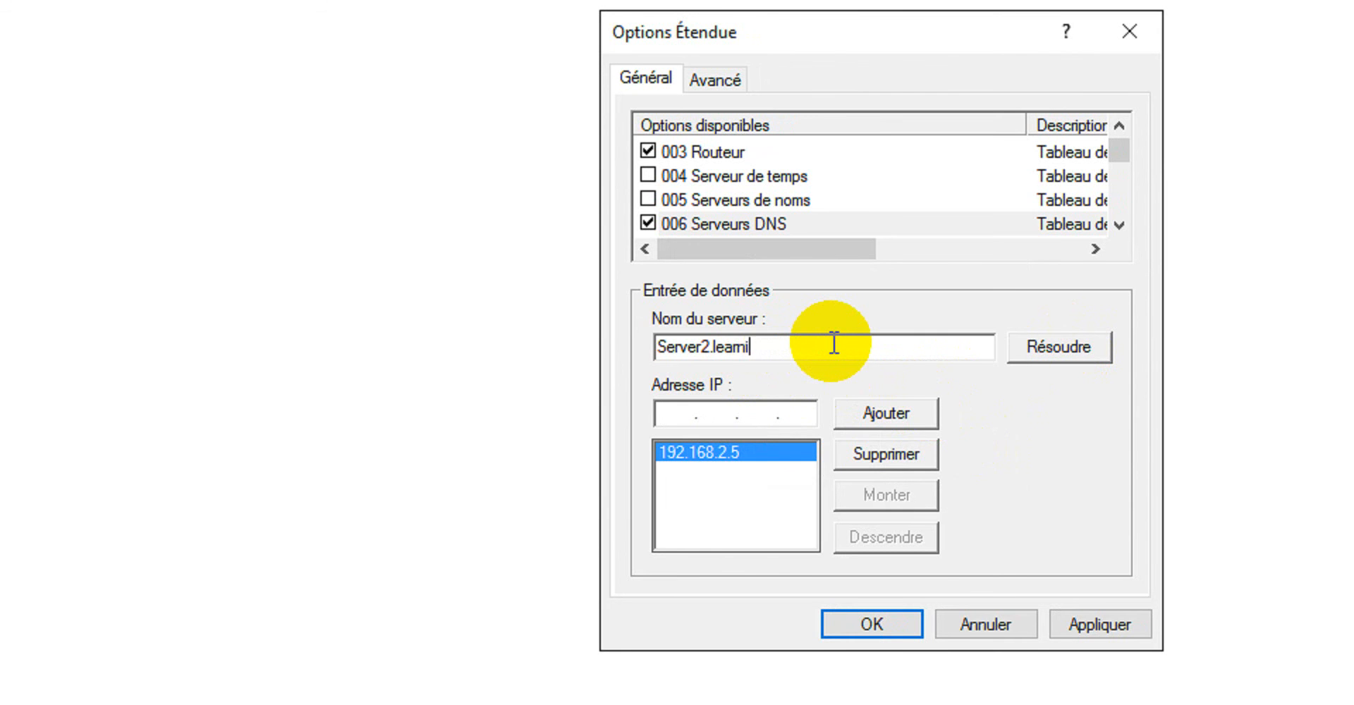
pyautogui.write('rningtech.cd')
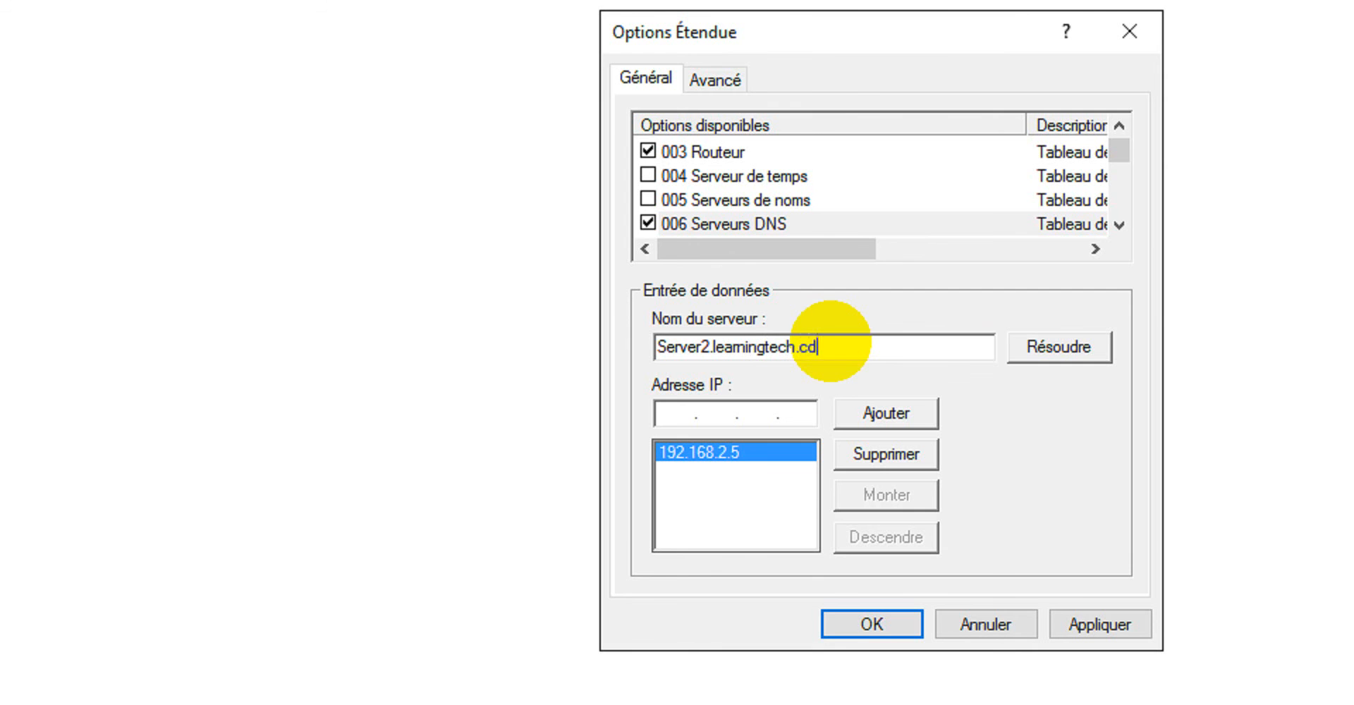
pyautogui.click(1064, 342)
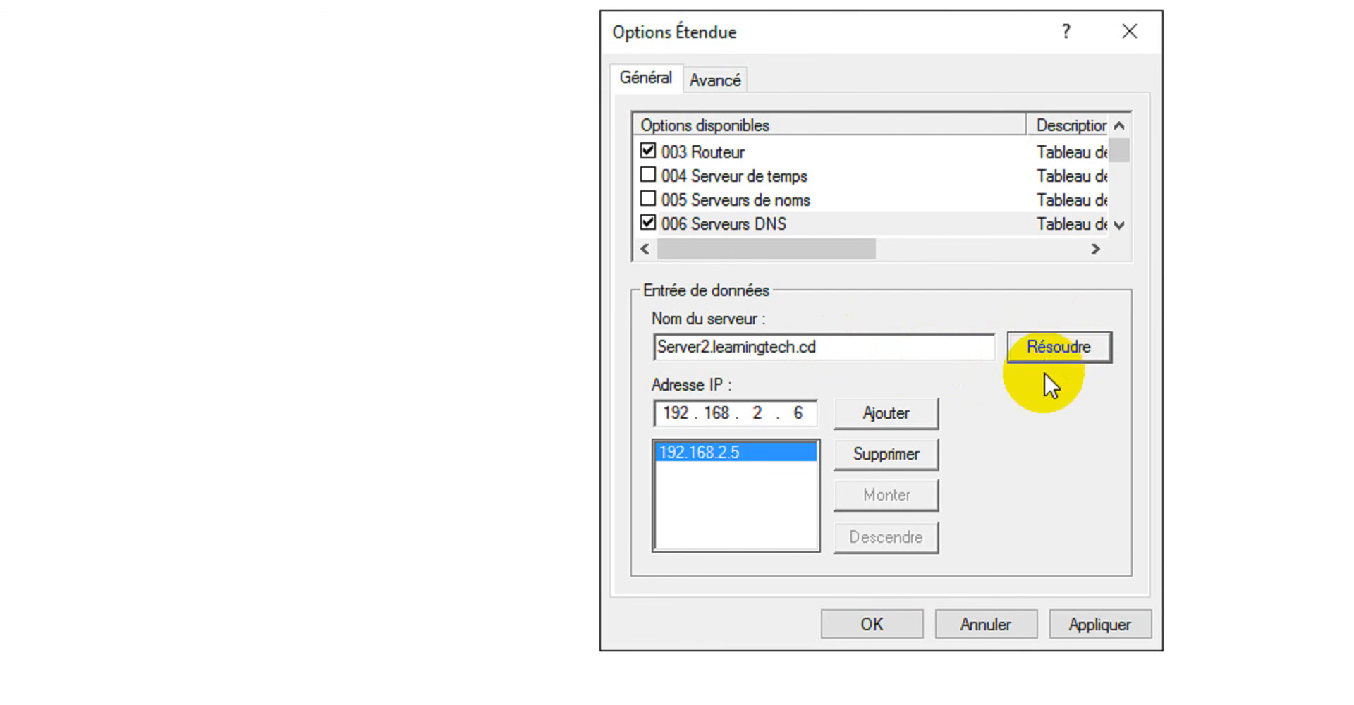
# Add 192.168.2.6 to the DNS servers of option 006 and save the scope option.
pyautogui.click(898, 414)
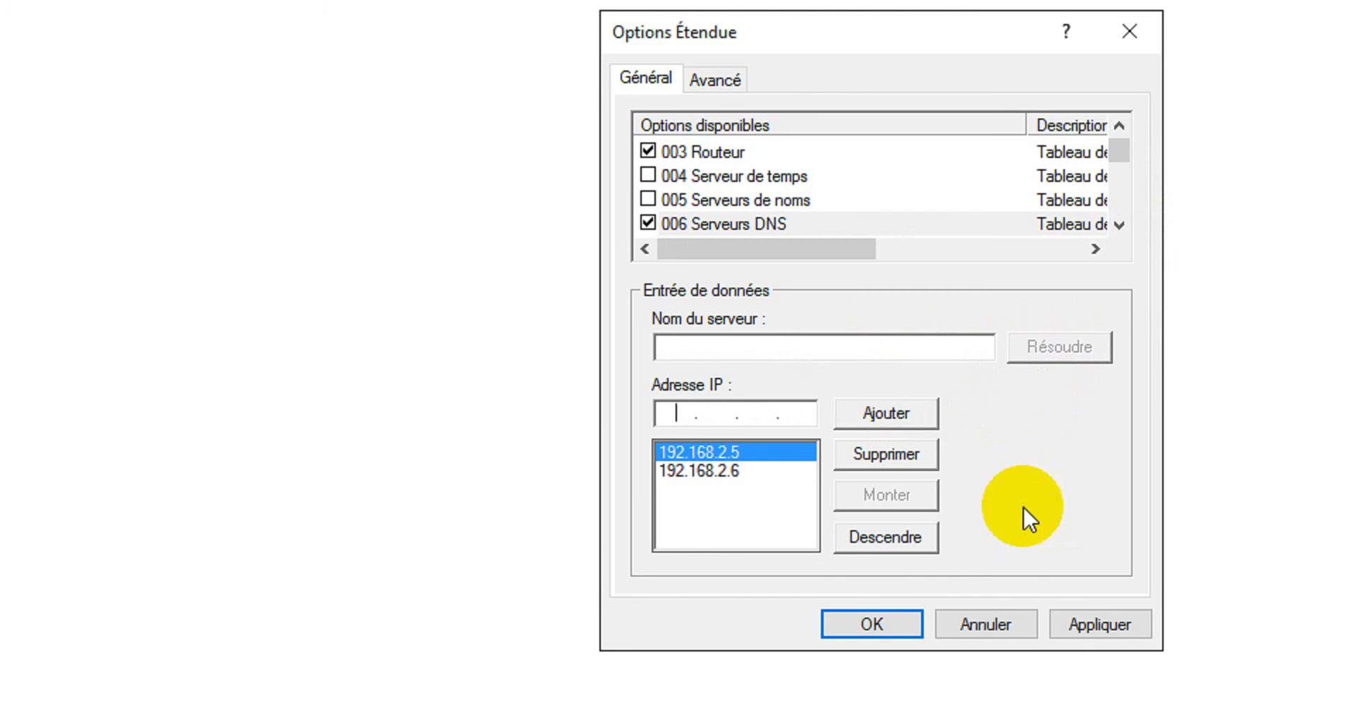
pyautogui.click(1100, 625)
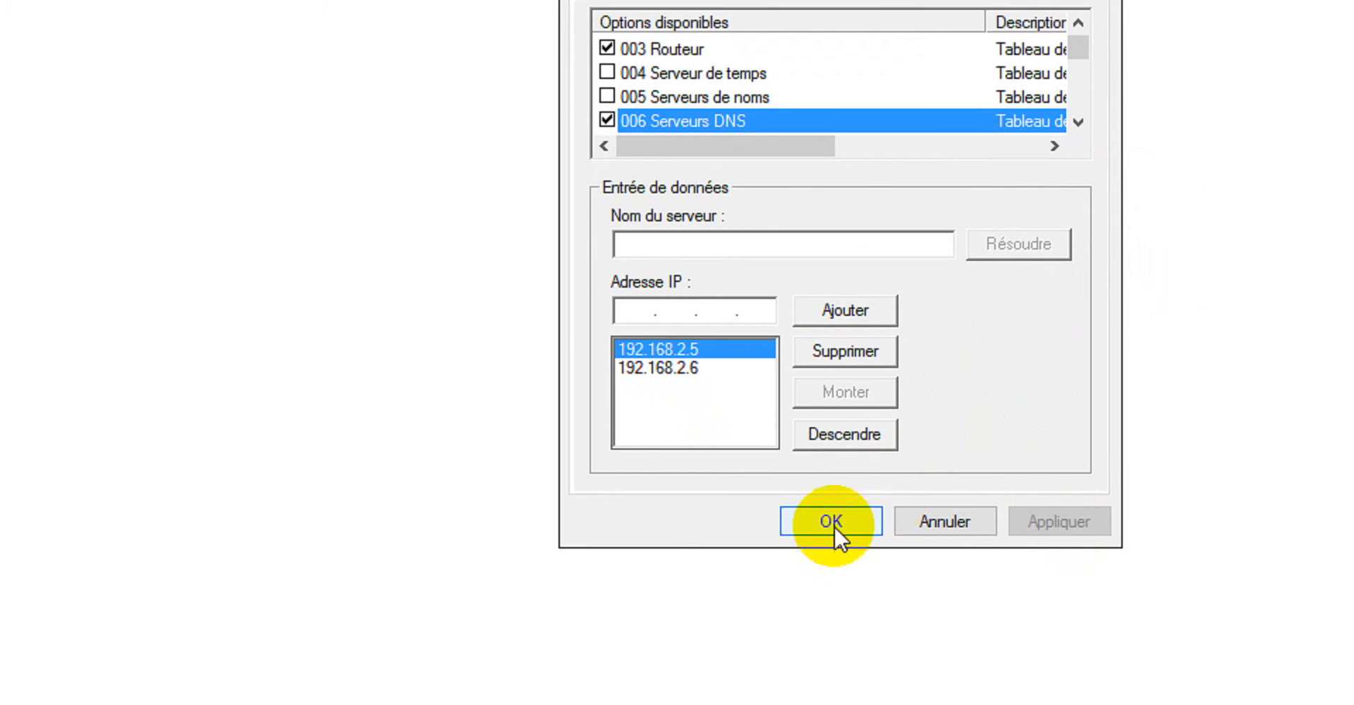
pyautogui.click(835, 527)
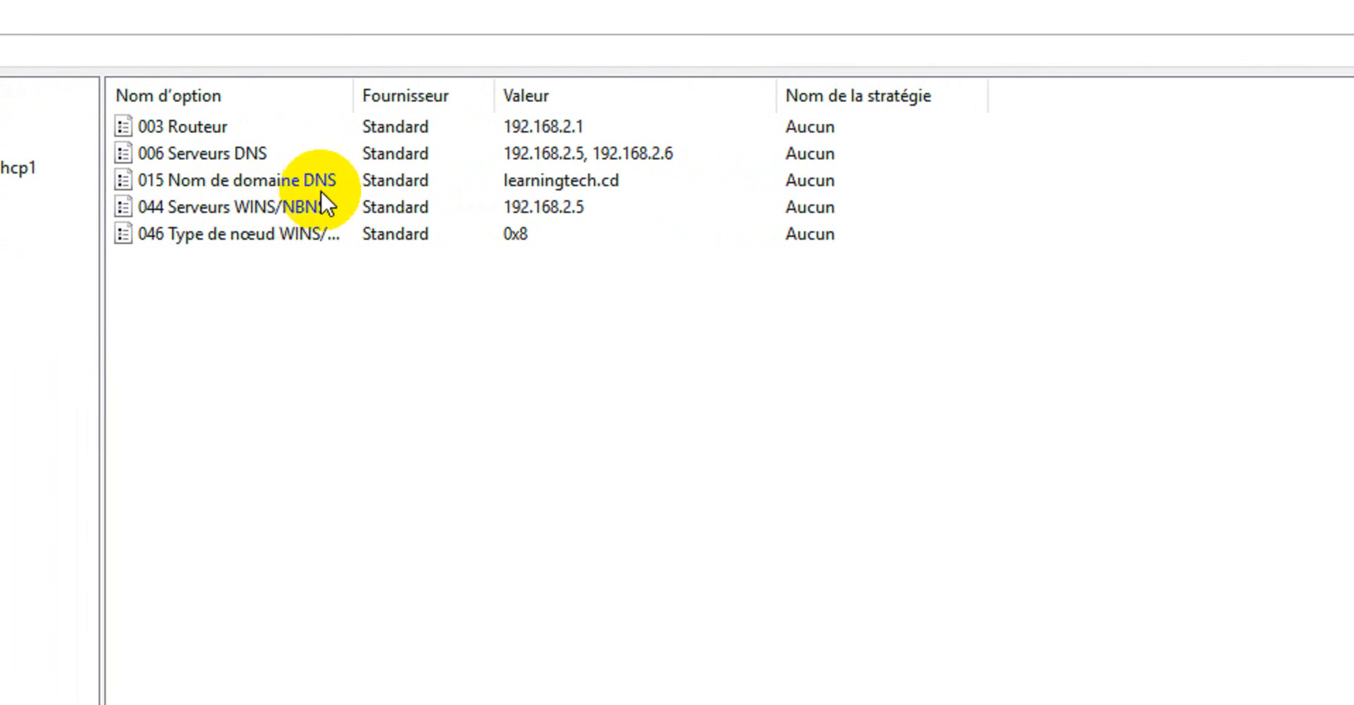
# Remove 192.168.2.5 from scope option 044 Serveurs WINS/NBNS and clear the IP address entry.
pyautogui.doubleClick(288, 210)
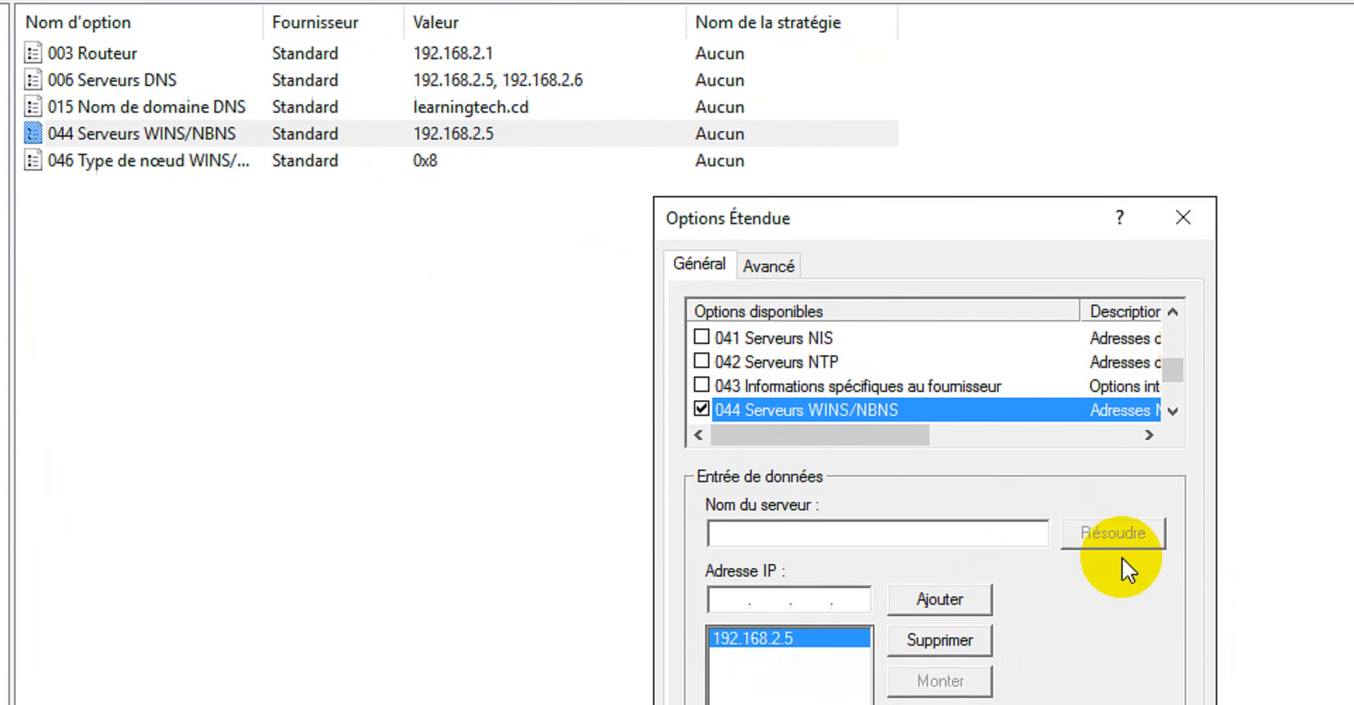
pyautogui.click(935, 564)
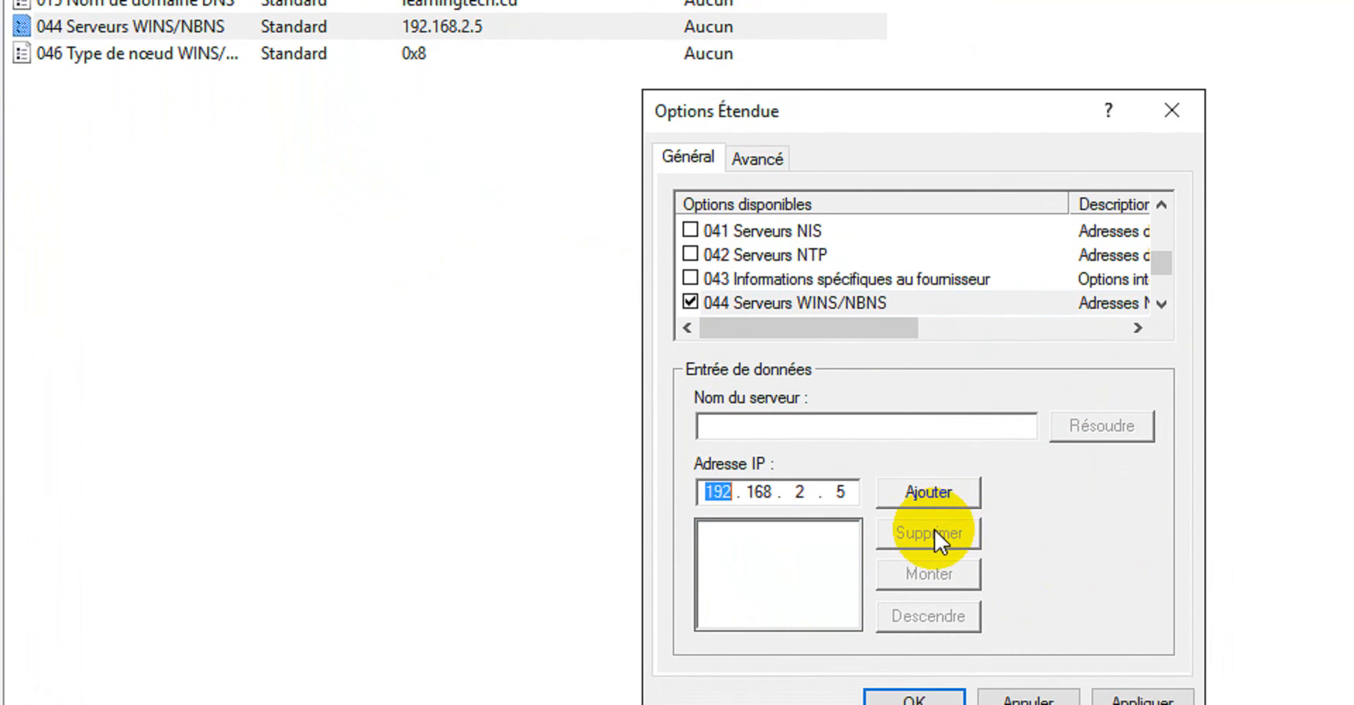
pyautogui.click(855, 492)
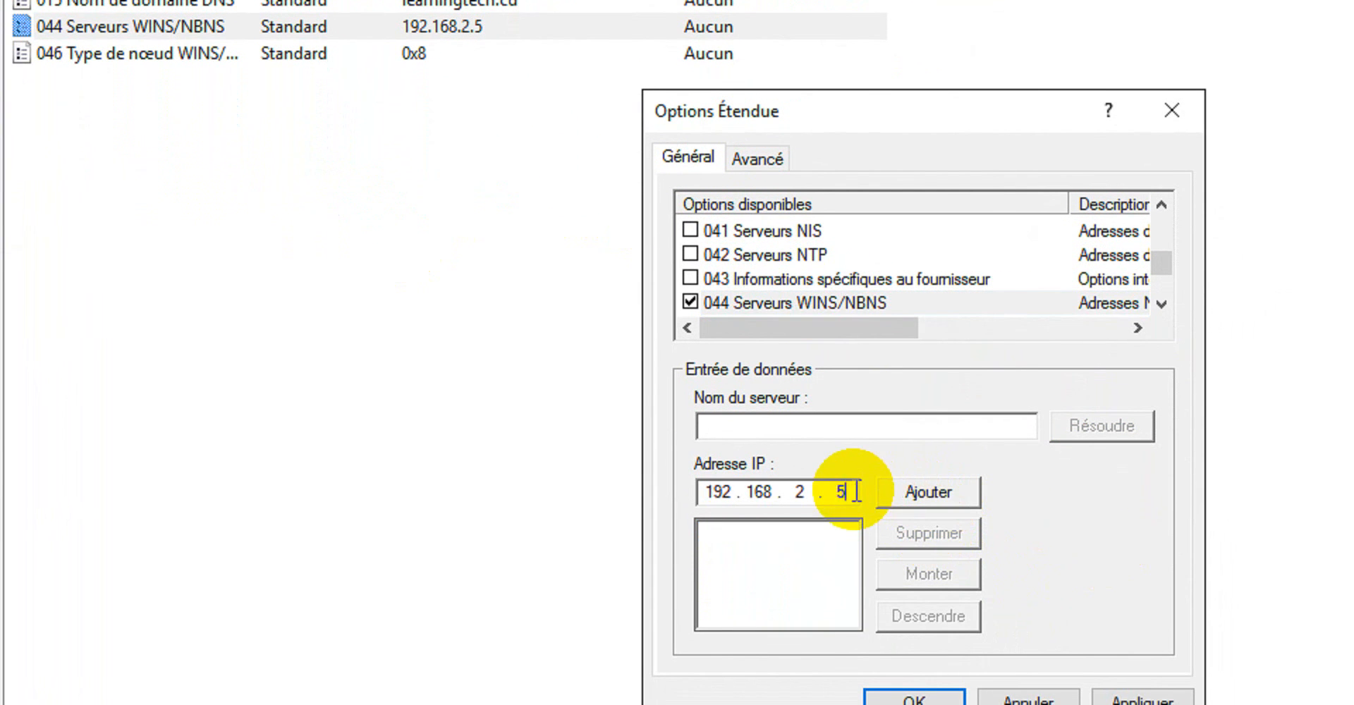
pyautogui.press('BackSpace')
pyautogui.press('BackSpace')
pyautogui.press('BackSpace')
pyautogui.press('BackSpace')
pyautogui.press('BackSpace')
pyautogui.press('BackSpace')
pyautogui.press('BackSpace')
pyautogui.press('BackSpace')
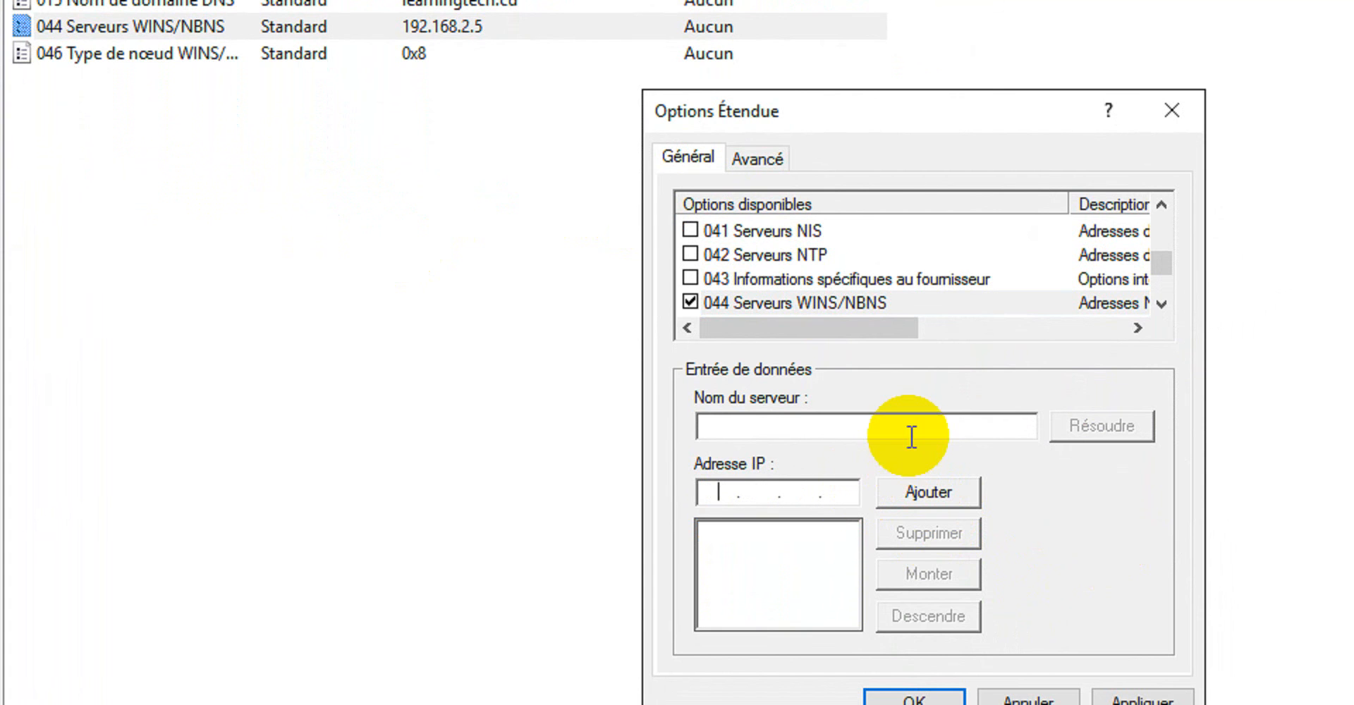
# Resolve the server name Server1.learningtech.cd and add its address 192.168.2.5 to the WINS/NBNS servers of option 044.
pyautogui.click(915, 424)
pyautogui.write('Ser')
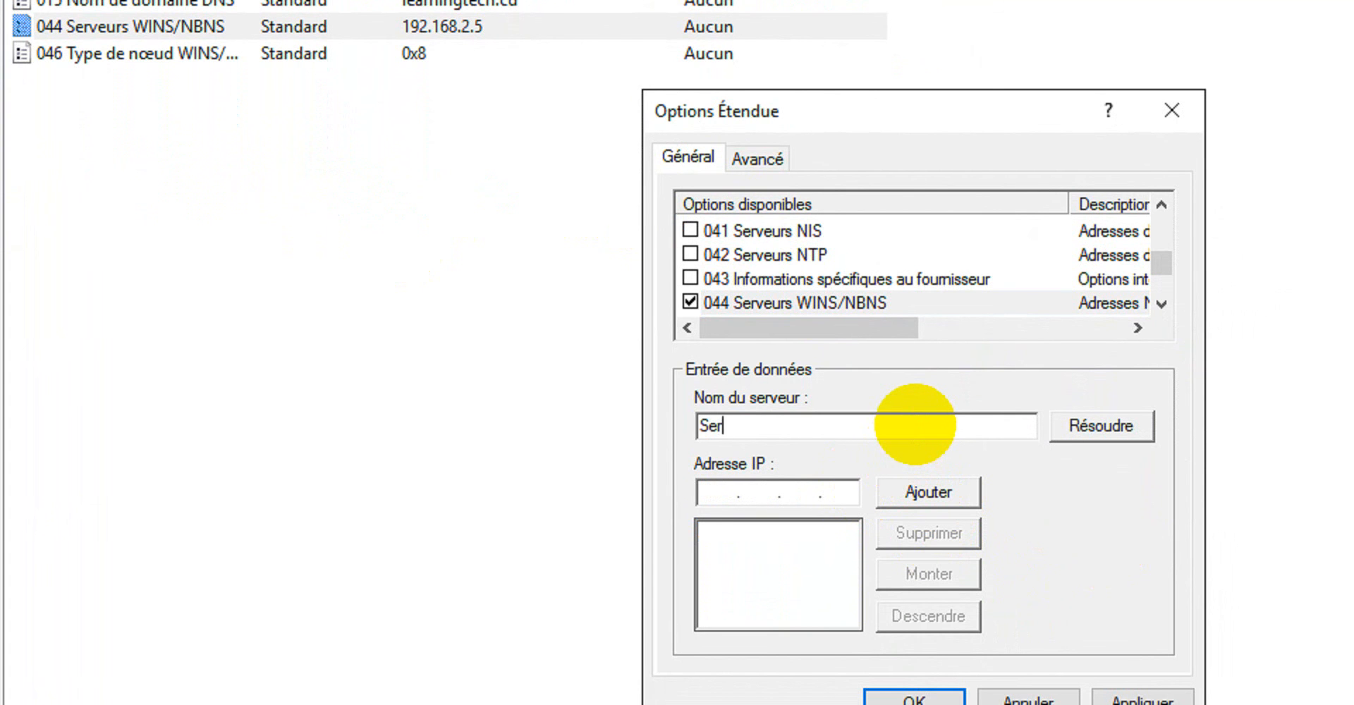
pyautogui.write('ver1.learning')
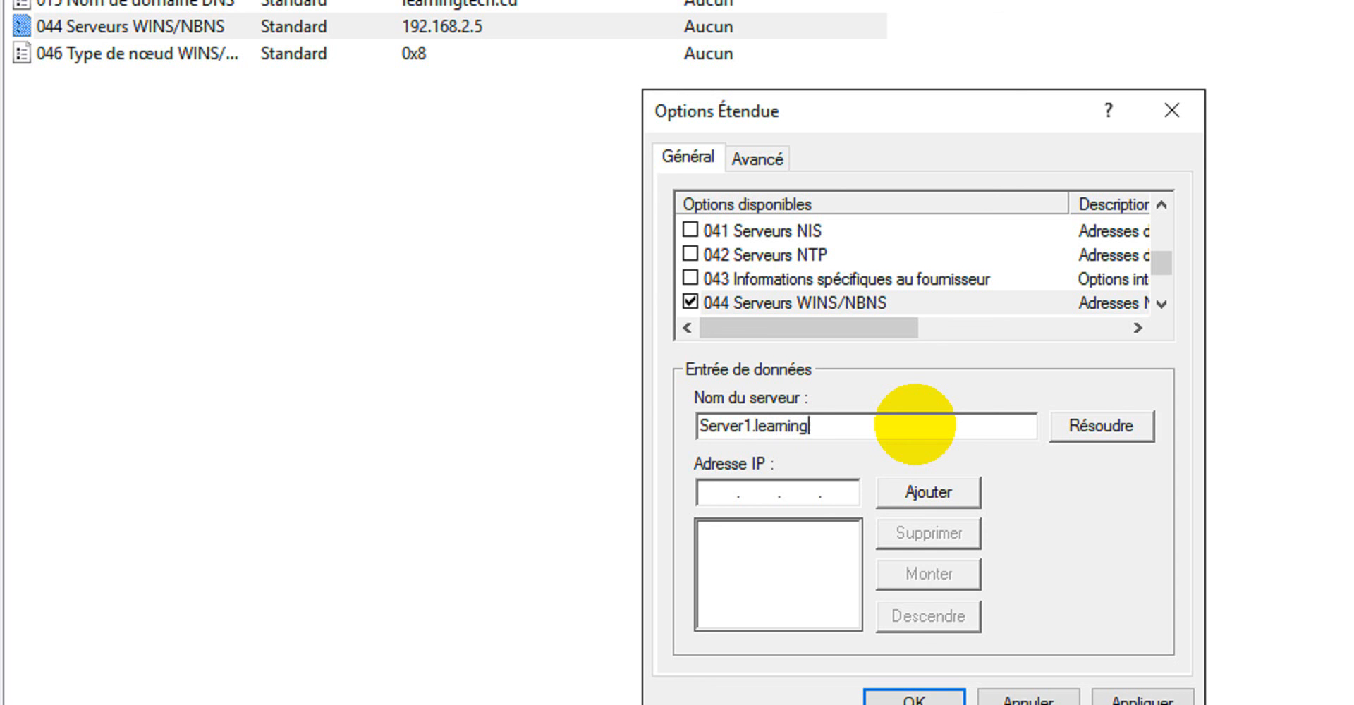
pyautogui.write('tech.cd')
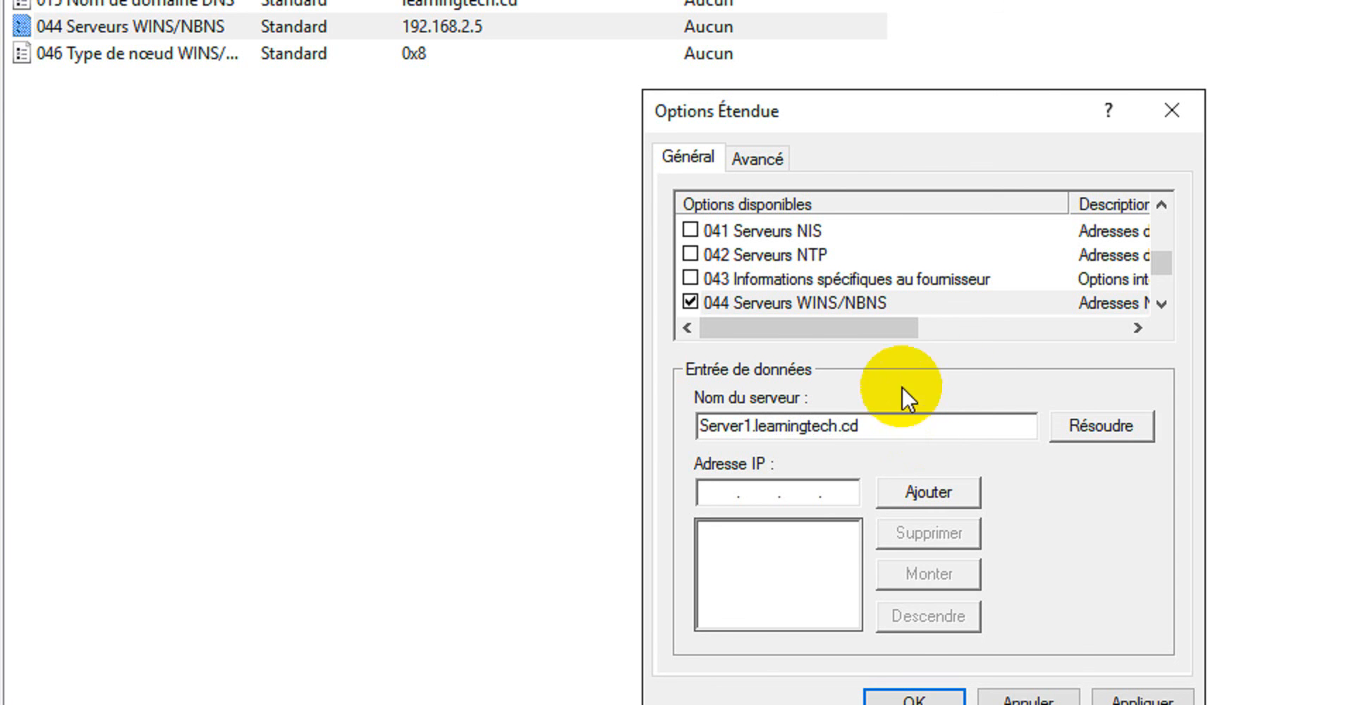
pyautogui.click(1101, 426)
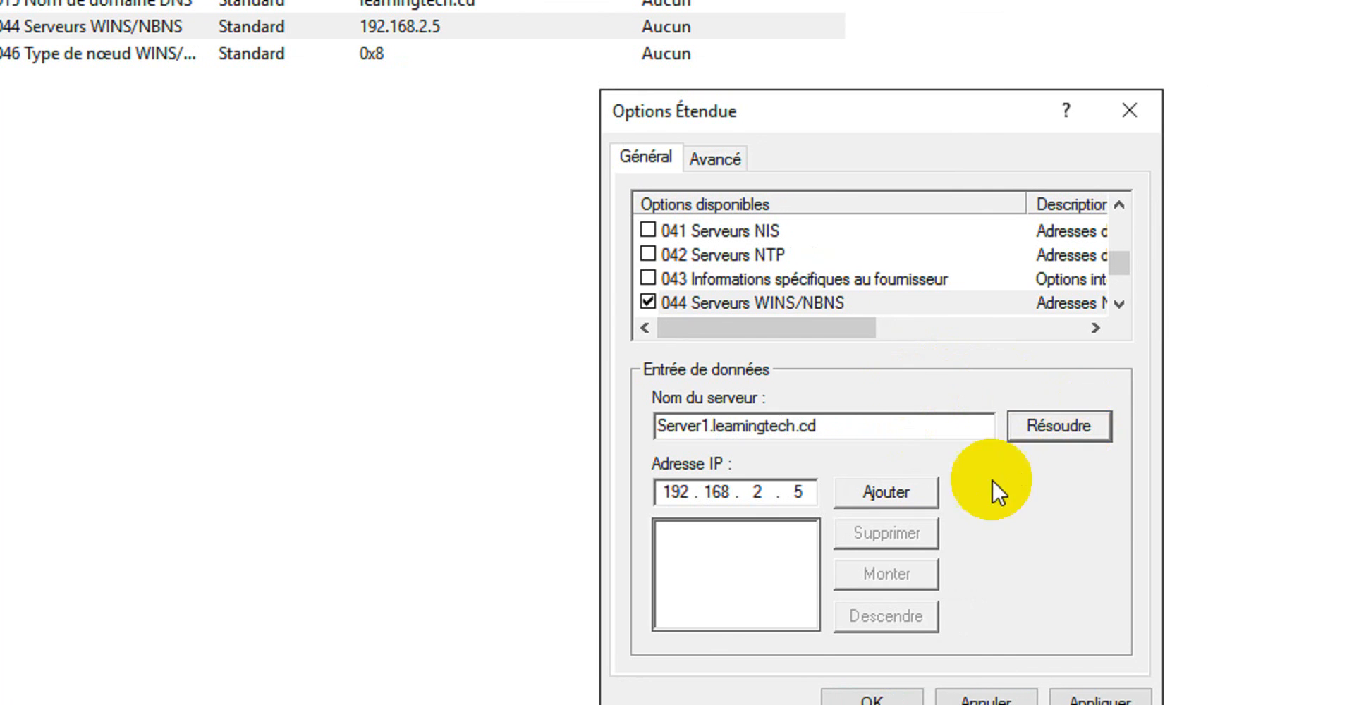
pyautogui.click(910, 490)
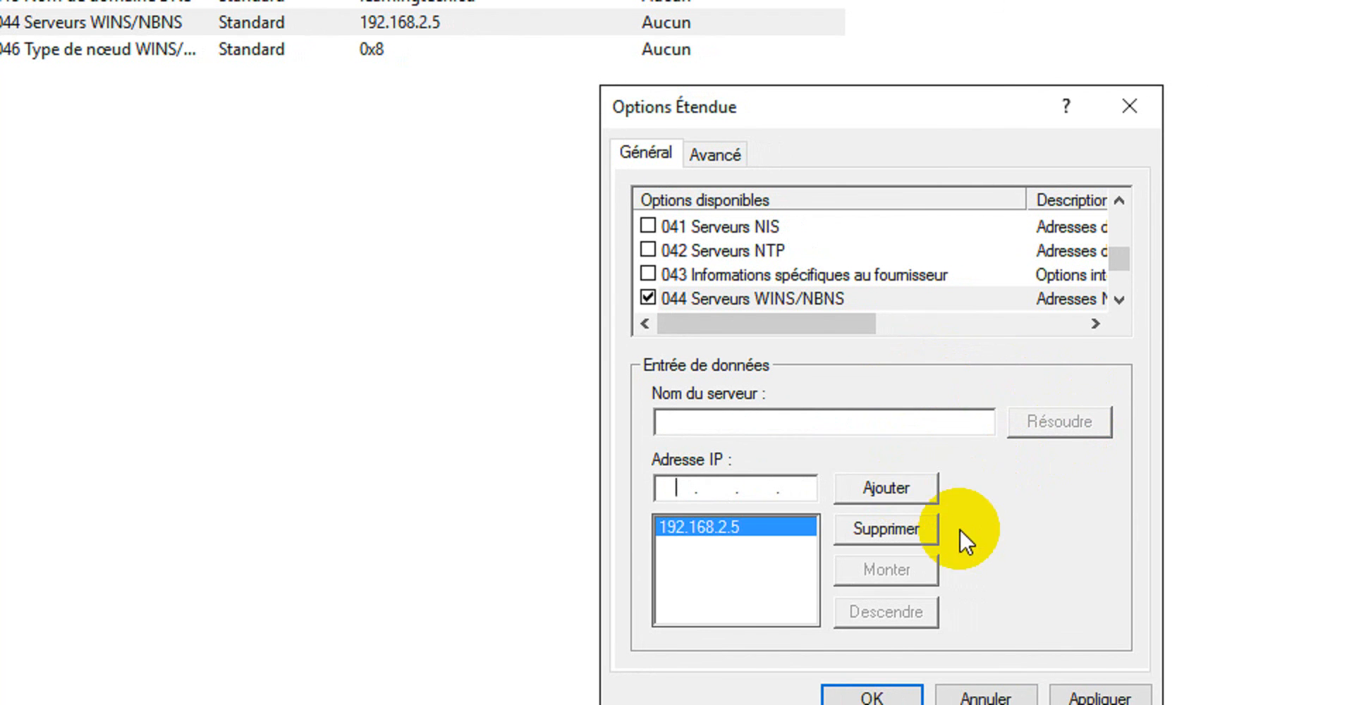
# Try to resolve Server2.leaningtech.cd as a second WINS/NBNS server for option 044 and dismiss the message.
pyautogui.click(871, 426)
pyautogui.write('Serve')
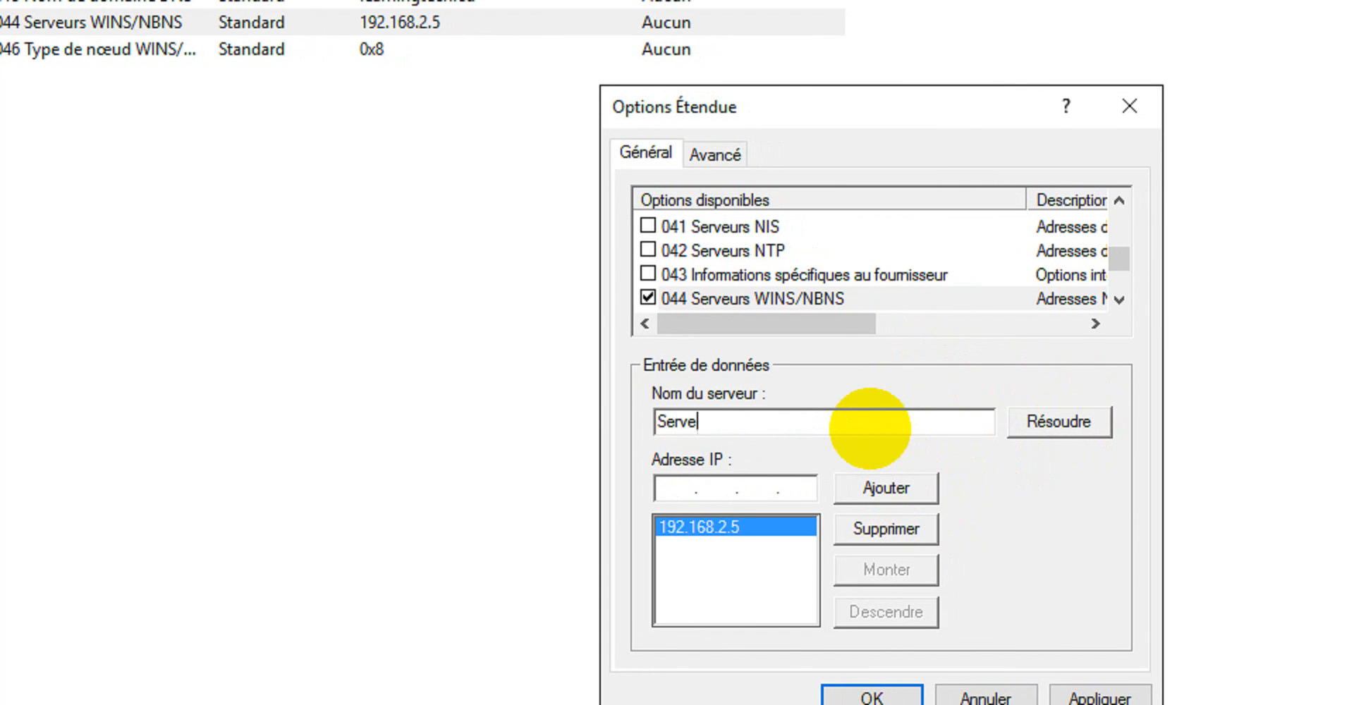
pyautogui.write('r2.leaningtech')
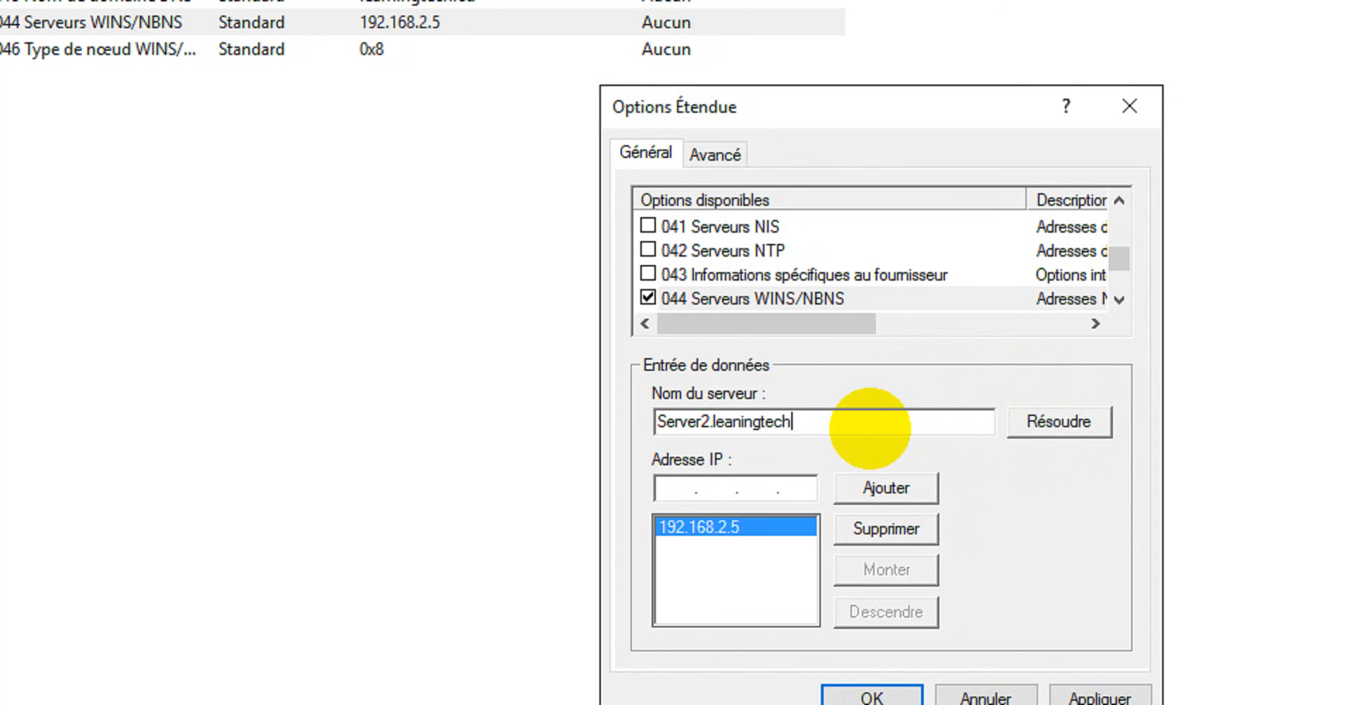
pyautogui.write('.cd')
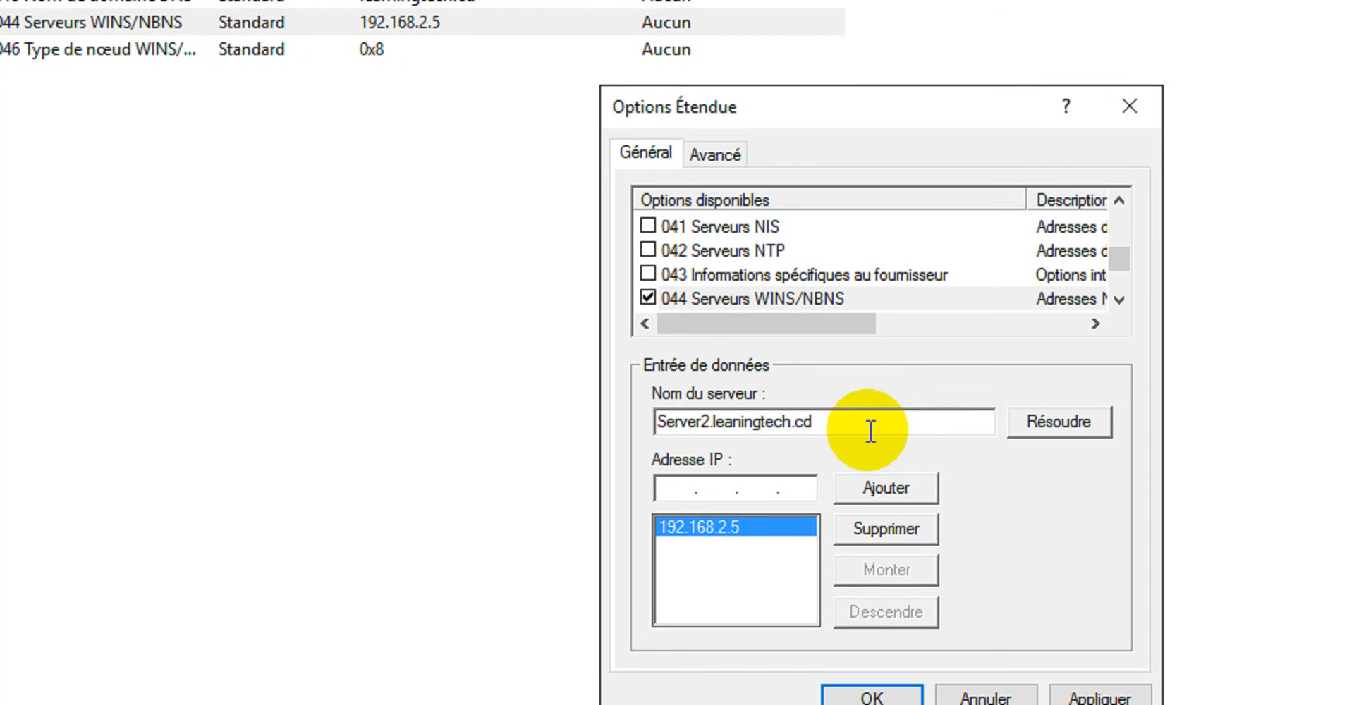
pyautogui.click(1032, 421)
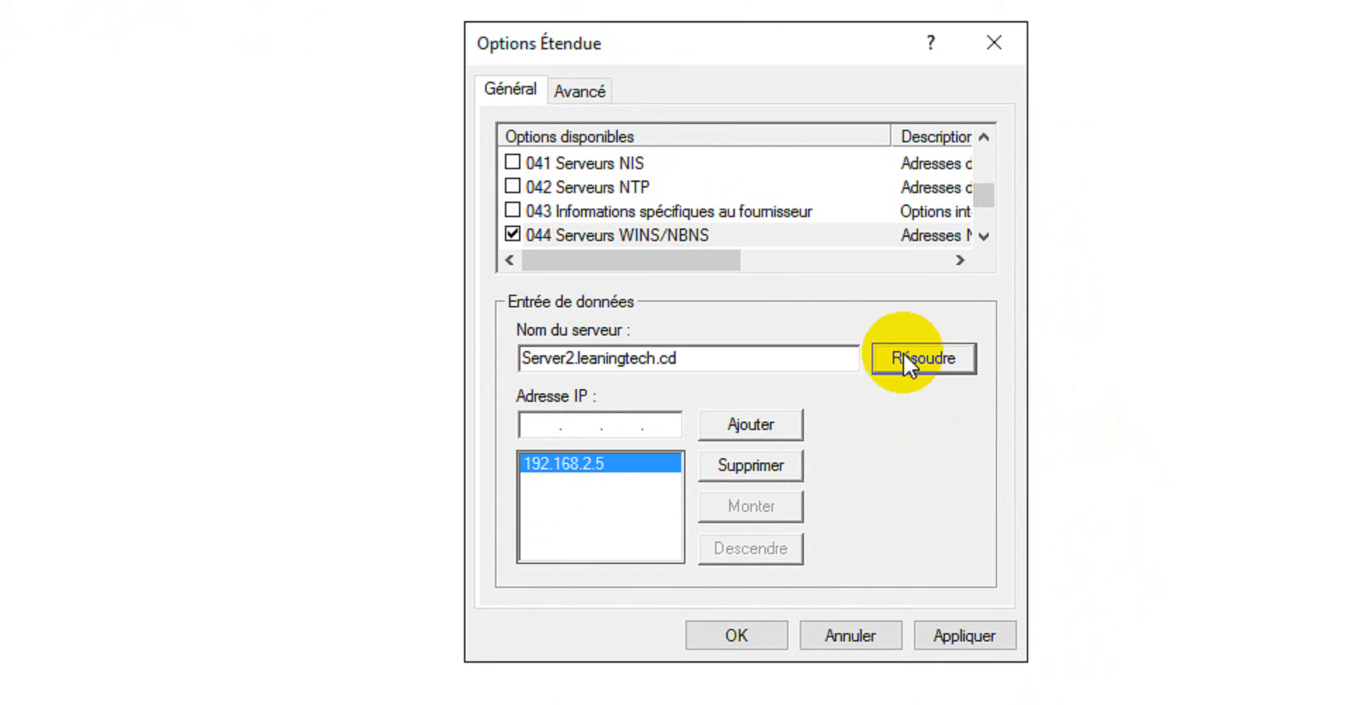
pyautogui.click(903, 354)
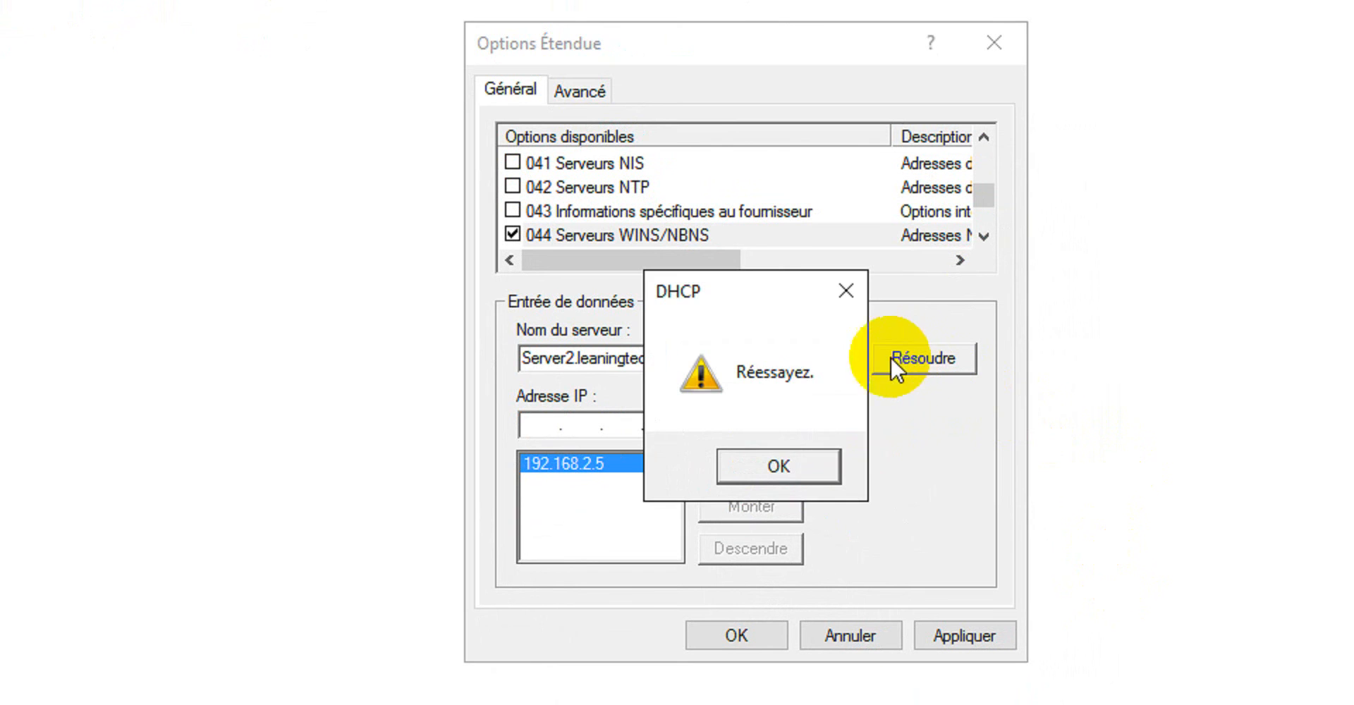
pyautogui.click(803, 464)
# Correct the WINS/NBNS server name to Server2.learningtech.cd and resolve it to its IP address.
pyautogui.moveTo(681, 358); pyautogui.dragTo(589, 357)
pyautogui.write('a')
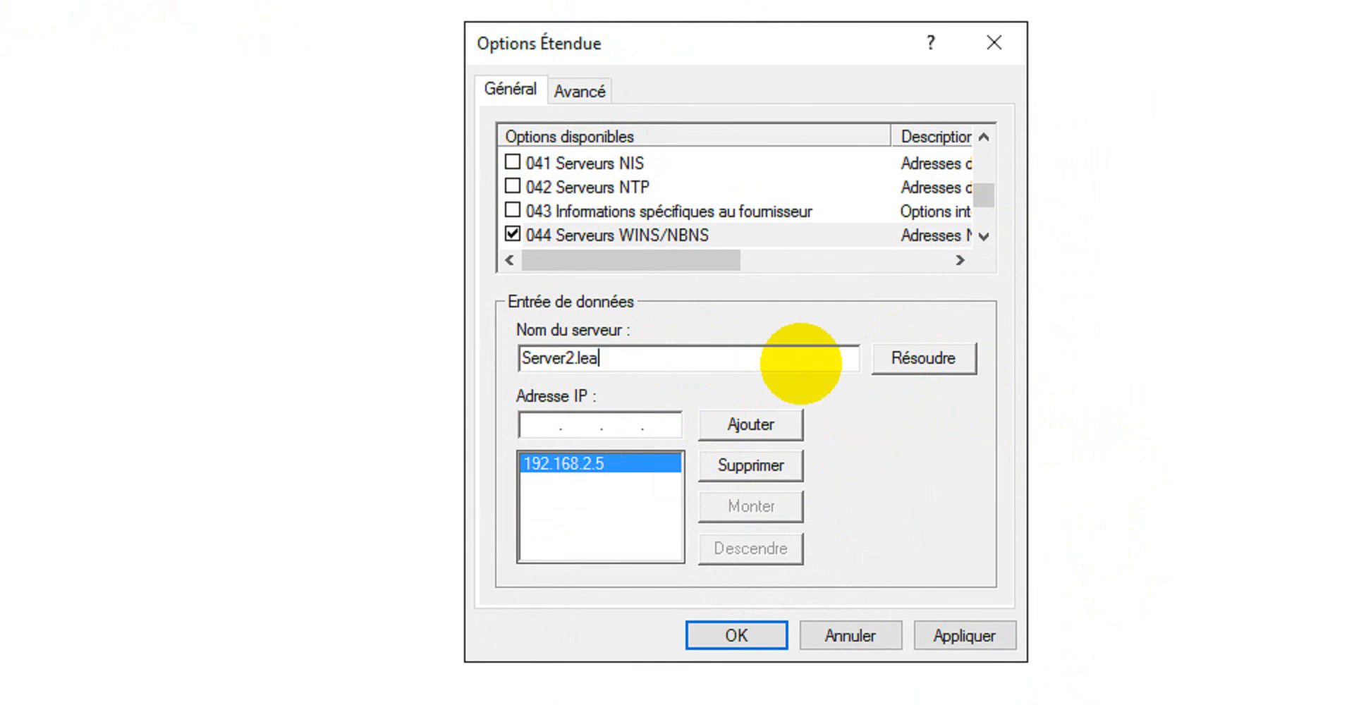
pyautogui.write('rningtech.cd')
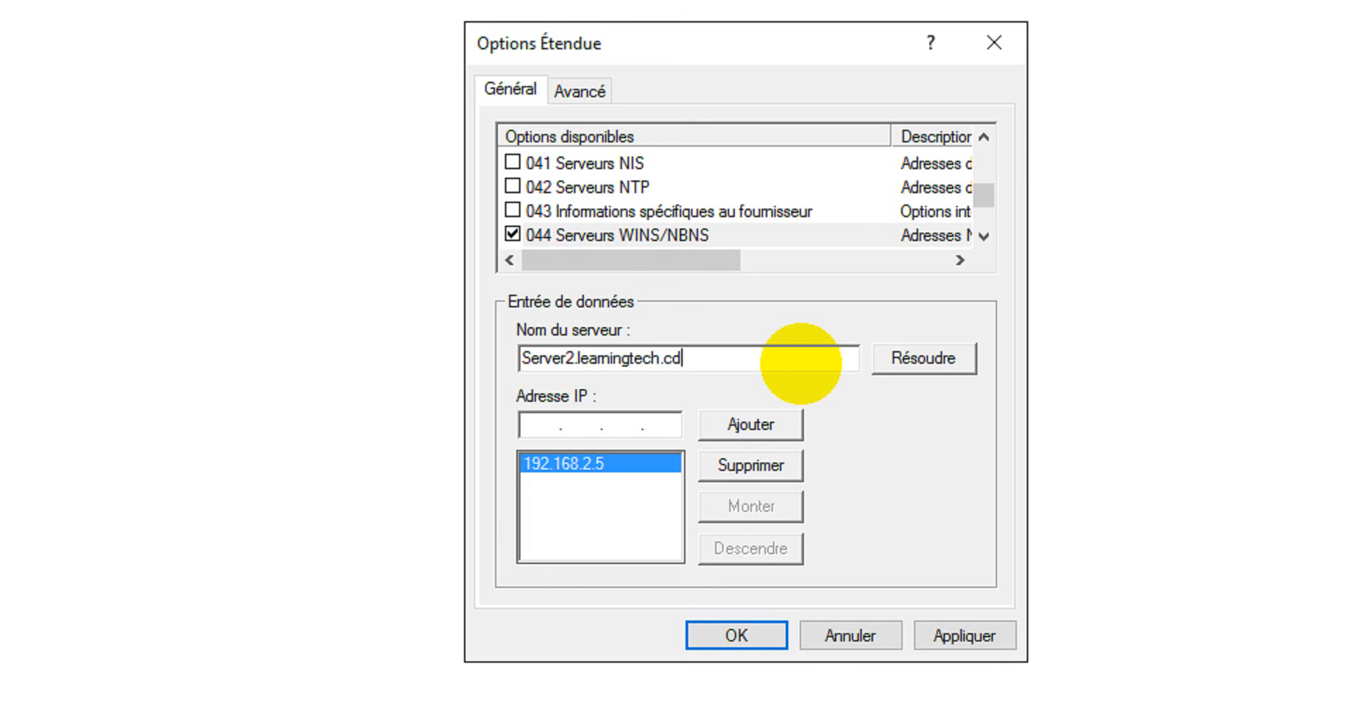
pyautogui.click(903, 359)
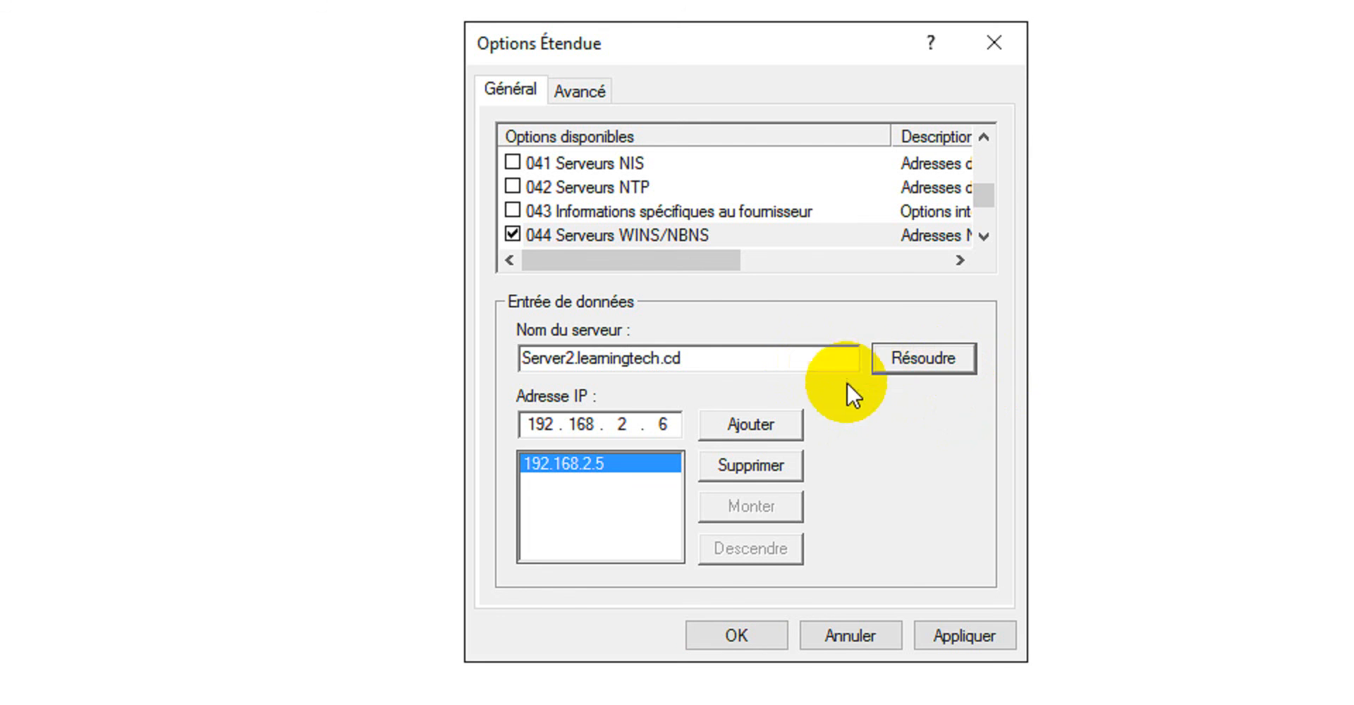
# Add 192.168.2.6 to the servers of option 044, save it, and check the values of options 006 and 044.
pyautogui.click(755, 422)
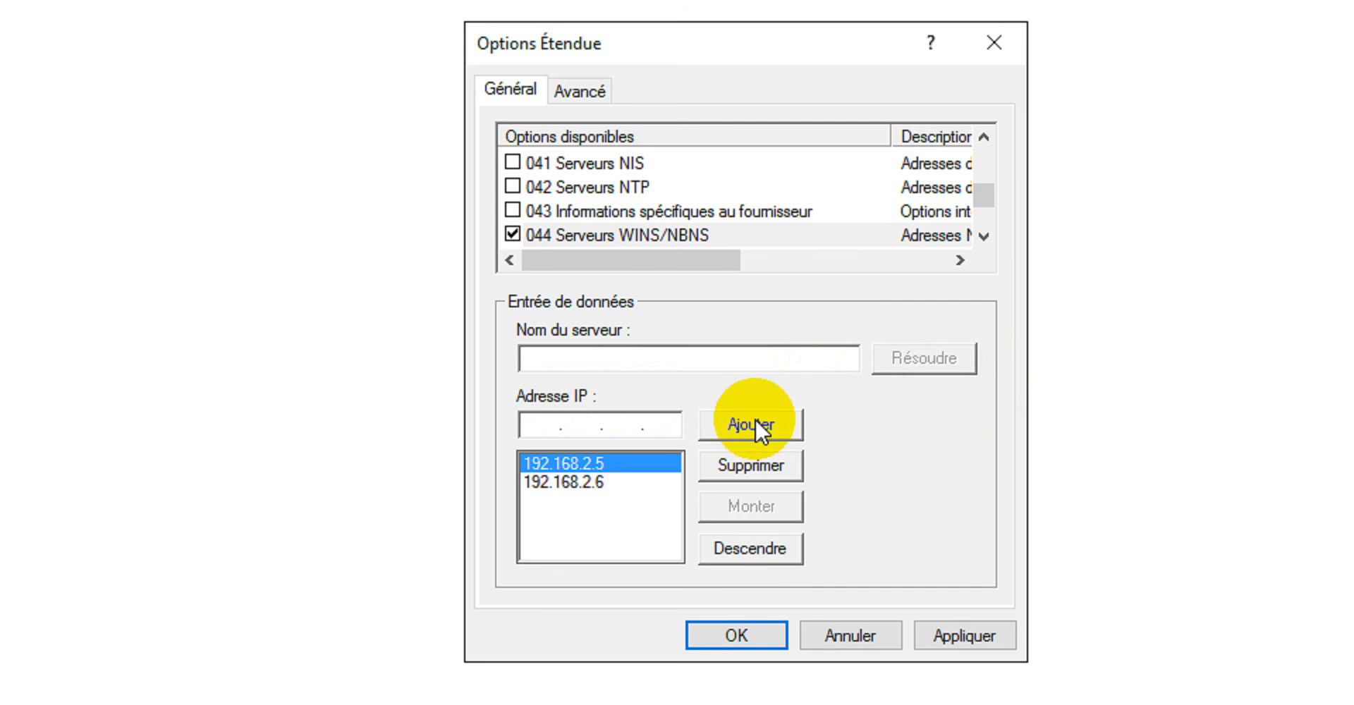
pyautogui.click(958, 568)
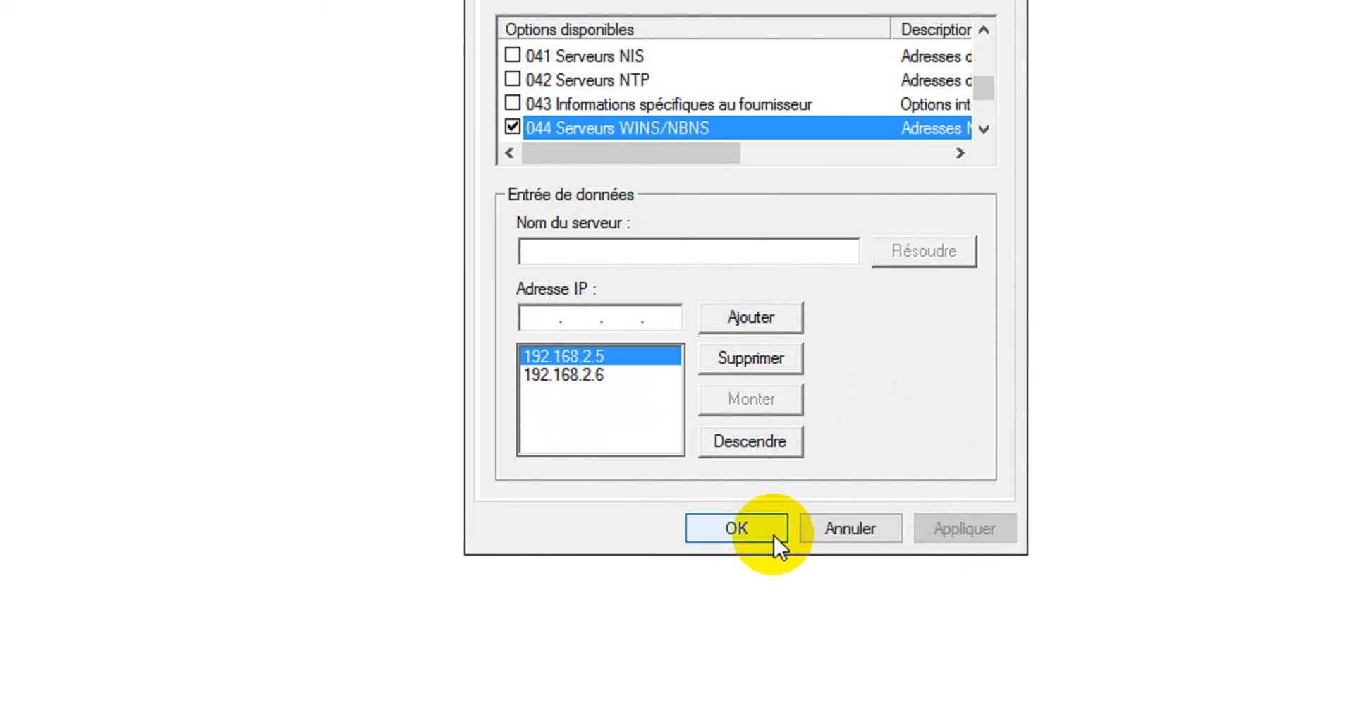
pyautogui.click(769, 571)
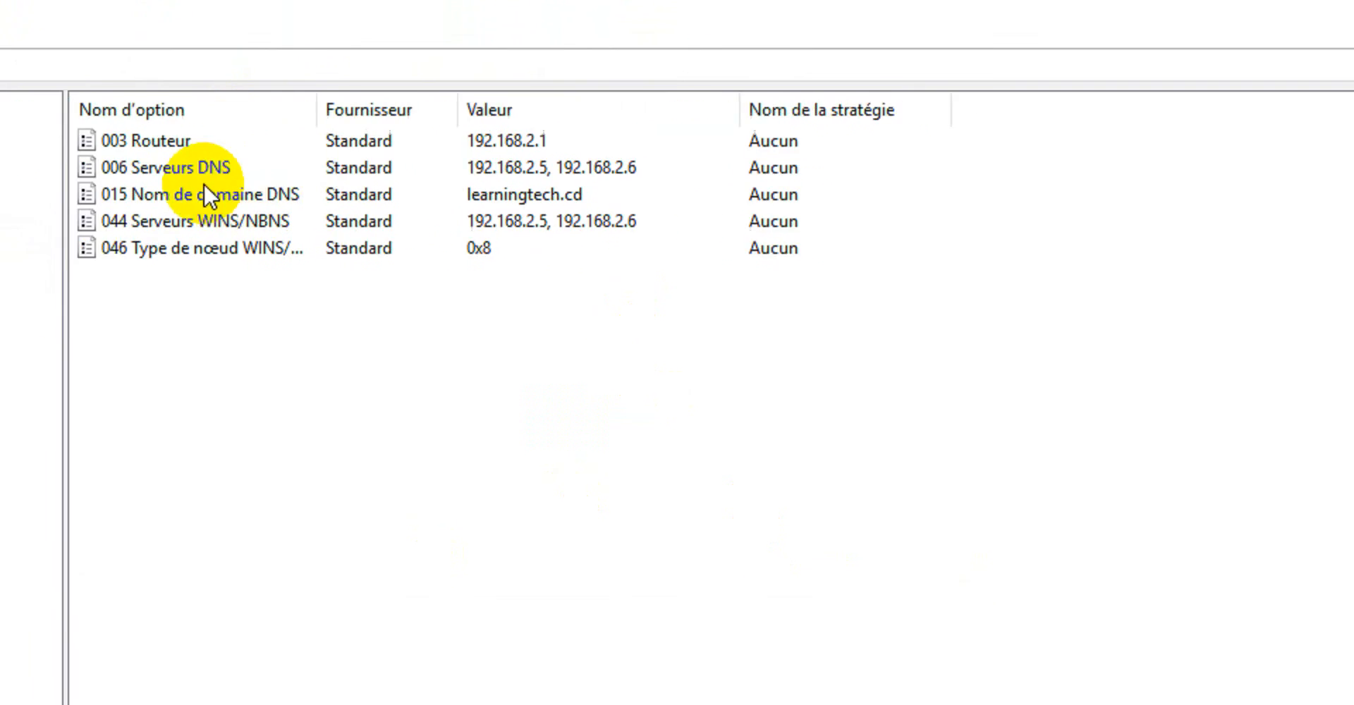
pyautogui.click(182, 168)
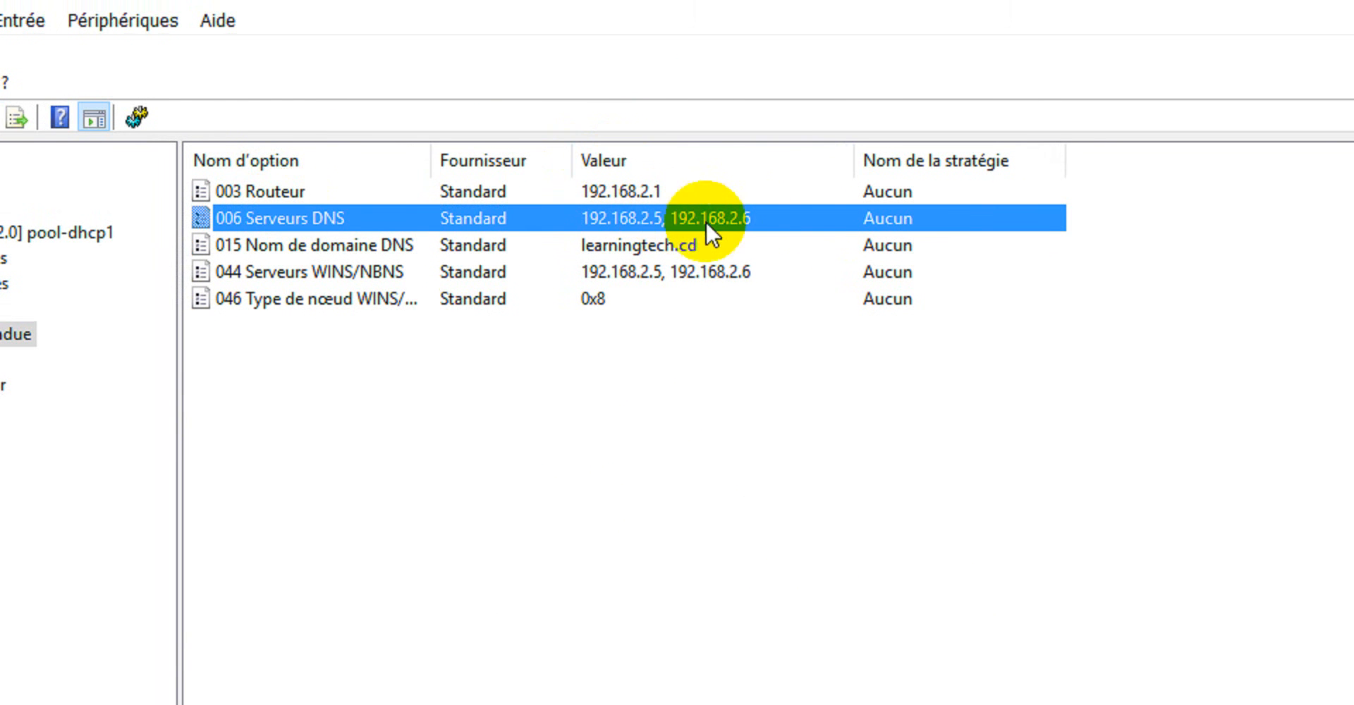
pyautogui.click(342, 272)
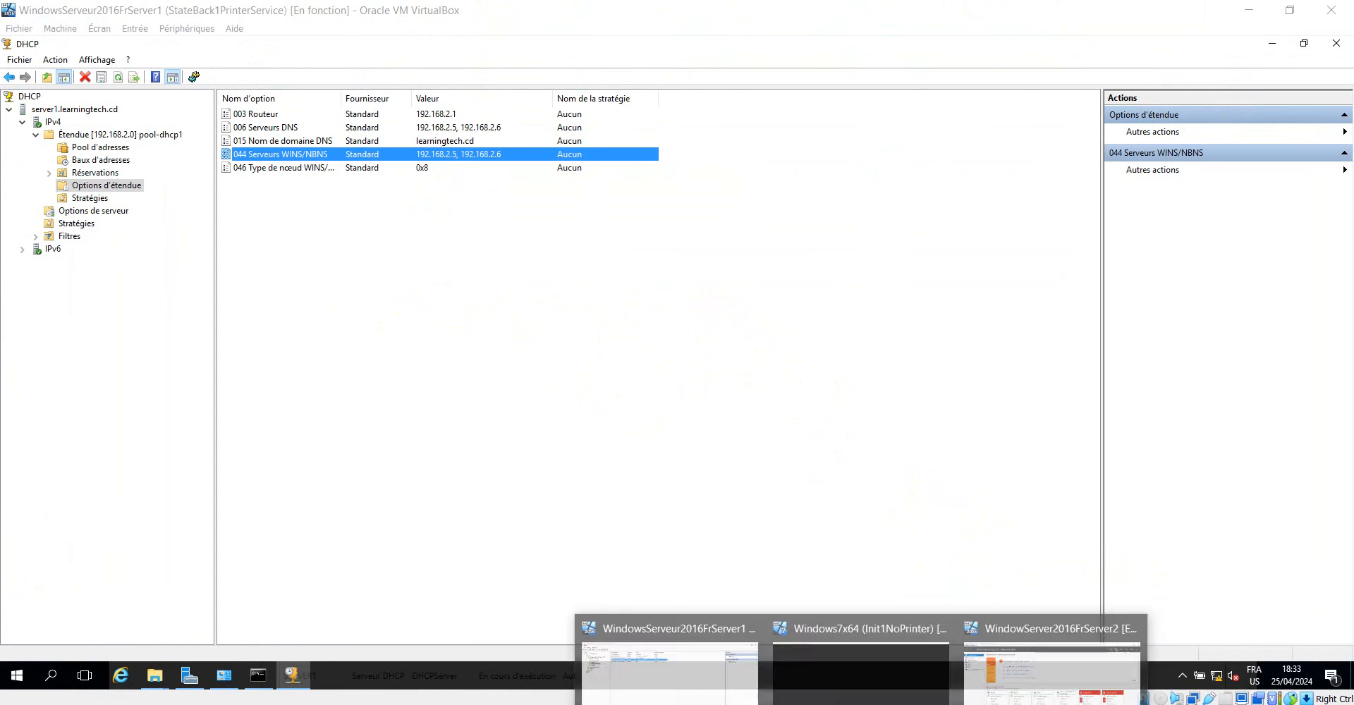
# Switch to the WindowServer2016FrServer2 virtual machine and complete the post-deployment DHCP configuration, authorising the server with the proposed domain administrator credentials.
pyautogui.click(1036, 666)
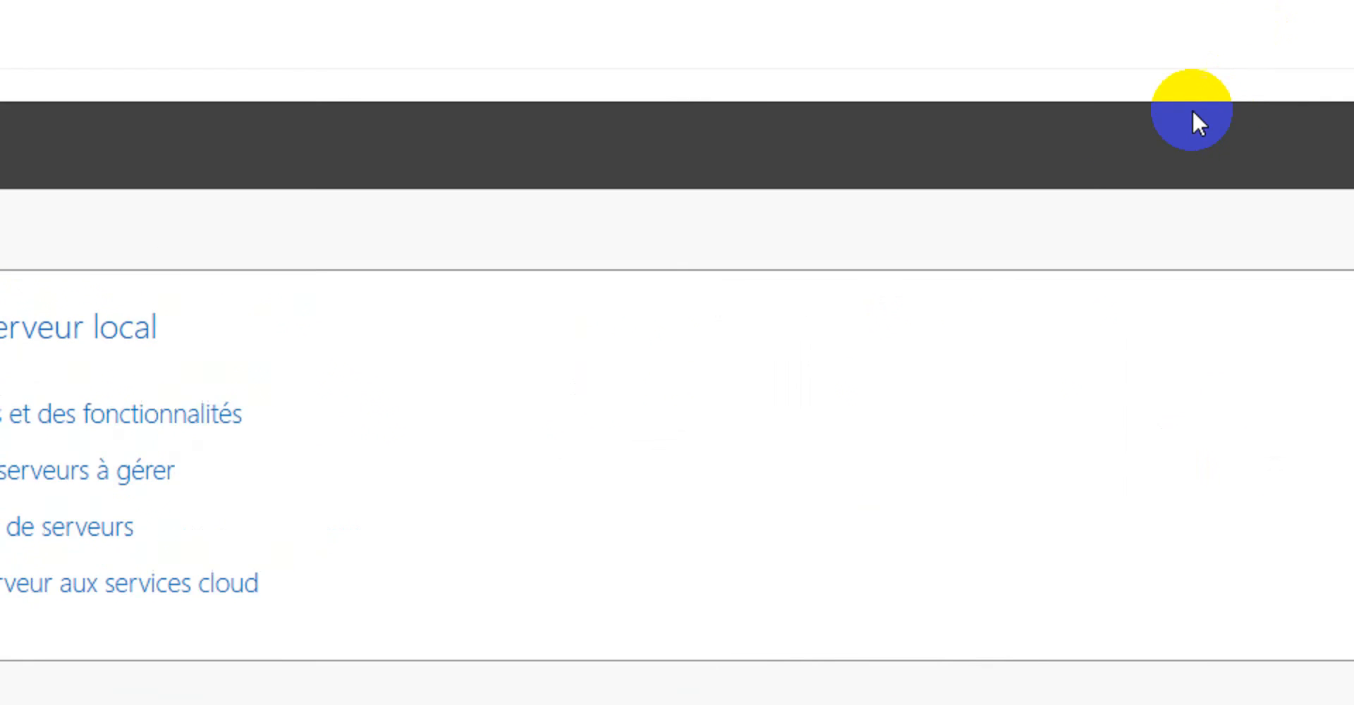
pyautogui.click(1061, 159)
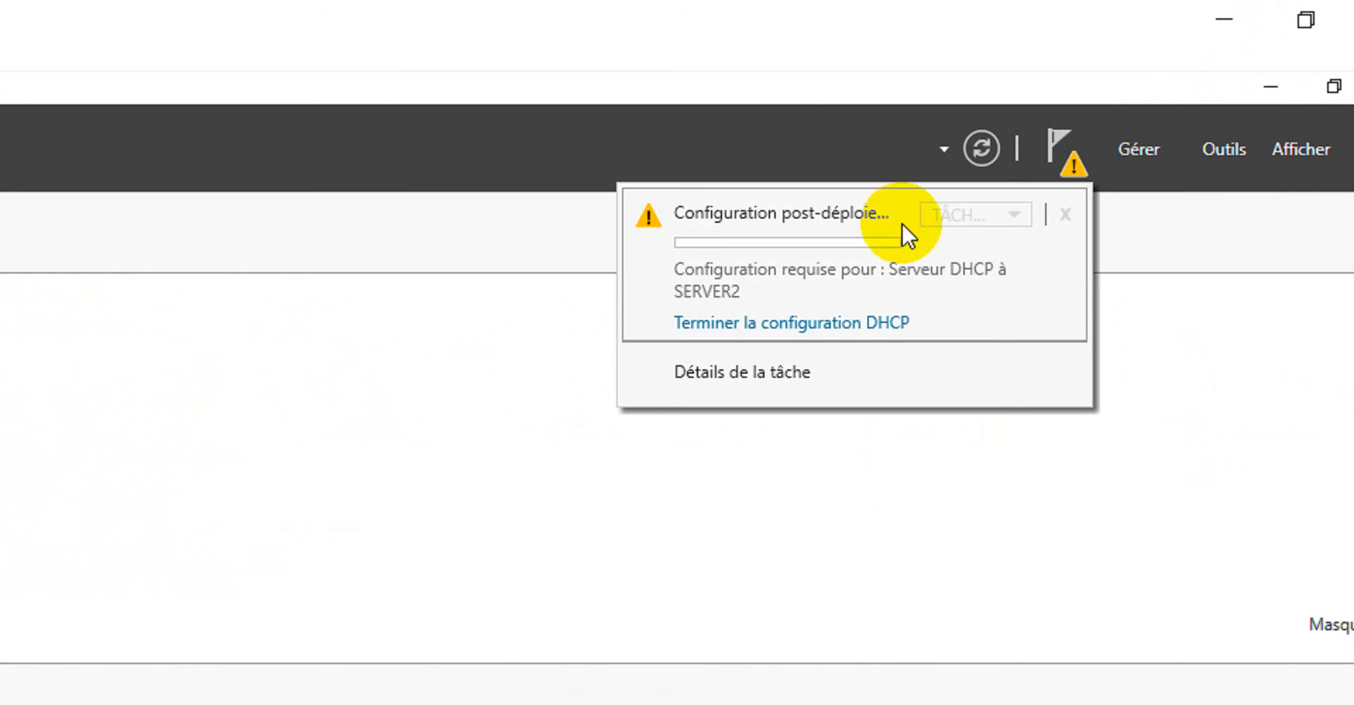
pyautogui.click(811, 320)
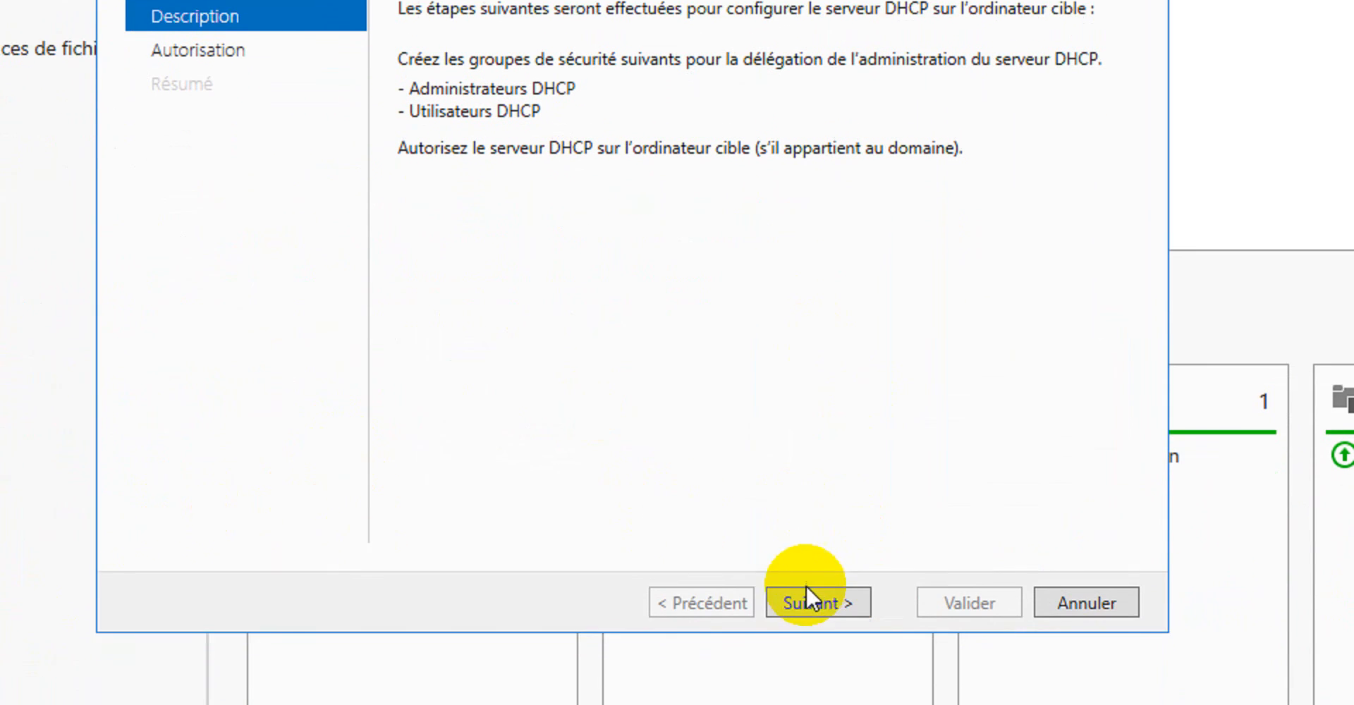
pyautogui.click(809, 598)
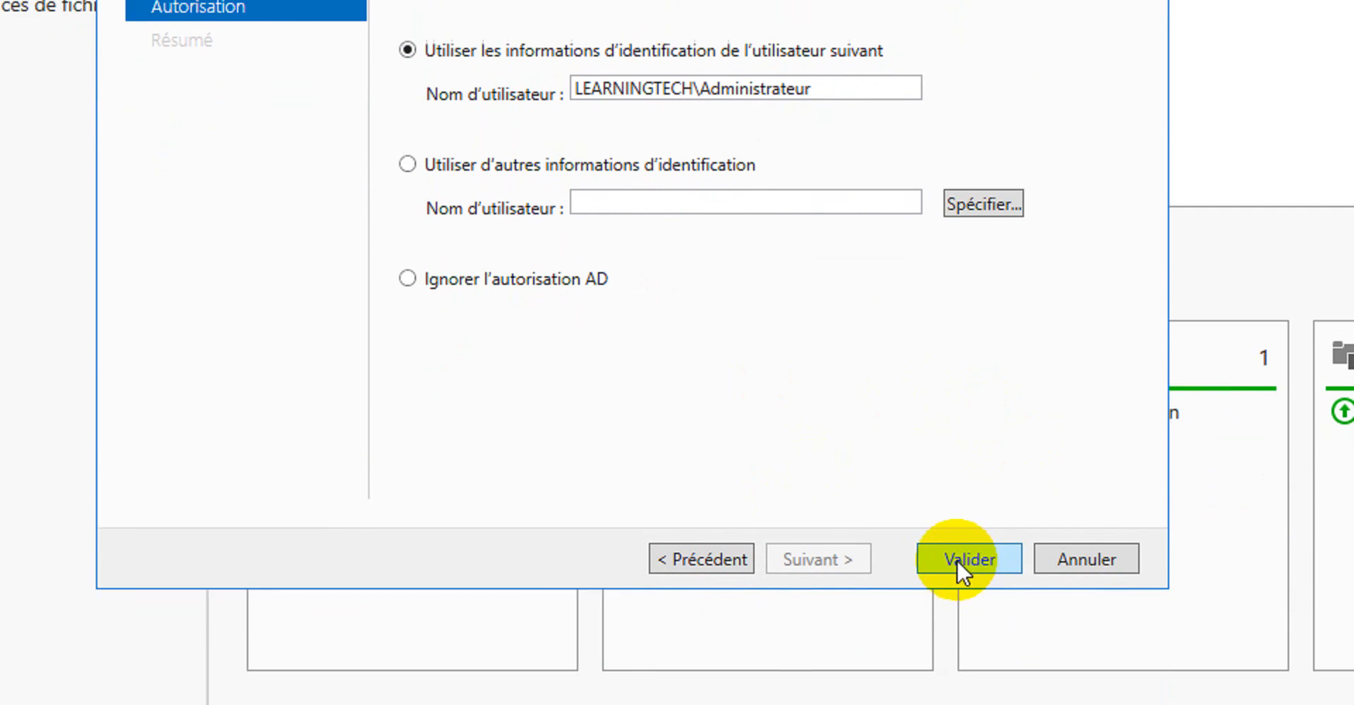
pyautogui.click(963, 557)
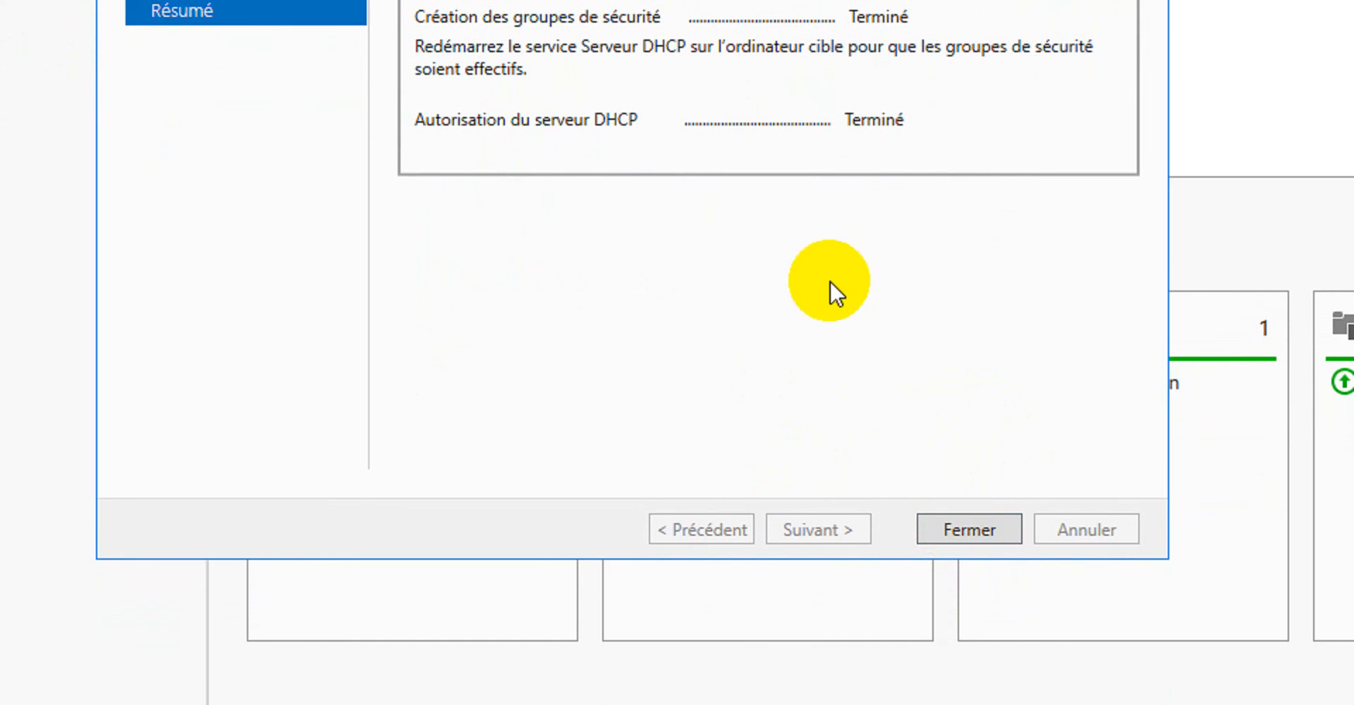
pyautogui.click(987, 526)
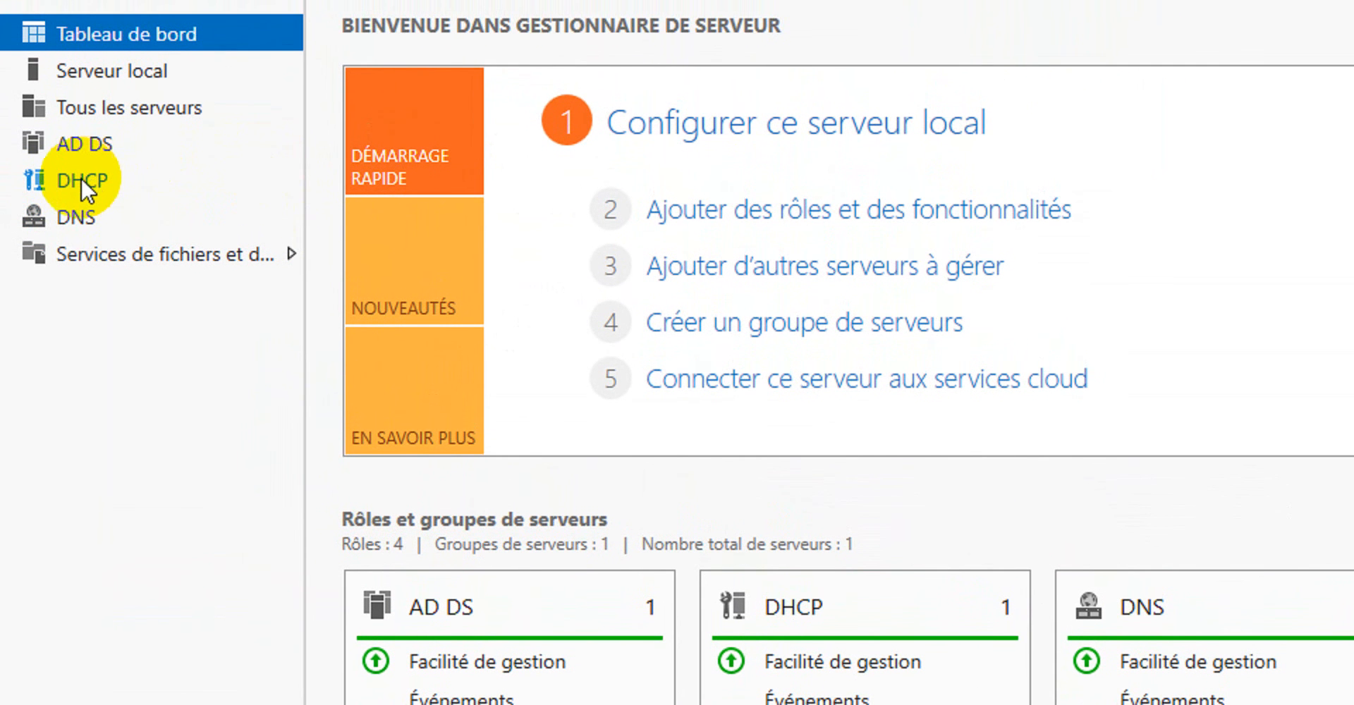
# Open the DHCP manager for SERVER2 from its DHCP role page and maximise the console.
pyautogui.click(81, 181)
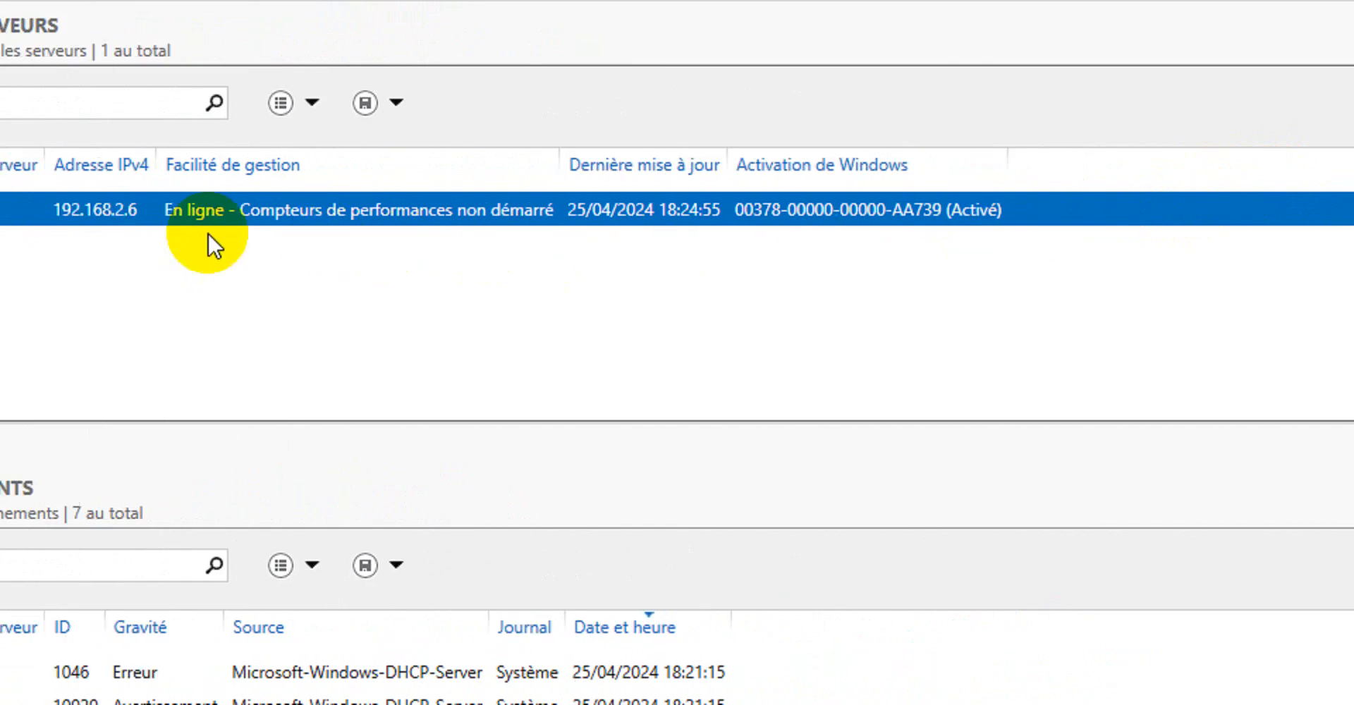
pyautogui.rightClick(260, 213)
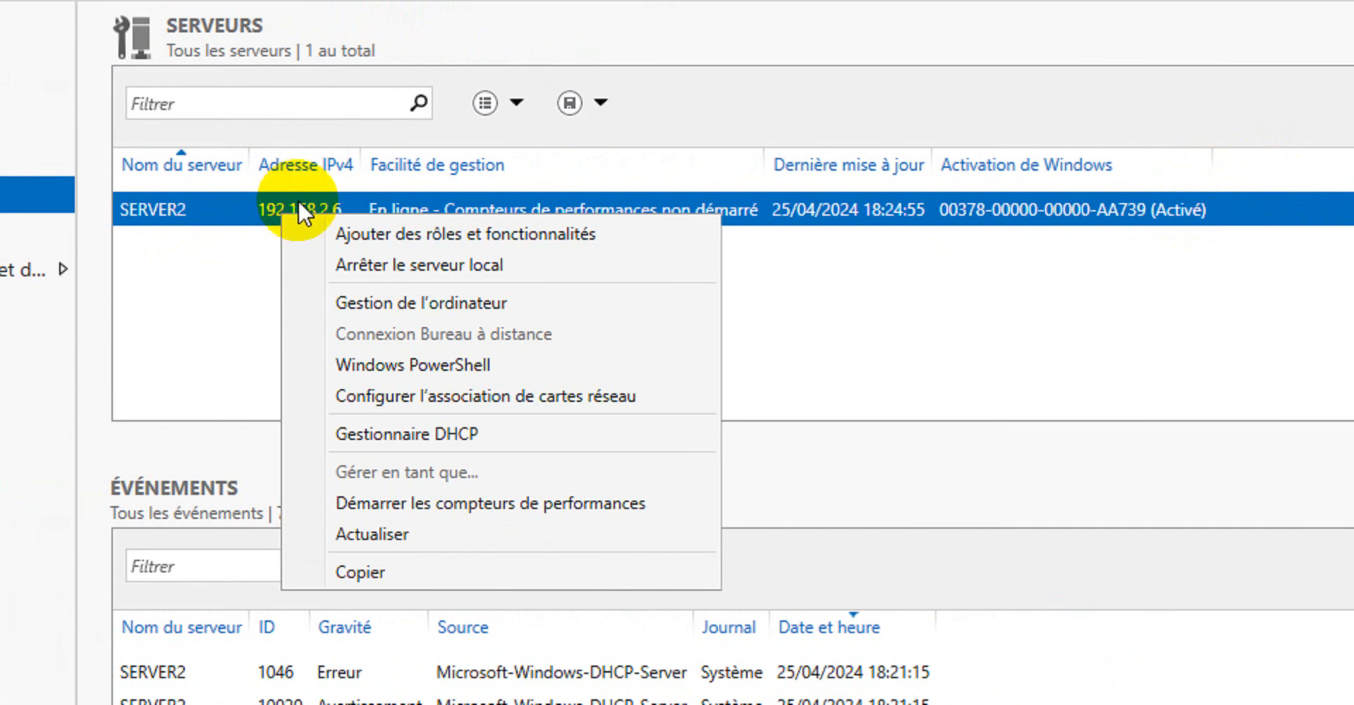
pyautogui.click(397, 437)
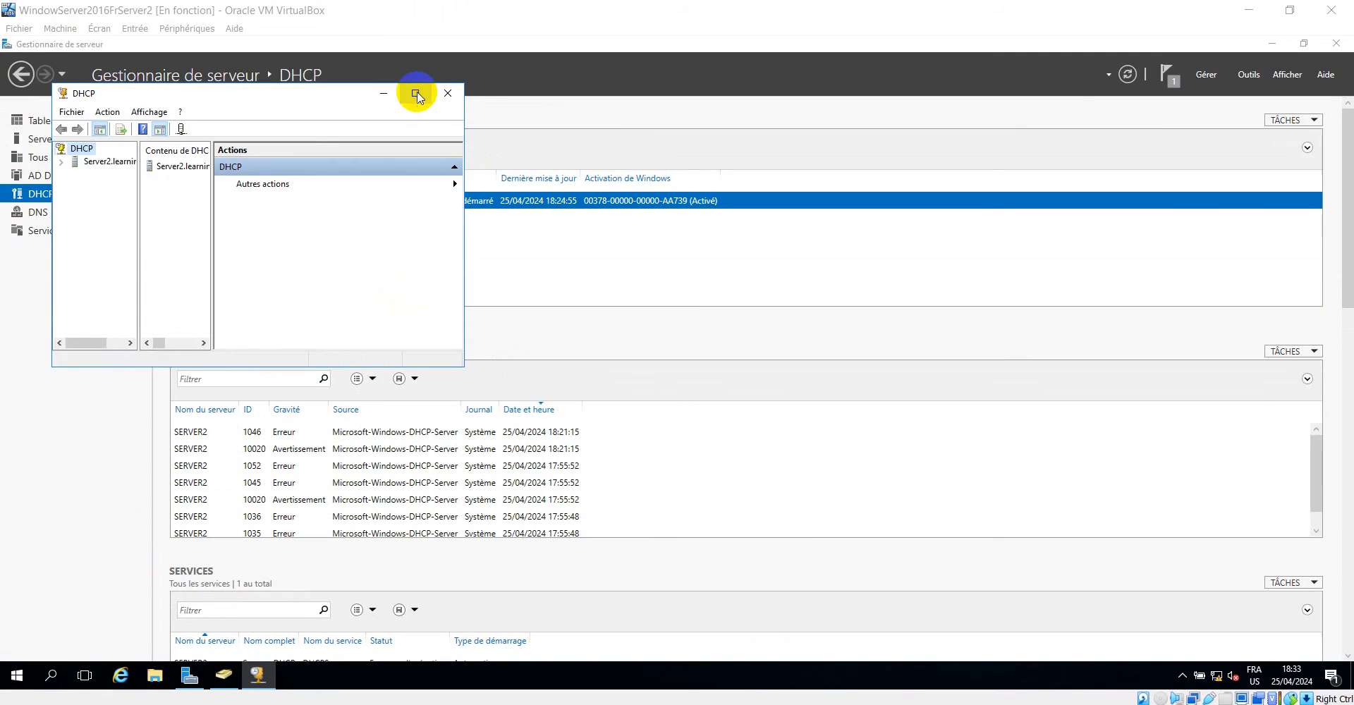
pyautogui.click(417, 95)
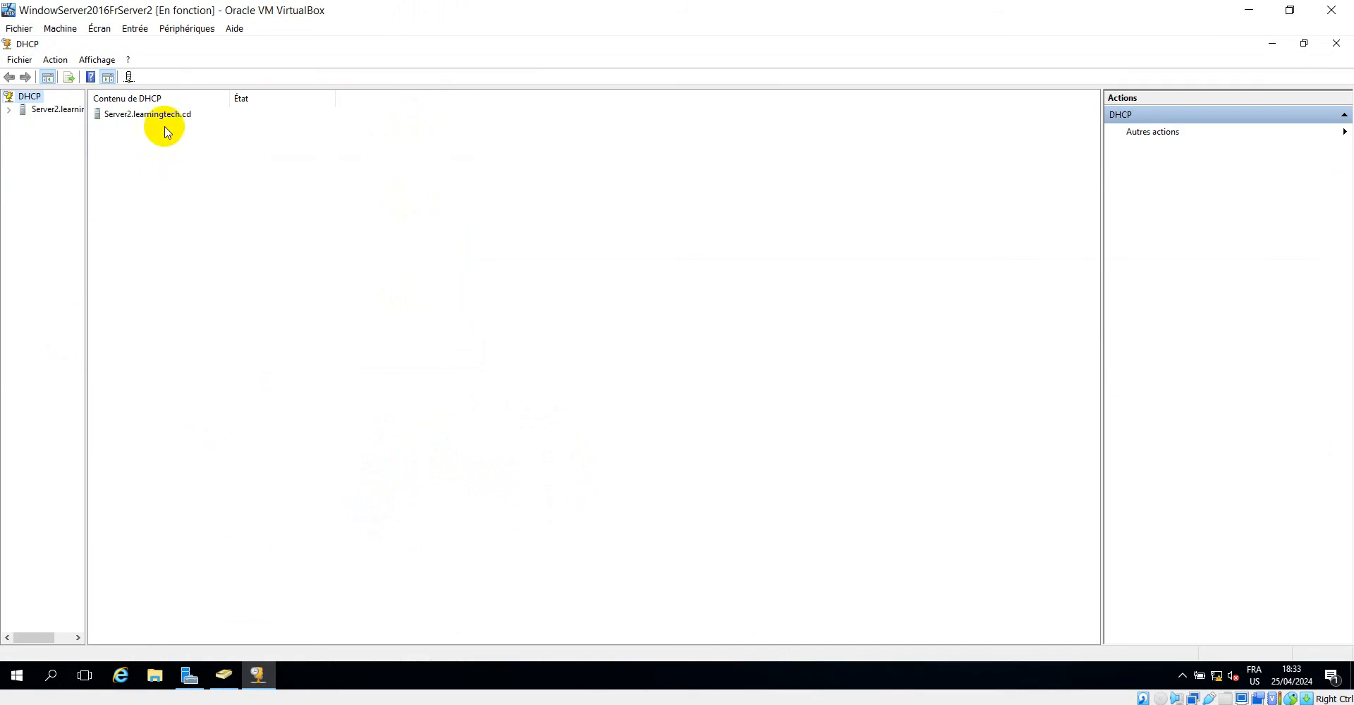
# Widen the DHCP console tree and expand Server2.learningtech.cd and its IPv4 node.
pyautogui.moveTo(86, 112); pyautogui.dragTo(202, 96)
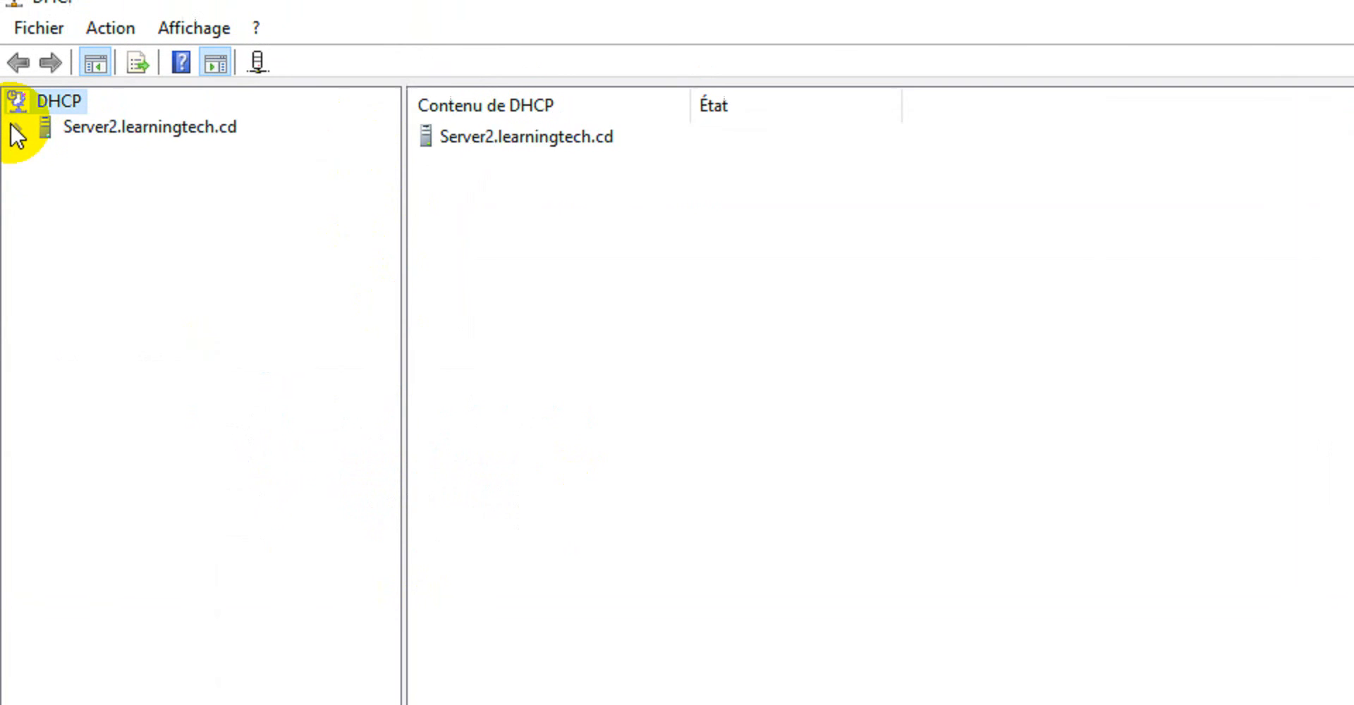
pyautogui.click(16, 129)
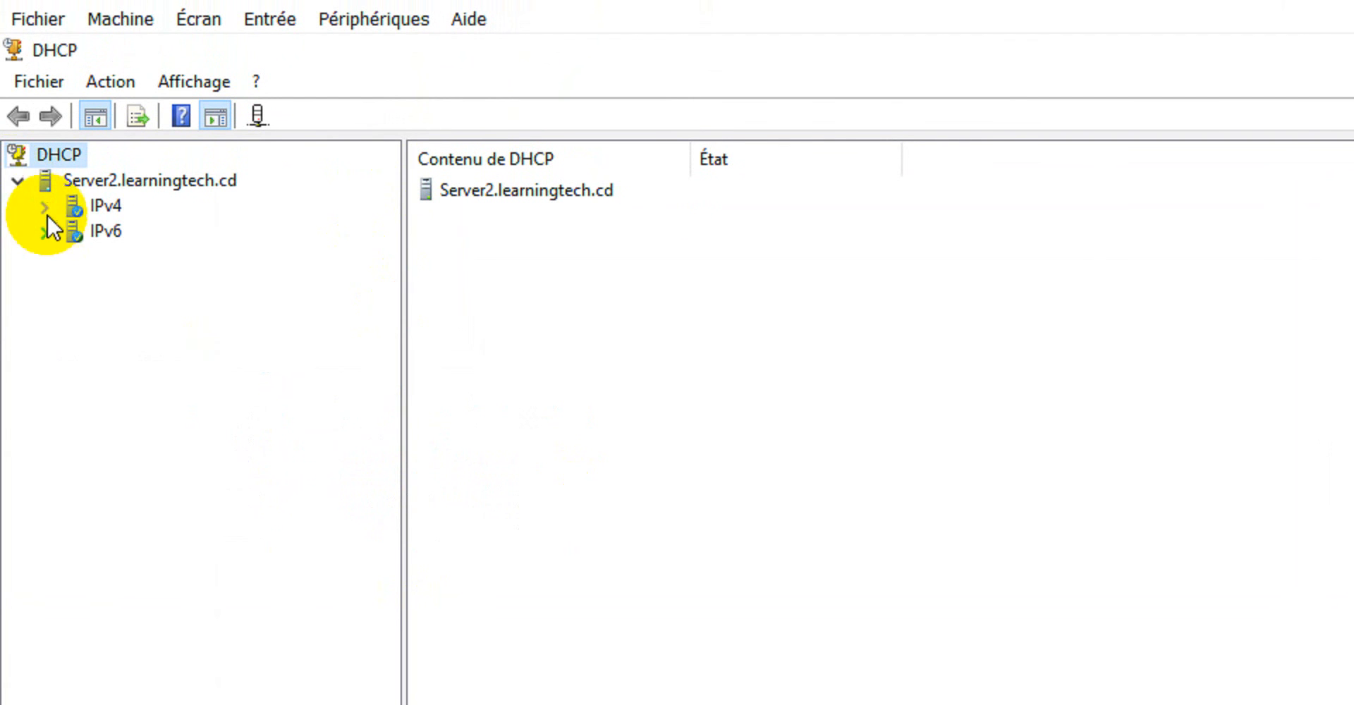
pyautogui.click(44, 206)
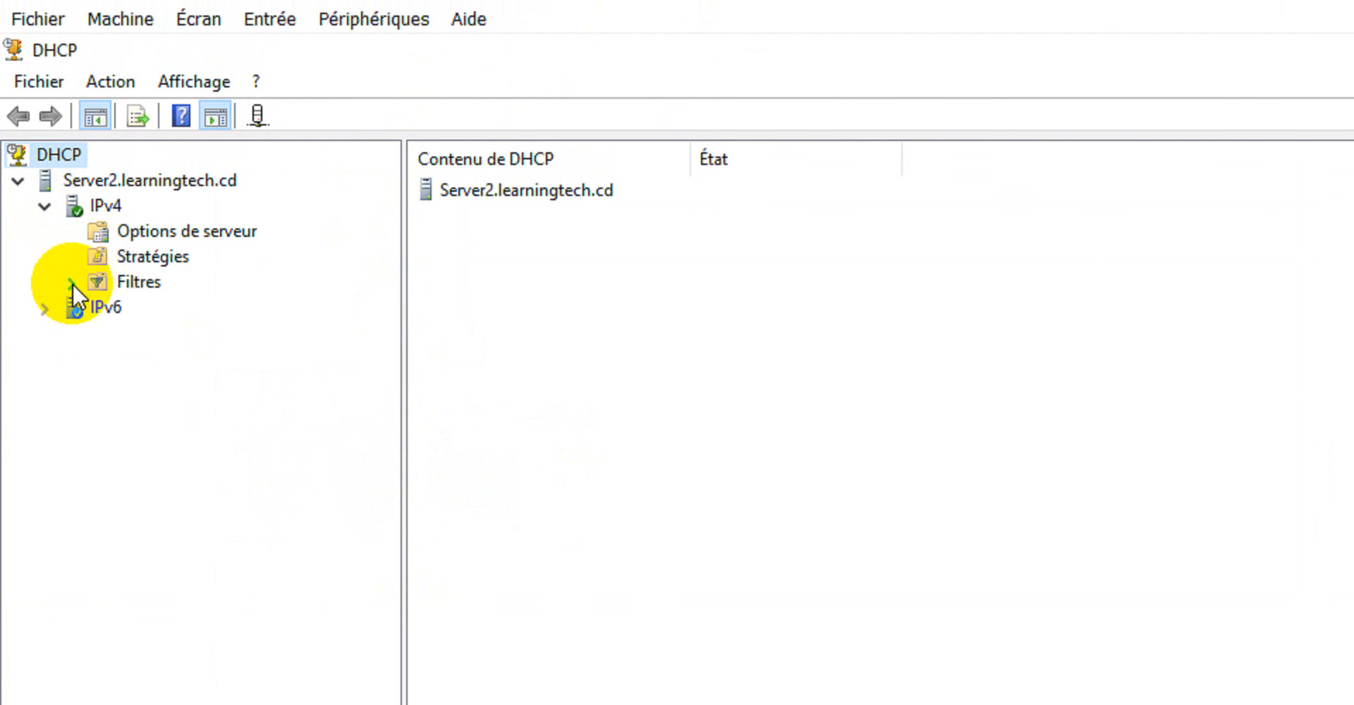
pyautogui.click(153, 235)
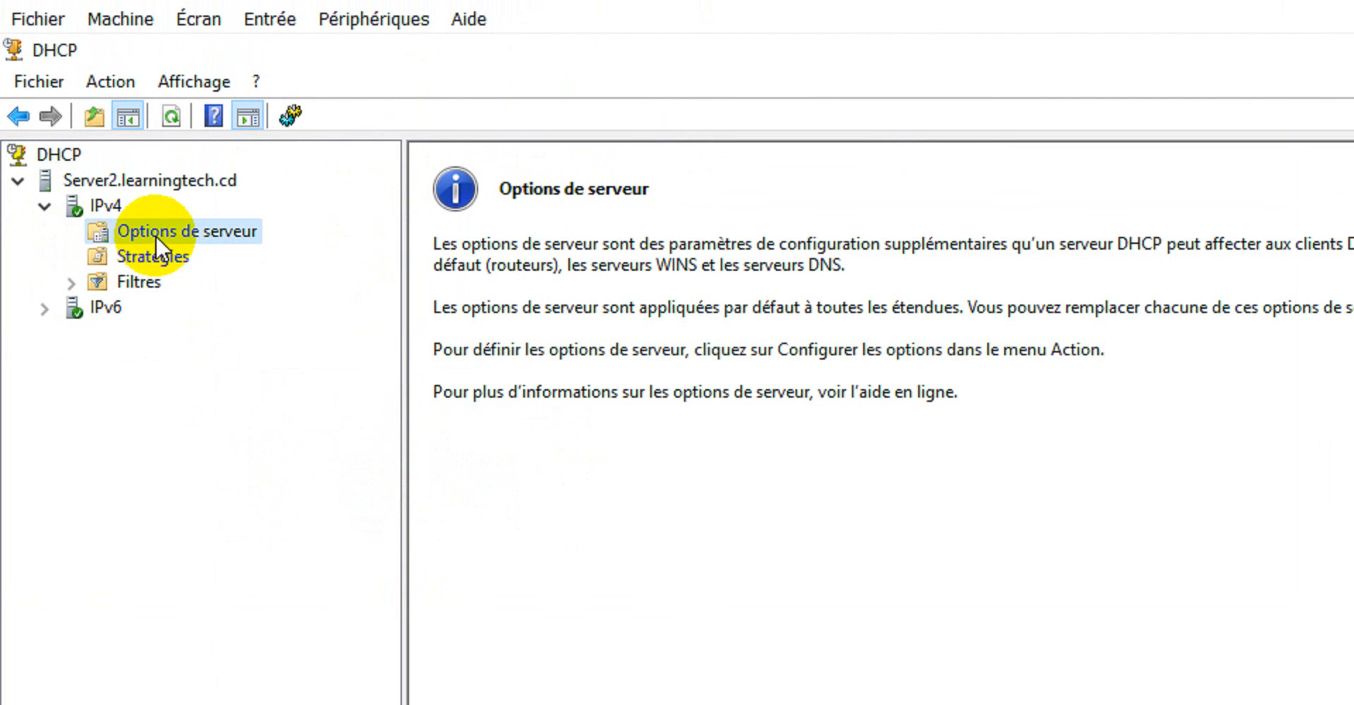
pyautogui.rightClick(155, 234)
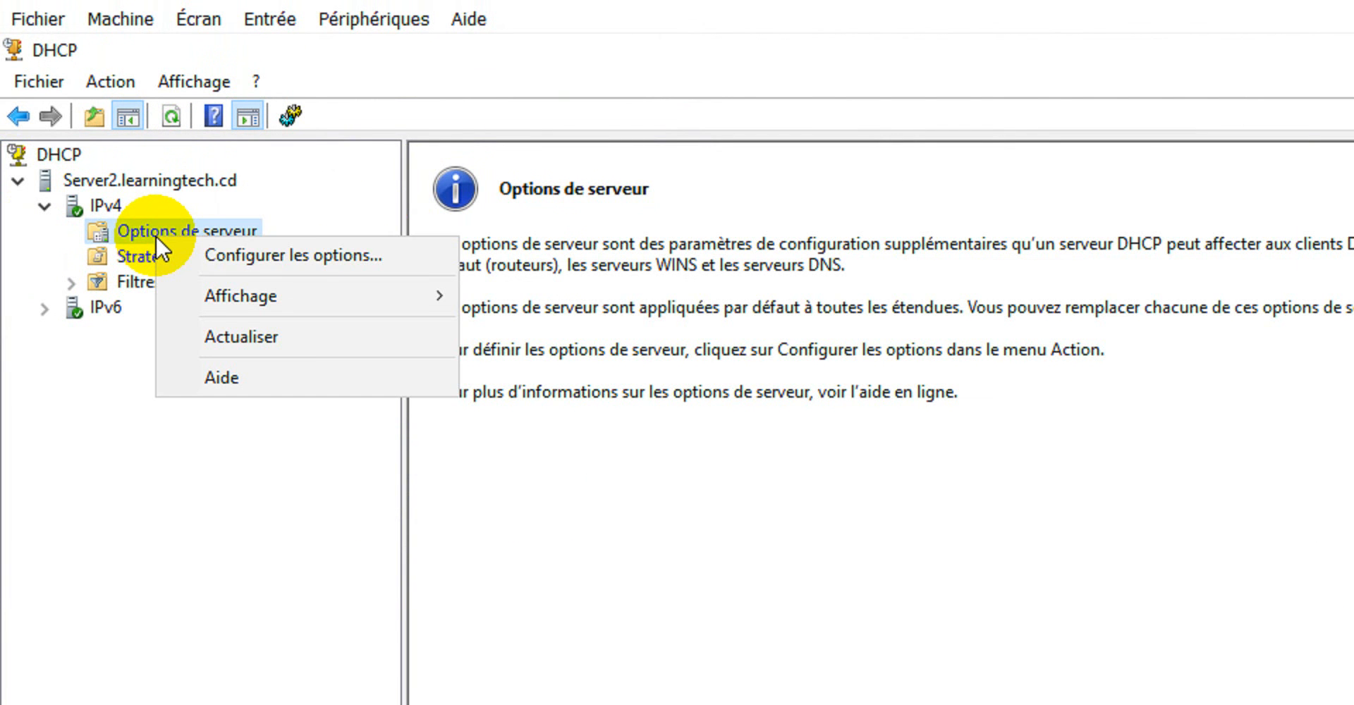
pyautogui.click(316, 252)
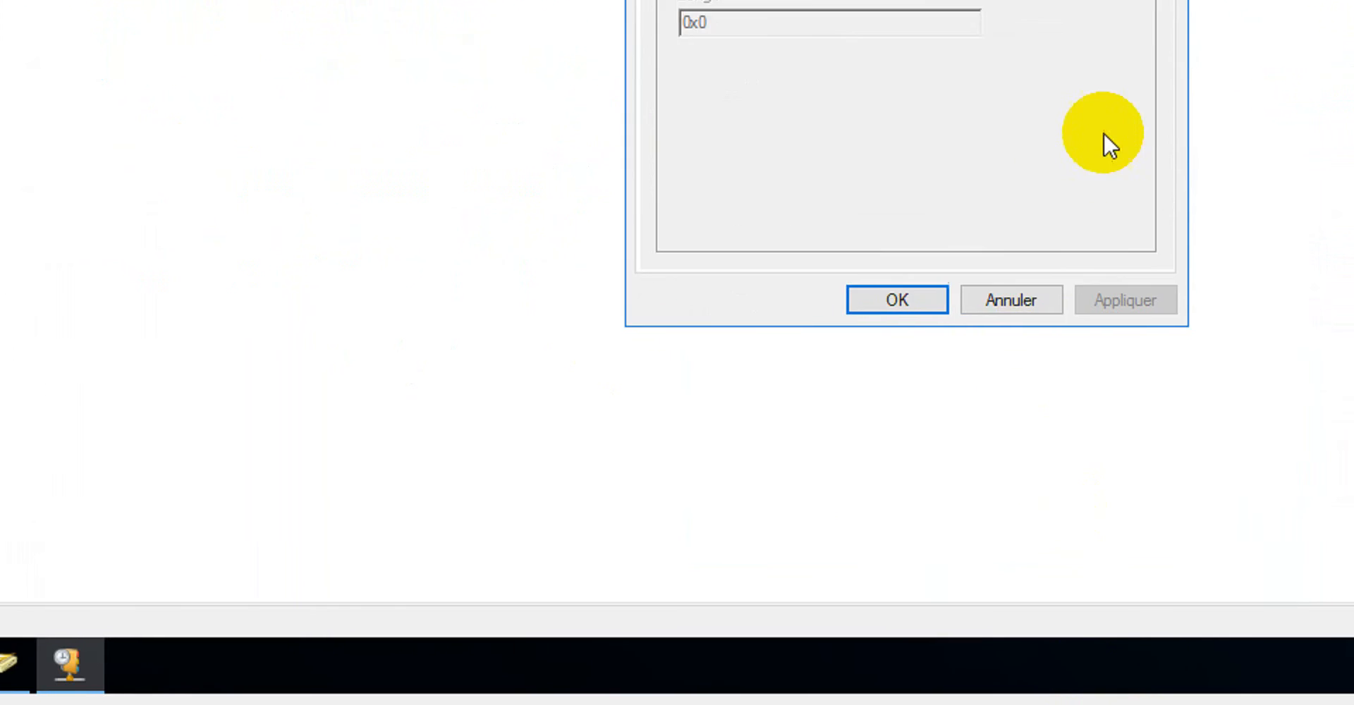
pyautogui.click(1098, 115)
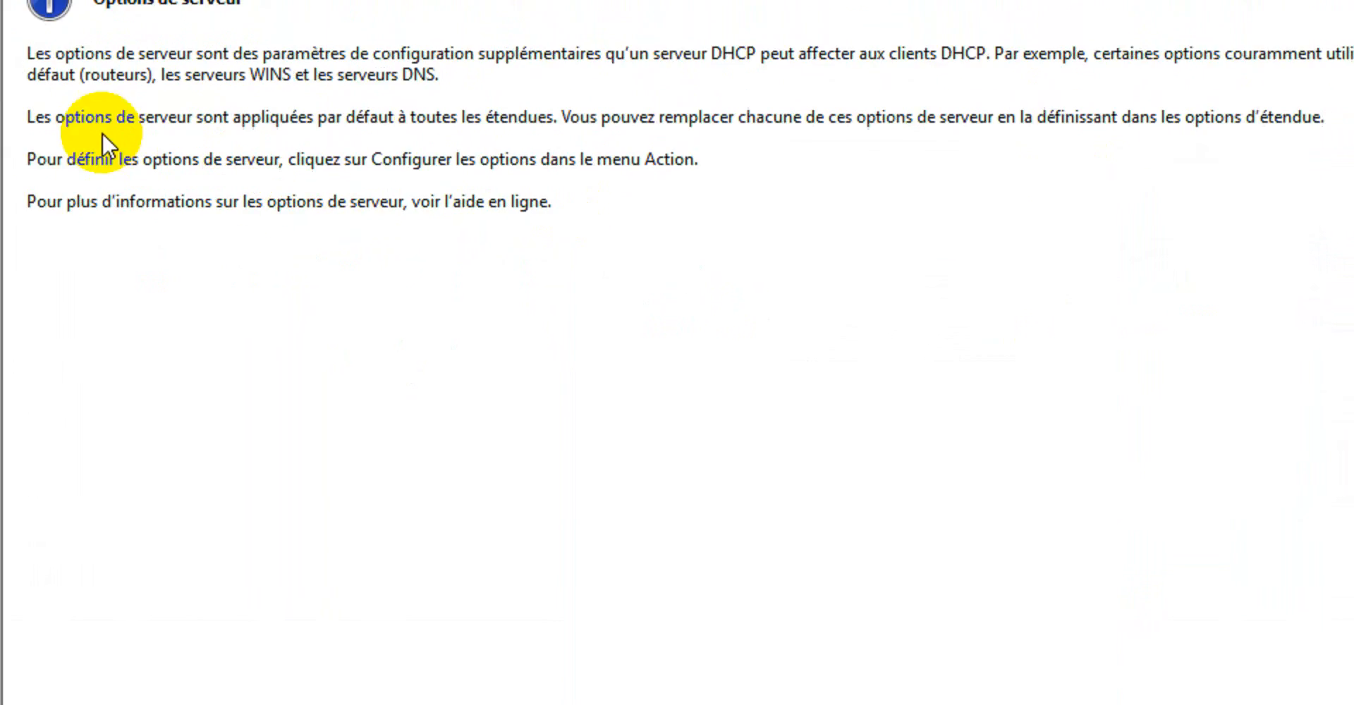
pyautogui.rightClick(90, 178)
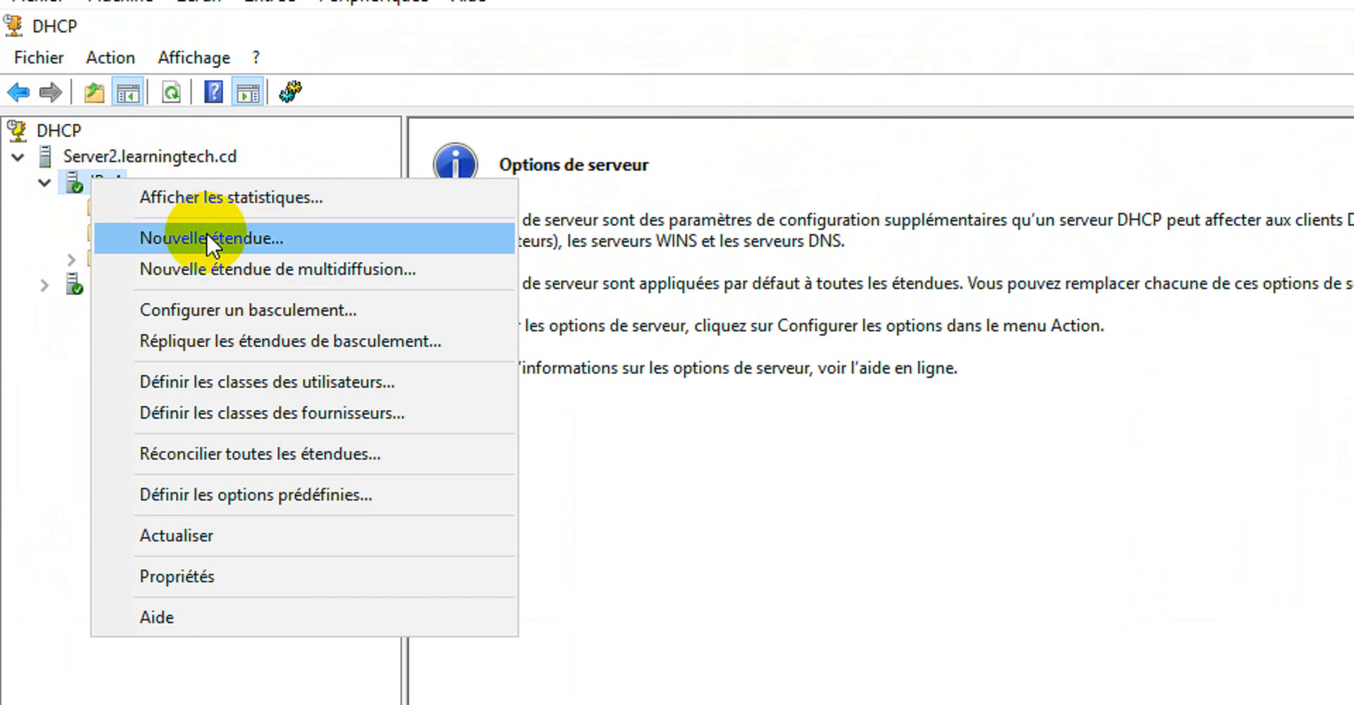
pyautogui.click(68, 366)
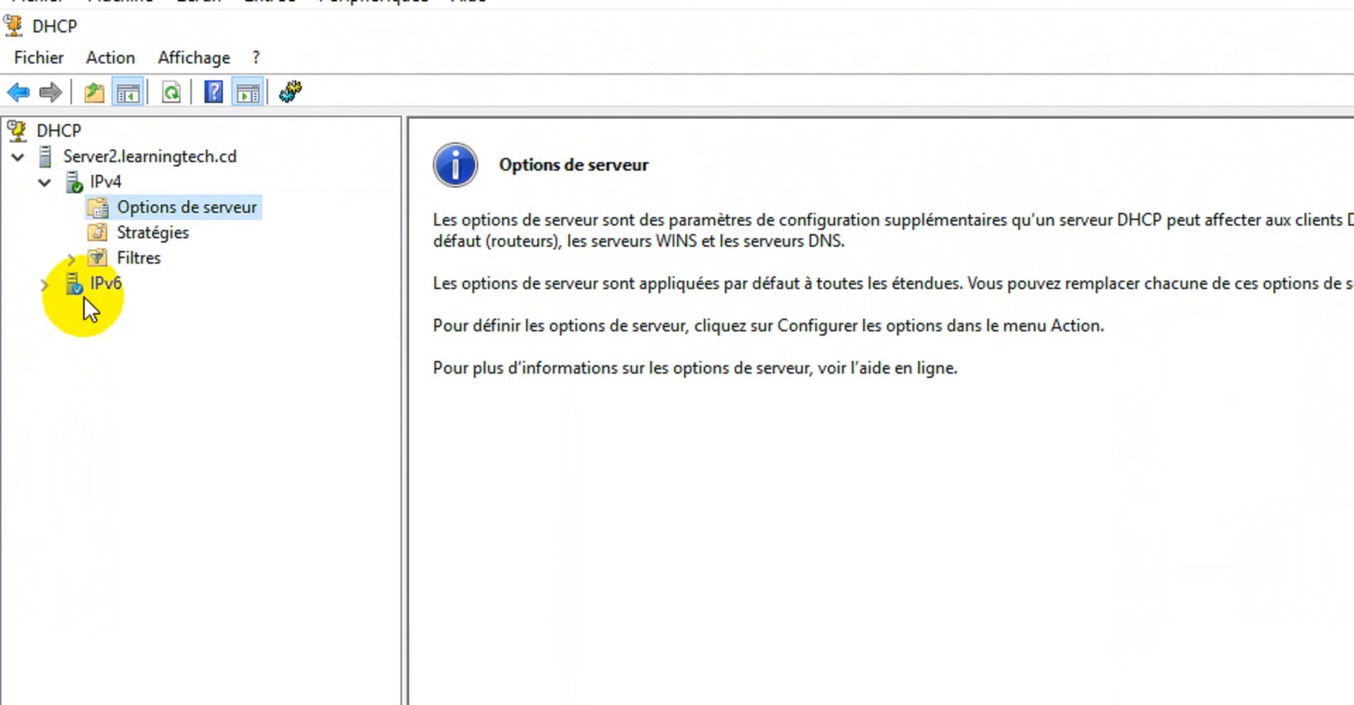
# Start the New Scope wizard for IPv4 and advance to its scope name page.
pyautogui.rightClick(93, 184)
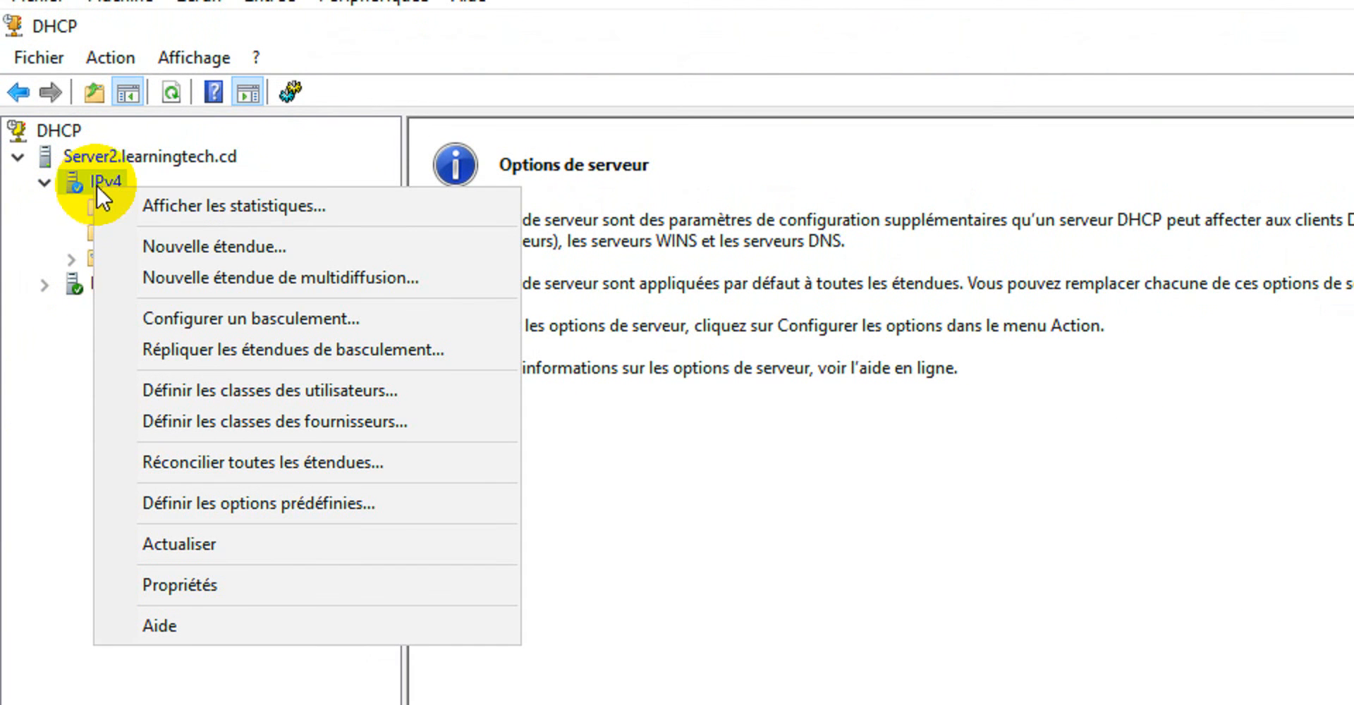
pyautogui.click(218, 244)
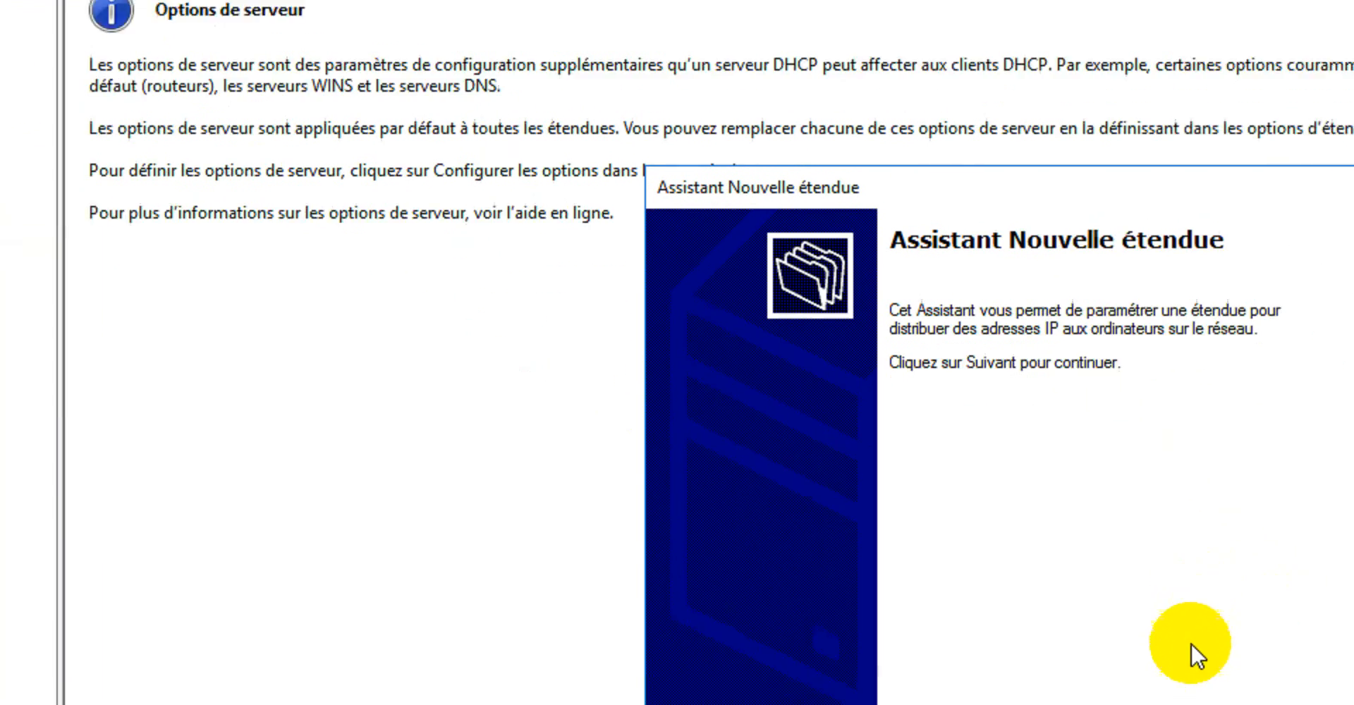
pyautogui.click(1081, 562)
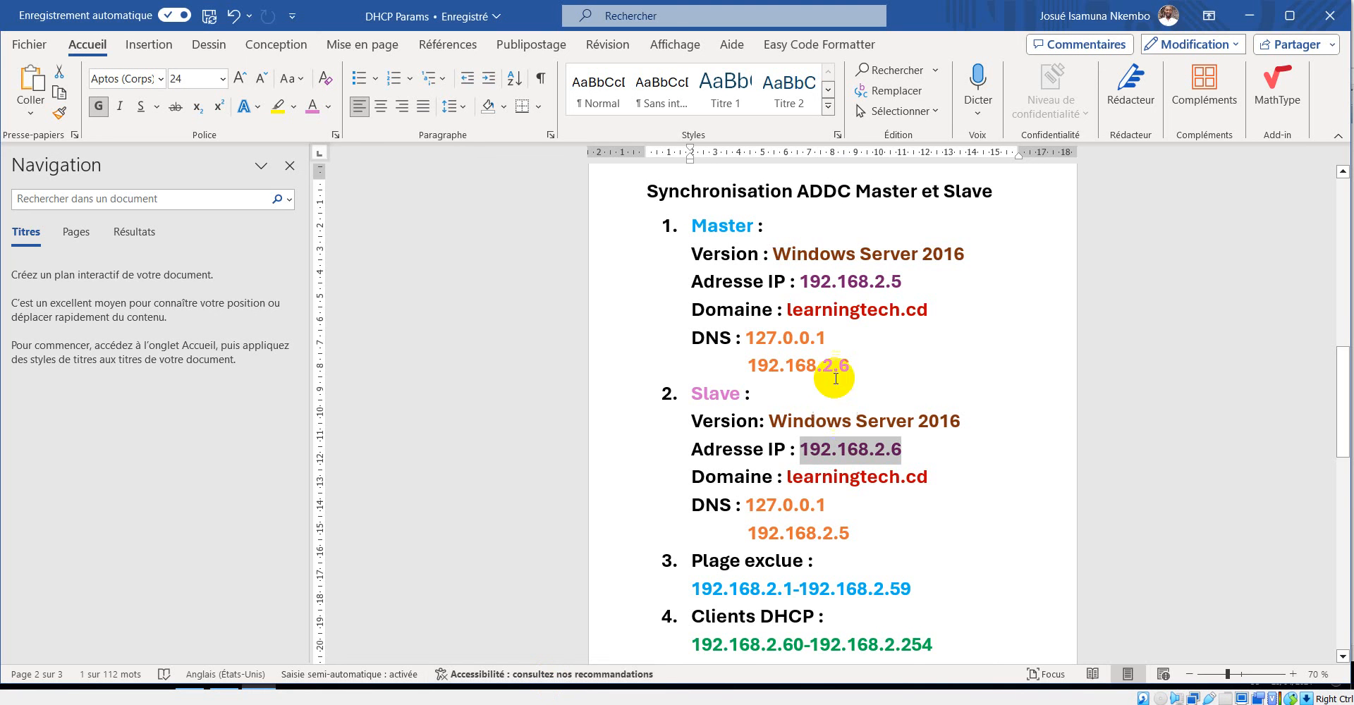
# Look up the pool name in the DHCP Params Word document and name the new scope pool-dhcp2 in the Server2 wizard.
pyautogui.scroll(10, 835, 379)
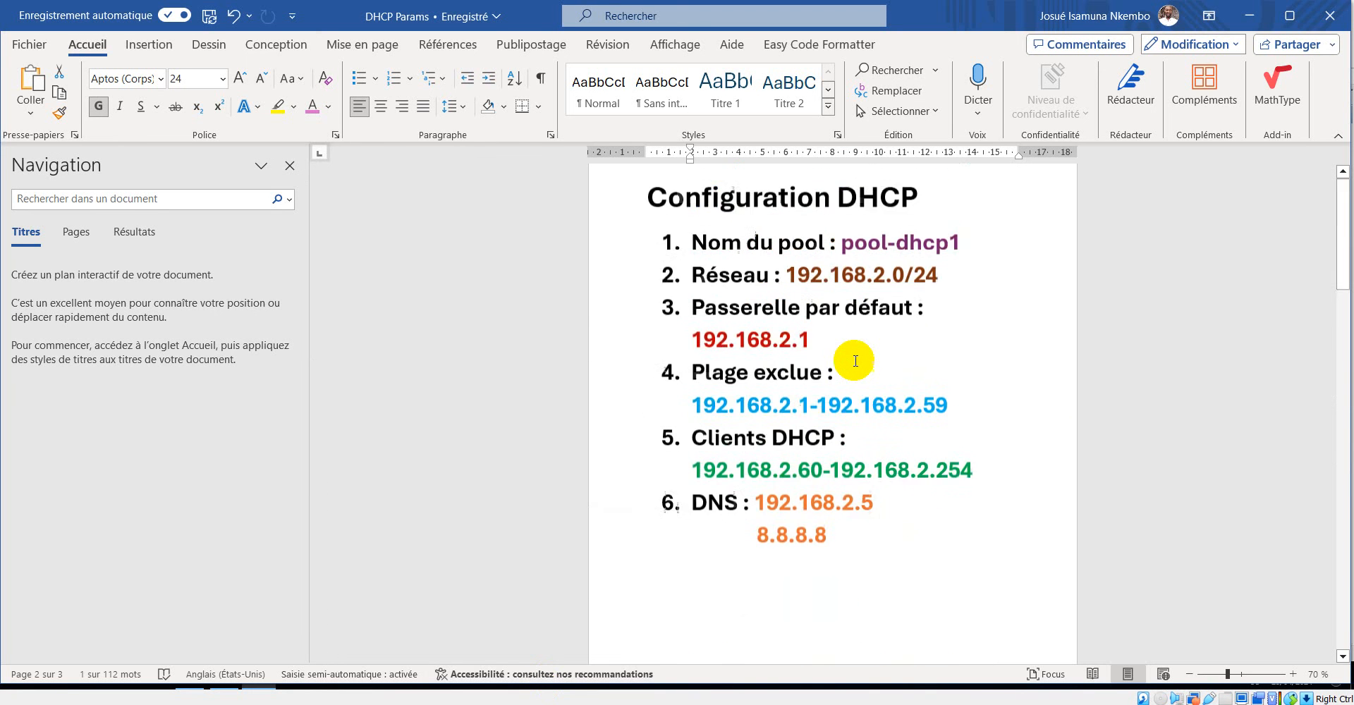
pyautogui.scroll(1, 855, 361)
pyautogui.moveTo(961, 295); pyautogui.dragTo(841, 296)
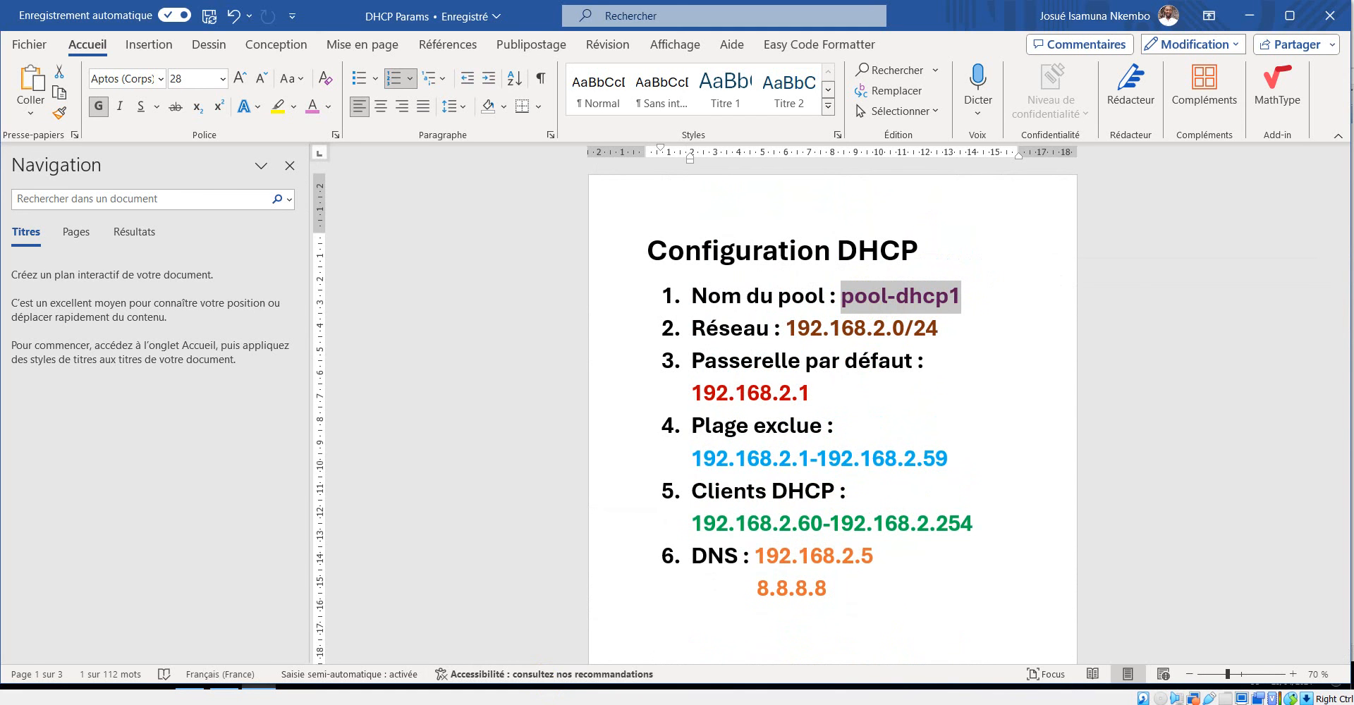
pyautogui.click(1001, 605)
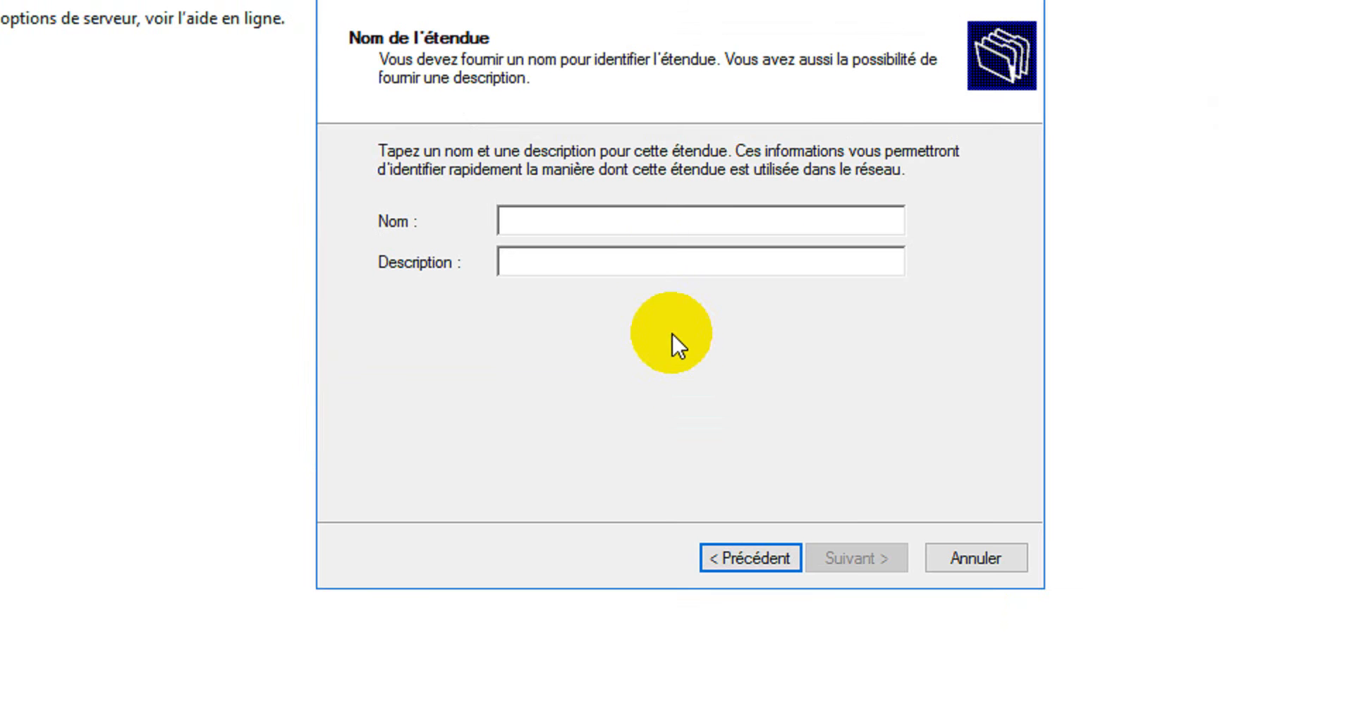
pyautogui.click(623, 221)
pyautogui.write('poo')
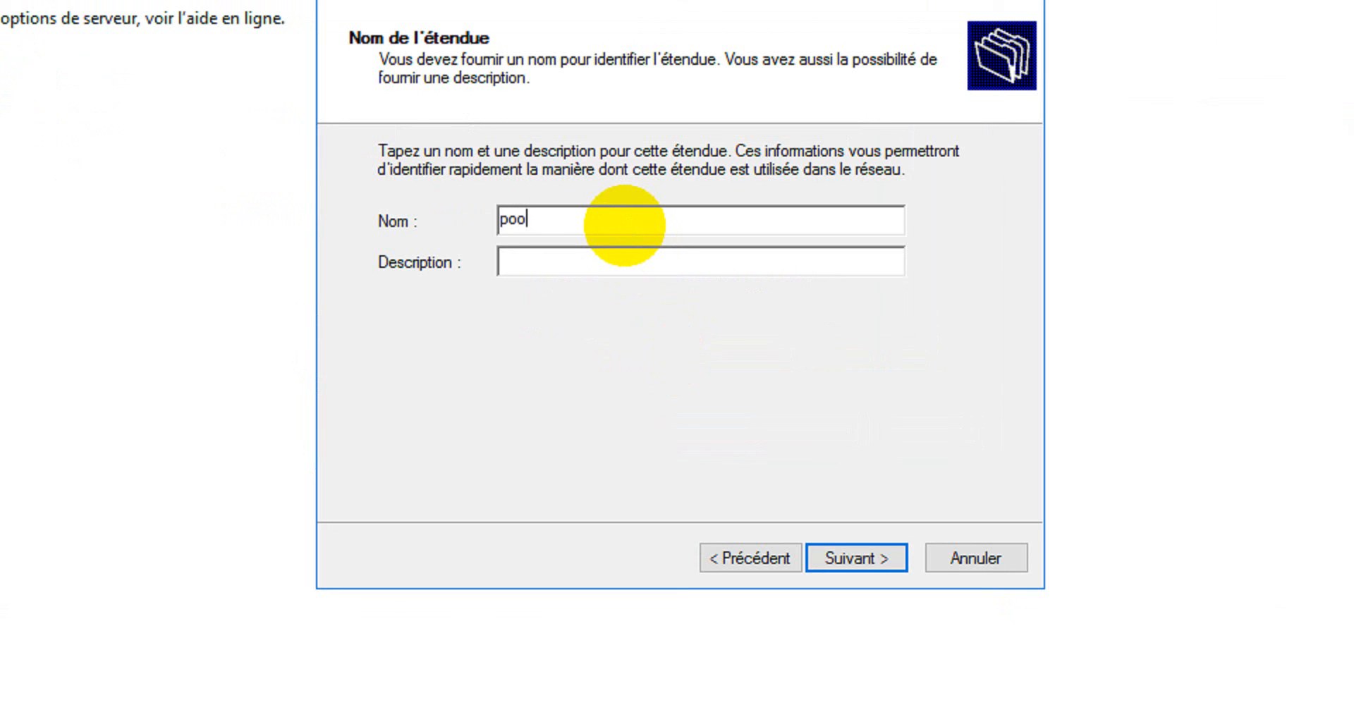
pyautogui.write('l-dhcp2')
pyautogui.press('Tab')
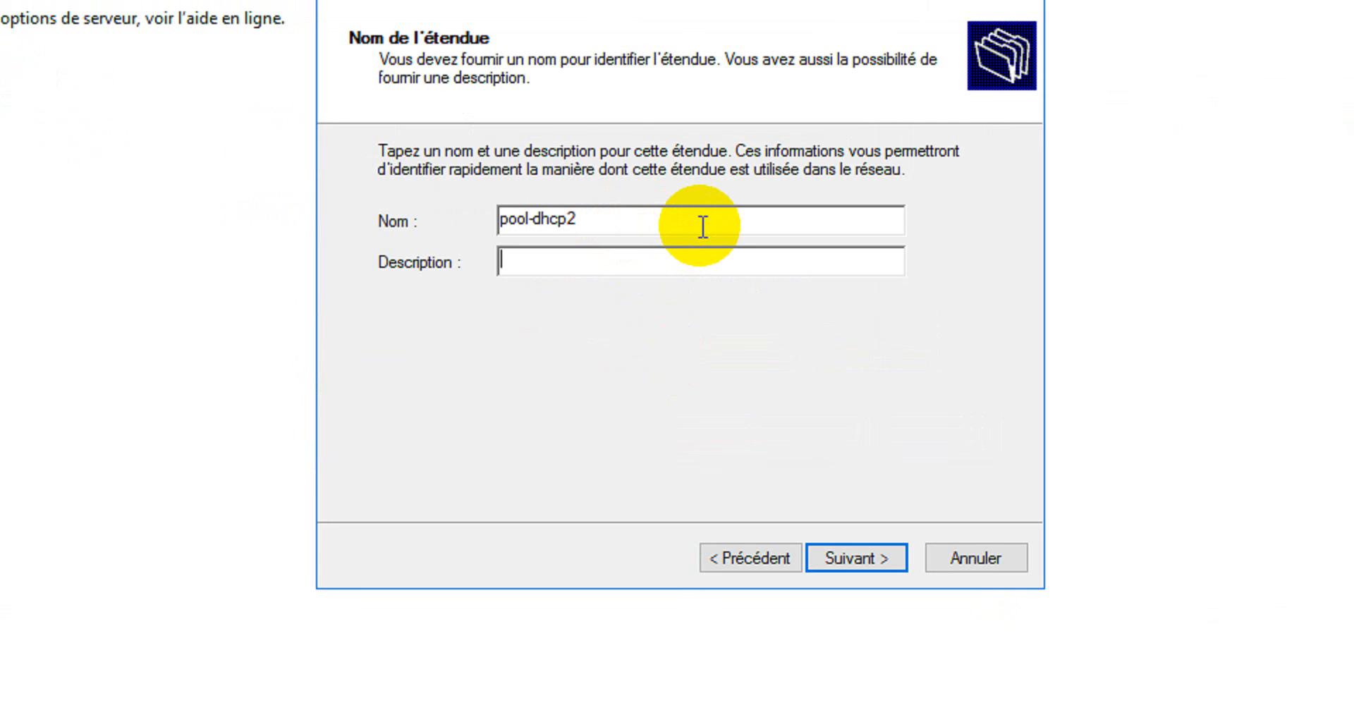
# Set the scope description to "DHCP Pool2 for Clients fron Server2" and continue to the IP address range page.
pyautogui.write('DHCP Pool')
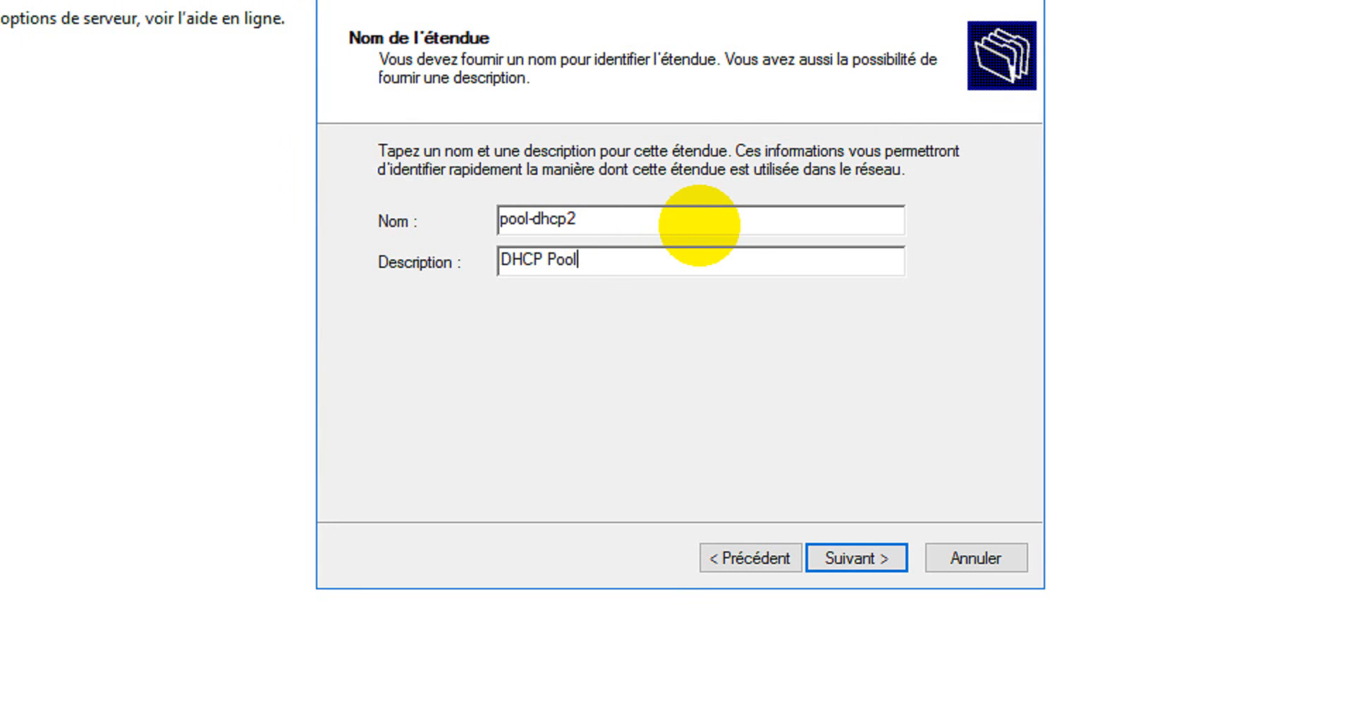
pyautogui.write('2 for Client fron Ser')
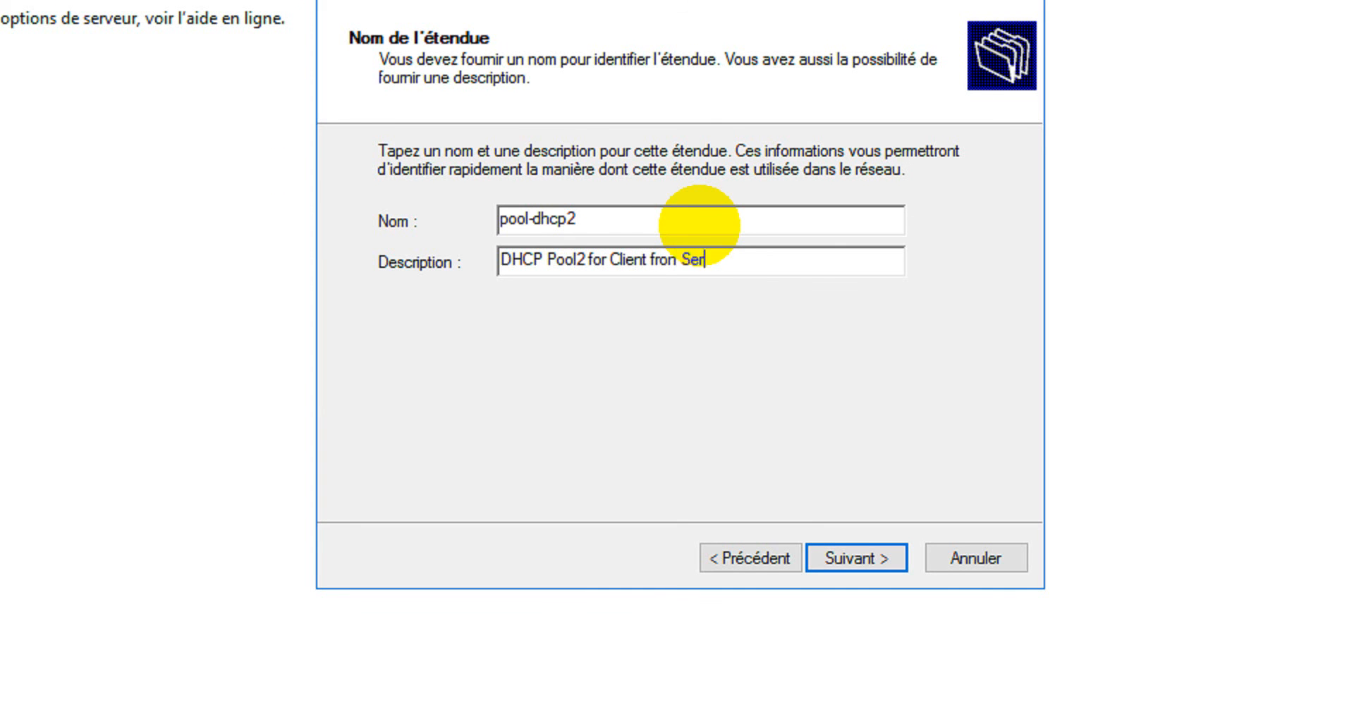
pyautogui.write('ver2')
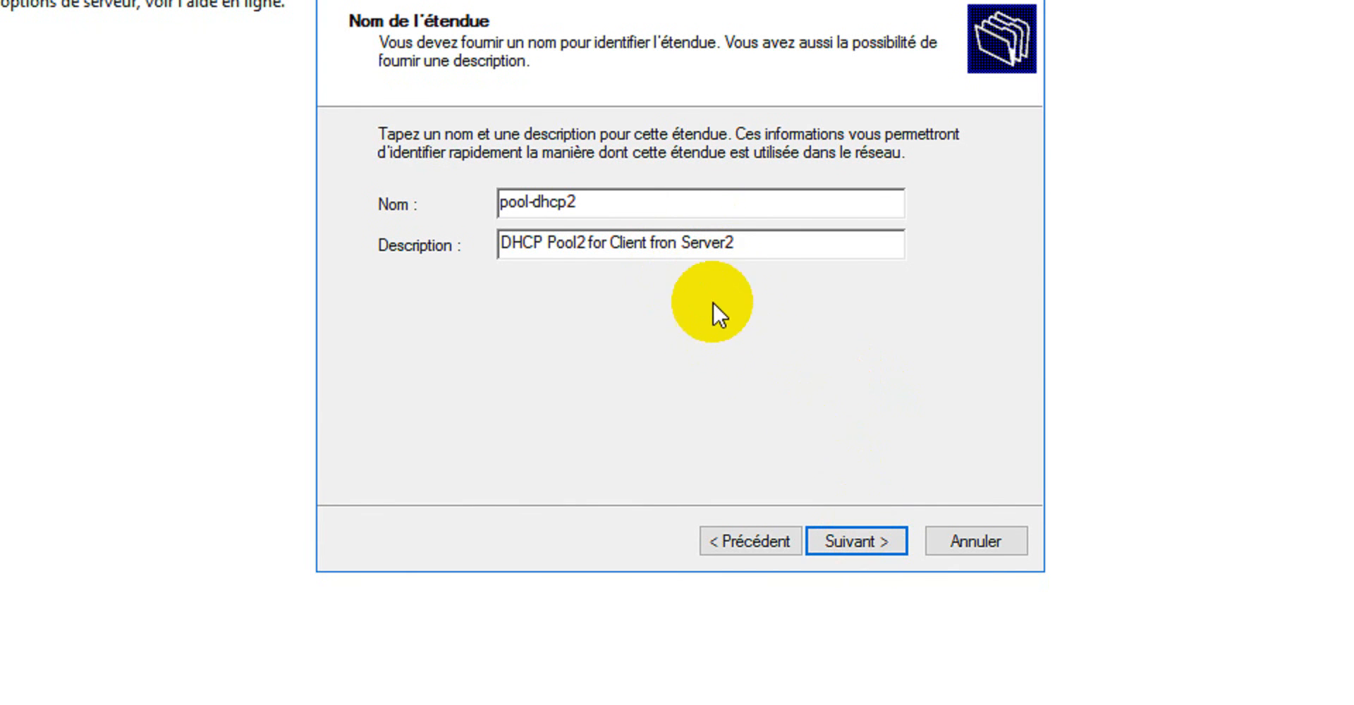
pyautogui.click(647, 242)
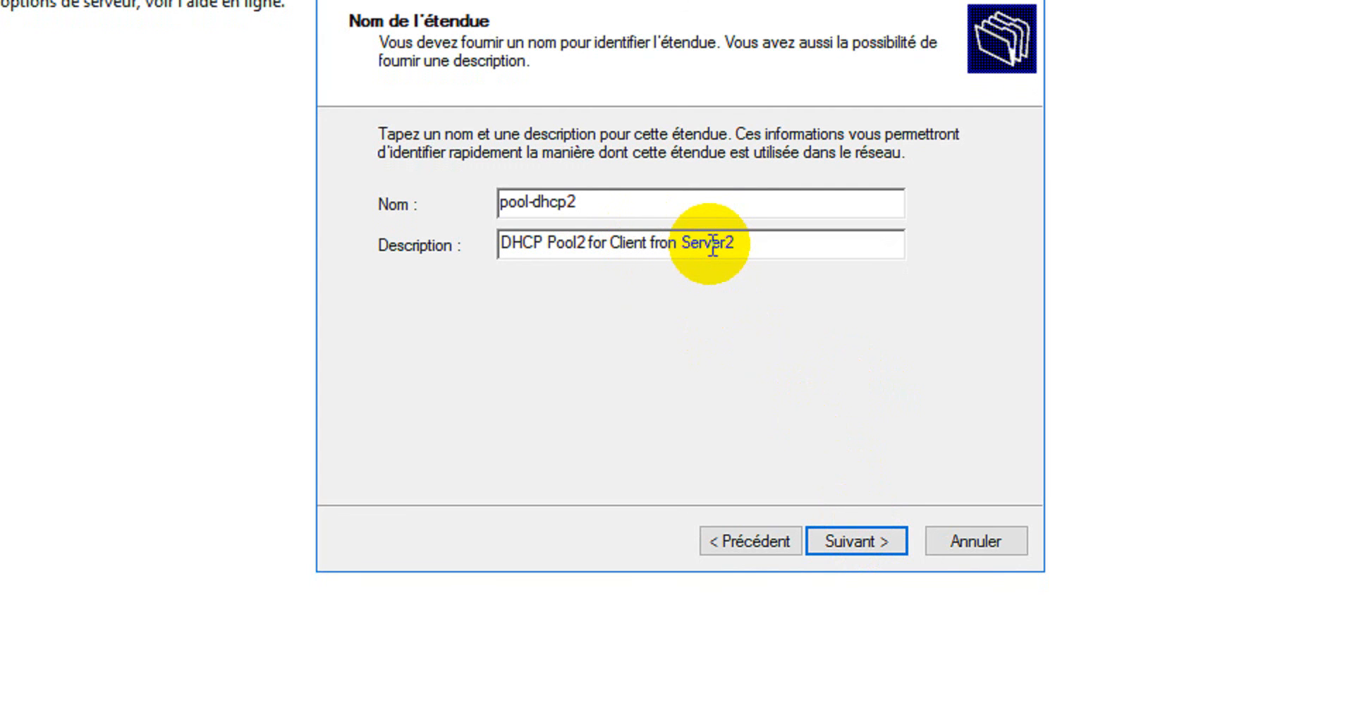
pyautogui.write('s')
pyautogui.click(857, 530)
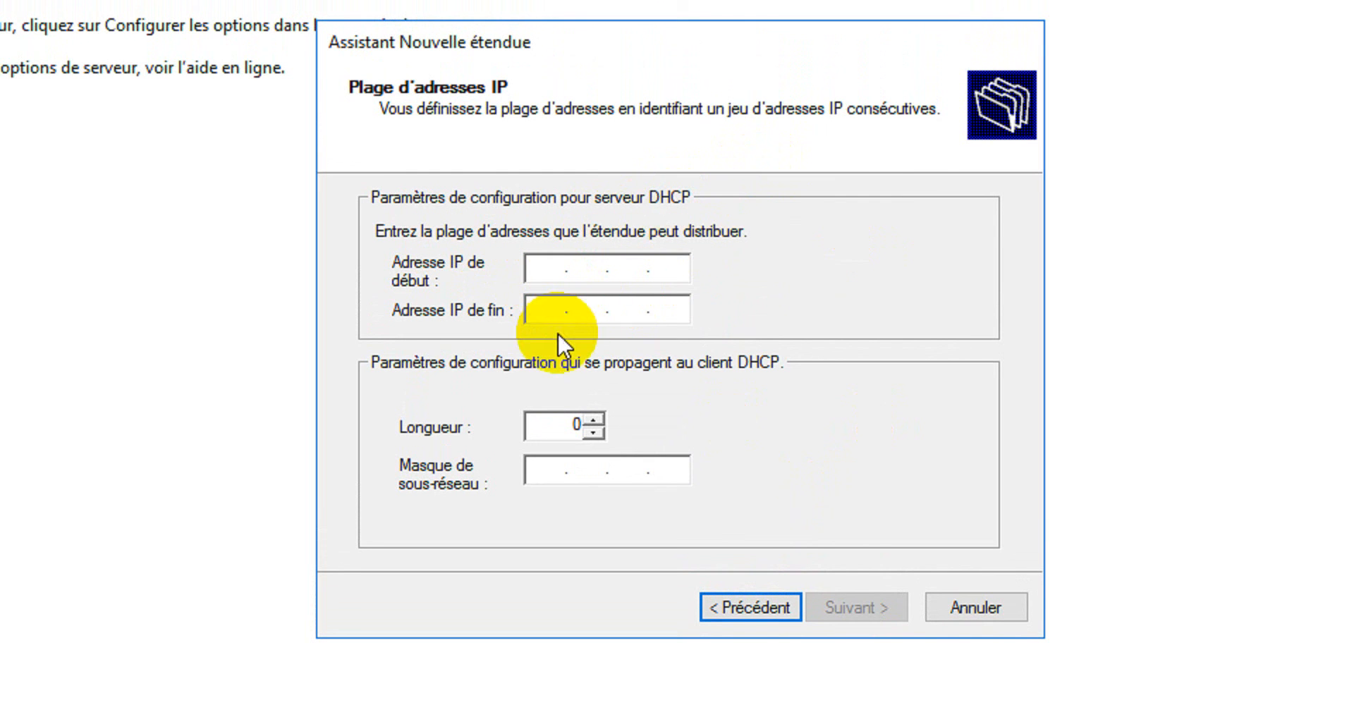
# Check the excluded and client address ranges in the DHCP Params document and set the scope's start IP address to 192.168.2.1.
pyautogui.write('192...')
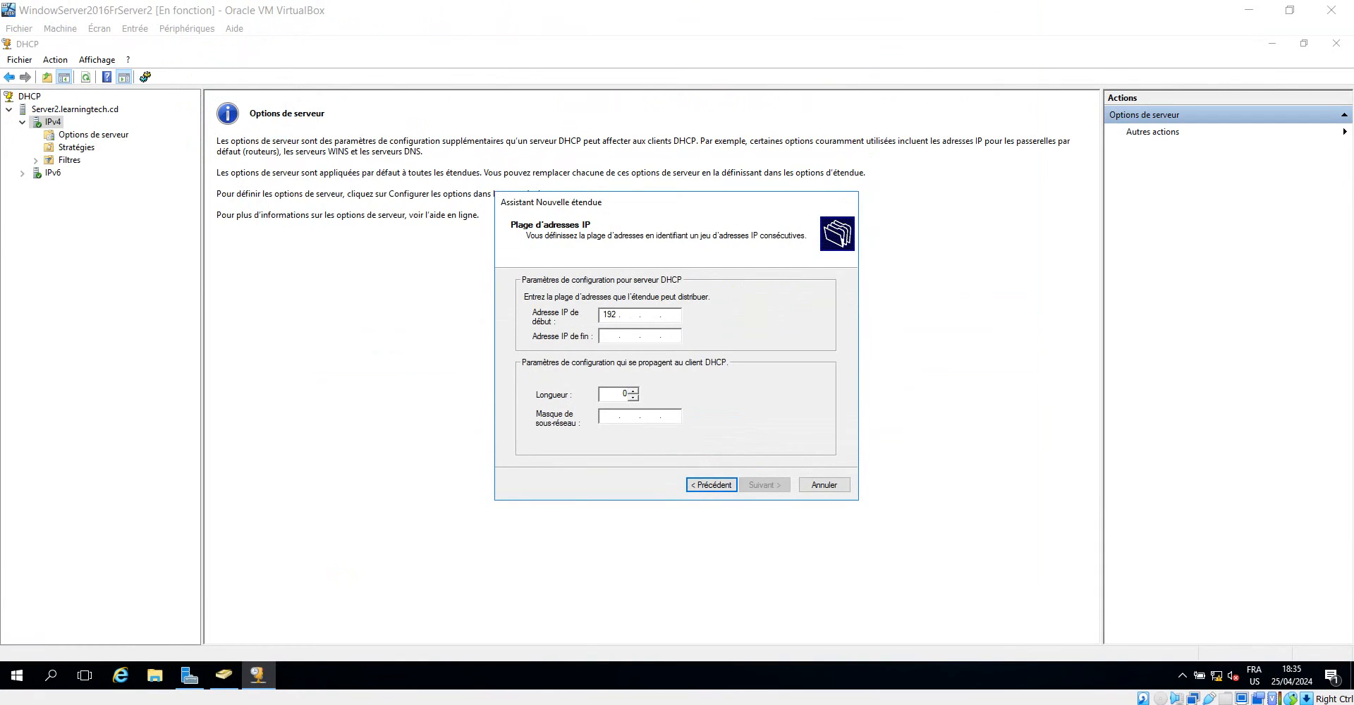
pyautogui.click(564, 704)
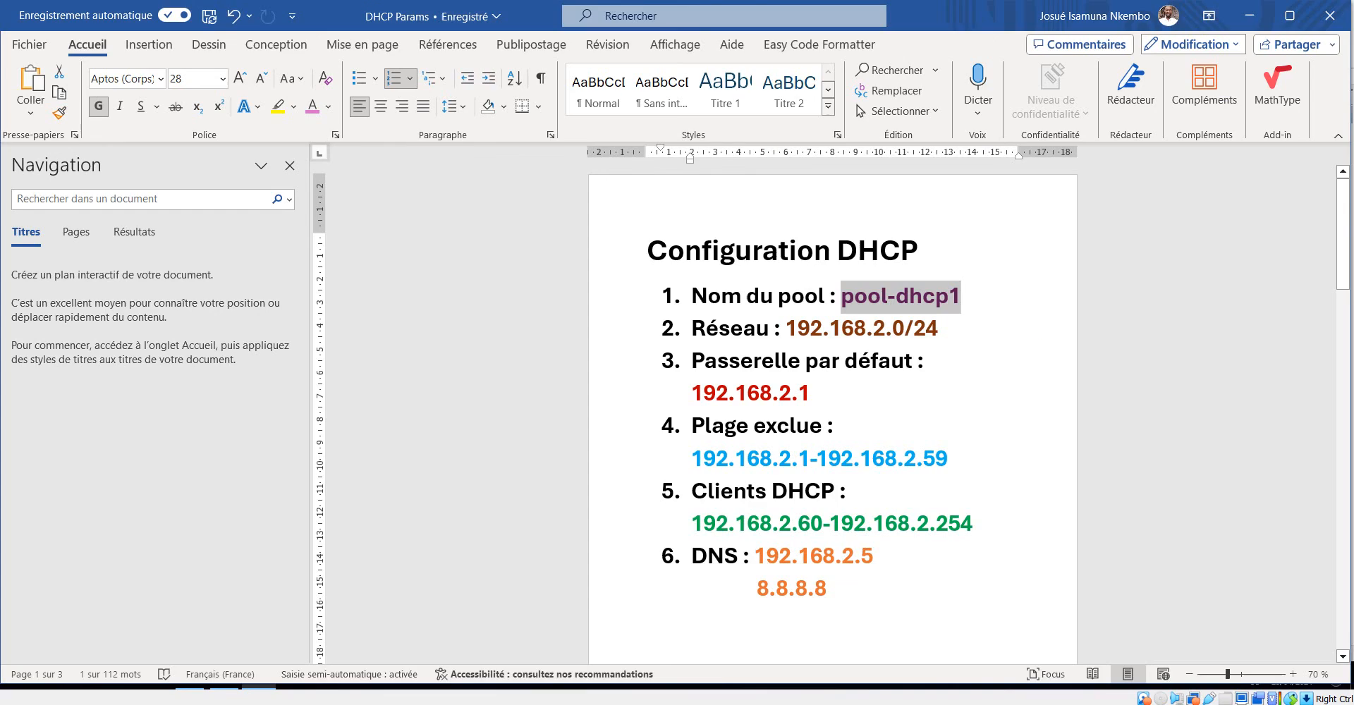
pyautogui.scroll(-3, 916, 486)
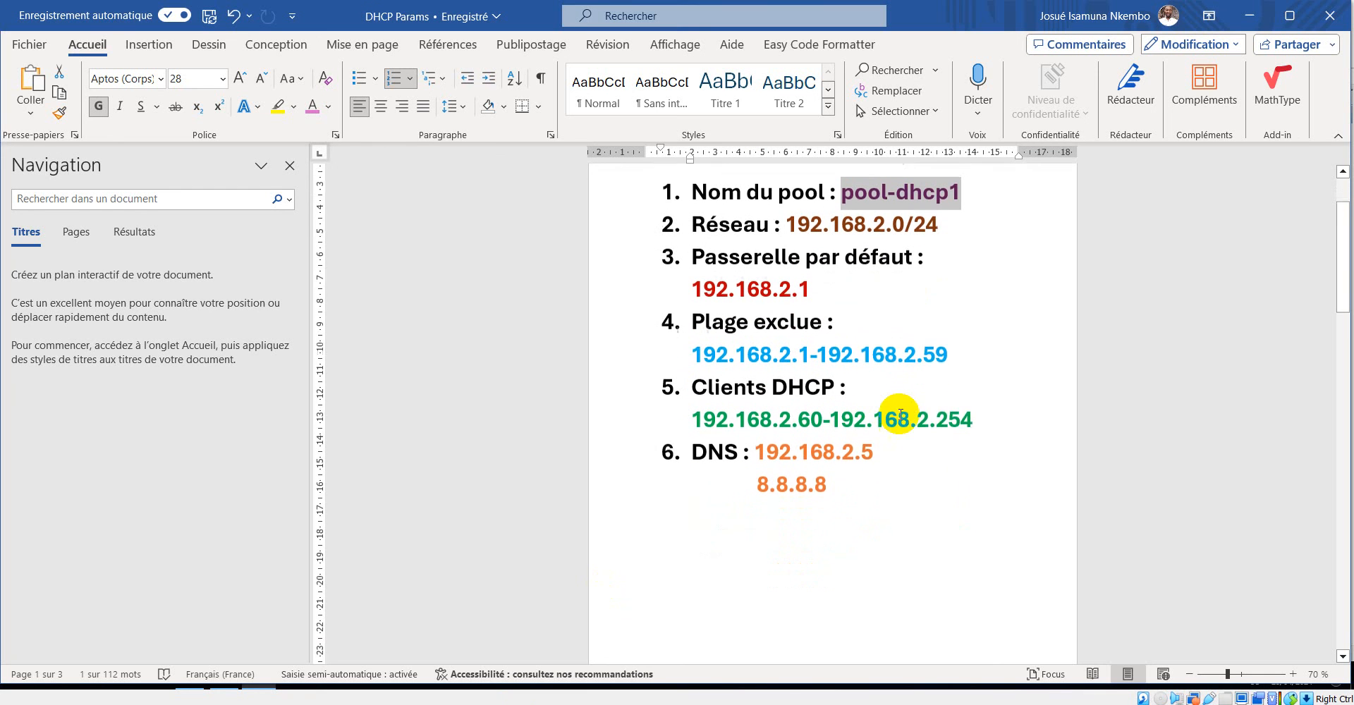
pyautogui.moveTo(692, 310); pyautogui.dragTo(951, 308)
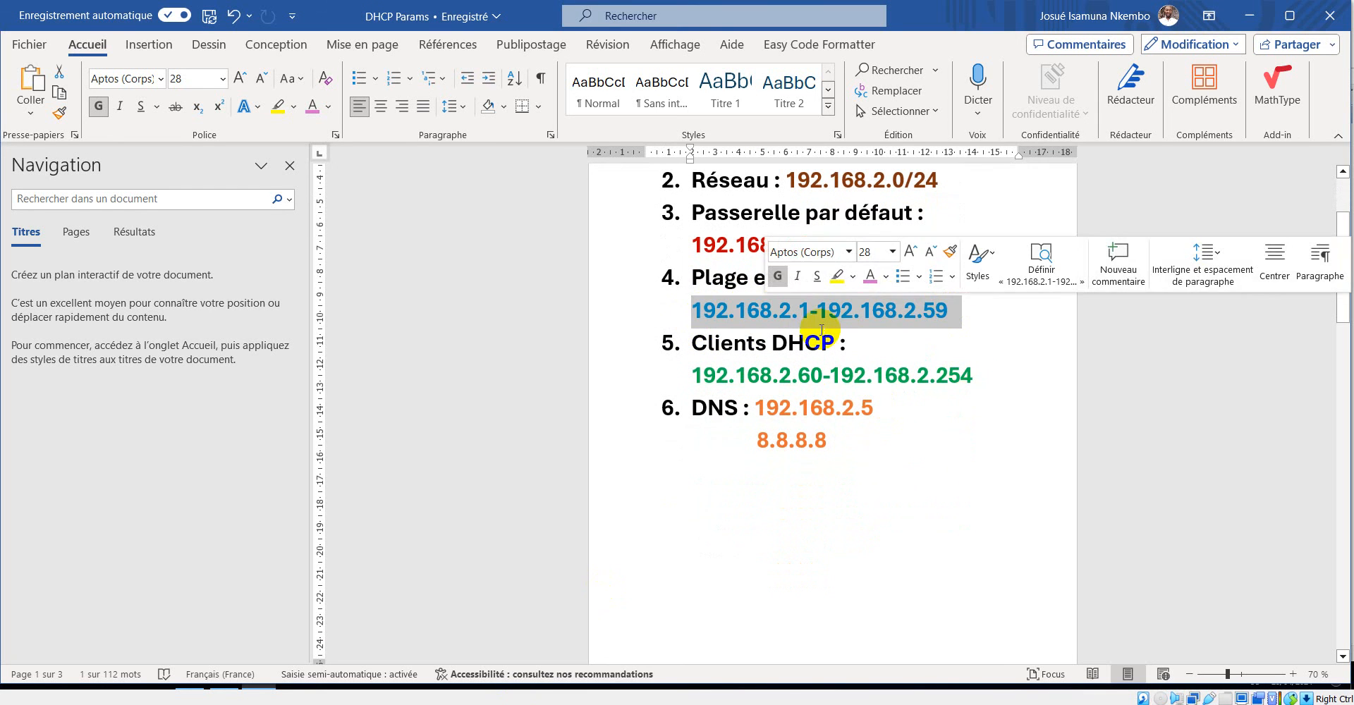
pyautogui.moveTo(815, 310); pyautogui.dragTo(779, 310)
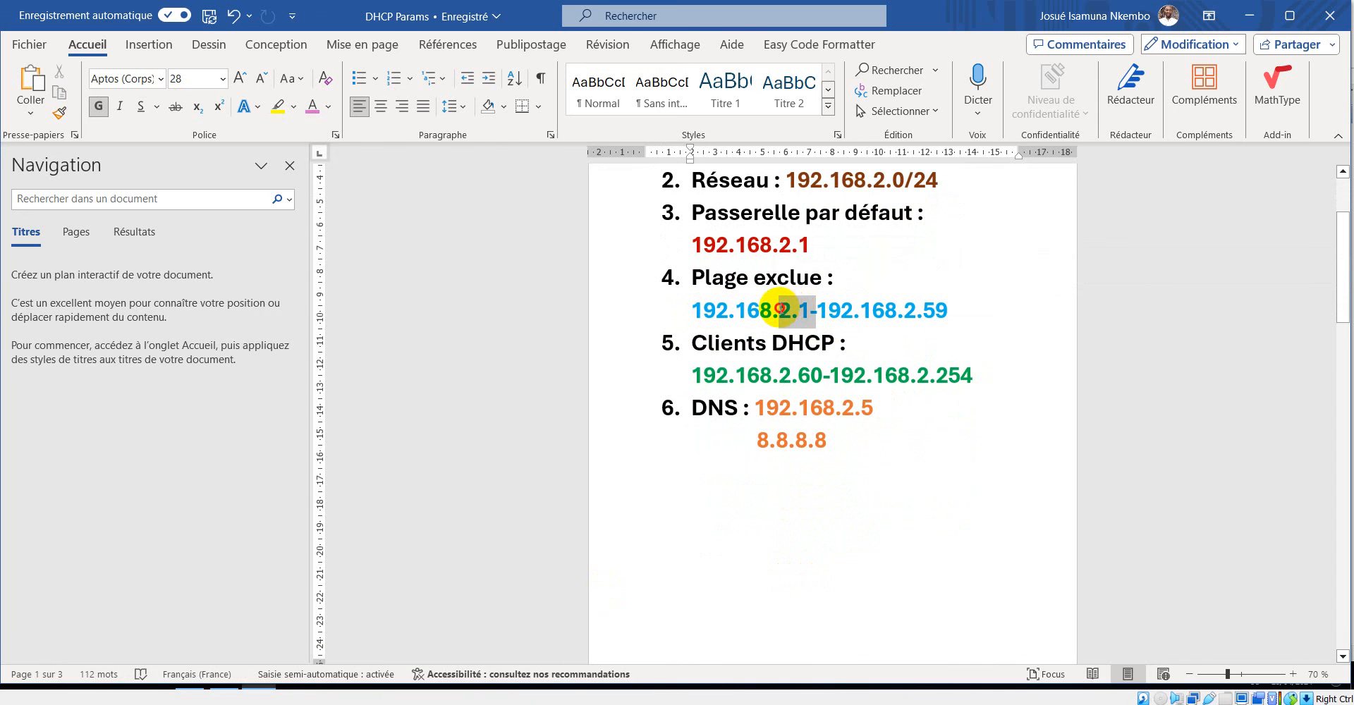
pyautogui.moveTo(972, 375); pyautogui.dragTo(916, 376)
pyautogui.moveTo(953, 310); pyautogui.dragTo(693, 326)
pyautogui.scroll(2, 810, 522)
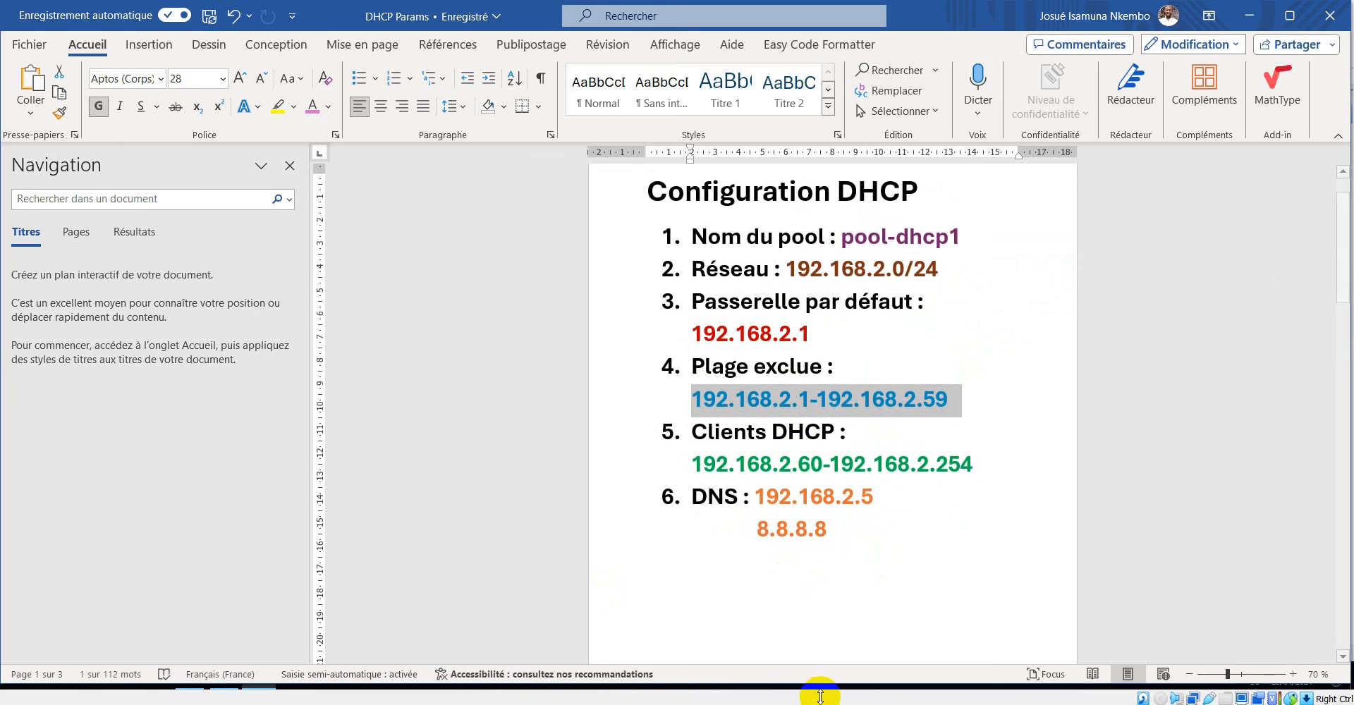
pyautogui.click(997, 670)
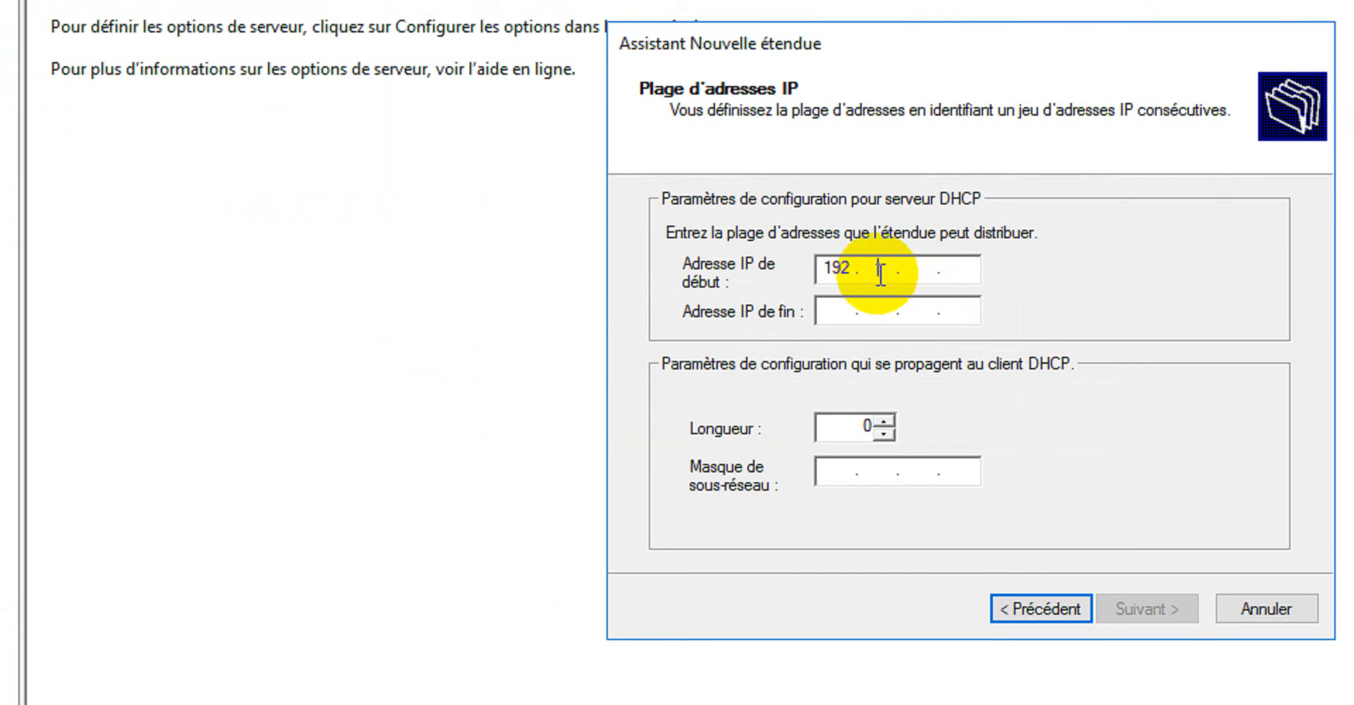
pyautogui.write('168.2.1')
# Set the scope's end IP address to 192.168.2.254 and continue to the exclusions page.
pyautogui.click(843, 313)
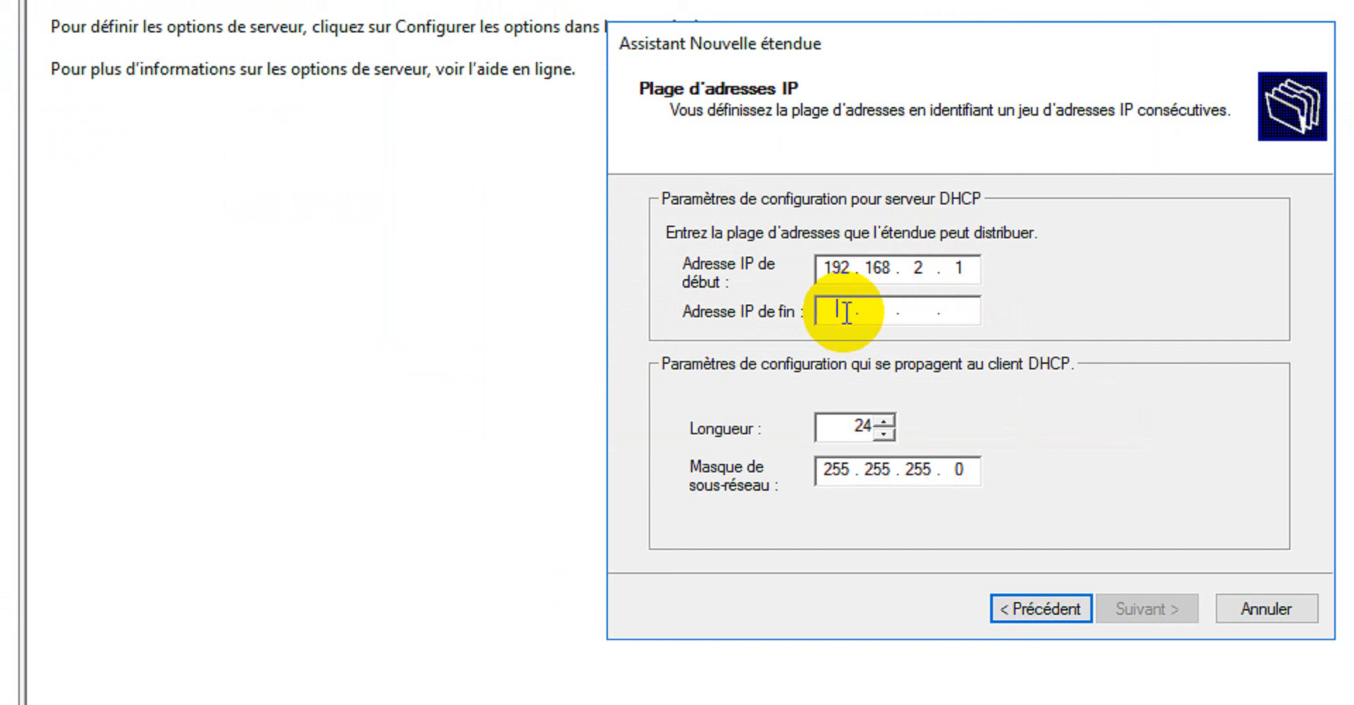
pyautogui.write('18')
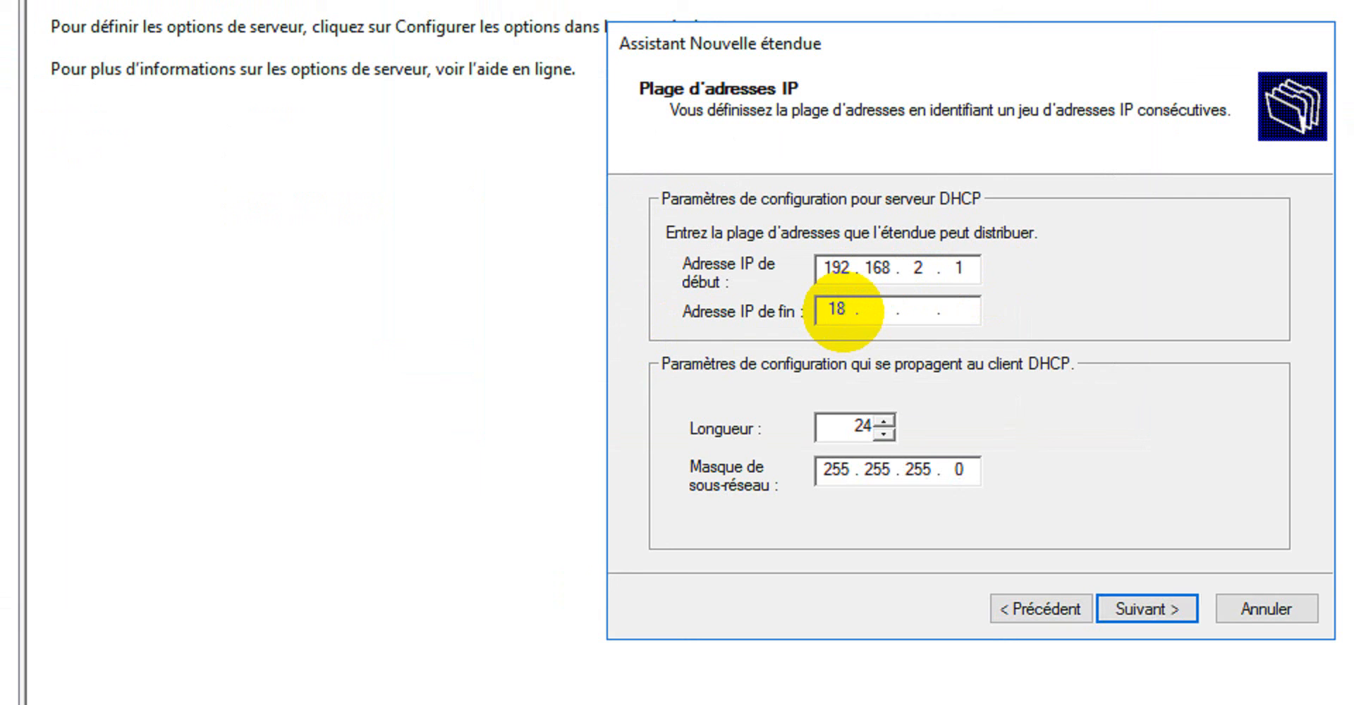
pyautogui.press('BackSpace')
pyautogui.write('92 . 168 . 2 . 254')
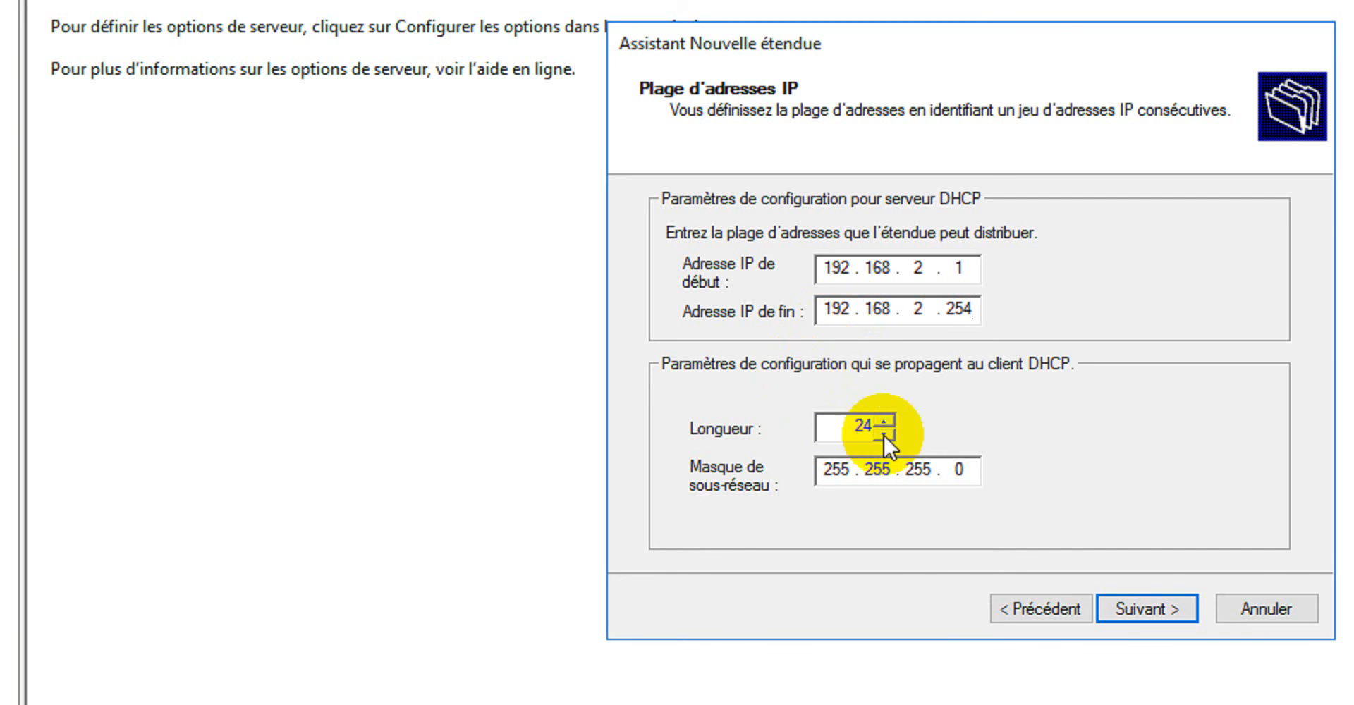
pyautogui.click(1148, 609)
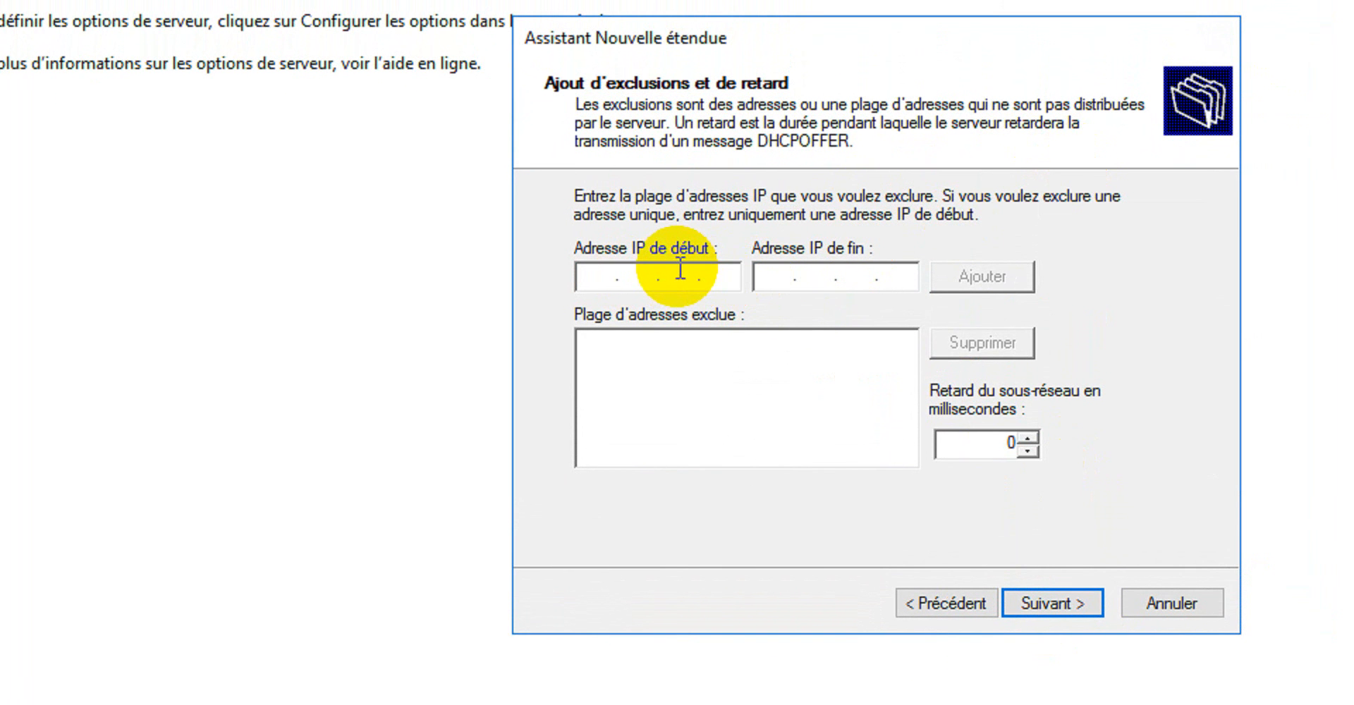
# Exclude 192.168.2.1 to 192.168.2.59 from the scope, checking the range in the DHCP Params document, and continue to the lease duration page.
pyautogui.write('192 . 168 . ')
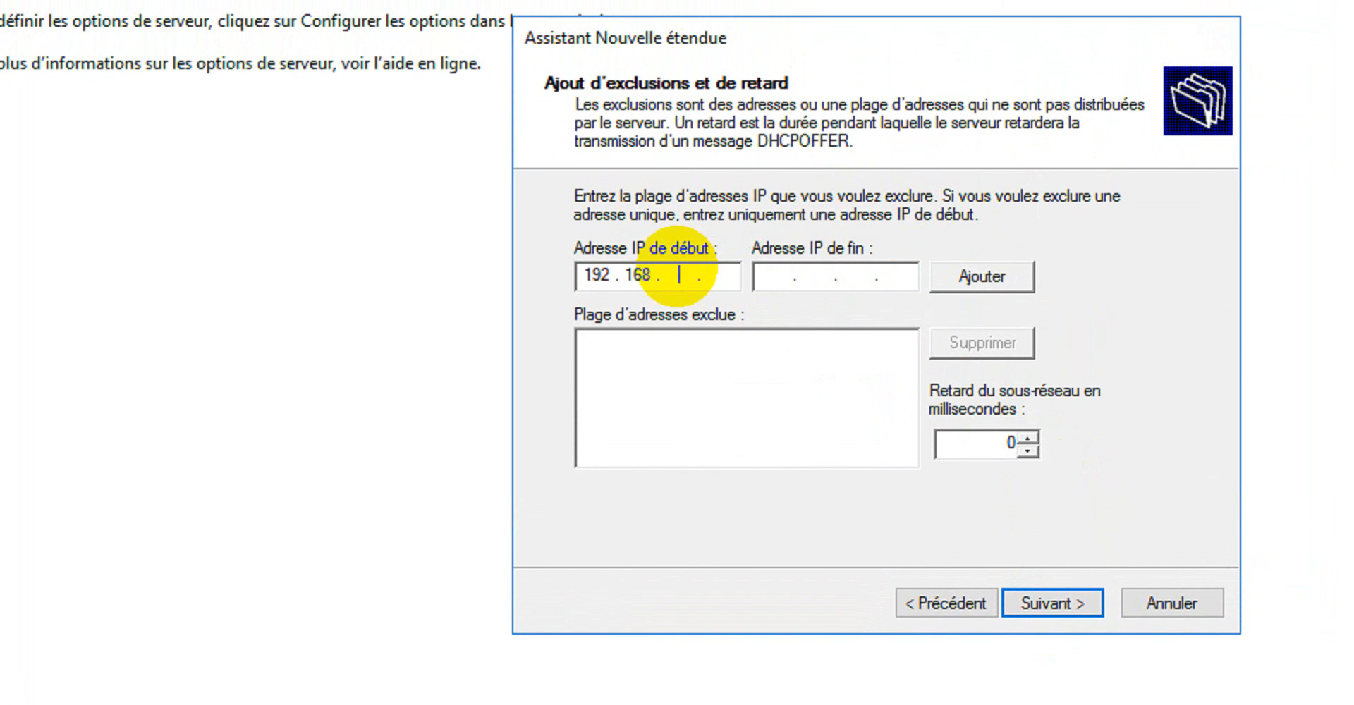
pyautogui.write('2')
pyautogui.write('192 . 16')
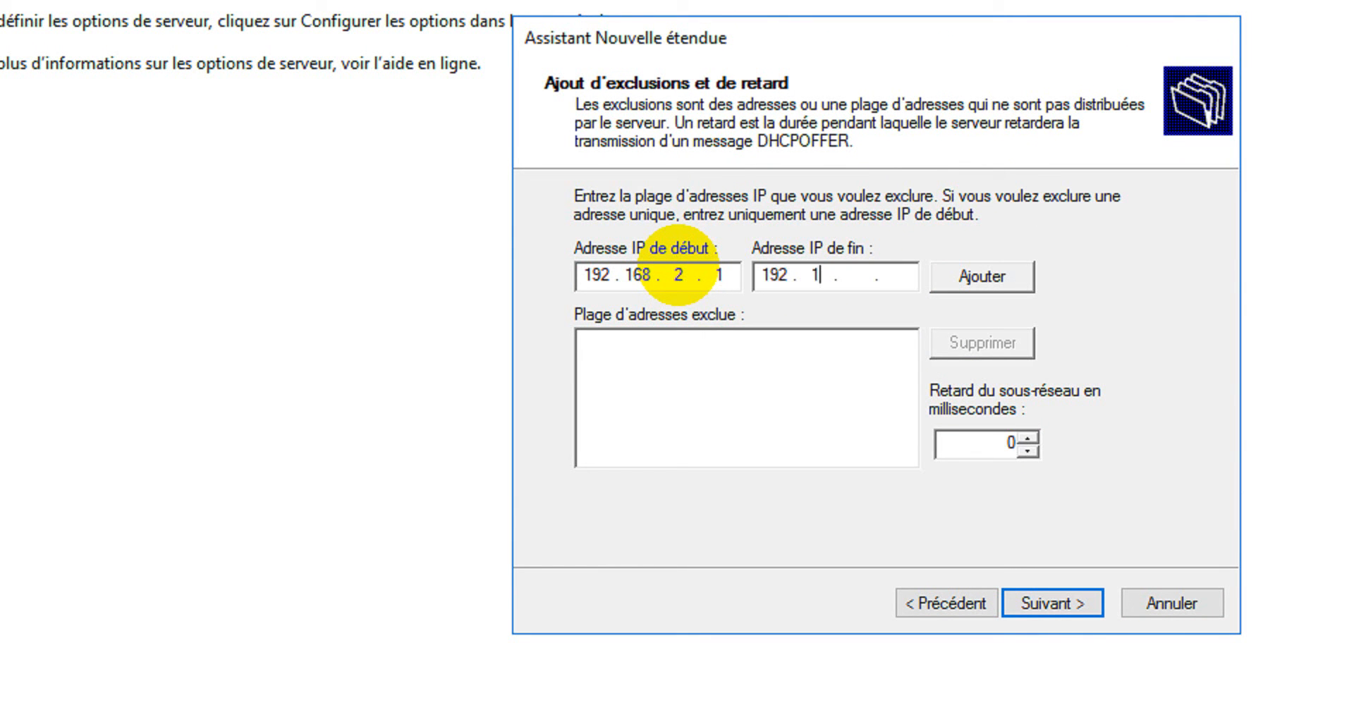
pyautogui.write('8 . 2 . 58')
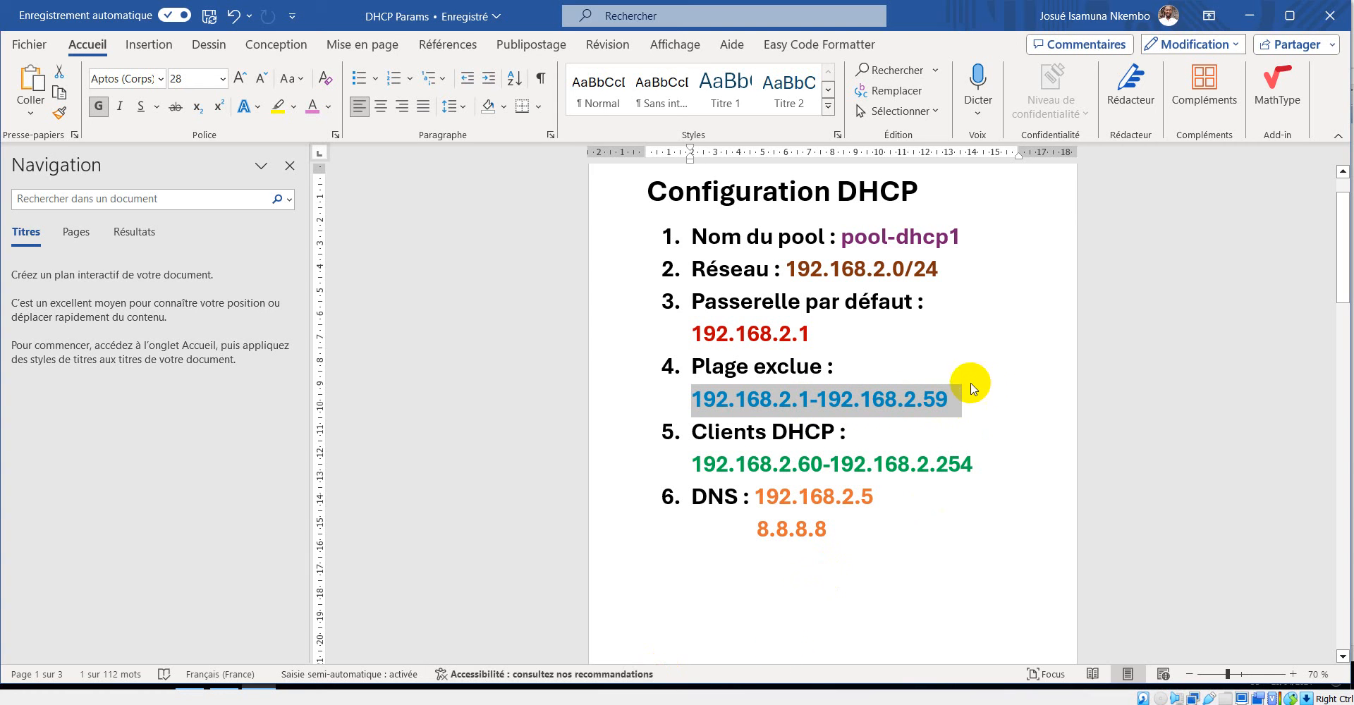
pyautogui.click(862, 704)
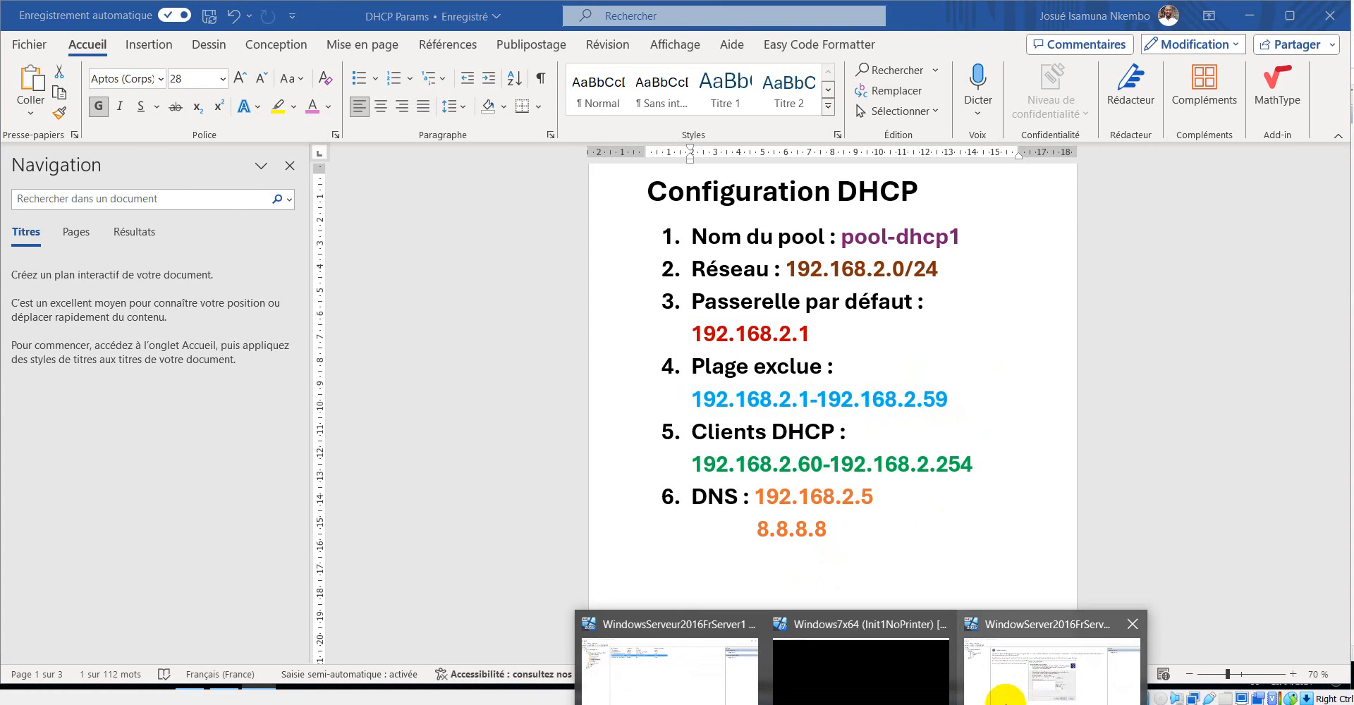
pyautogui.click(1058, 672)
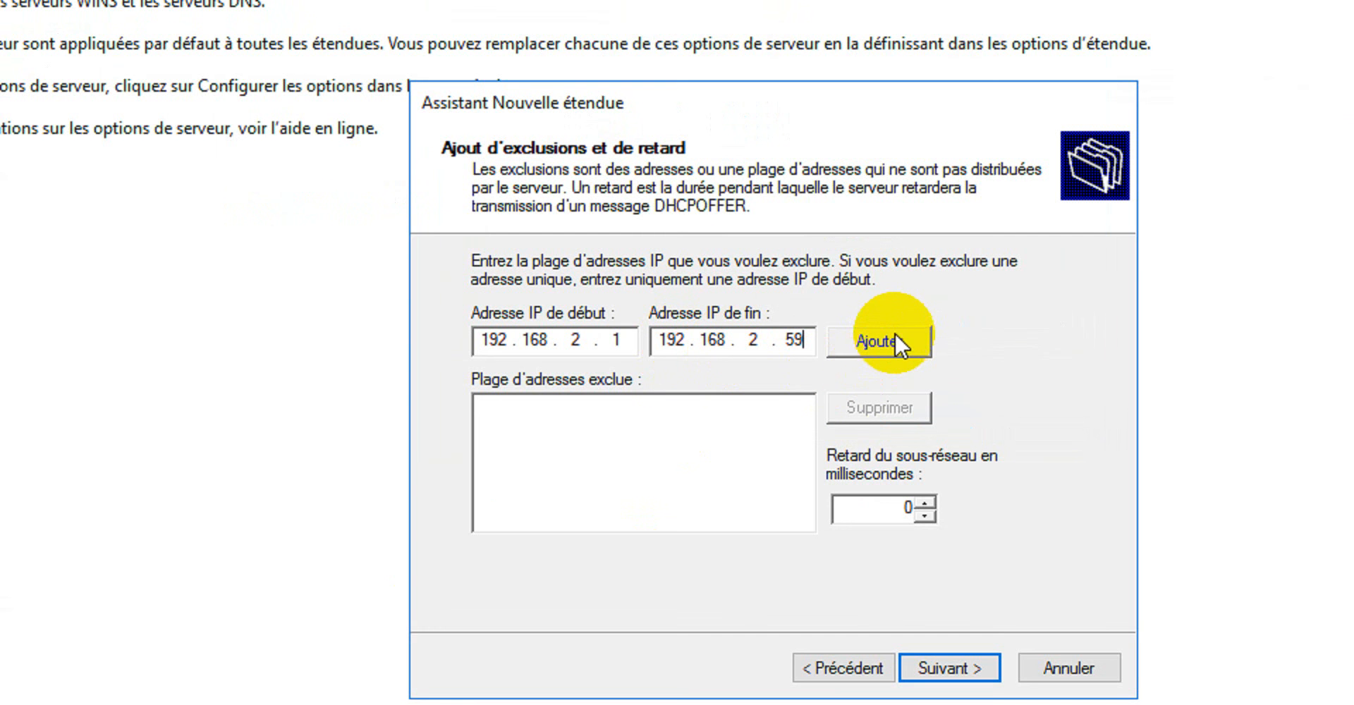
pyautogui.click(885, 343)
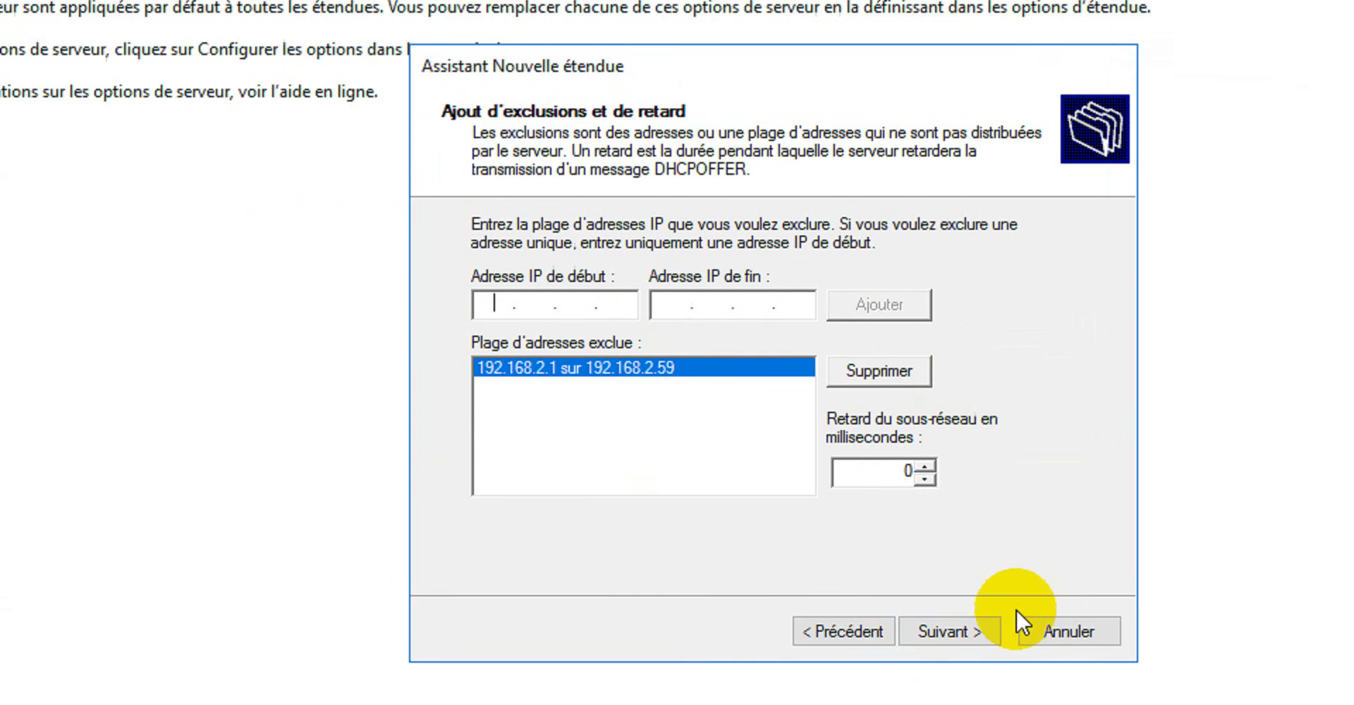
pyautogui.click(970, 631)
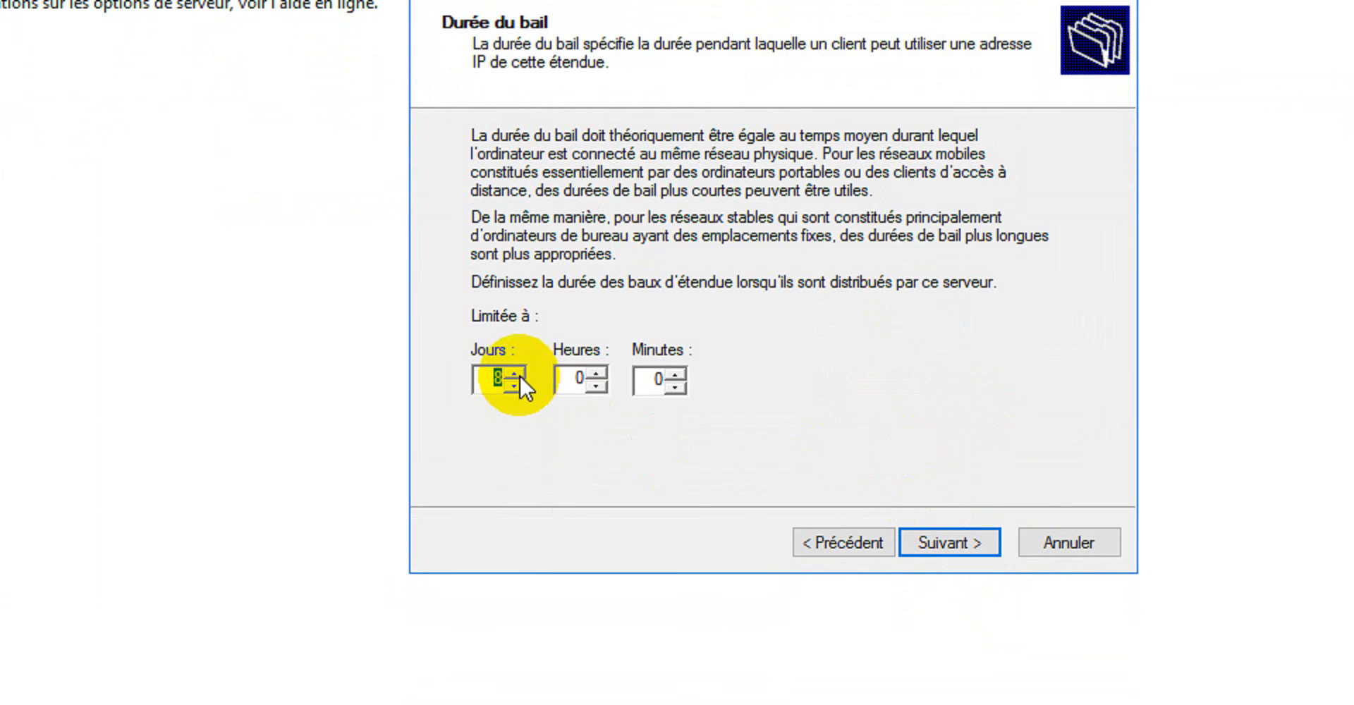
# Limit the scope's lease duration to 0 days and 8 hours and continue to the DHCP options page.
pyautogui.write('0')
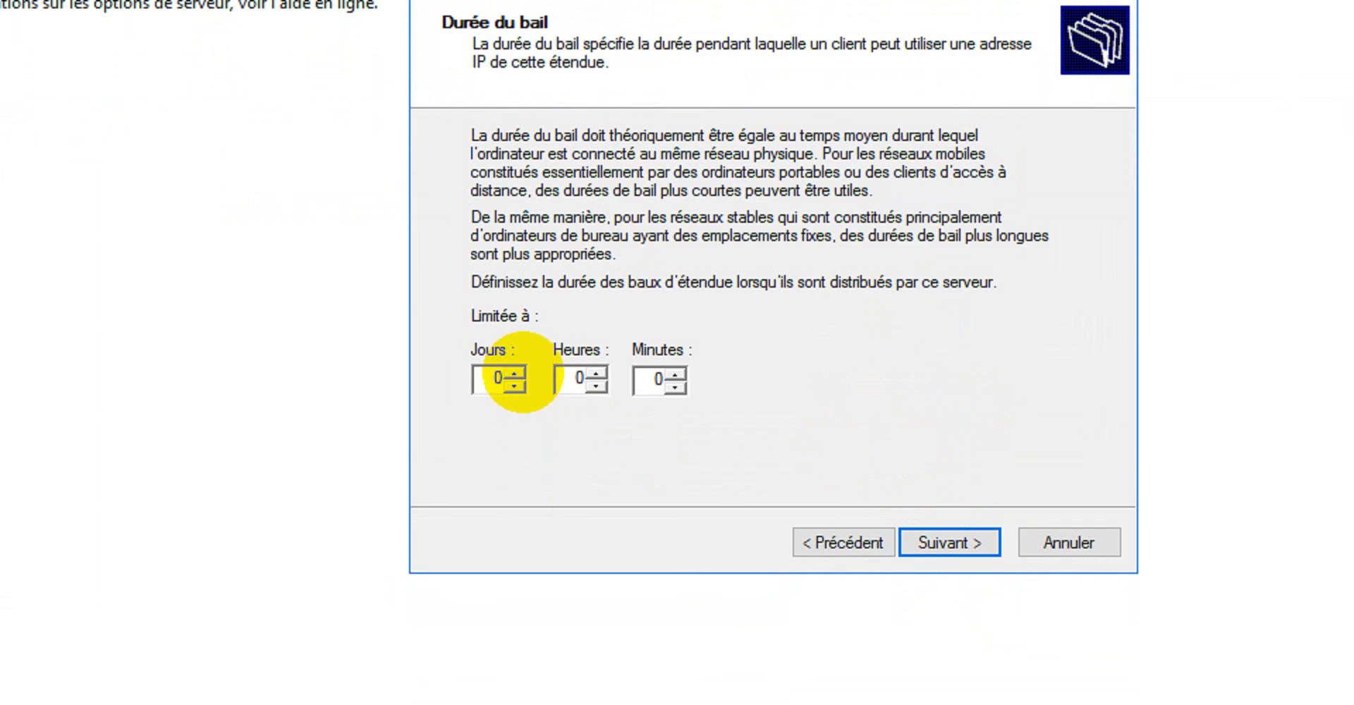
pyautogui.moveTo(569, 379); pyautogui.dragTo(593, 372)
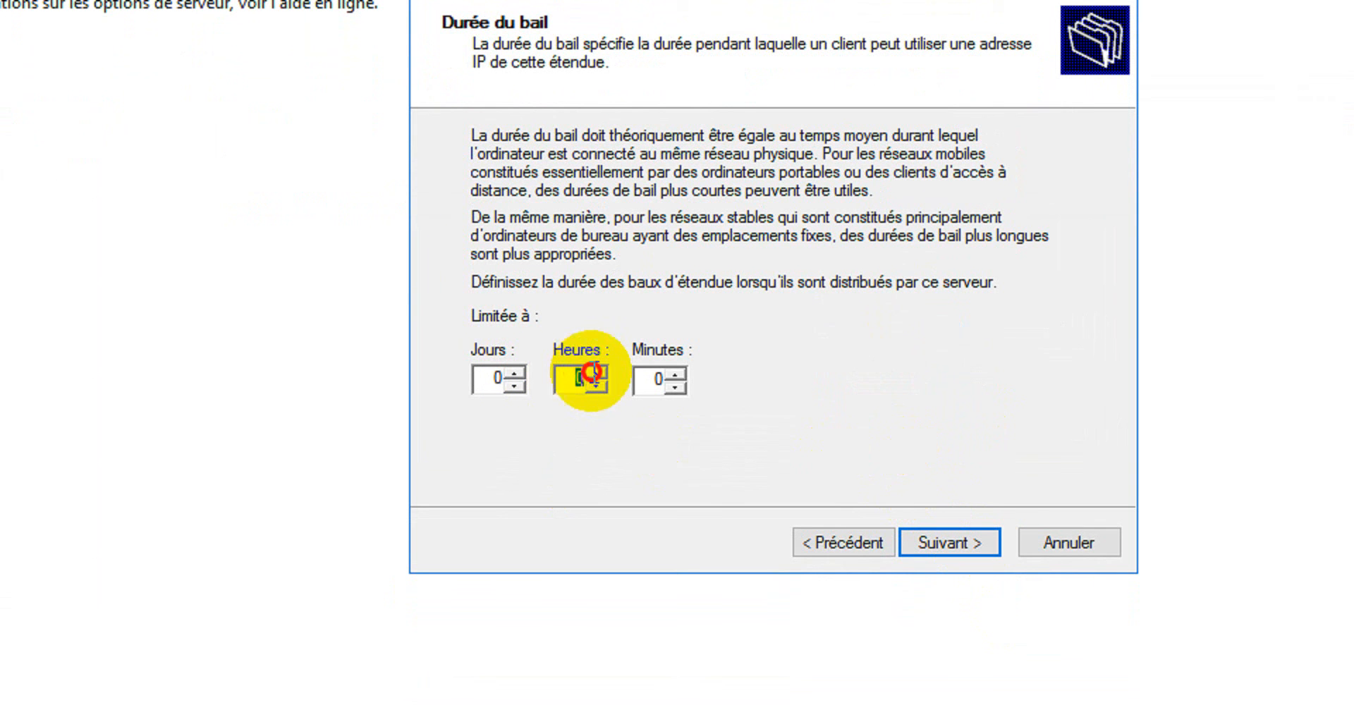
pyautogui.write('8')
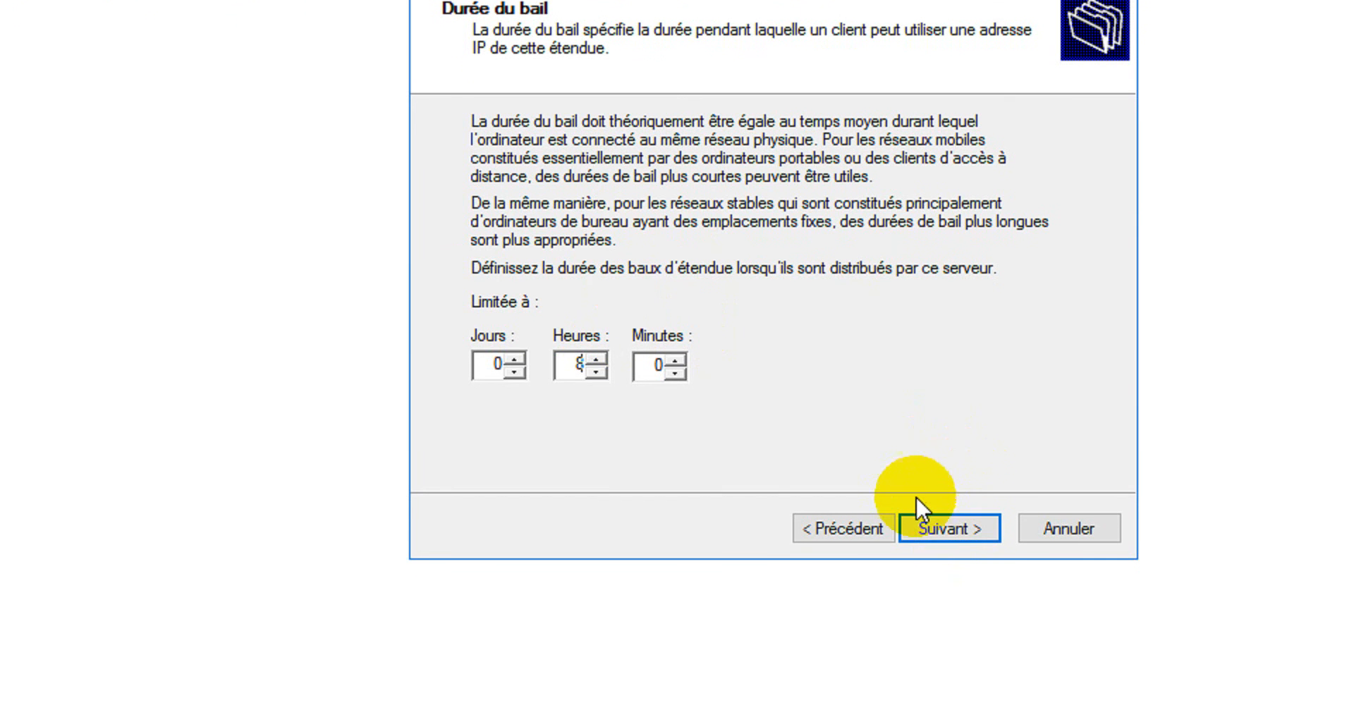
pyautogui.click(945, 526)
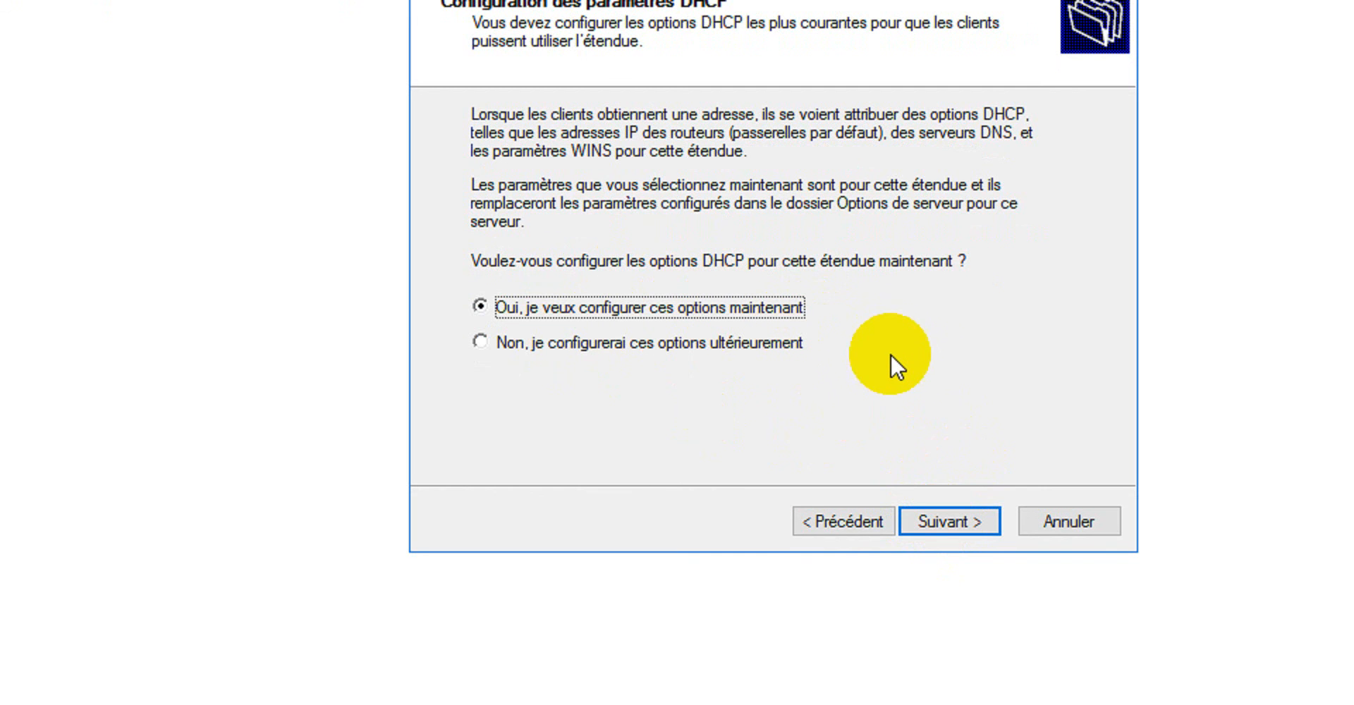
# Choose to configure the DHCP options immediately and add 192.168.2.1 as the default gateway, continuing to the DNS page.
pyautogui.click(954, 518)
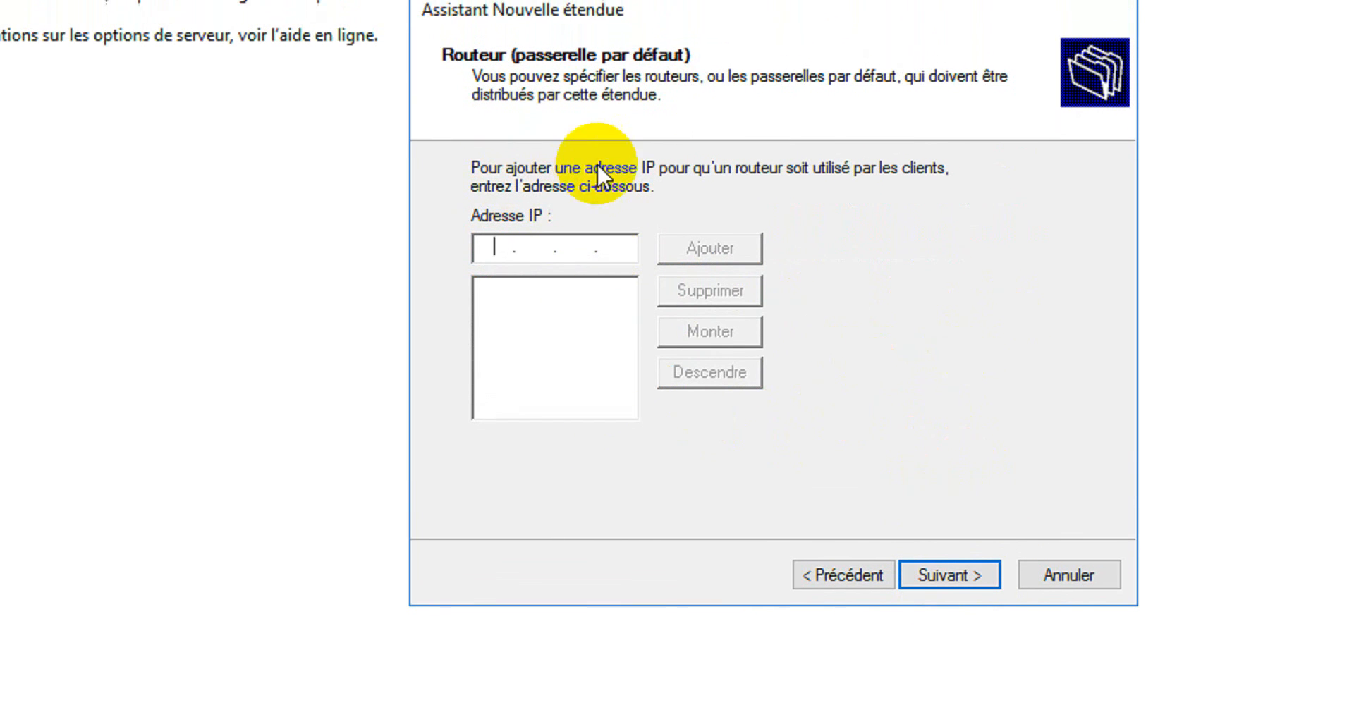
pyautogui.write('1')
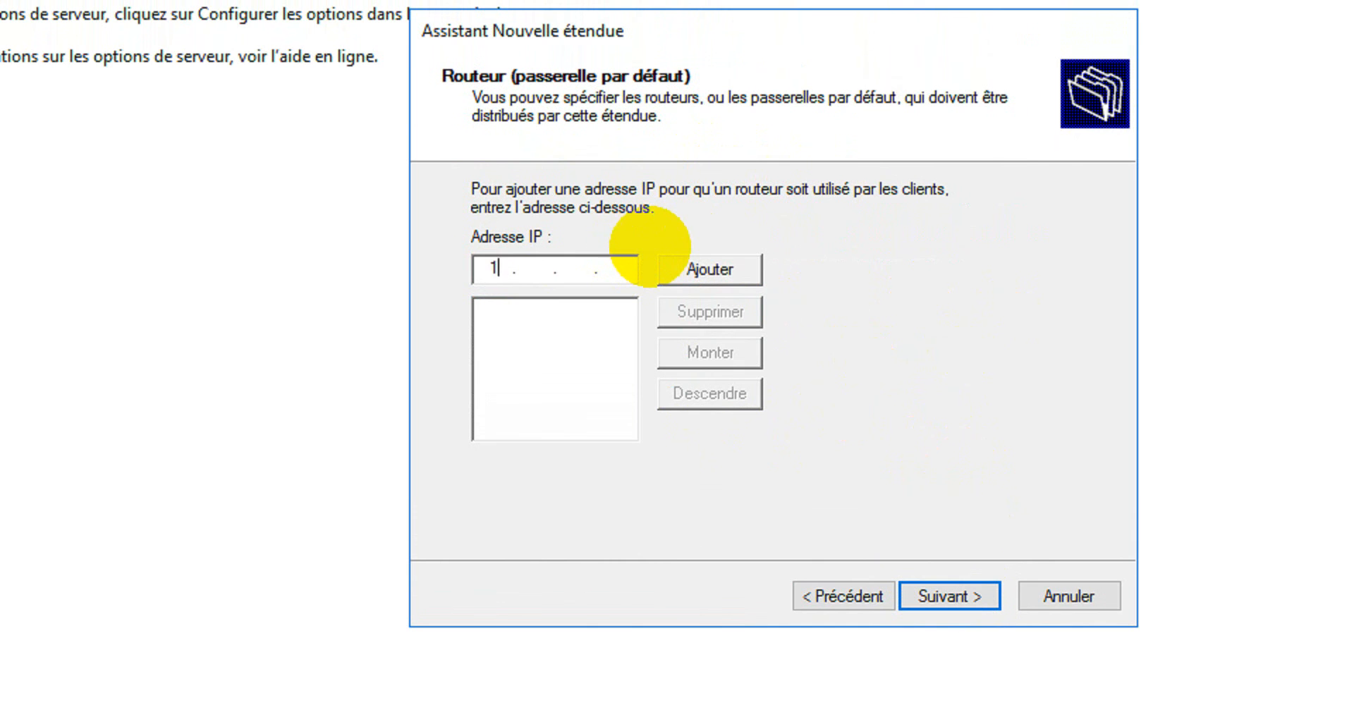
pyautogui.write('92.168.2.1')
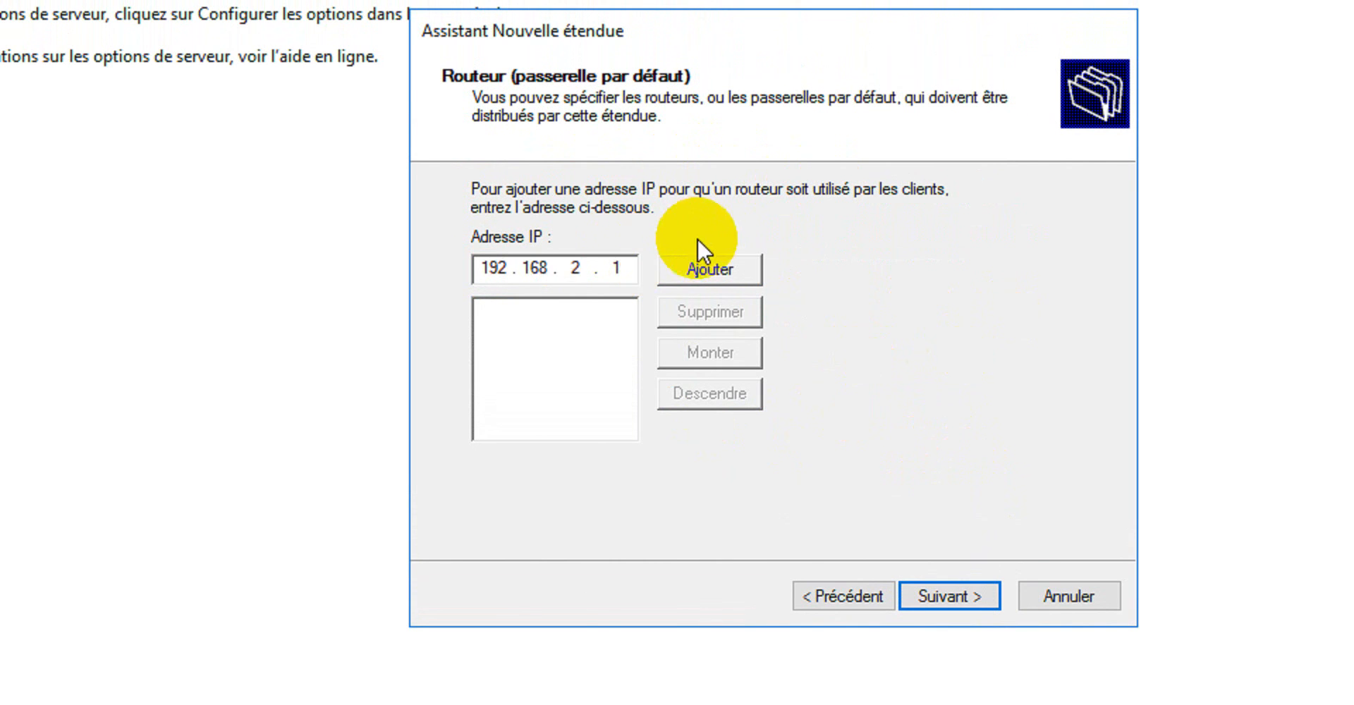
pyautogui.click(712, 269)
pyautogui.click(954, 592)
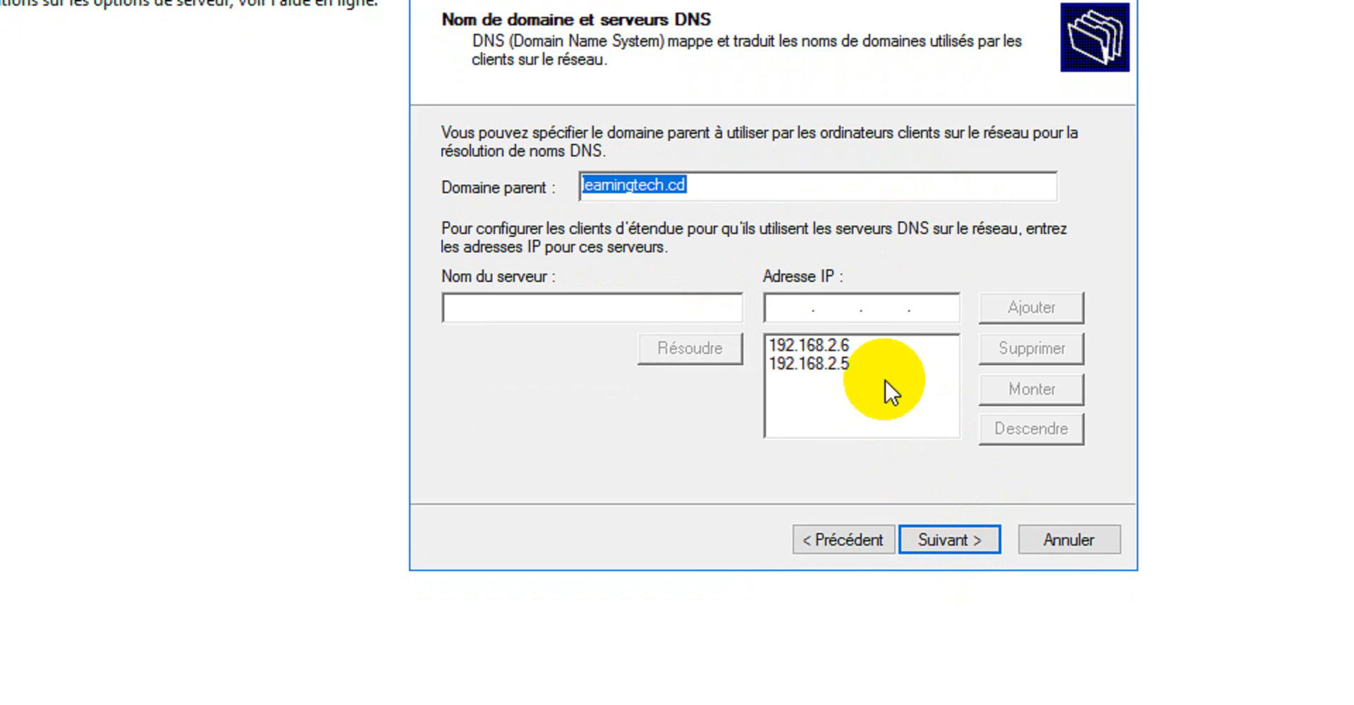
# Remove 192.168.2.5 and 192.168.2.6 from the scope's DNS server list and clear the IP address entry.
pyautogui.click(846, 365)
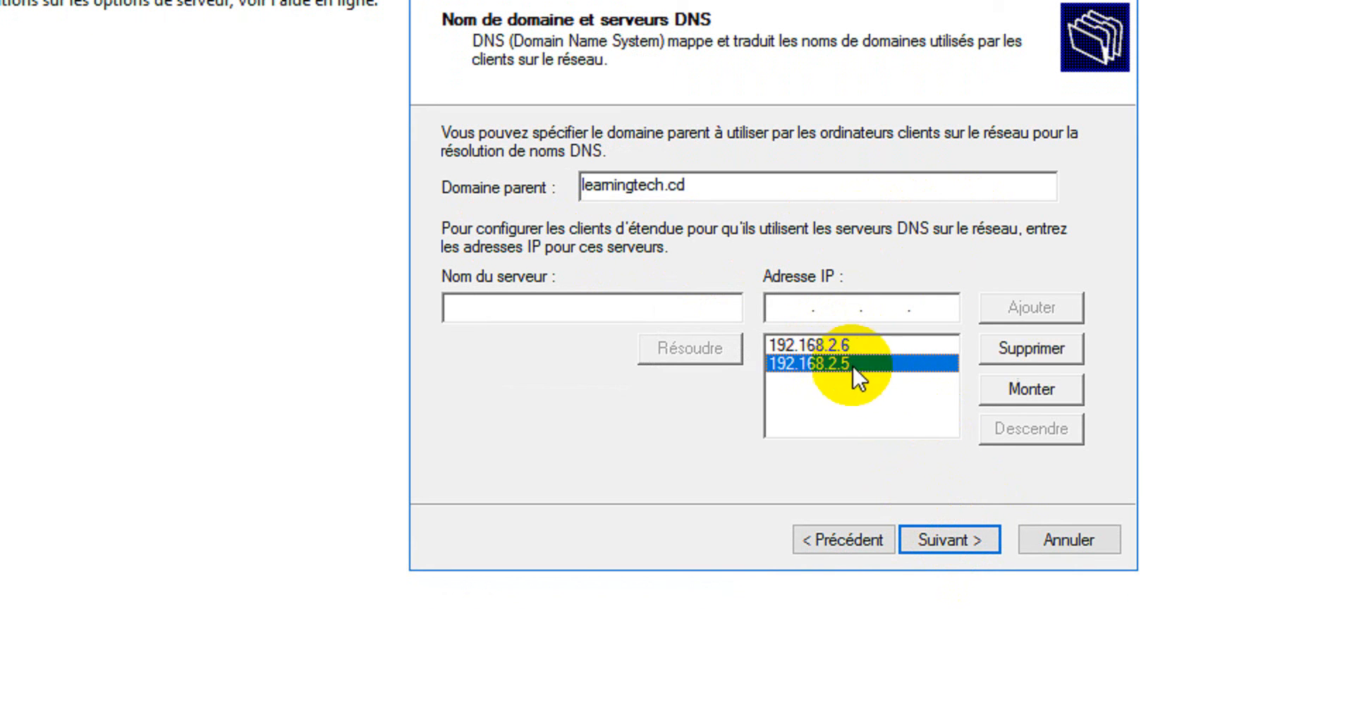
pyautogui.click(1035, 349)
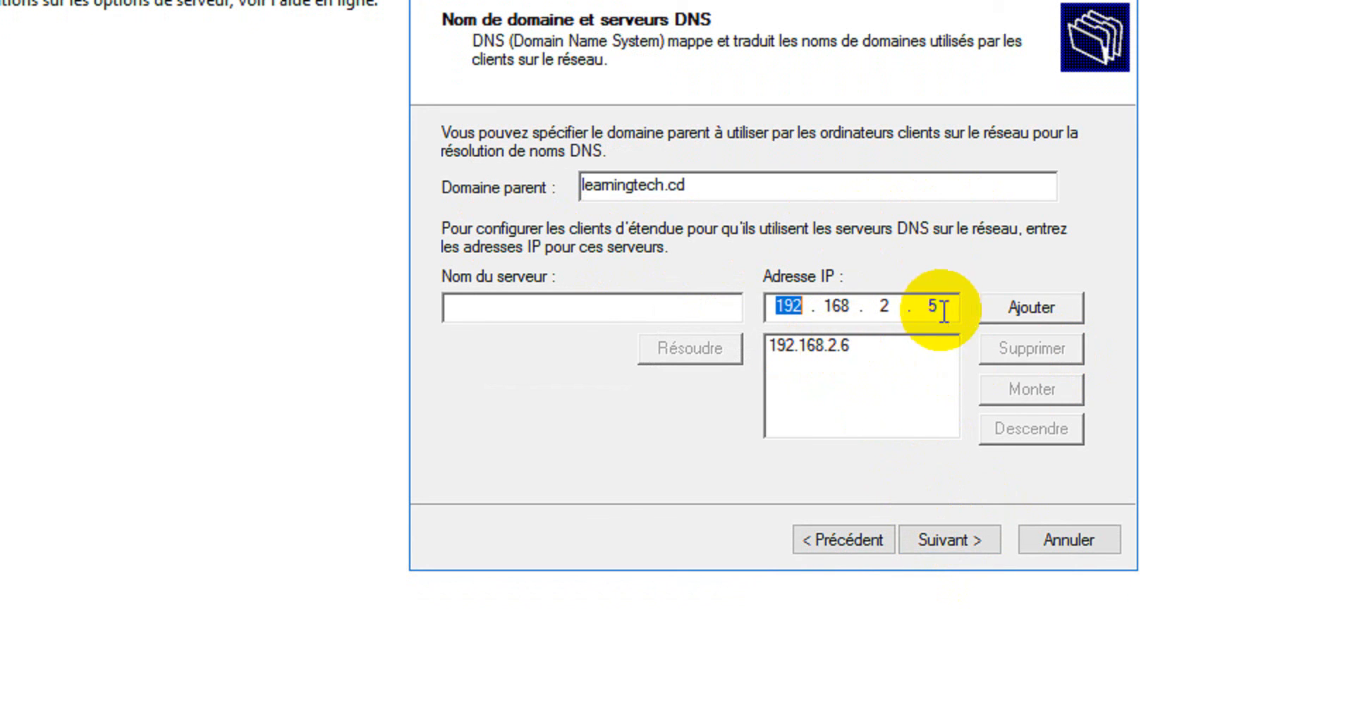
pyautogui.click(828, 347)
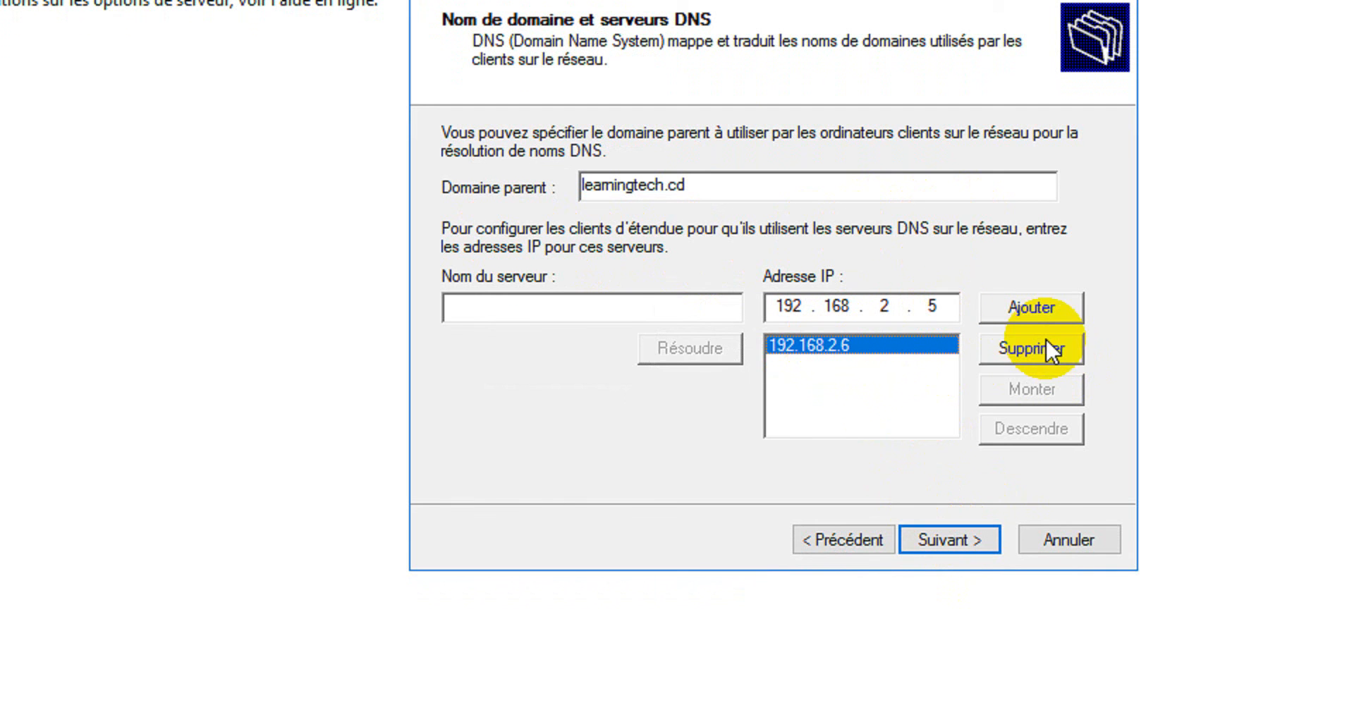
pyautogui.click(1051, 349)
pyautogui.click(952, 304)
pyautogui.press('BackSpace')
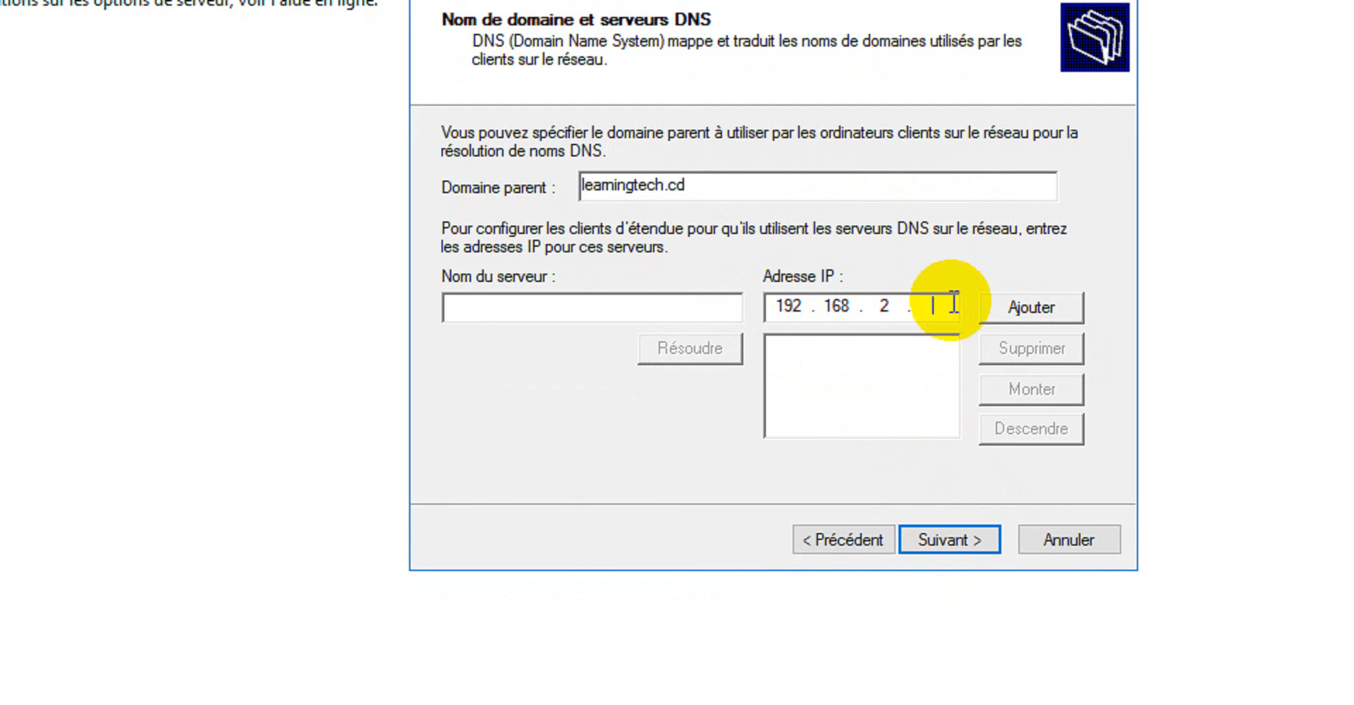
pyautogui.press('BackSpace')
pyautogui.press('BackSpace')
pyautogui.press('BackSpace')
pyautogui.press('BackSpace')
pyautogui.press('BackSpace')
pyautogui.press('BackSpace')
pyautogui.press('BackSpace')
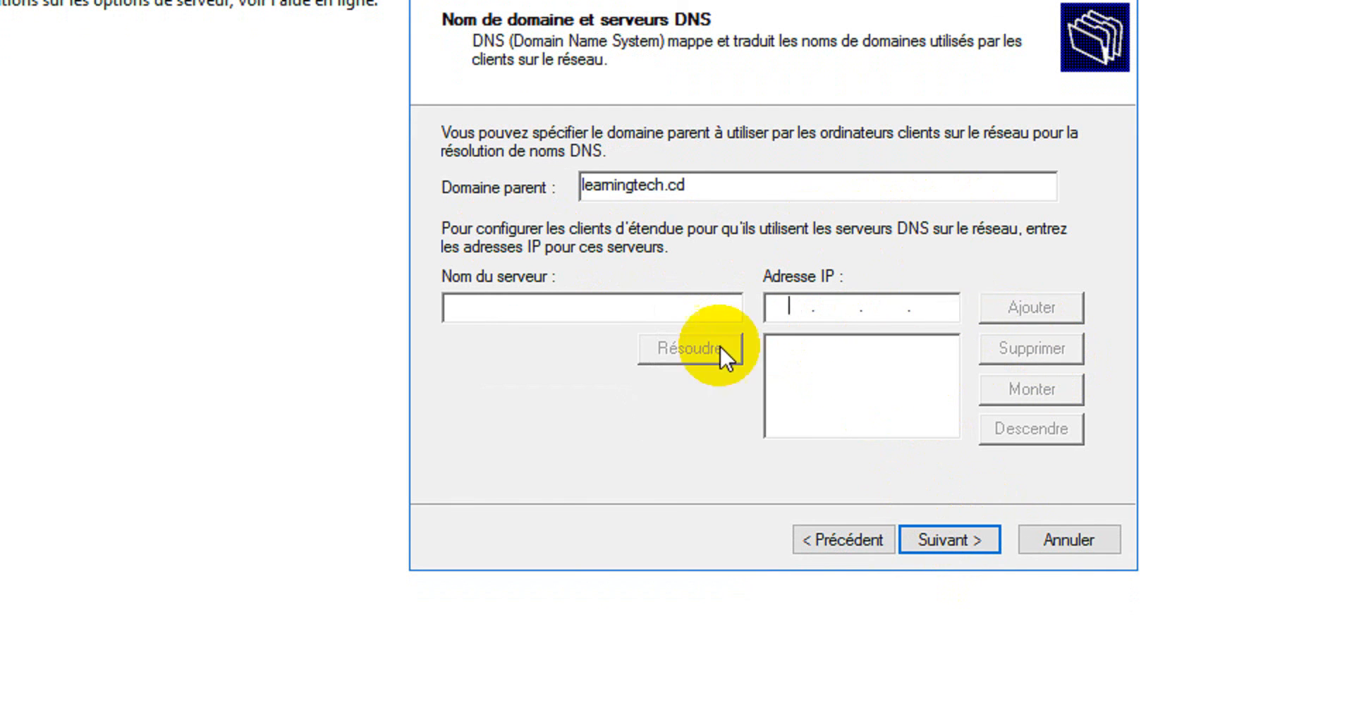
# Resolve Server2.learningtech.cd to its IP address and add it as the scope's first DNS server.
pyautogui.click(601, 304)
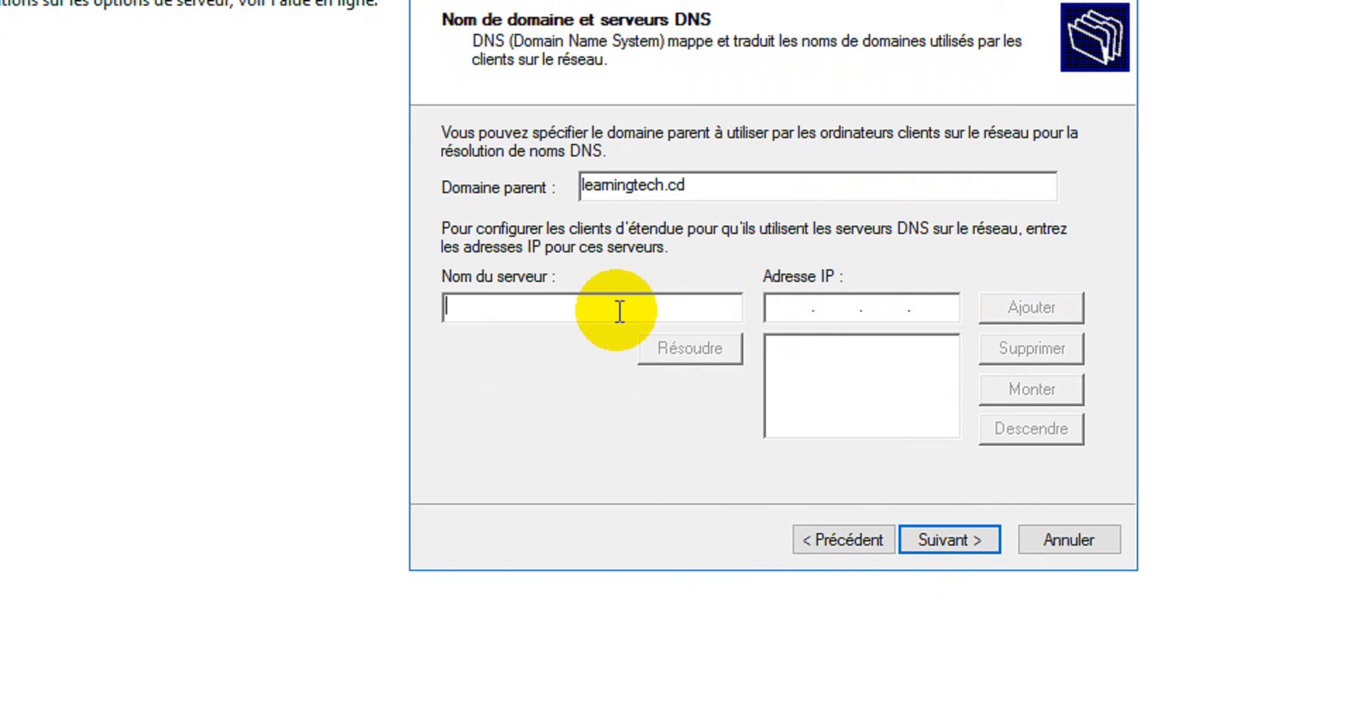
pyautogui.write('Server1')
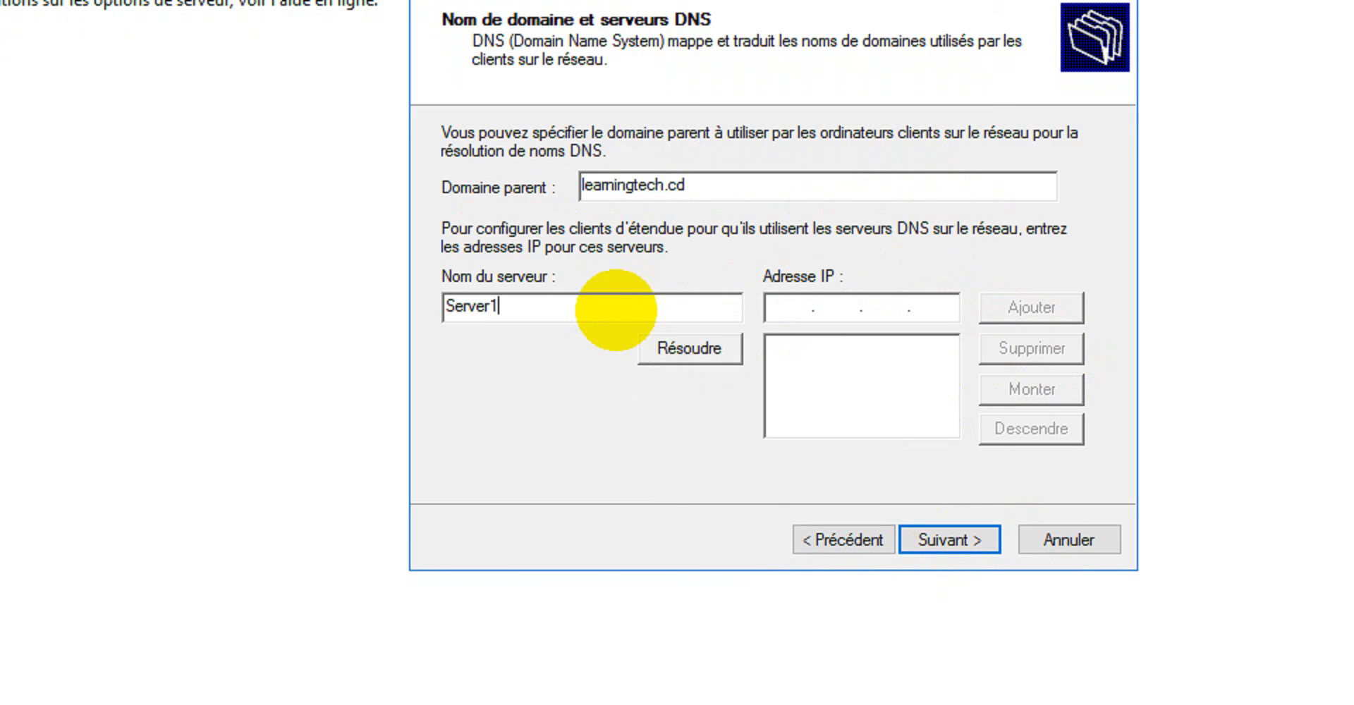
pyautogui.write('.')
pyautogui.press('BackSpace')
pyautogui.press('BackSpace')
pyautogui.press('BackSpace')
pyautogui.write('r2.learningtech.cd')
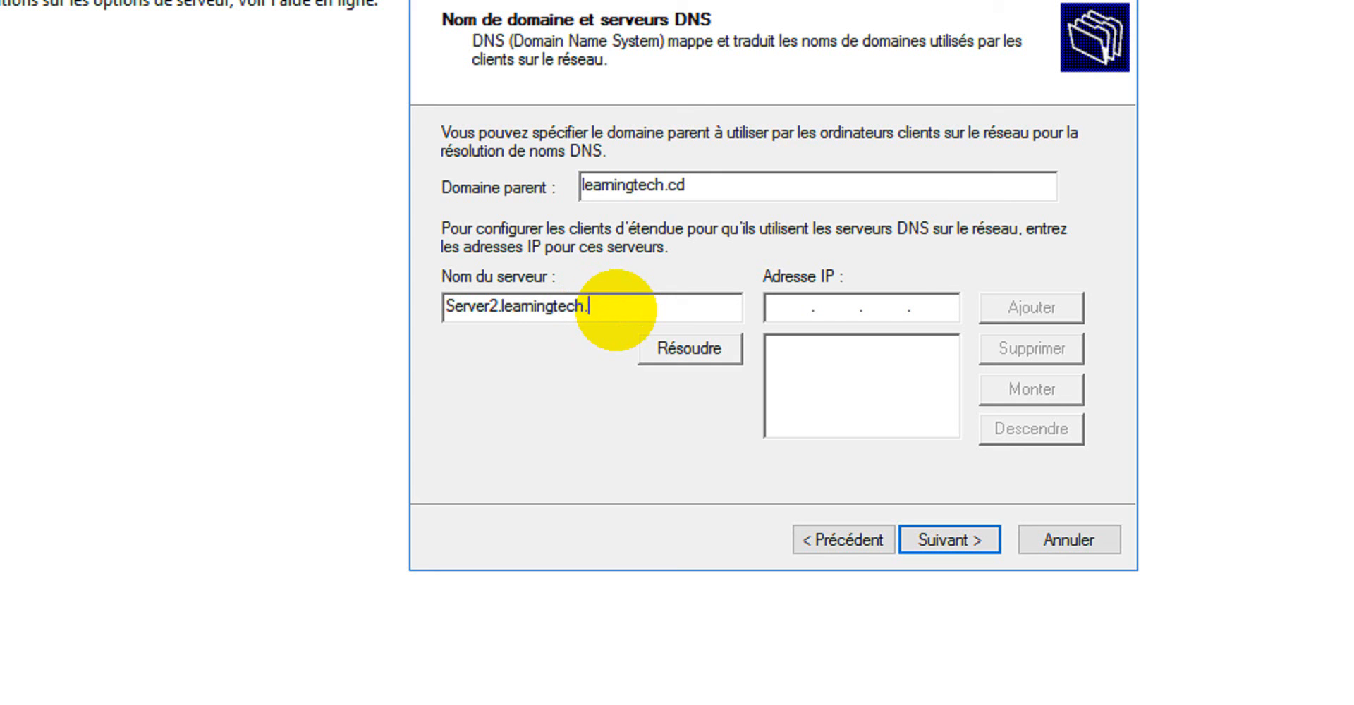
pyautogui.click(709, 350)
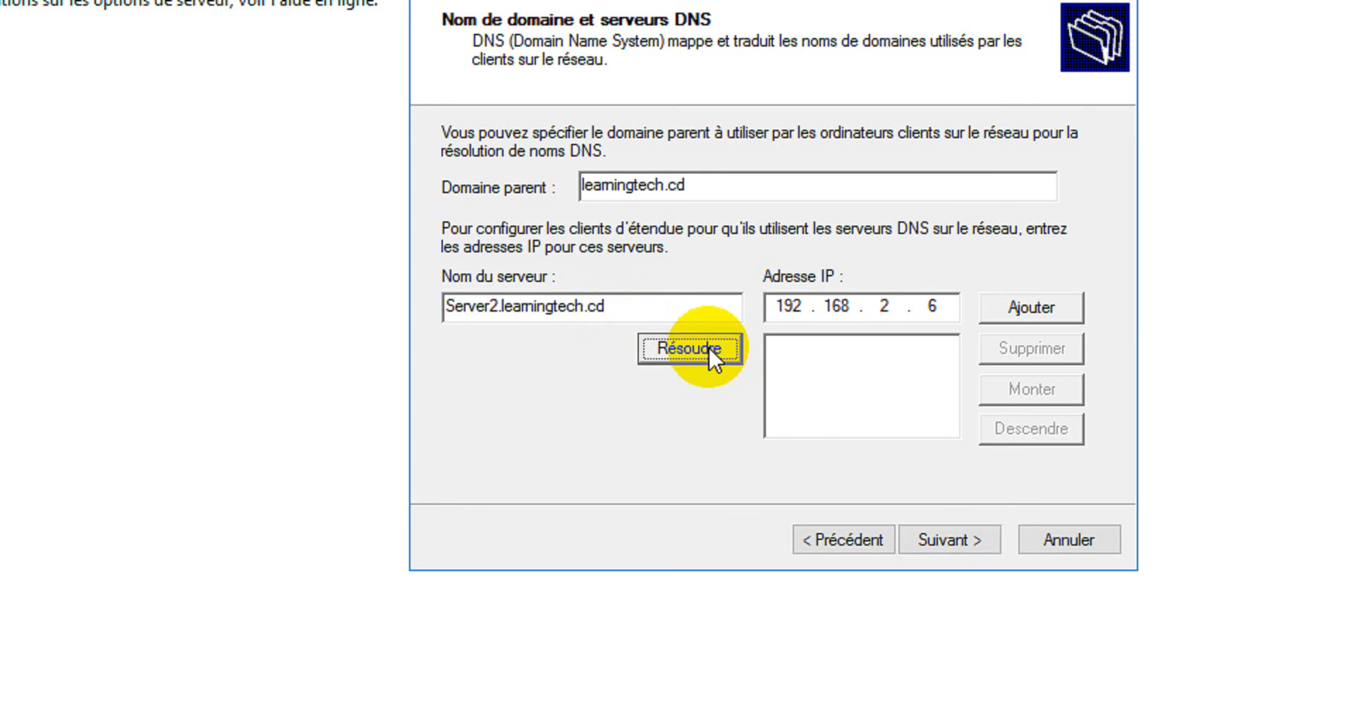
pyautogui.click(1035, 307)
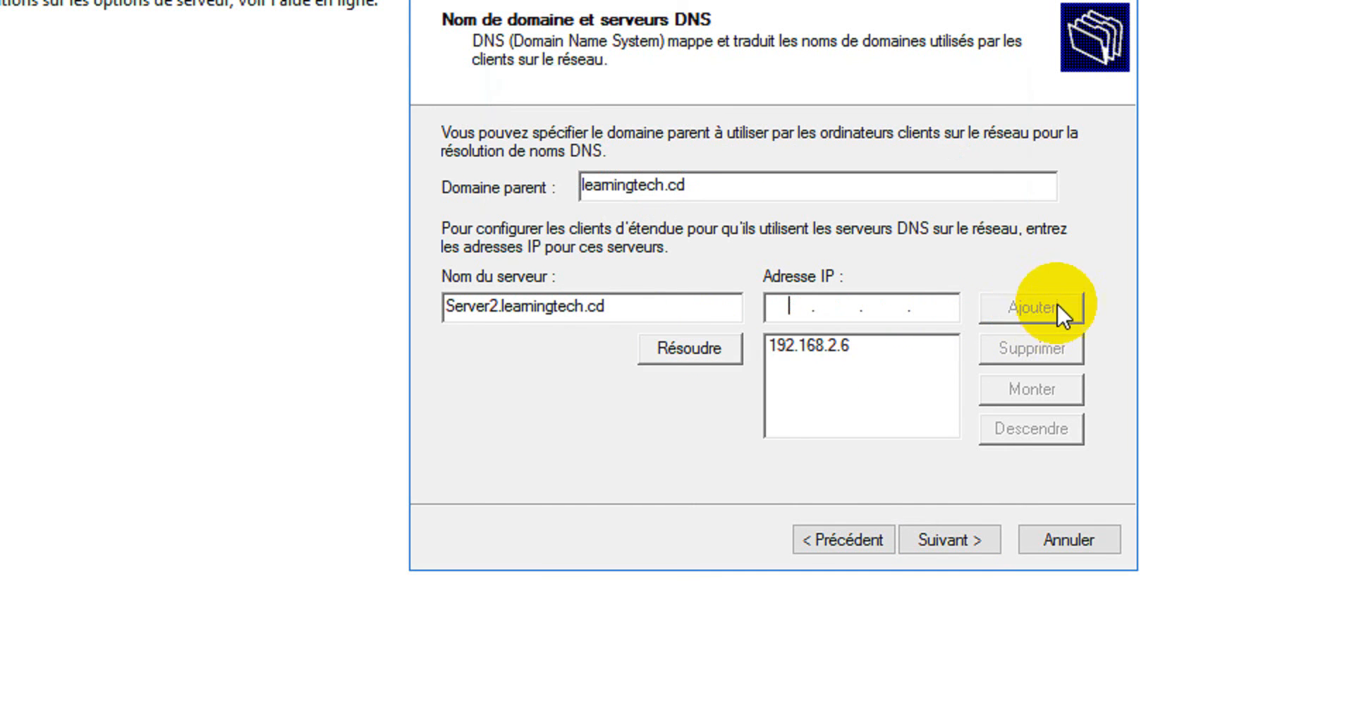
# Resolve Server1.learningtech.cd, add it as the second DNS server, and continue to the WINS servers page.
pyautogui.click(502, 308)
pyautogui.press('BackSpace')
pyautogui.write('1')
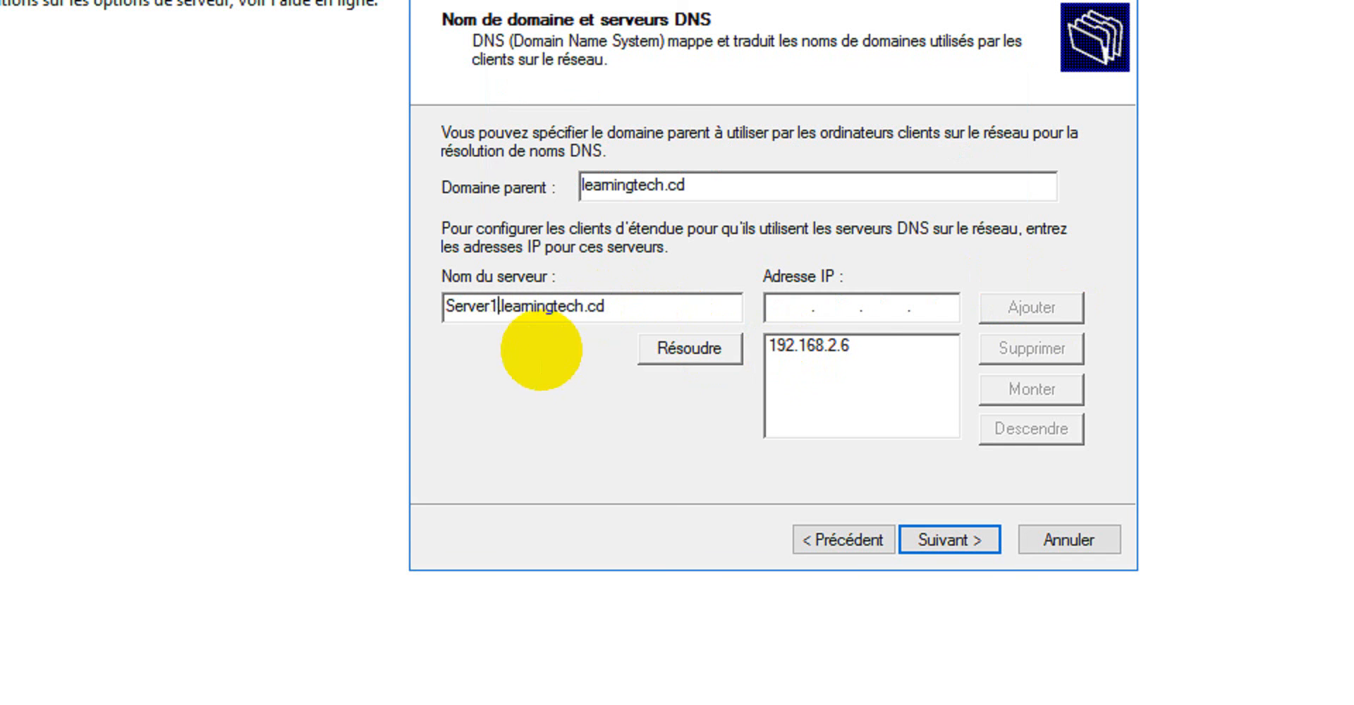
pyautogui.click(696, 349)
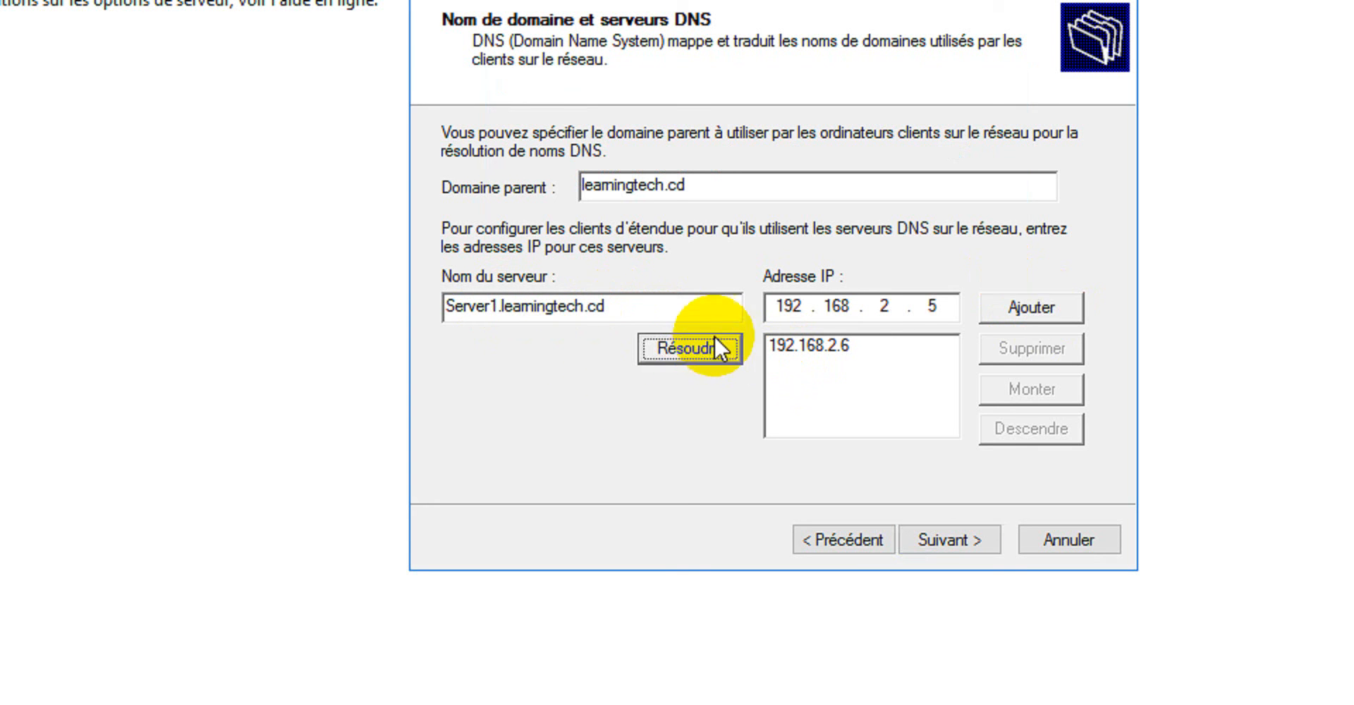
pyautogui.click(1041, 307)
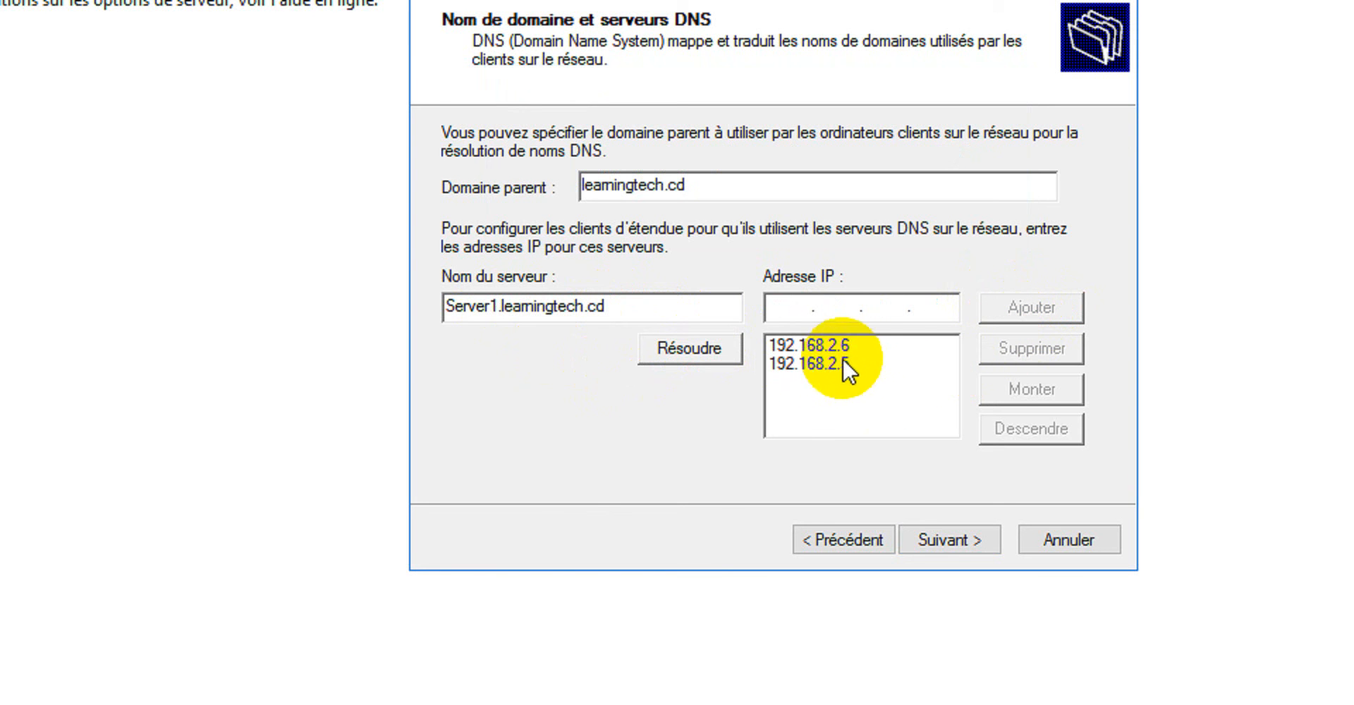
pyautogui.click(952, 530)
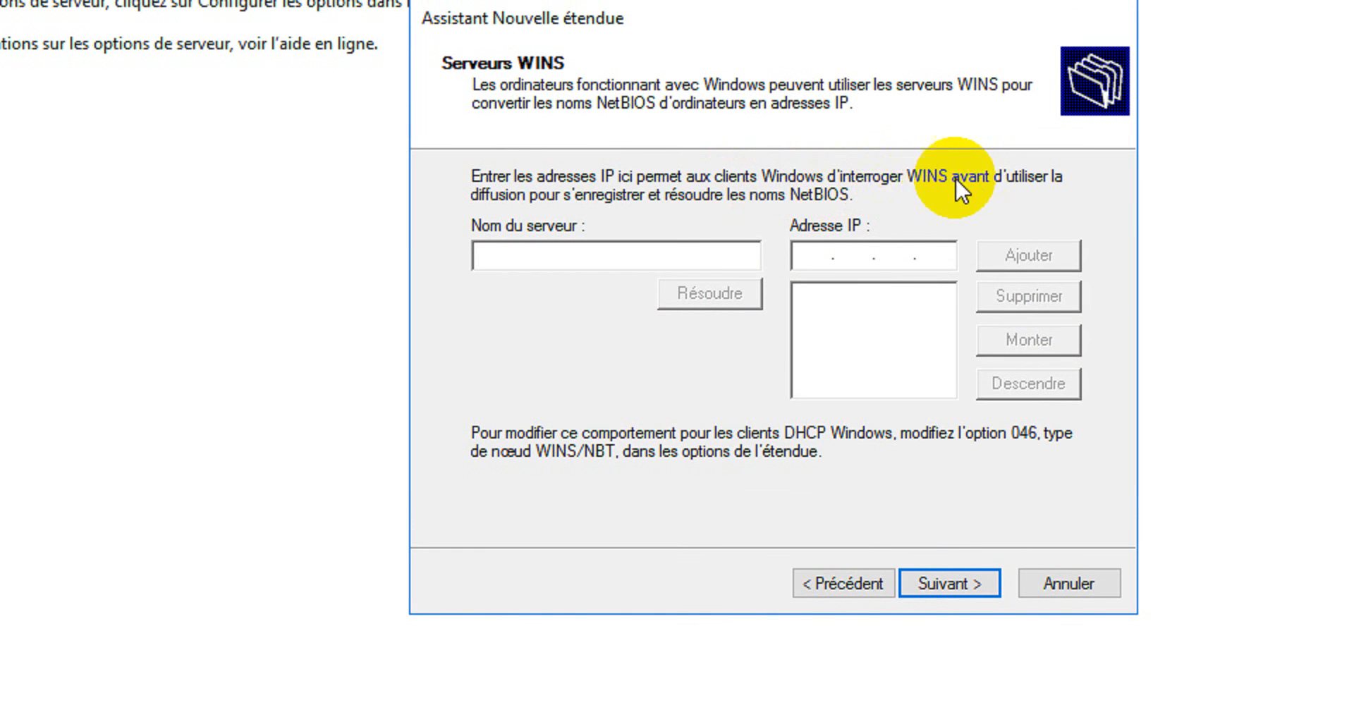
# Enter Server1's domain name as the WINS server name and try to resolve it to an IP address.
pyautogui.click(589, 254)
pyautogui.write('S')
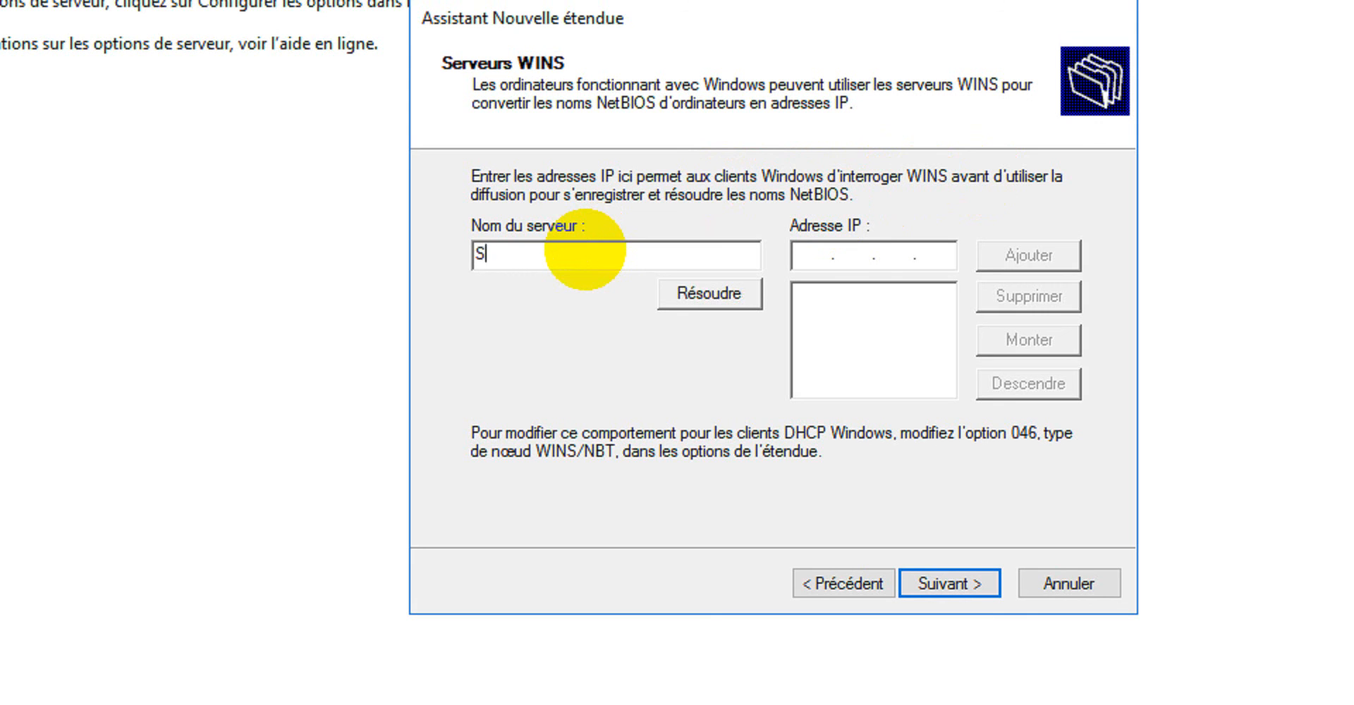
pyautogui.write('erver1.lea')
pyautogui.write('min')
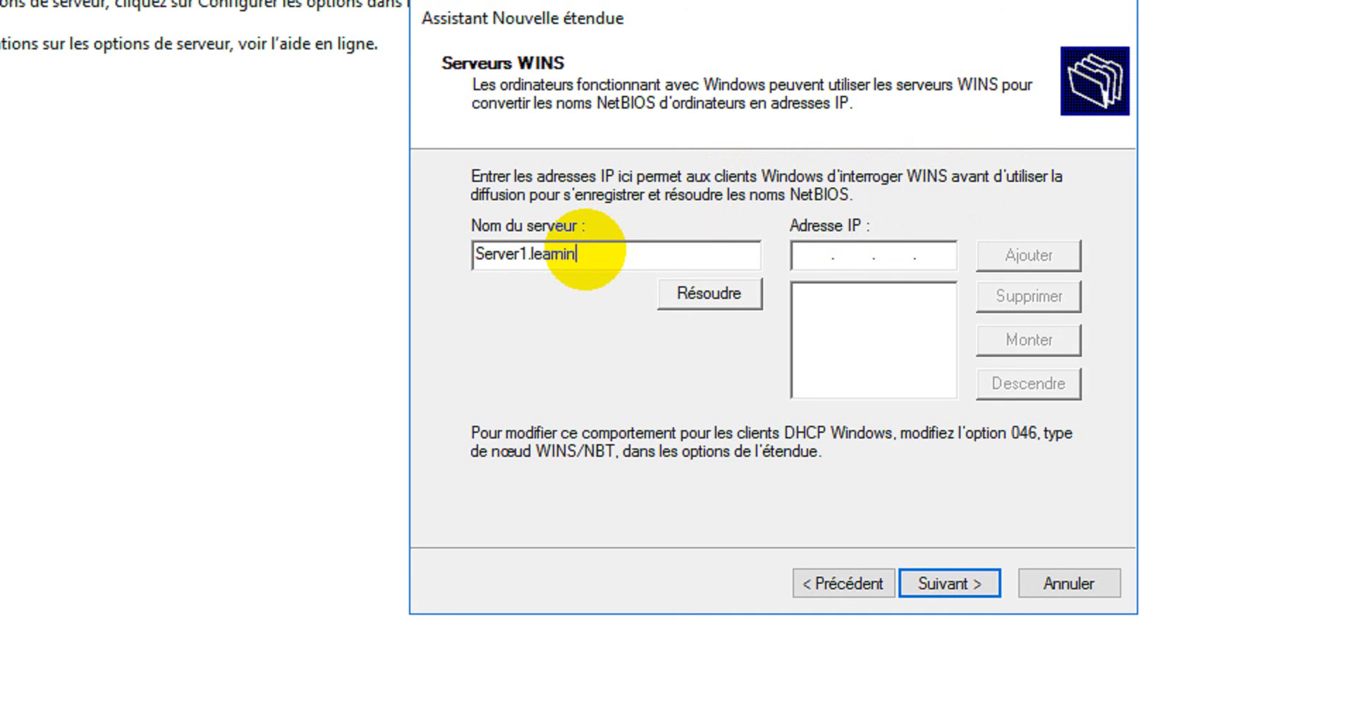
pyautogui.write('gtech,cd')
pyautogui.click(720, 292)
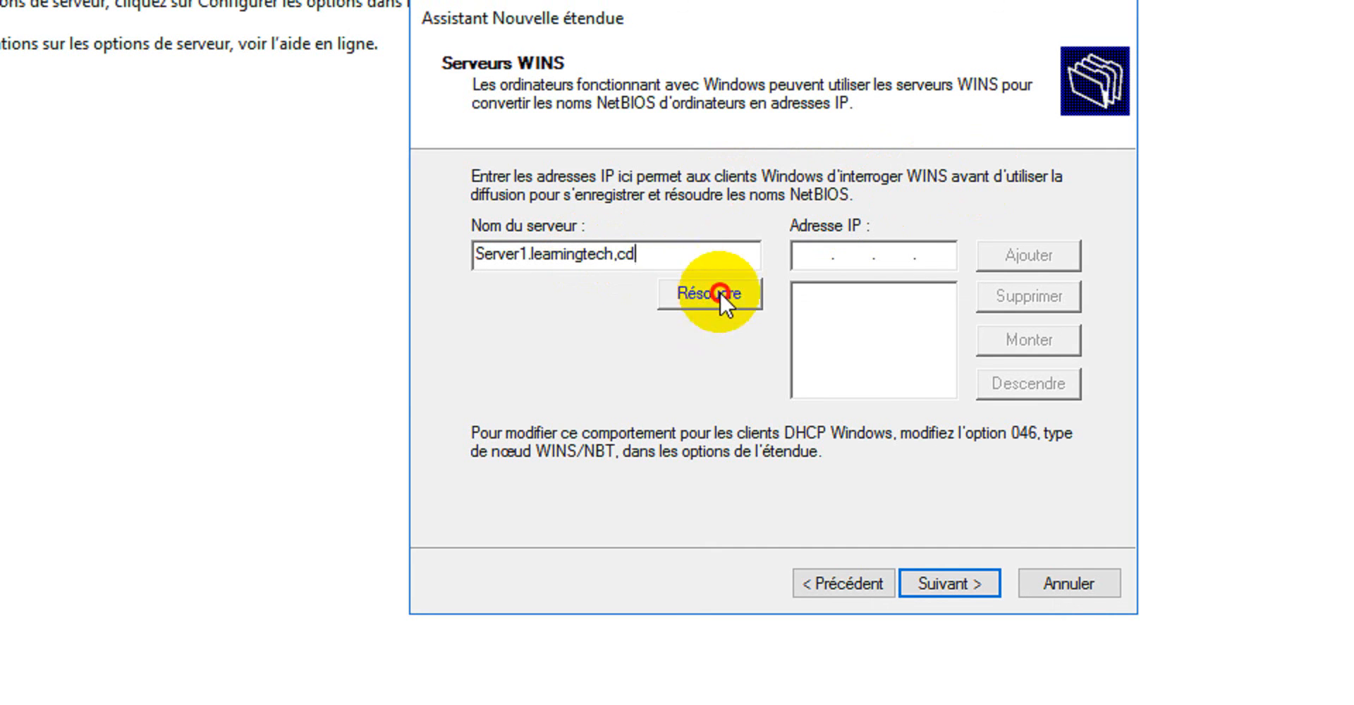
pyautogui.click(852, 432)
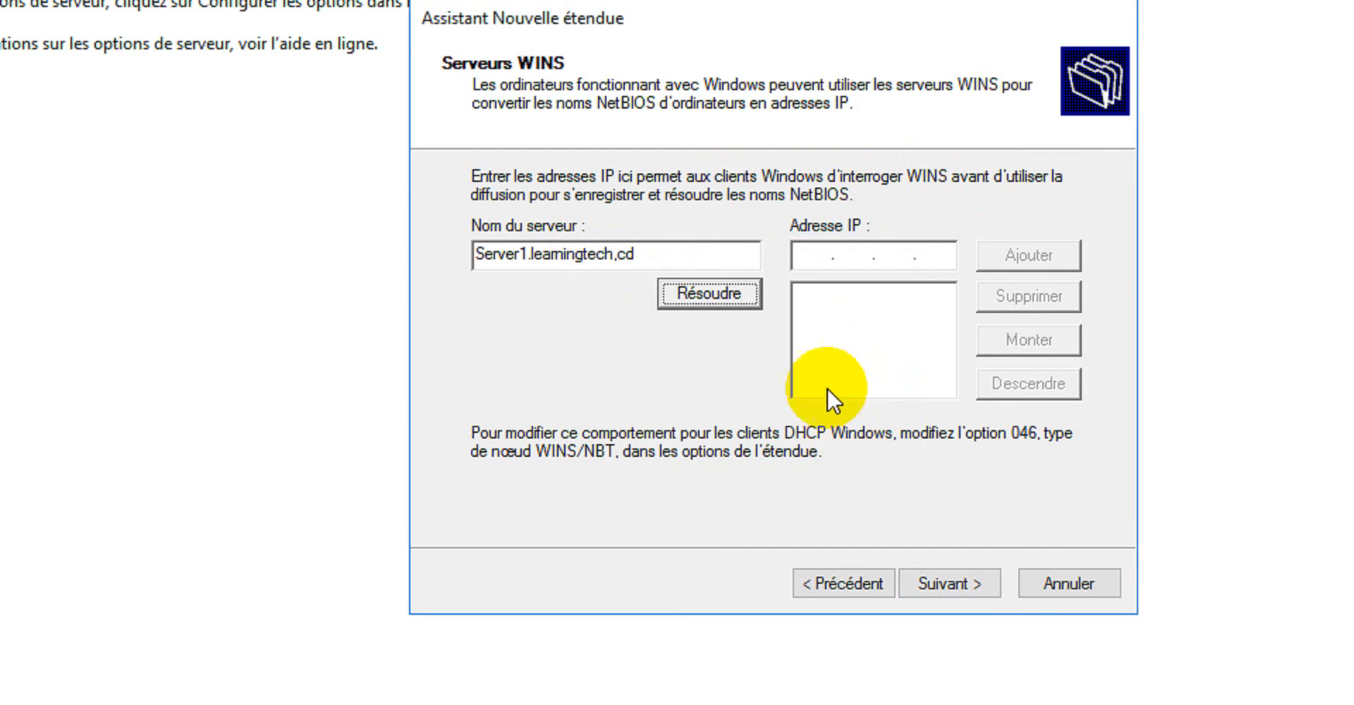
# Correct the WINS server name to Server1.learningtech.cd, resolve it and add its address to the WINS list.
pyautogui.moveTo(636, 254); pyautogui.dragTo(552, 252)
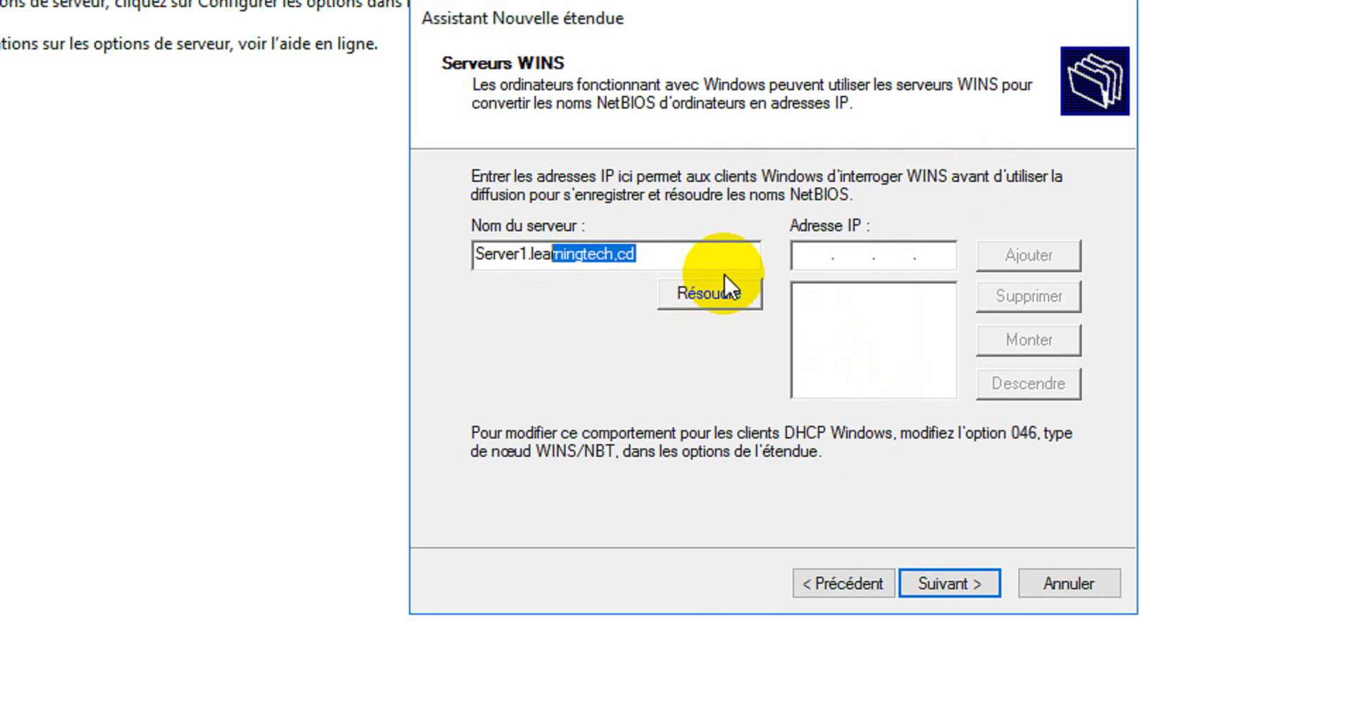
pyautogui.press('BackSpace')
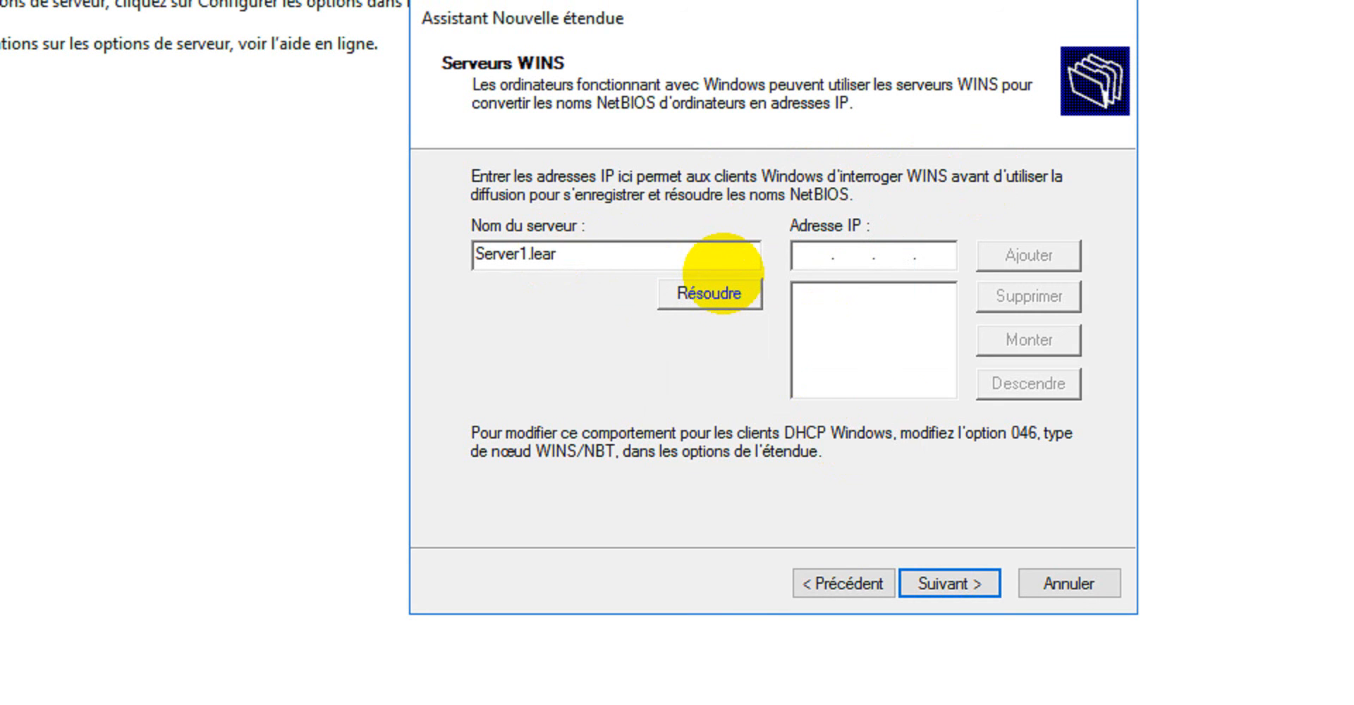
pyautogui.write('ningtech.cd')
pyautogui.click(733, 285)
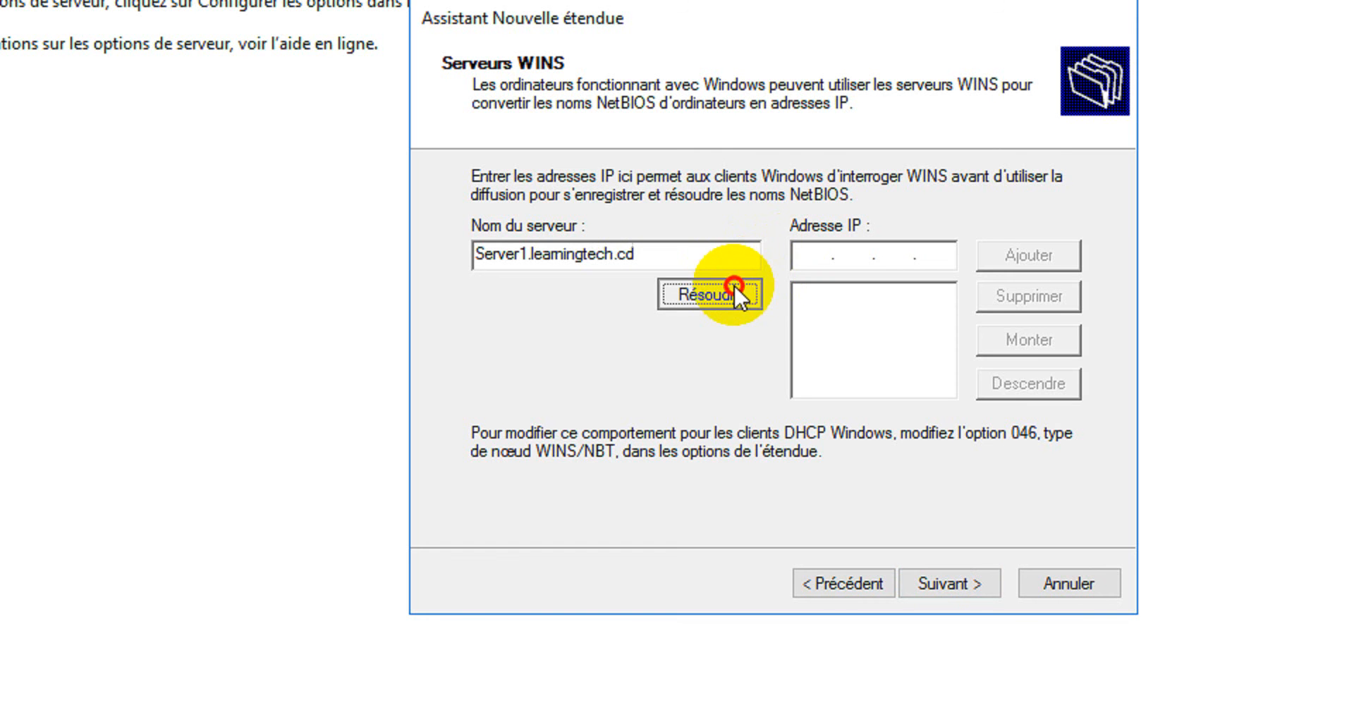
pyautogui.click(1037, 251)
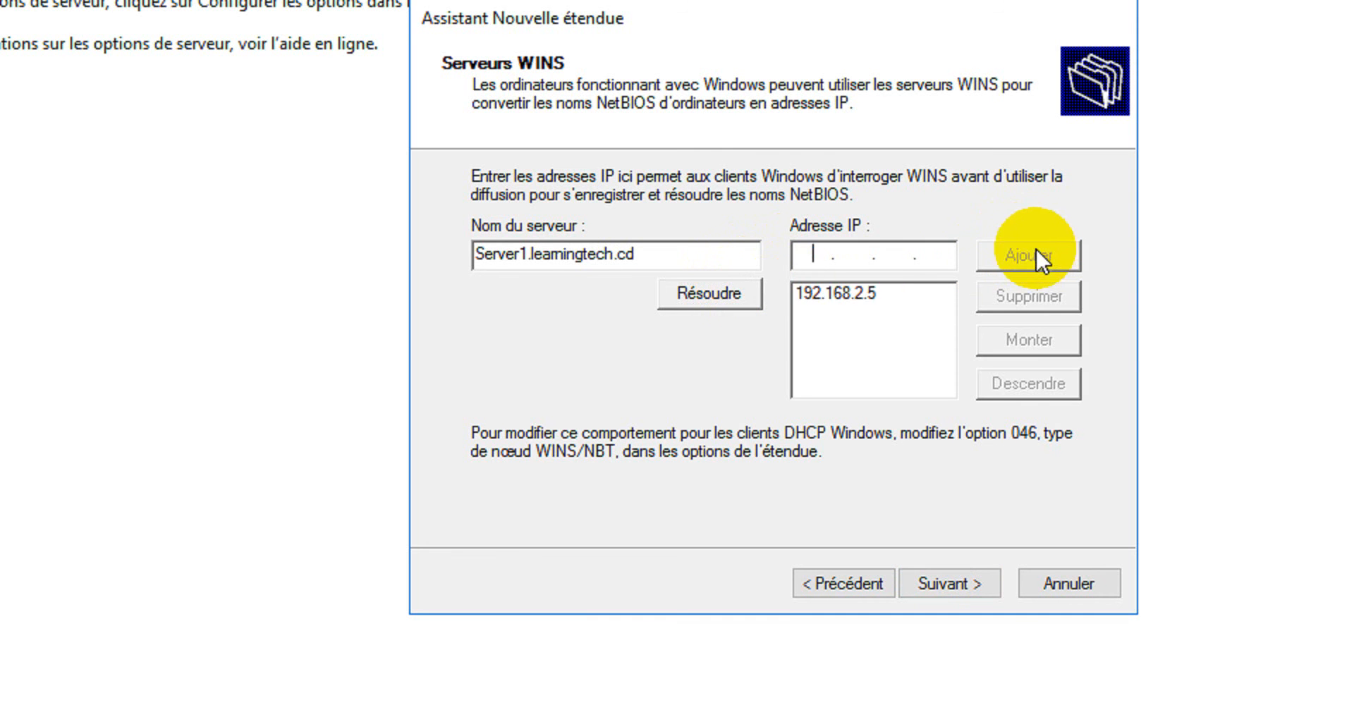
# Remove Server1's address from the WINS list and add the resolved address of Server2.learningtech.cd as the first WINS server.
pyautogui.click(856, 293)
pyautogui.click(1025, 291)
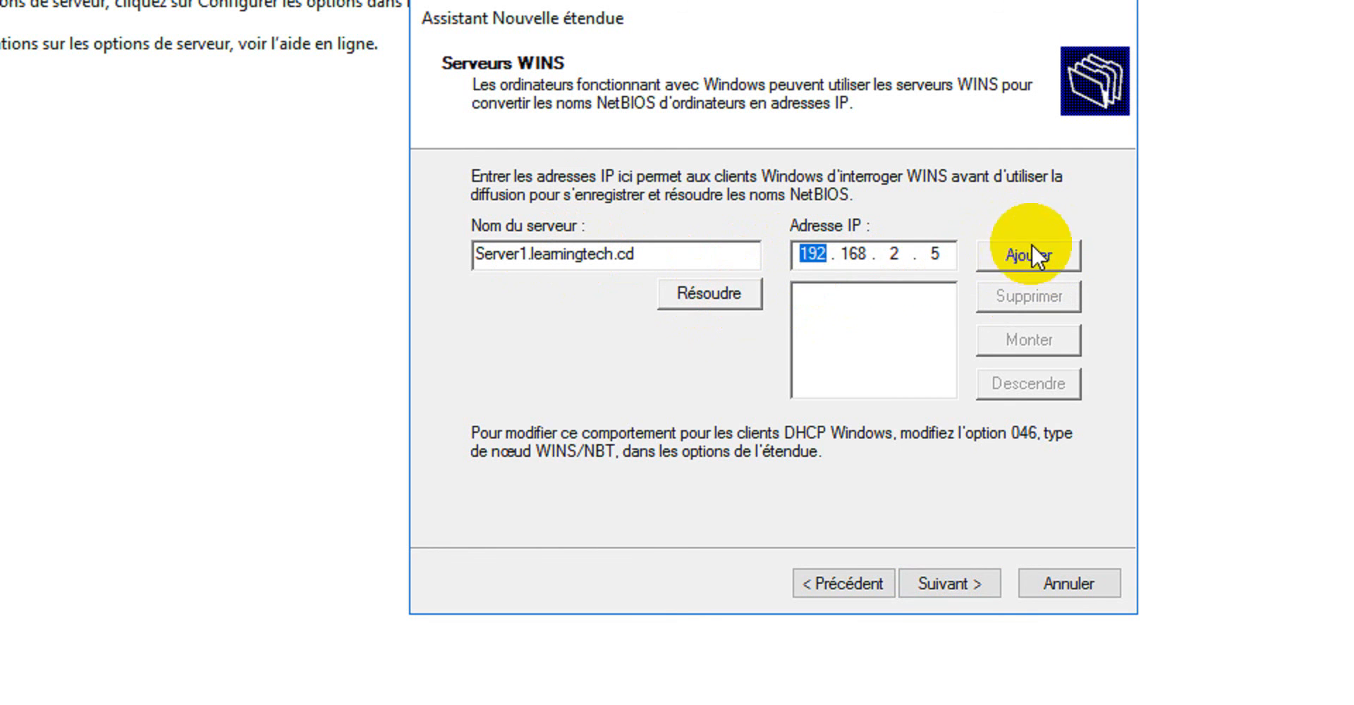
pyautogui.click(529, 252)
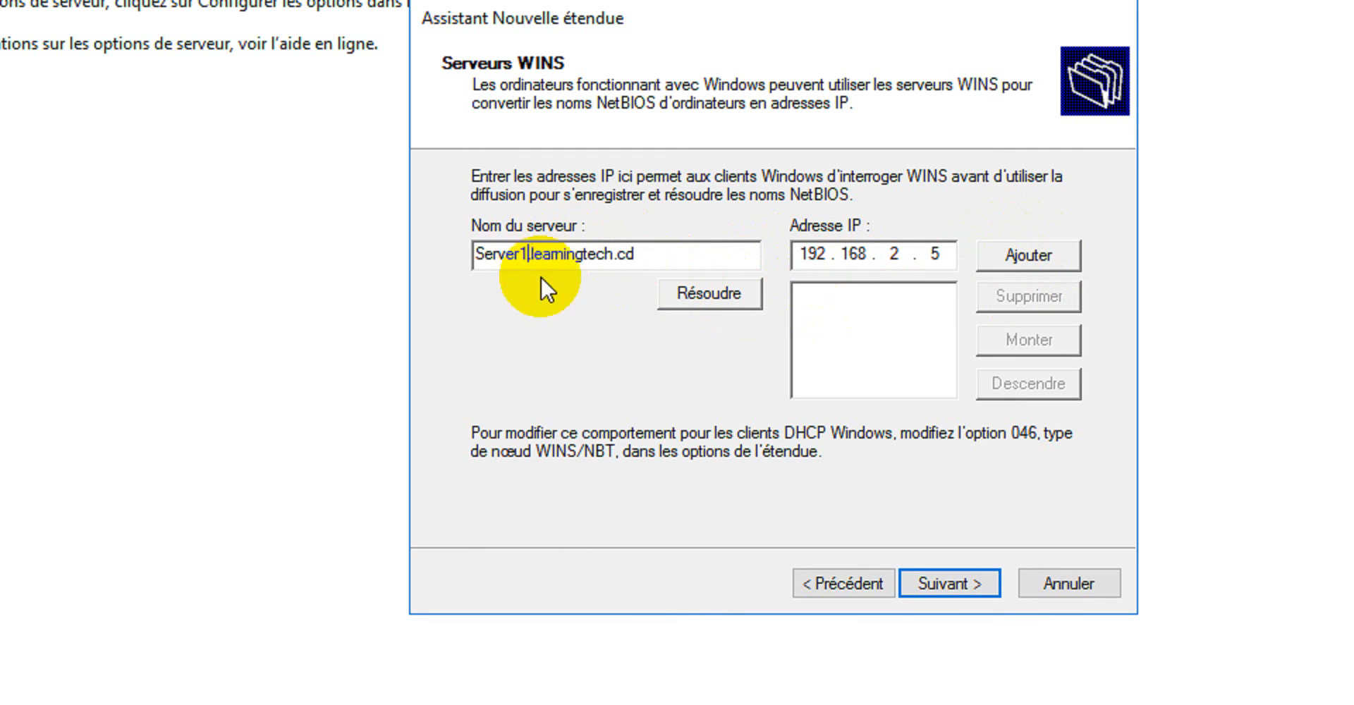
pyautogui.press('BackSpace')
pyautogui.press('BackSpace')
pyautogui.write('2')
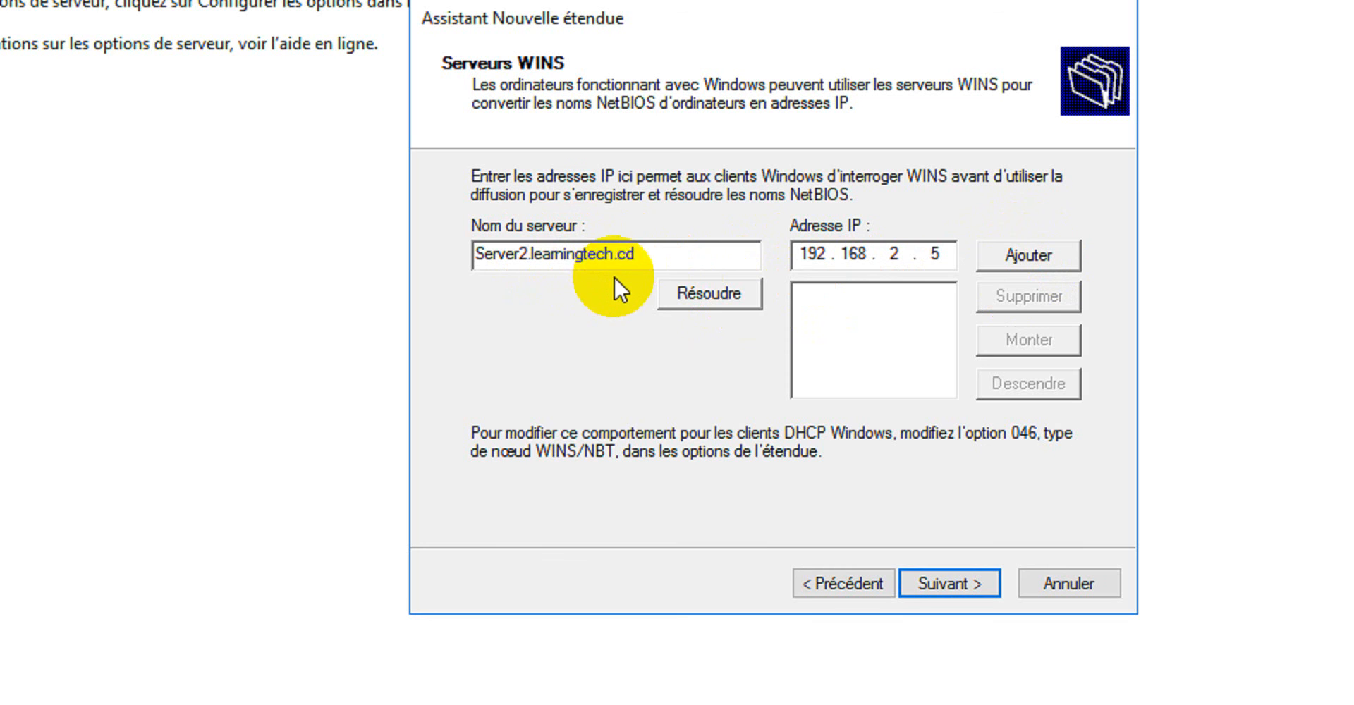
pyautogui.click(722, 288)
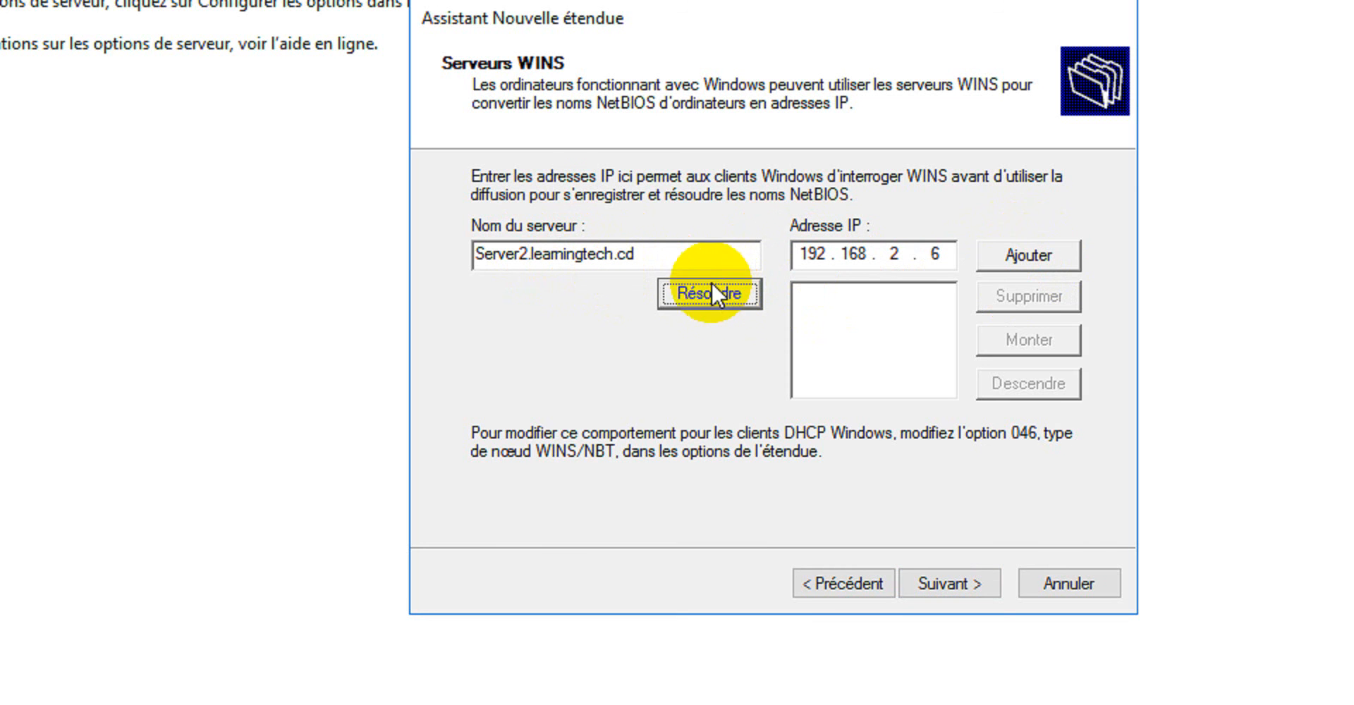
pyautogui.click(1024, 257)
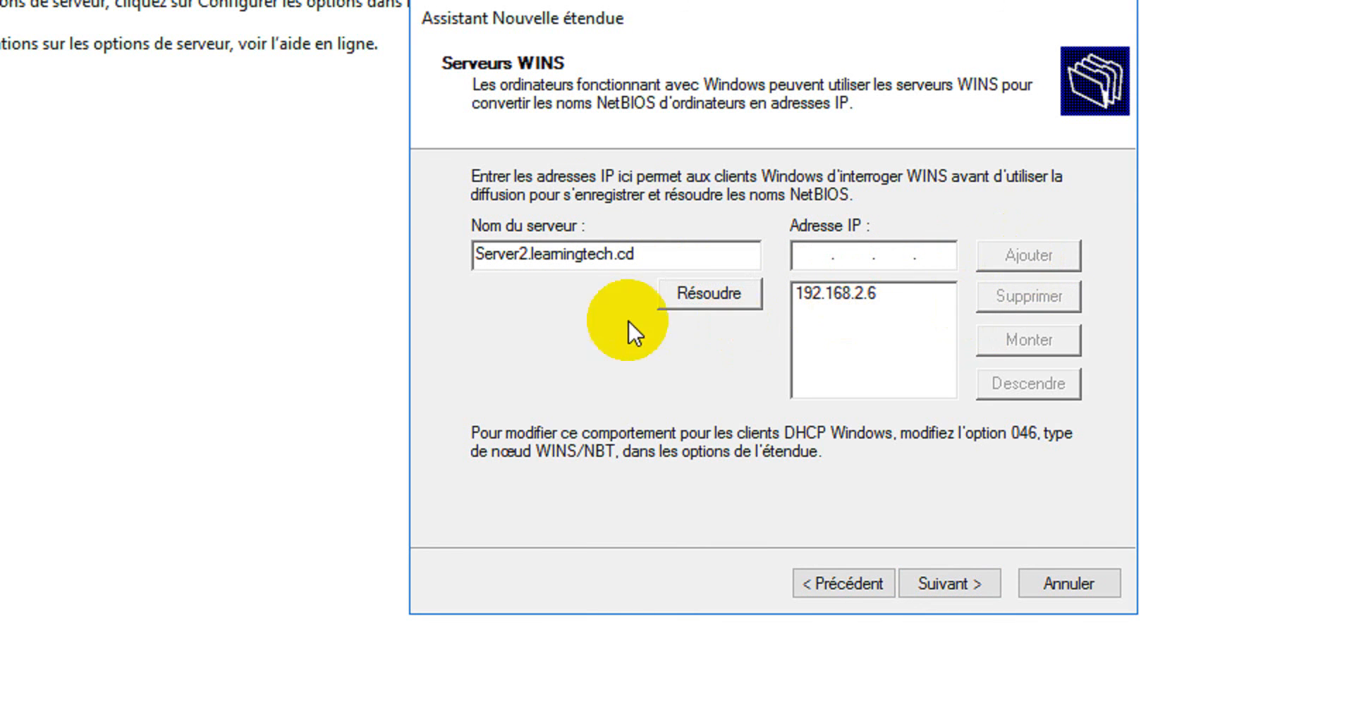
# Resolve Server1.learningtech.cd to its IP address and add it as the scope's second WINS server.
pyautogui.click(534, 258)
pyautogui.press('BackSpace')
pyautogui.write('1')
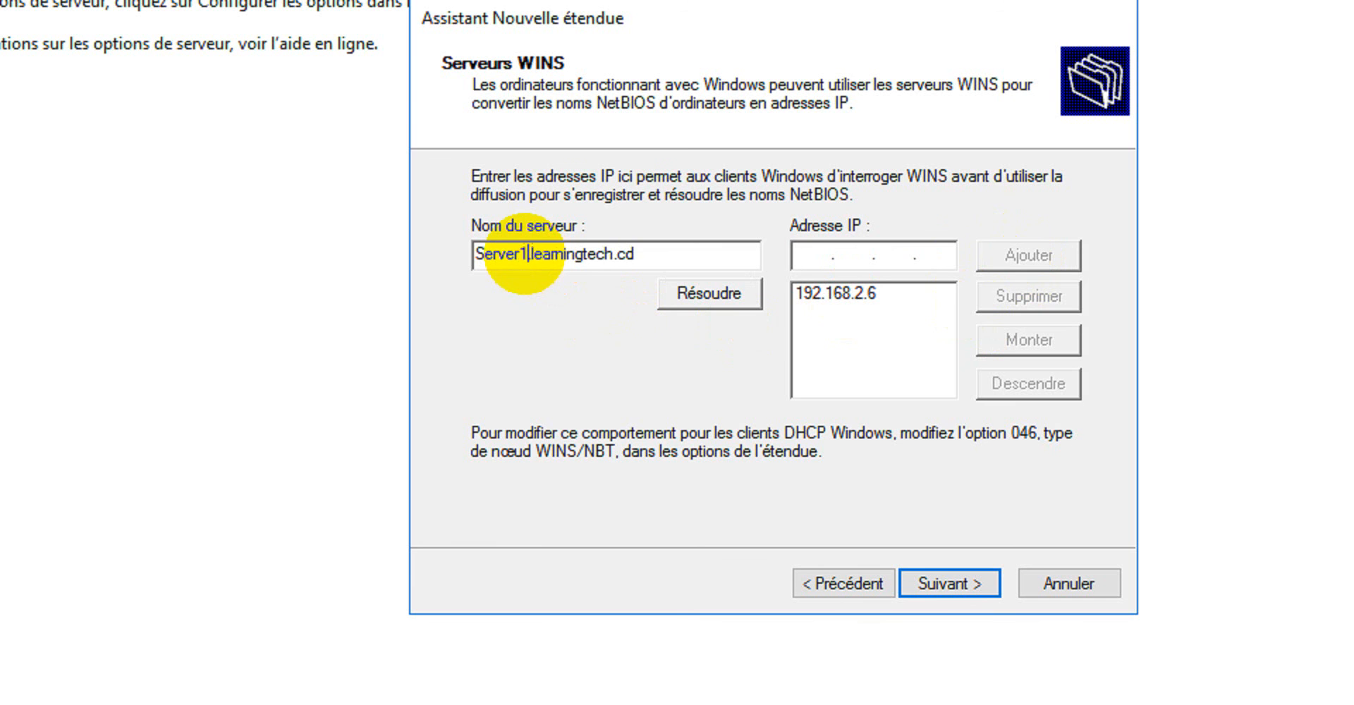
pyautogui.click(700, 290)
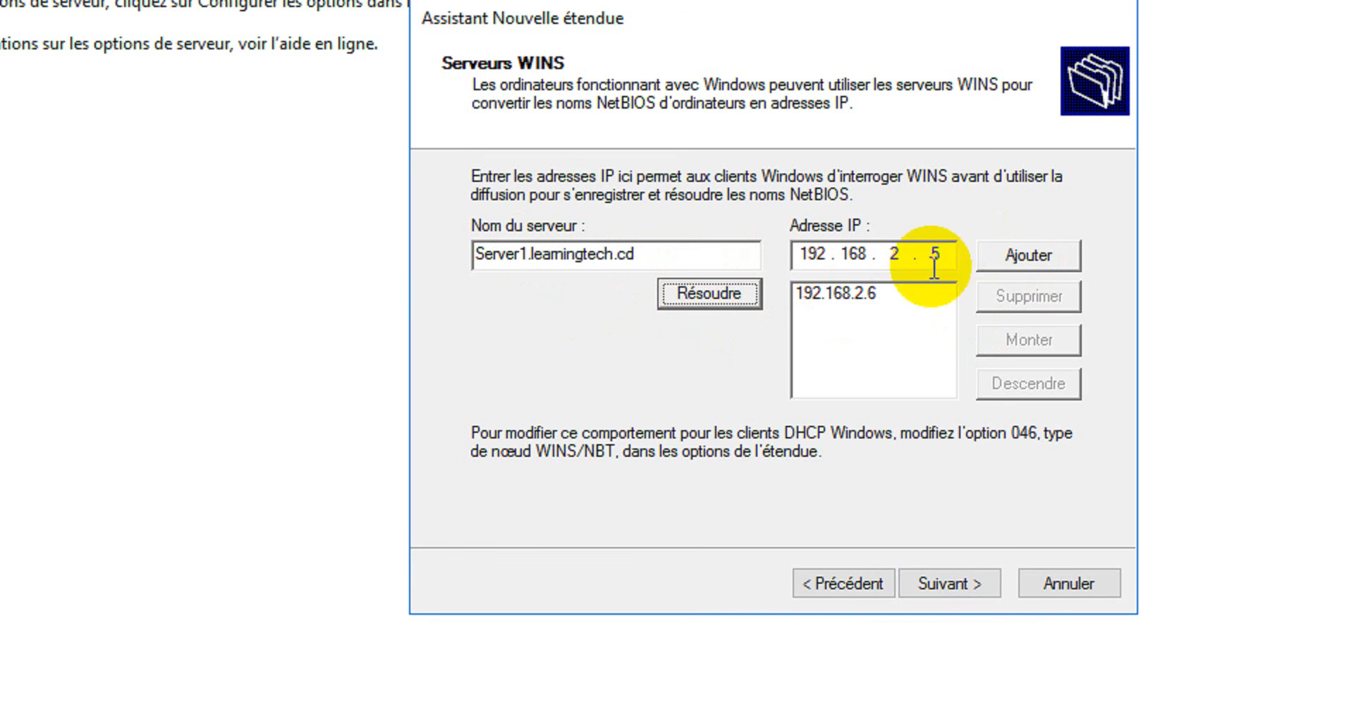
pyautogui.click(1015, 257)
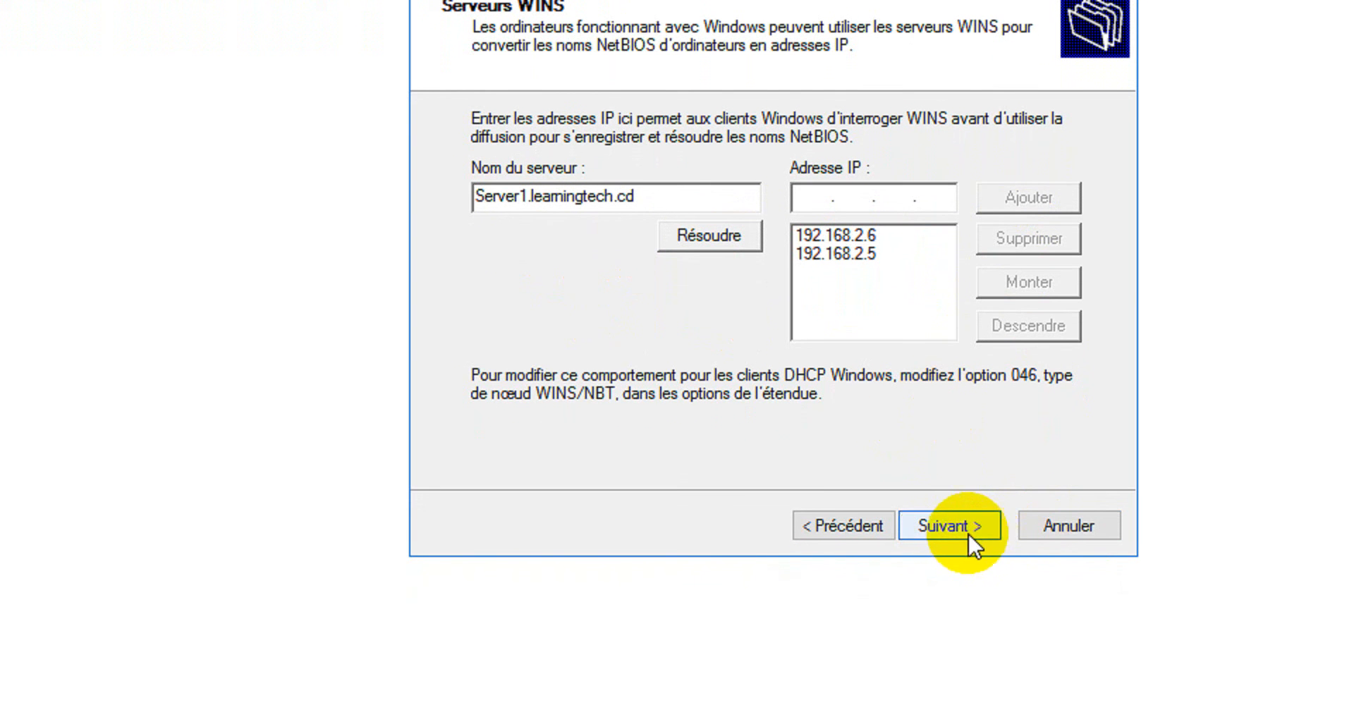
# Continue through the remaining pages and finish the new scope wizard for pool-dhcp2.
pyautogui.click(961, 539)
pyautogui.click(962, 524)
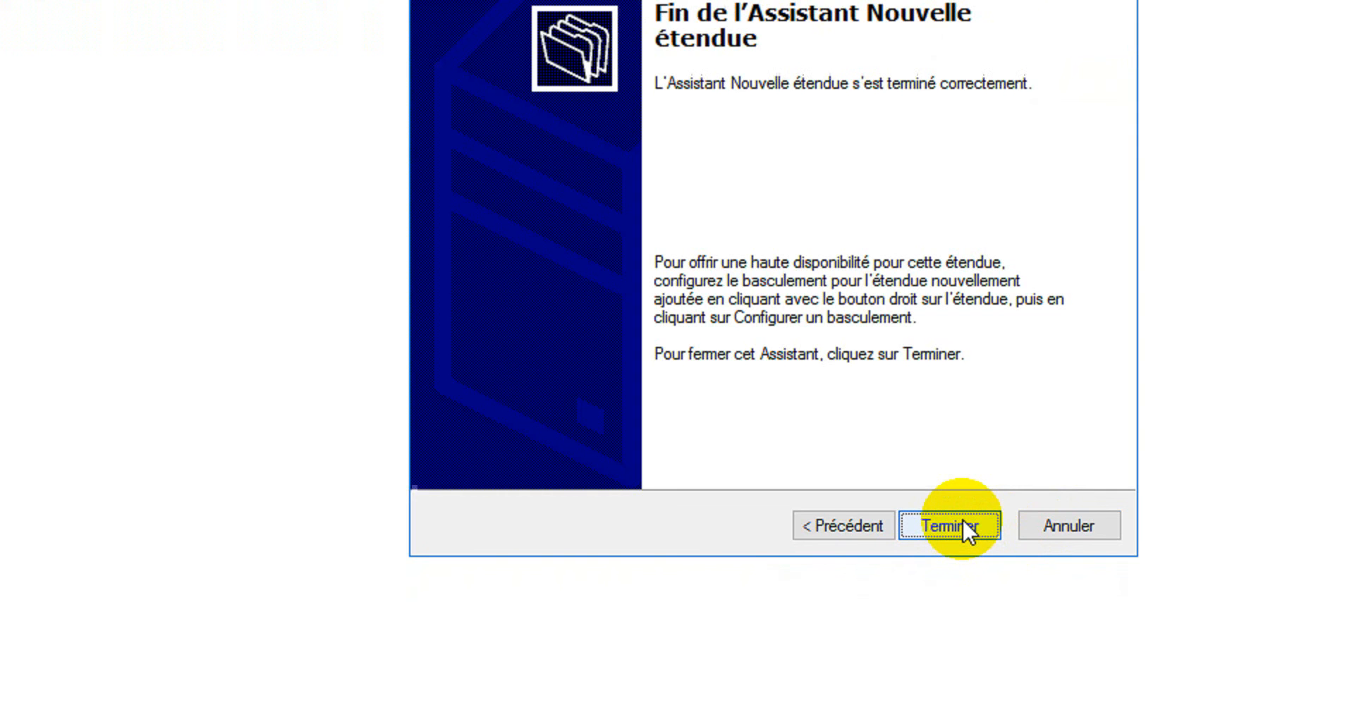
pyautogui.click(960, 526)
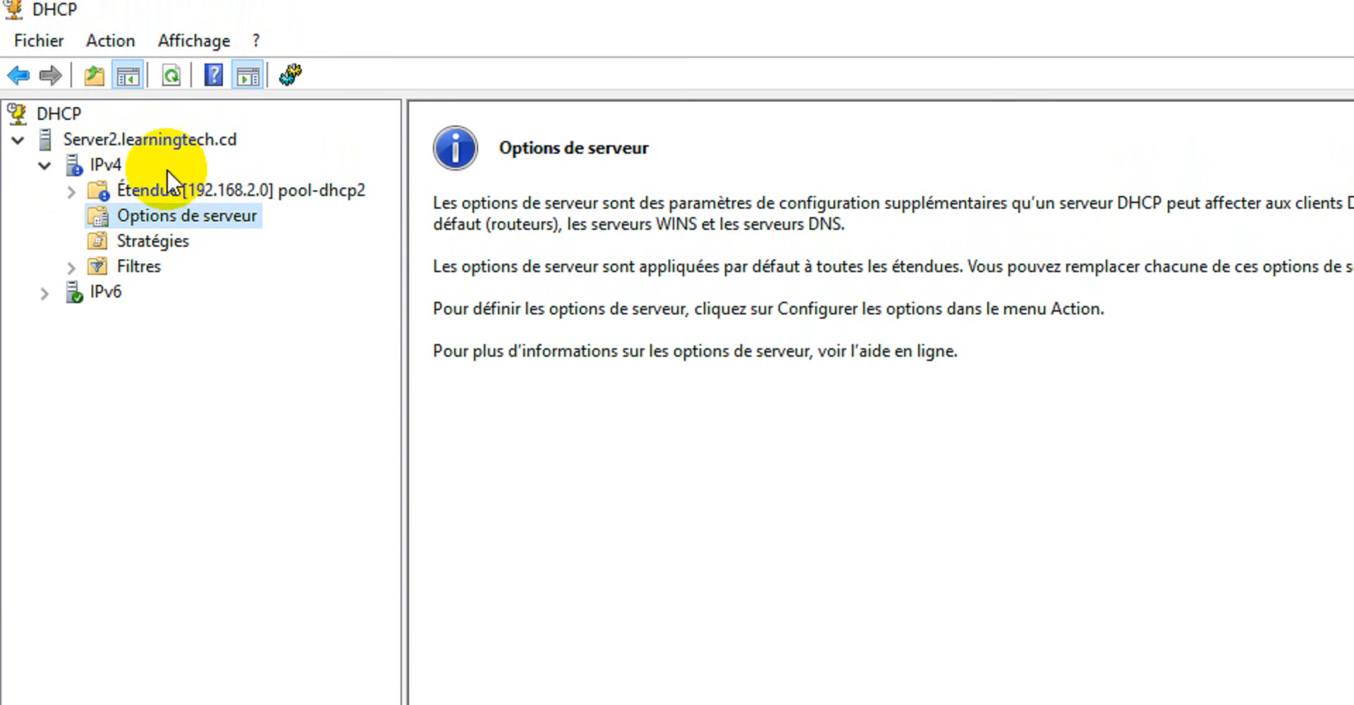
# Expand the pool-dhcp2 scope and examine the distribution and exclusion ranges in its address pool.
pyautogui.click(72, 193)
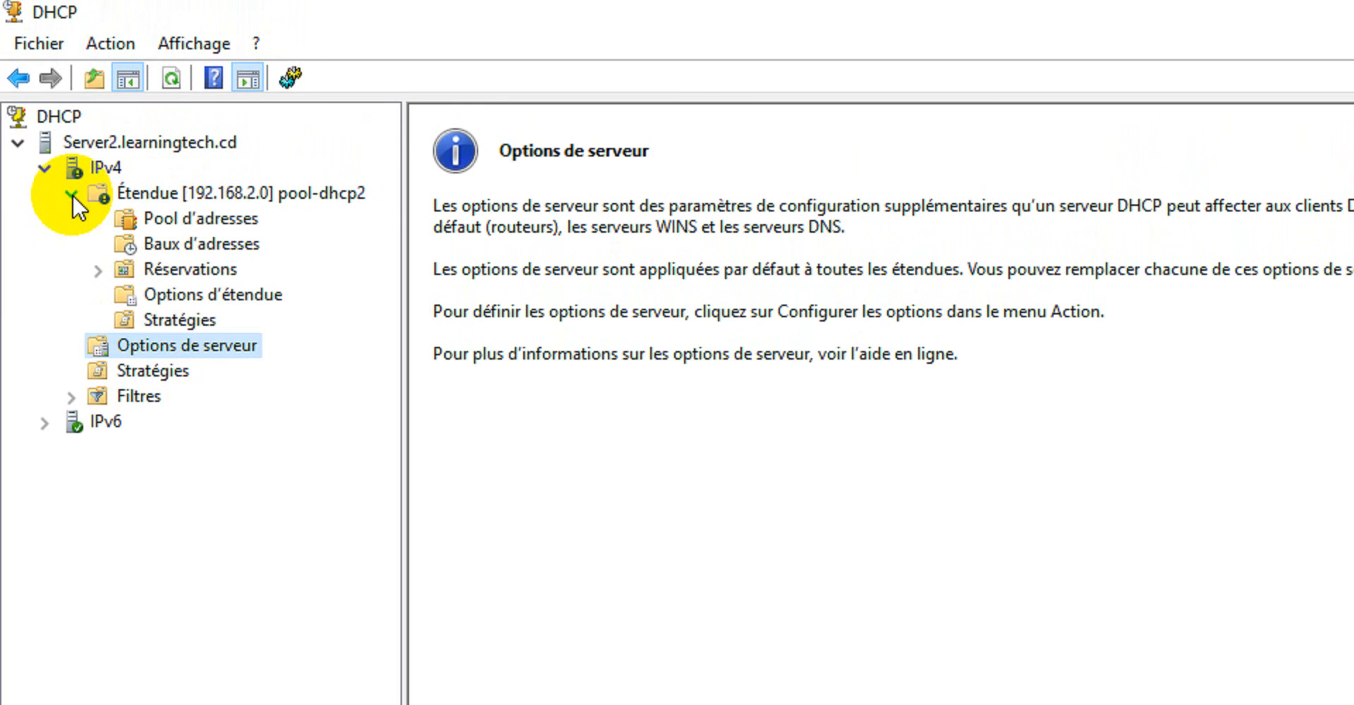
pyautogui.click(201, 215)
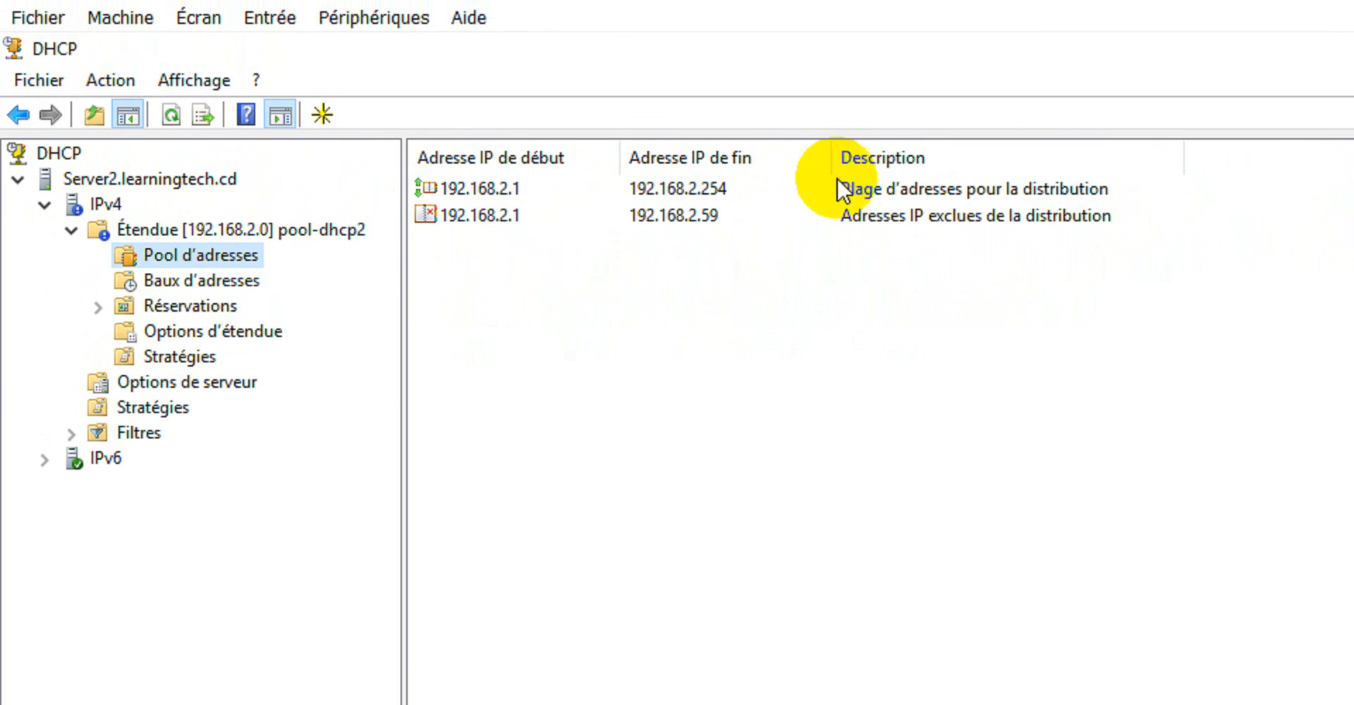
pyautogui.click(680, 189)
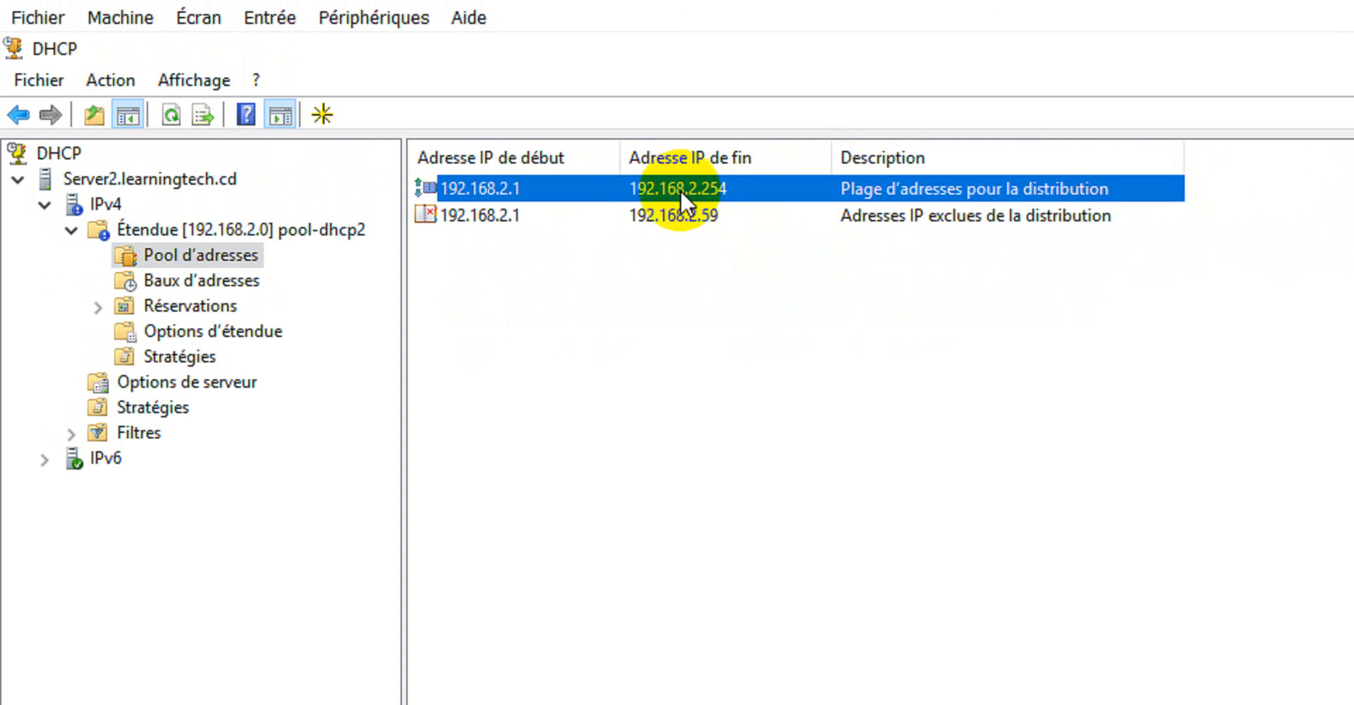
pyautogui.click(493, 215)
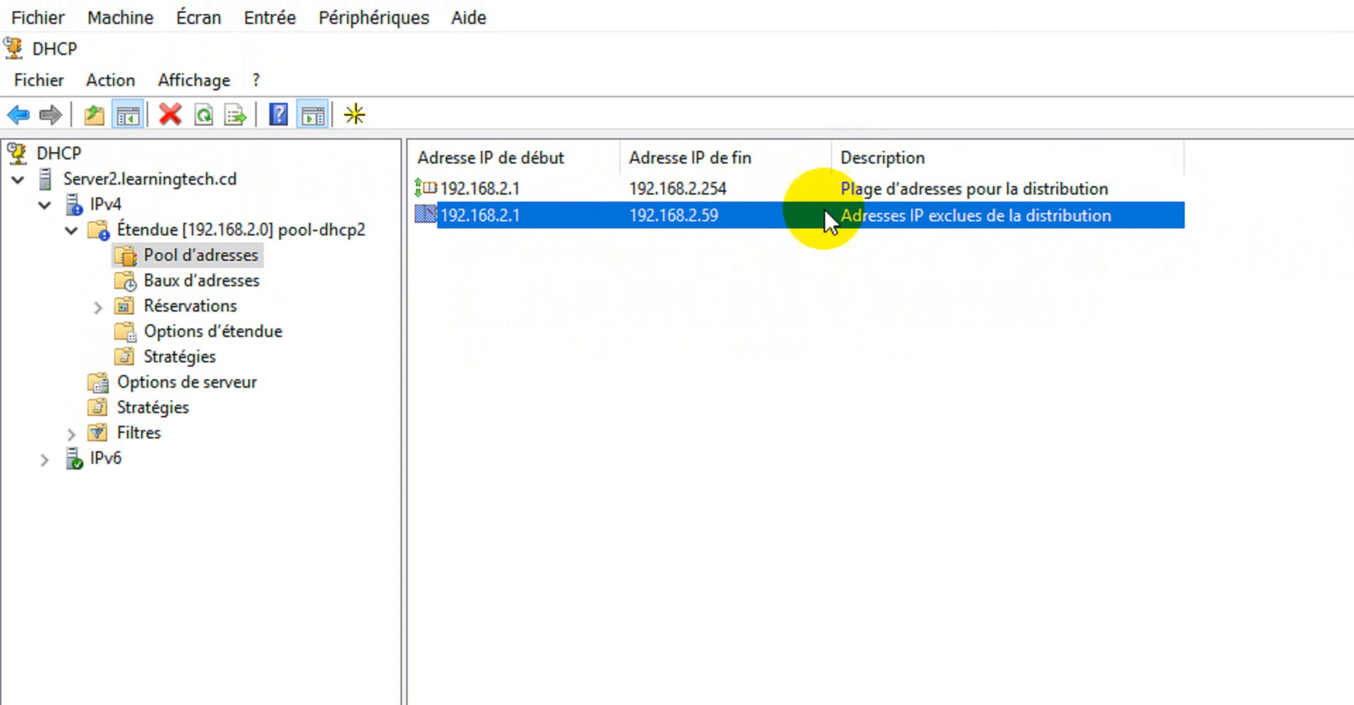
# Review the scope's address leases, reservations and scope options, checking the DNS and WINS server entries.
pyautogui.click(178, 282)
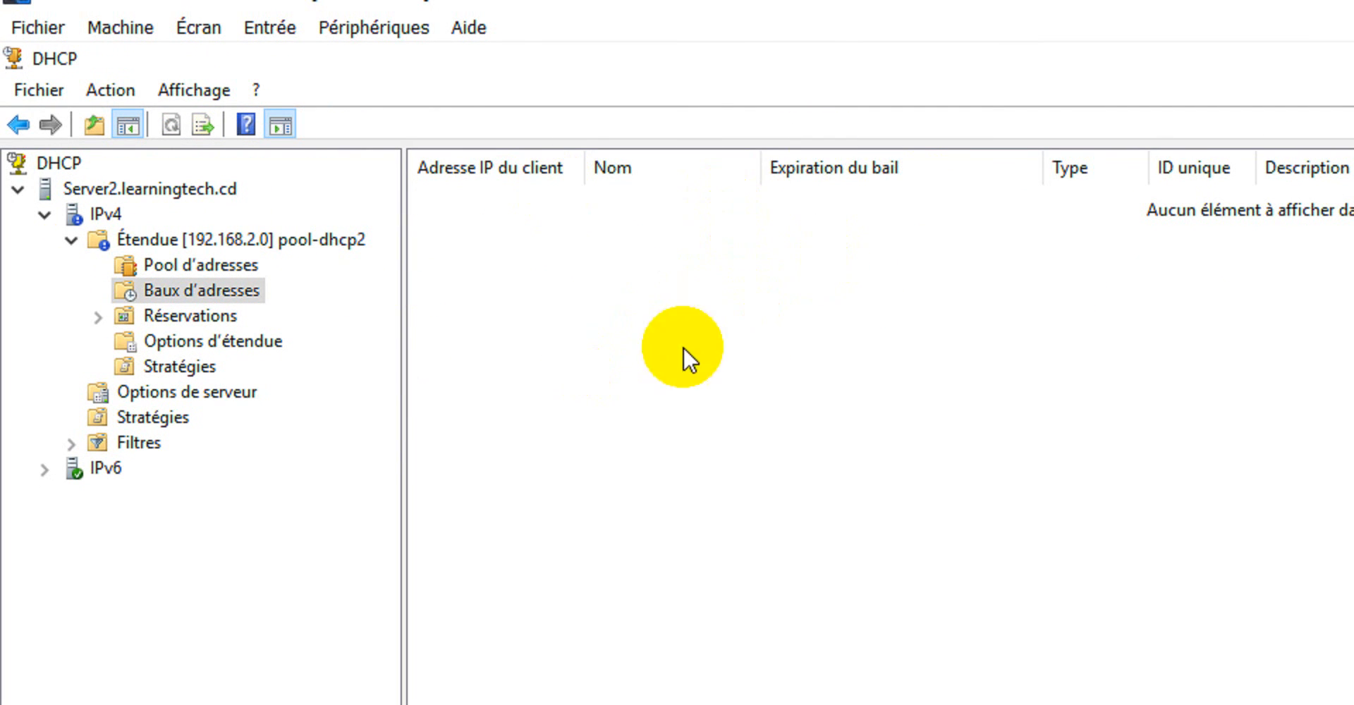
pyautogui.click(96, 316)
pyautogui.click(181, 312)
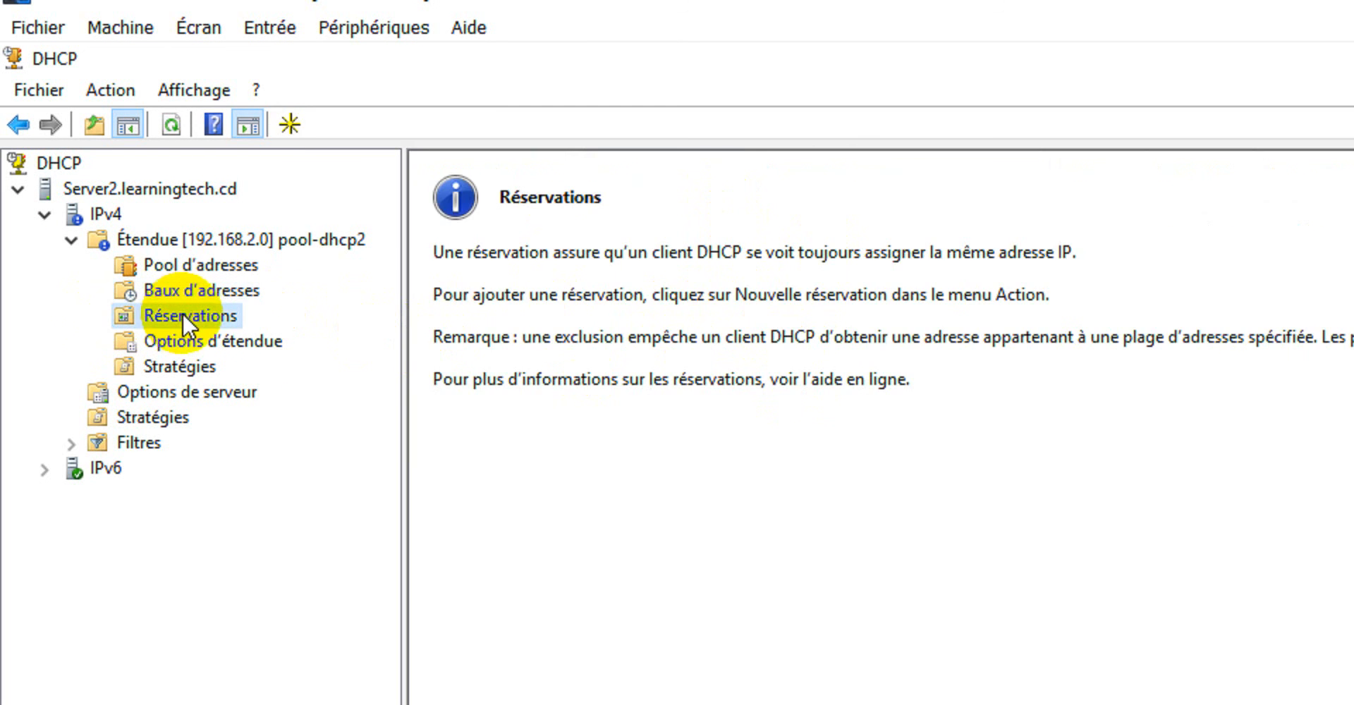
pyautogui.click(178, 344)
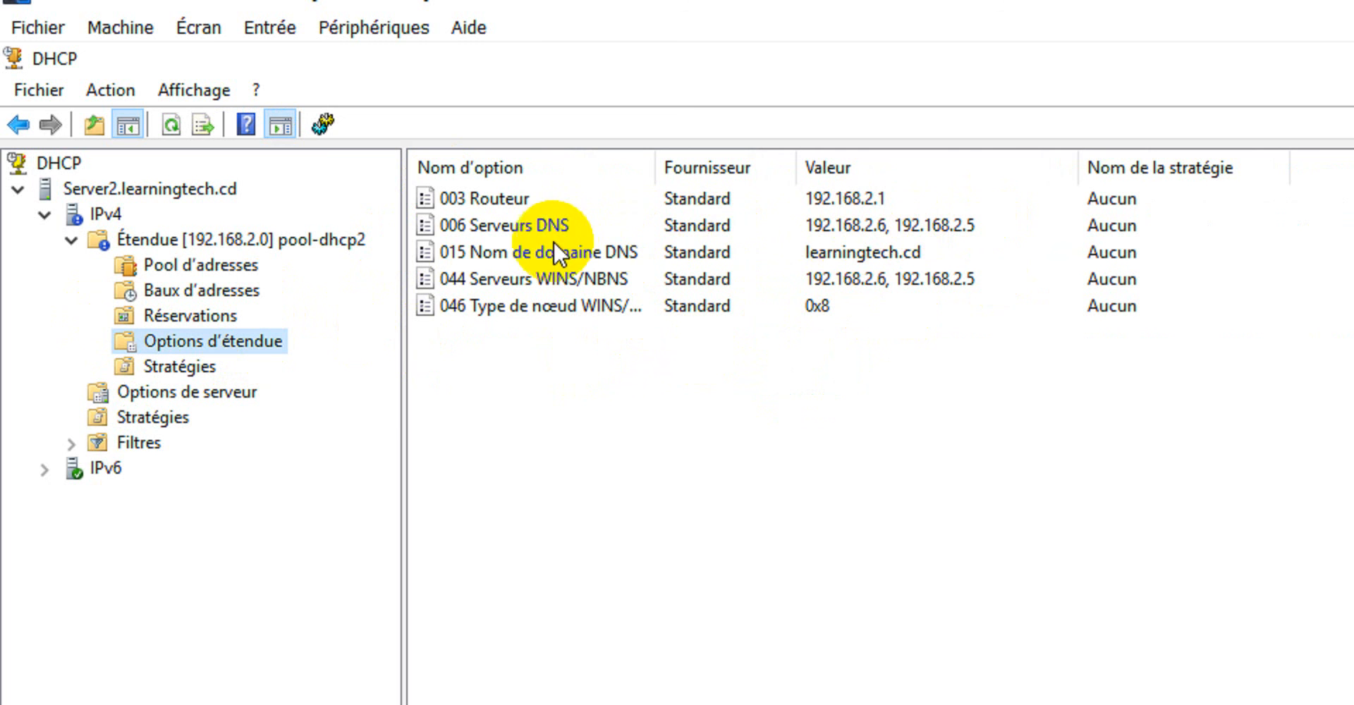
pyautogui.click(575, 225)
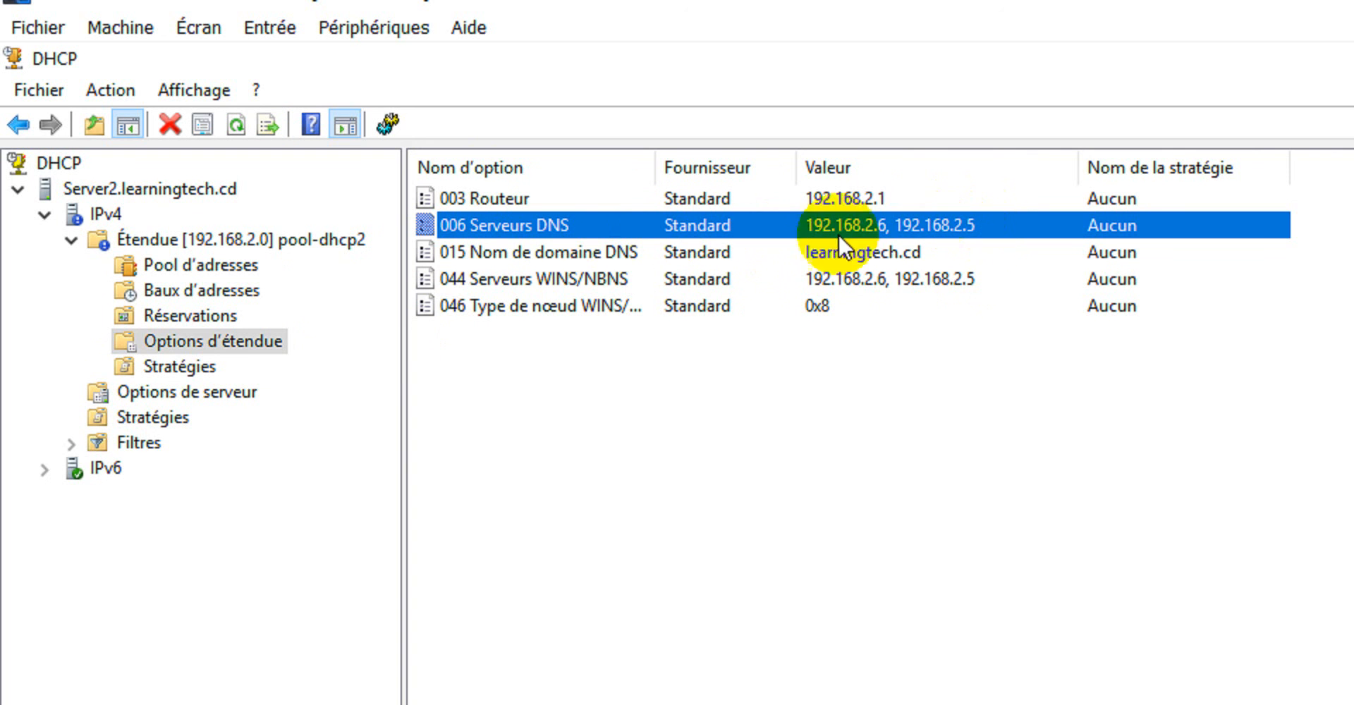
pyautogui.click(565, 278)
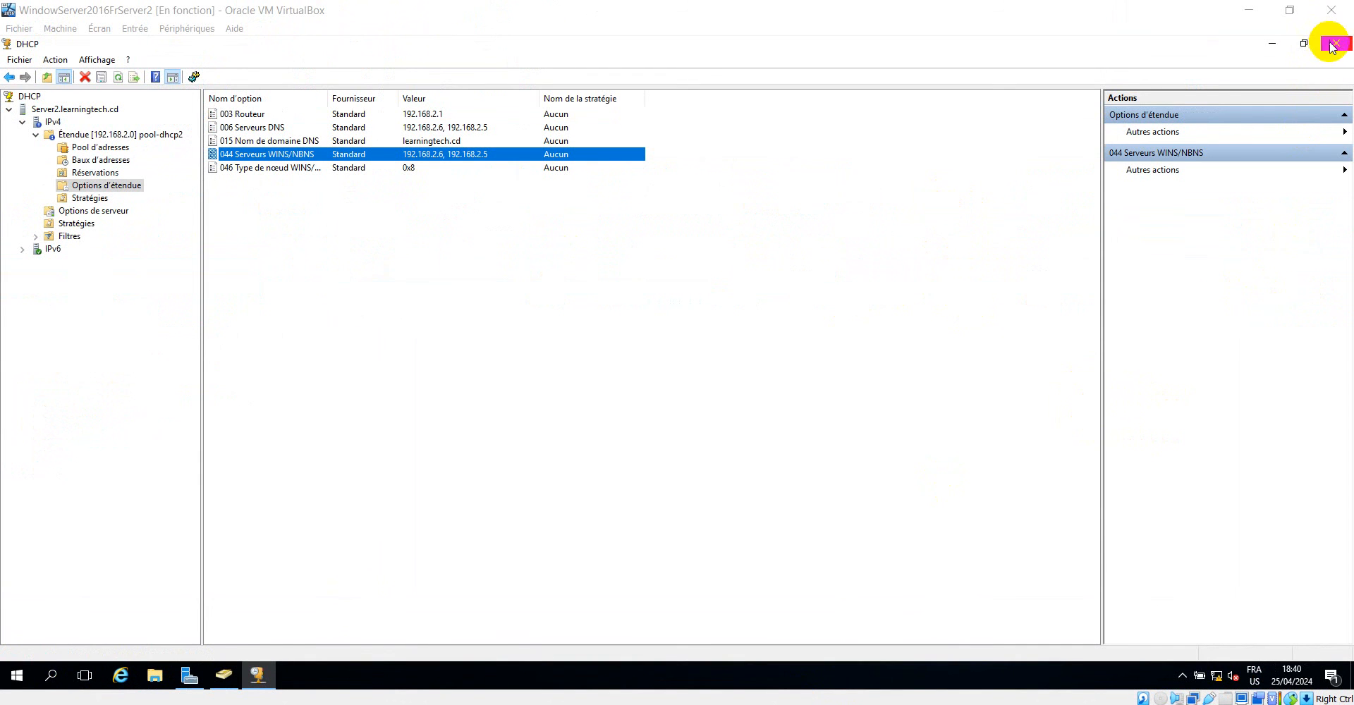
# Minimize the DHCP console and bring up the learningtech.cd Users container in Active Directory Users and Computers.
pyautogui.click(1272, 43)
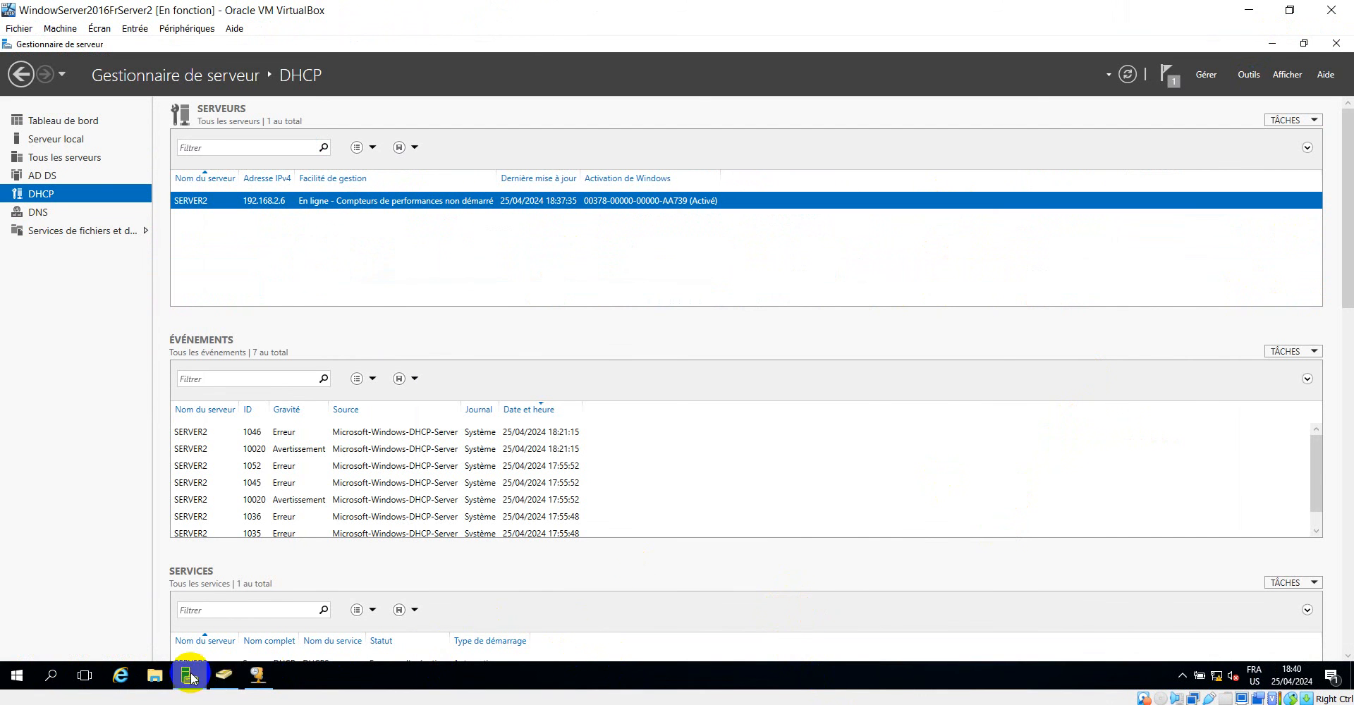
pyautogui.click(226, 675)
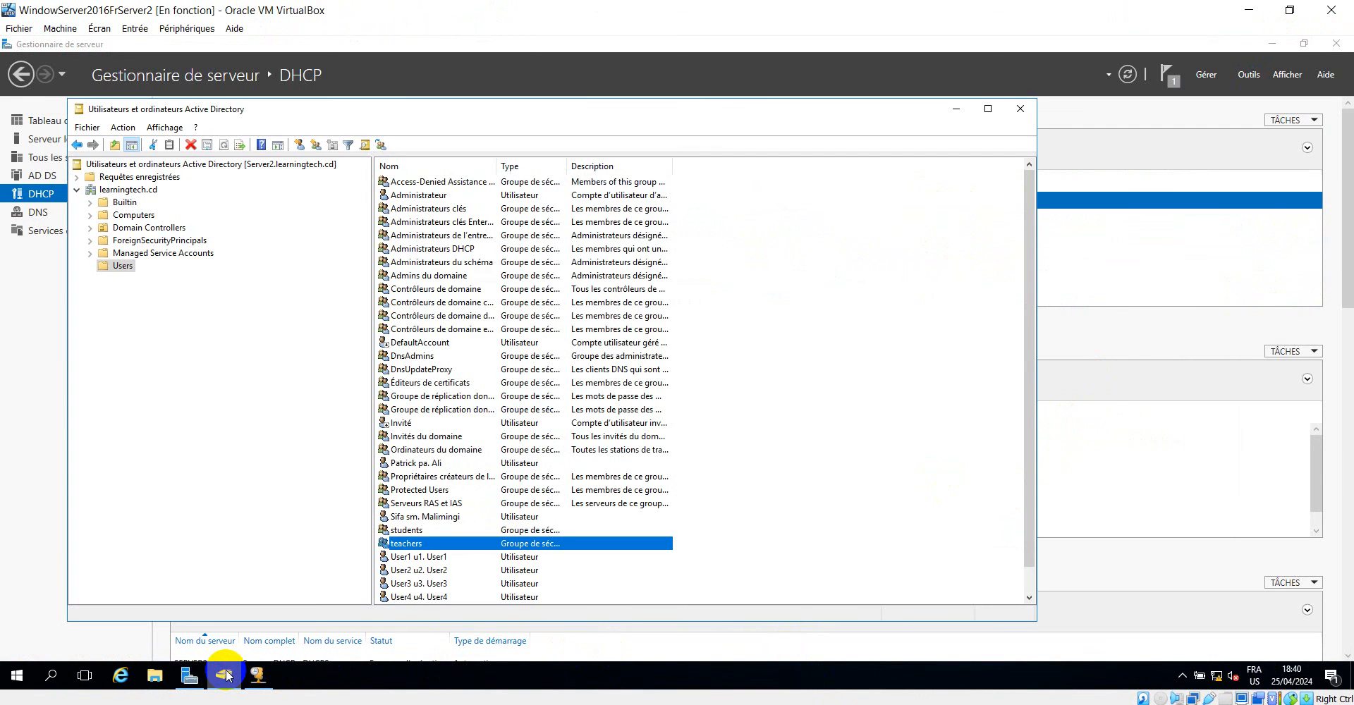
pyautogui.click(226, 676)
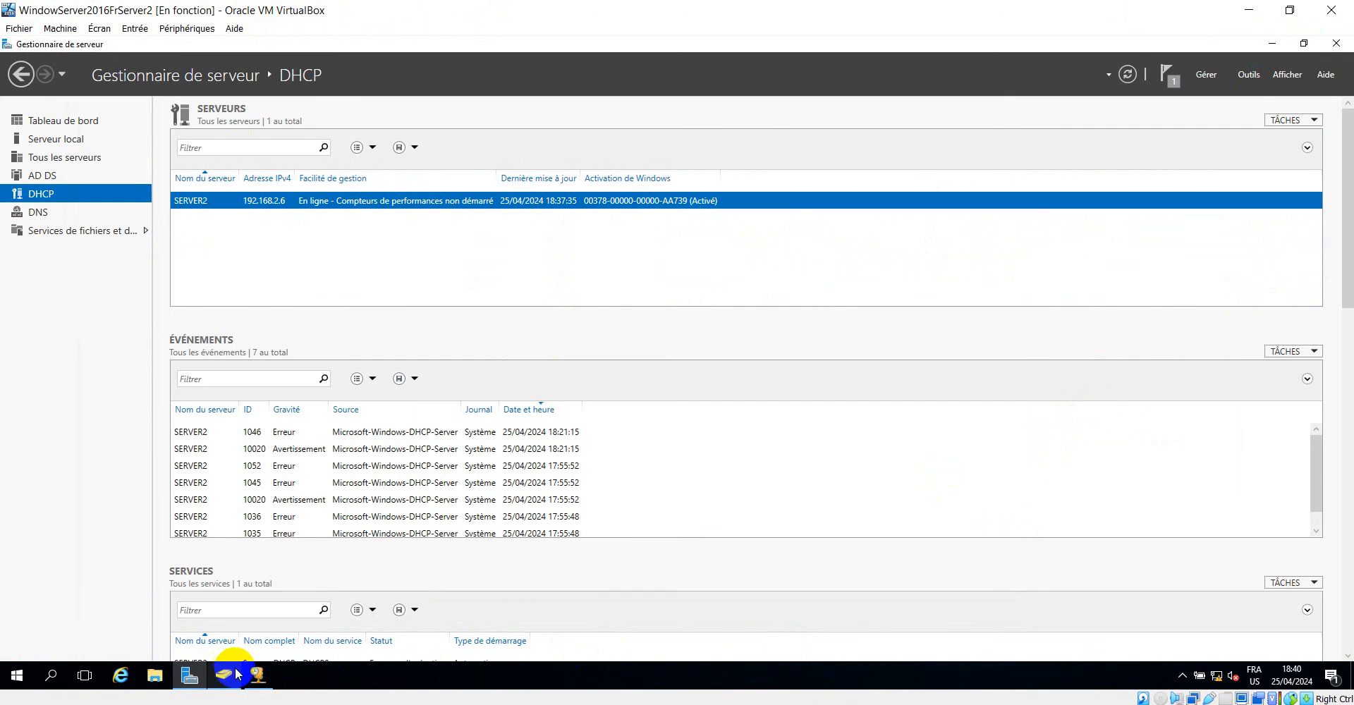
pyautogui.click(223, 677)
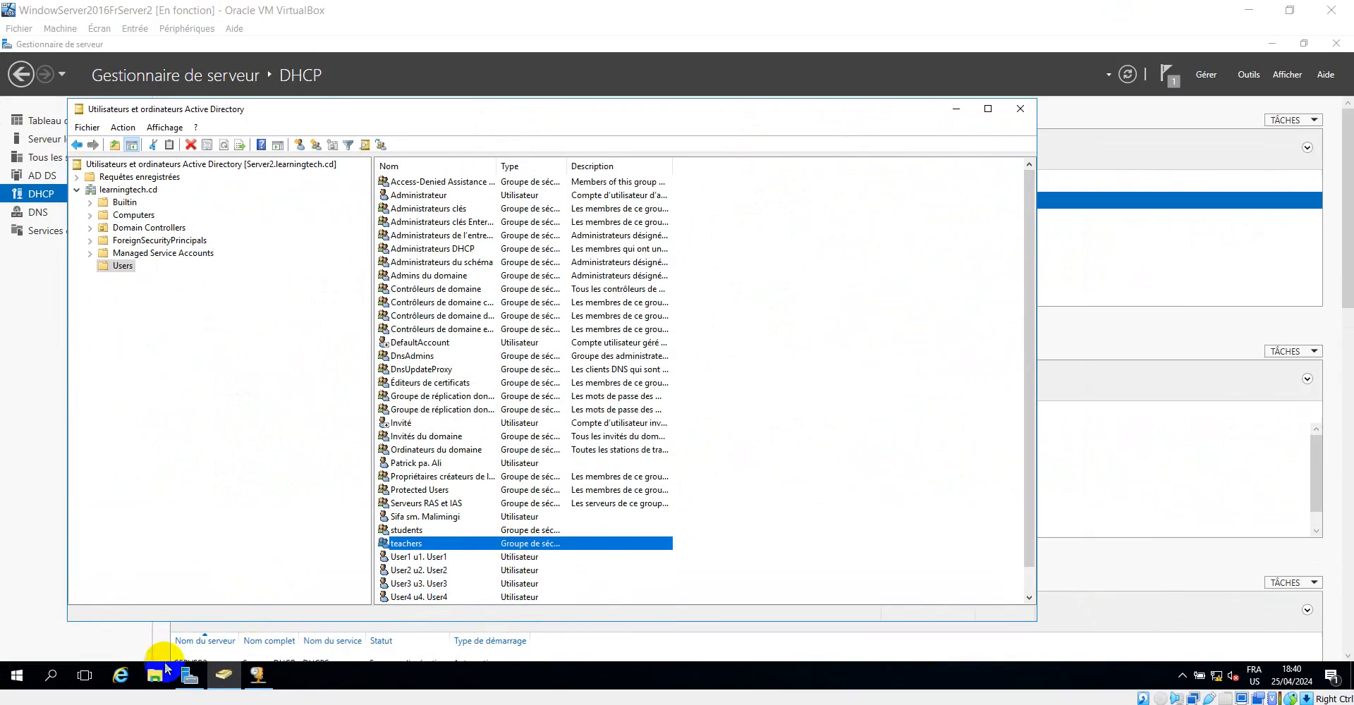
# Check the contents of drive D: in File Explorer, close it and minimize Active Directory Users and Computers.
pyautogui.click(126, 645)
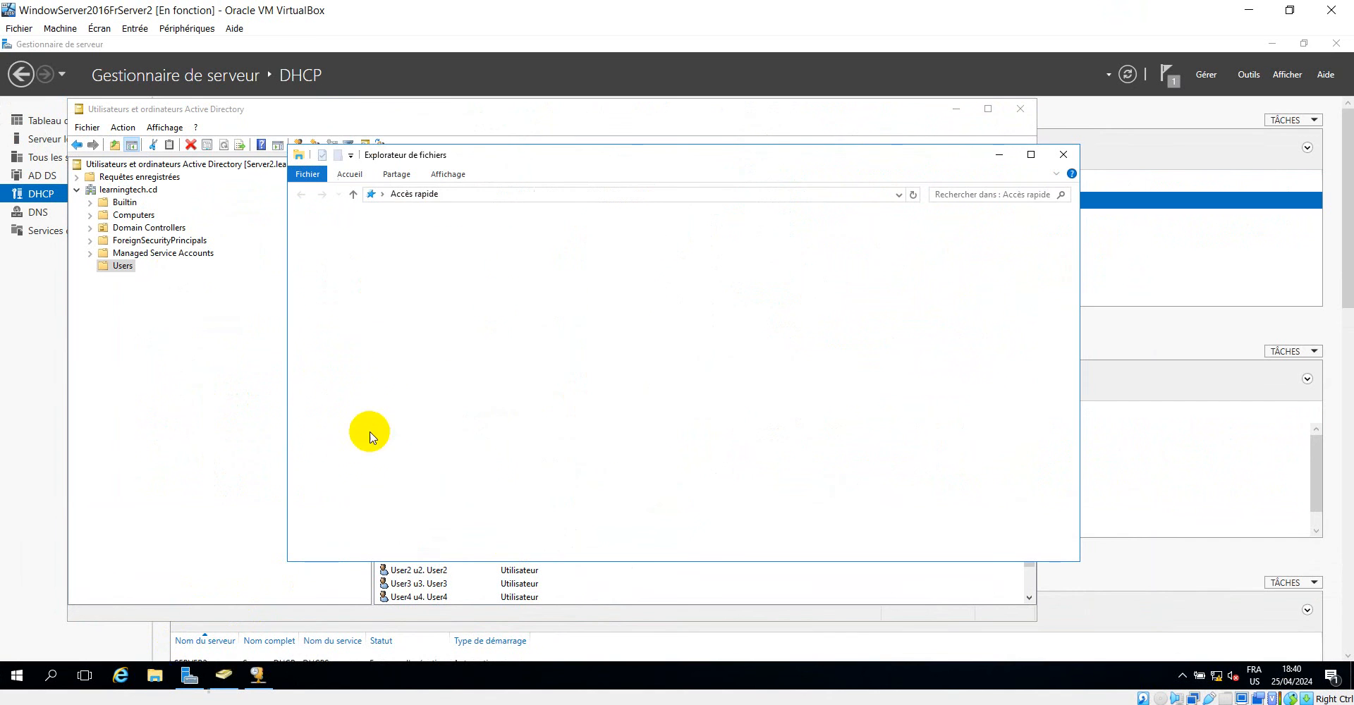
pyautogui.click(360, 454)
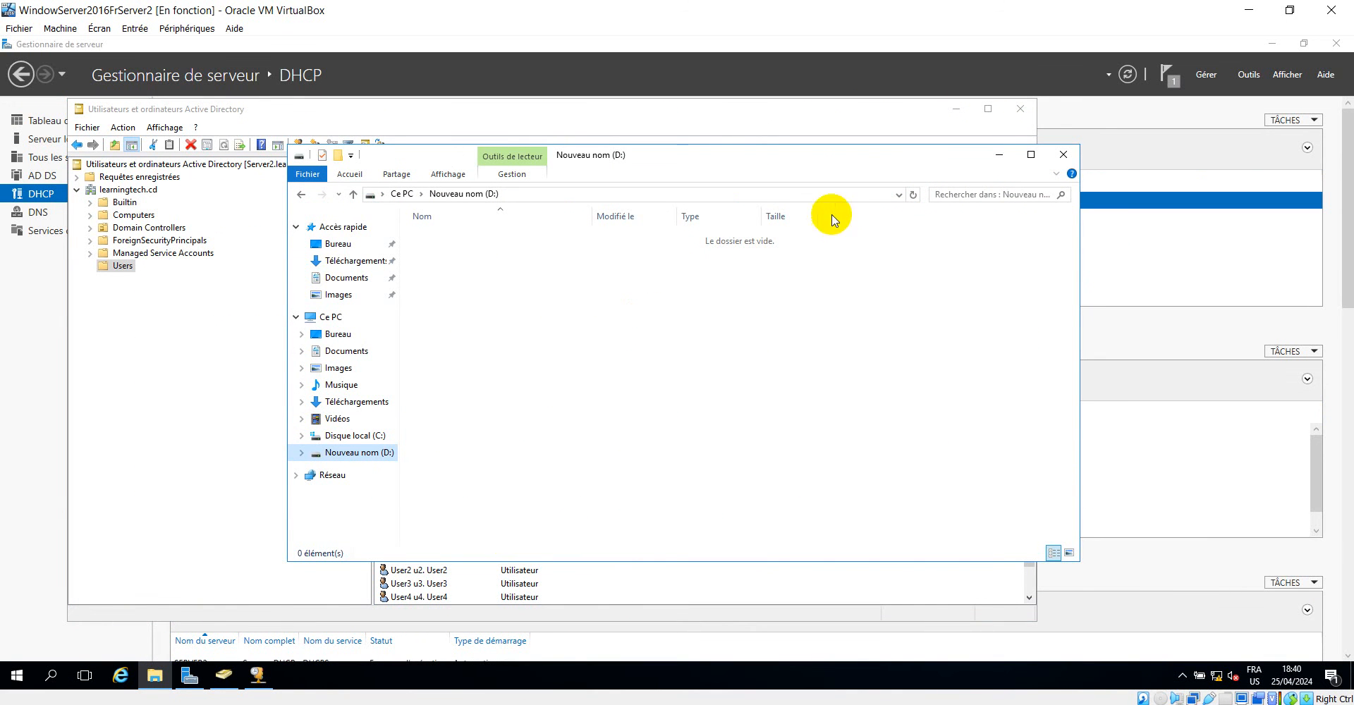
pyautogui.click(1062, 156)
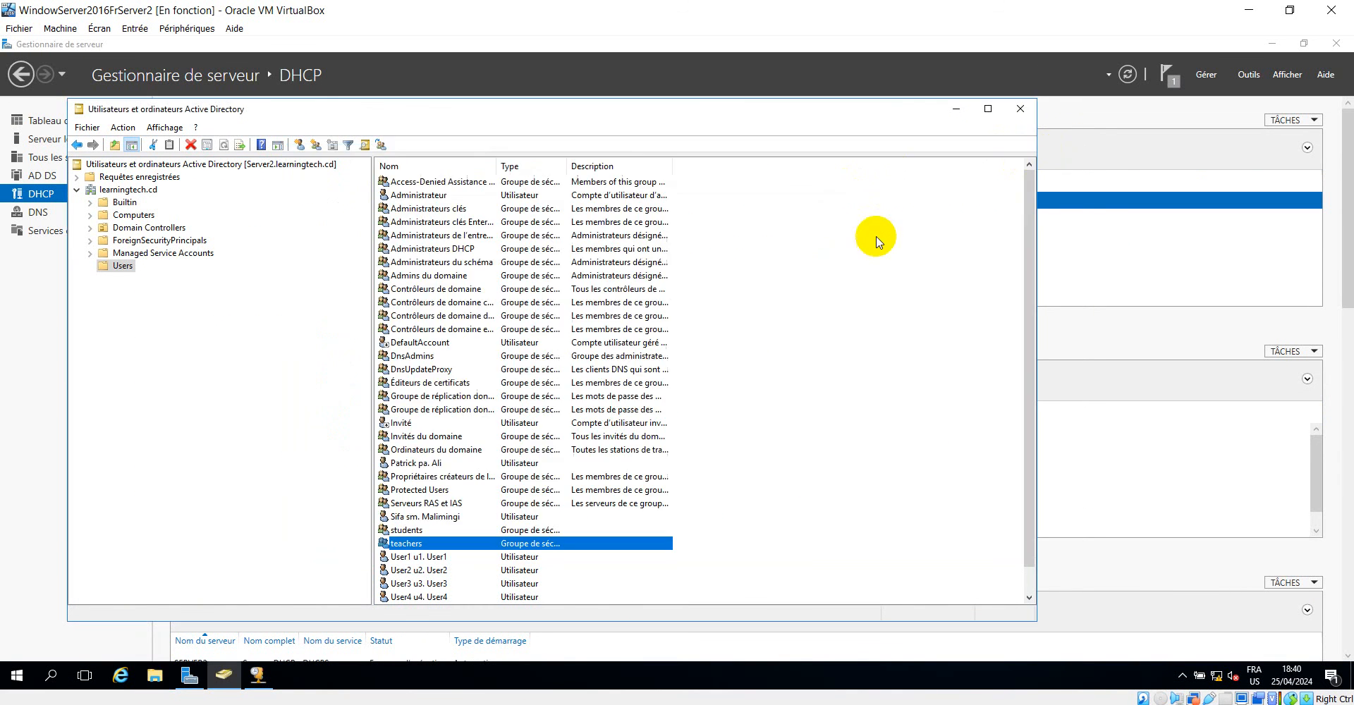
pyautogui.click(956, 112)
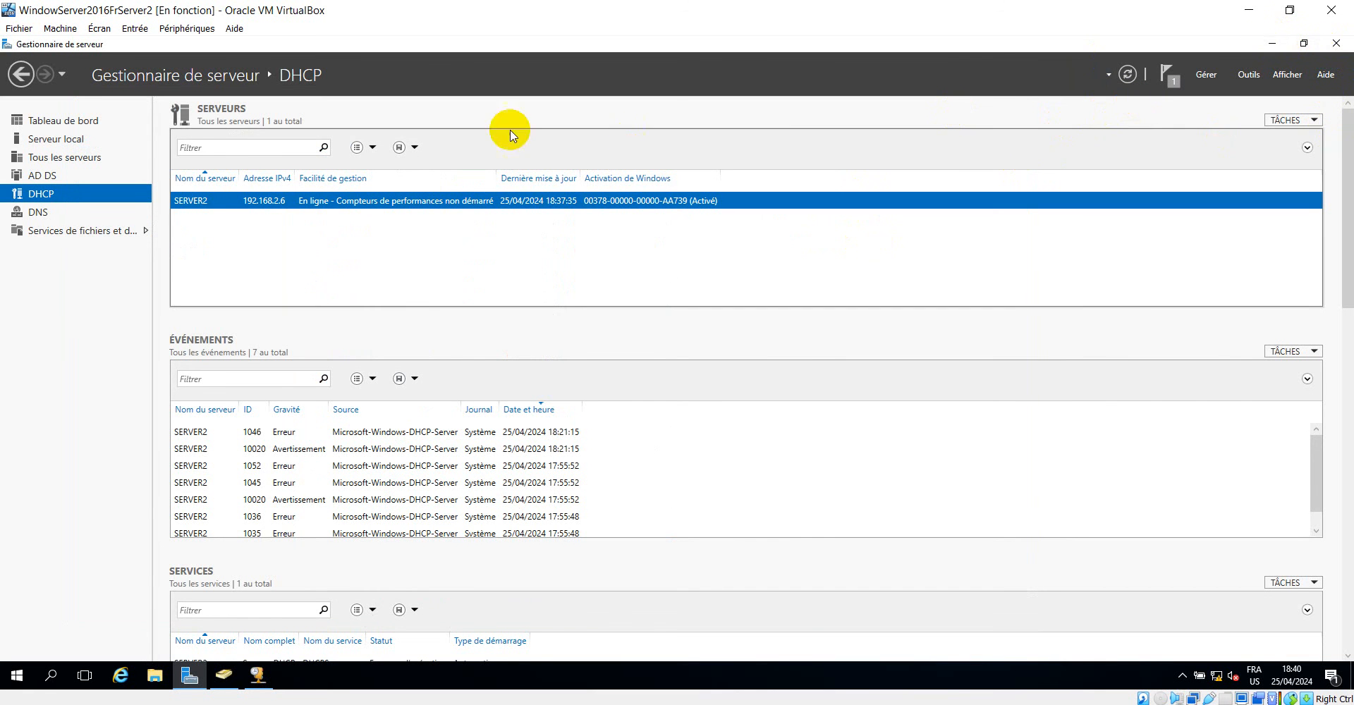
# Show Server2's dashboard and review its shared resources under File and Storage Services in Server Manager.
pyautogui.click(61, 123)
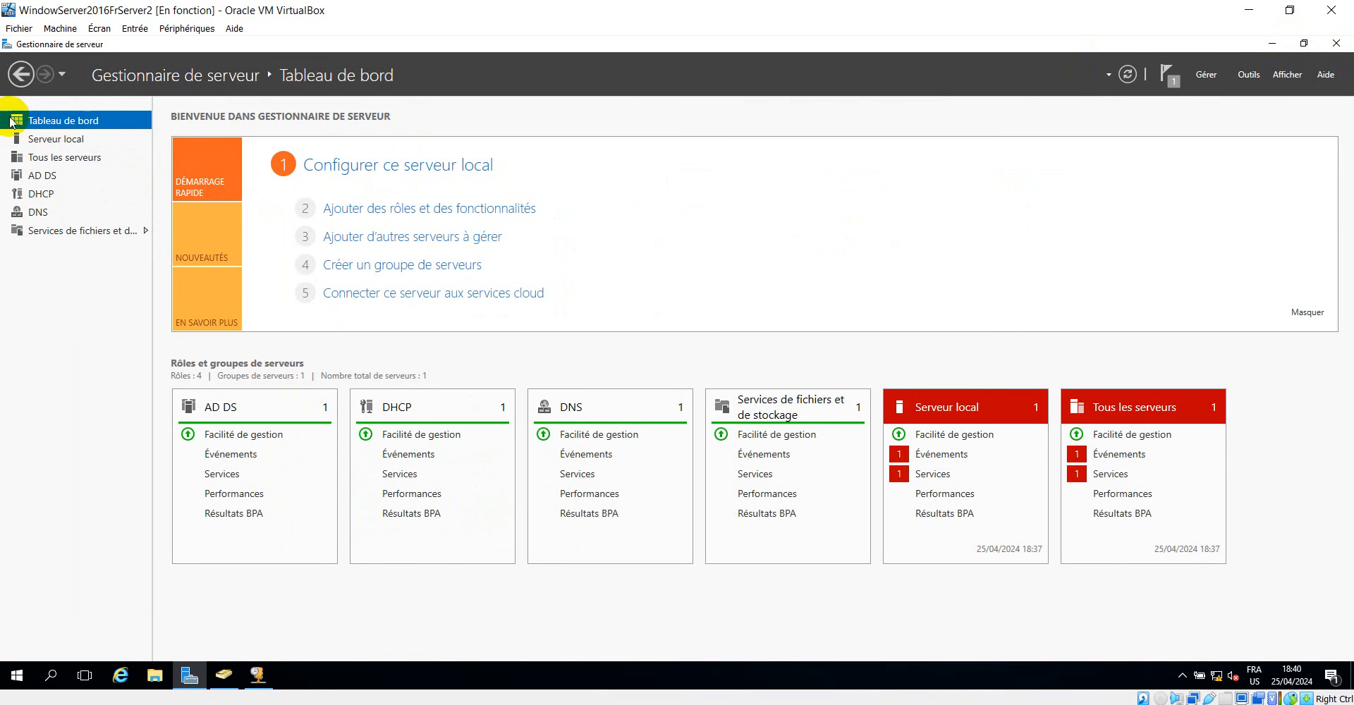
pyautogui.click(66, 238)
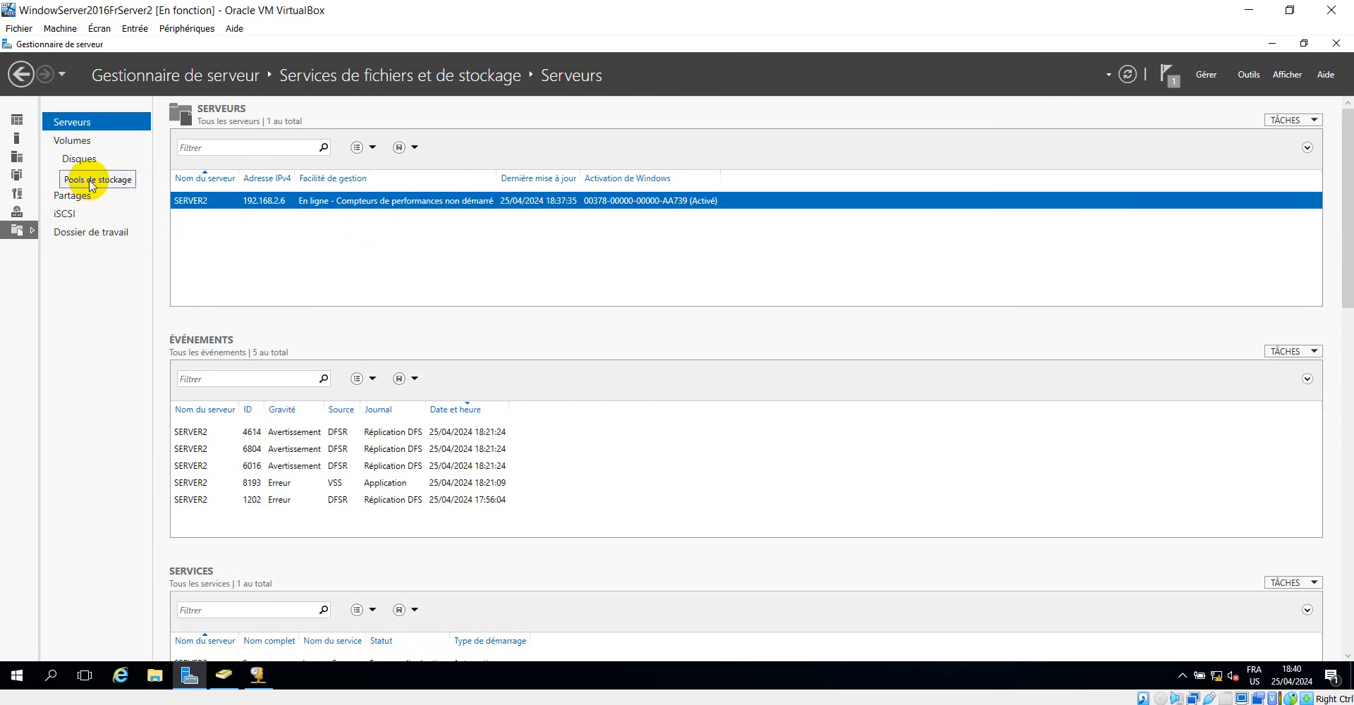
pyautogui.click(82, 199)
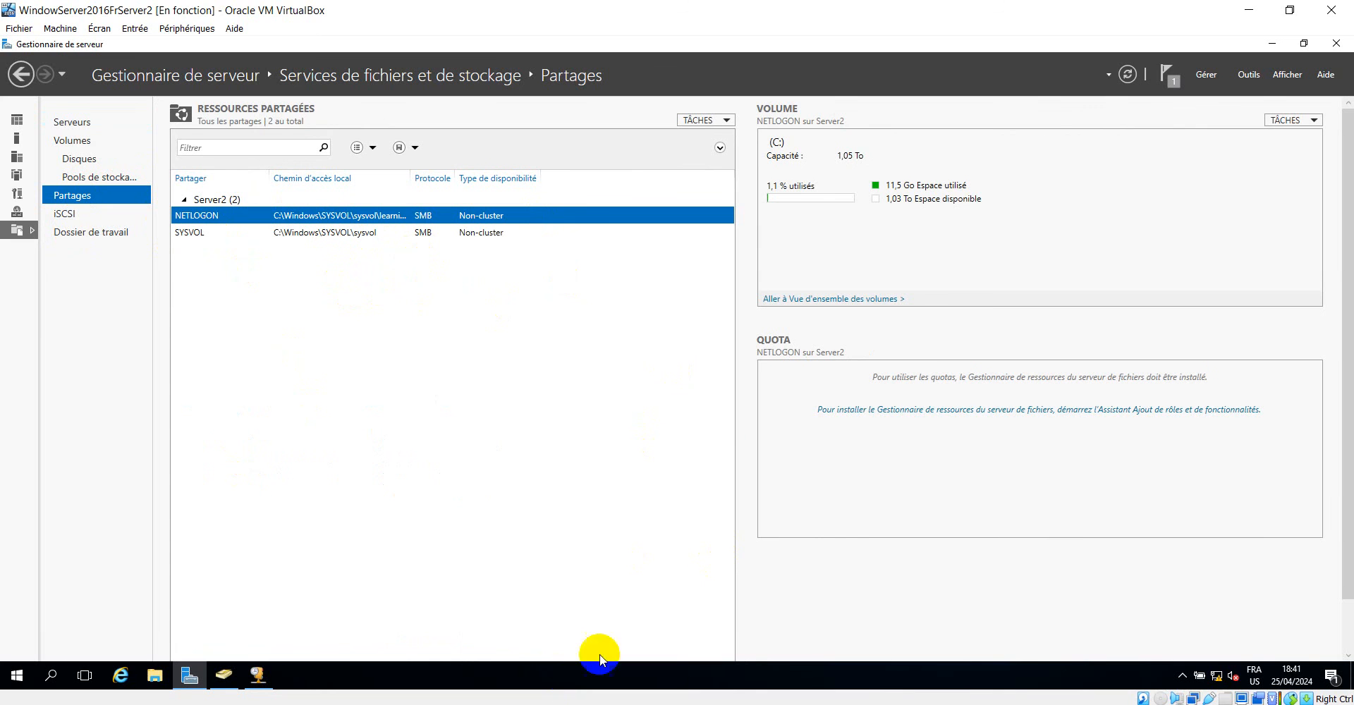
# Switch to the Server1 virtual machine to view its DHCP scope options, and return to Server2.
pyautogui.click(681, 678)
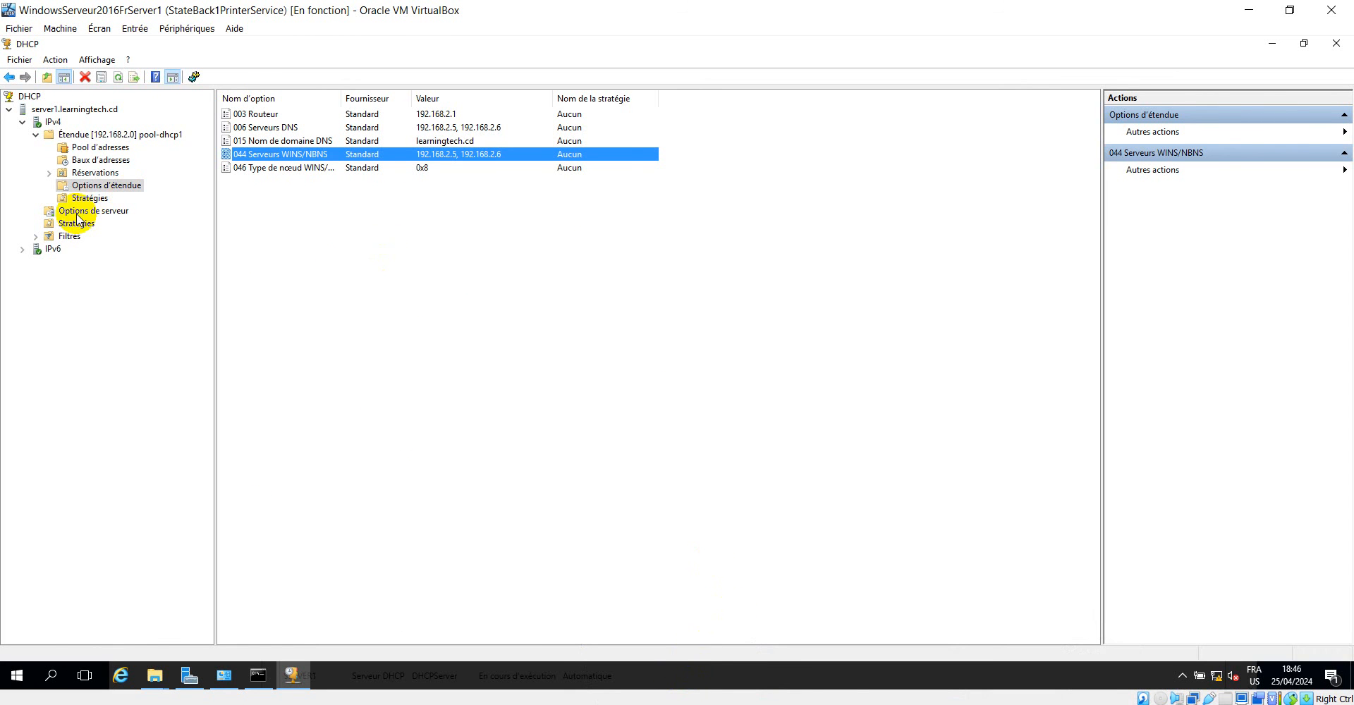
pyautogui.moveTo(862, 702)
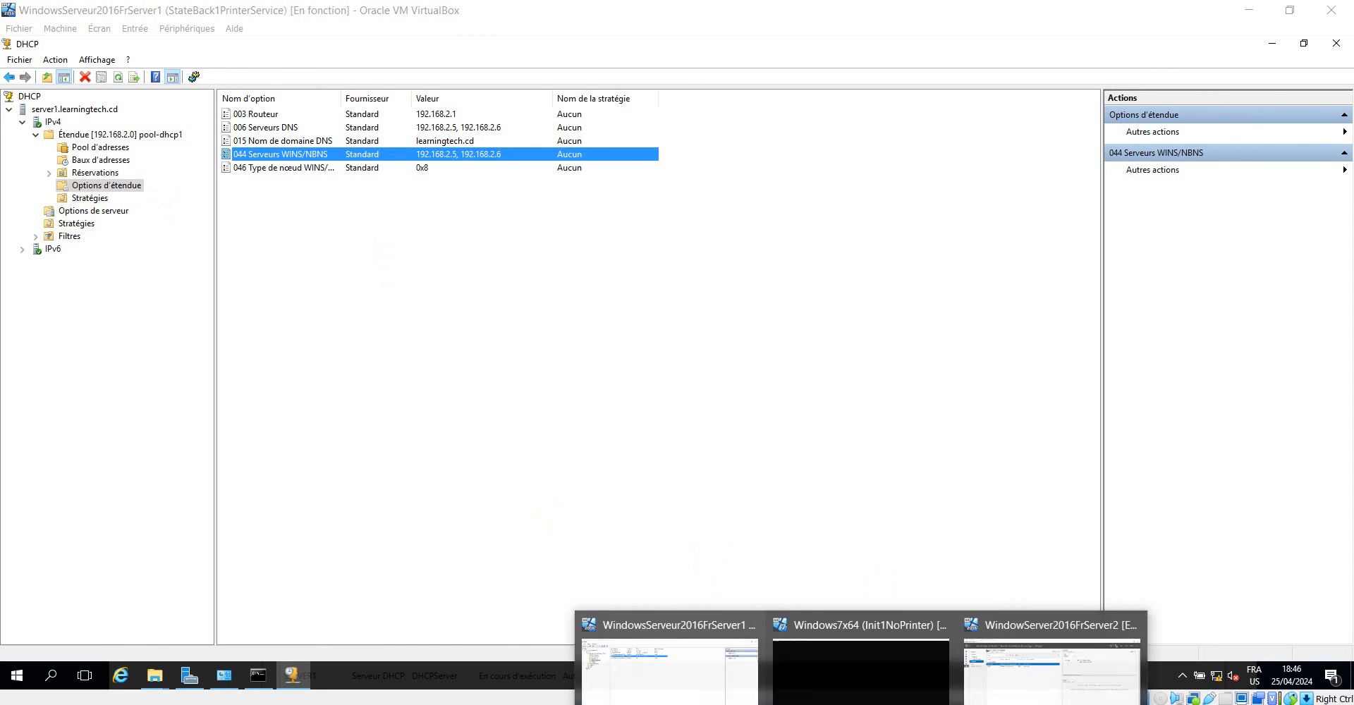
pyautogui.click(1058, 670)
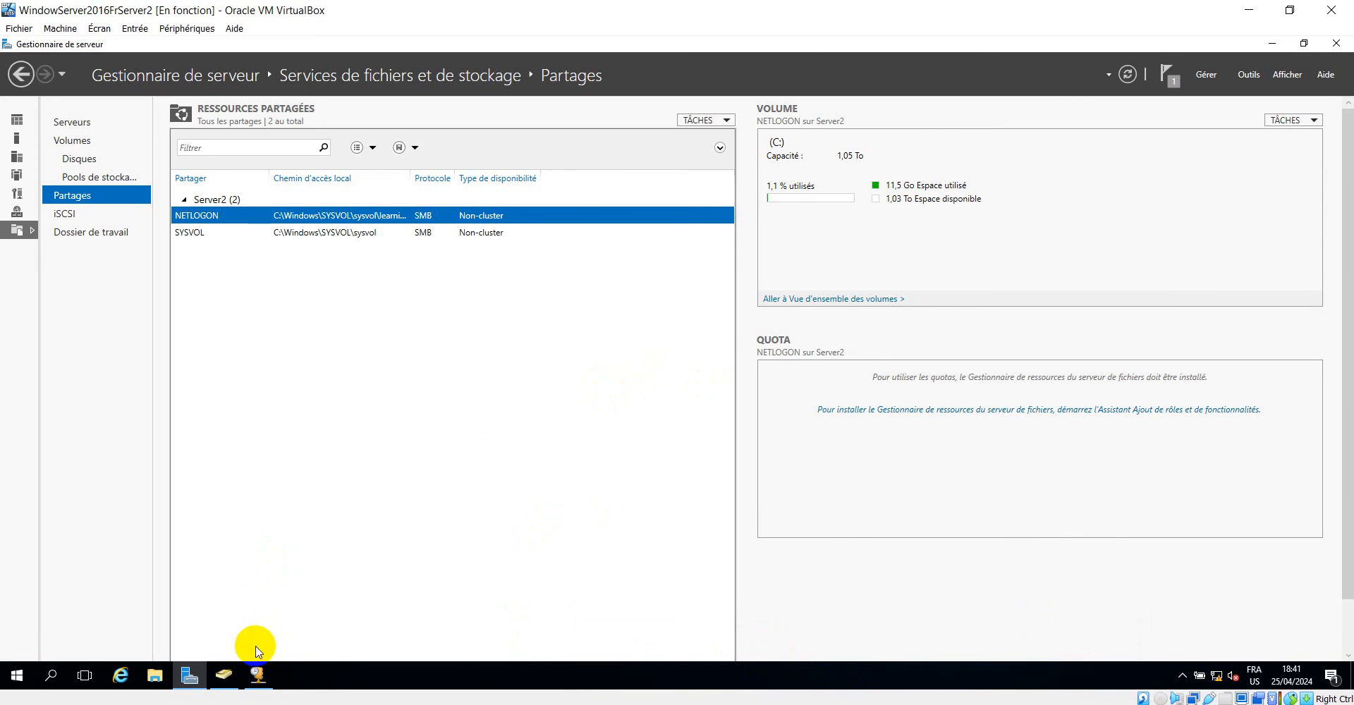
# In Active Directory Users and Computers, open the profile settings of the user listed just above the students group.
pyautogui.click(222, 679)
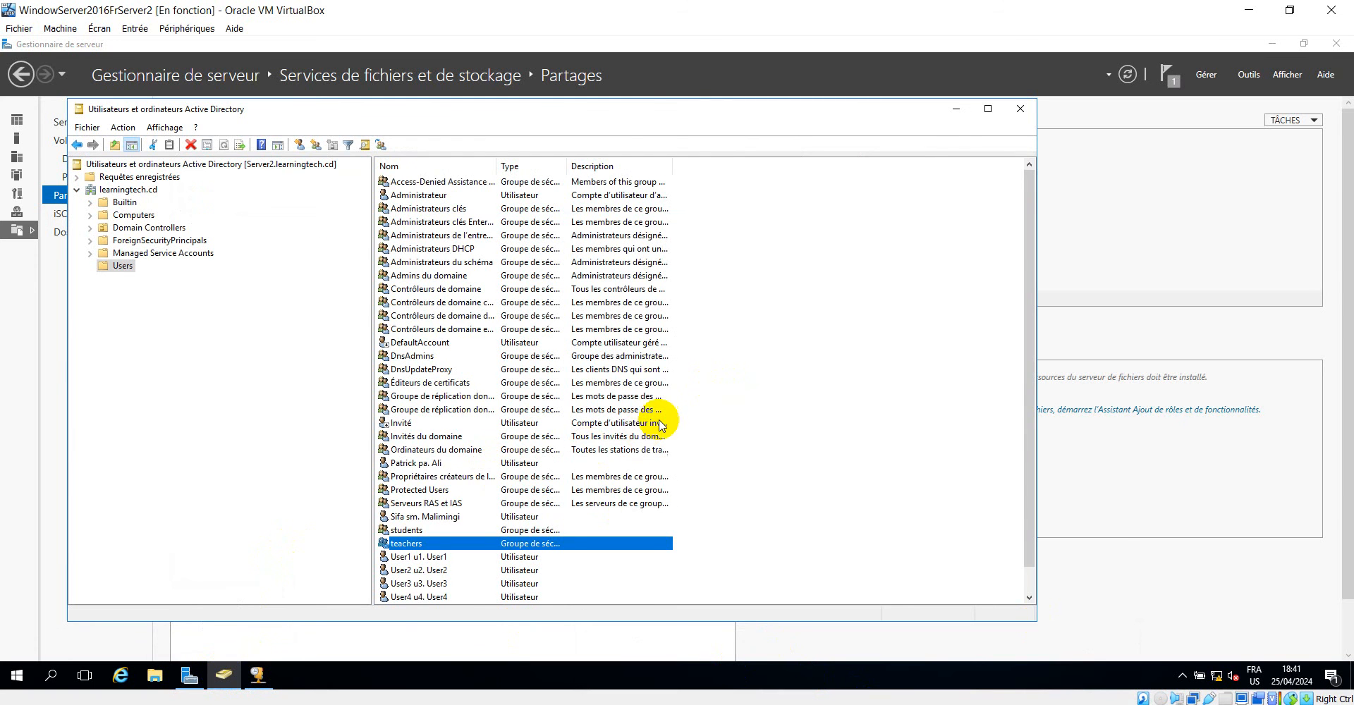
pyautogui.scroll(-1, 729, 413)
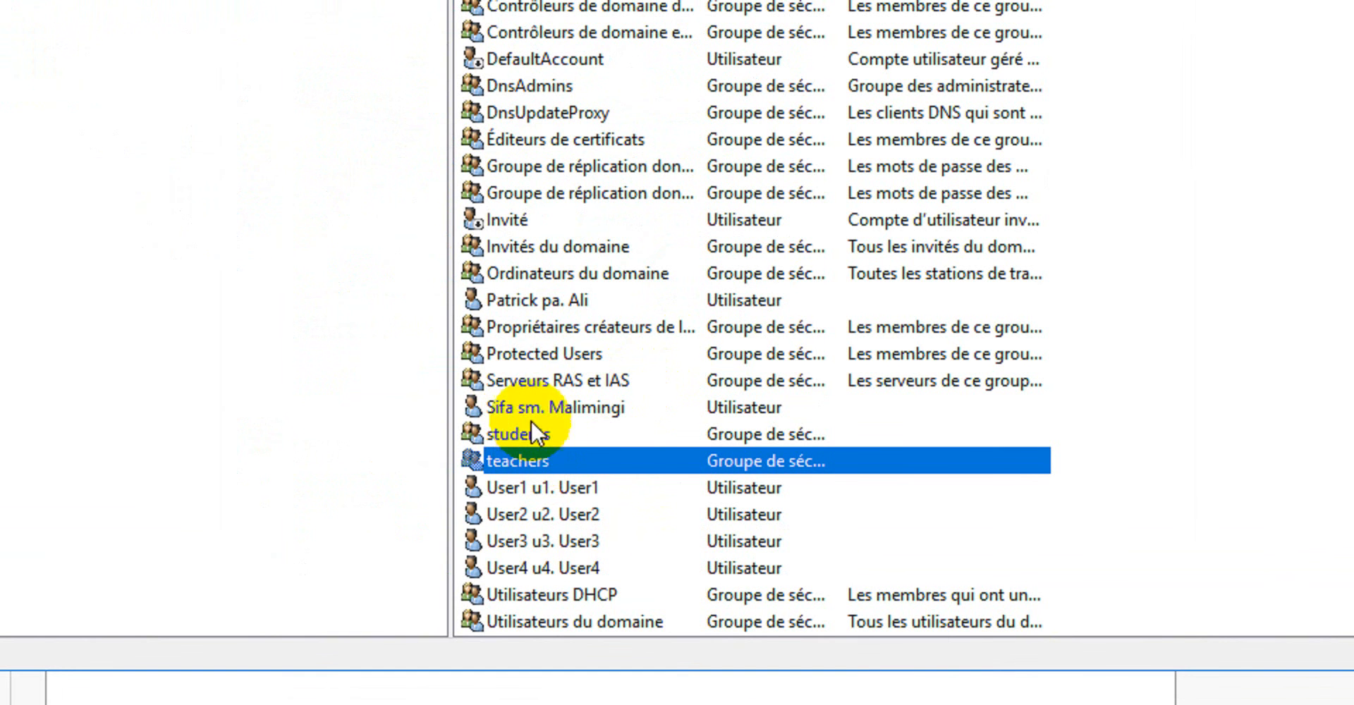
pyautogui.click(508, 409)
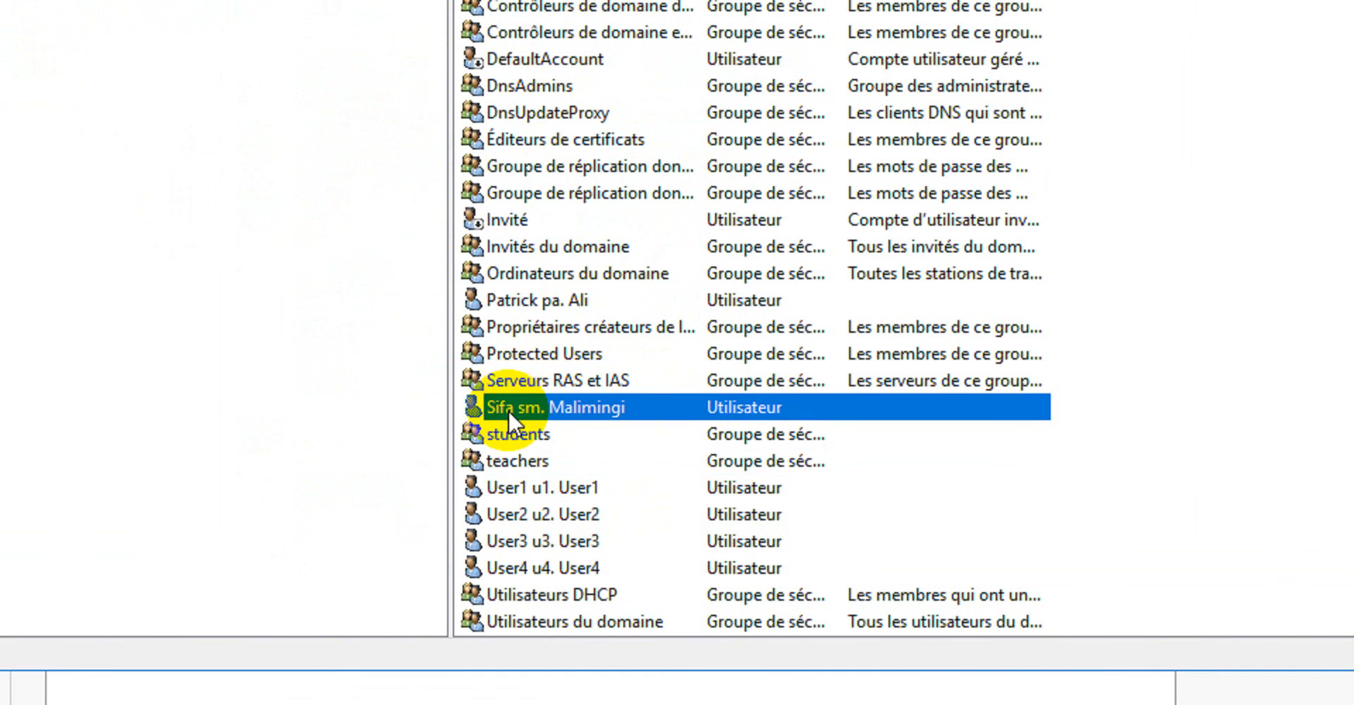
pyautogui.rightClick(508, 409)
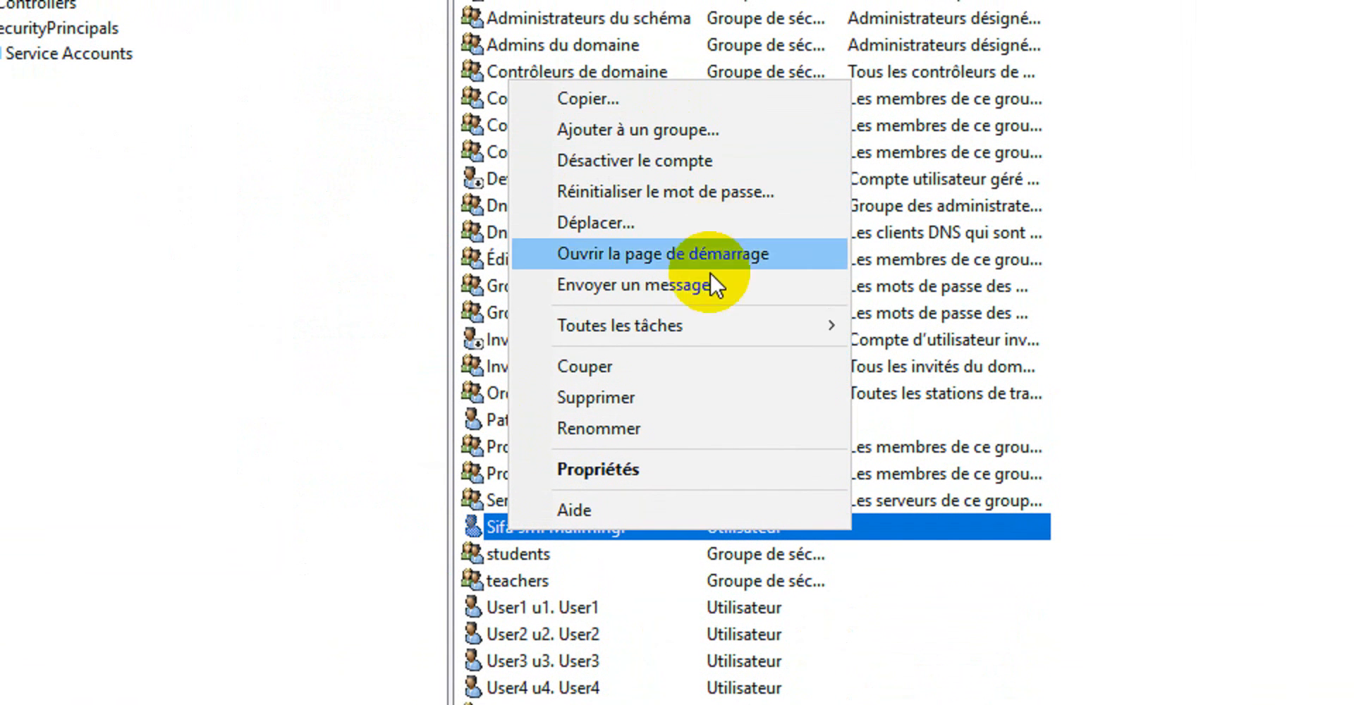
pyautogui.click(667, 456)
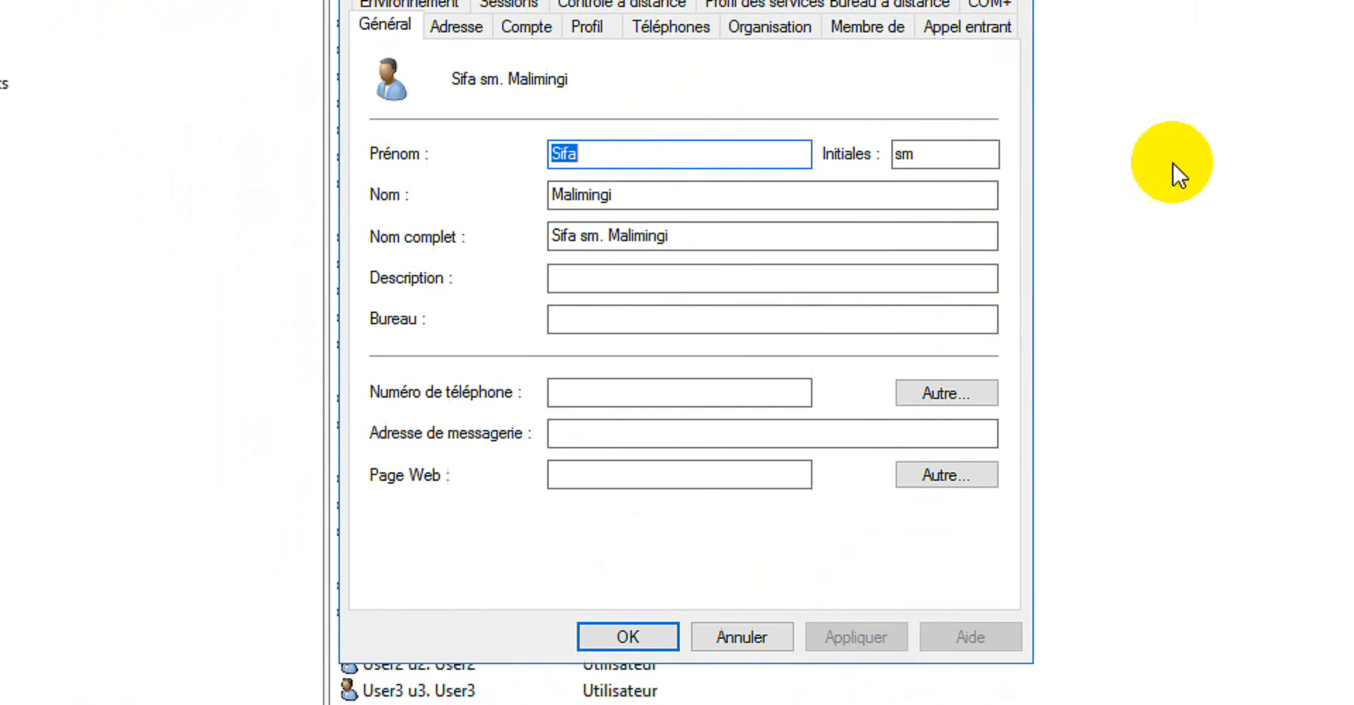
pyautogui.click(564, 173)
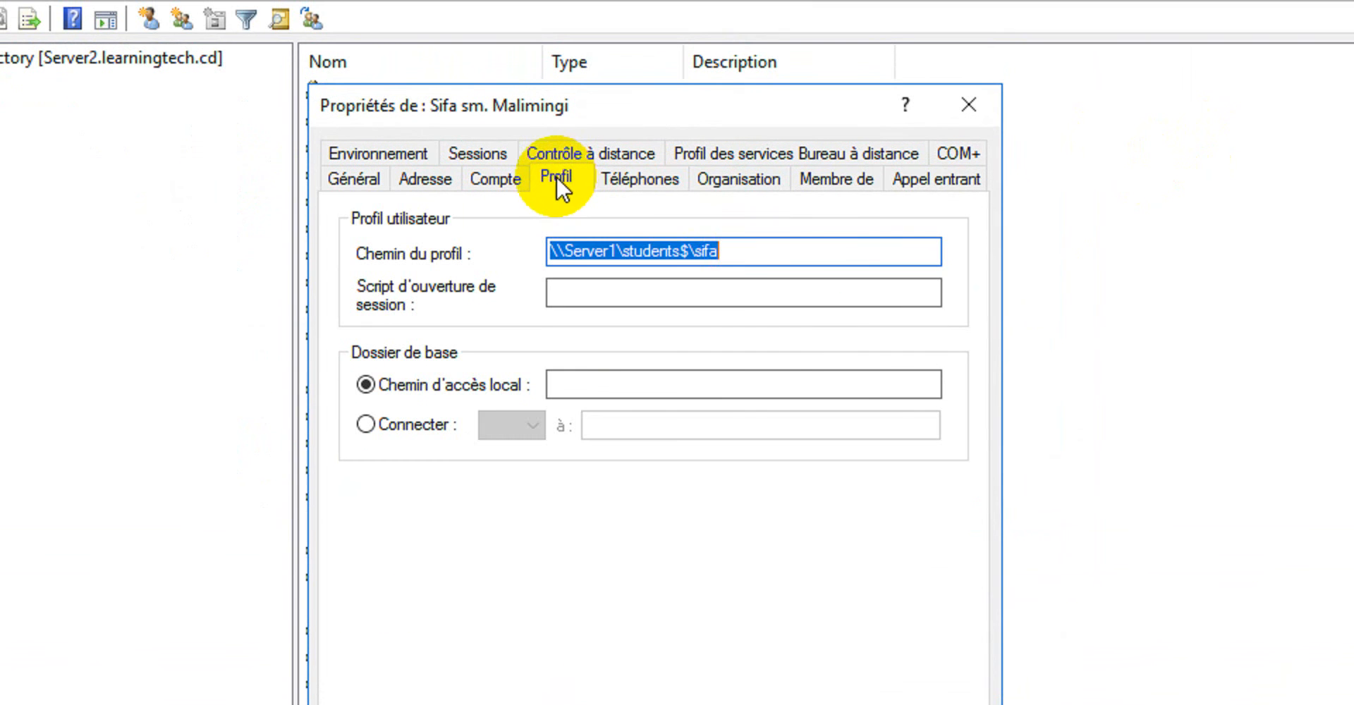
# Examine the user's profile path, checking the server part and the students$ share name.
pyautogui.click(741, 244)
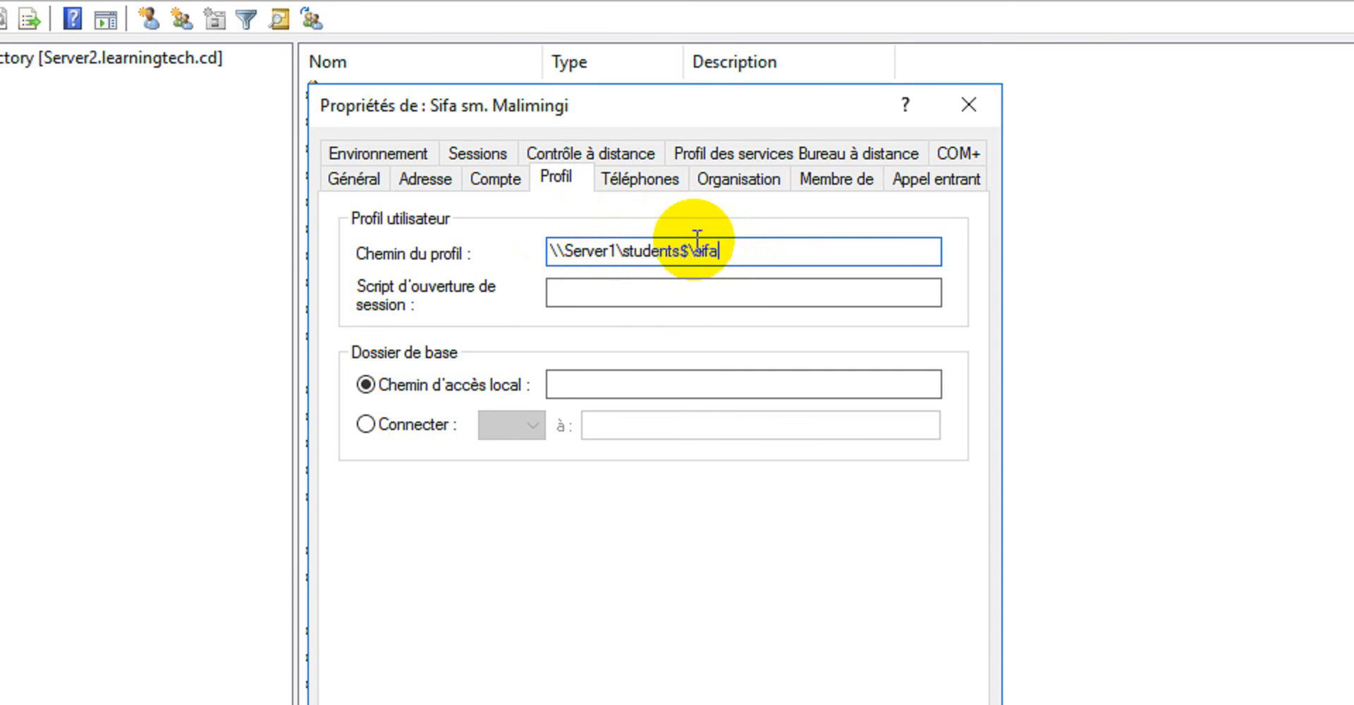
pyautogui.moveTo(726, 251); pyautogui.dragTo(553, 250)
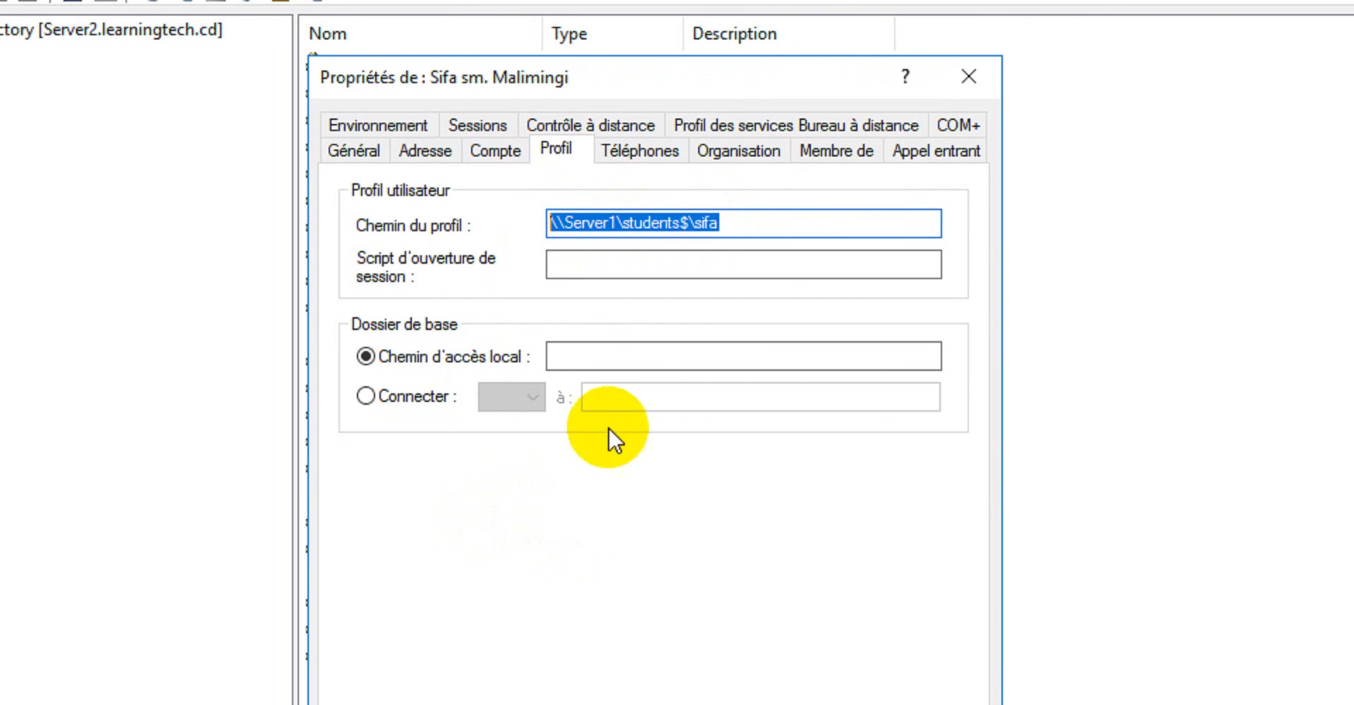
pyautogui.click(667, 225)
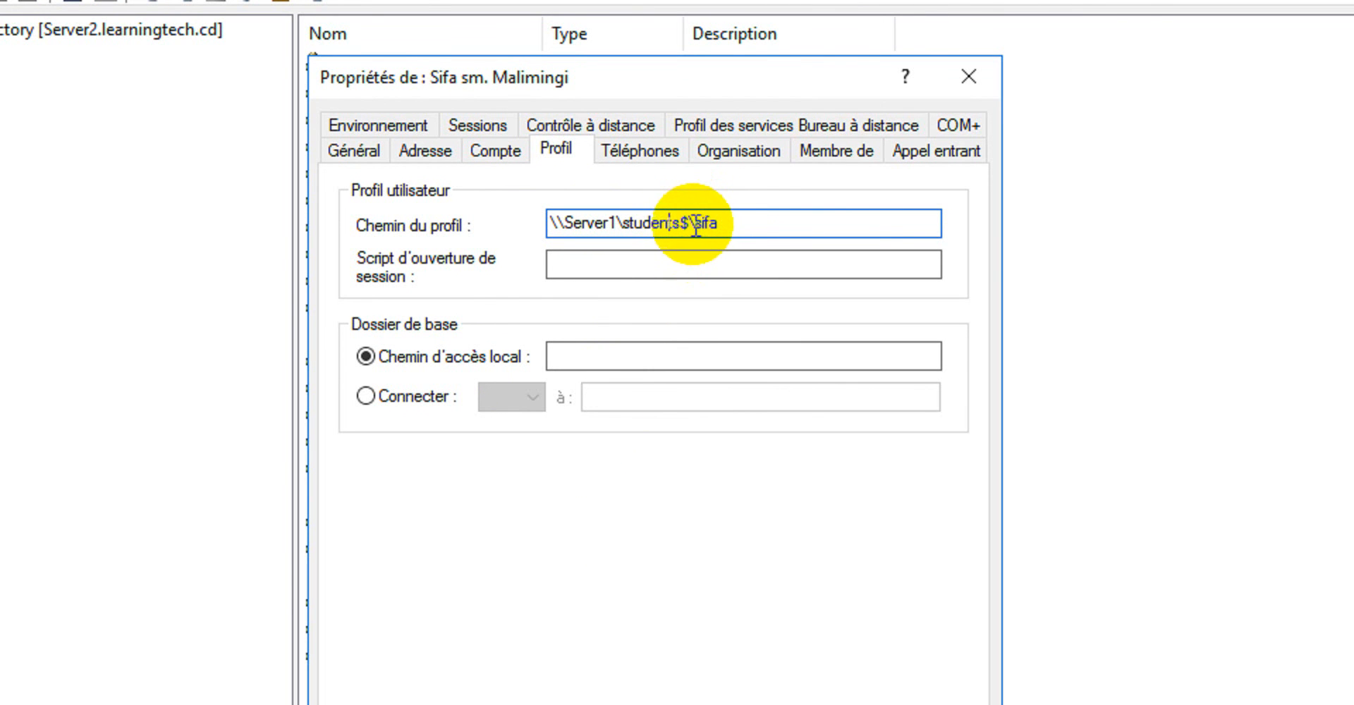
pyautogui.moveTo(691, 223); pyautogui.dragTo(632, 217)
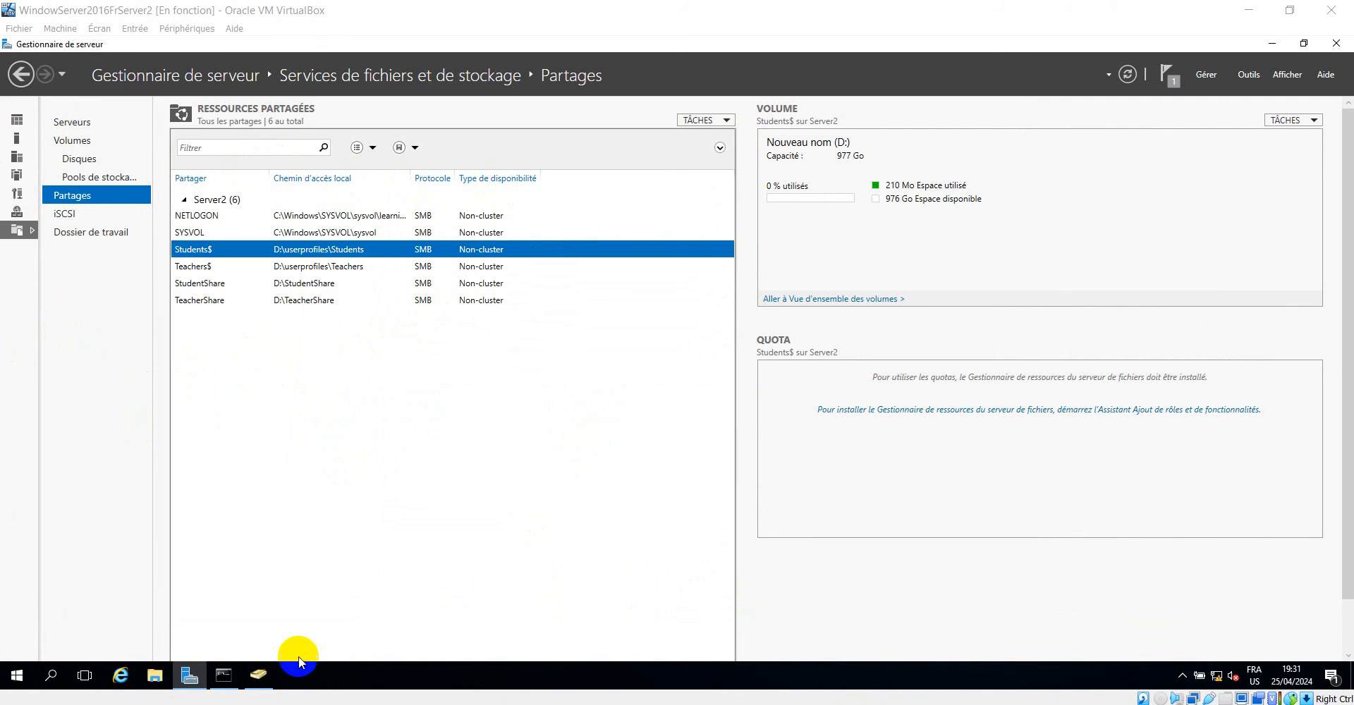
# Reopen the same user's properties in the Users container, check which server the profile path points to, and close them.
pyautogui.click(256, 677)
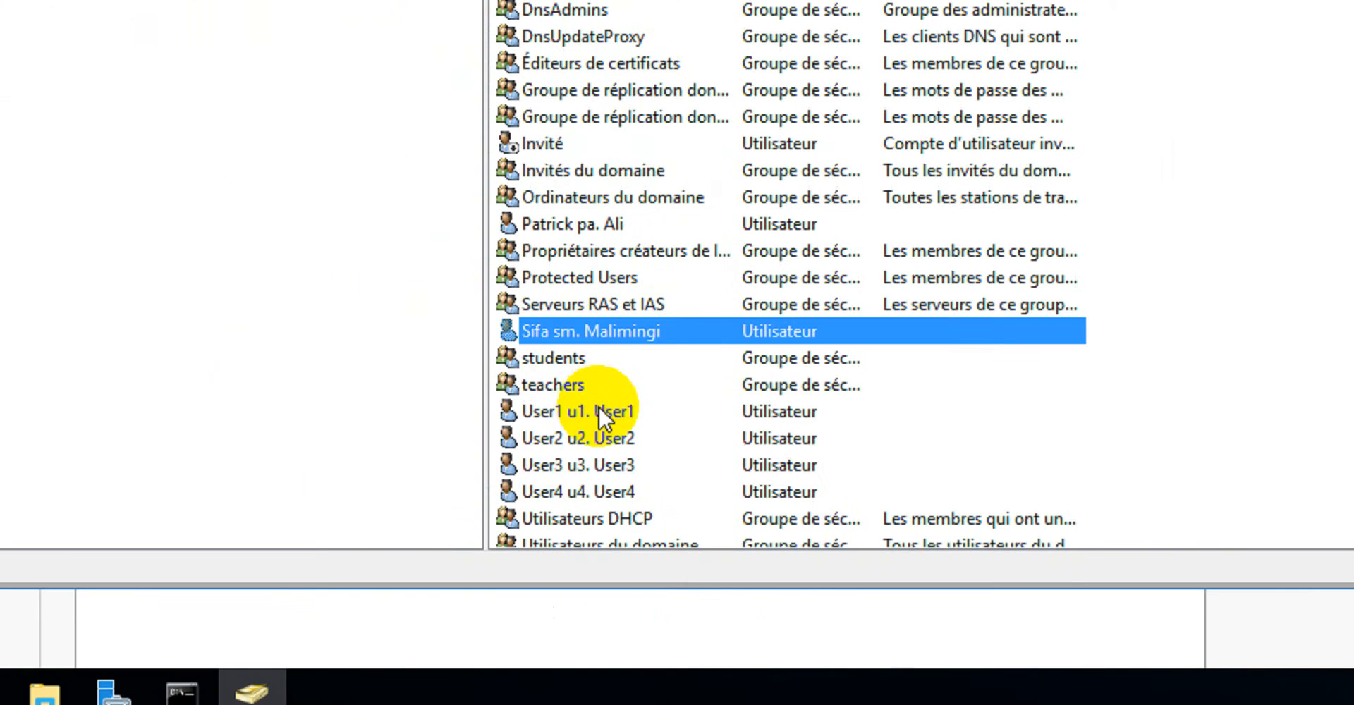
pyautogui.rightClick(592, 330)
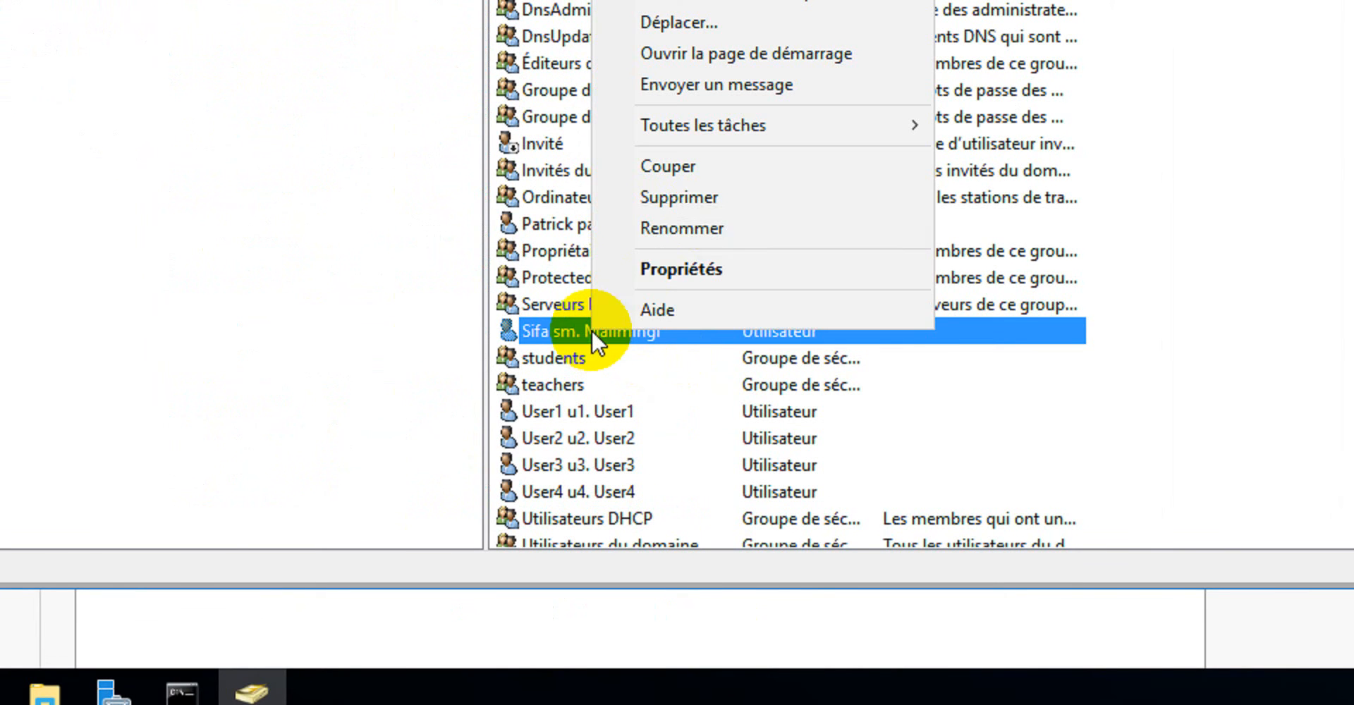
pyautogui.click(698, 268)
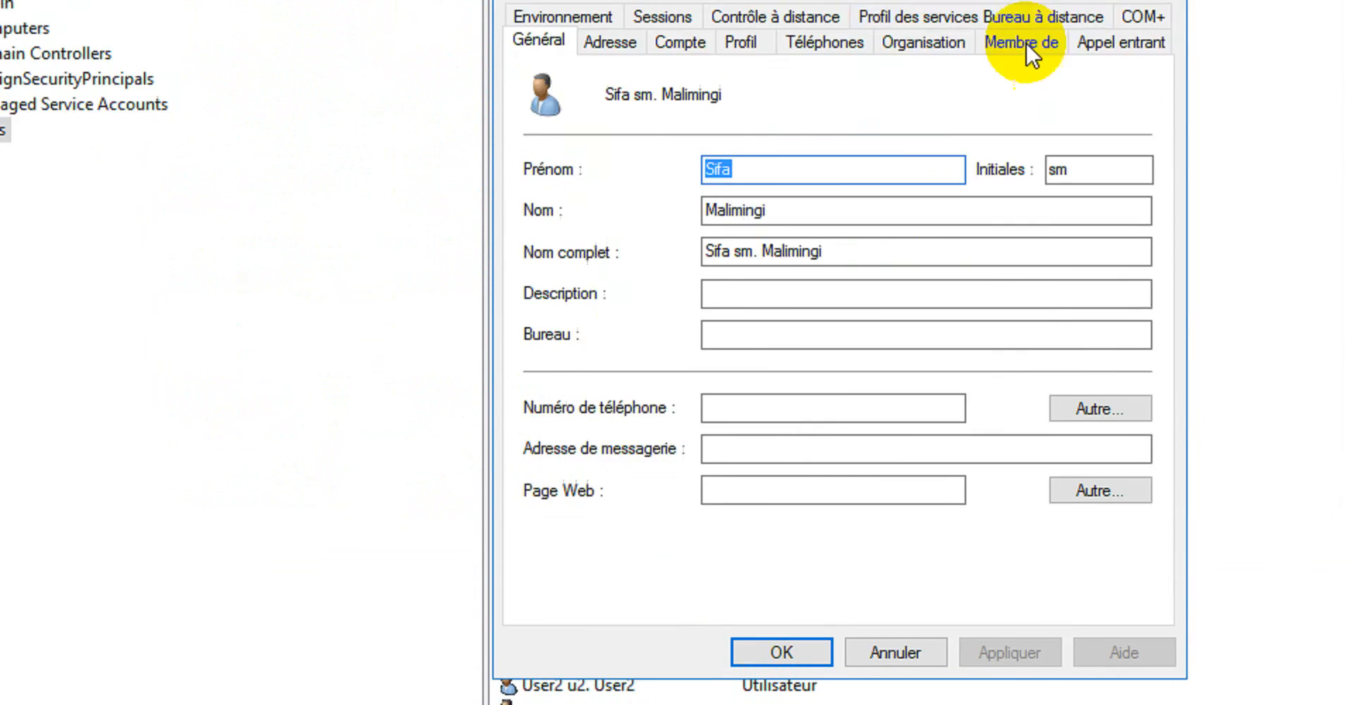
pyautogui.click(740, 193)
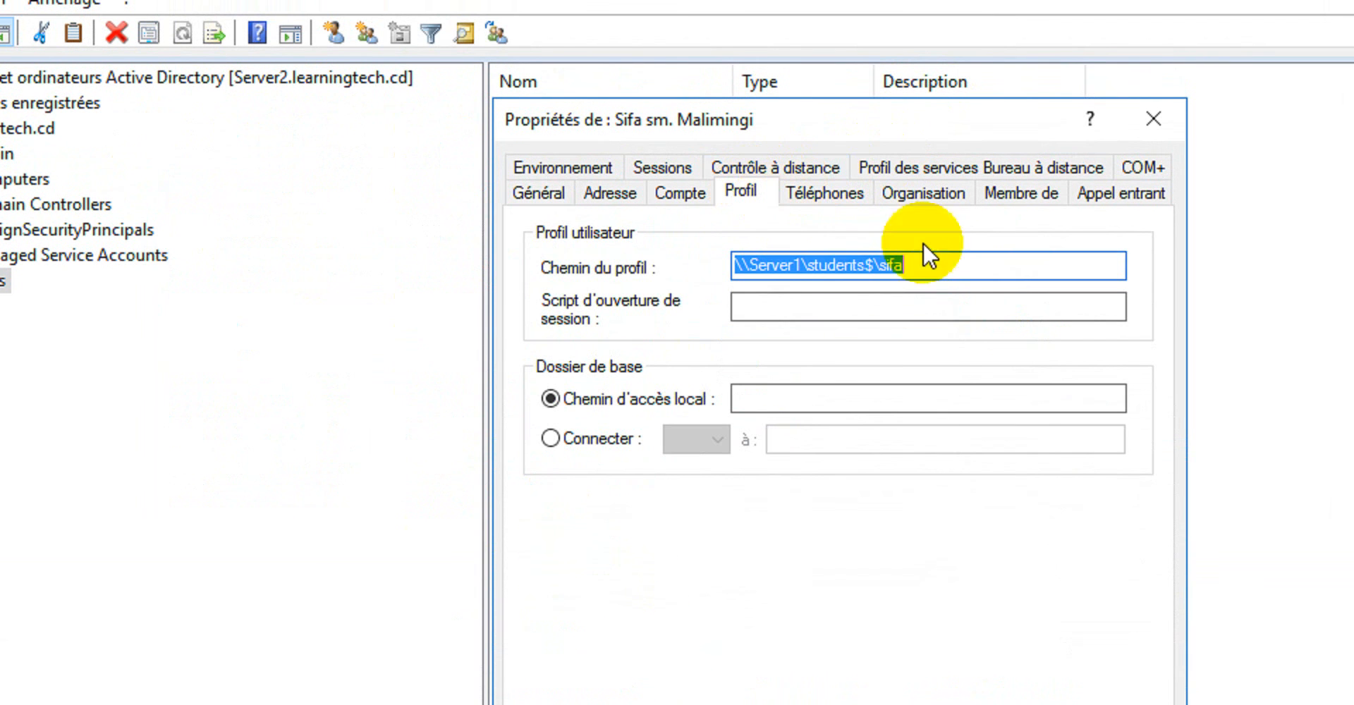
pyautogui.click(802, 266)
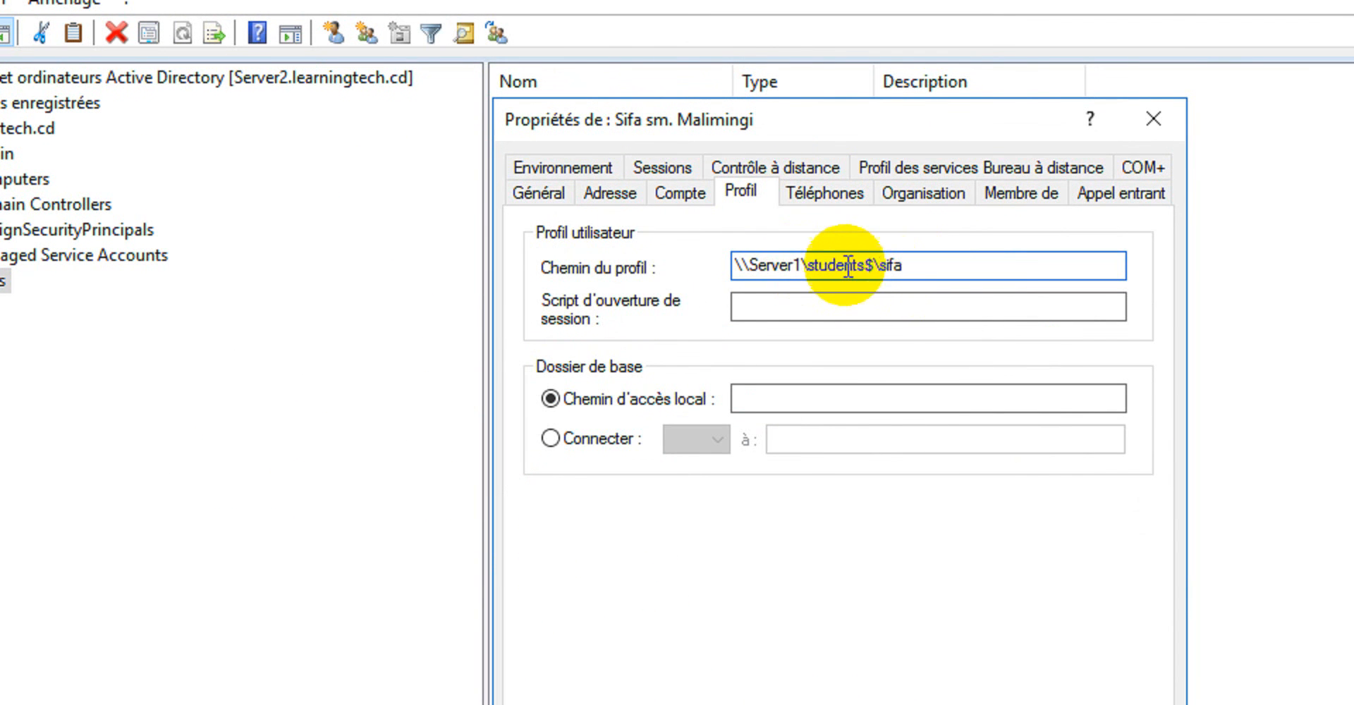
pyautogui.moveTo(804, 265); pyautogui.dragTo(732, 270)
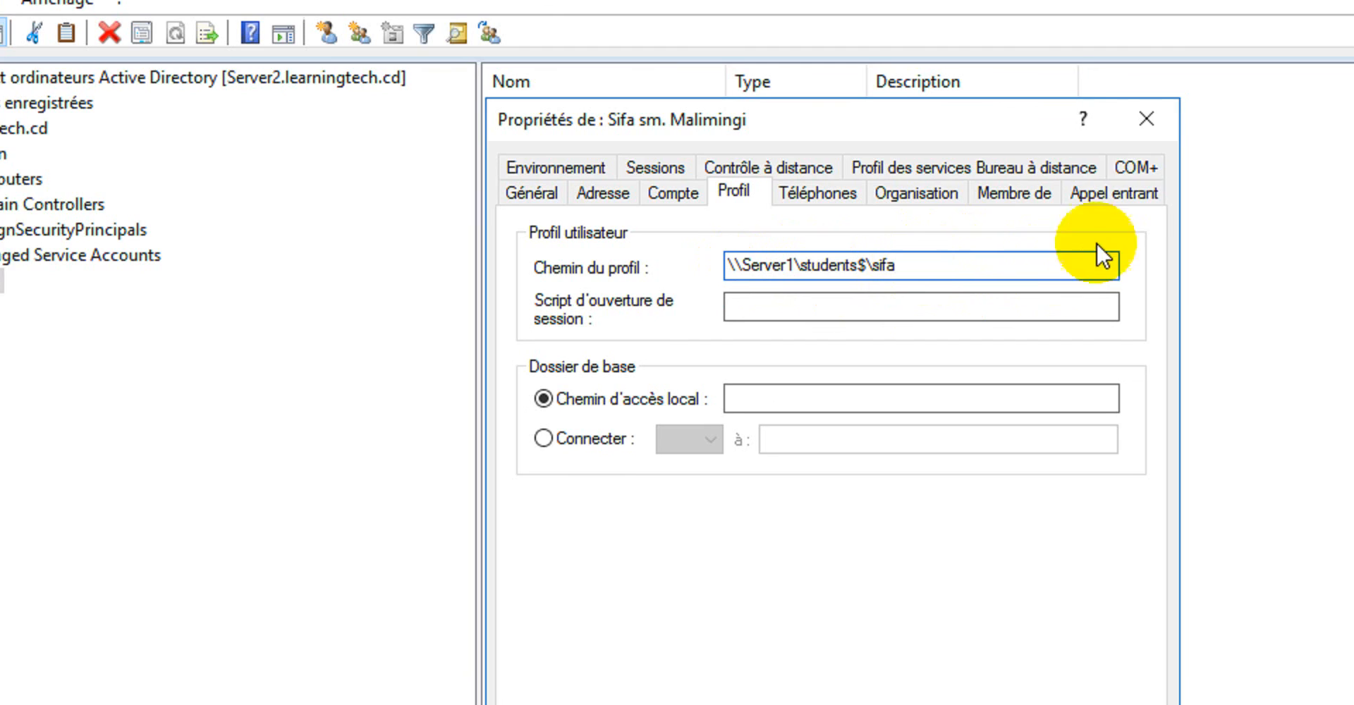
pyautogui.click(1153, 119)
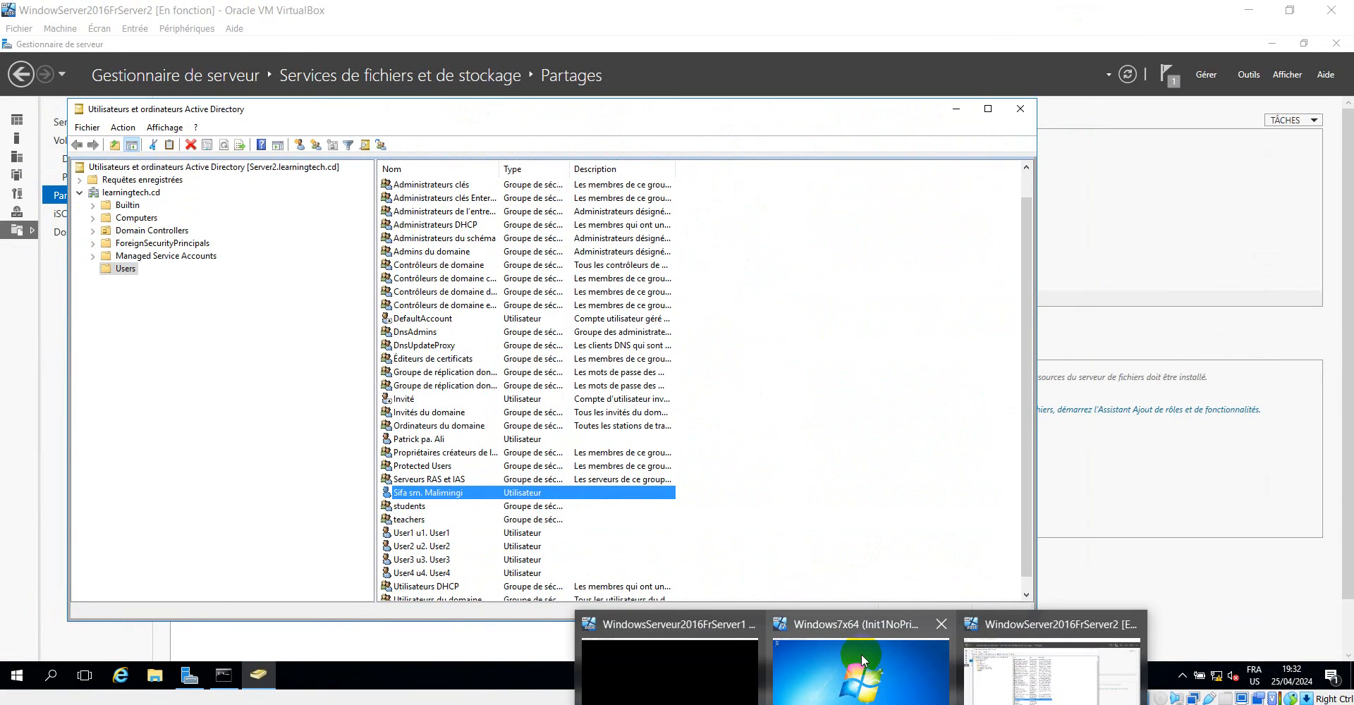
# Switch to the Windows7x64 virtual machine and check which domain user is logged on.
pyautogui.click(861, 654)
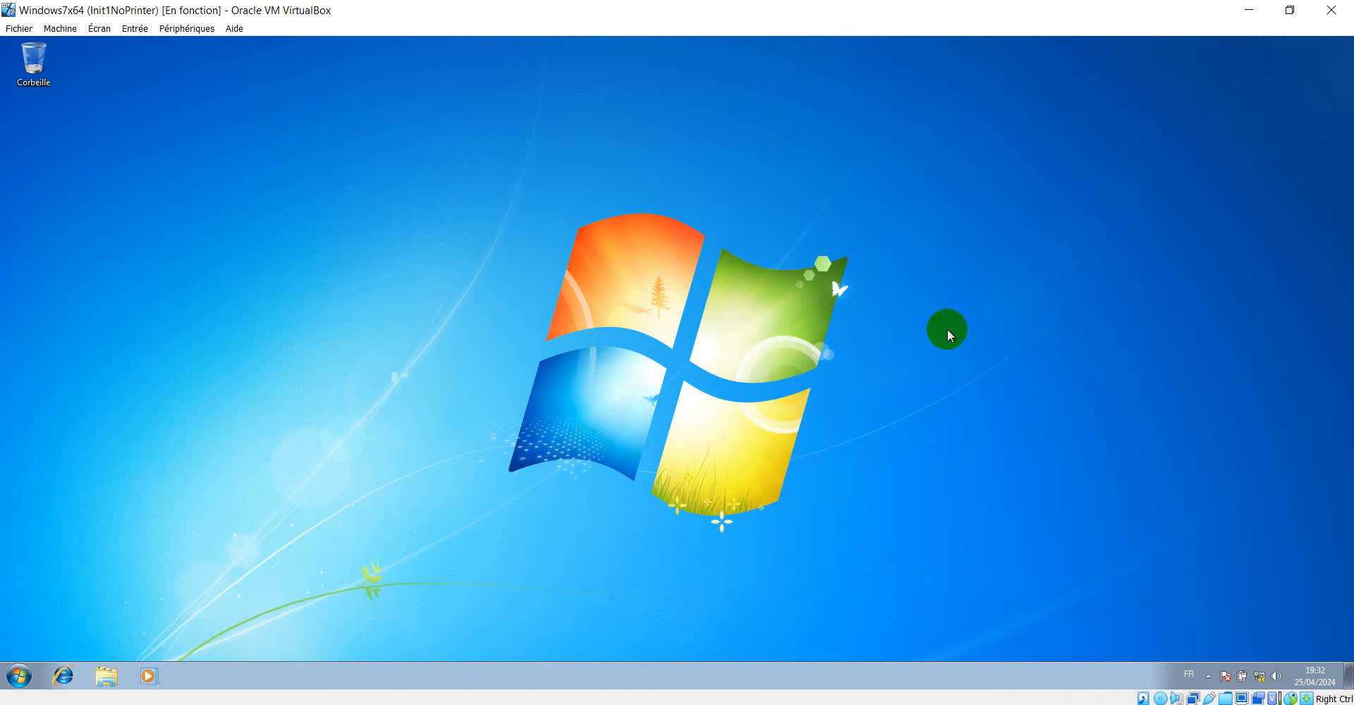
pyautogui.click(20, 676)
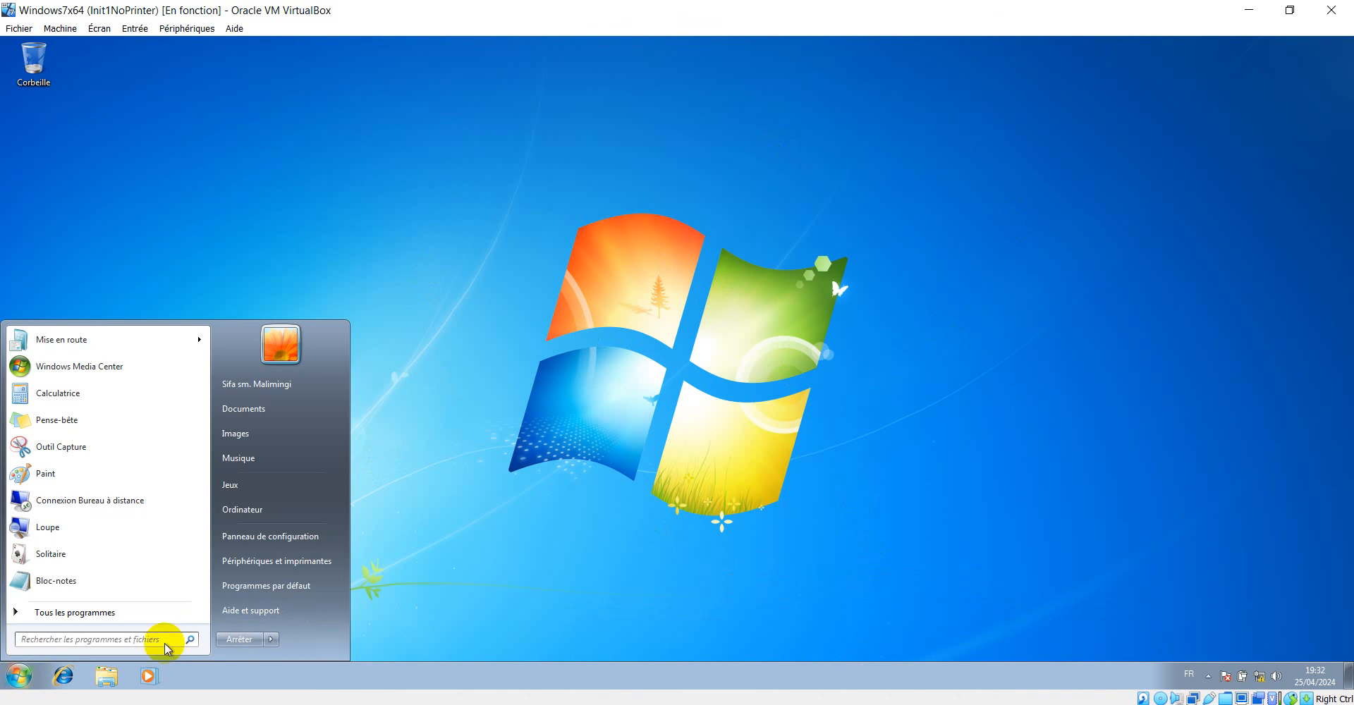
pyautogui.click(809, 434)
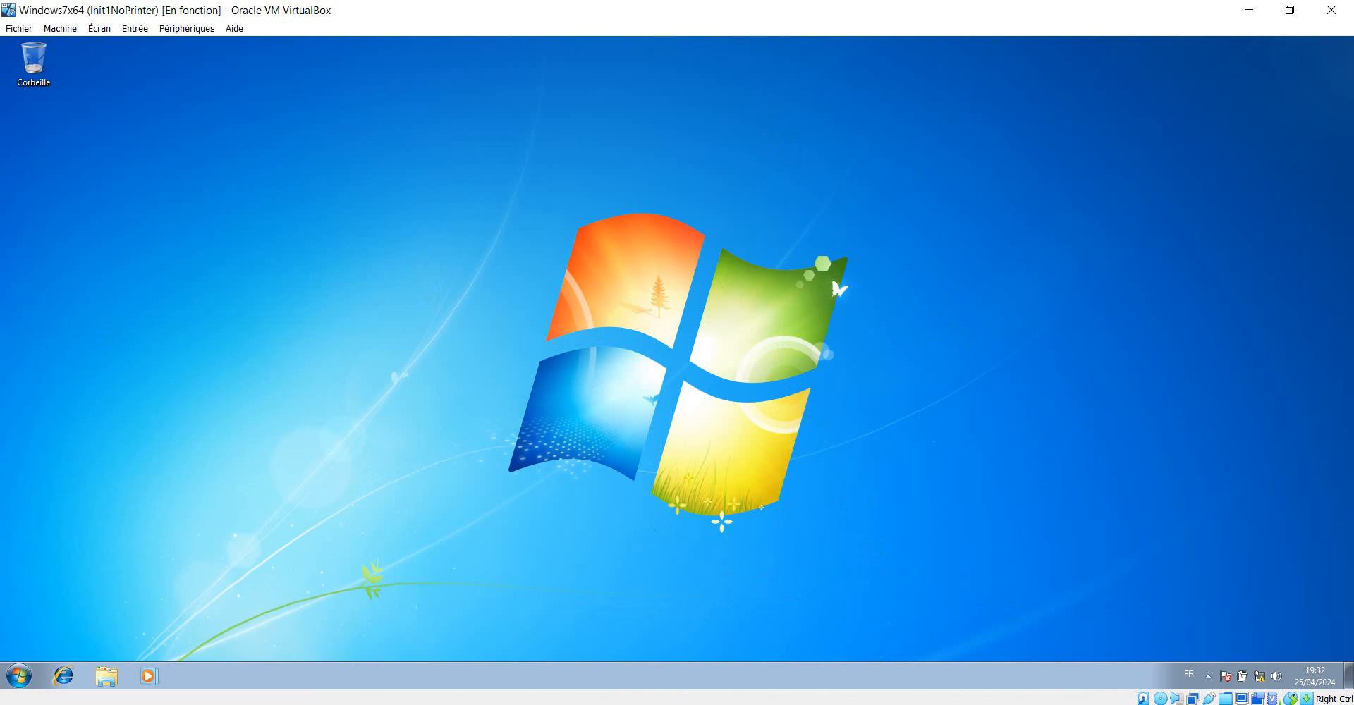
# In the VirtualBox manager, disconnect the network cable of Adapter 1 on WindowsServeur2016FrServer1 and save the settings.
pyautogui.hotkey('alt', 'Tab')
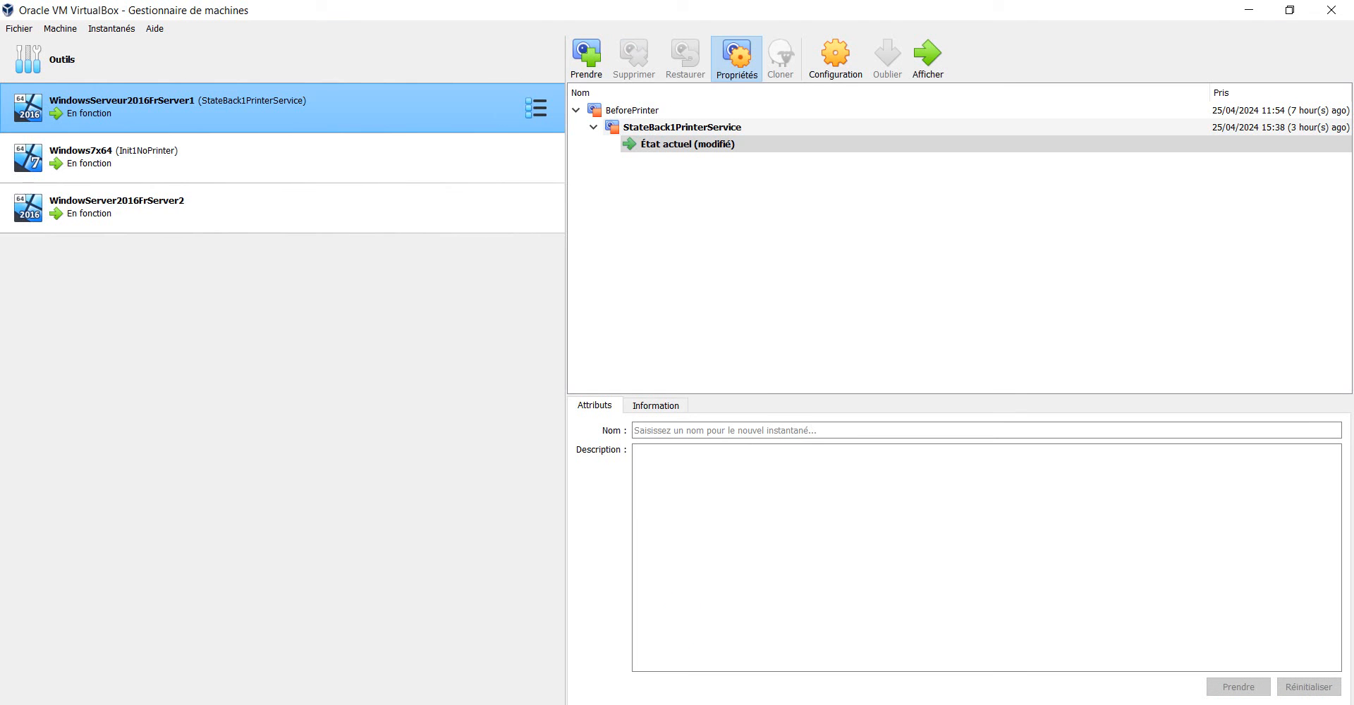
pyautogui.click(831, 53)
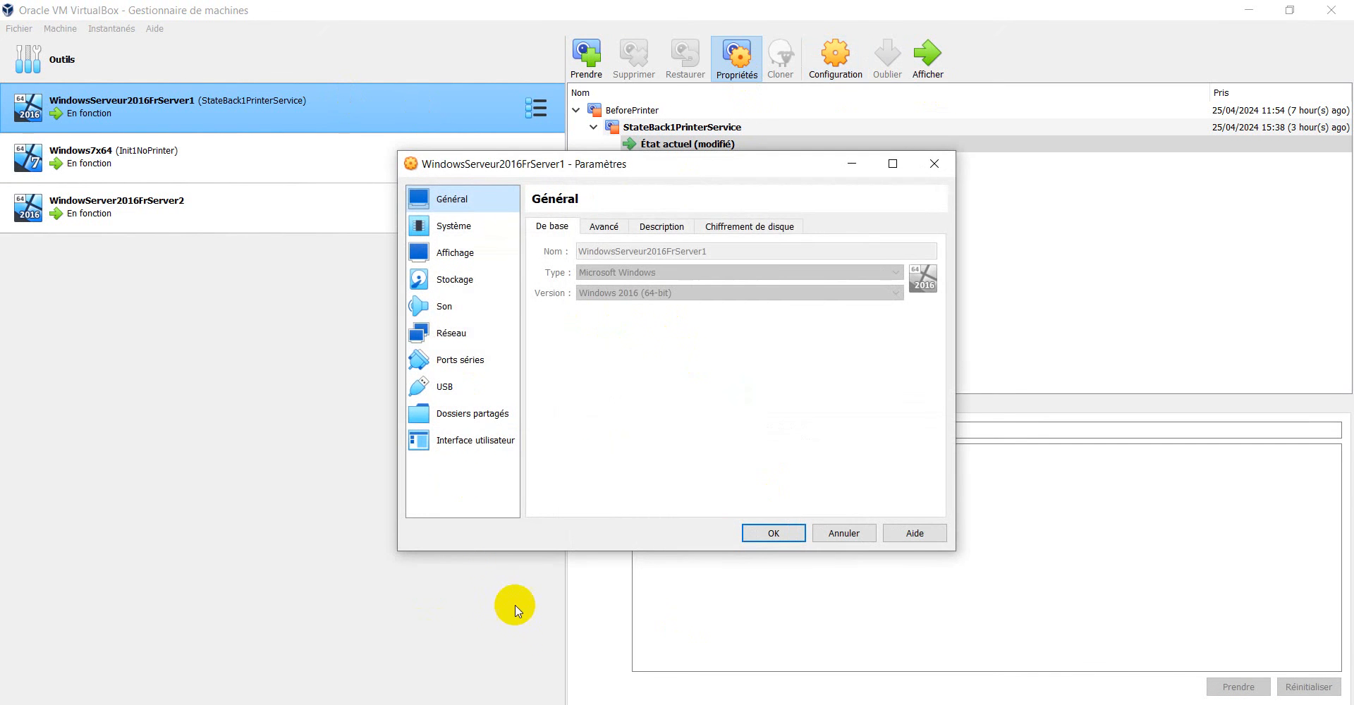
pyautogui.click(459, 333)
pyautogui.click(559, 310)
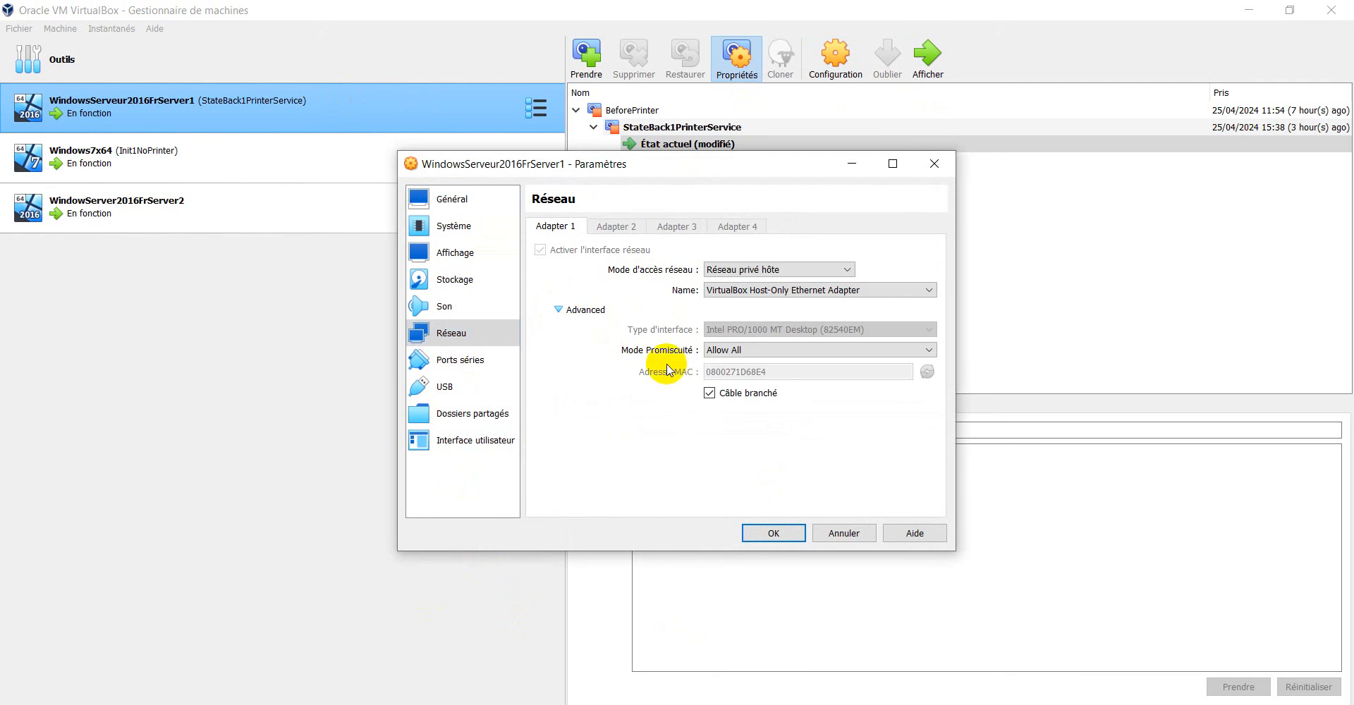
pyautogui.click(710, 394)
pyautogui.click(773, 533)
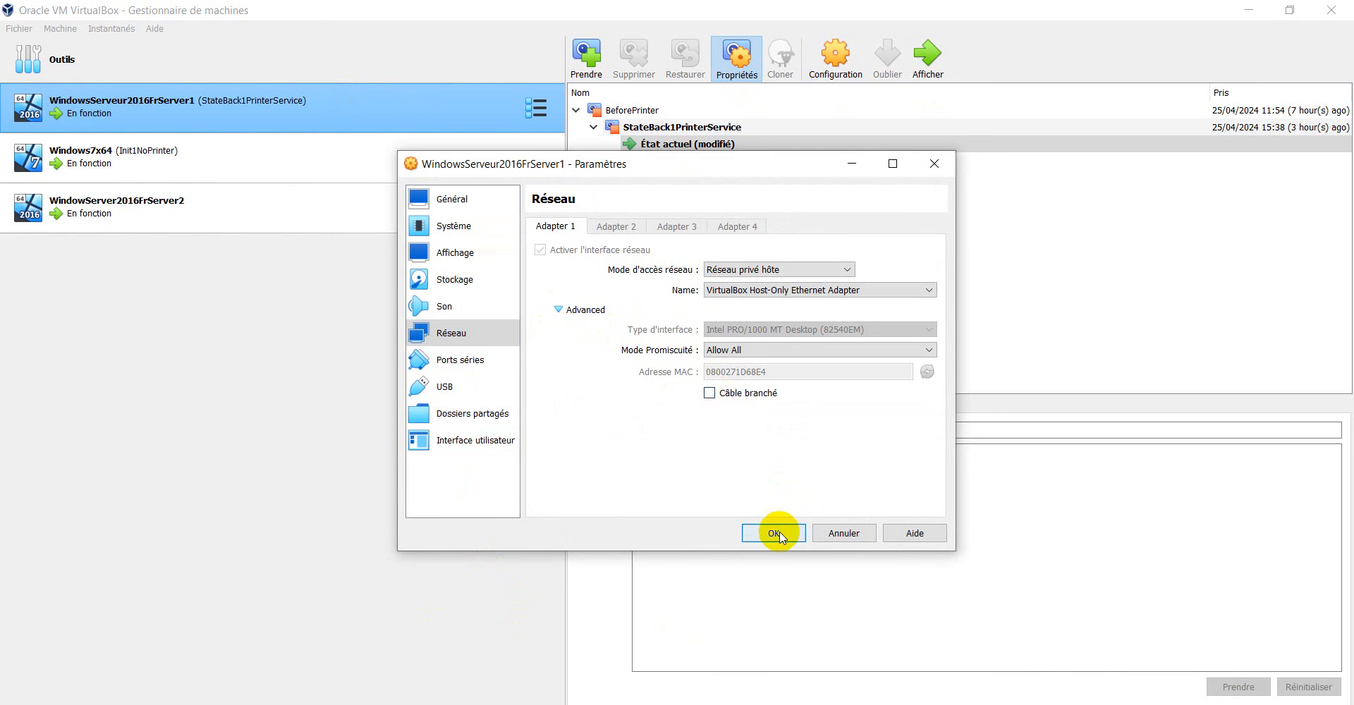
# Bring up Server2 briefly, return to the Windows7x64 virtual machine and restart Windows 7.
pyautogui.click(860, 704)
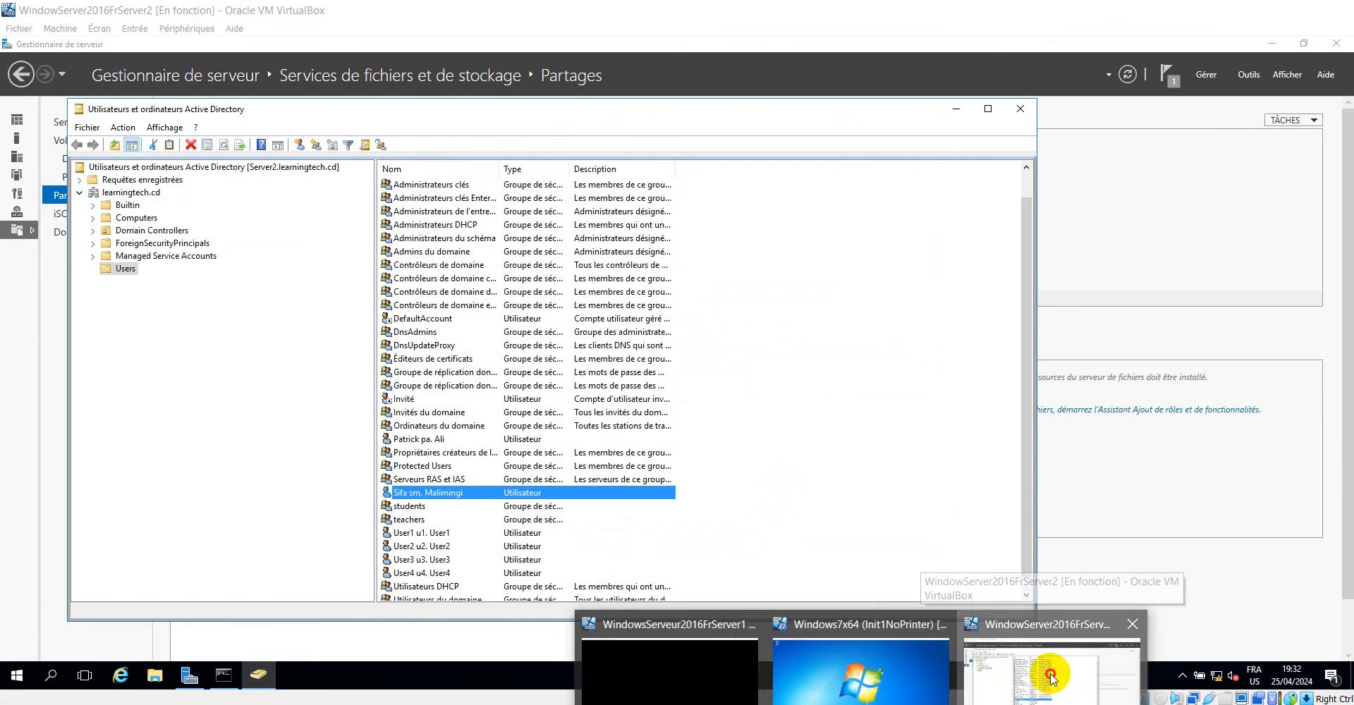
pyautogui.click(1047, 677)
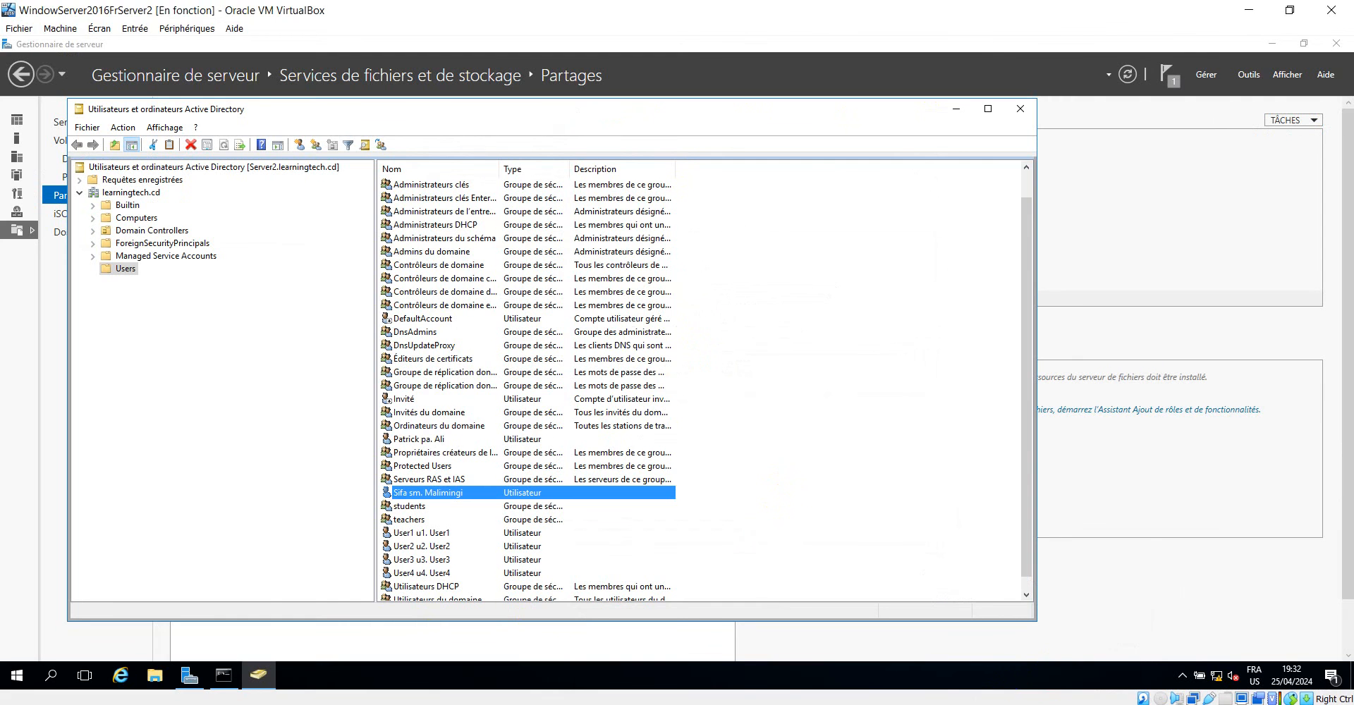
pyautogui.click(861, 704)
pyautogui.click(835, 676)
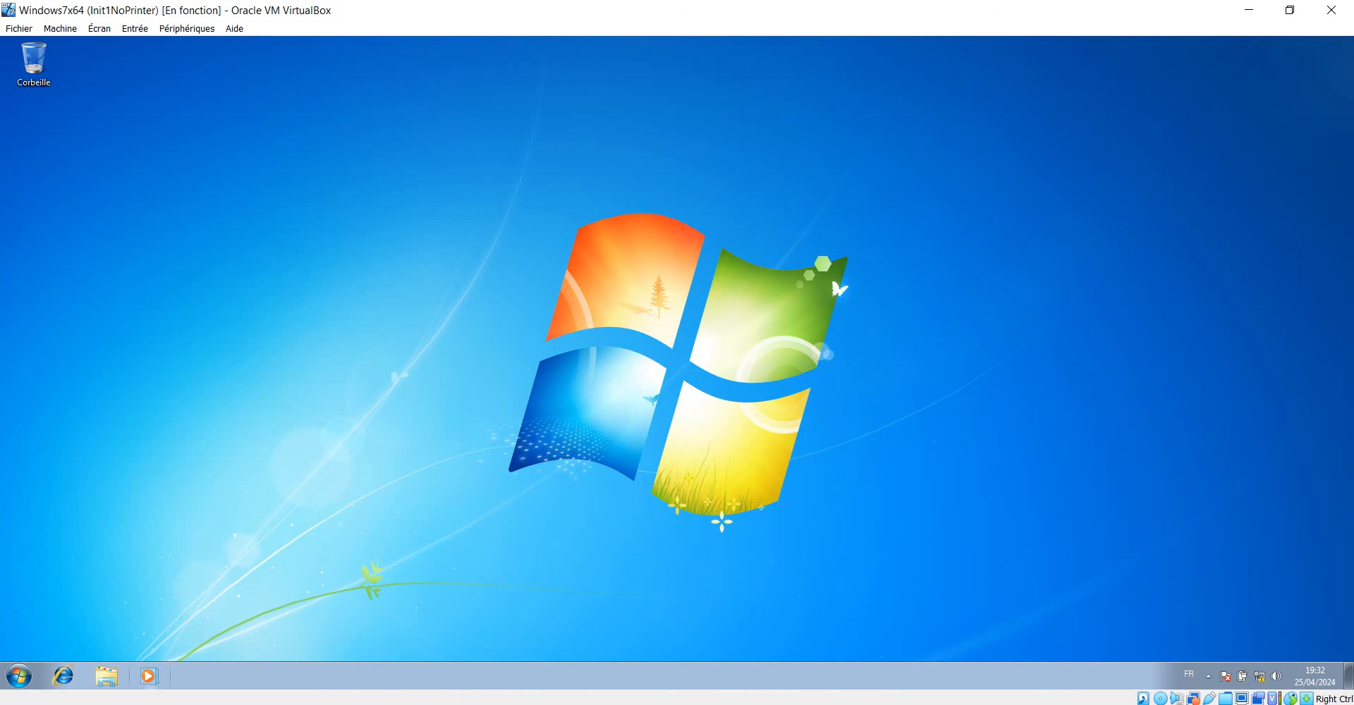
pyautogui.click(18, 677)
pyautogui.click(270, 638)
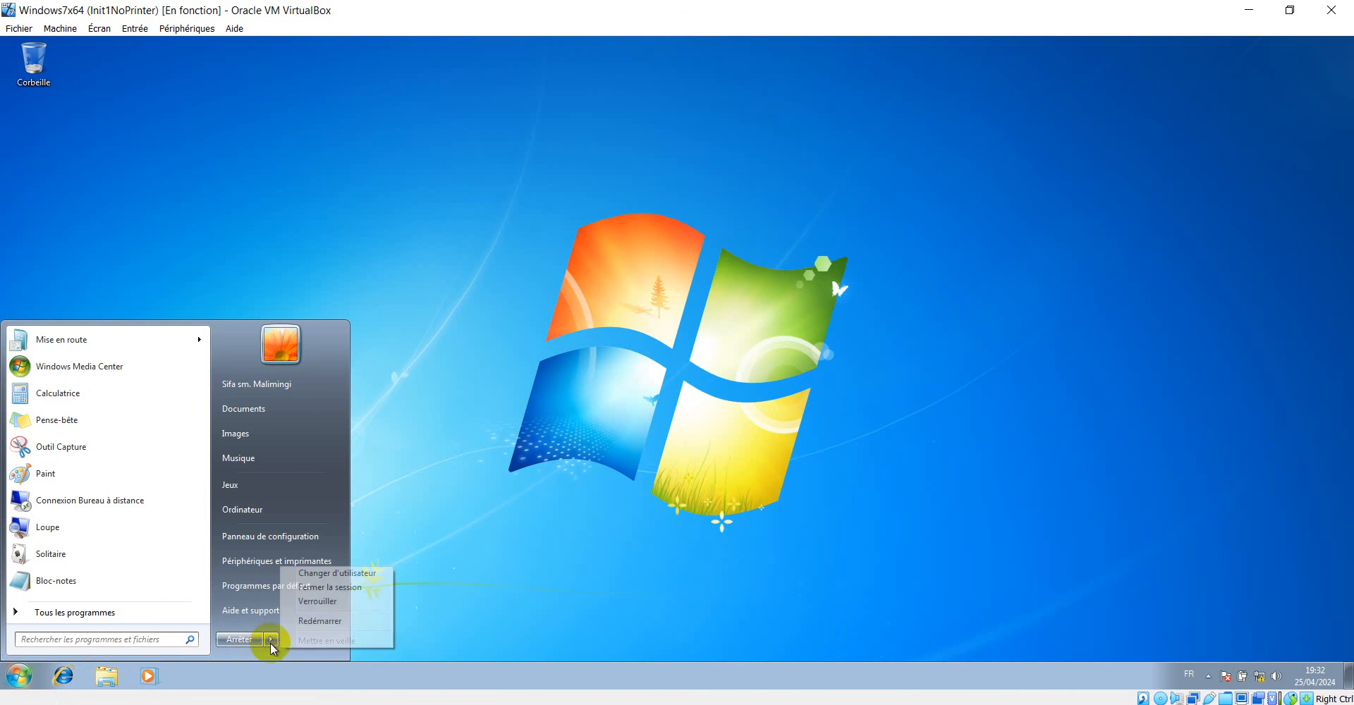
pyautogui.click(320, 622)
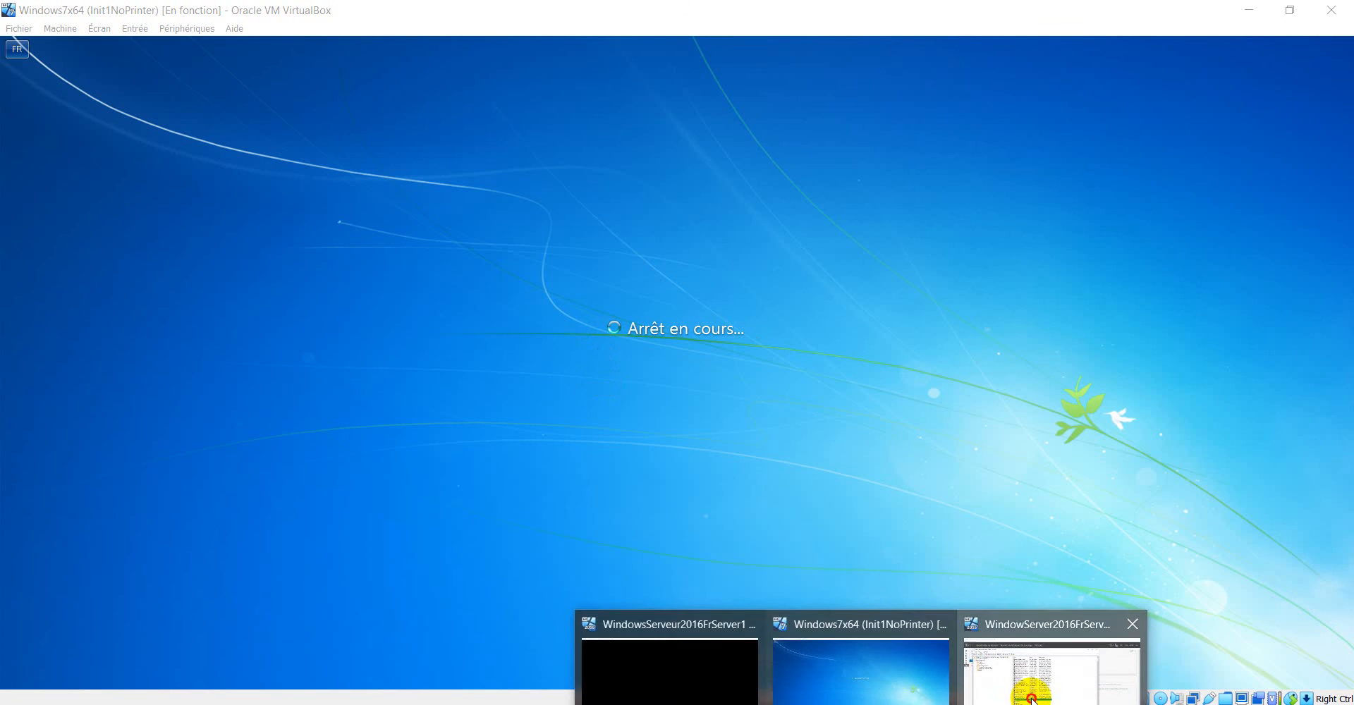
# Switch to the Server2 virtual machine, check the profile path in the properties of the user selected in Users, and close them.
pyautogui.click(1055, 656)
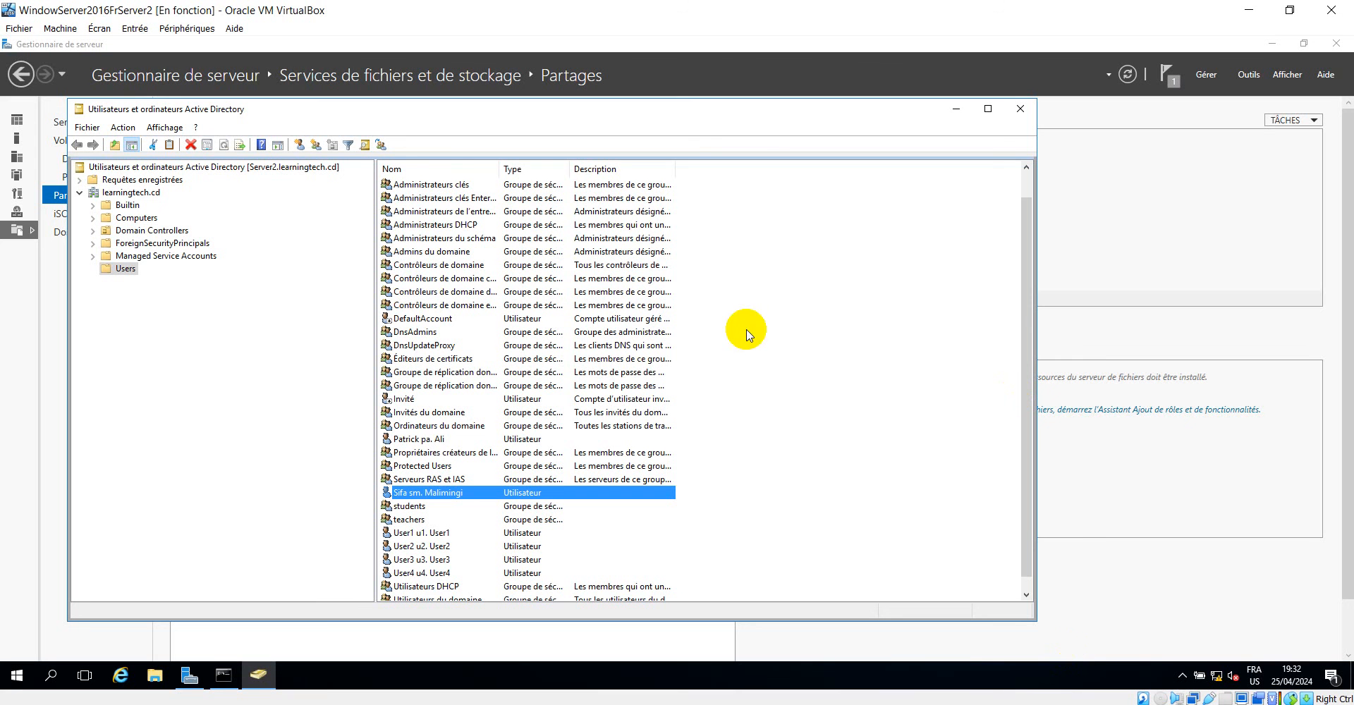
pyautogui.rightClick(433, 497)
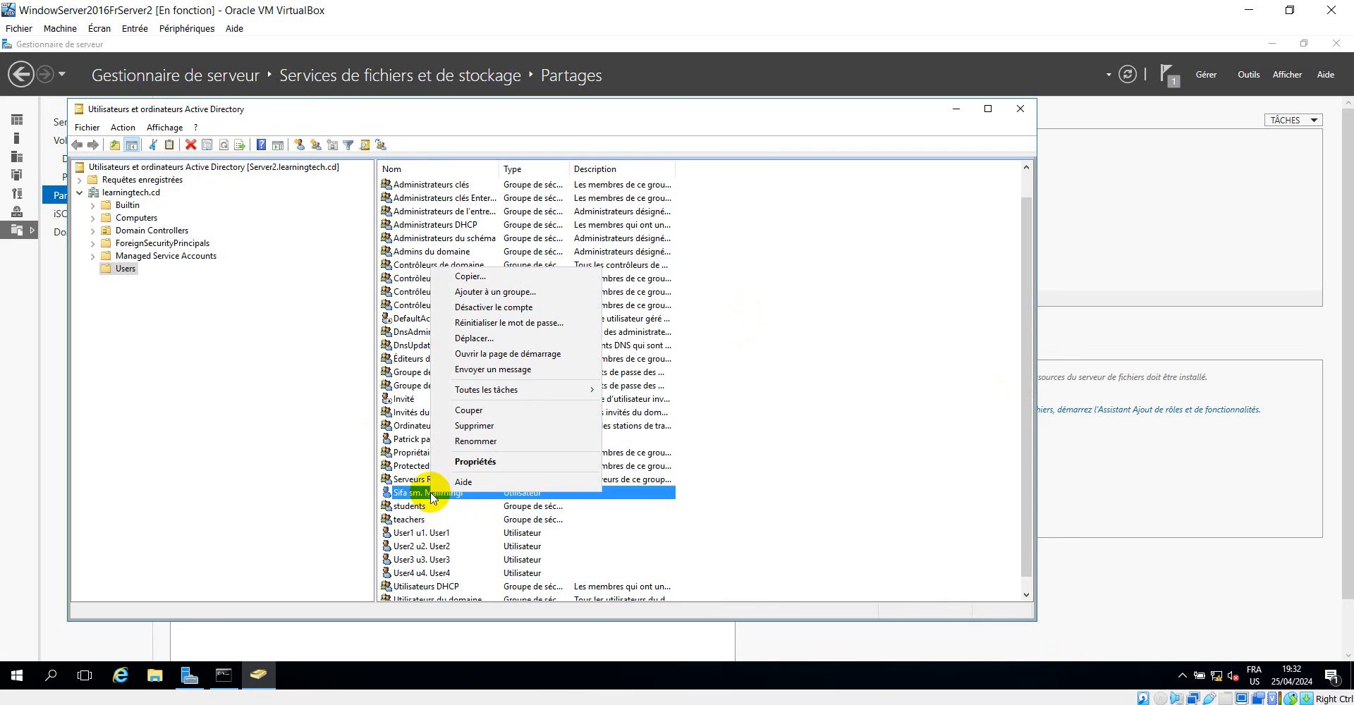
pyautogui.click(486, 461)
pyautogui.click(503, 224)
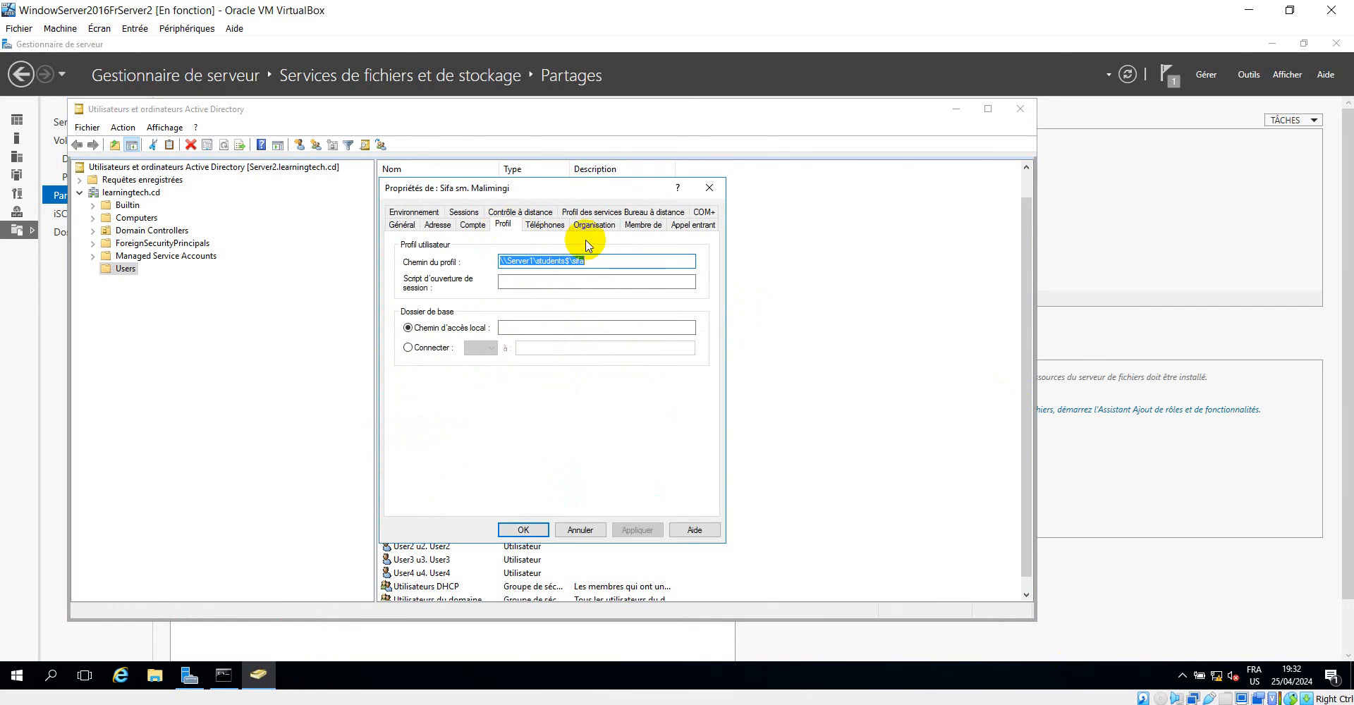
pyautogui.click(710, 189)
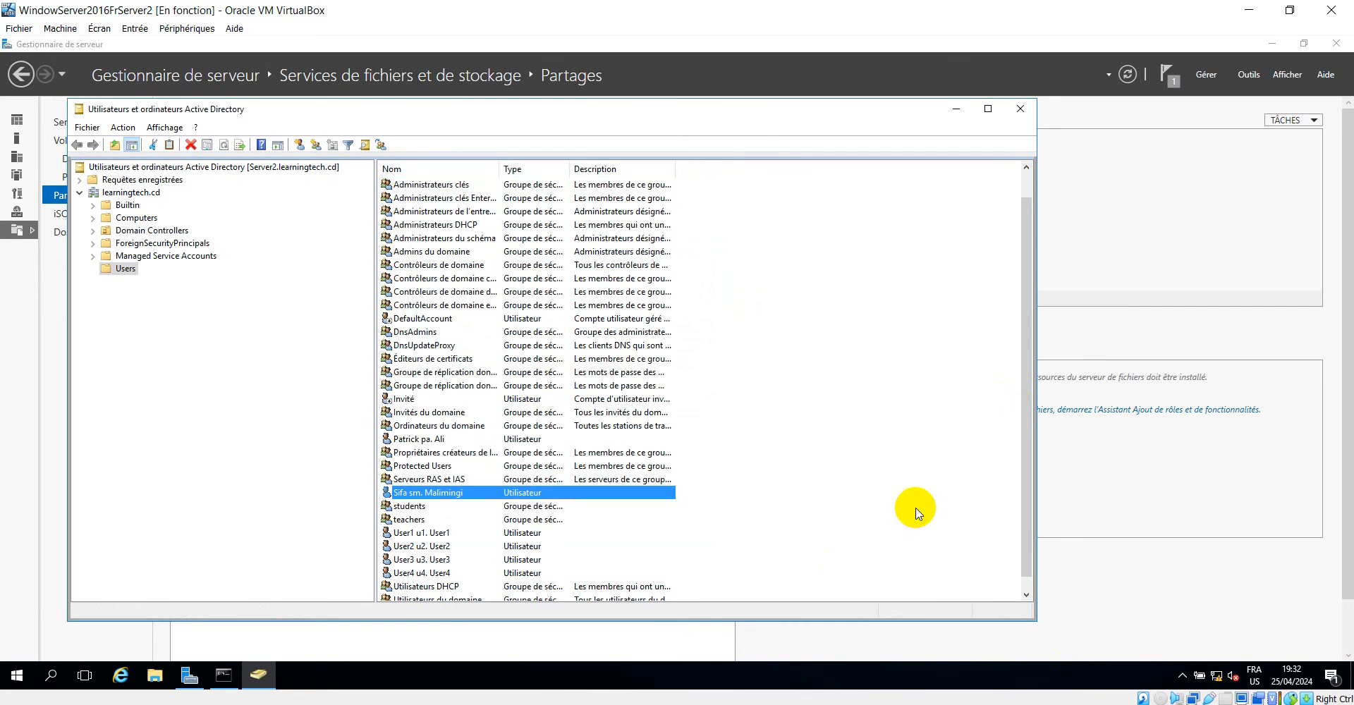
pyautogui.moveTo(810, 116); pyautogui.dragTo(882, 101)
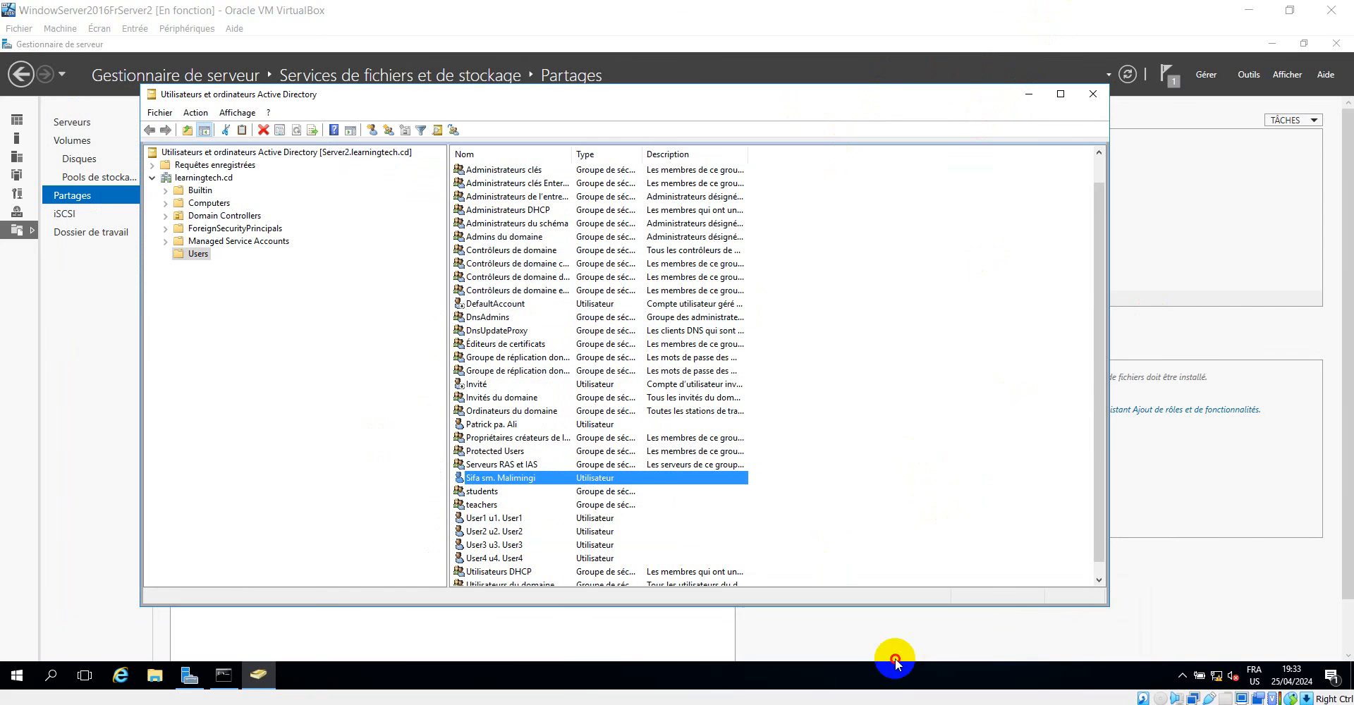
# Switch to the Windows7x64 virtual machine and log on to the LEARNINGTECH domain as the preselected user with the account password.
pyautogui.moveTo(863, 701)
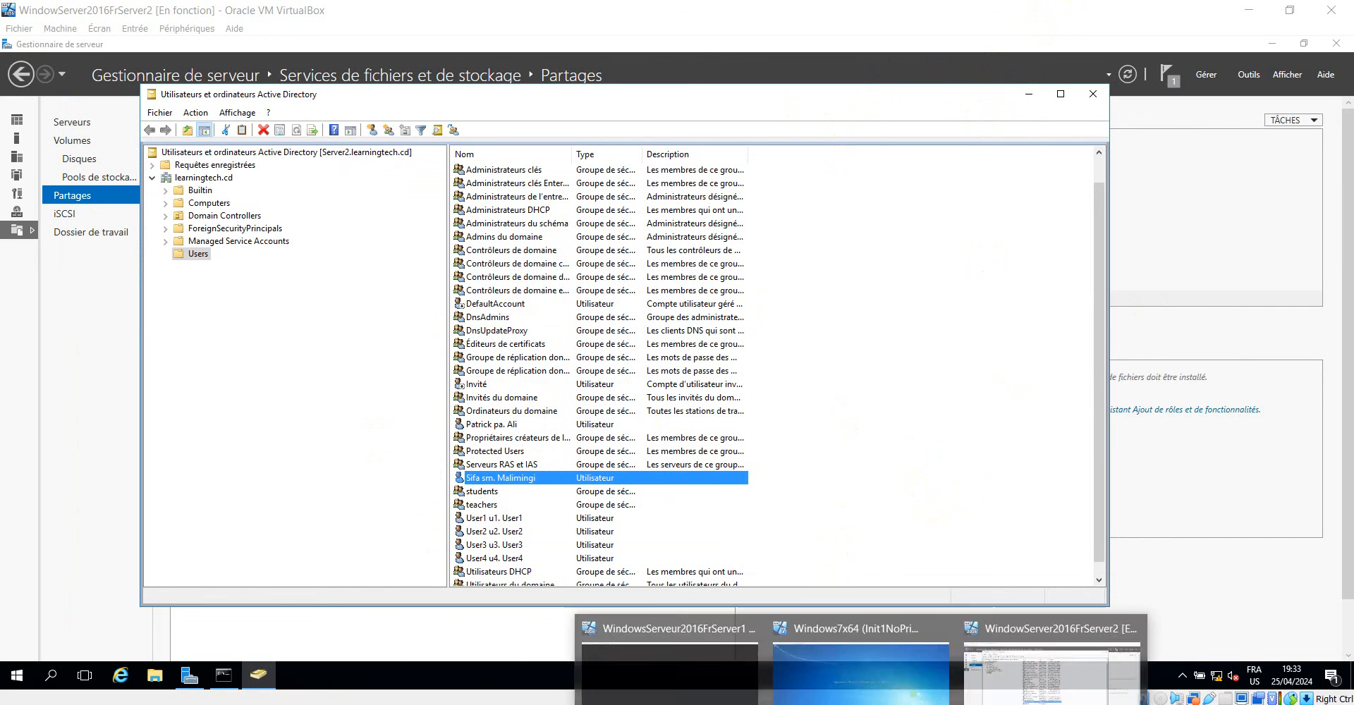
pyautogui.click(881, 674)
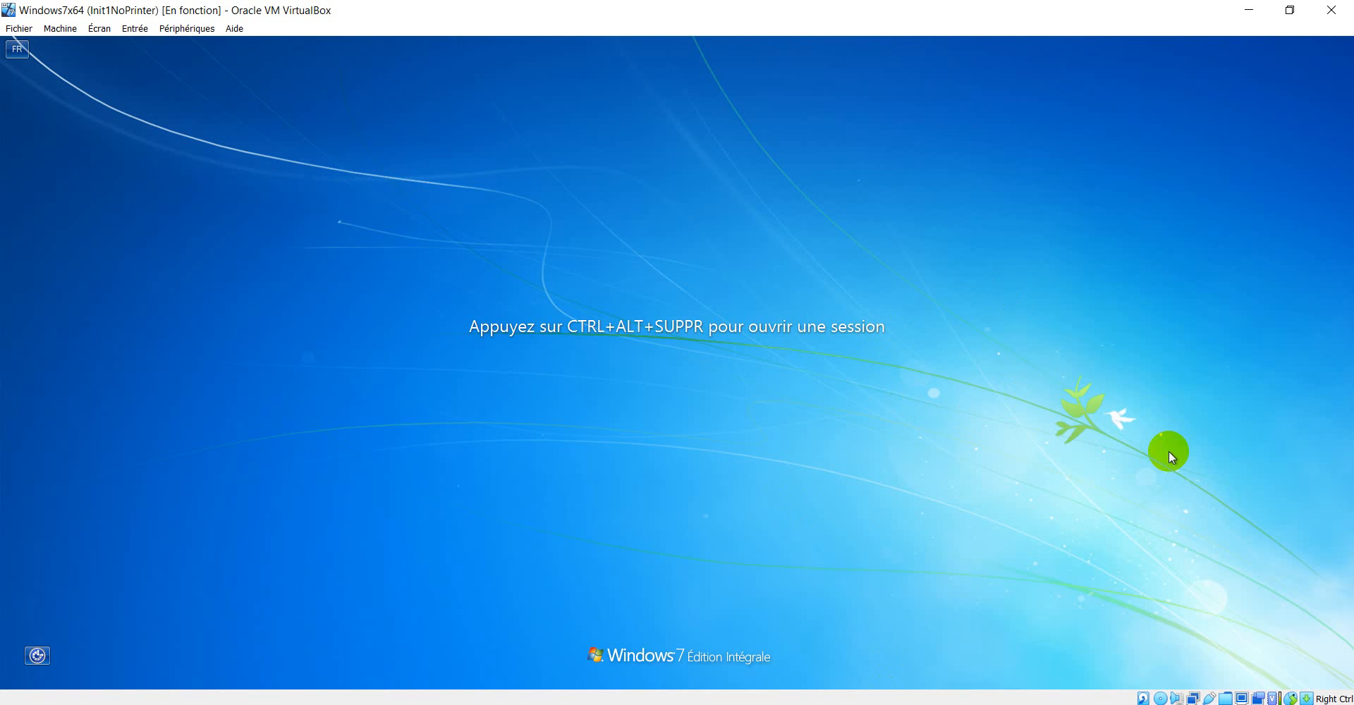
pyautogui.hotkey('ctrl', 'alt', 'Delete')
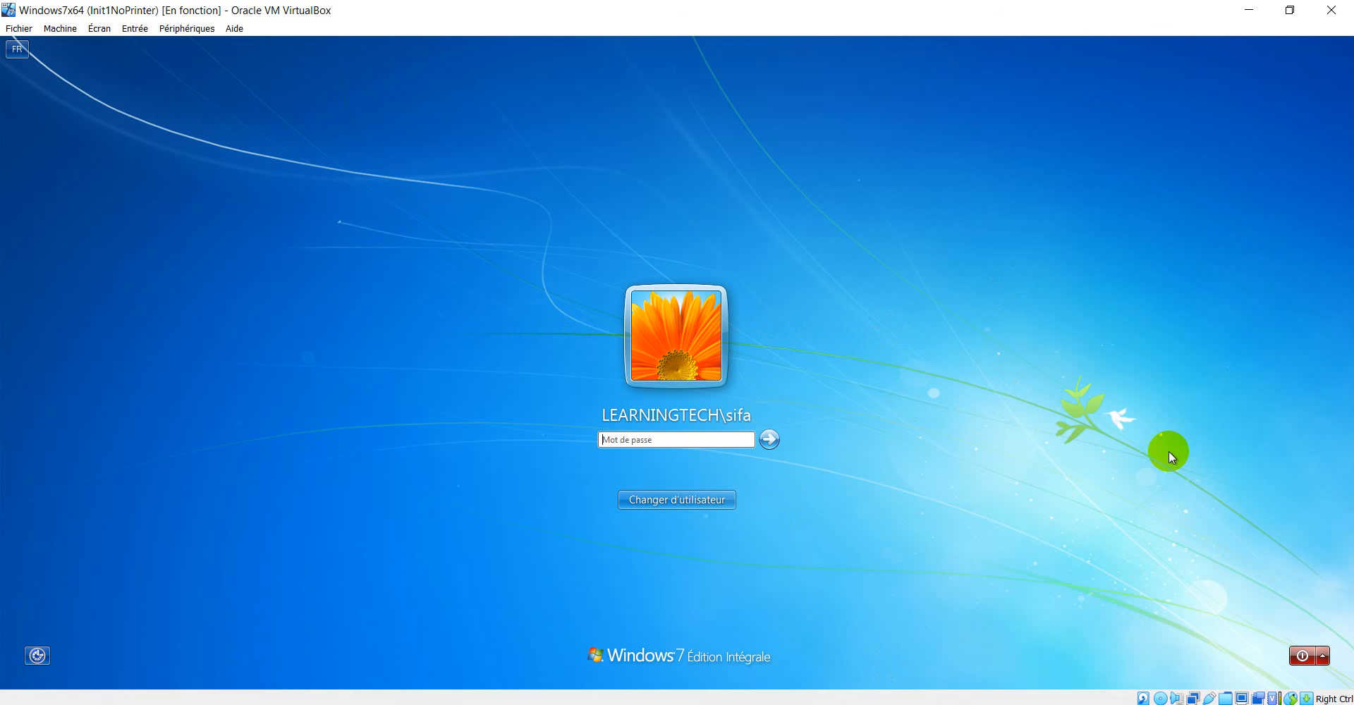
pyautogui.write('••••••••')
pyautogui.press('Return')
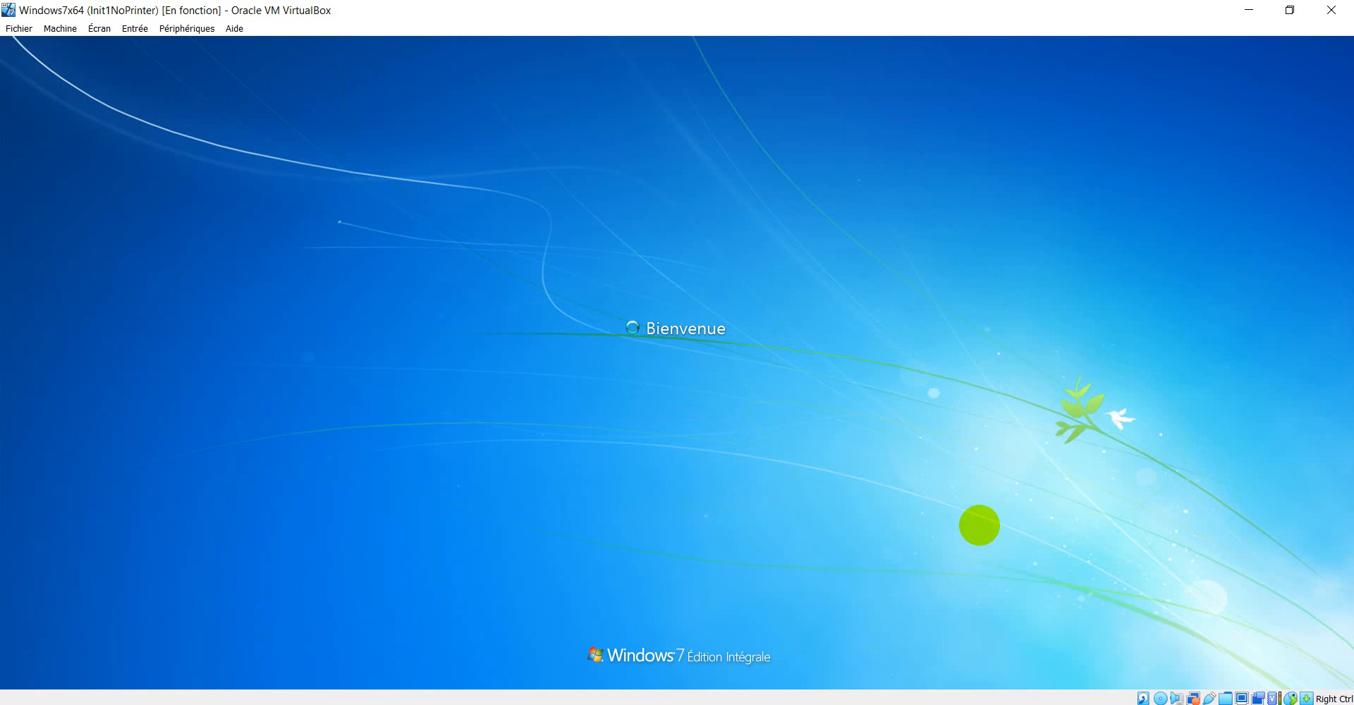
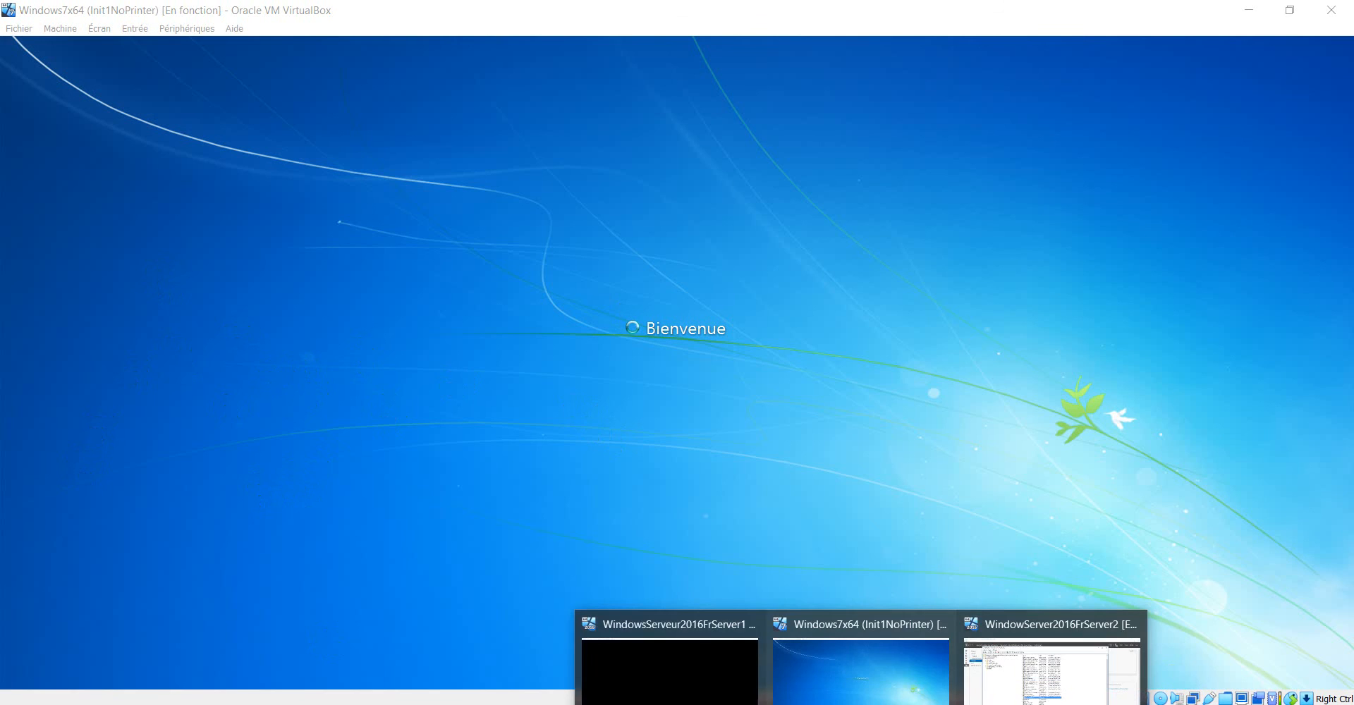
# Switch to the WindowsServeur2016FrServer1 virtual machine, unlock the LEARNINGTECH administrator session with the account password, and close the UserProfiles folder window.
pyautogui.click(665, 662)
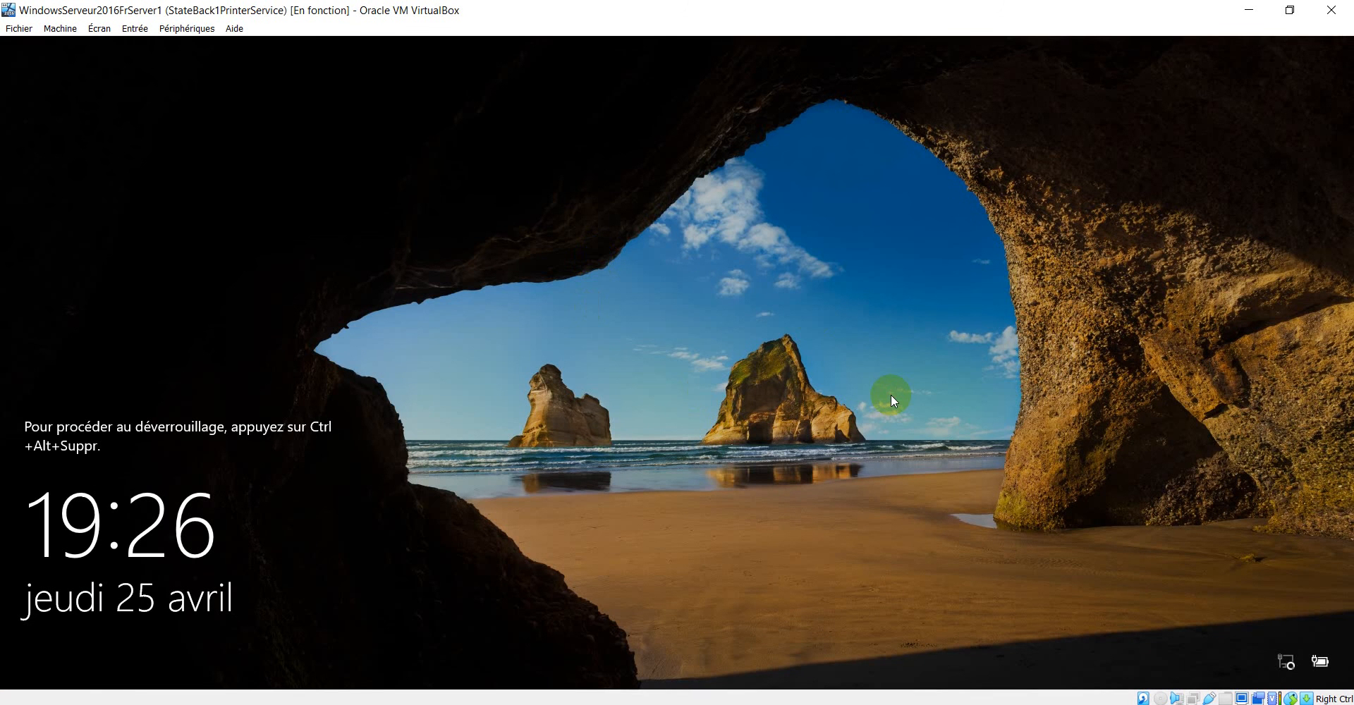
pyautogui.hotkey('ctrl', 'alt', 'Delete')
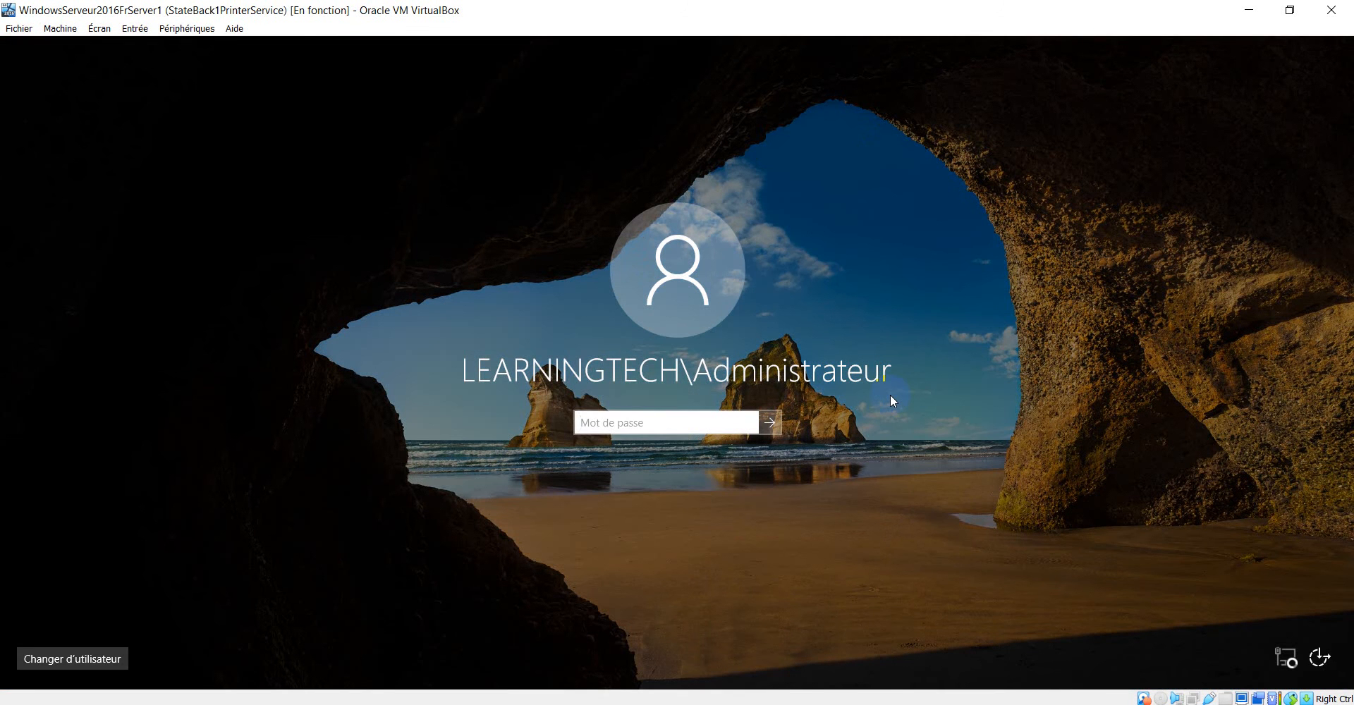
pyautogui.write('P•••••••')
pyautogui.press('Return')
pyautogui.press('Return')
pyautogui.write('••••••••')
pyautogui.press('Return')
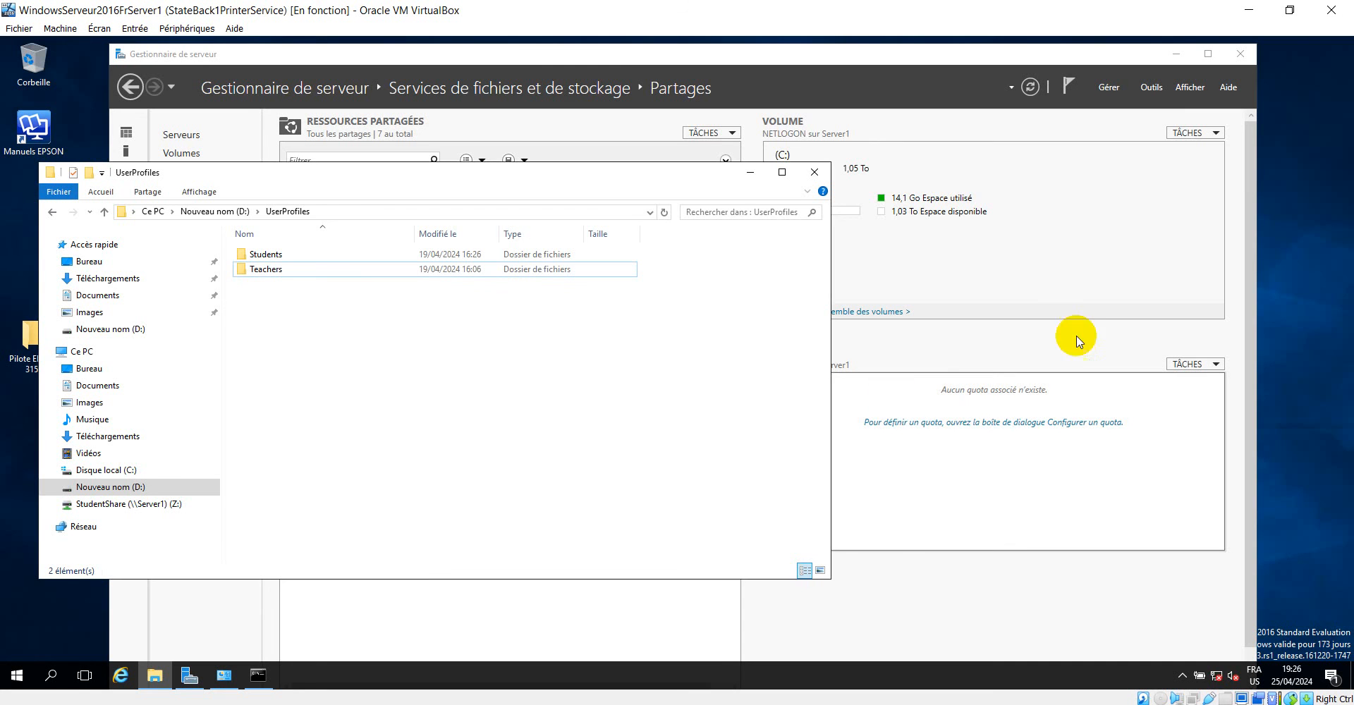
pyautogui.click(813, 172)
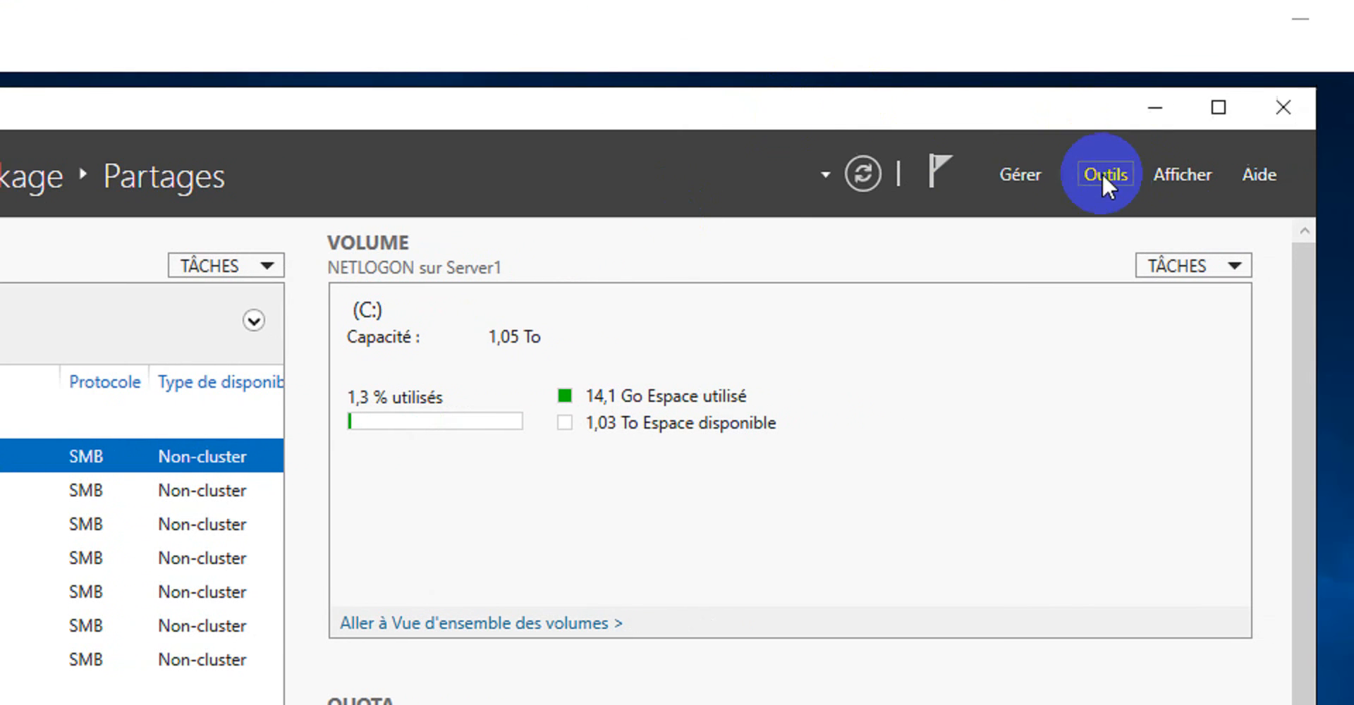
# Start adding roles and features with a role-based installation on Server1.learningtech.cd and proceed to the server roles list.
pyautogui.click(993, 178)
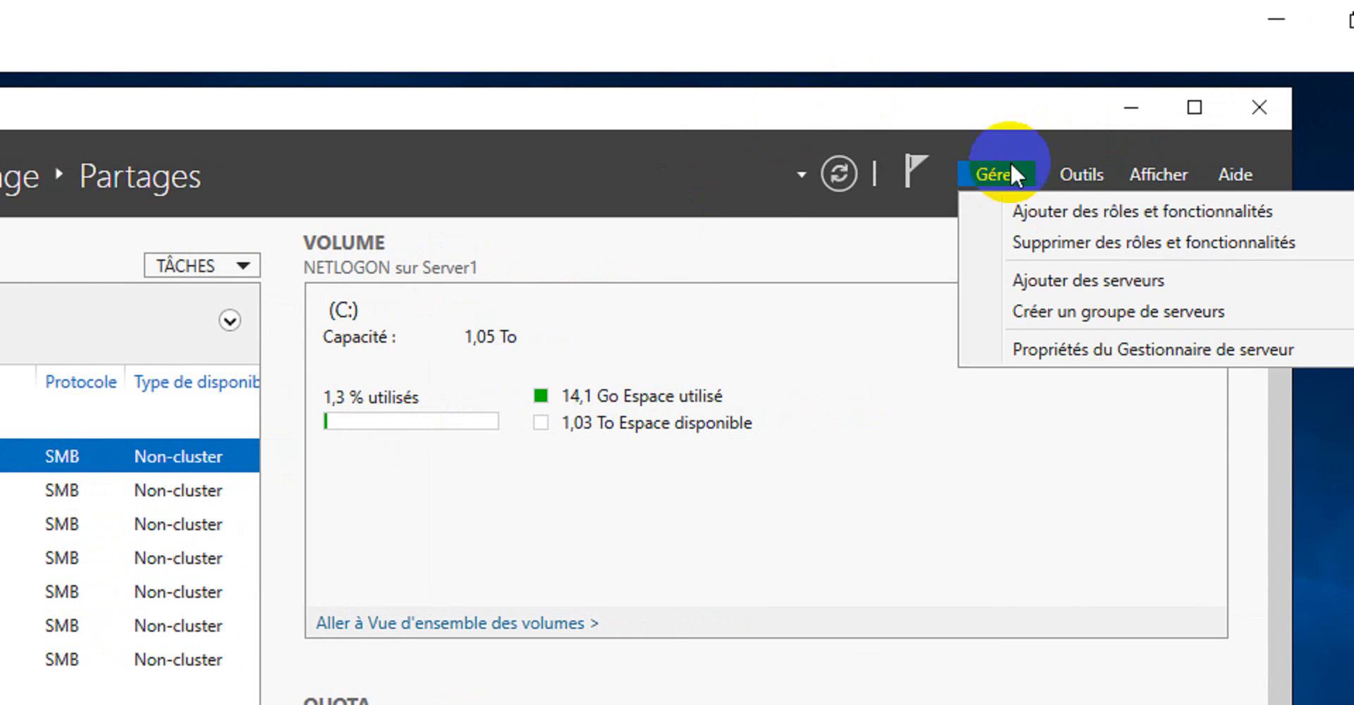
pyautogui.click(1075, 213)
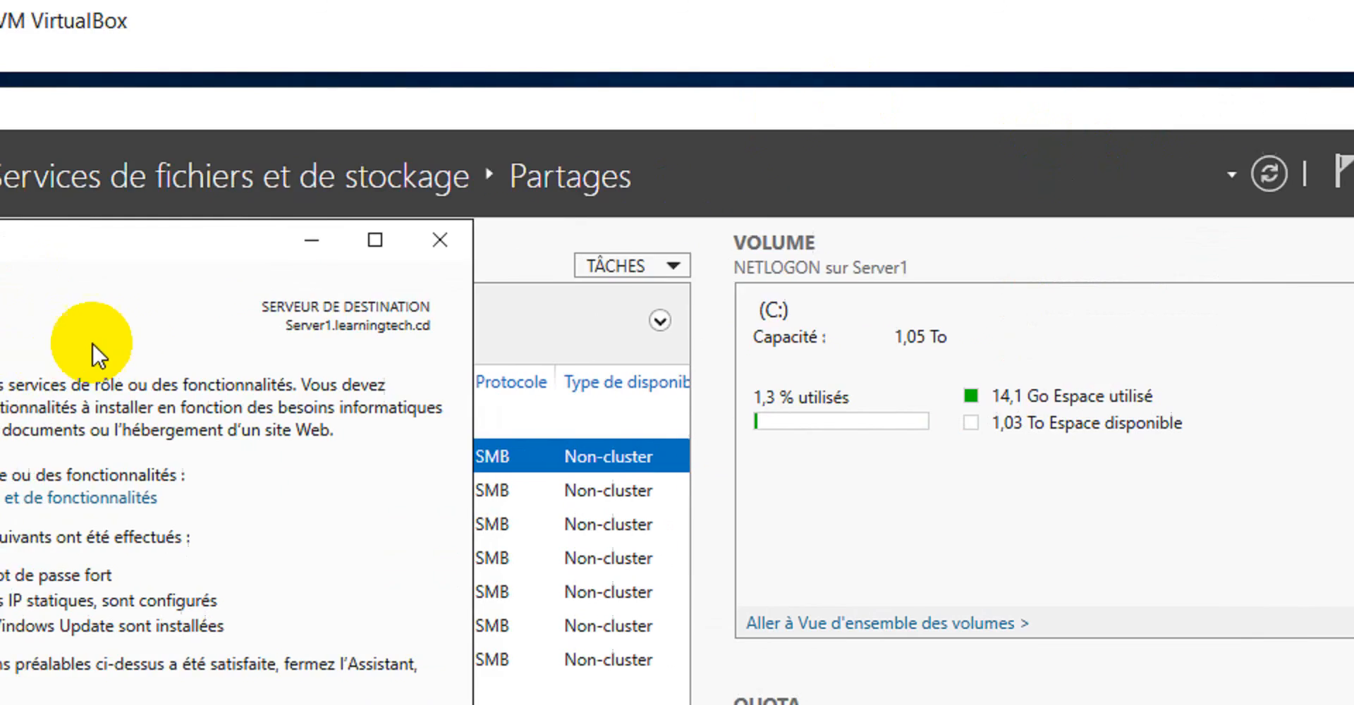
pyautogui.click(932, 535)
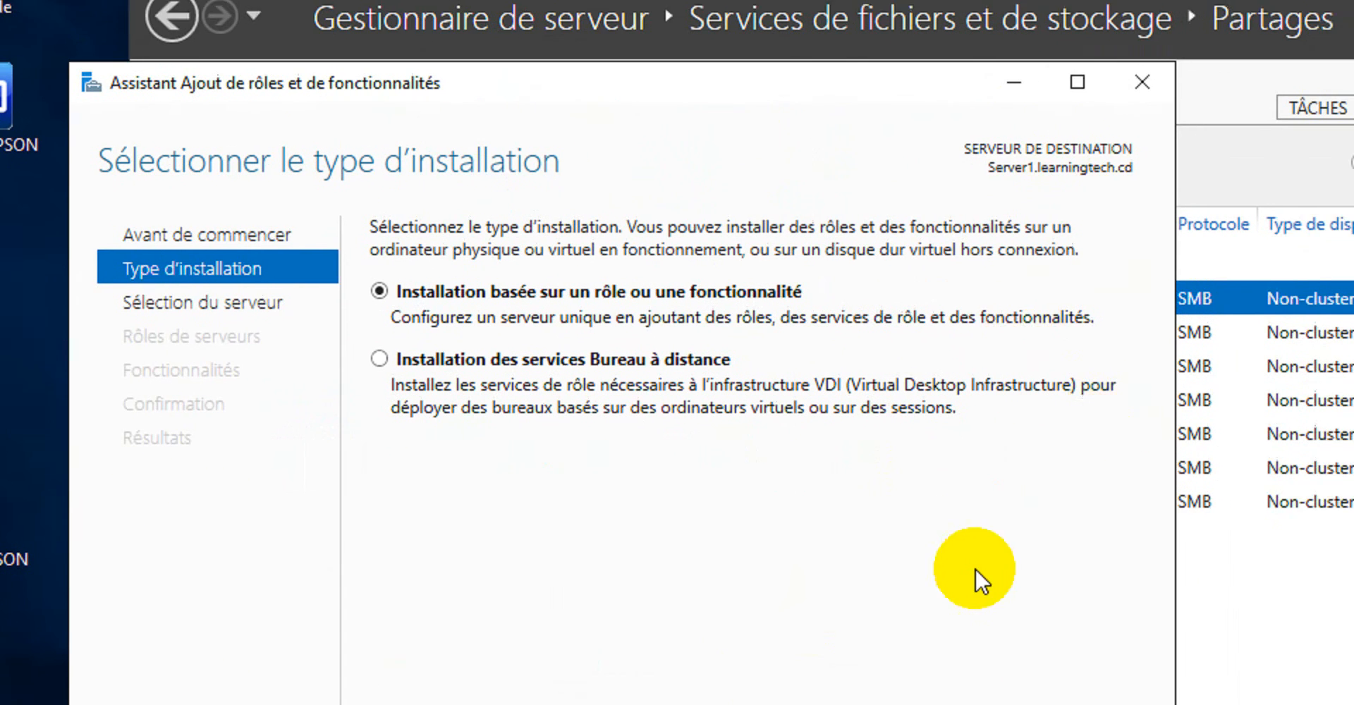
pyautogui.click(836, 649)
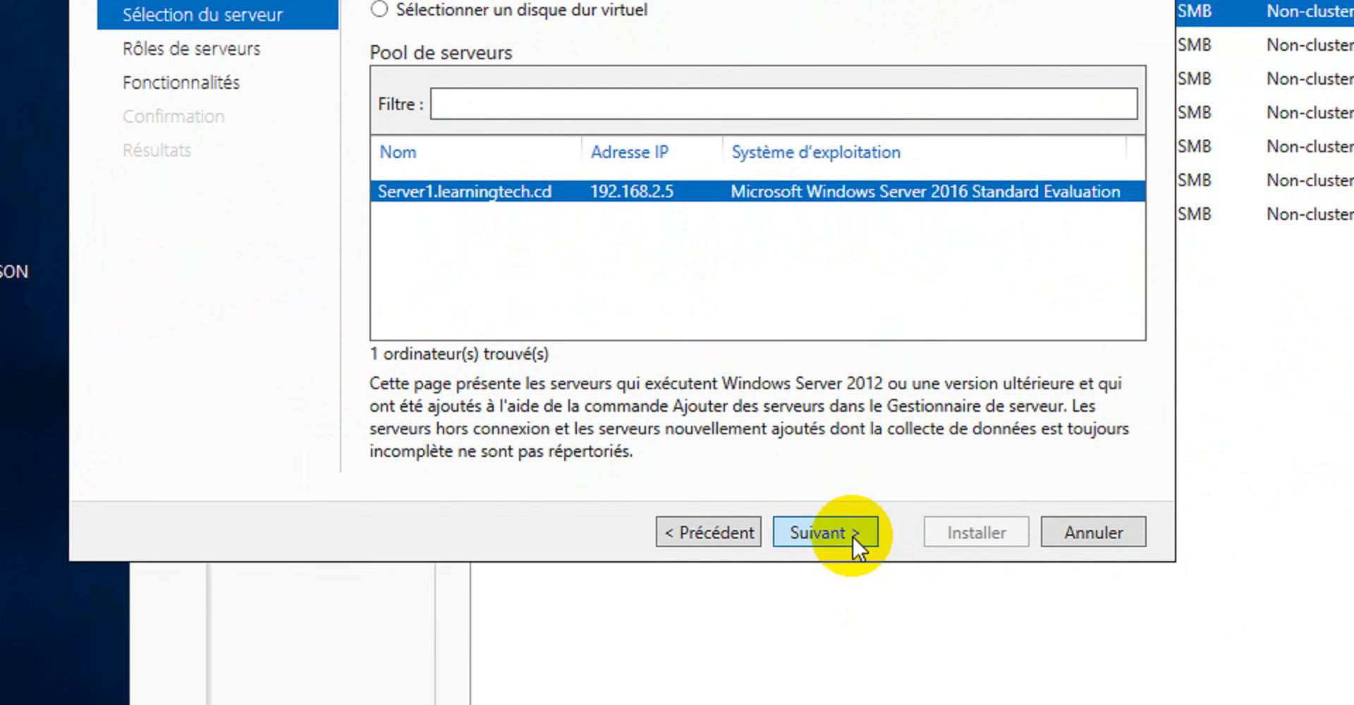
pyautogui.click(852, 554)
pyautogui.click(712, 542)
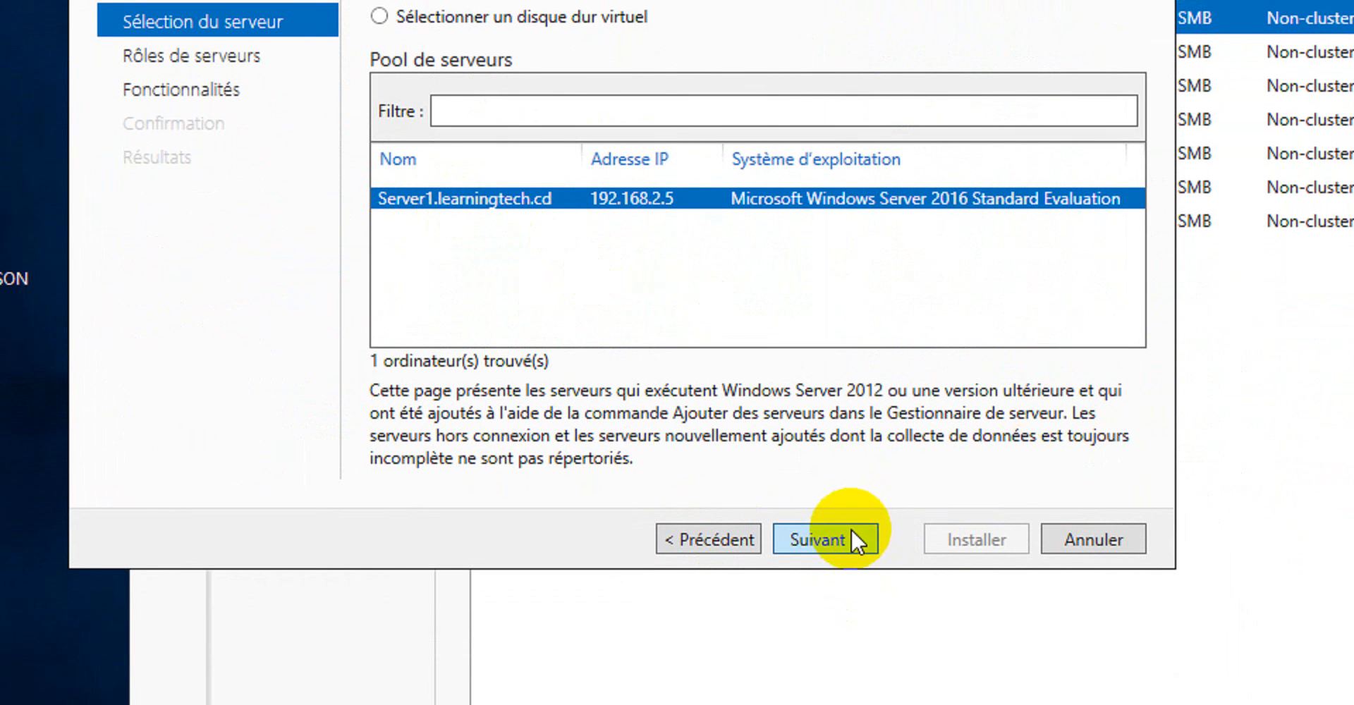
pyautogui.click(850, 542)
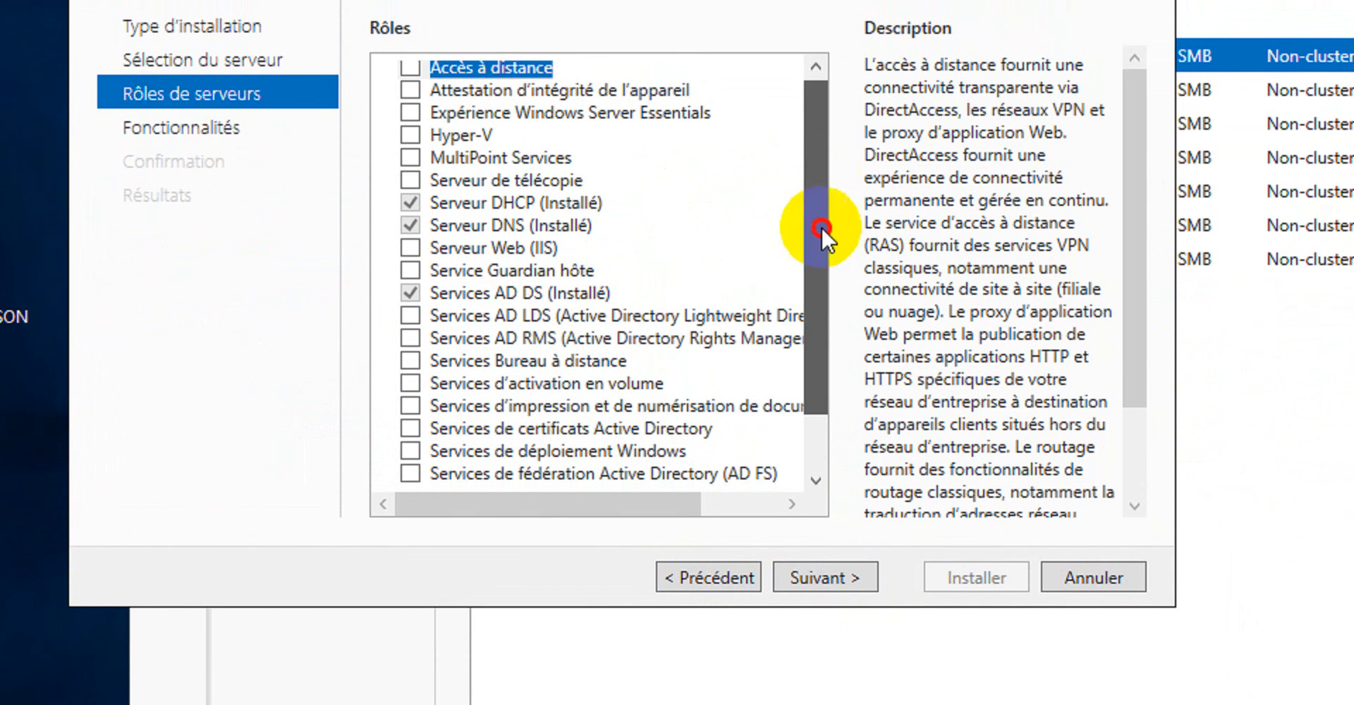
# Examine the description of DFS Replication under the file and iSCSI services, and cancel the role installation.
pyautogui.scroll(-1, 779, 374)
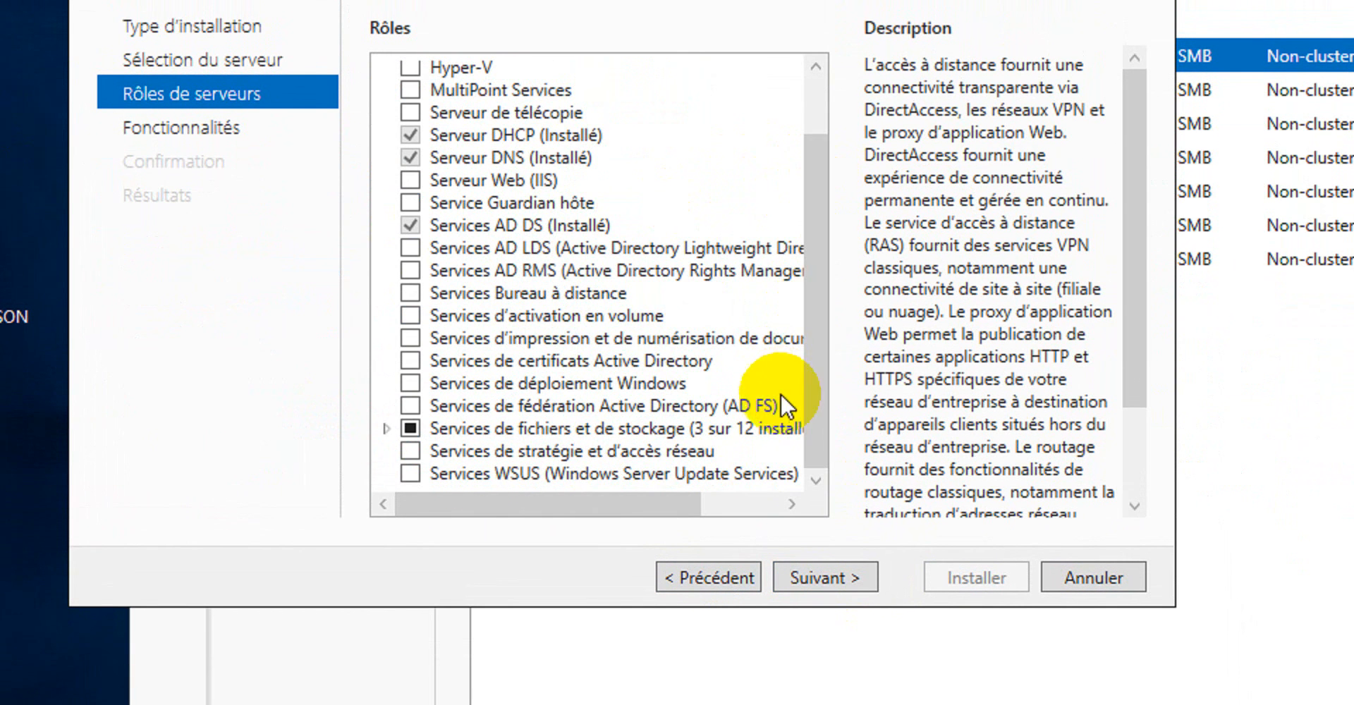
pyautogui.click(386, 428)
pyautogui.scroll(-1, 574, 352)
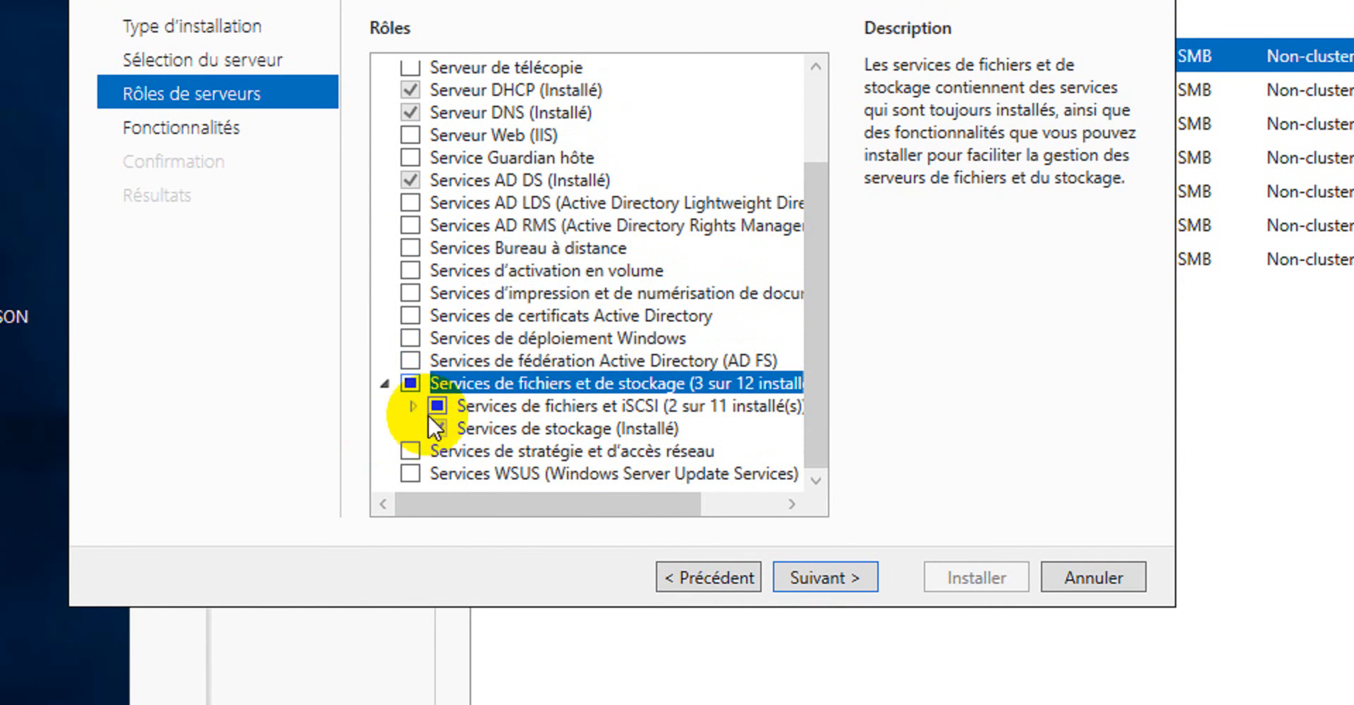
pyautogui.click(411, 405)
pyautogui.scroll(-3, 583, 315)
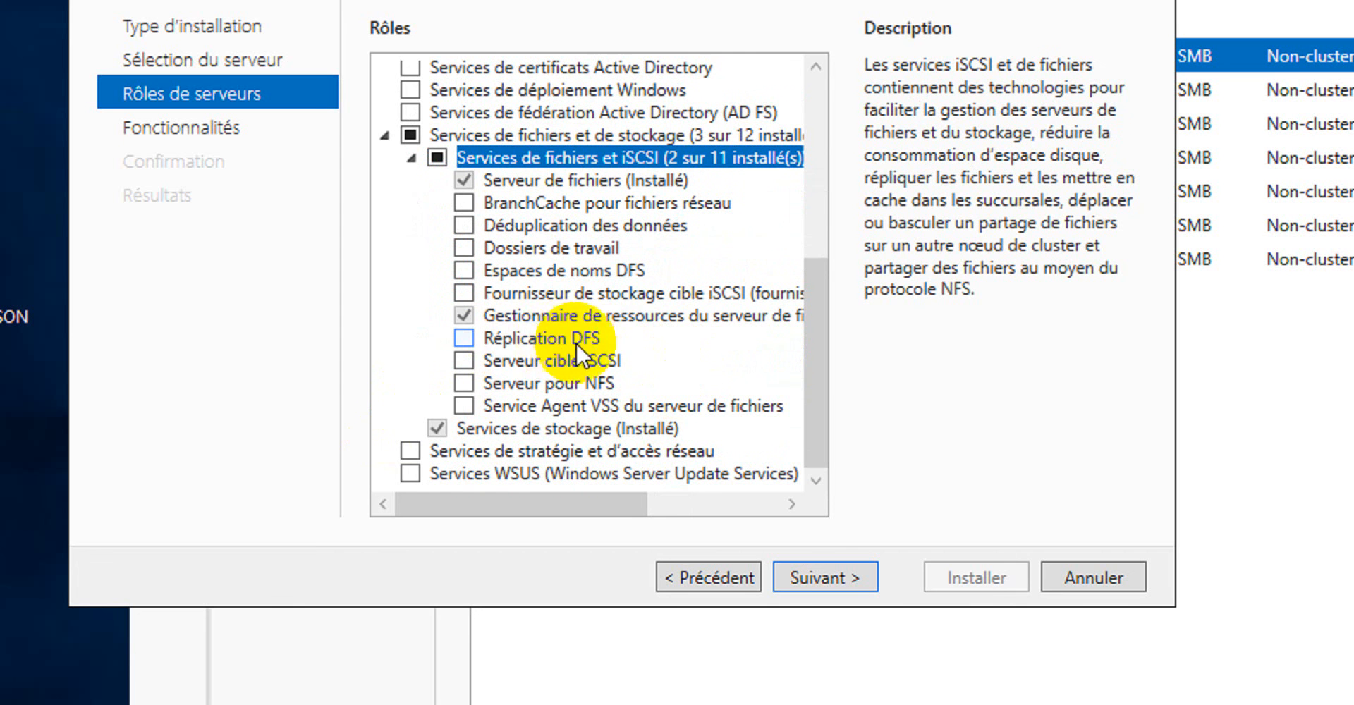
pyautogui.click(569, 337)
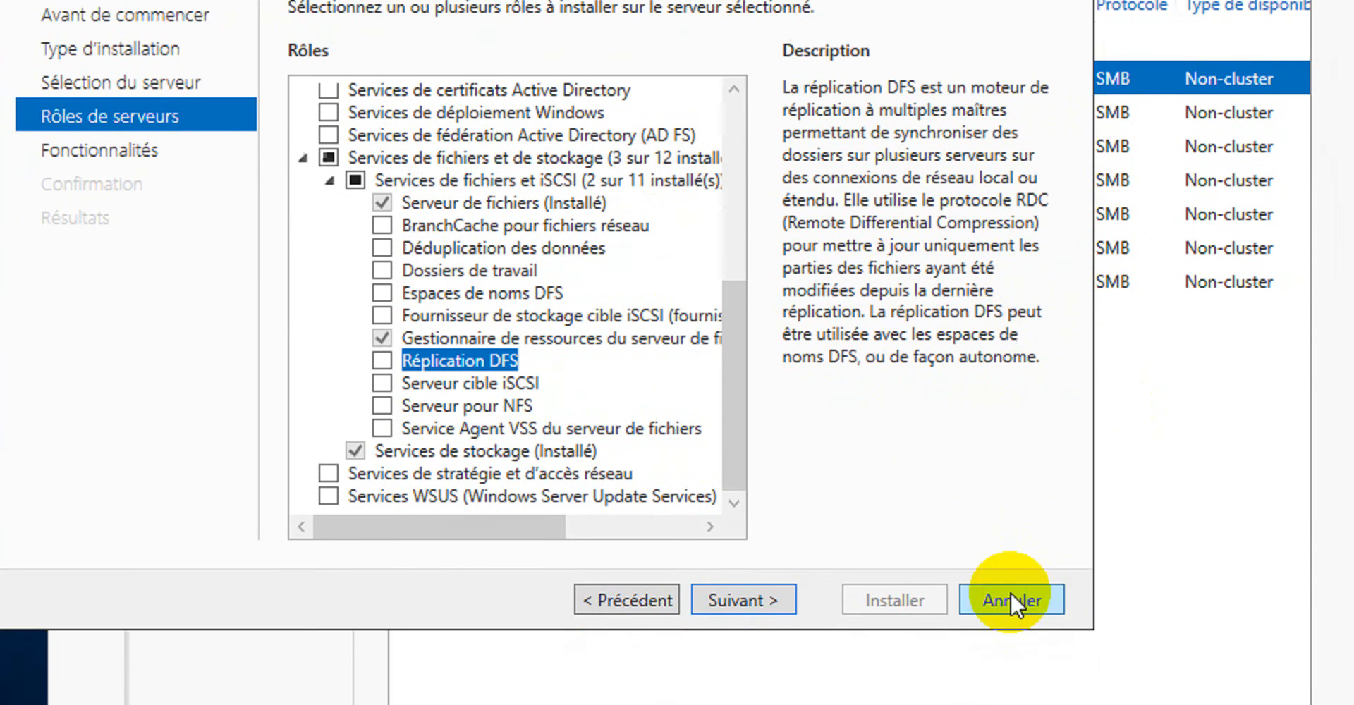
pyautogui.click(1012, 698)
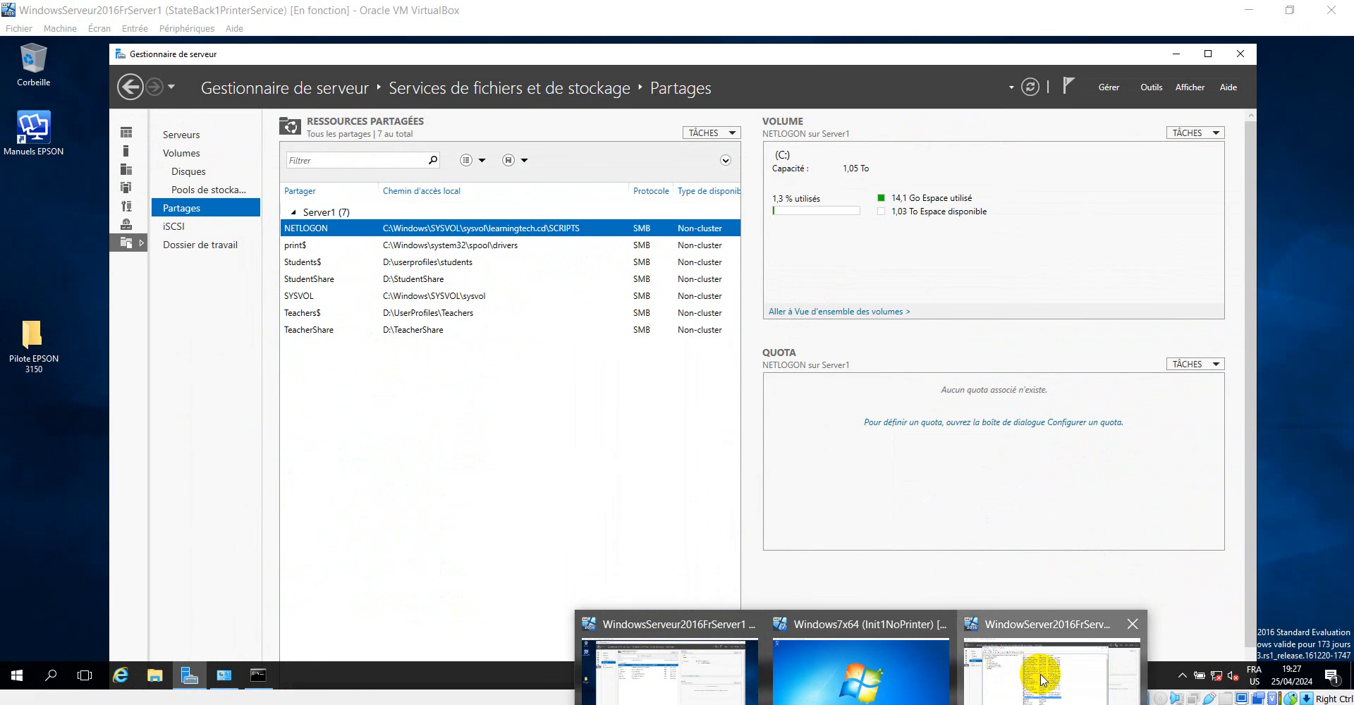
# Look over the Active Directory Users list on the Server2 virtual machine and return to the Server1 virtual machine.
pyautogui.click(1036, 670)
pyautogui.moveTo(1102, 296); pyautogui.dragTo(1078, 491)
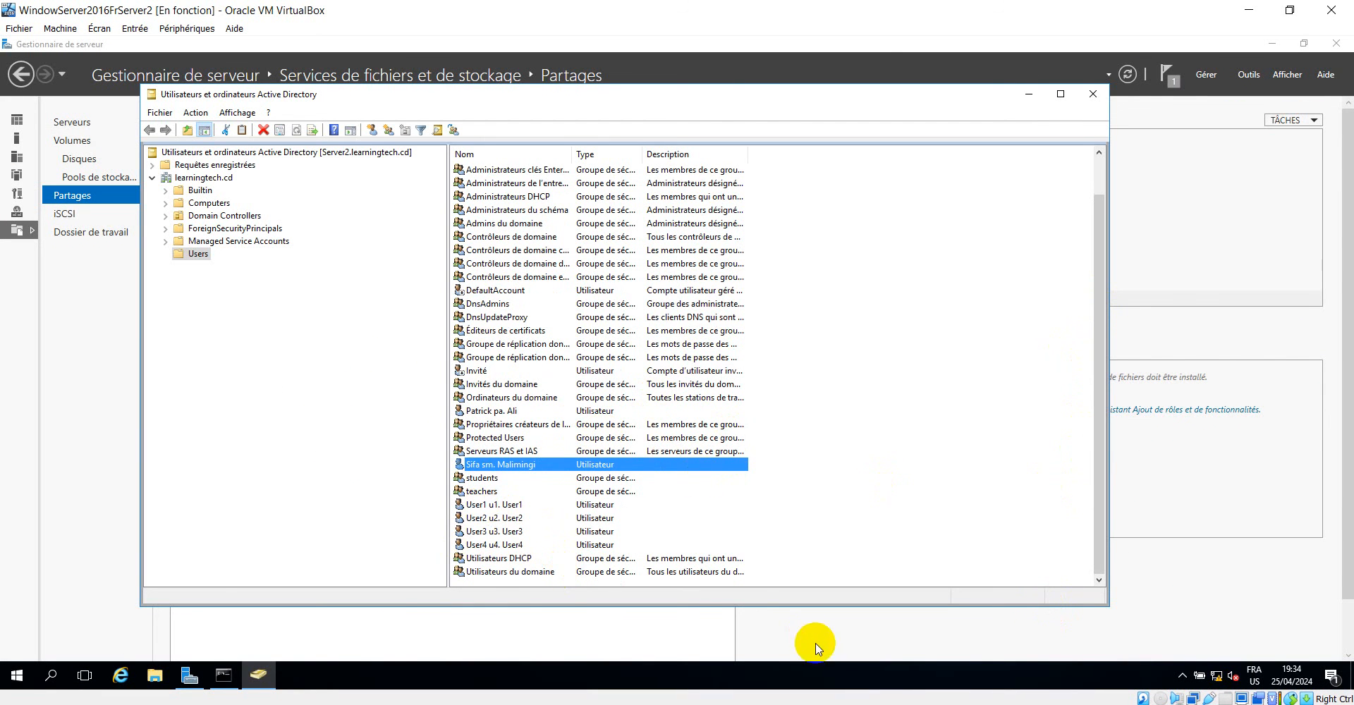
pyautogui.moveTo(259, 675)
pyautogui.click(649, 667)
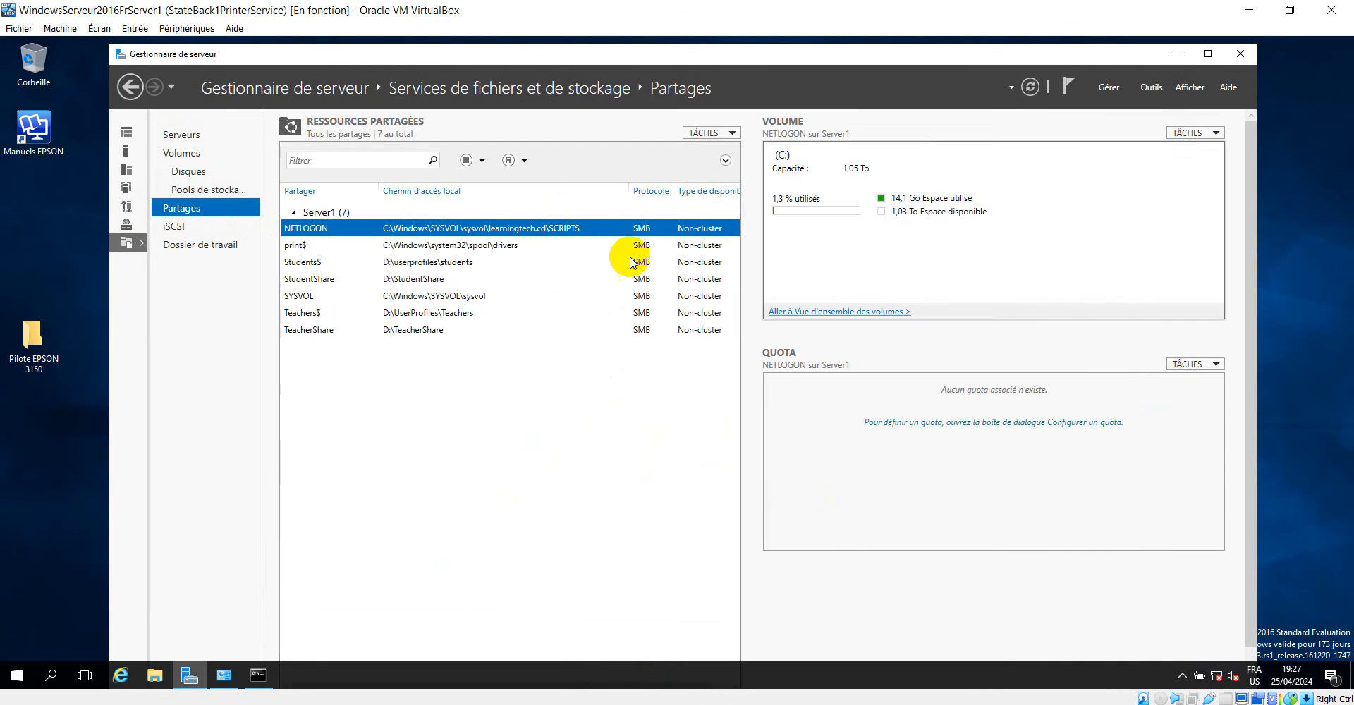
# Open Active Directory Users and Computers on Server1 from Server Manager.
pyautogui.click(1175, 55)
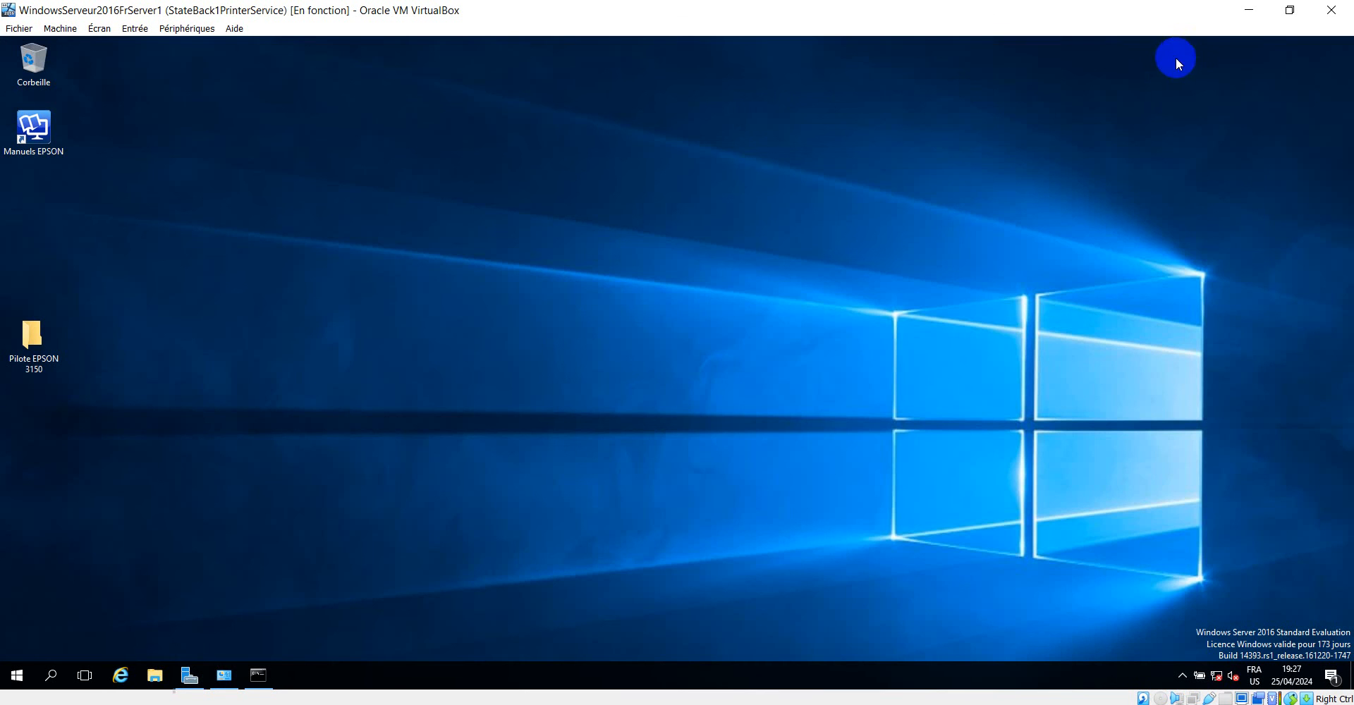
pyautogui.click(189, 679)
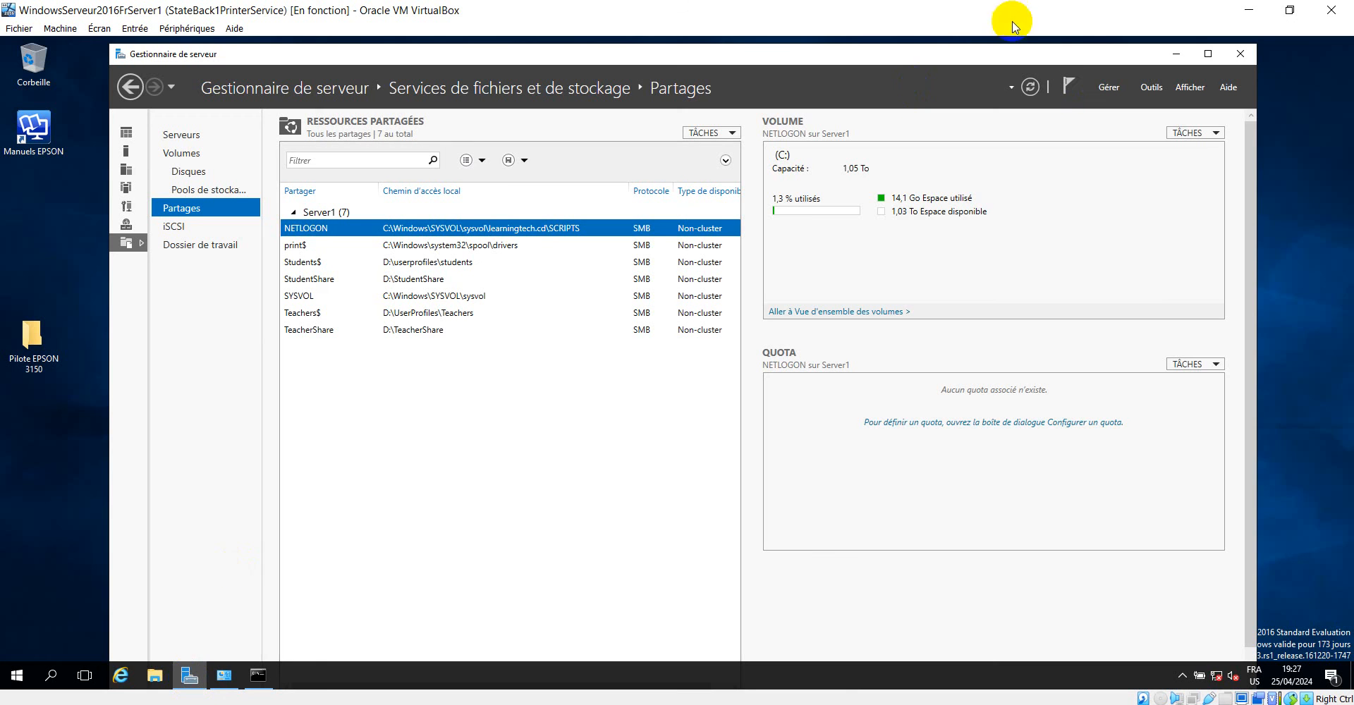
pyautogui.click(1154, 87)
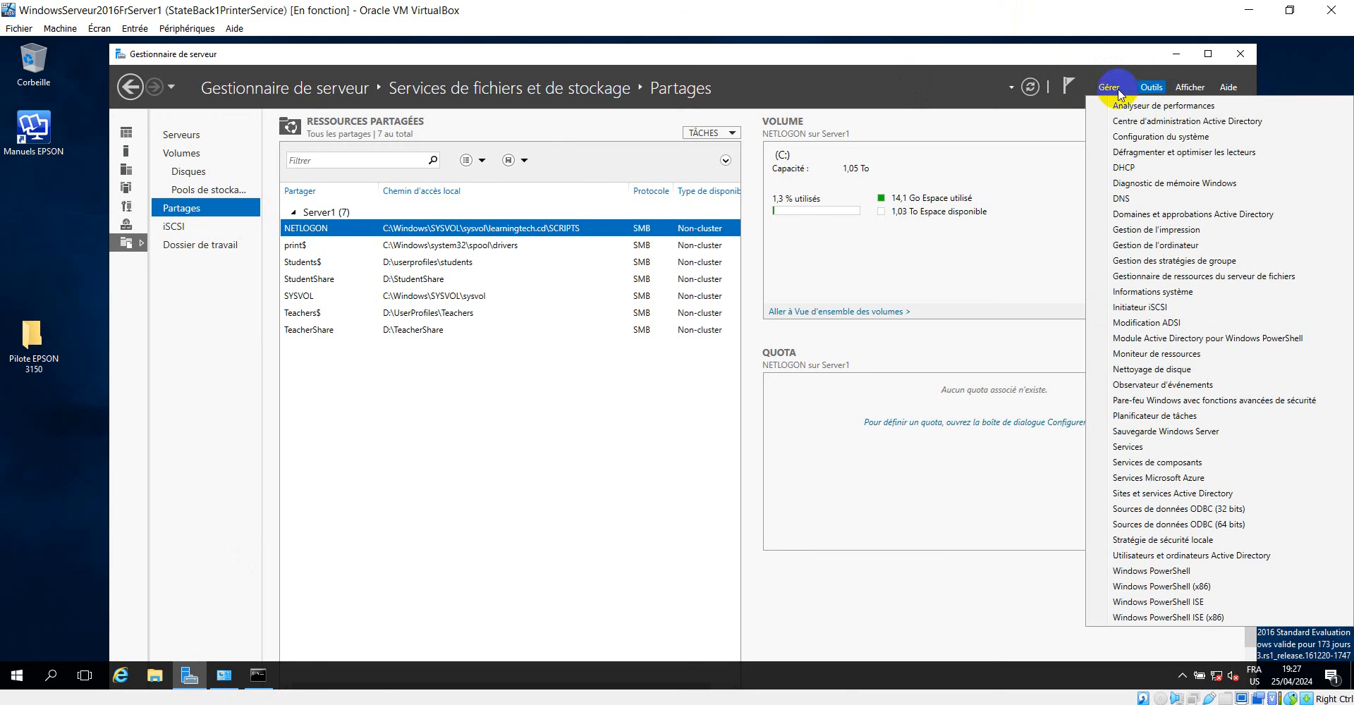
pyautogui.click(1185, 556)
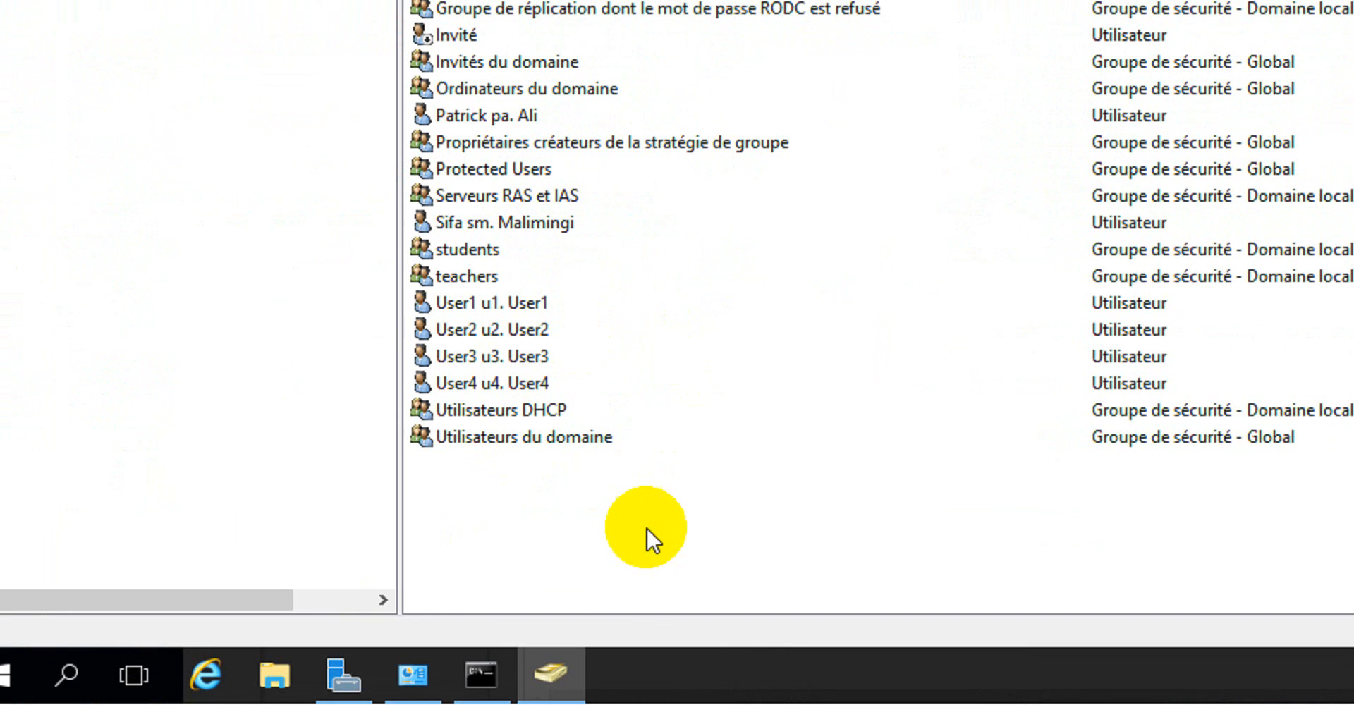
# Start a new user in learningtech.cd/Users and enter the user's first name, initials and last name, with the first name capitalized.
pyautogui.rightClick(646, 527)
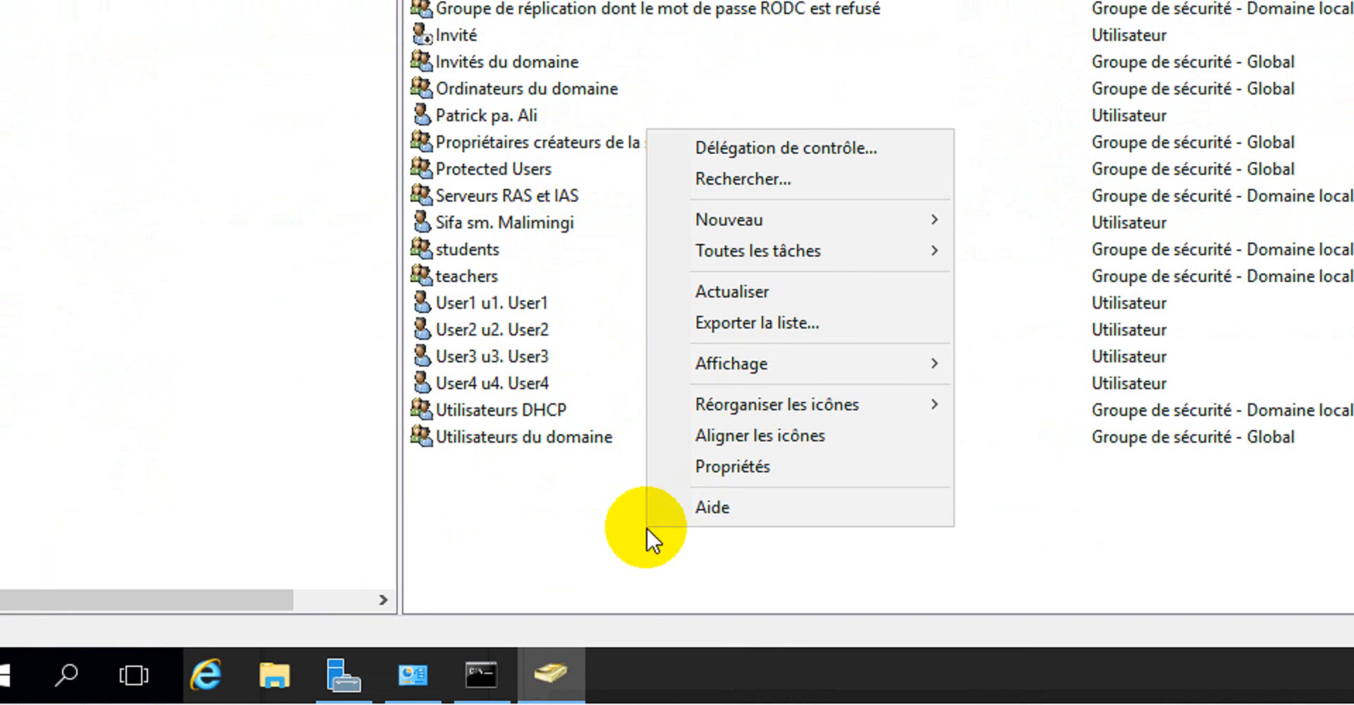
pyautogui.moveTo(816, 217)
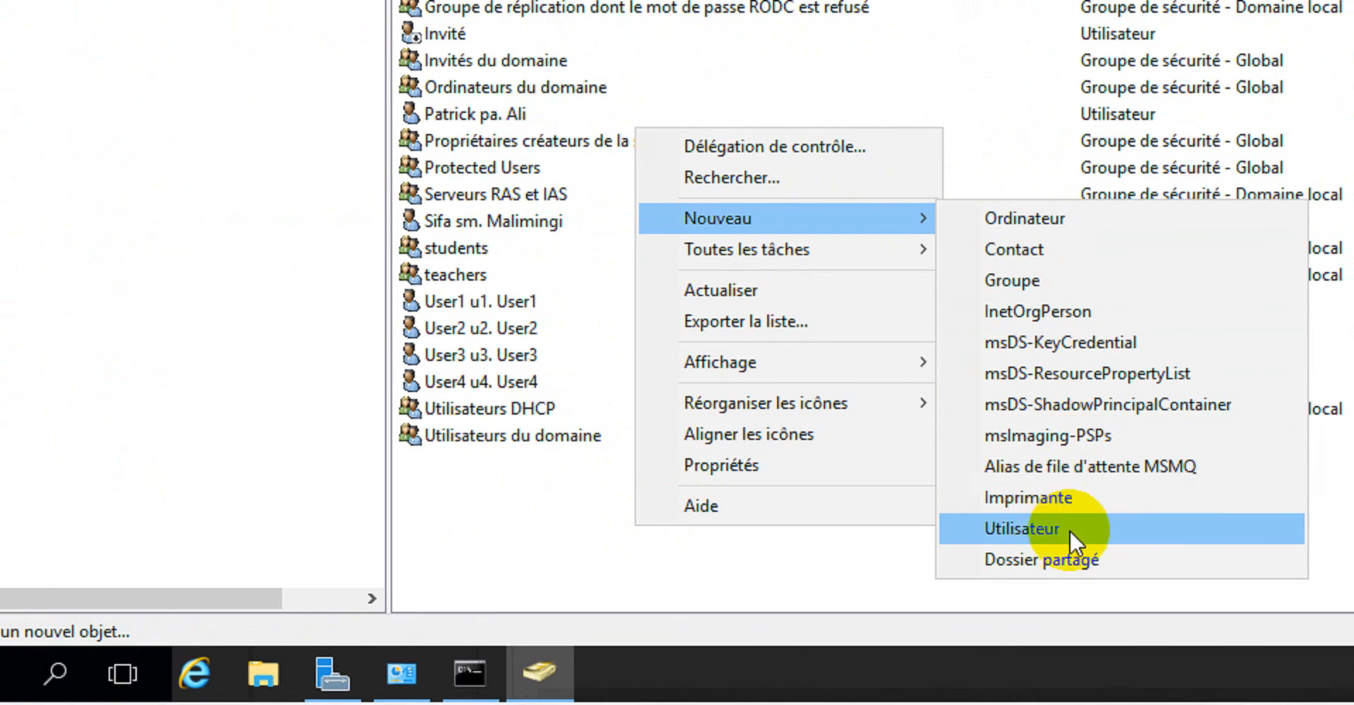
pyautogui.click(1069, 530)
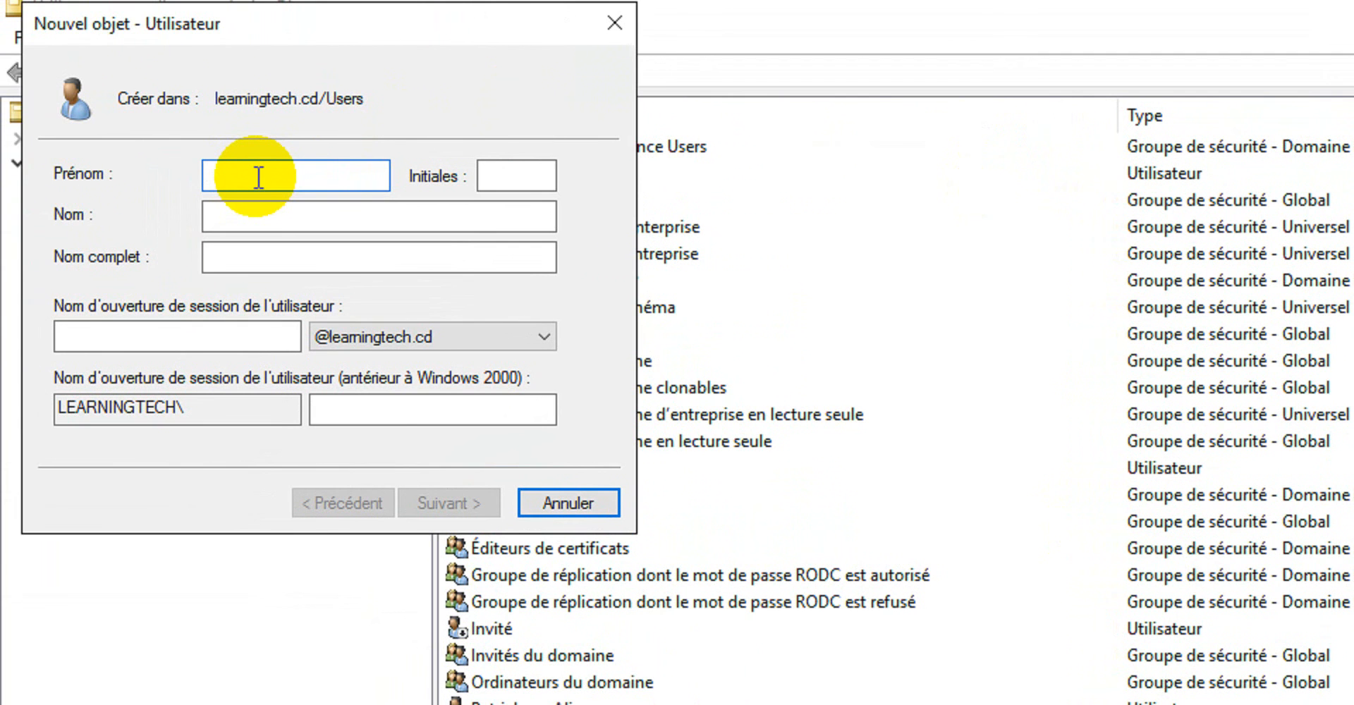
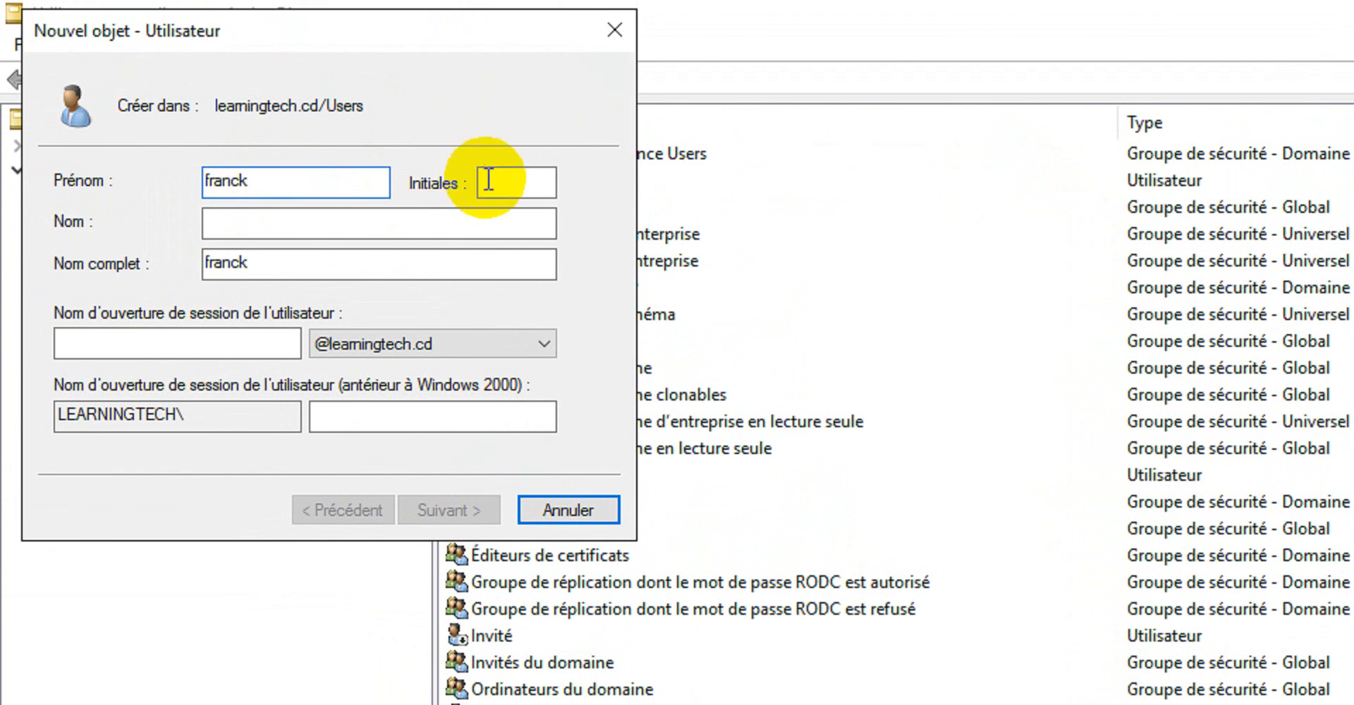
pyautogui.click(496, 175)
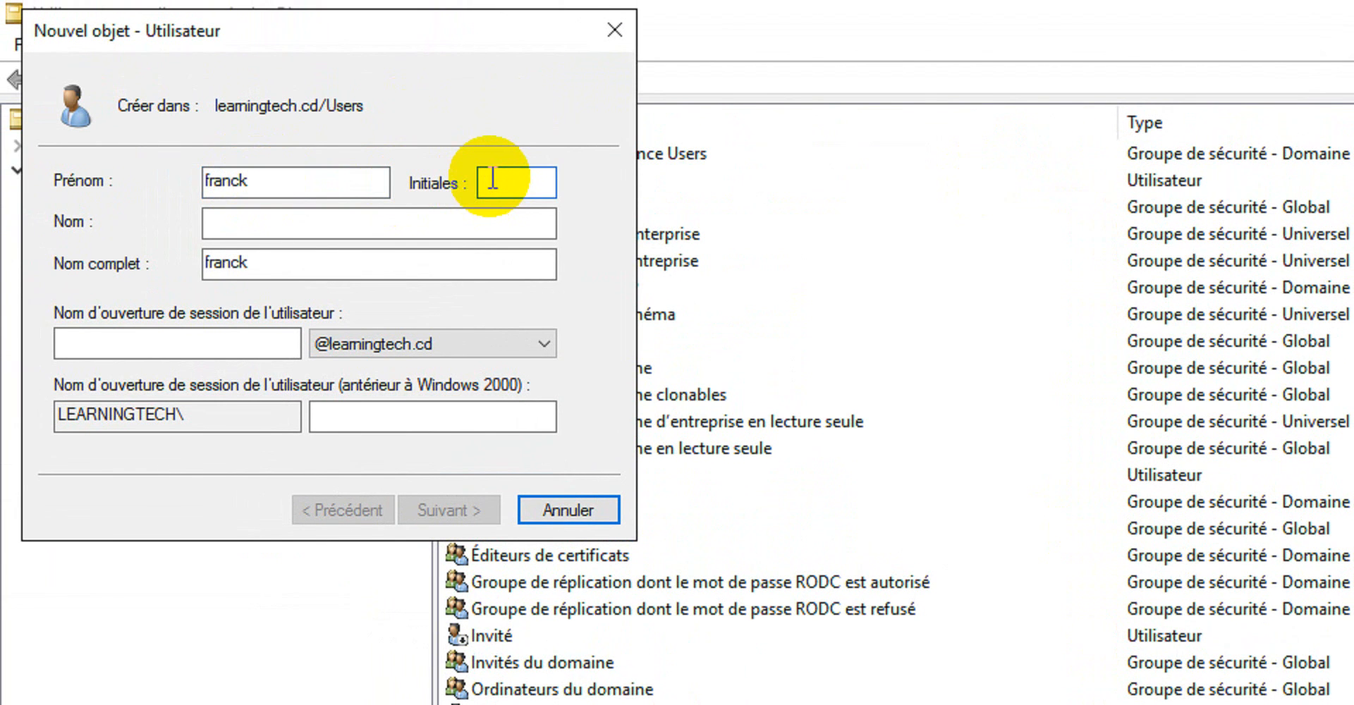
pyautogui.write('fk')
pyautogui.click(313, 224)
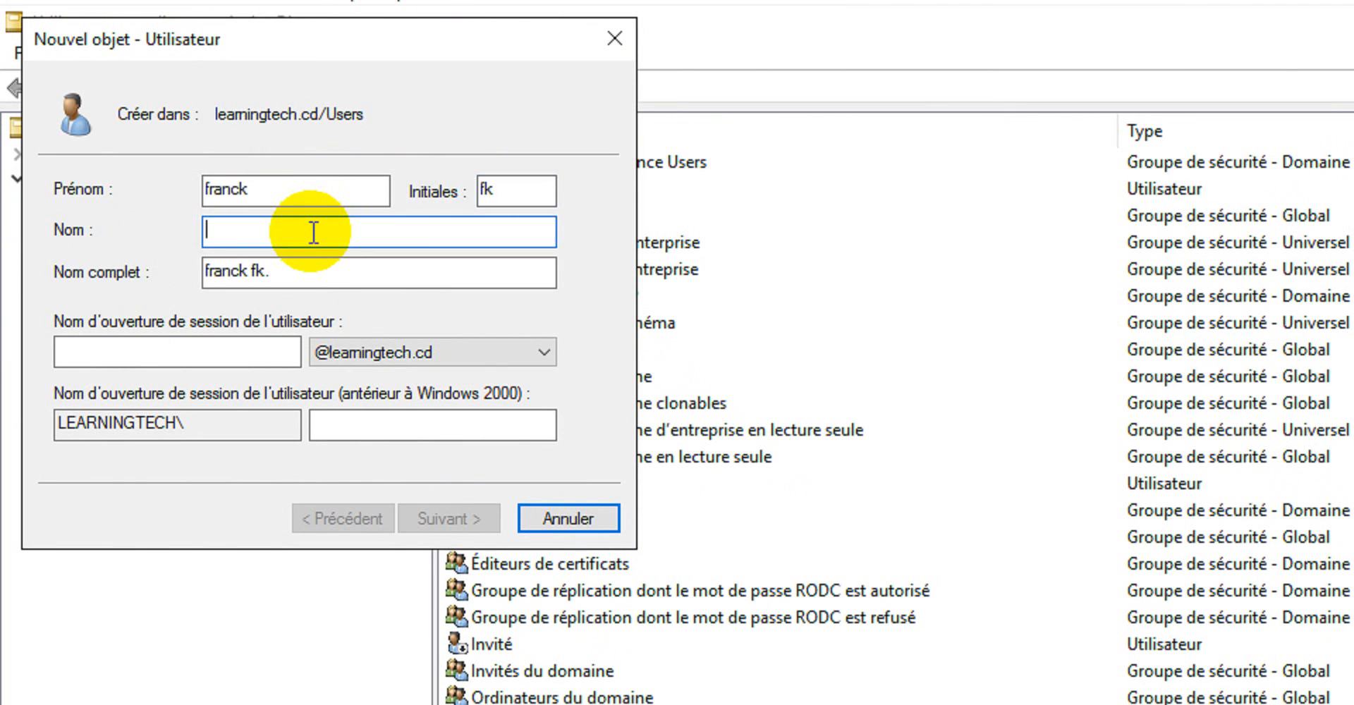
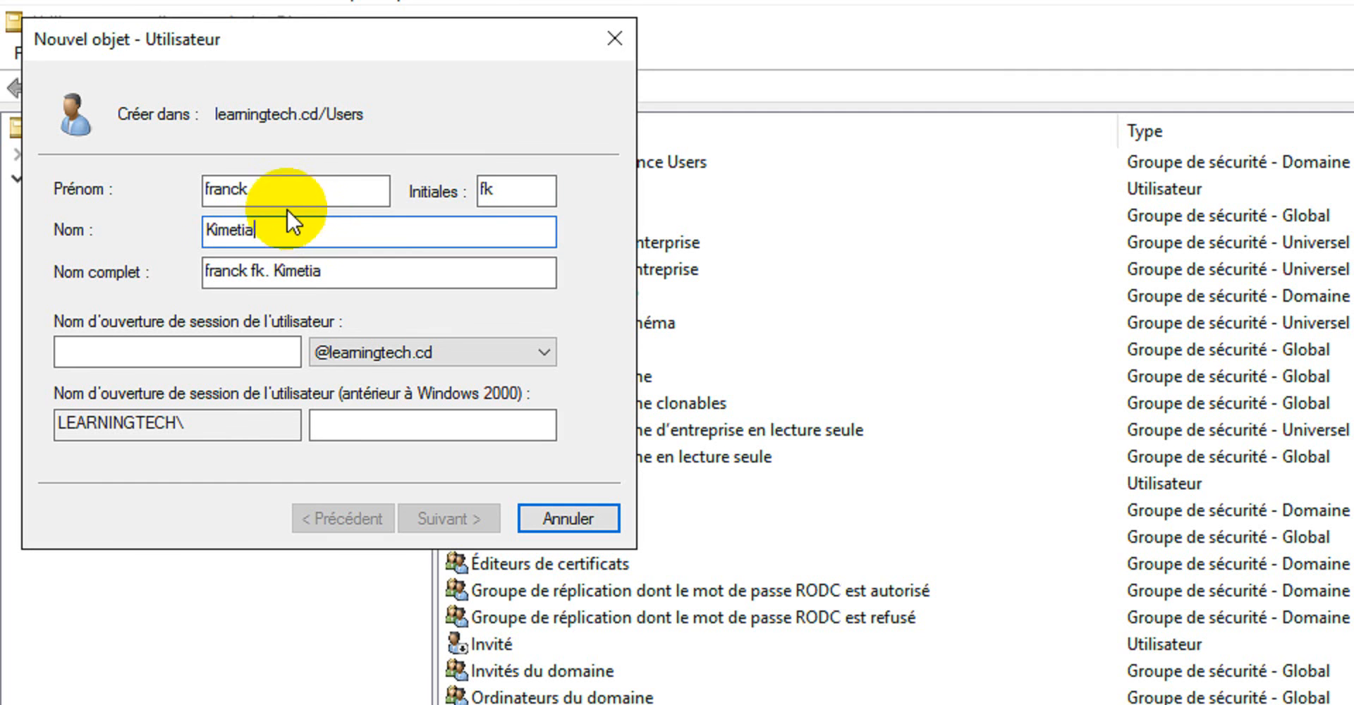
pyautogui.click(210, 189)
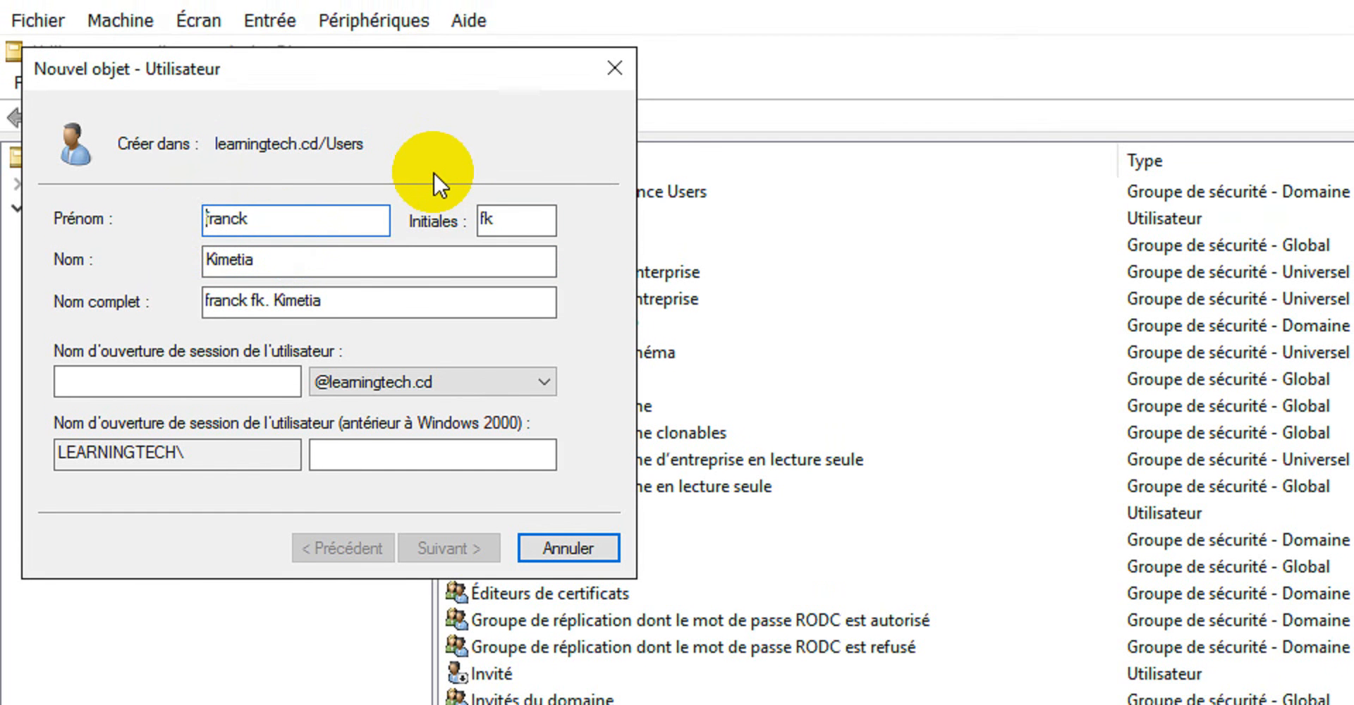
pyautogui.press('BackSpace')
pyautogui.write('F')
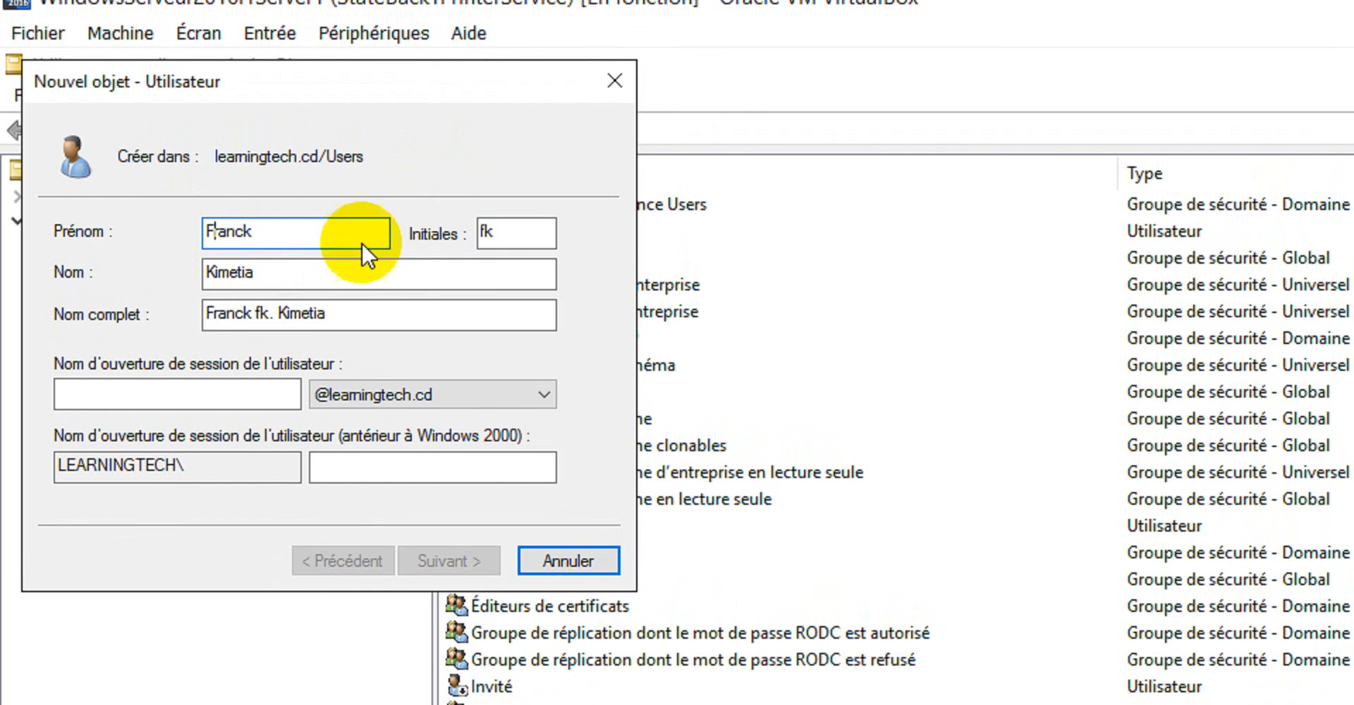
pyautogui.click(187, 386)
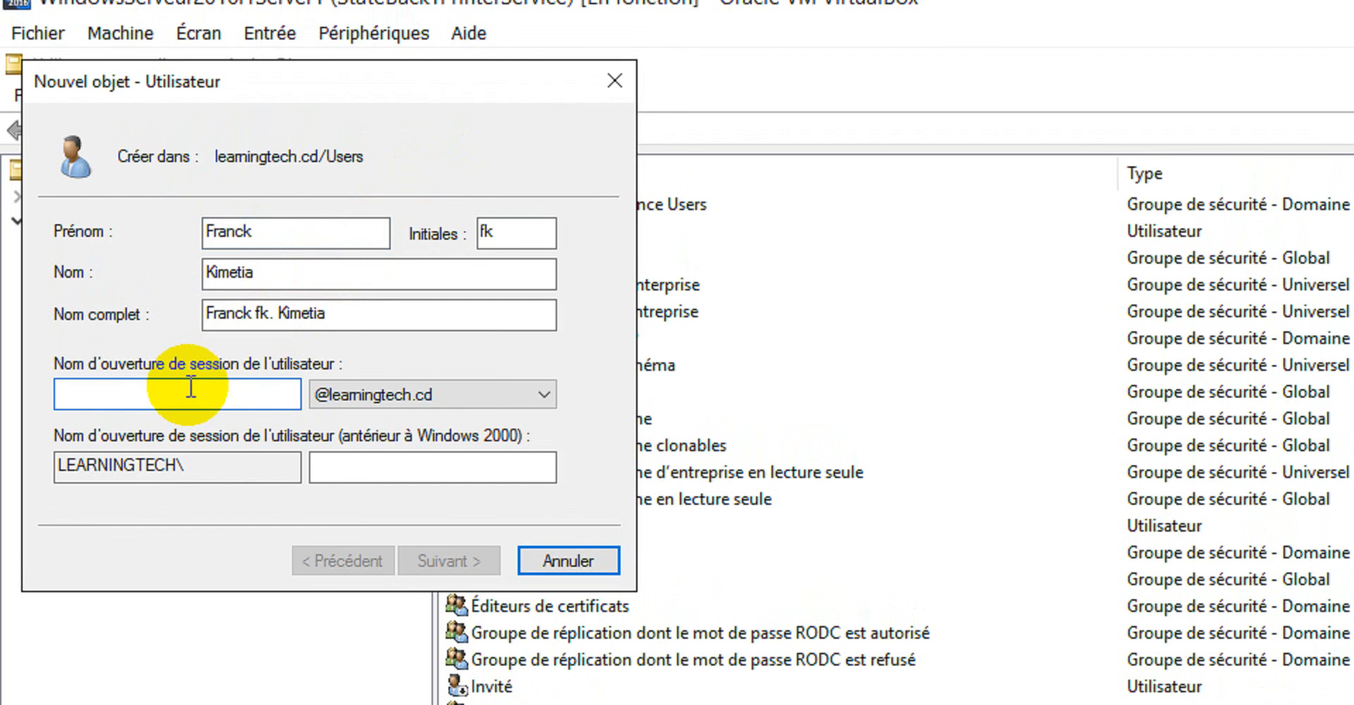
pyautogui.write('franck')
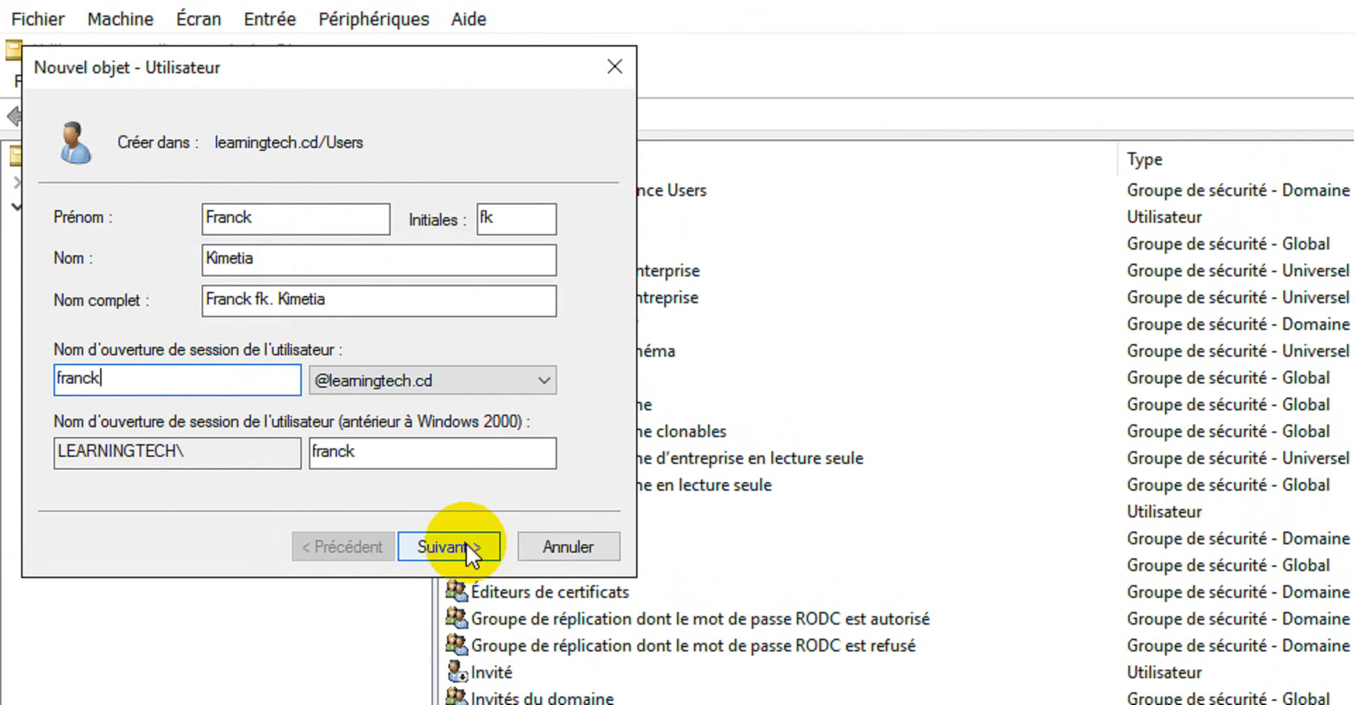
pyautogui.click(462, 558)
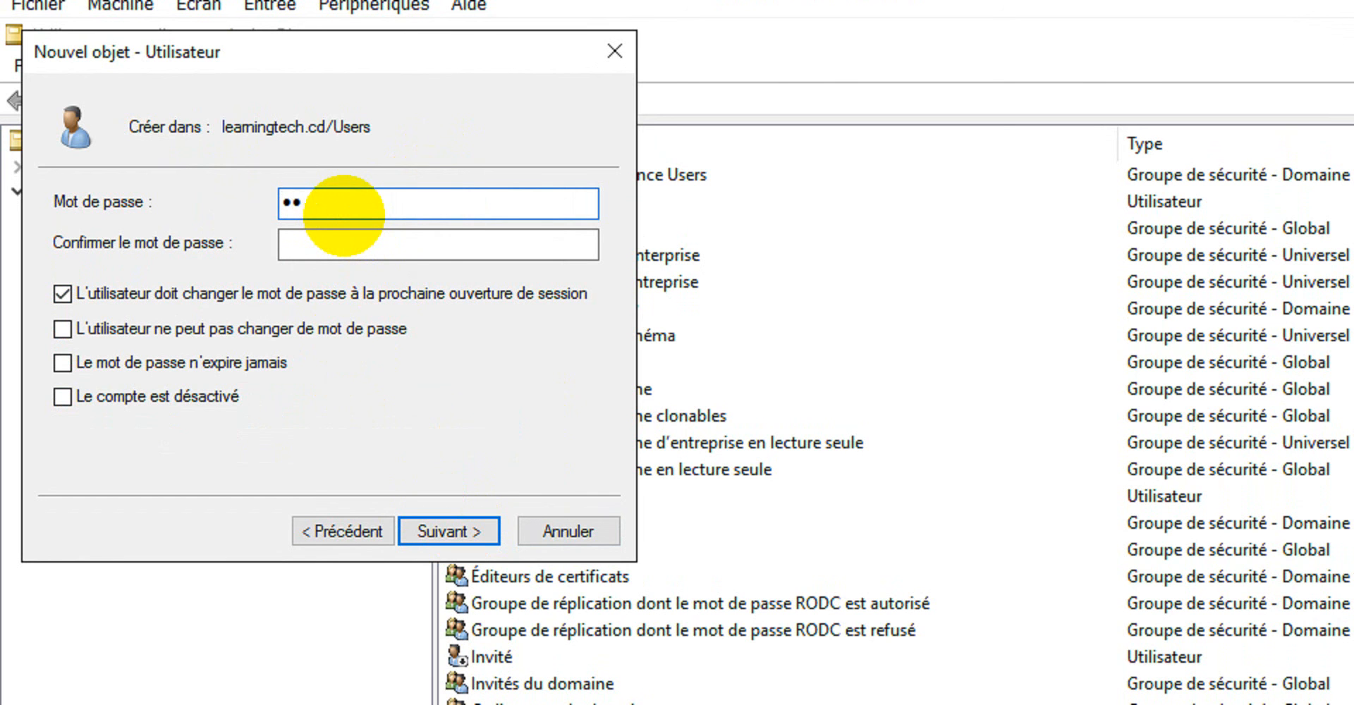
# Enter and confirm the new user's account password.
pyautogui.write('•••••••')
pyautogui.press('Tab')
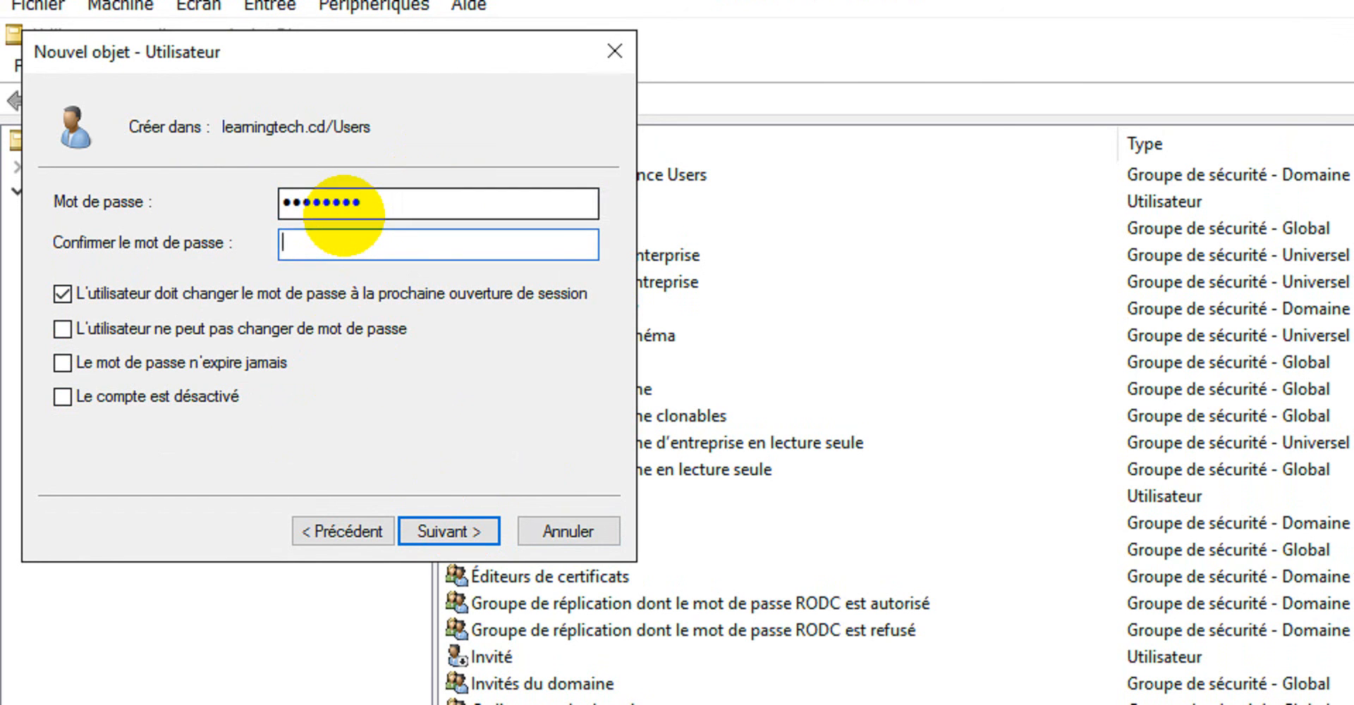
pyautogui.write('••••••')
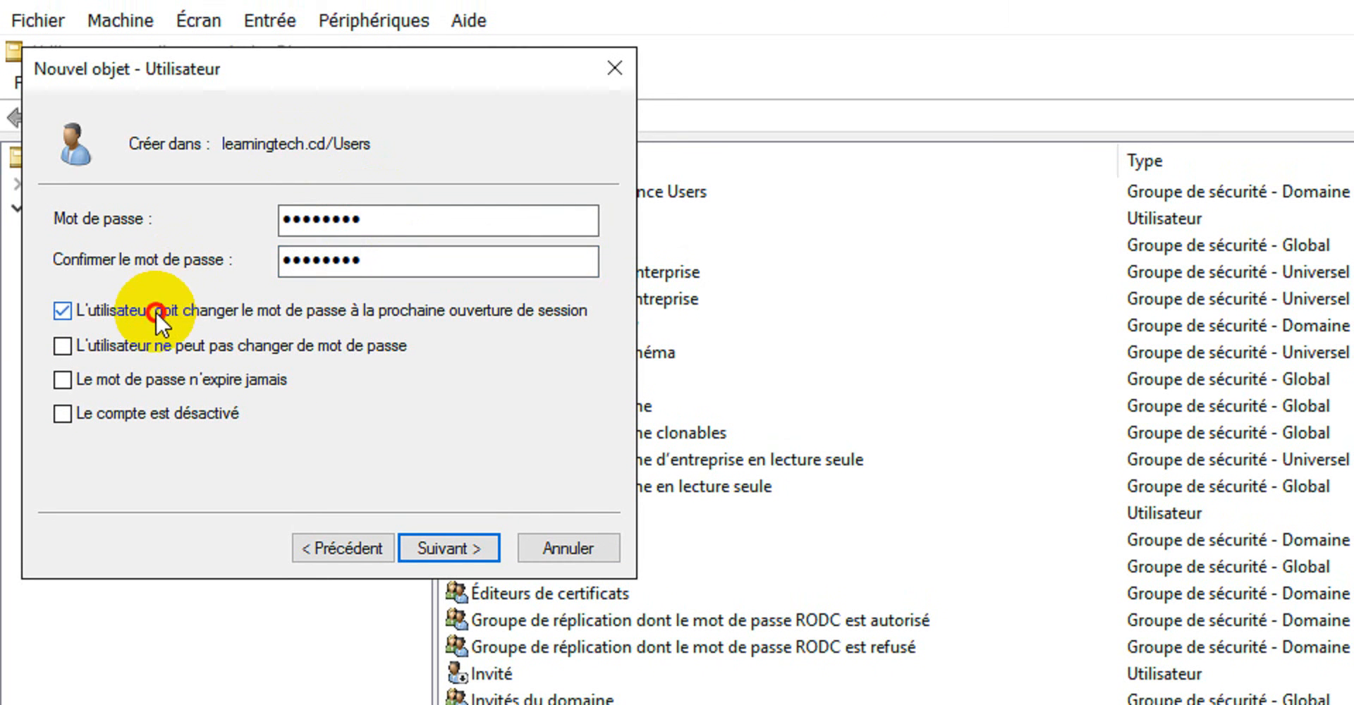
# Clear the password change requirement at next logon, prevent the user from changing the password, make it never expire, and create the account.
pyautogui.click(155, 295)
pyautogui.click(117, 345)
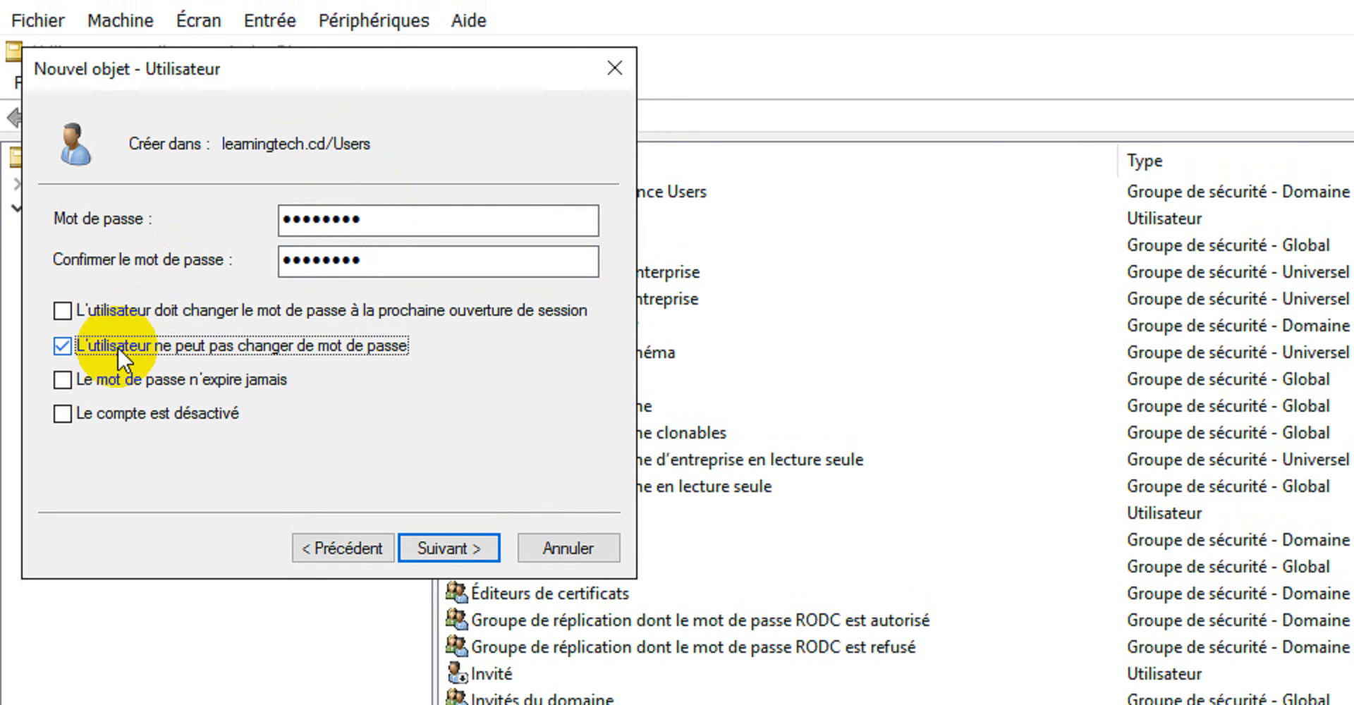
pyautogui.click(117, 378)
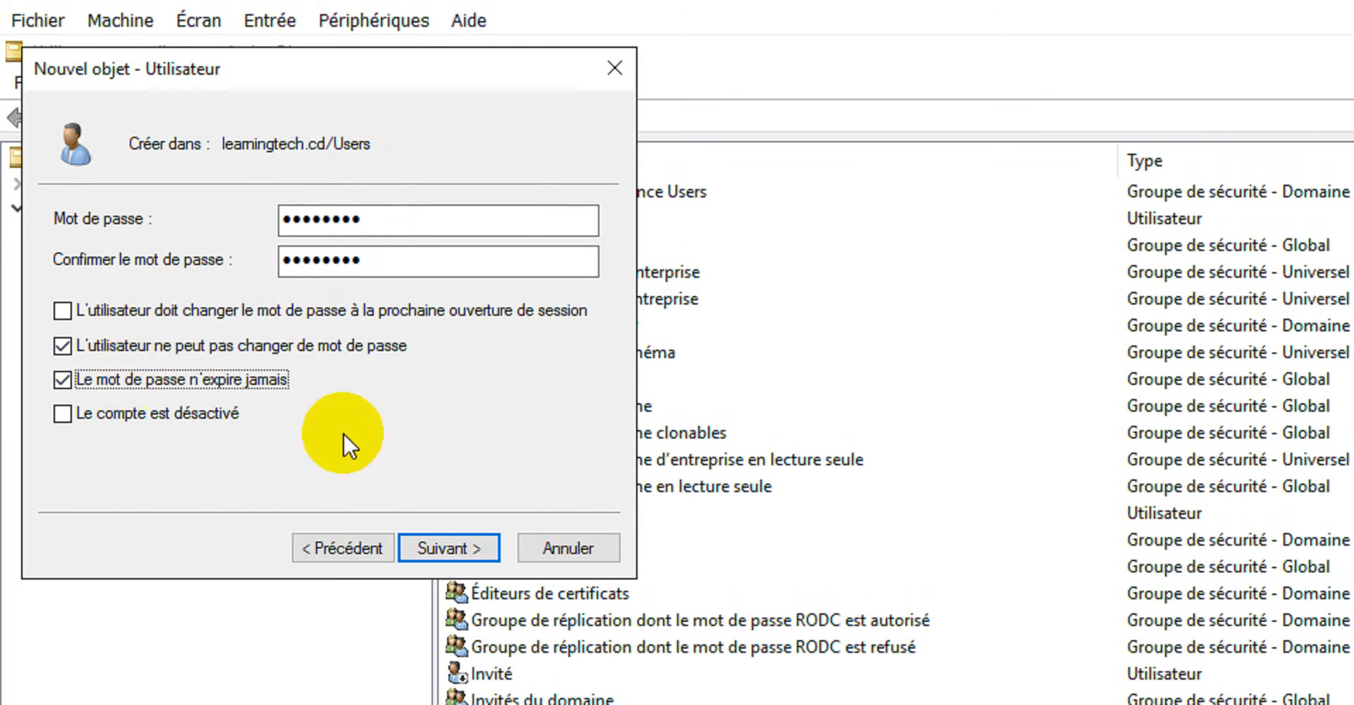
pyautogui.click(448, 549)
pyautogui.click(448, 549)
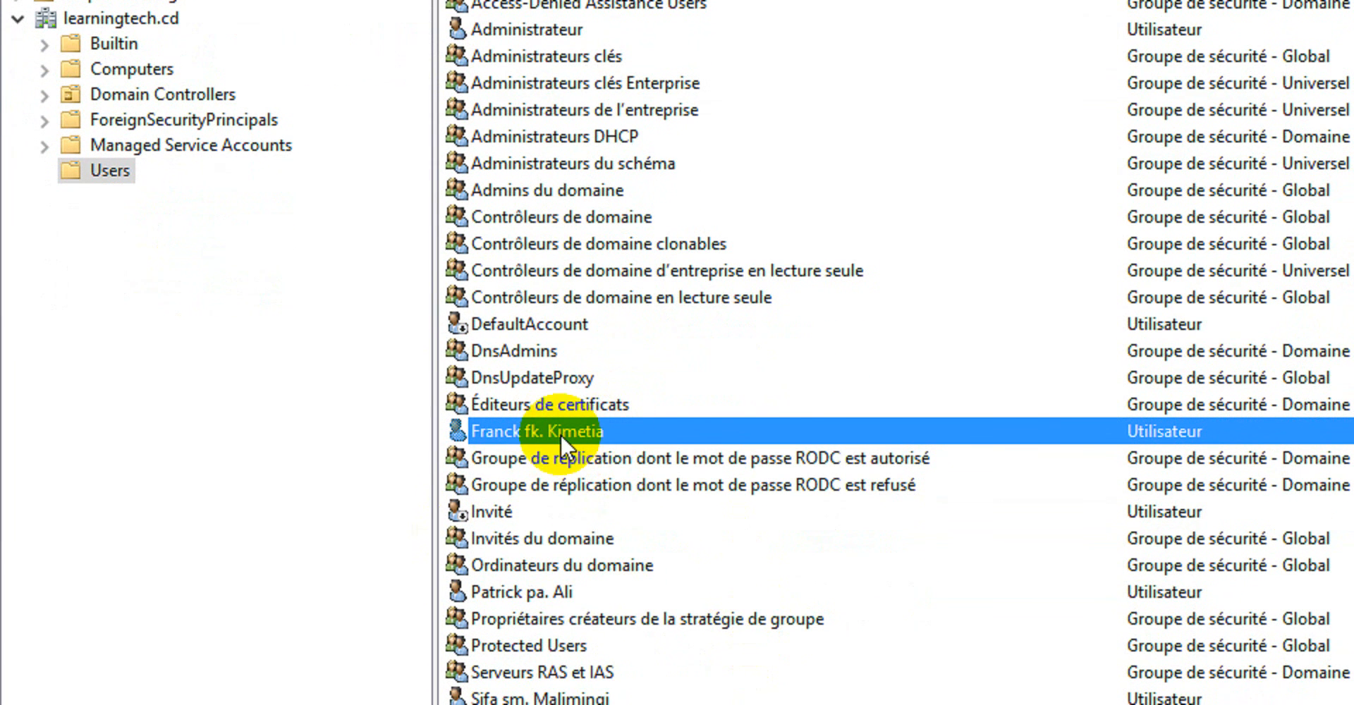
# Add the newly created user to the teachers group.
pyautogui.rightClick(560, 434)
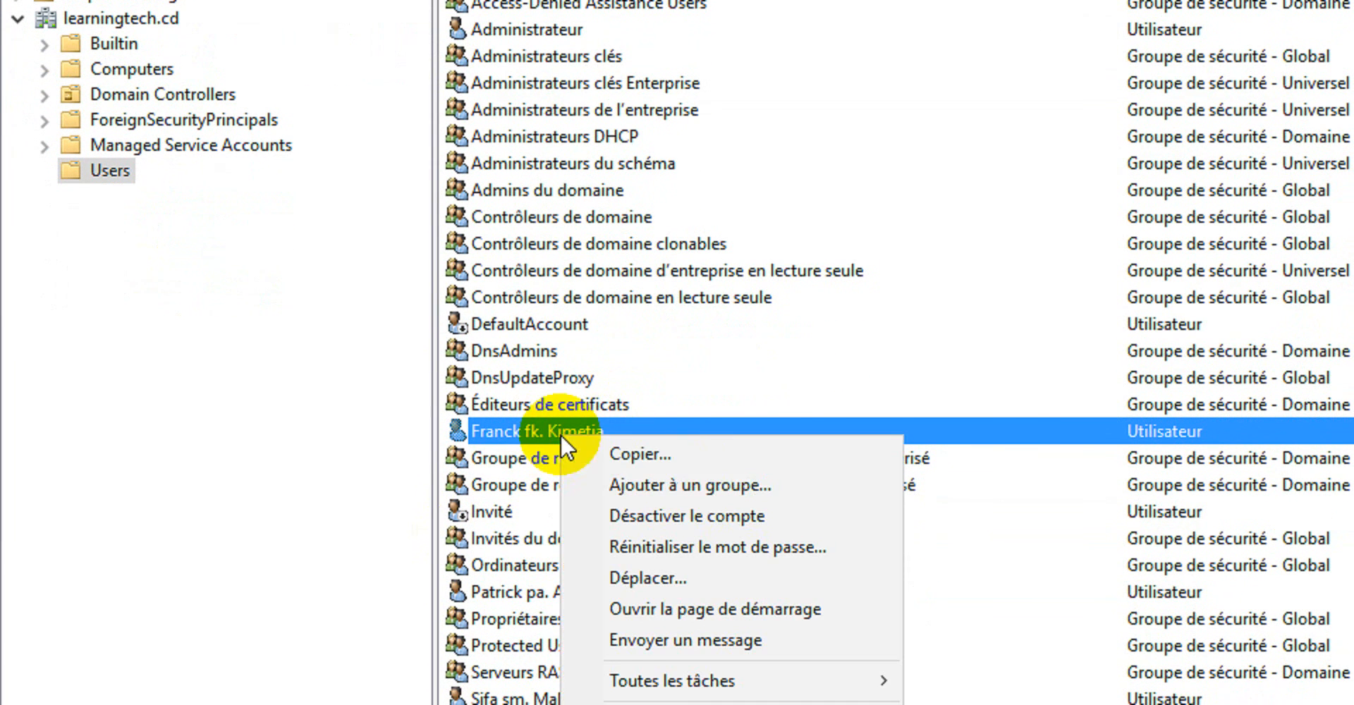
pyautogui.click(735, 485)
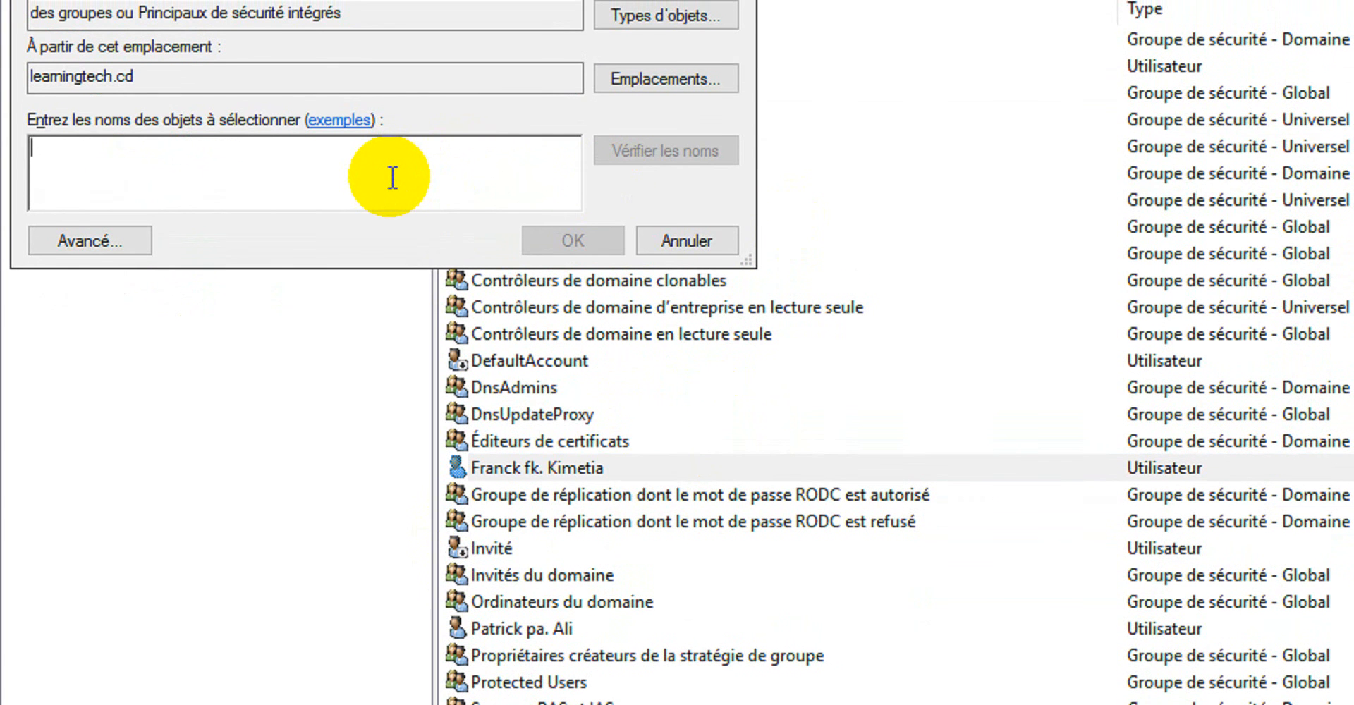
pyautogui.write('teac')
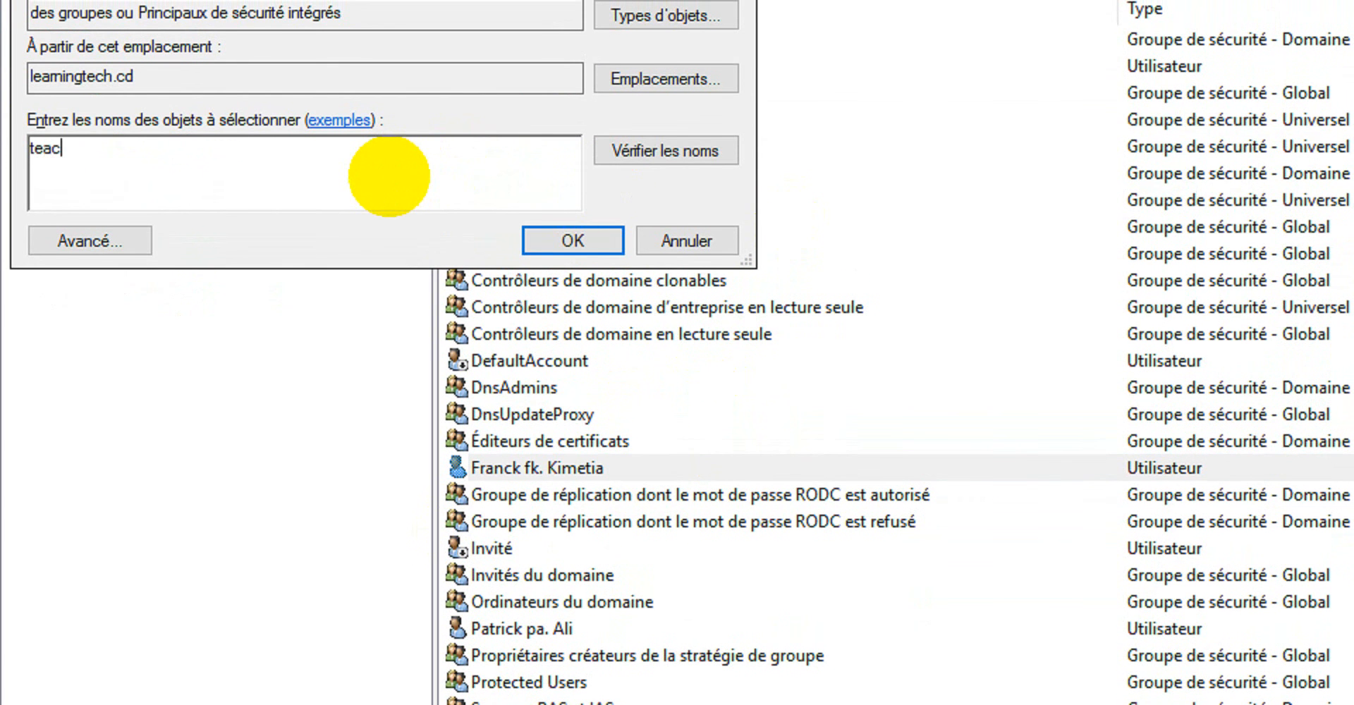
pyautogui.write('hers')
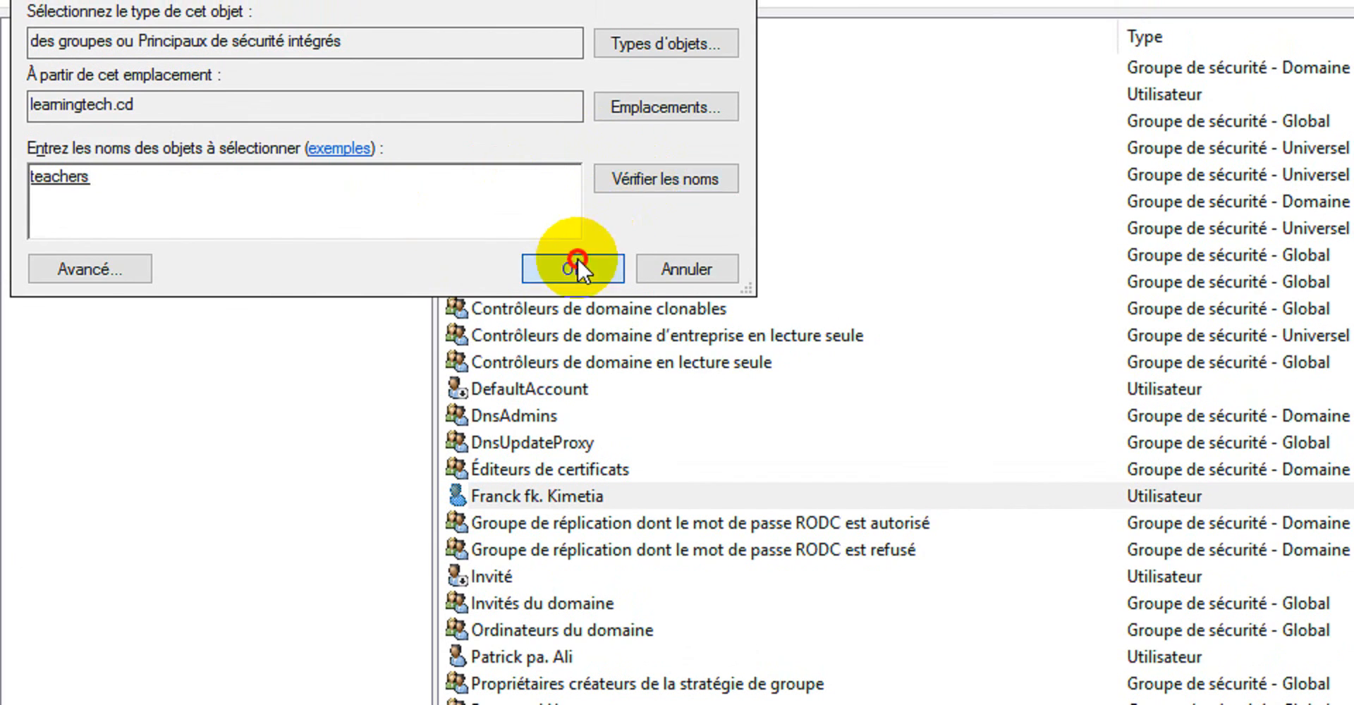
pyautogui.click(575, 259)
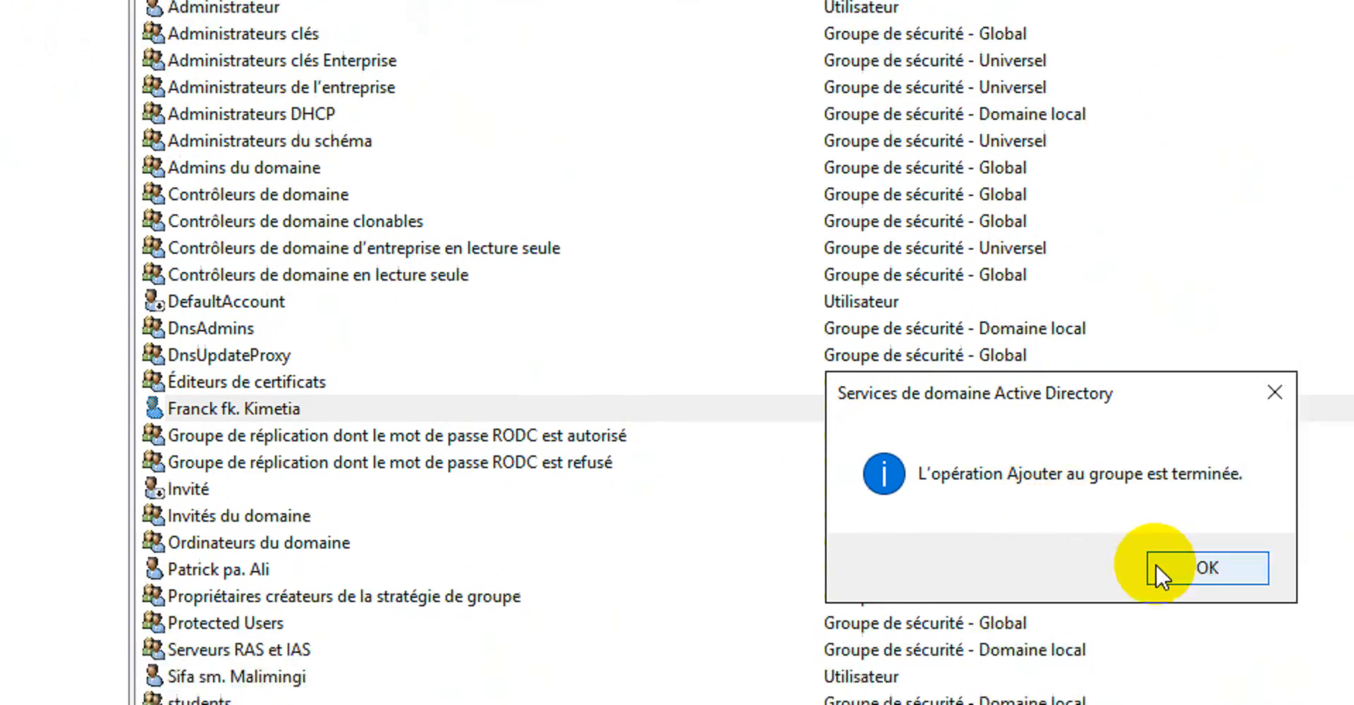
pyautogui.click(1155, 564)
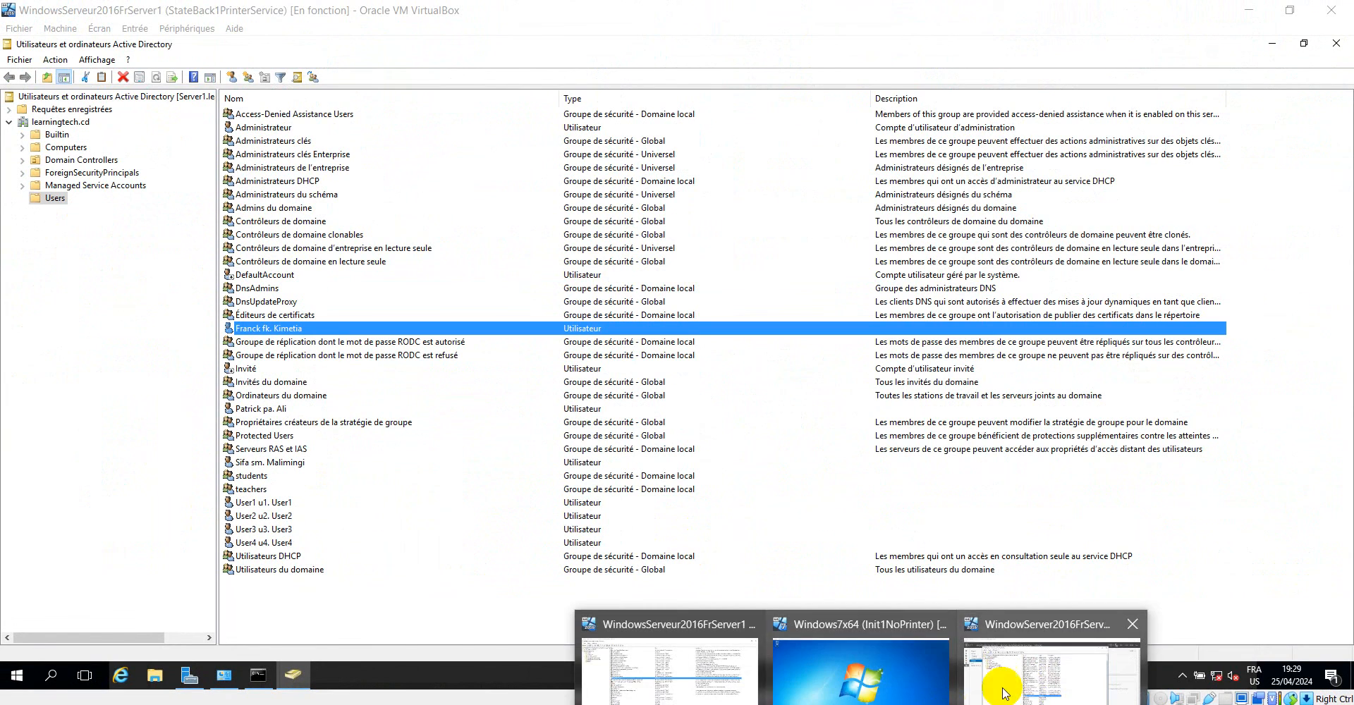
# Switch to the Server2 virtual machine, maximize Active Directory Users and Computers and refresh the Users container to check for the new user.
pyautogui.click(1033, 692)
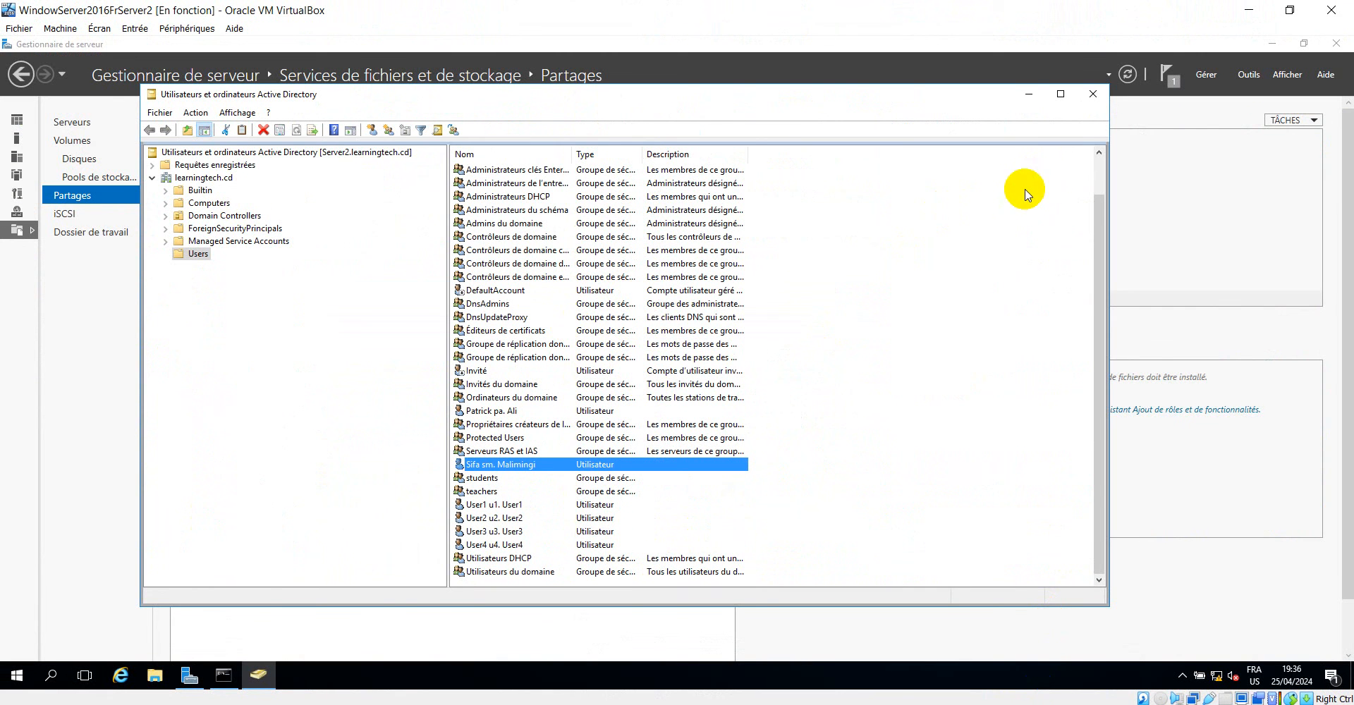
pyautogui.click(1059, 94)
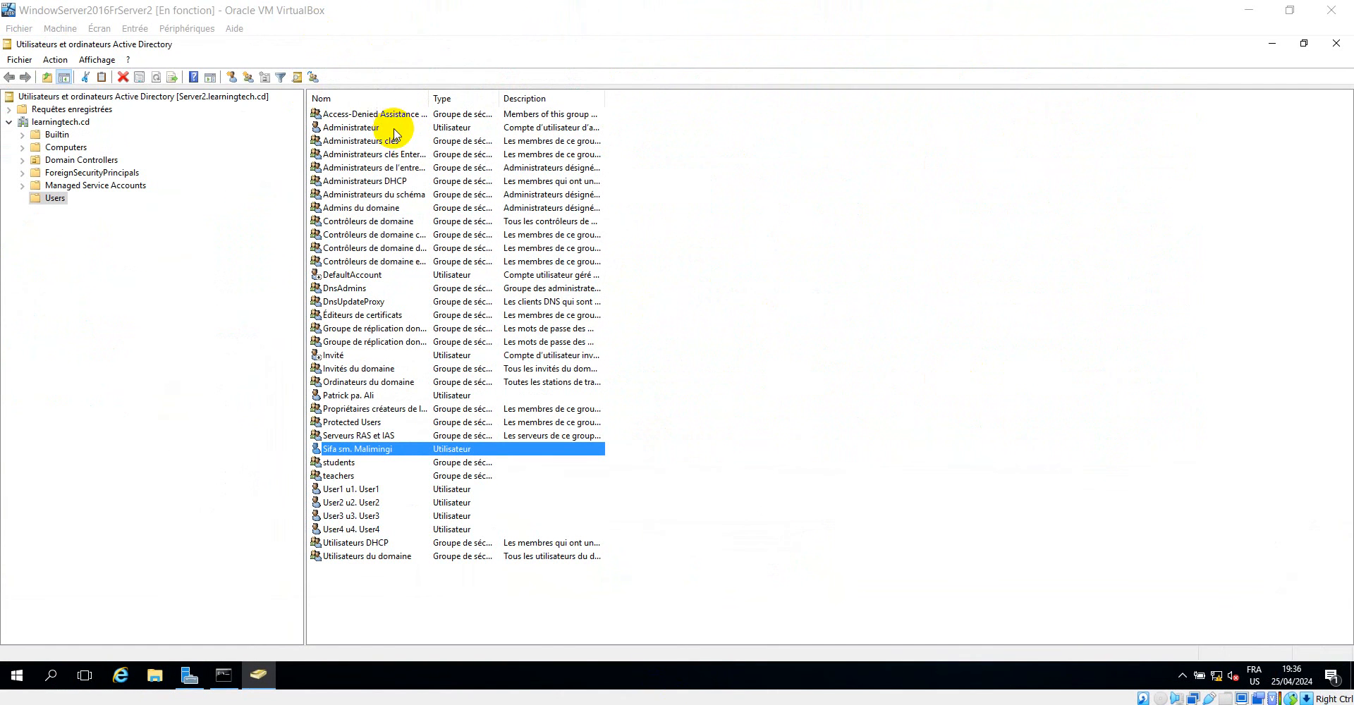
pyautogui.click(156, 79)
pyautogui.rightClick(1036, 266)
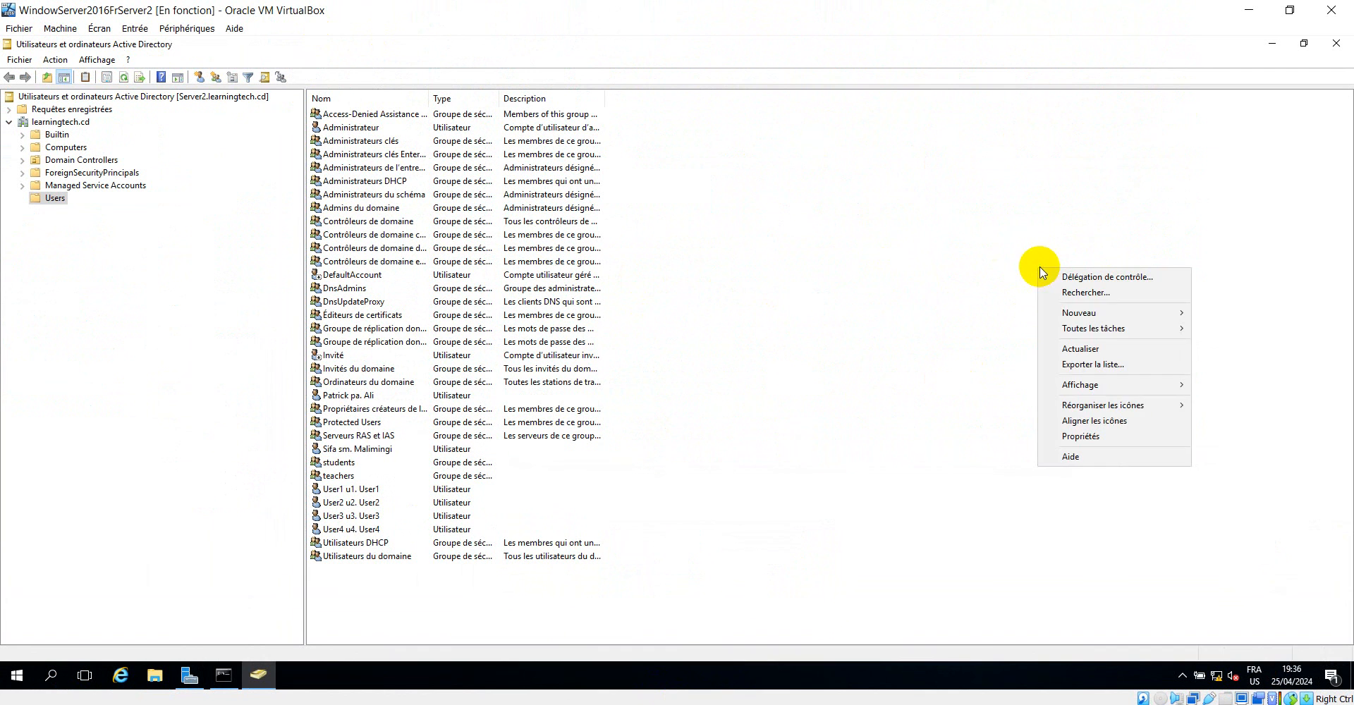
pyautogui.click(1077, 350)
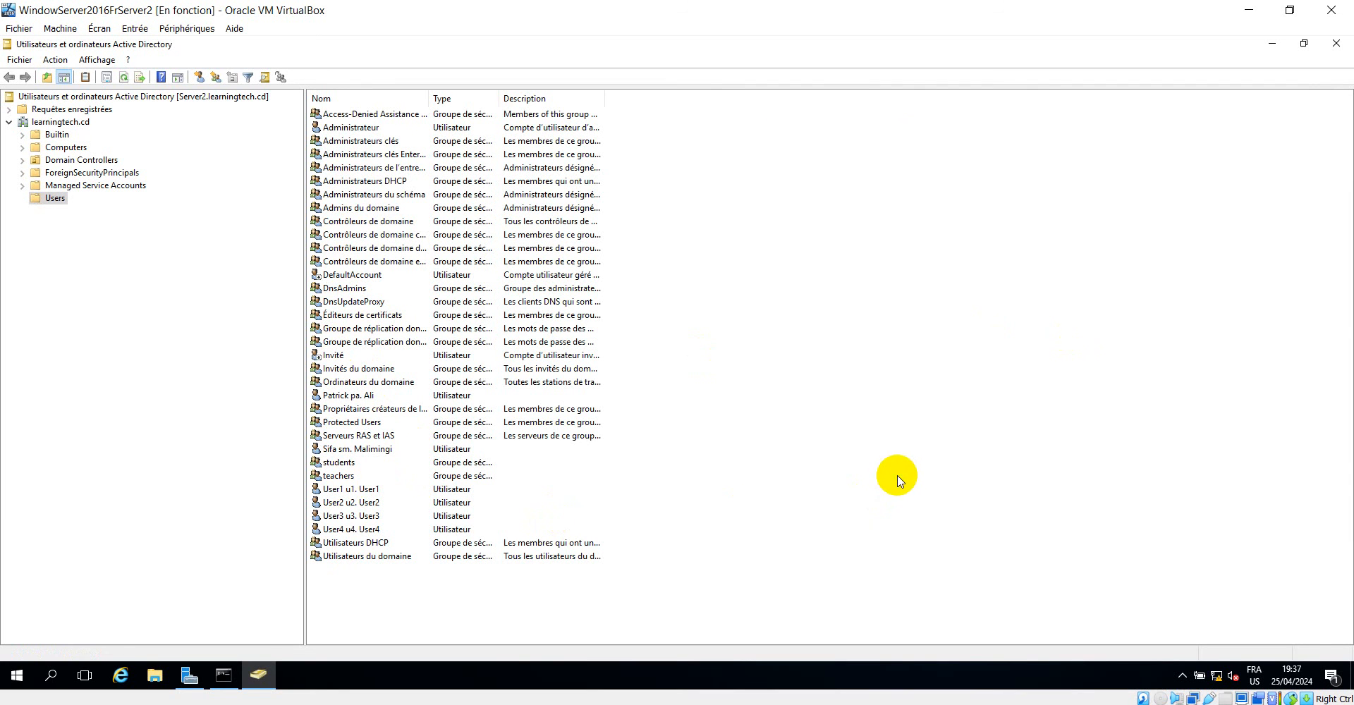
pyautogui.rightClick(896, 477)
pyautogui.click(954, 363)
pyautogui.rightClick(762, 500)
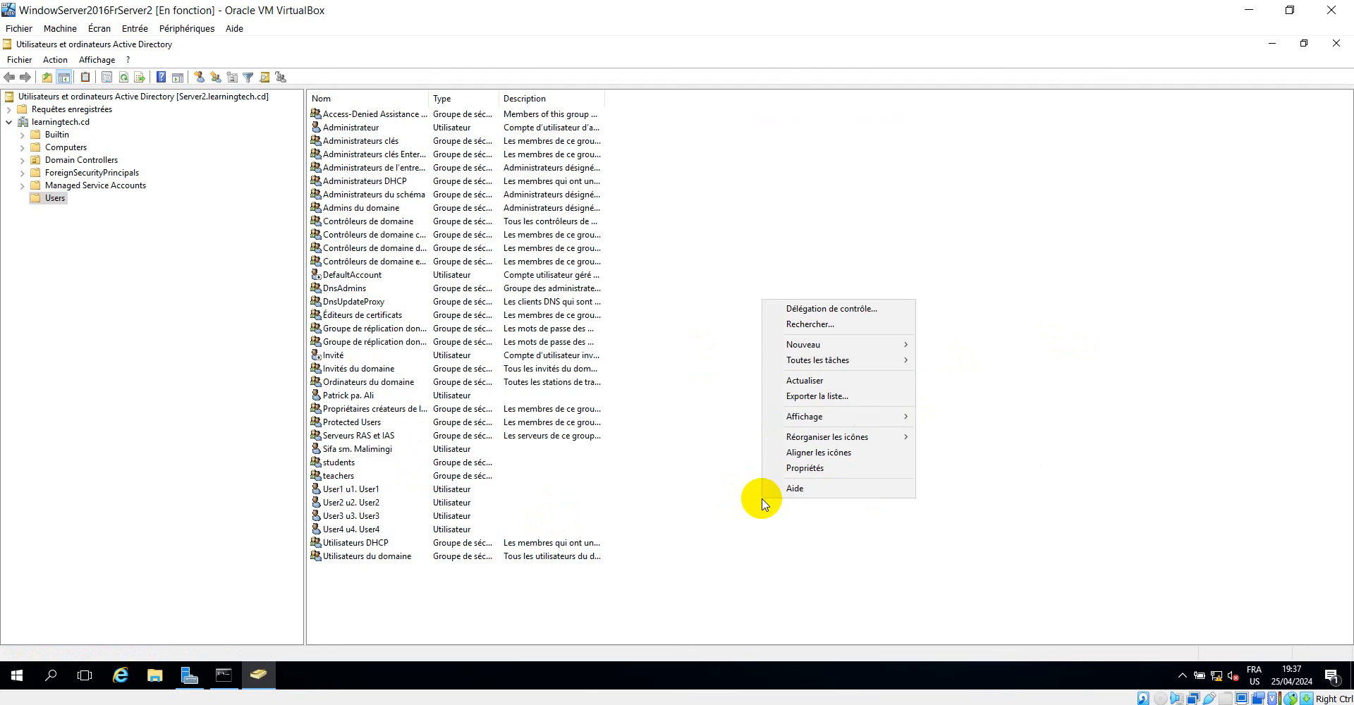
pyautogui.click(825, 381)
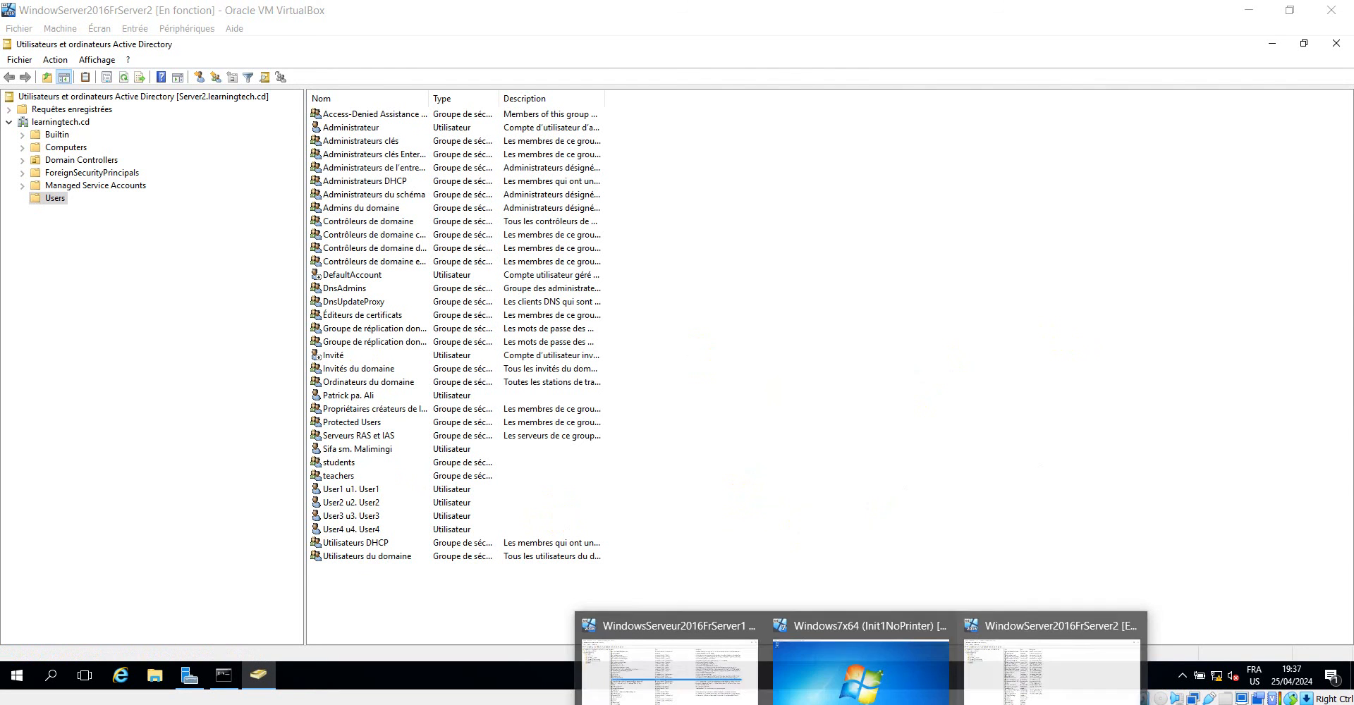
# Compare with the Users container on Server1, and refresh the list on Server2 again to look for the replicated user.
pyautogui.click(682, 666)
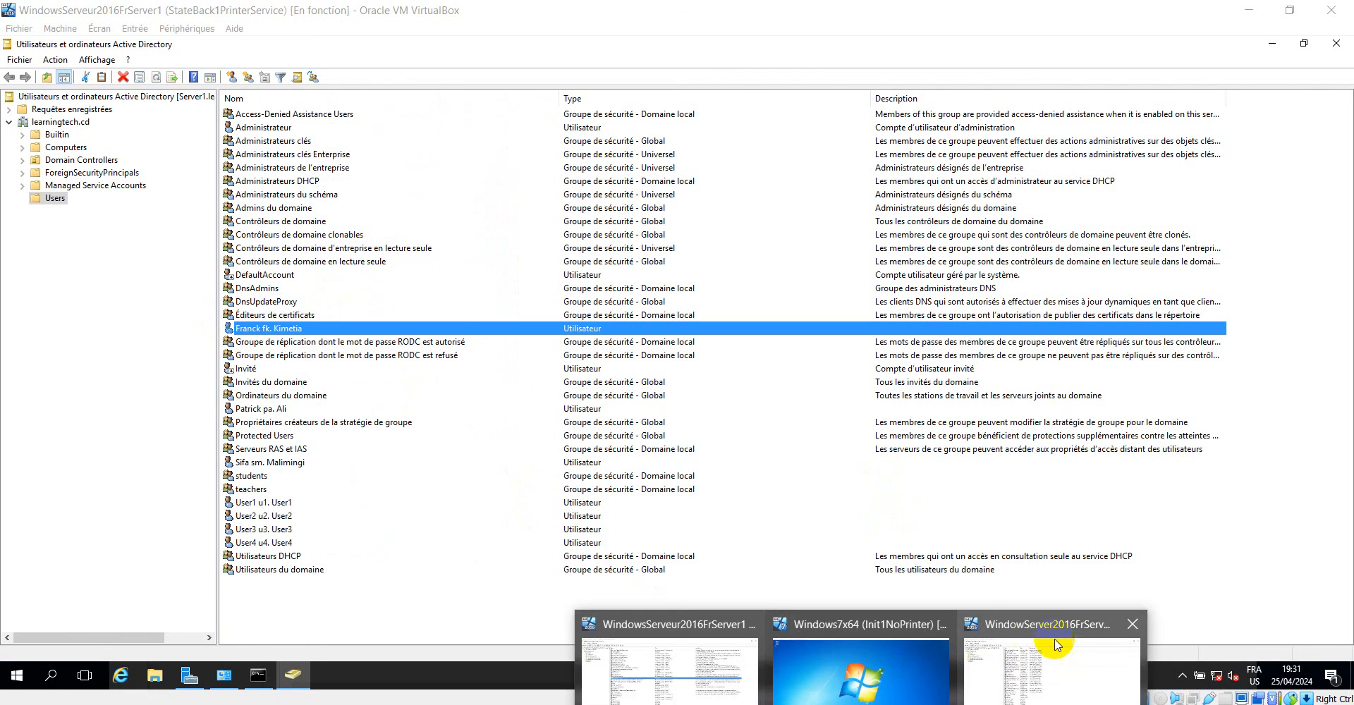
pyautogui.click(1058, 645)
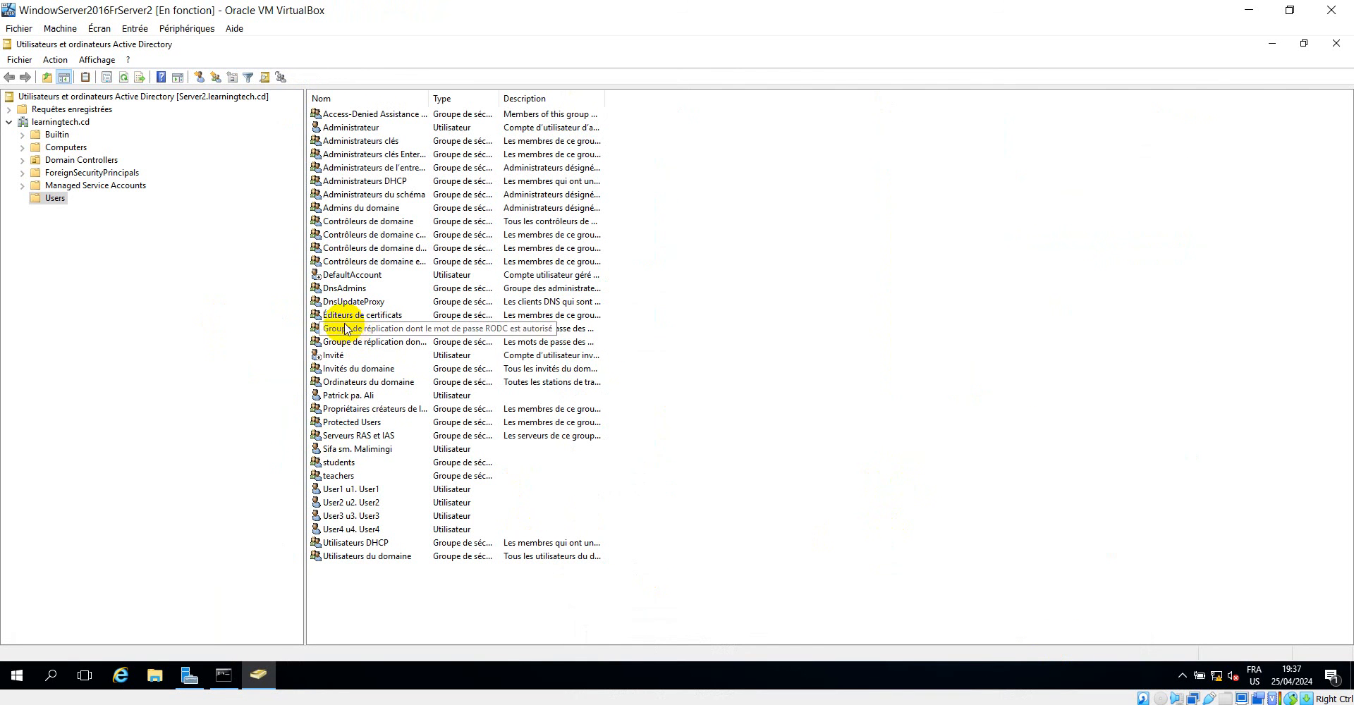
pyautogui.rightClick(776, 443)
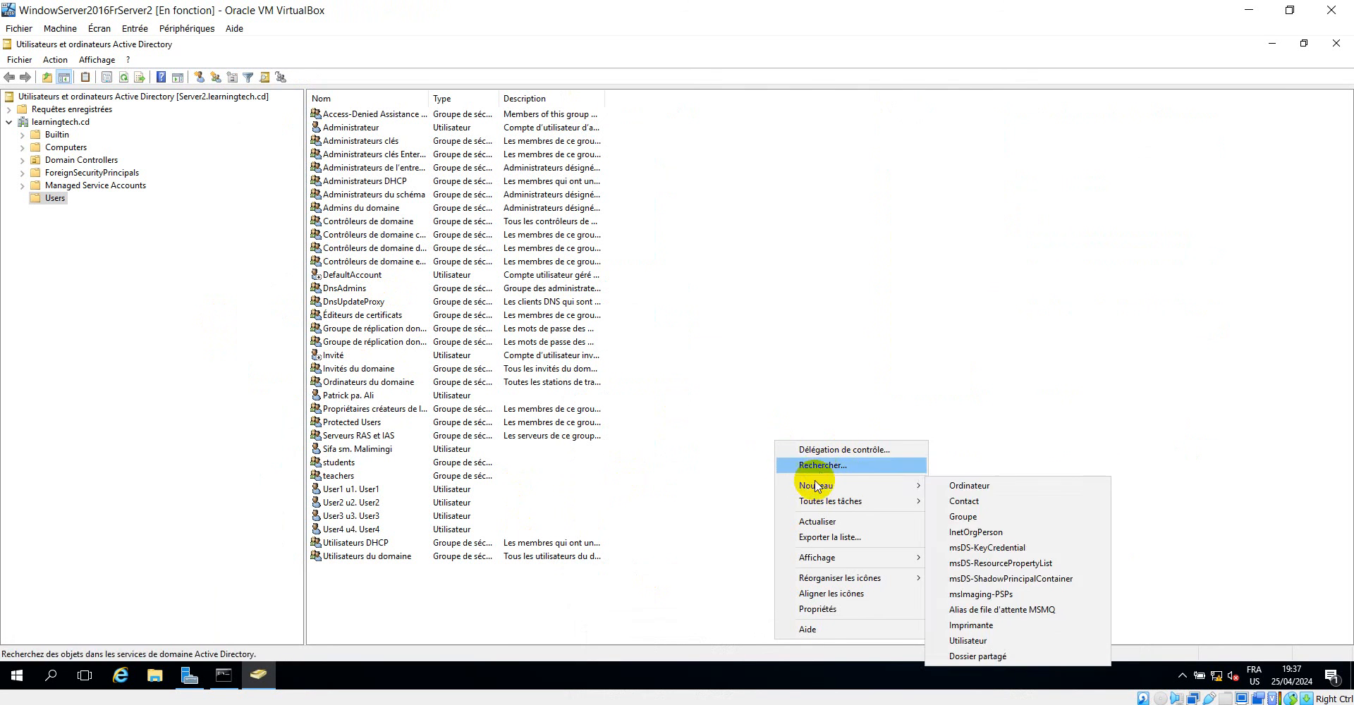
pyautogui.click(818, 523)
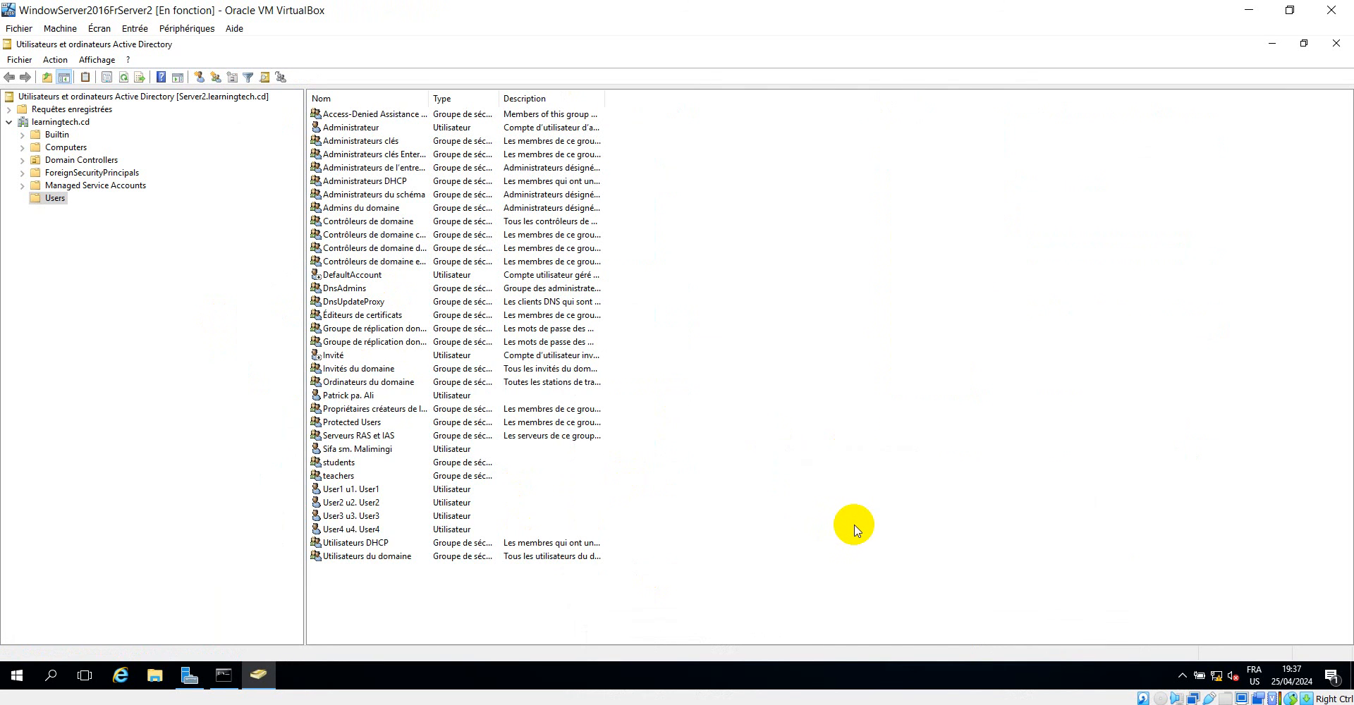
pyautogui.rightClick(882, 377)
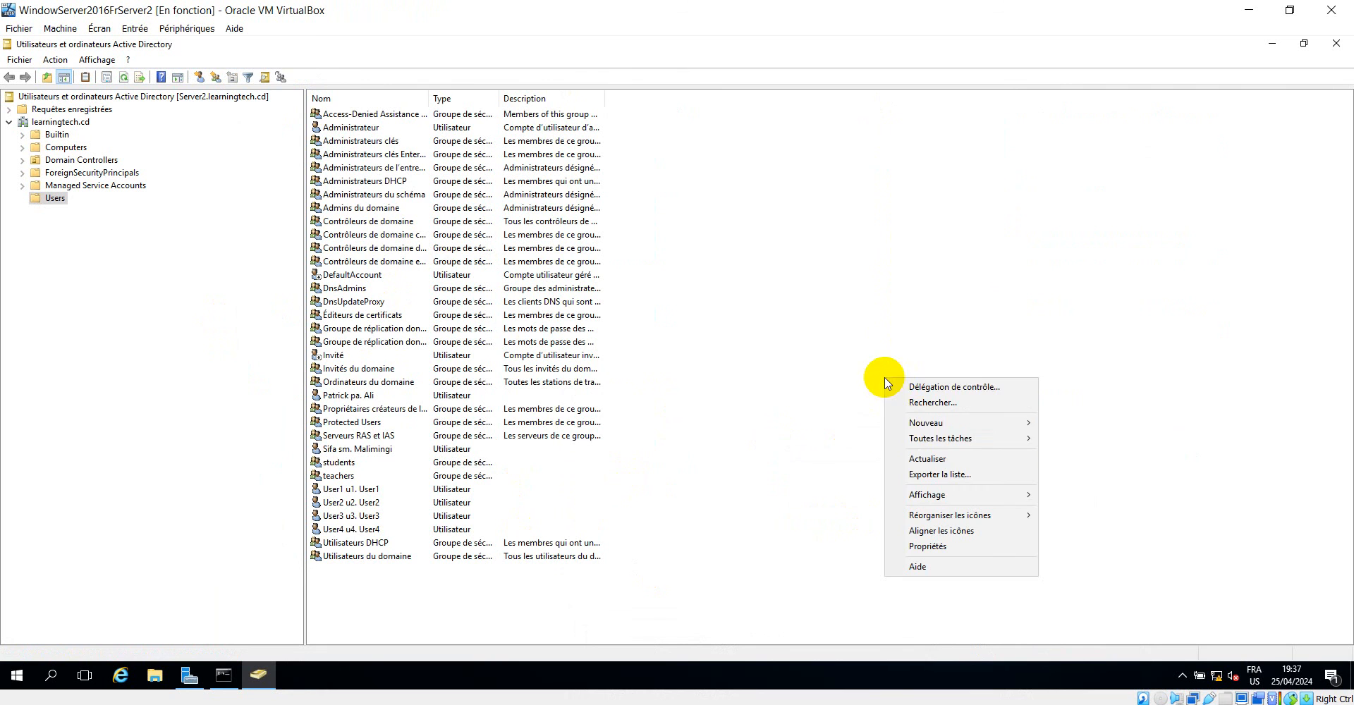
pyautogui.click(922, 459)
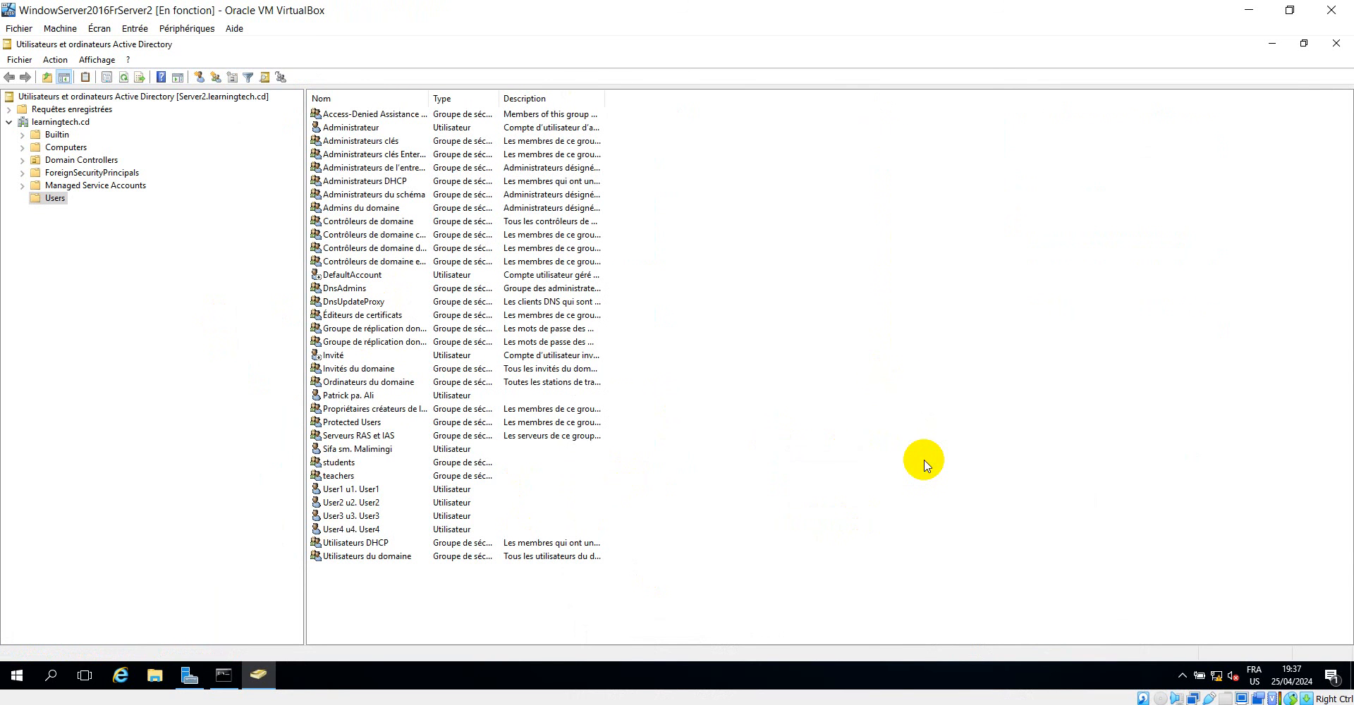
pyautogui.rightClick(830, 403)
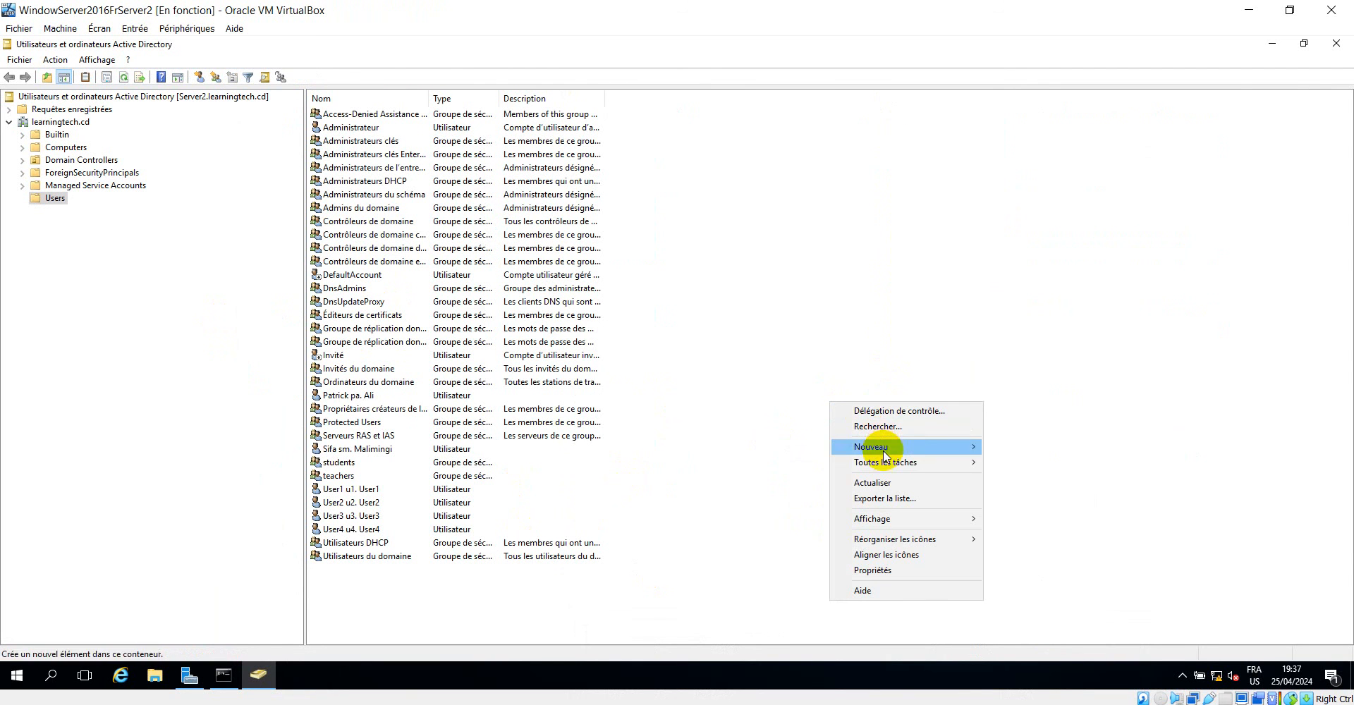
pyautogui.click(877, 485)
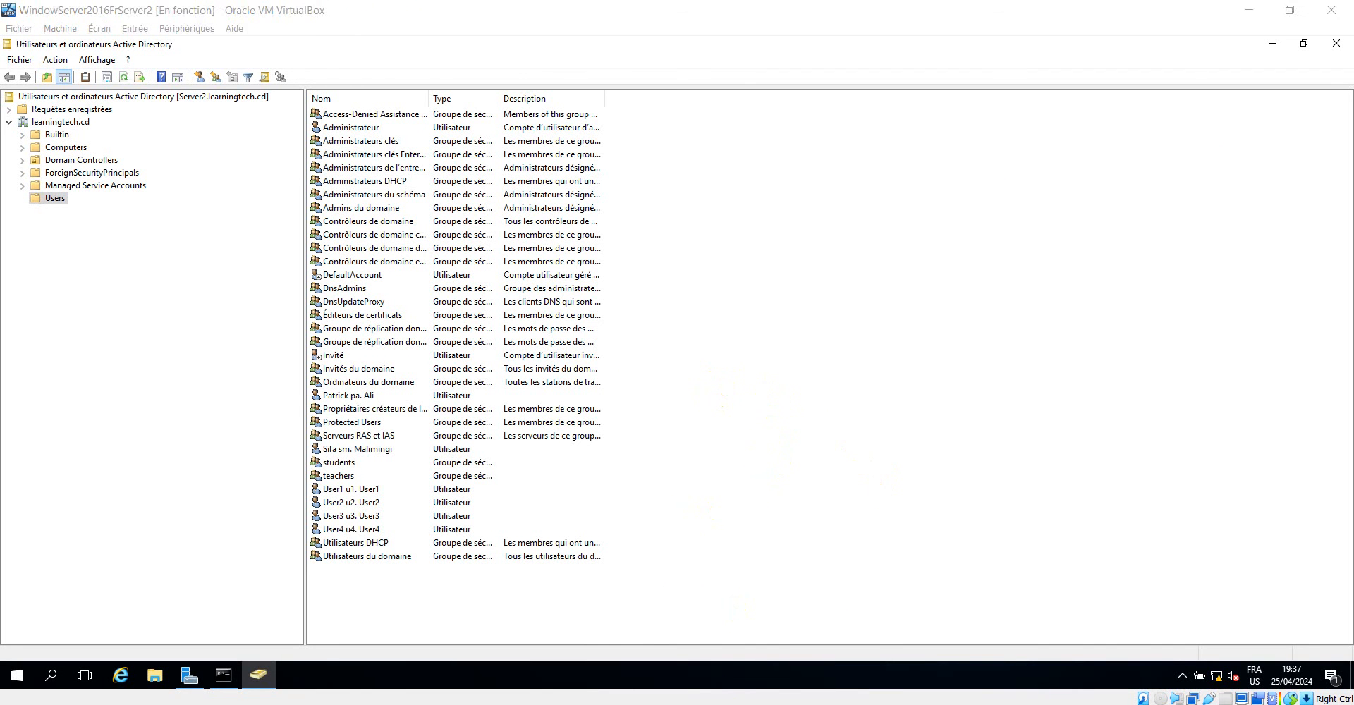
# Check Server2's continuous ping to 192.168.2.5, and reconnect the network cable of WindowsServeur2016FrServer1's Adapter 1 in VirtualBox Manager.
pyautogui.click(224, 677)
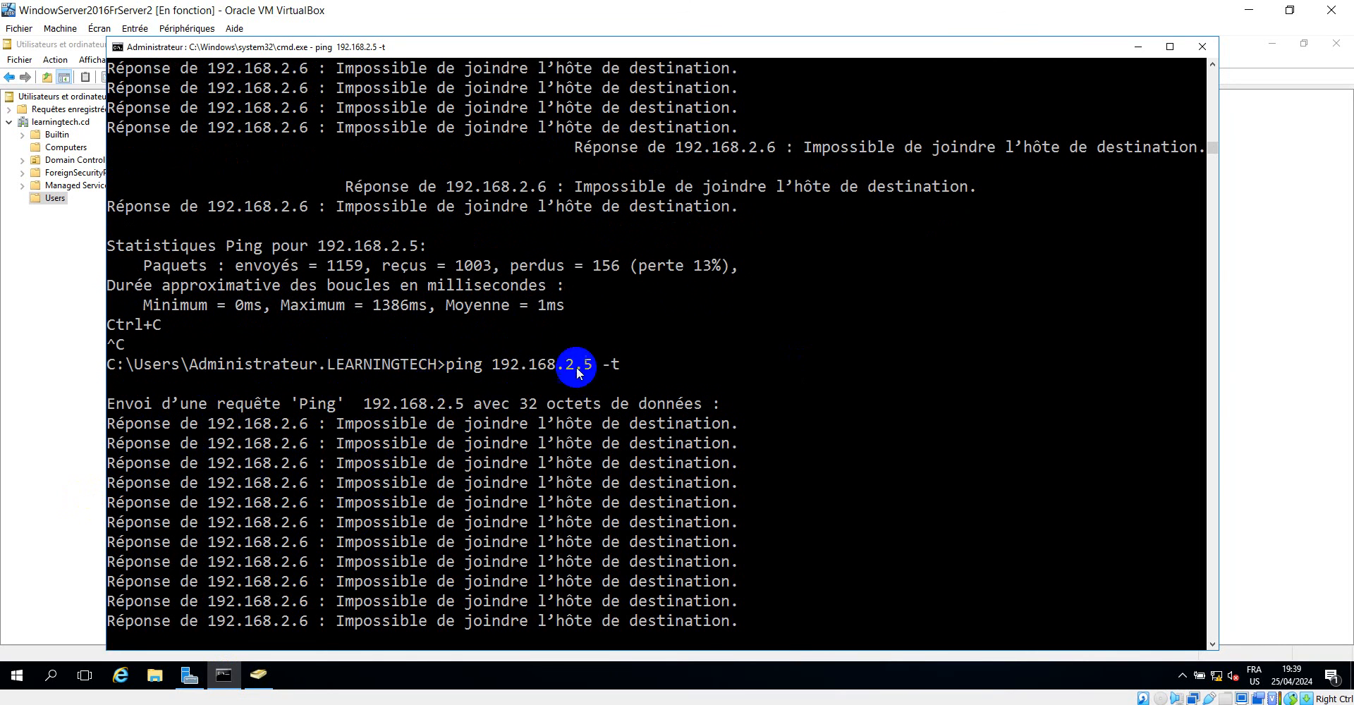
pyautogui.moveTo(591, 368); pyautogui.dragTo(552, 368)
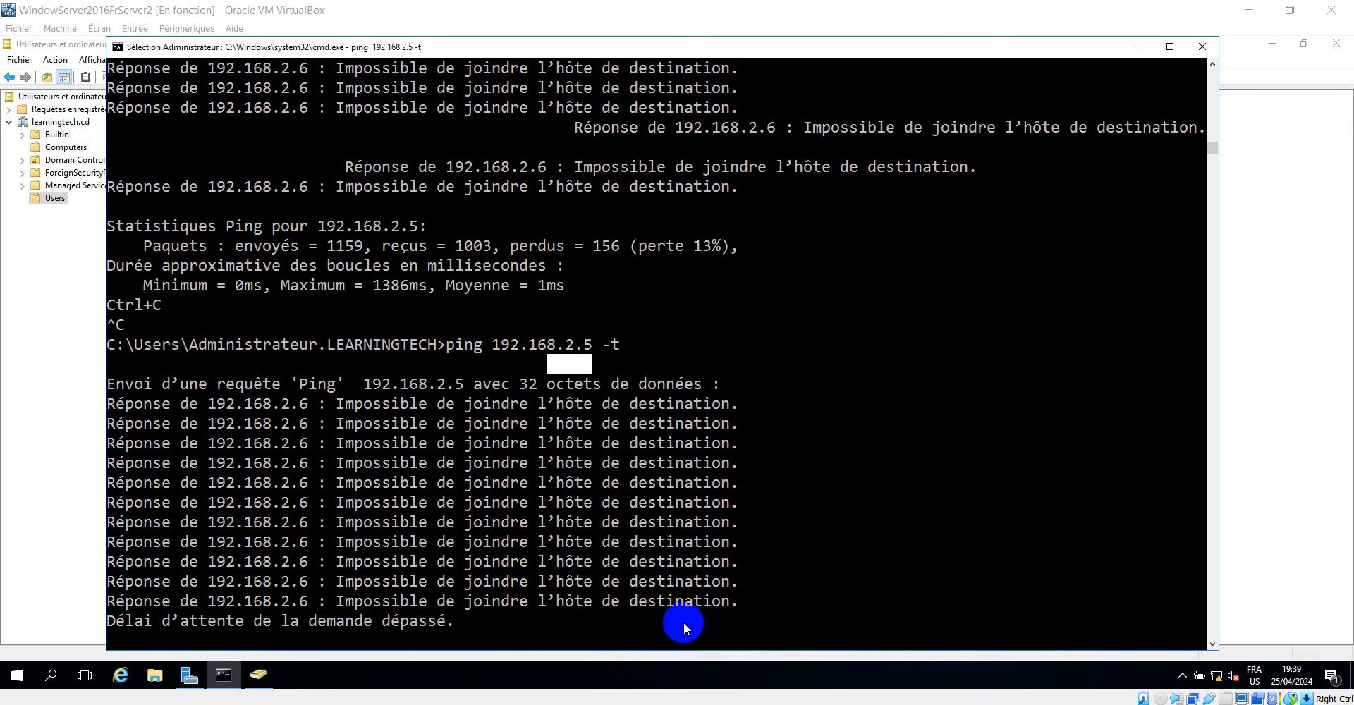
pyautogui.click(642, 667)
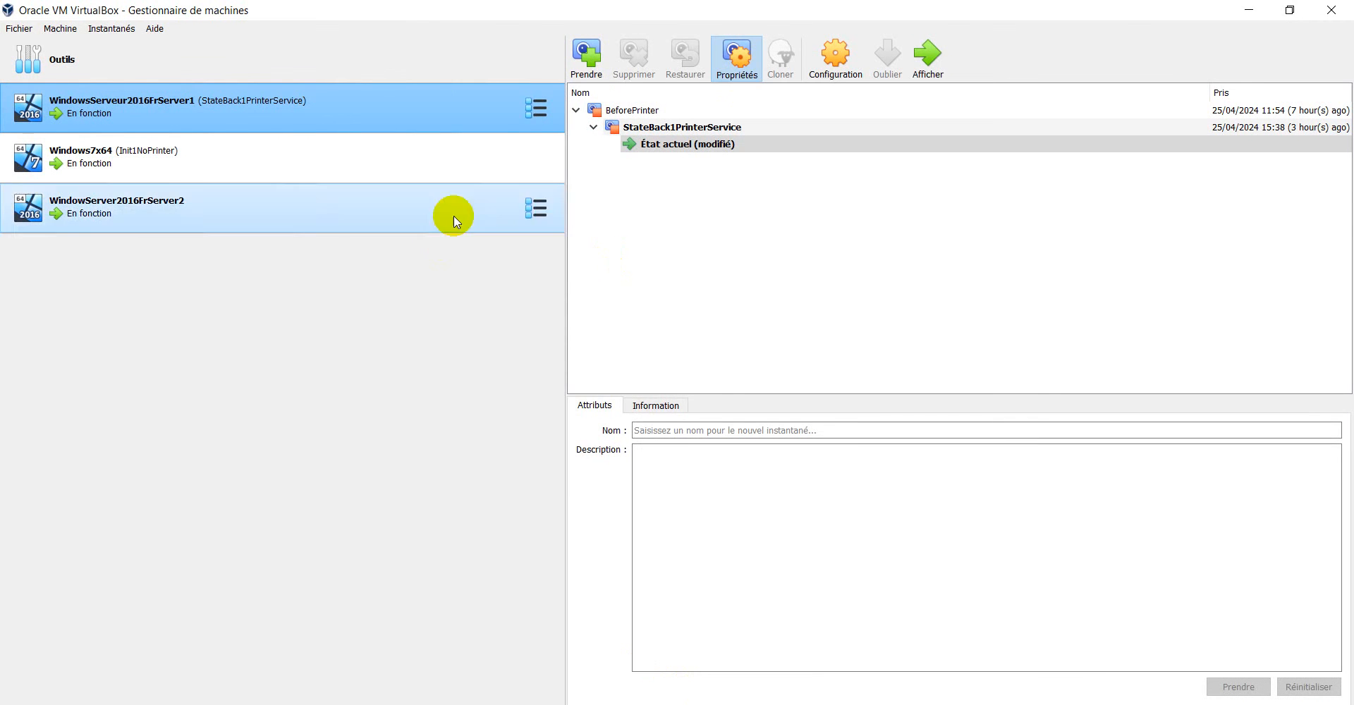
pyautogui.click(836, 61)
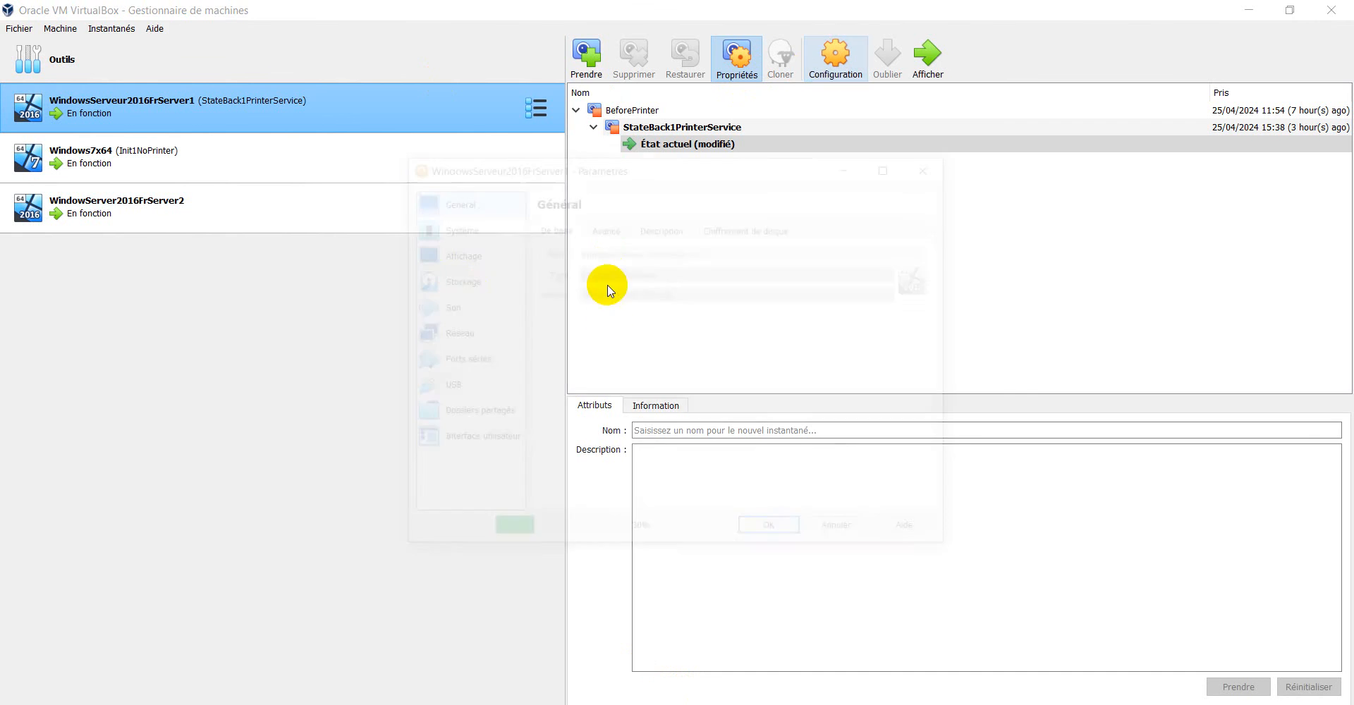
pyautogui.click(449, 336)
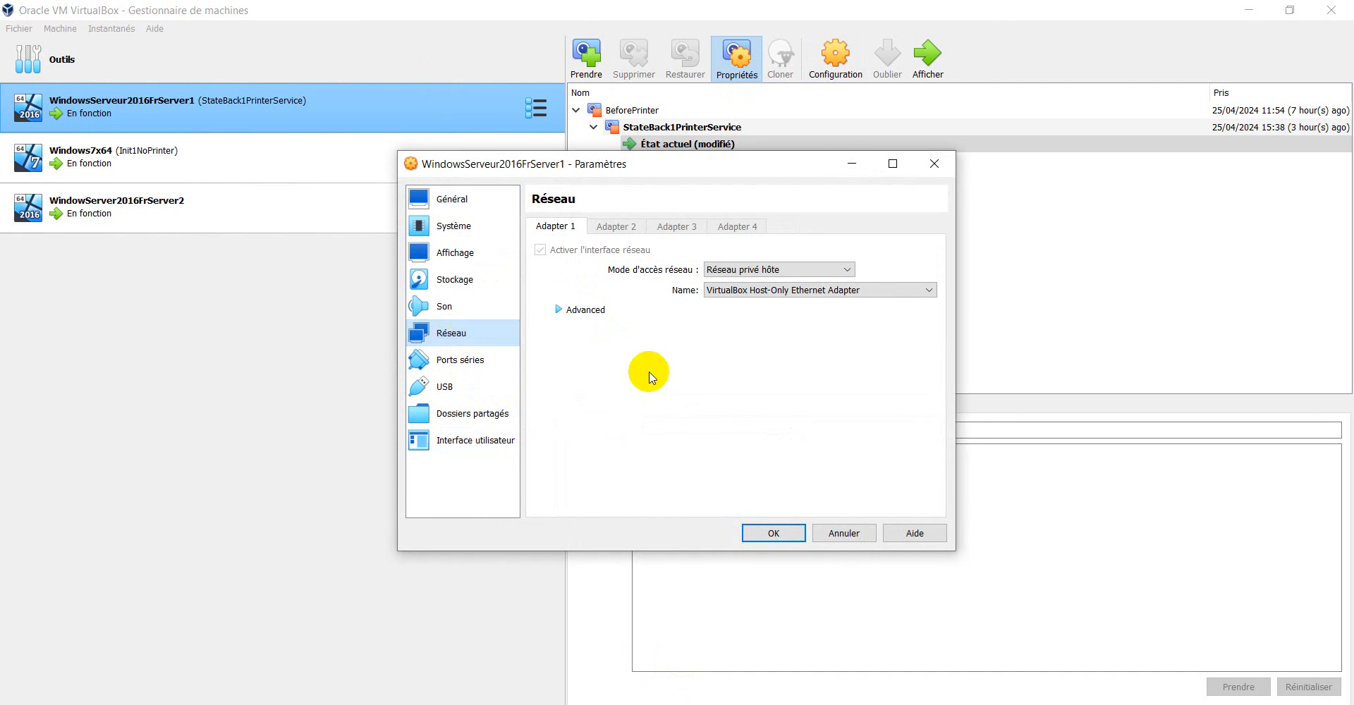
pyautogui.click(559, 310)
pyautogui.click(720, 395)
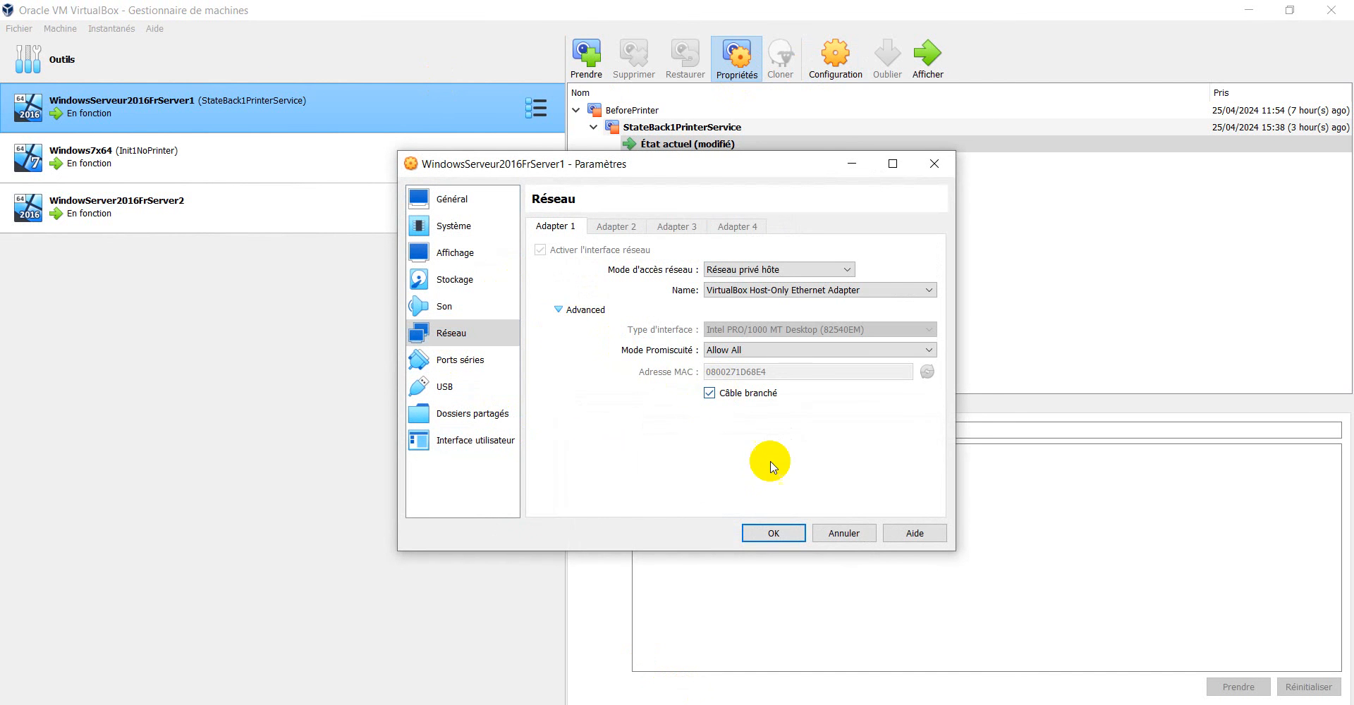
pyautogui.click(773, 533)
pyautogui.click(1247, 12)
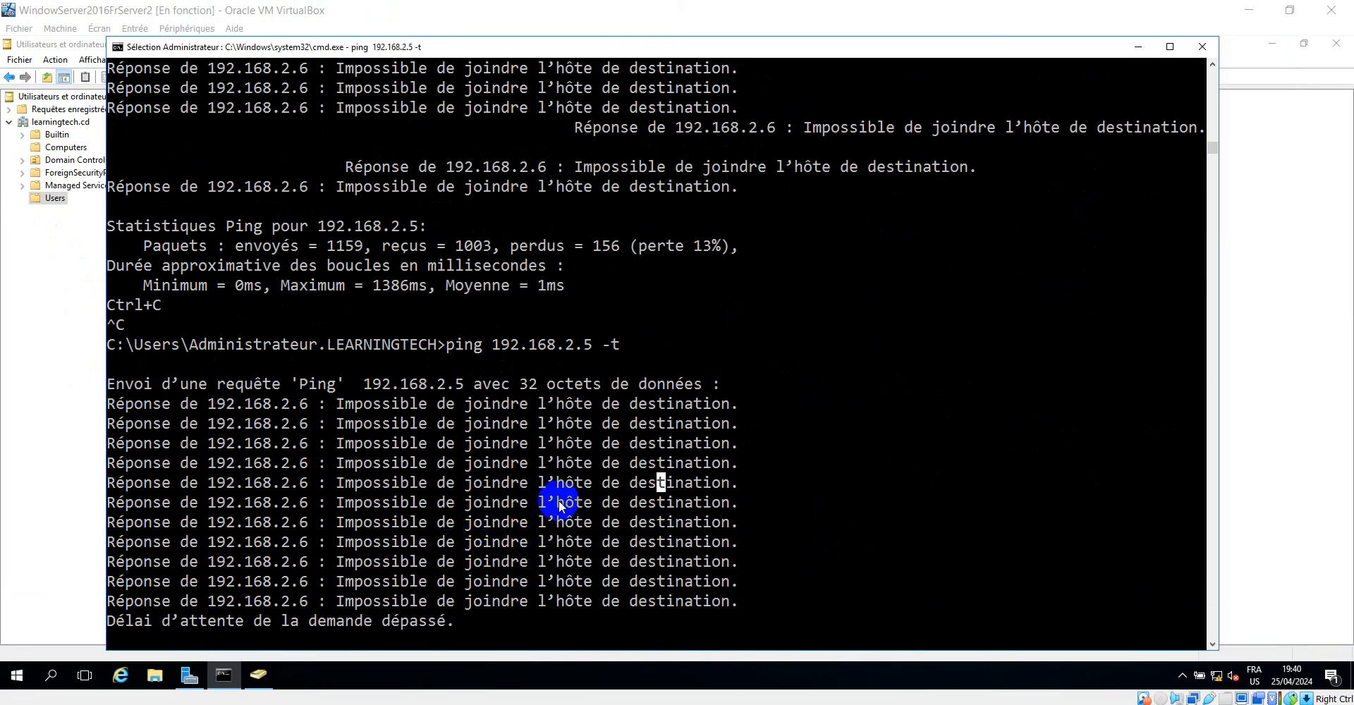
# Clear the text selection in Server2's command prompt to resume the ping to 192.168.2.5.
pyautogui.scroll(-7, 751, 521)
pyautogui.scroll(2, 709, 474)
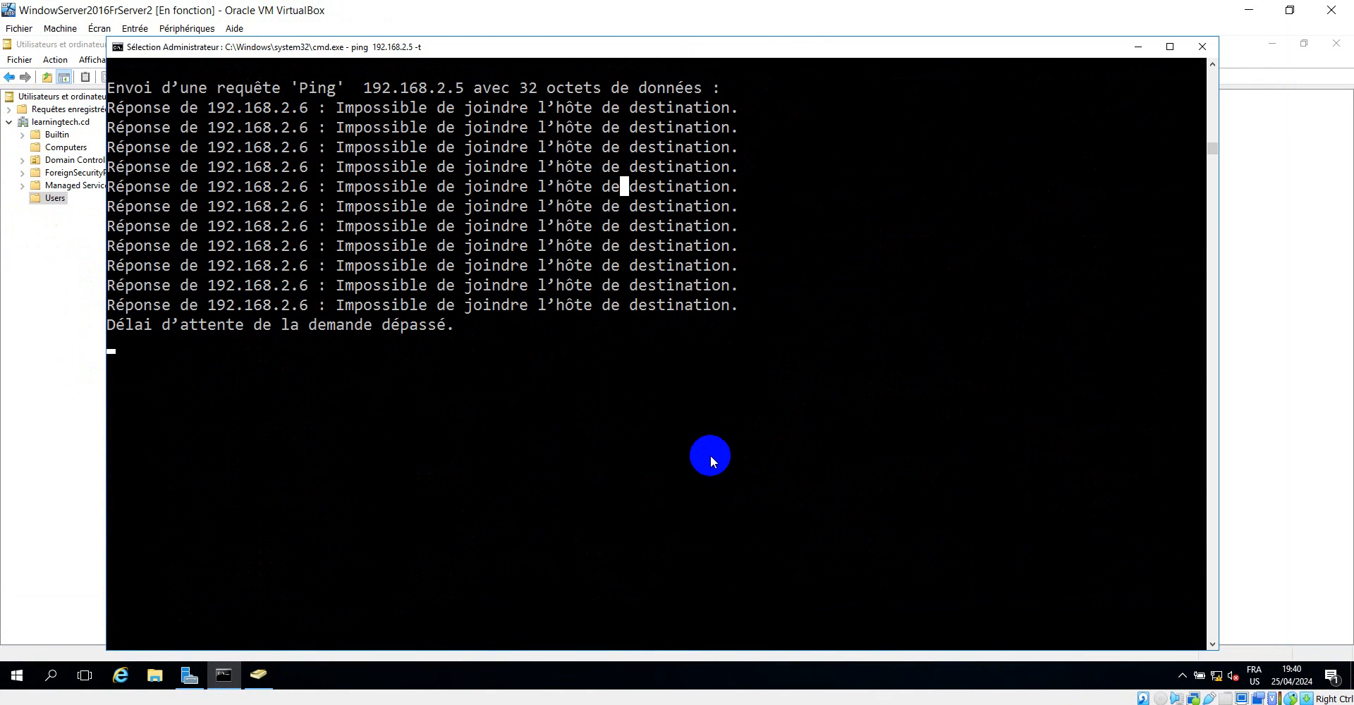
pyautogui.click(734, 383)
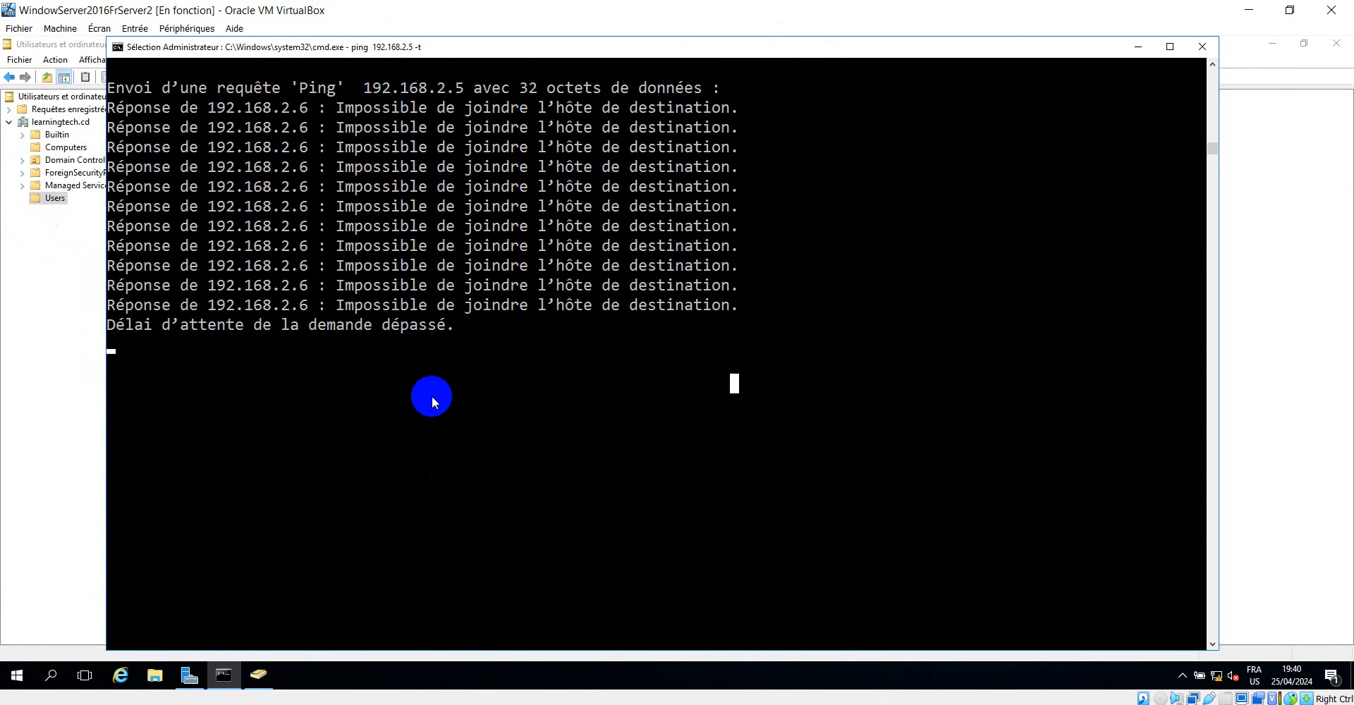
pyautogui.press('Escape')
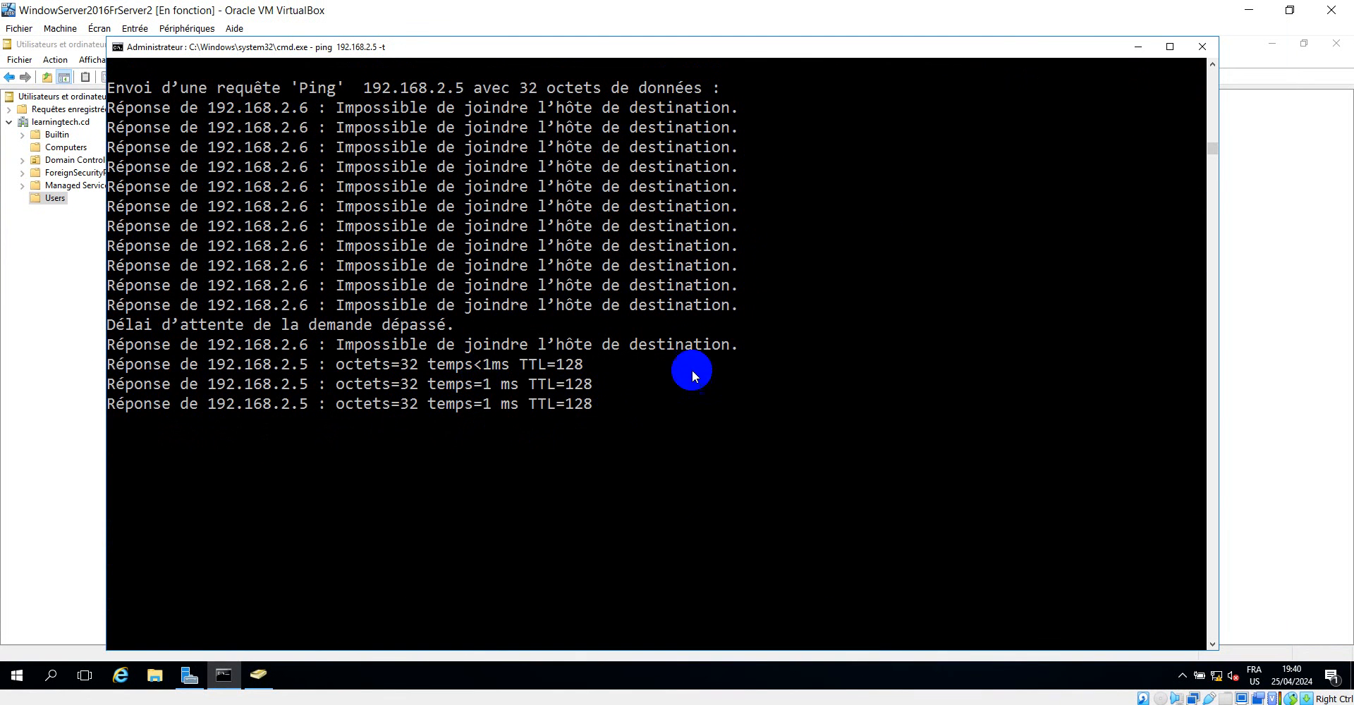
# Minimize the command prompt and refresh the Users container on Server2 with Server1 reconnected.
pyautogui.click(1128, 49)
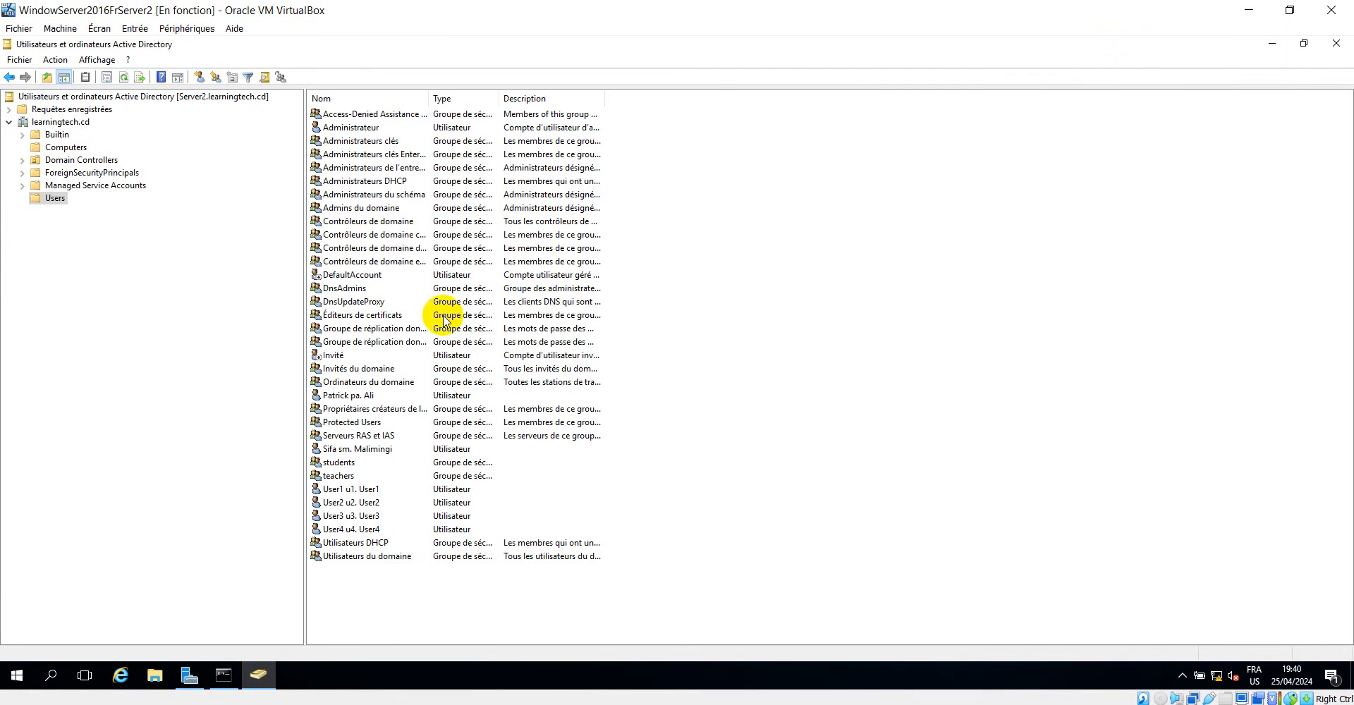
pyautogui.rightClick(966, 239)
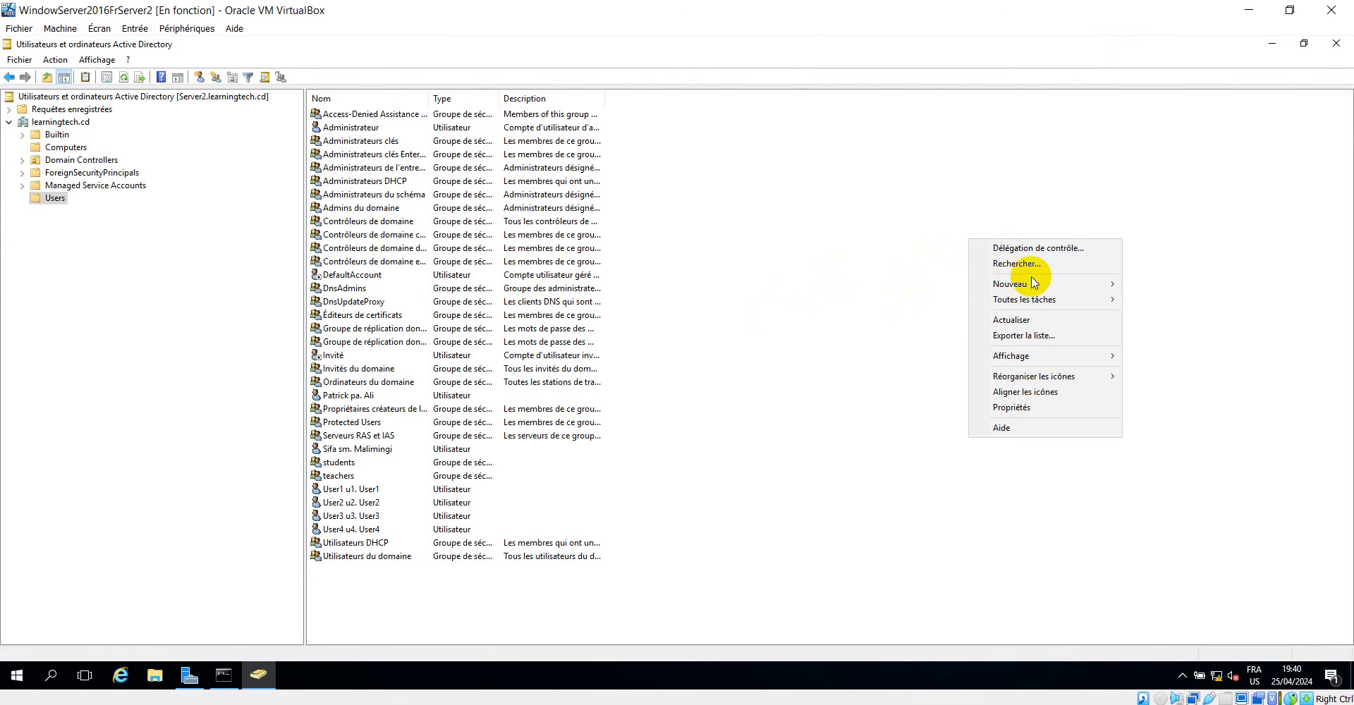
pyautogui.click(1020, 317)
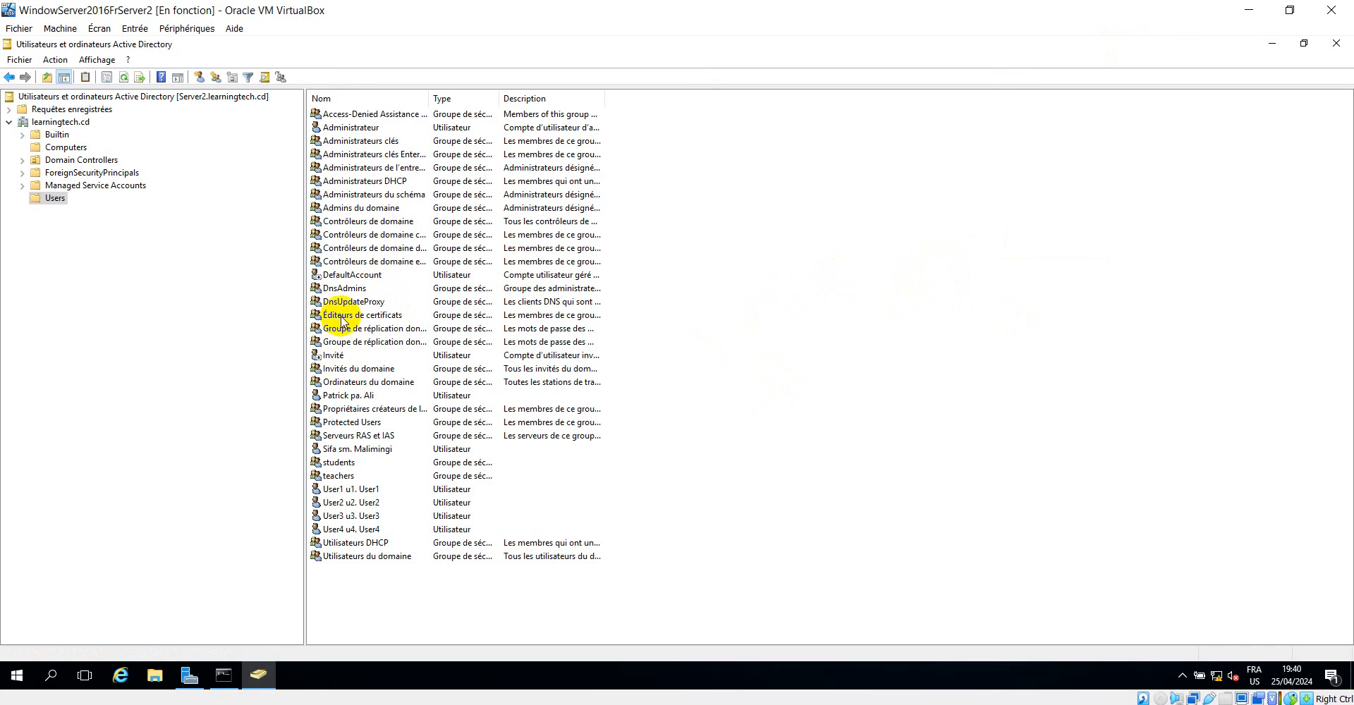
# Refresh the Users container on Server2 several more times to look for the user created on Server1.
pyautogui.rightClick(827, 263)
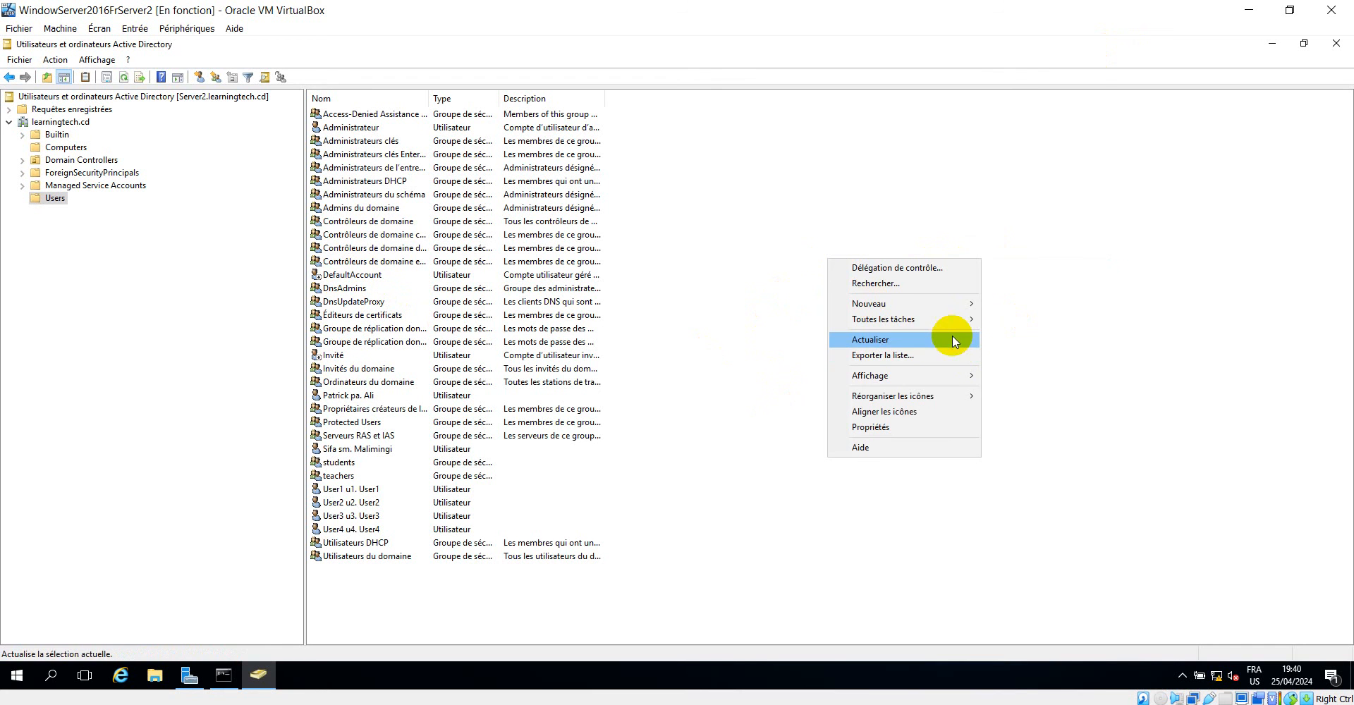
pyautogui.click(894, 340)
pyautogui.rightClick(944, 274)
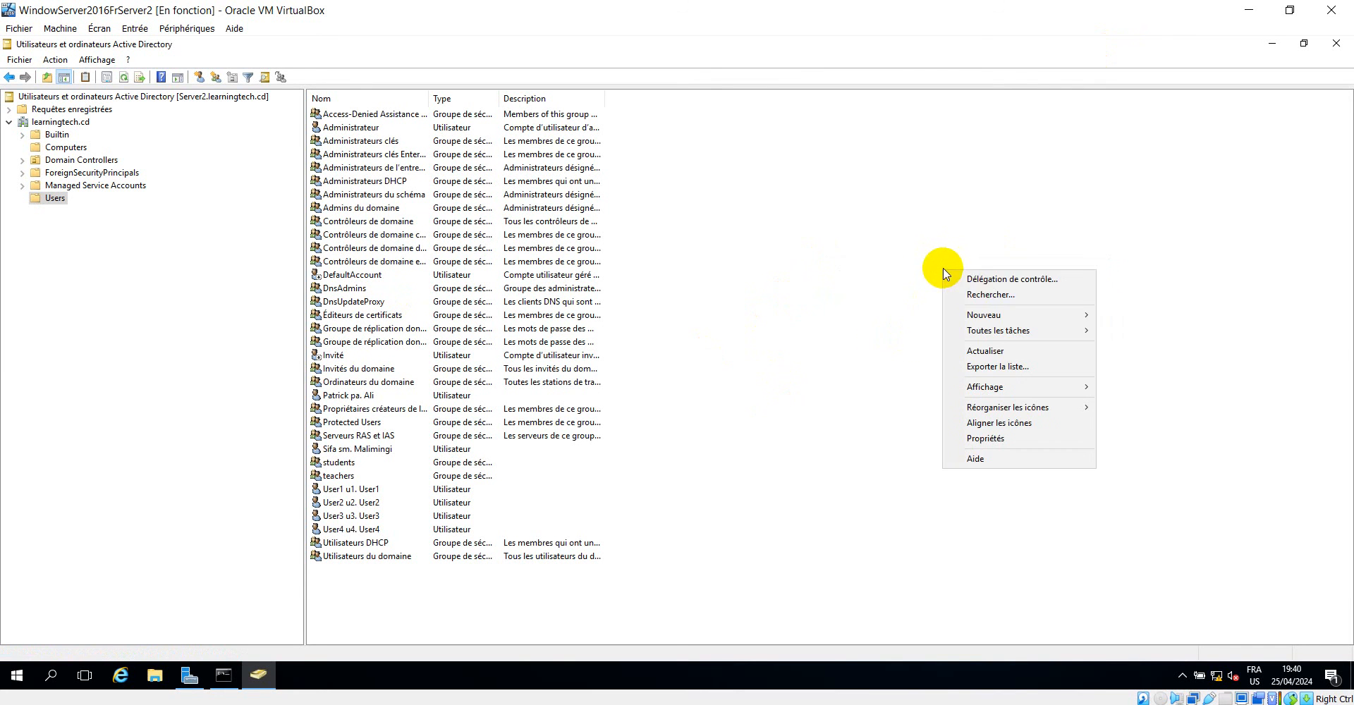
pyautogui.click(996, 353)
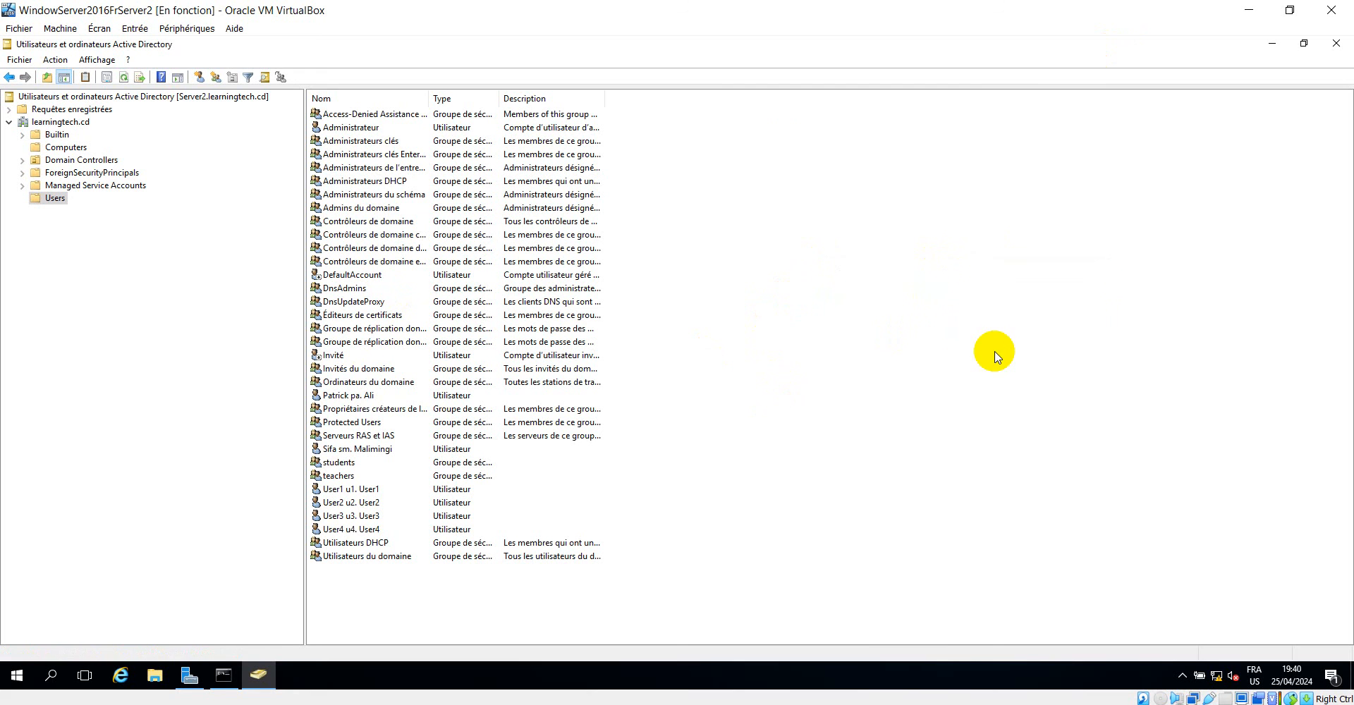
pyautogui.rightClick(970, 296)
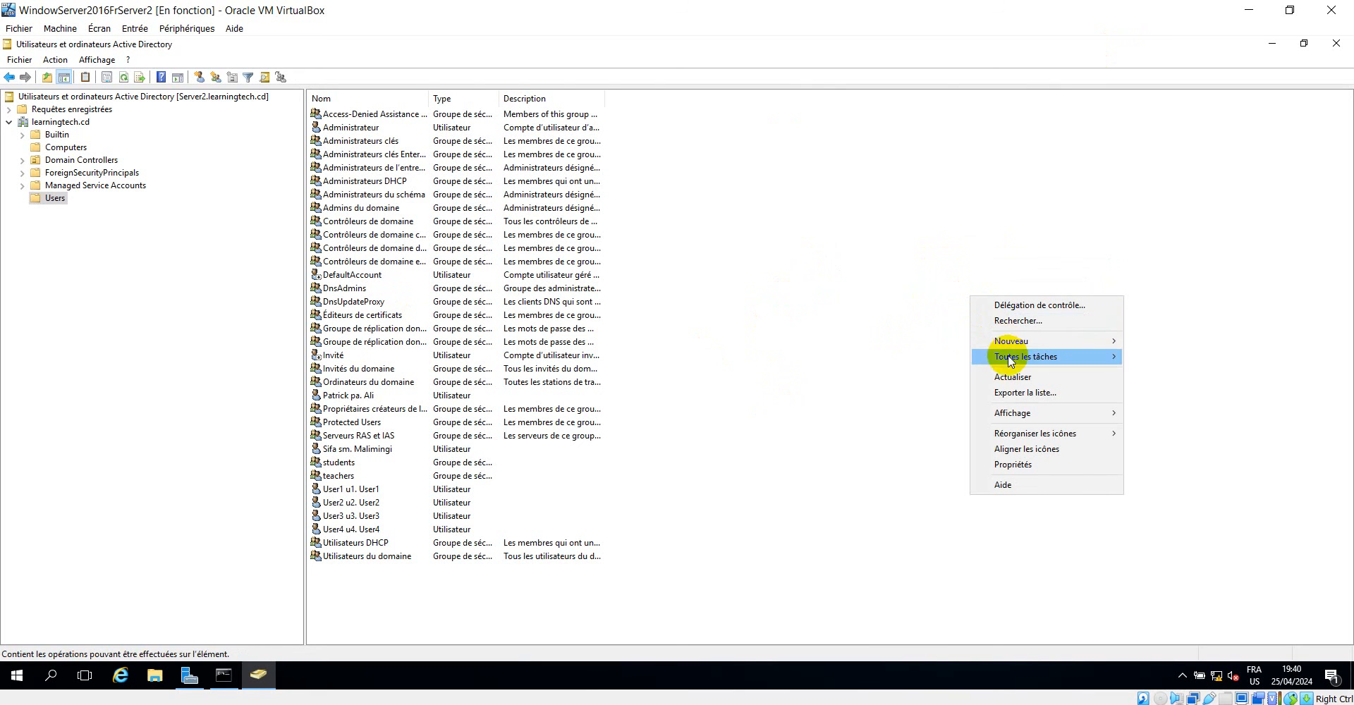
pyautogui.click(1013, 377)
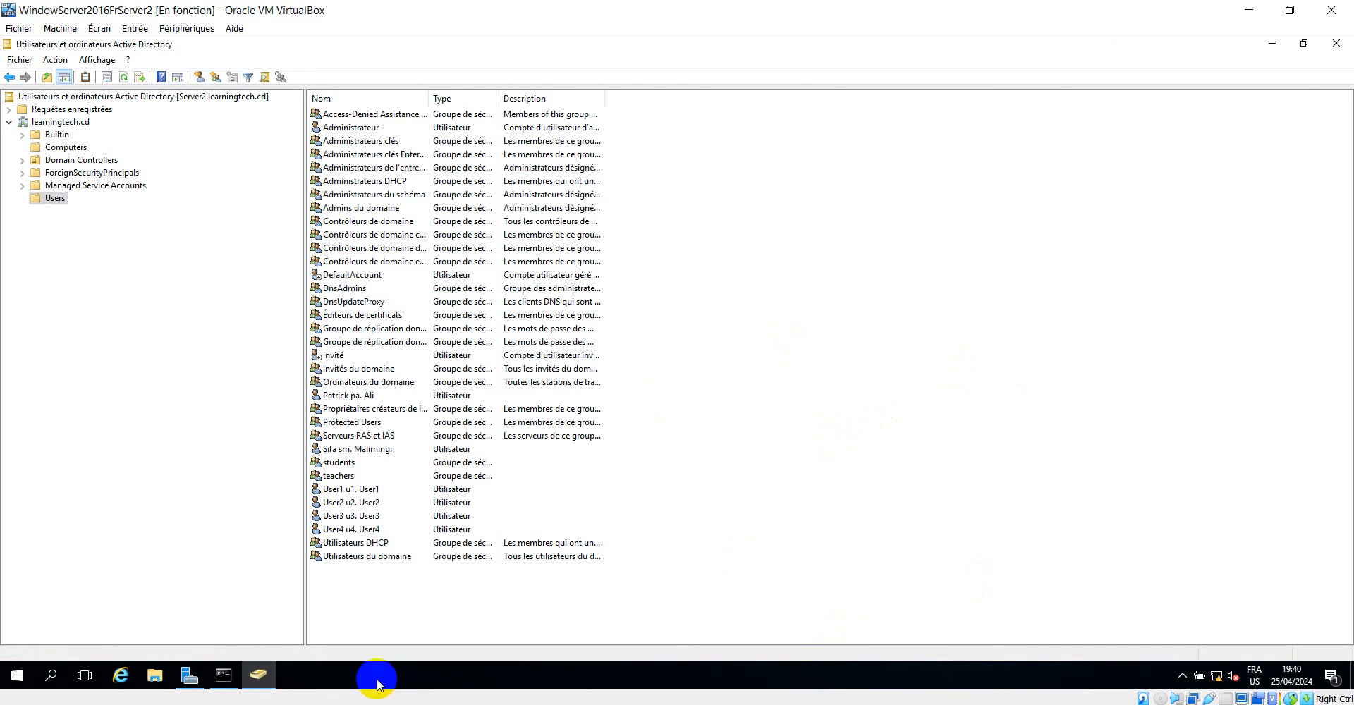
# Check the continuous ping to 192.168.2.5 on Server2 and the one to 192.168.2.6 on Server1, minimizing each command prompt.
pyautogui.click(227, 677)
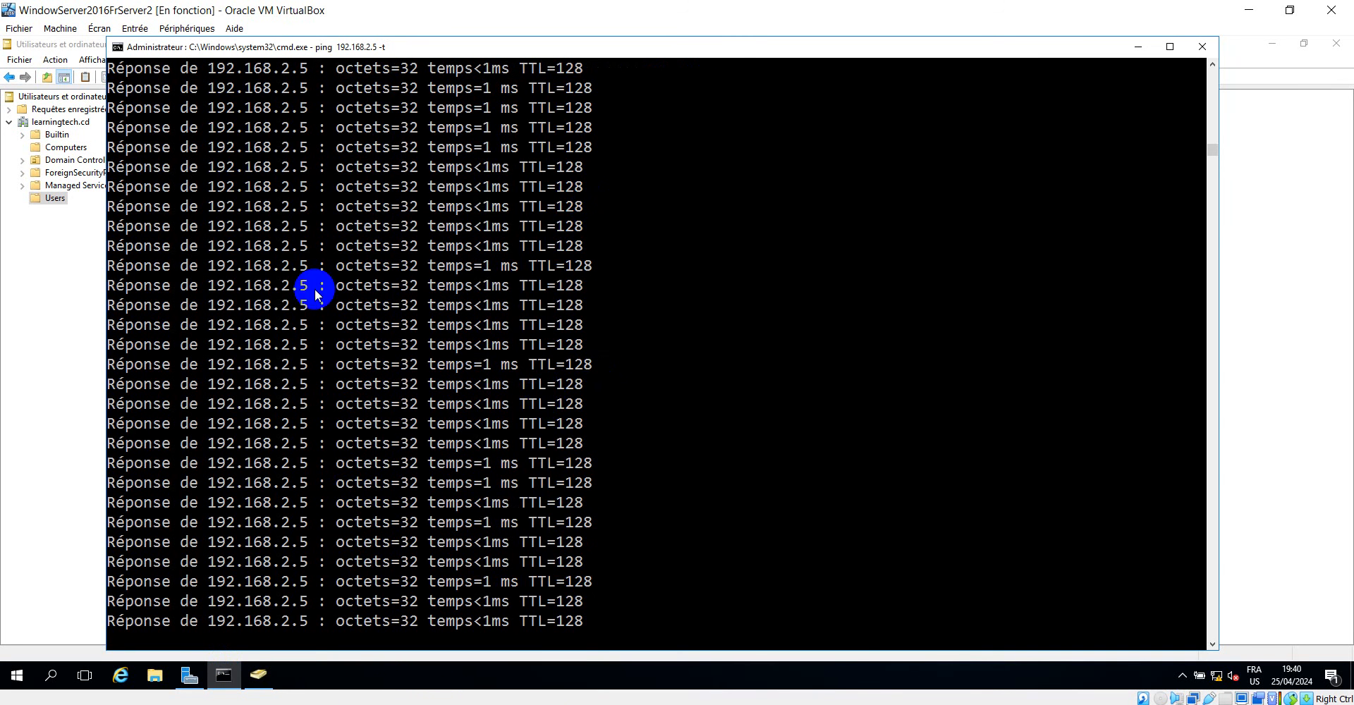
pyautogui.click(1137, 47)
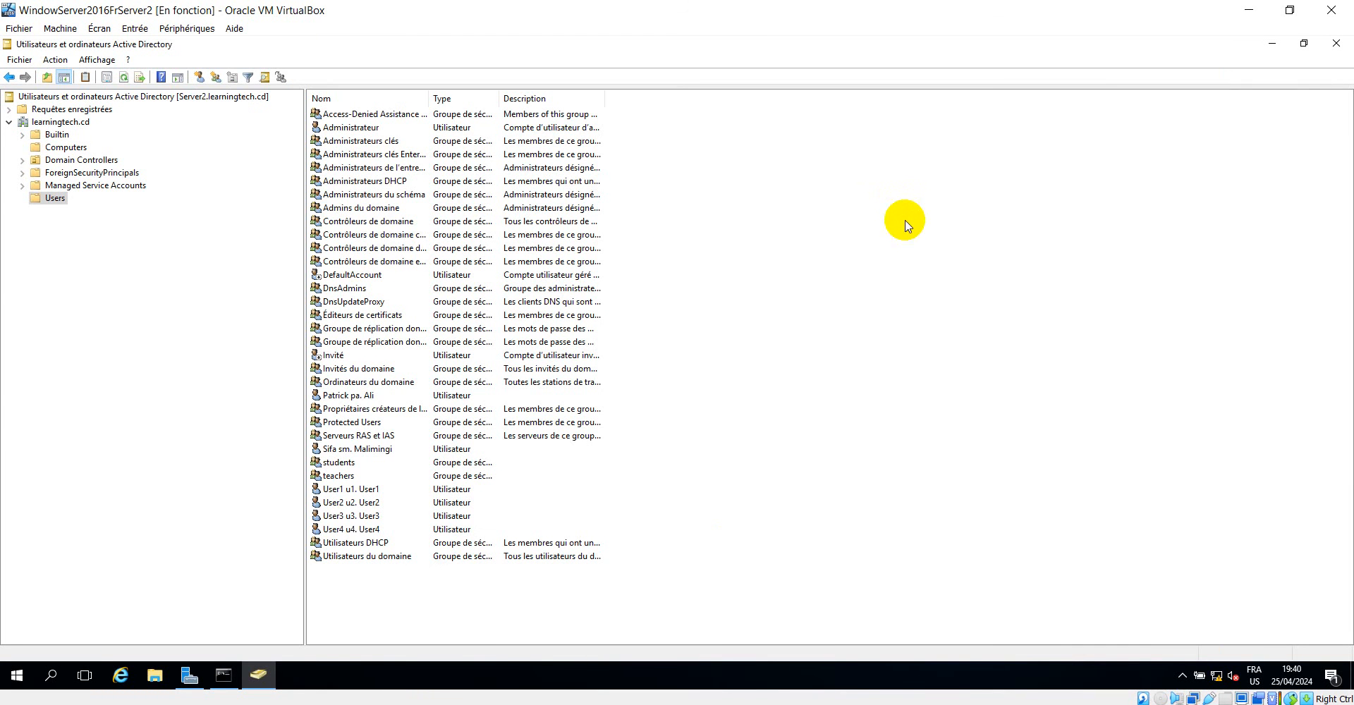
pyautogui.moveTo(684, 695)
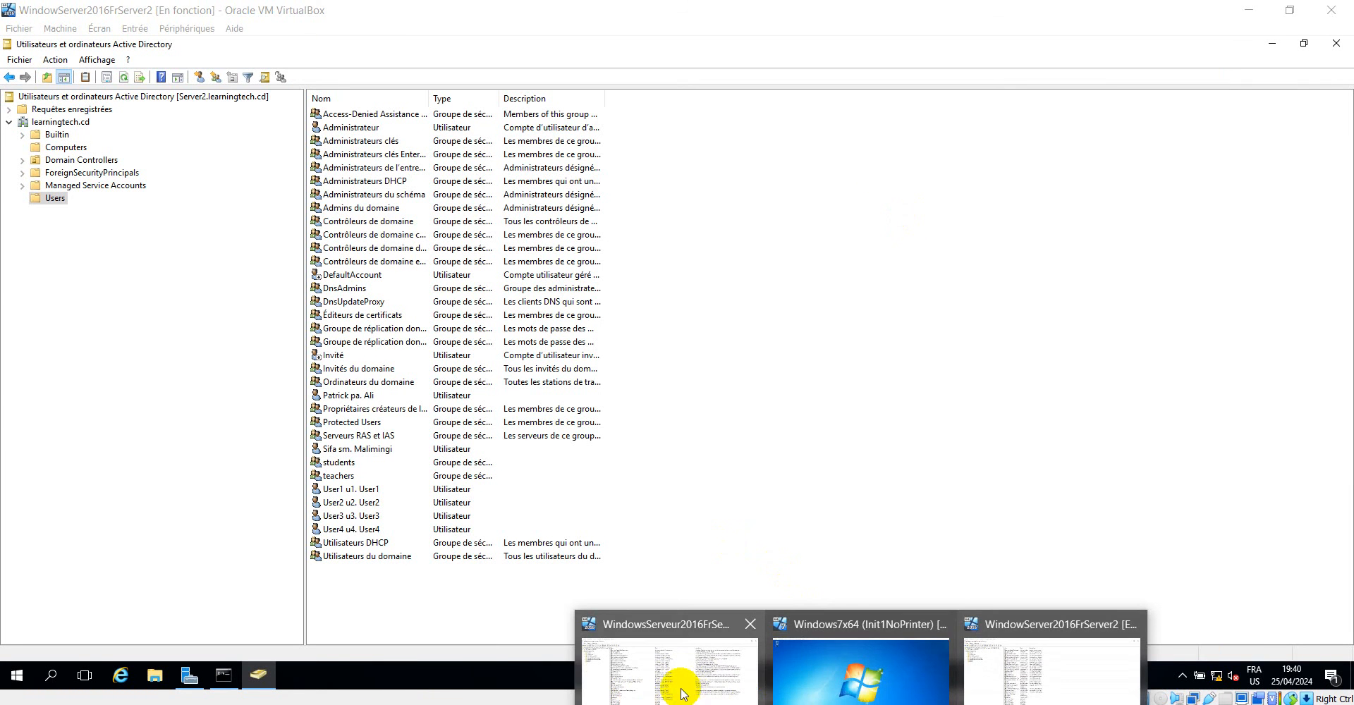
pyautogui.click(641, 665)
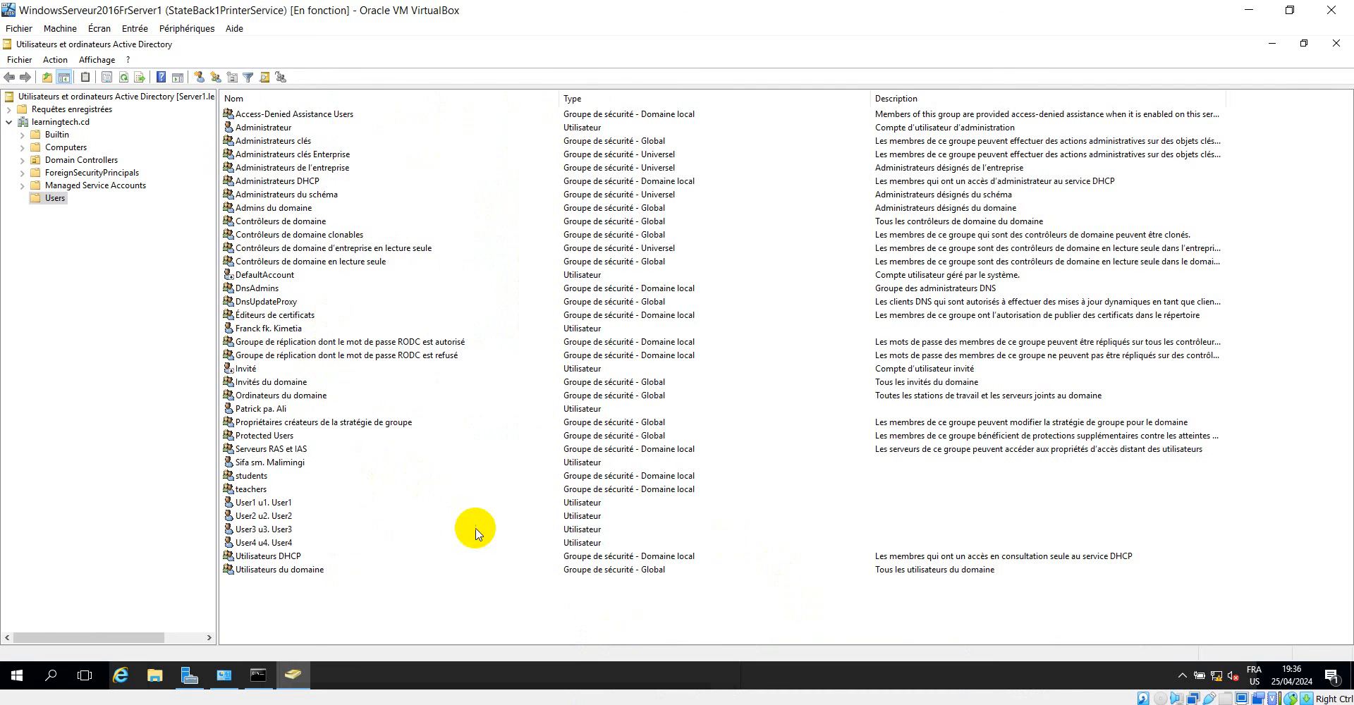
pyautogui.click(259, 677)
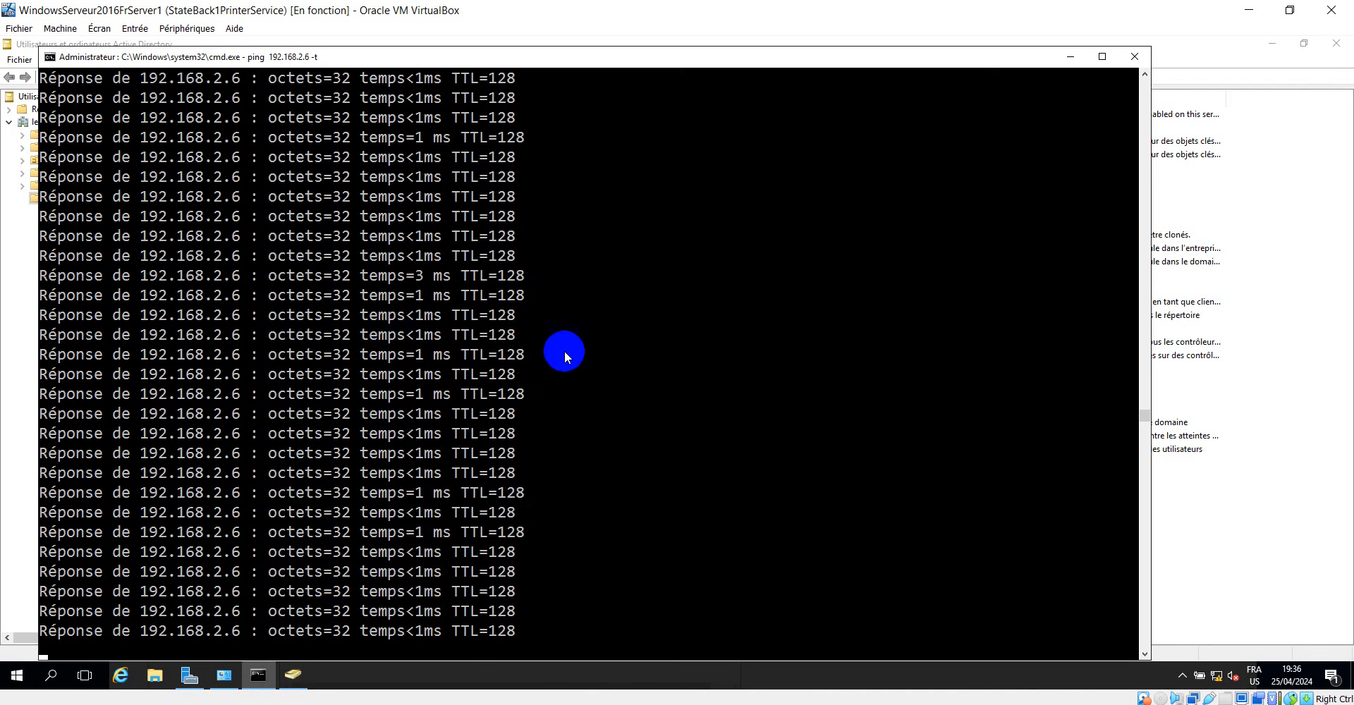
pyautogui.moveTo(1147, 417)
pyautogui.mouseDown()
pyautogui.moveTo(1144, 229)
pyautogui.moveTo(1145, 416)
pyautogui.mouseUp()
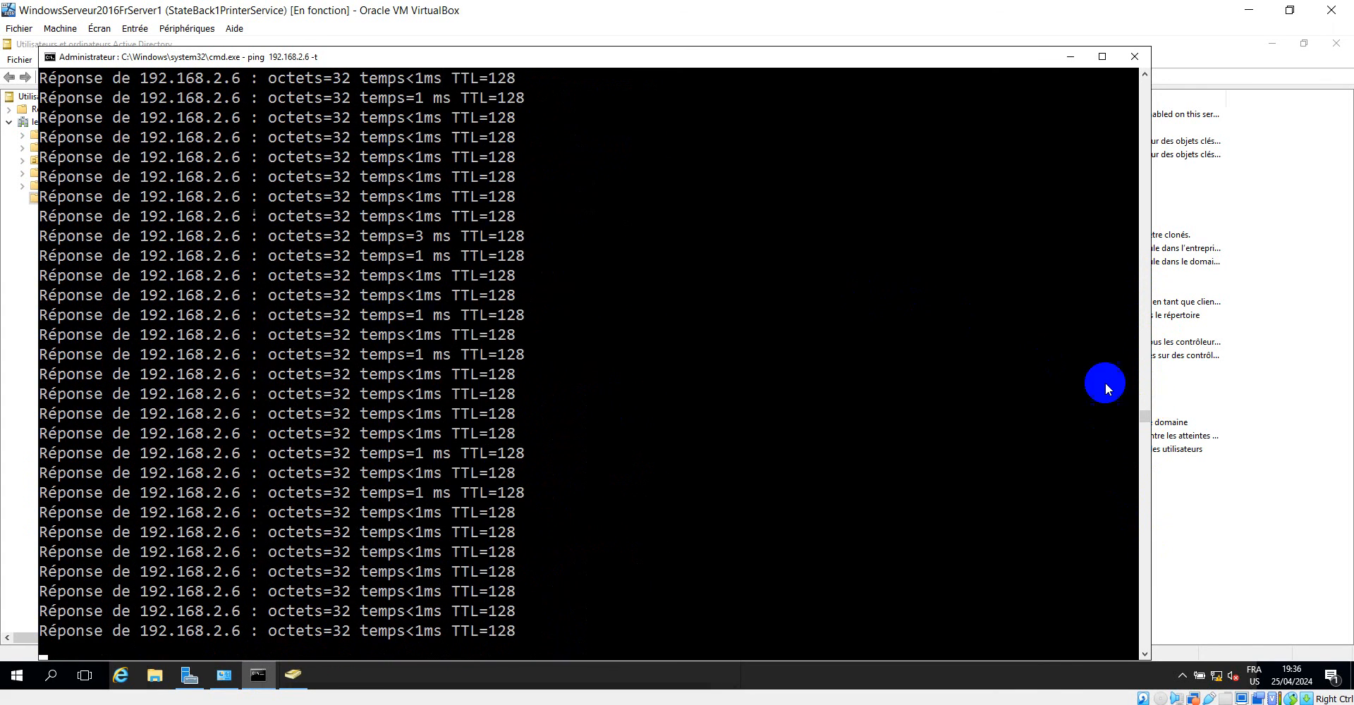
pyautogui.click(1069, 56)
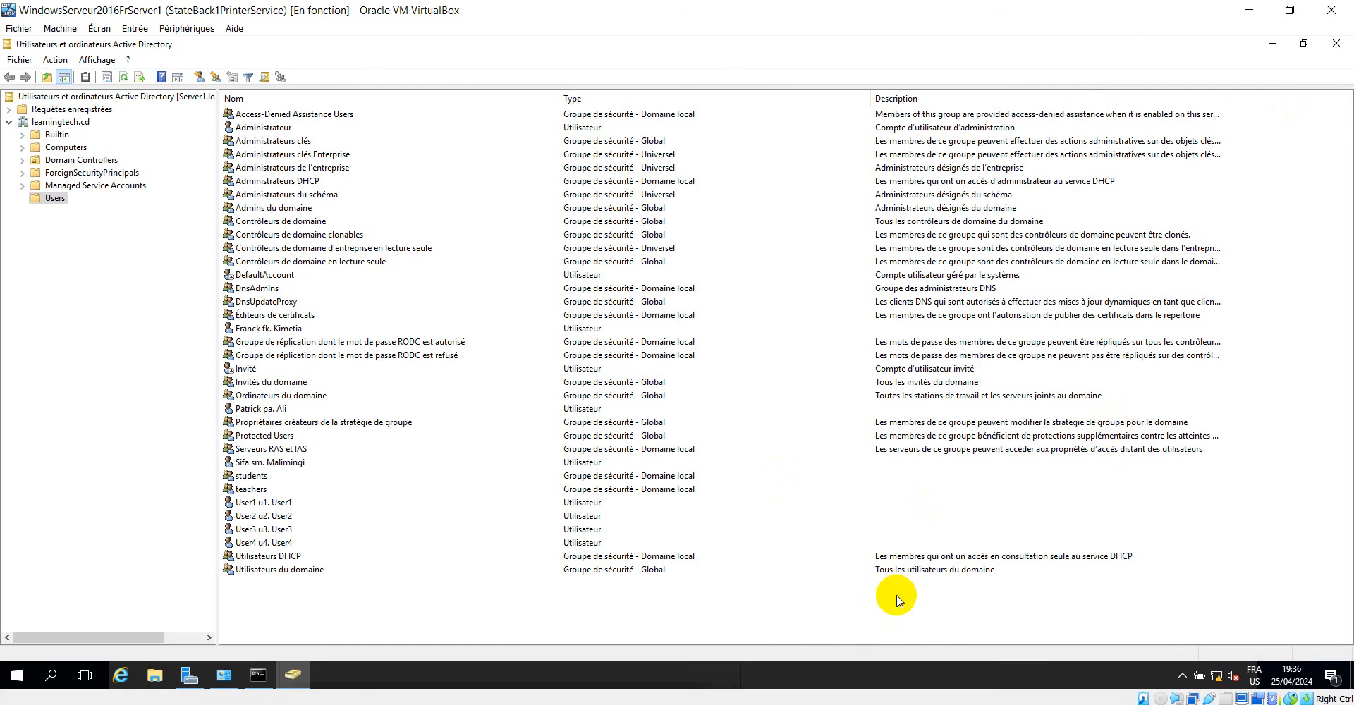
# Return to Server2 and keep refreshing its Users container to look for the user replicated from Server1.
pyautogui.click(1001, 677)
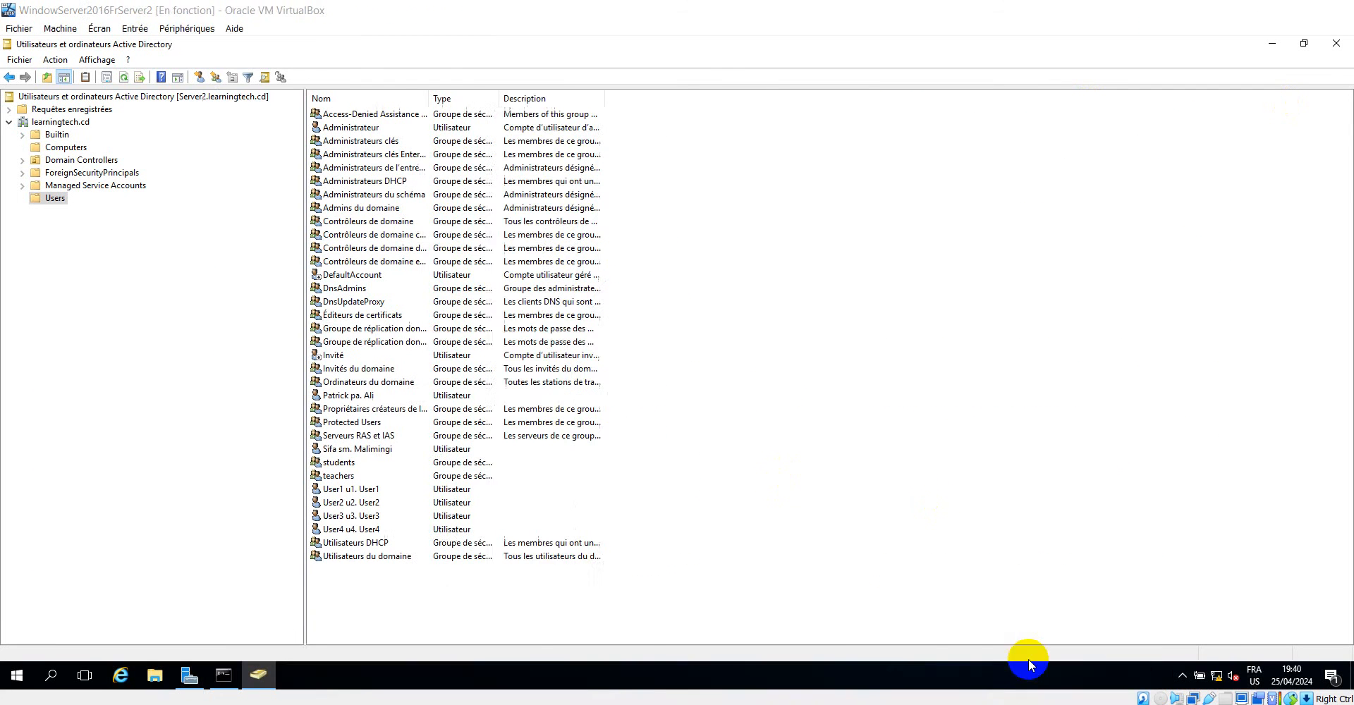
pyautogui.rightClick(875, 490)
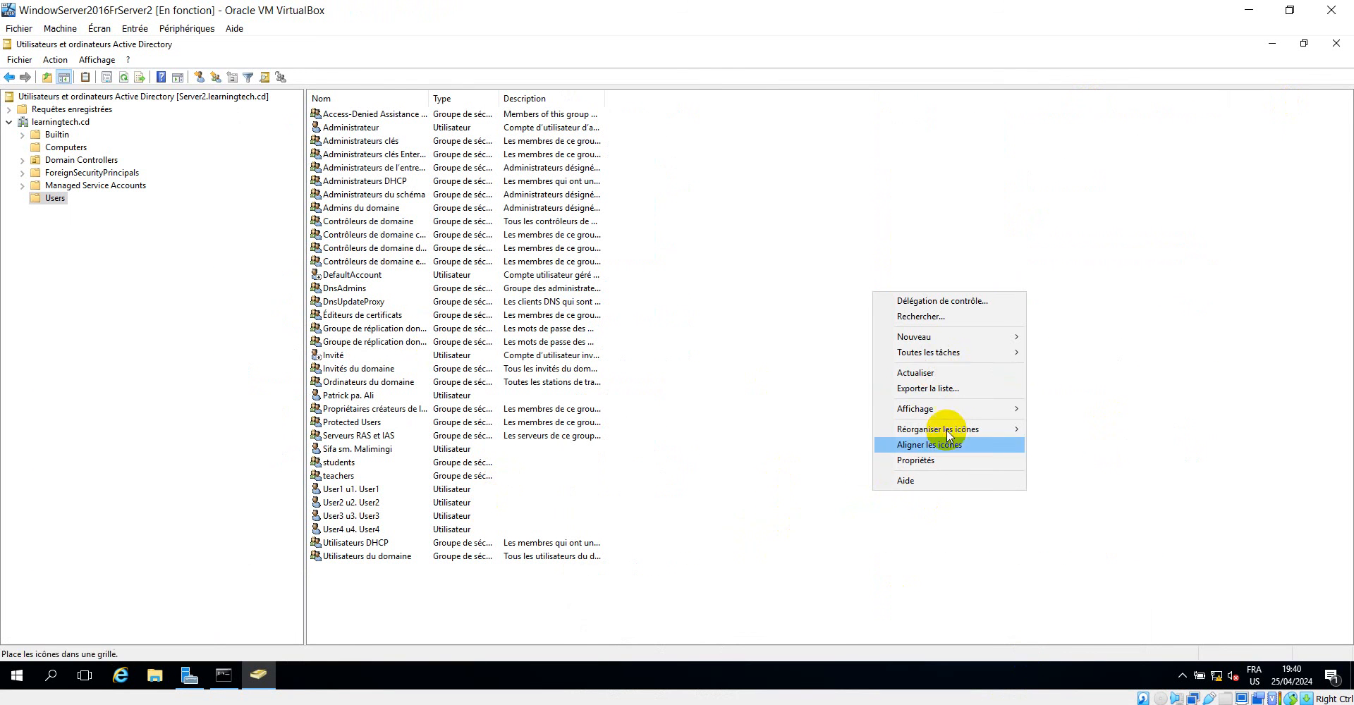
pyautogui.click(932, 373)
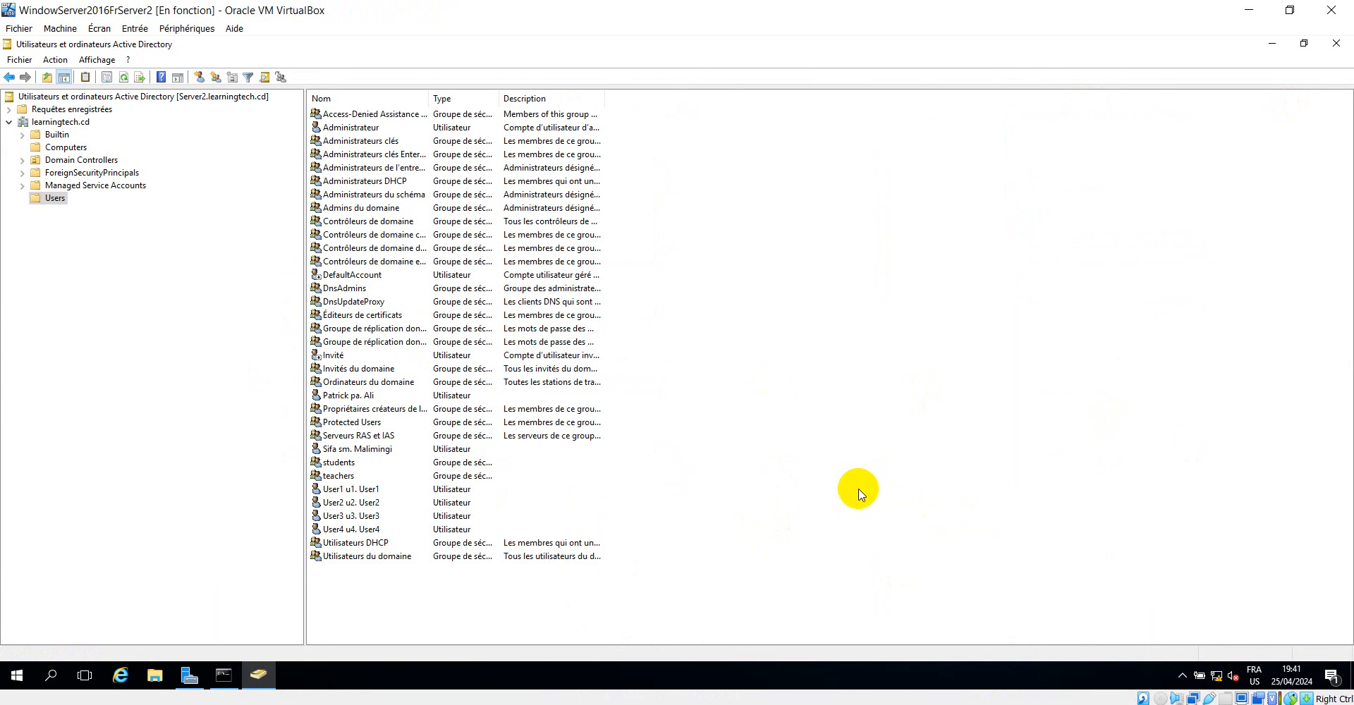
pyautogui.rightClick(874, 488)
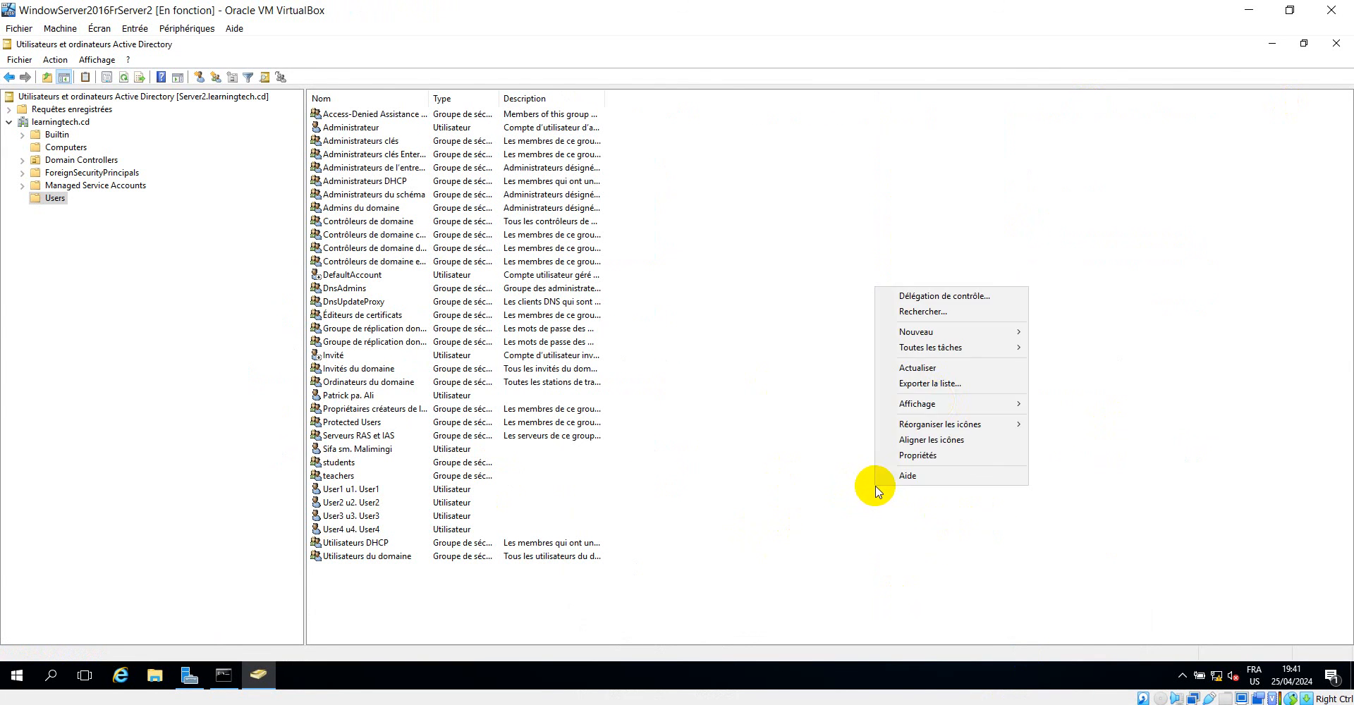
pyautogui.click(946, 367)
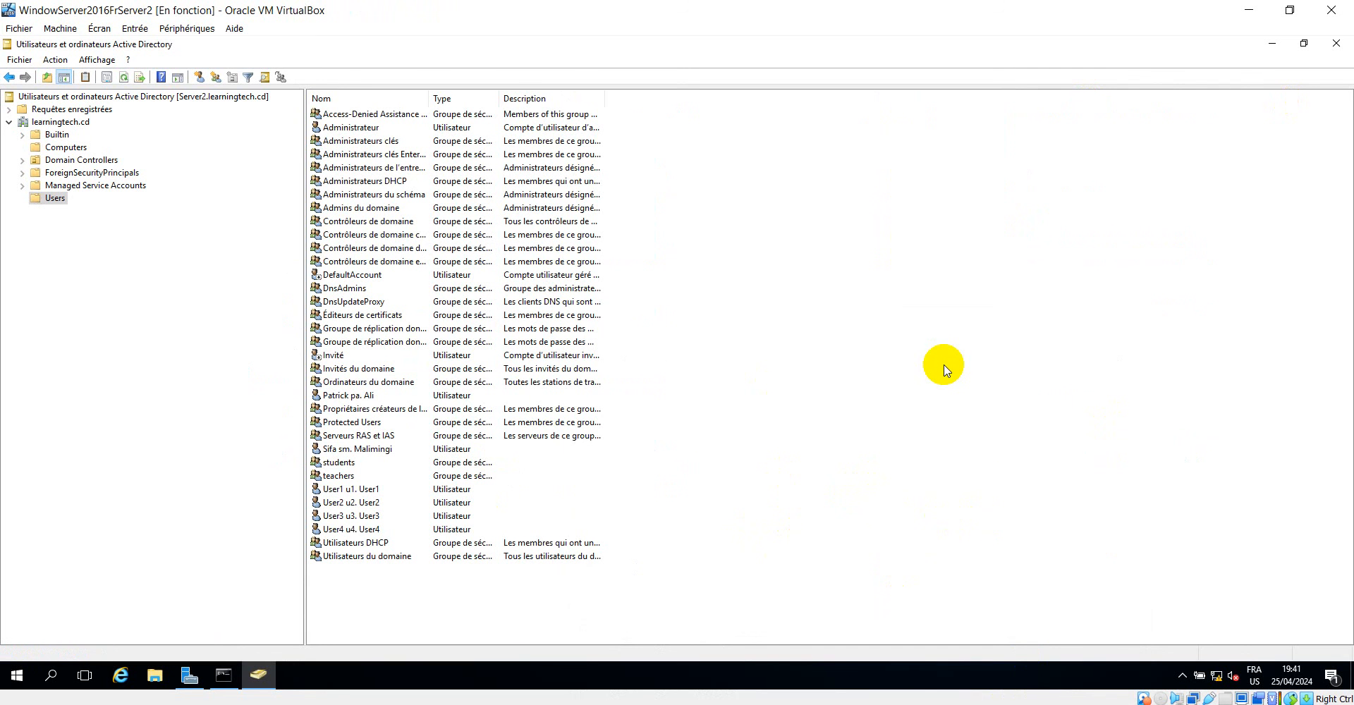
pyautogui.rightClick(868, 536)
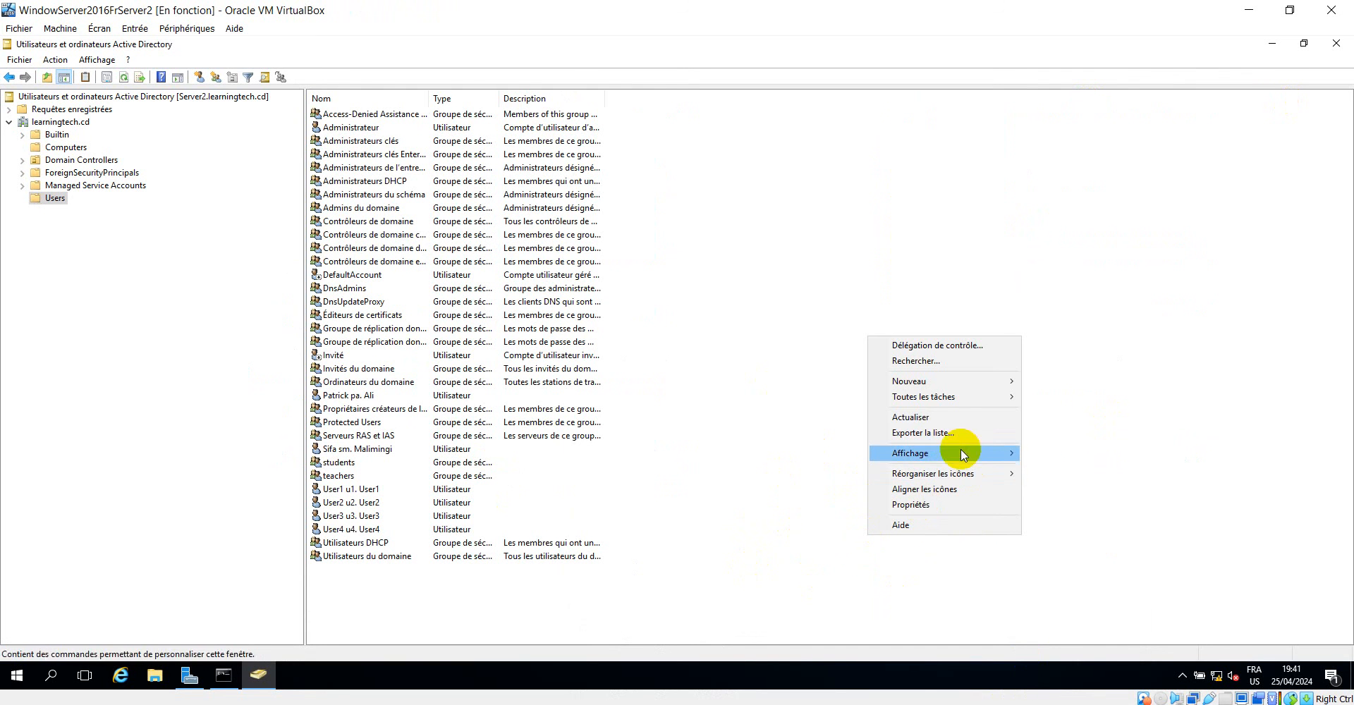
pyautogui.click(918, 417)
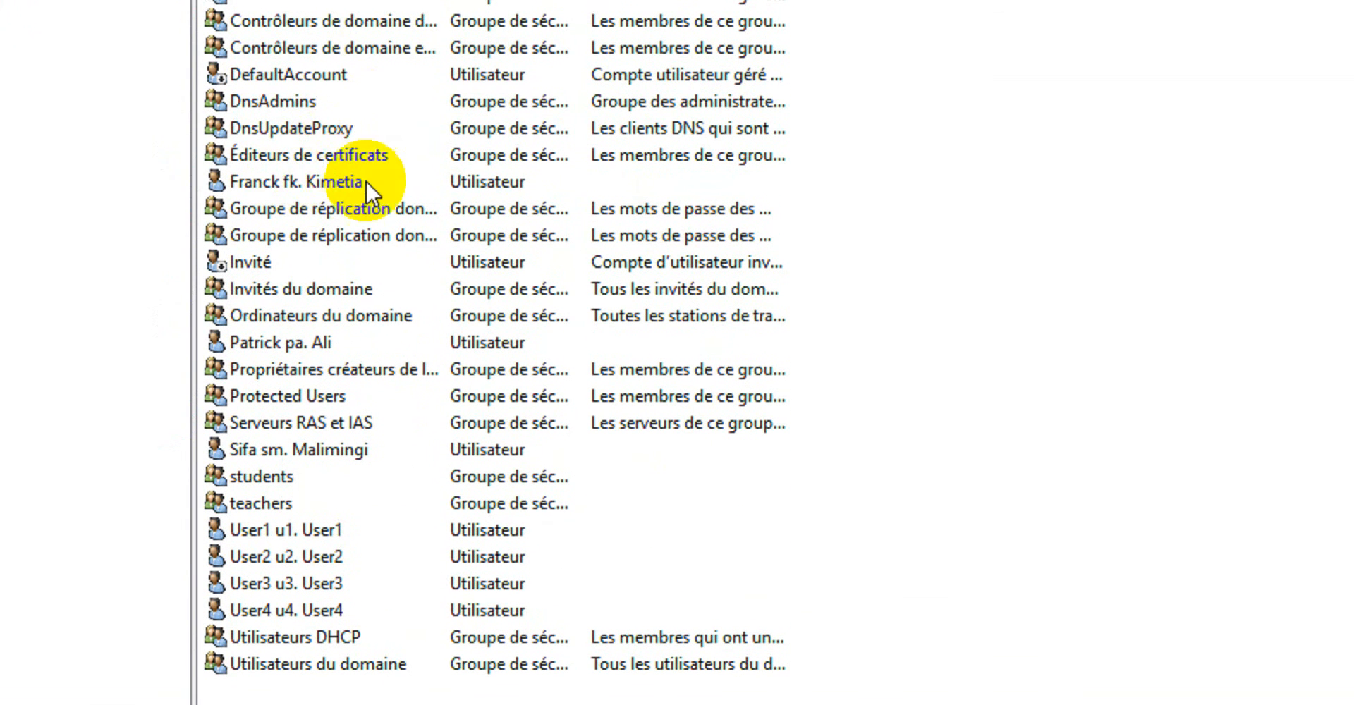
# Inspect the profile settings of the replicated user listed below Éditeurs de certificats, and close the properties.
pyautogui.click(260, 182)
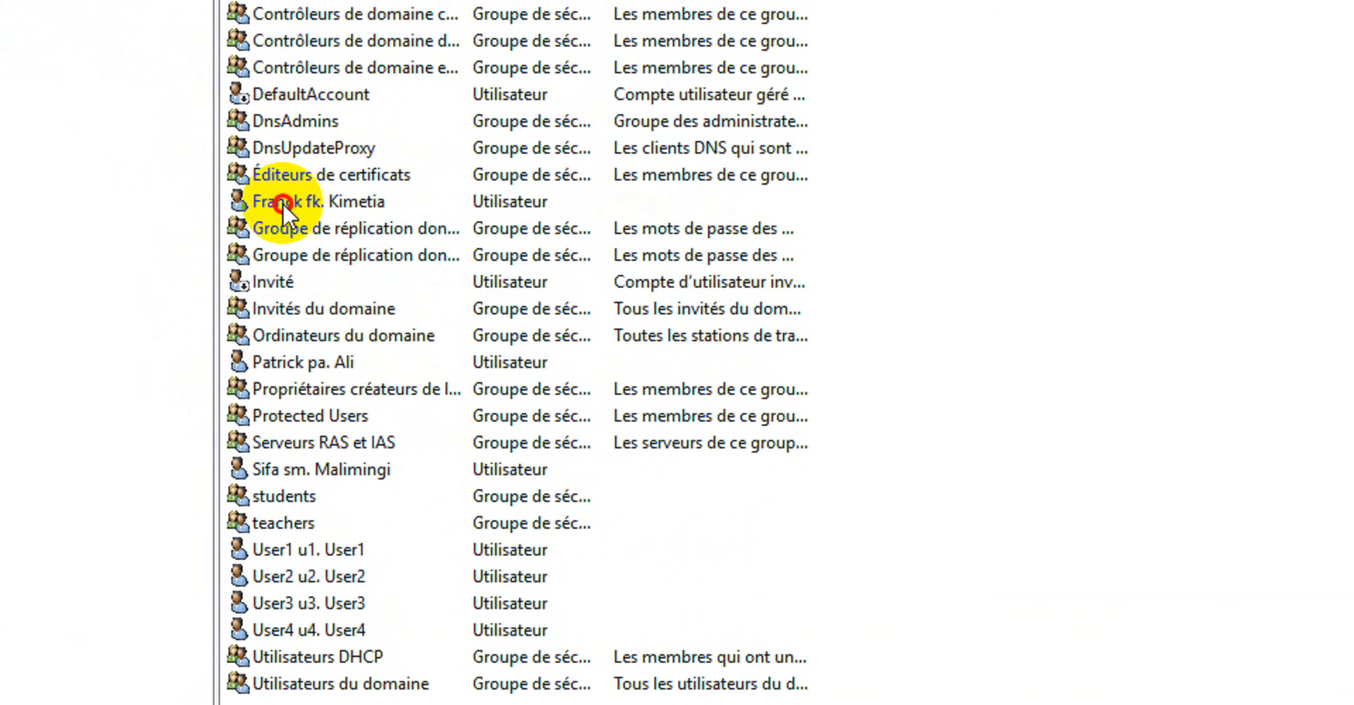
pyautogui.rightClick(282, 202)
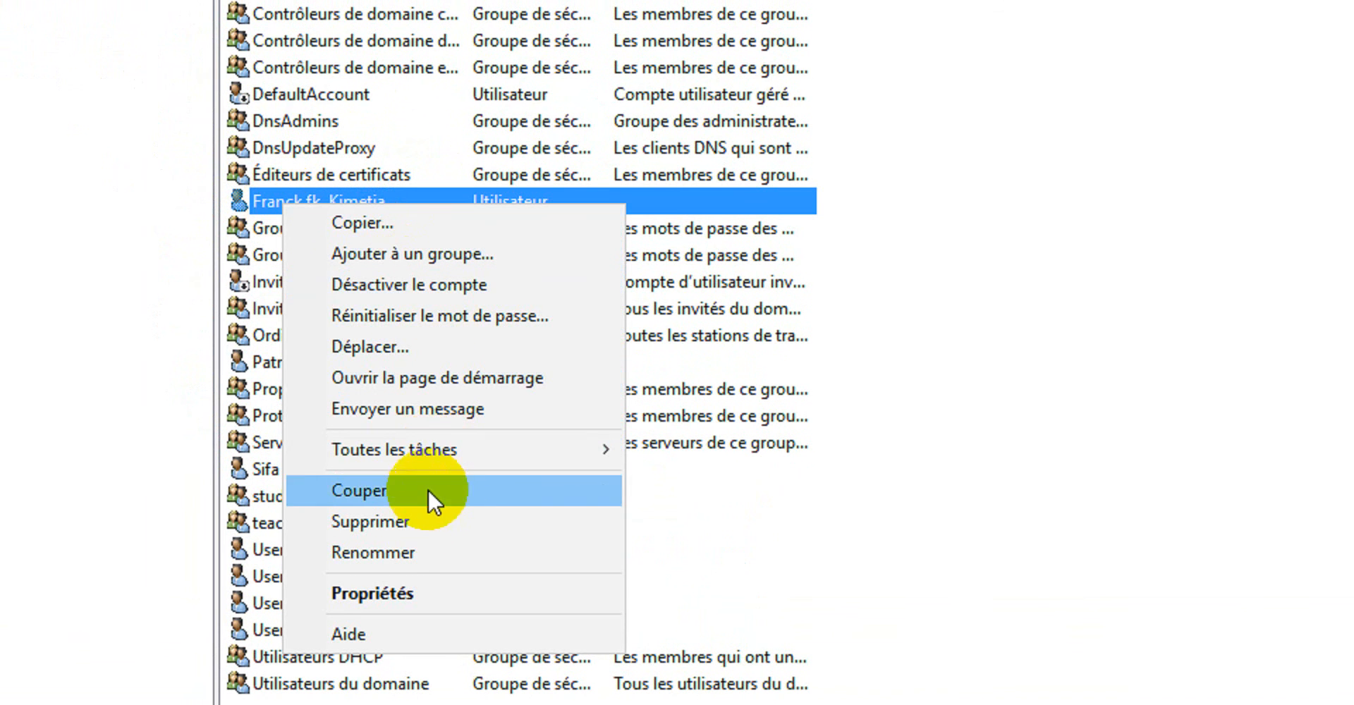
pyautogui.click(417, 592)
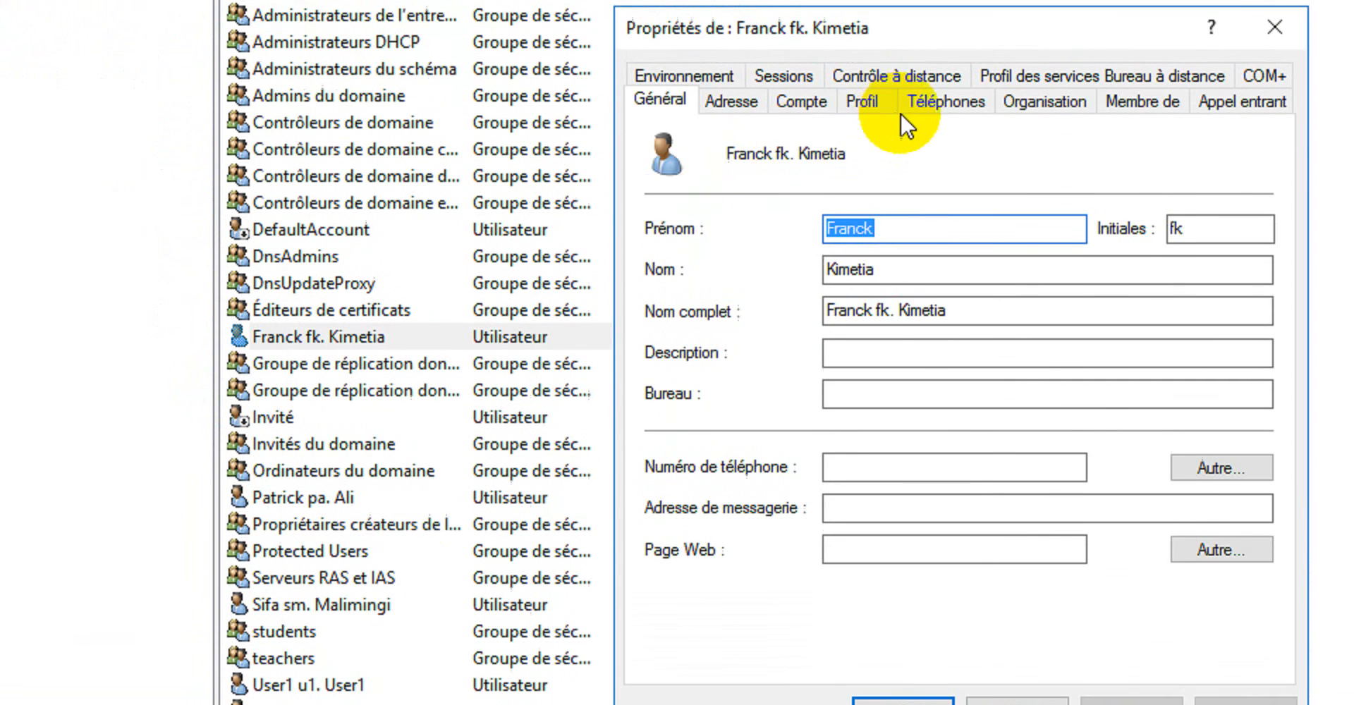
pyautogui.click(874, 105)
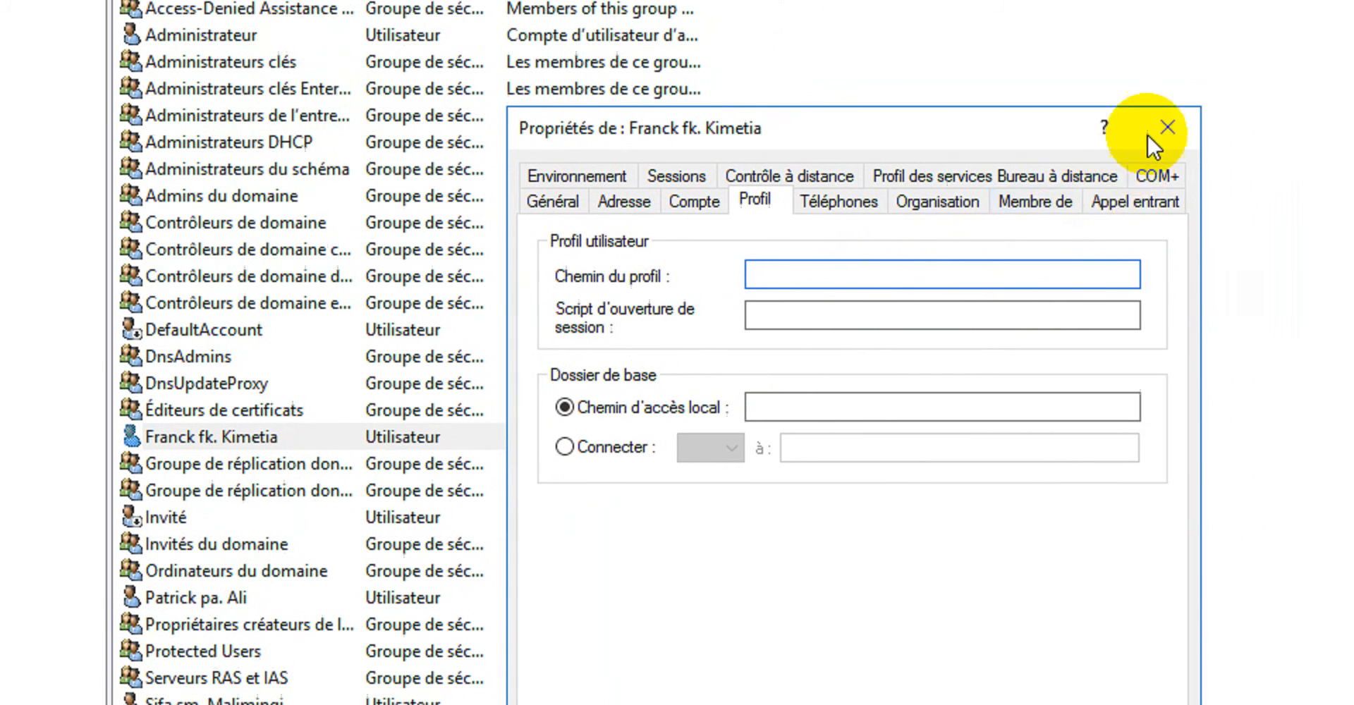
pyautogui.click(1274, 92)
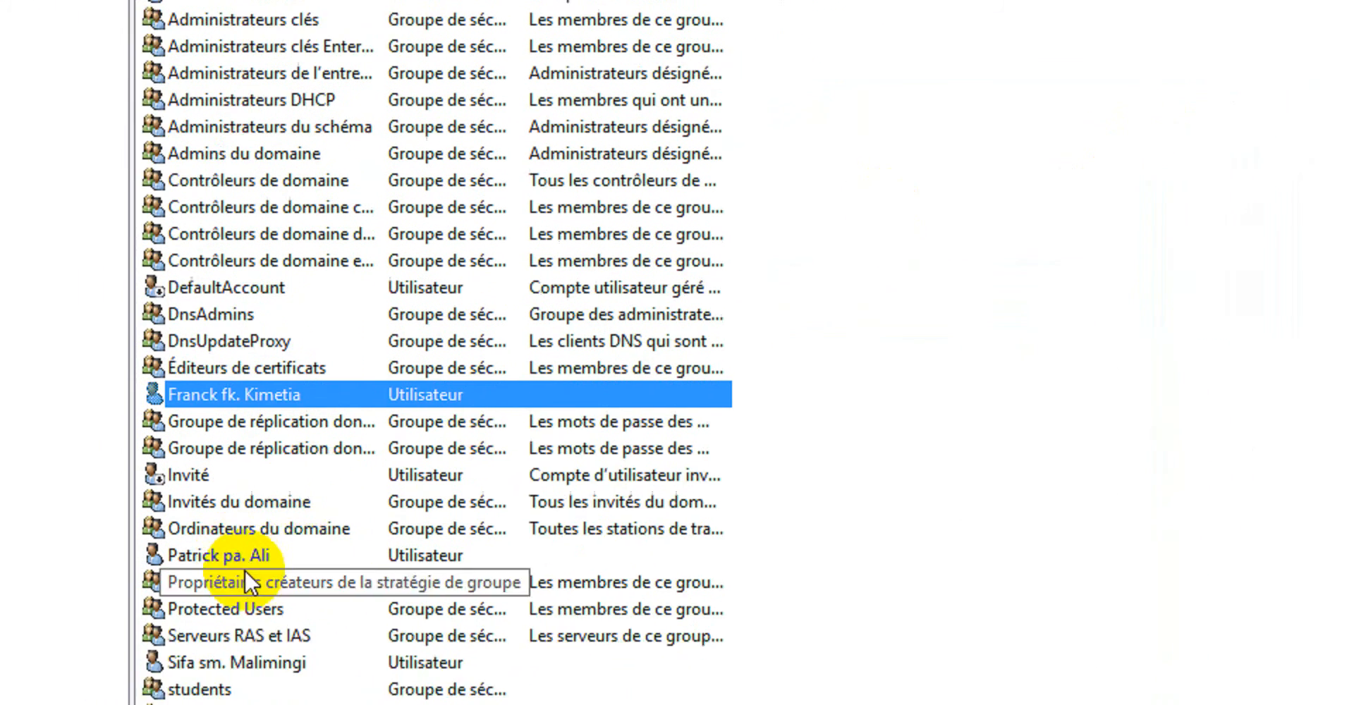
# Copy the profile path from the properties of the user listed below Ordinateurs du domaine, and close the dialog.
pyautogui.rightClick(205, 561)
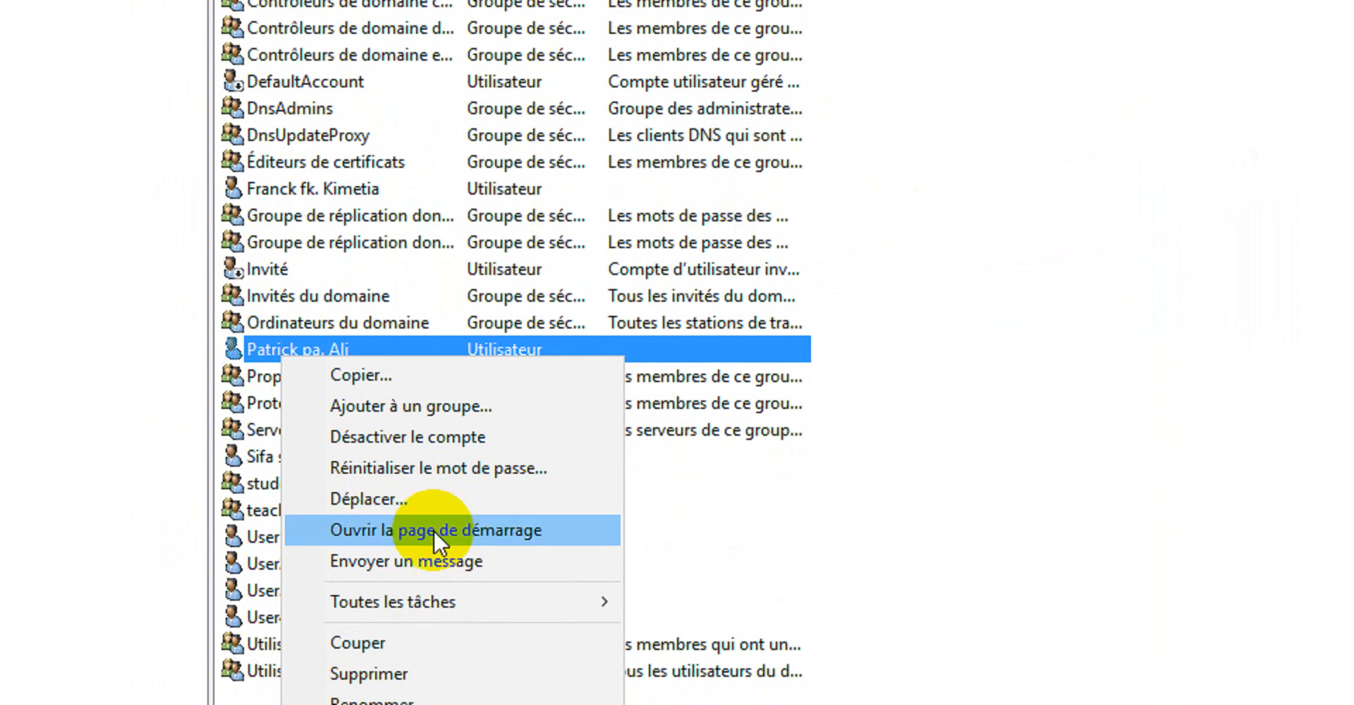
pyautogui.click(423, 608)
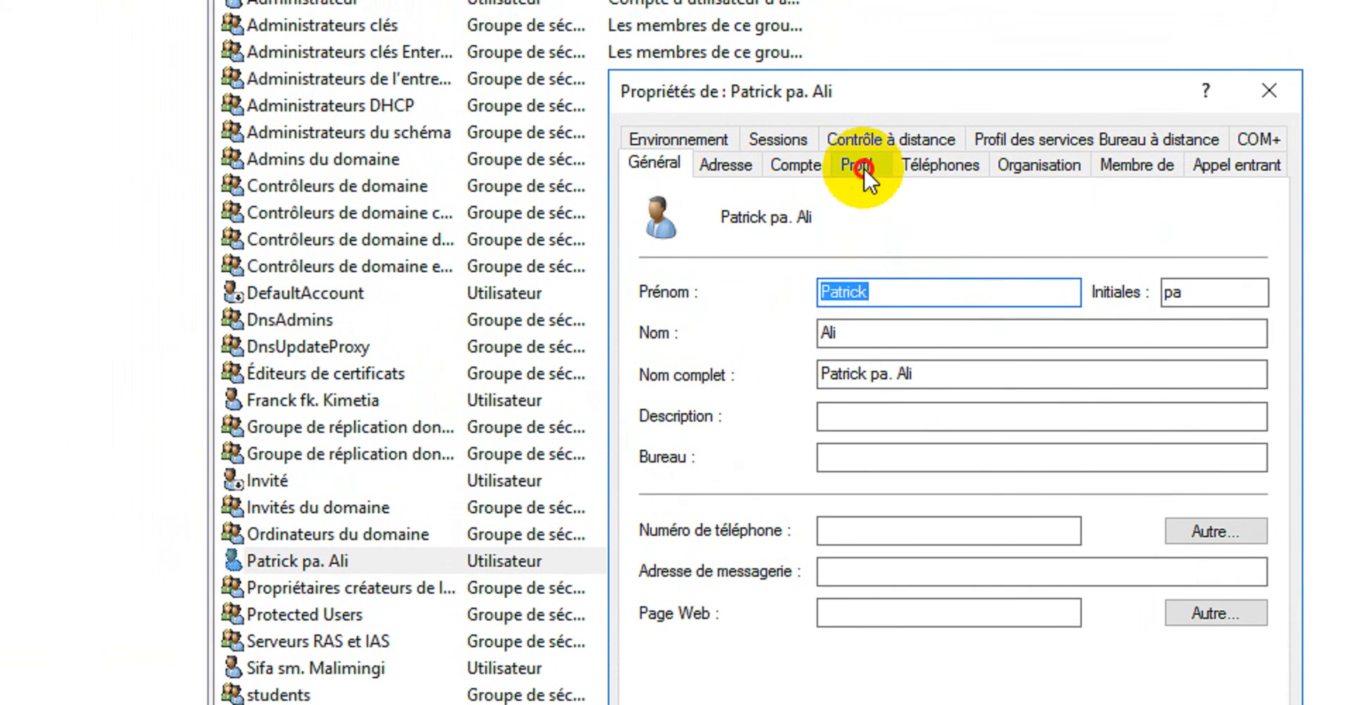
pyautogui.click(856, 71)
pyautogui.doubleClick(1032, 227)
pyautogui.moveTo(1032, 227); pyautogui.dragTo(814, 223)
pyautogui.hotkey('ctrl', 'c')
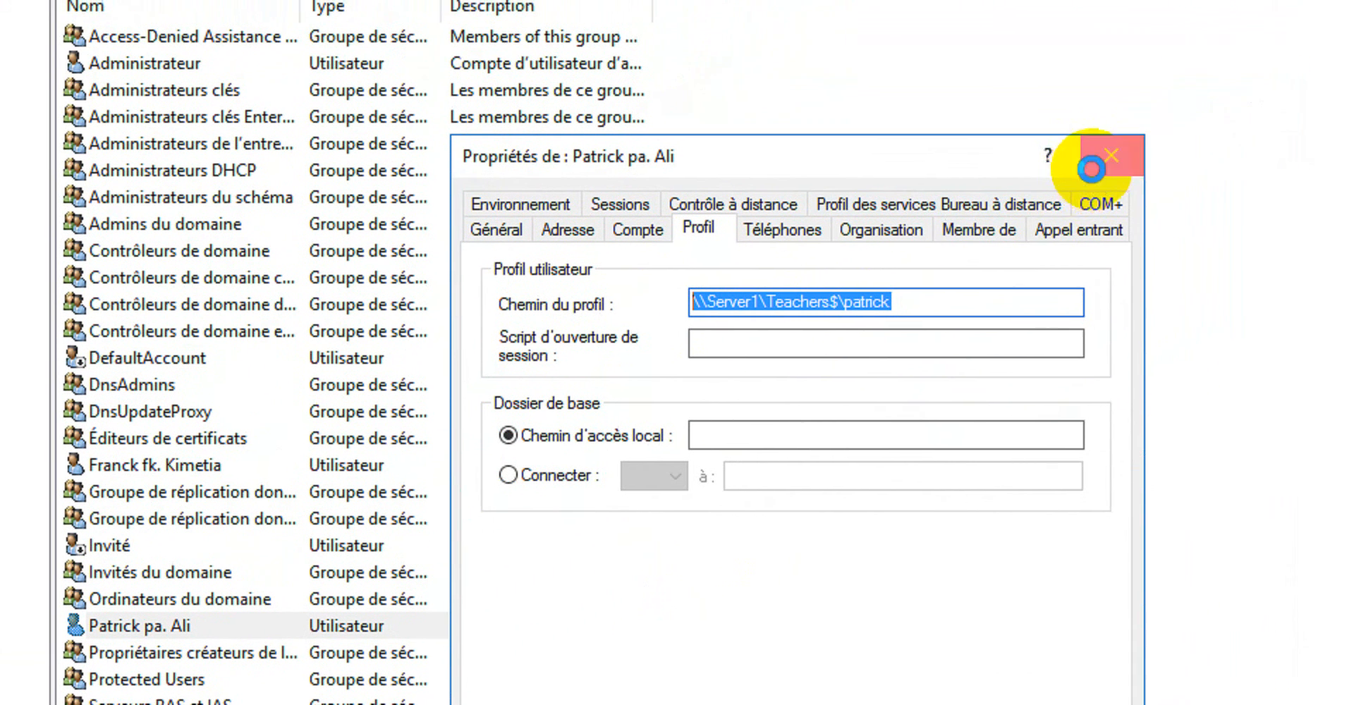
pyautogui.click(1269, 94)
# Paste the copied profile path into the replicated user's properties, edit it to \\Server1\Teachers$\%username%, and save the change.
pyautogui.rightClick(187, 464)
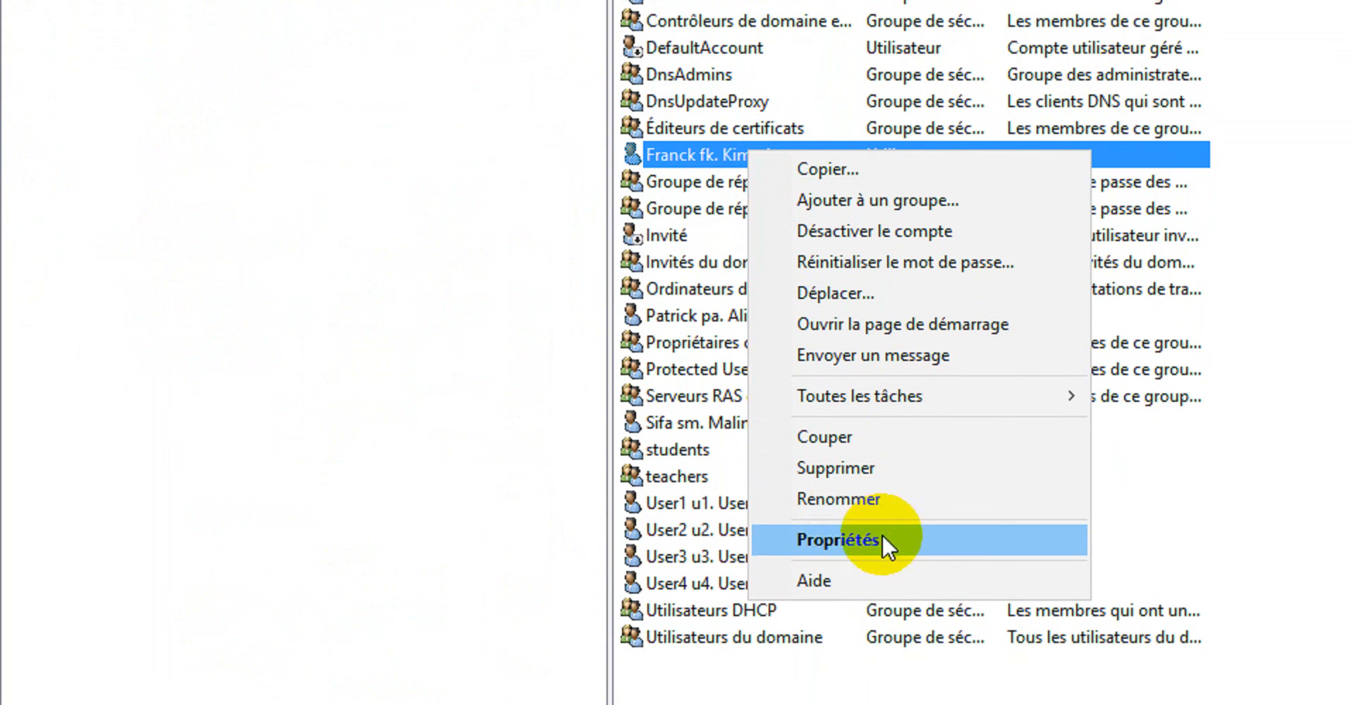
pyautogui.click(880, 578)
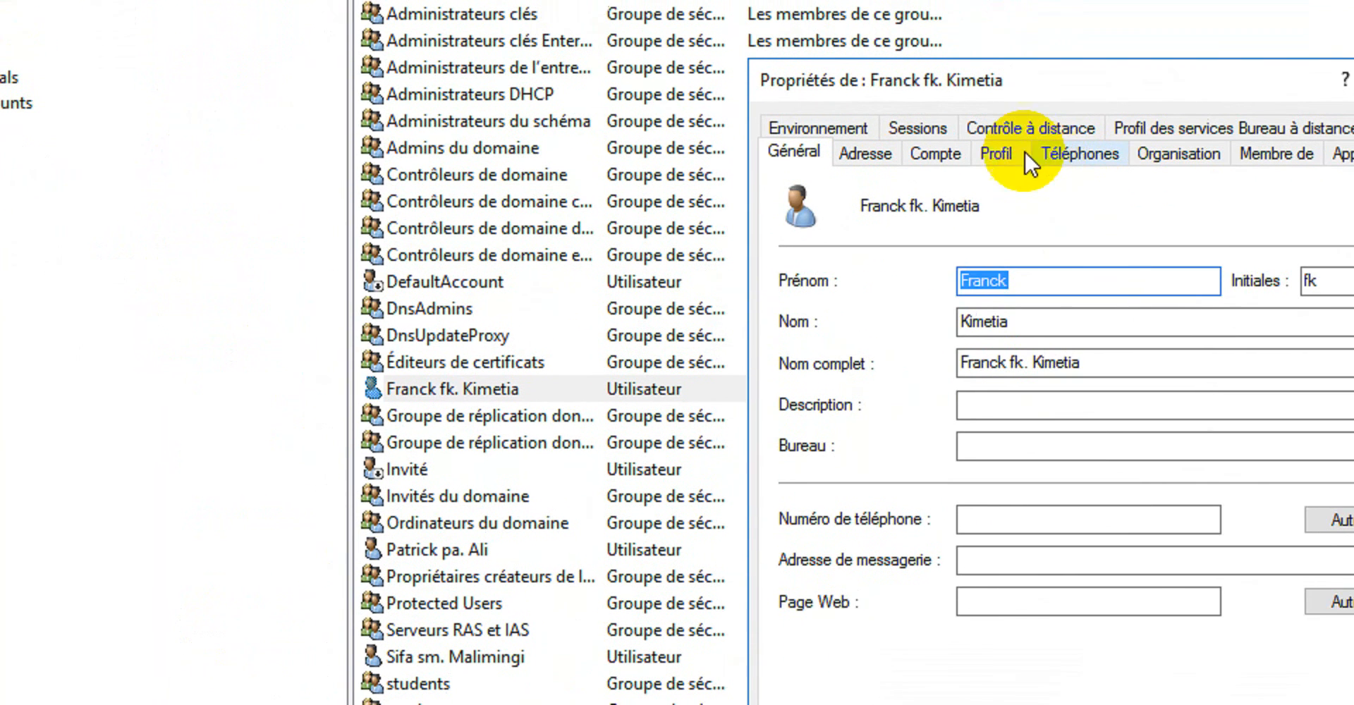
pyautogui.click(1001, 108)
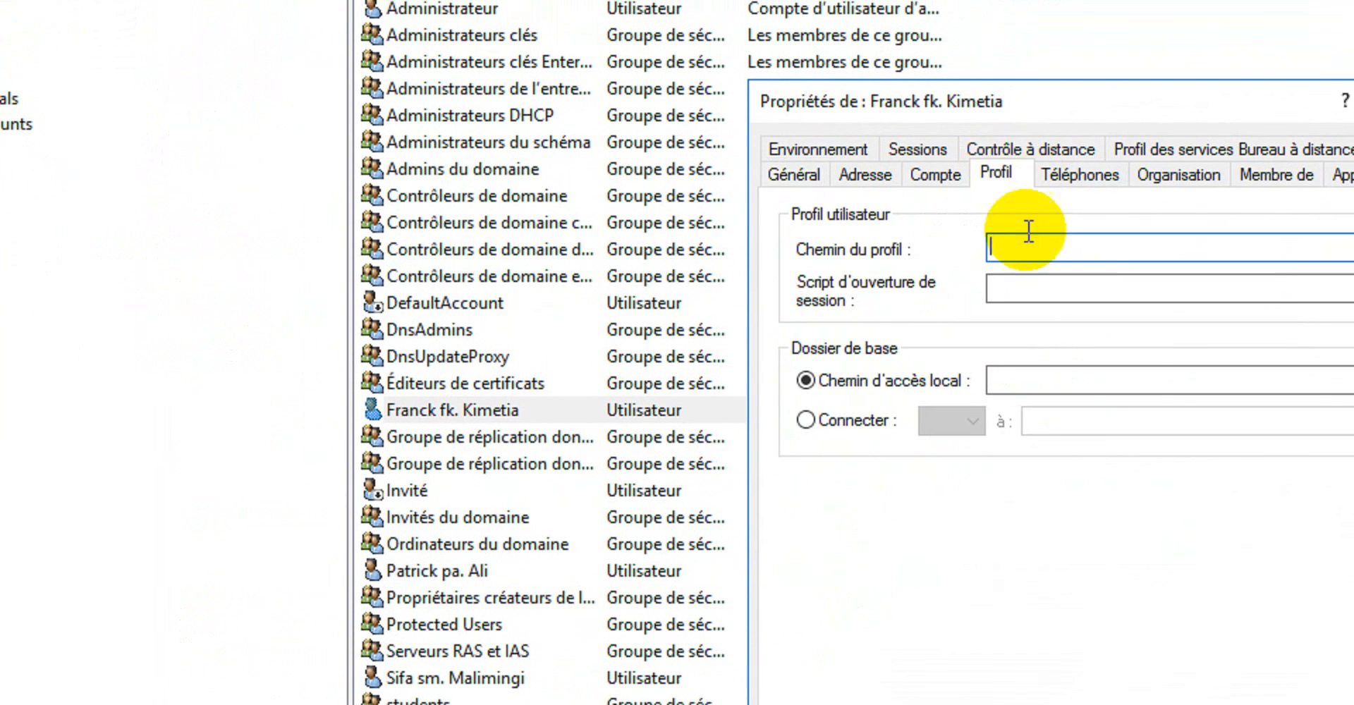
pyautogui.click(1093, 190)
pyautogui.hotkey('ctrl', 'v')
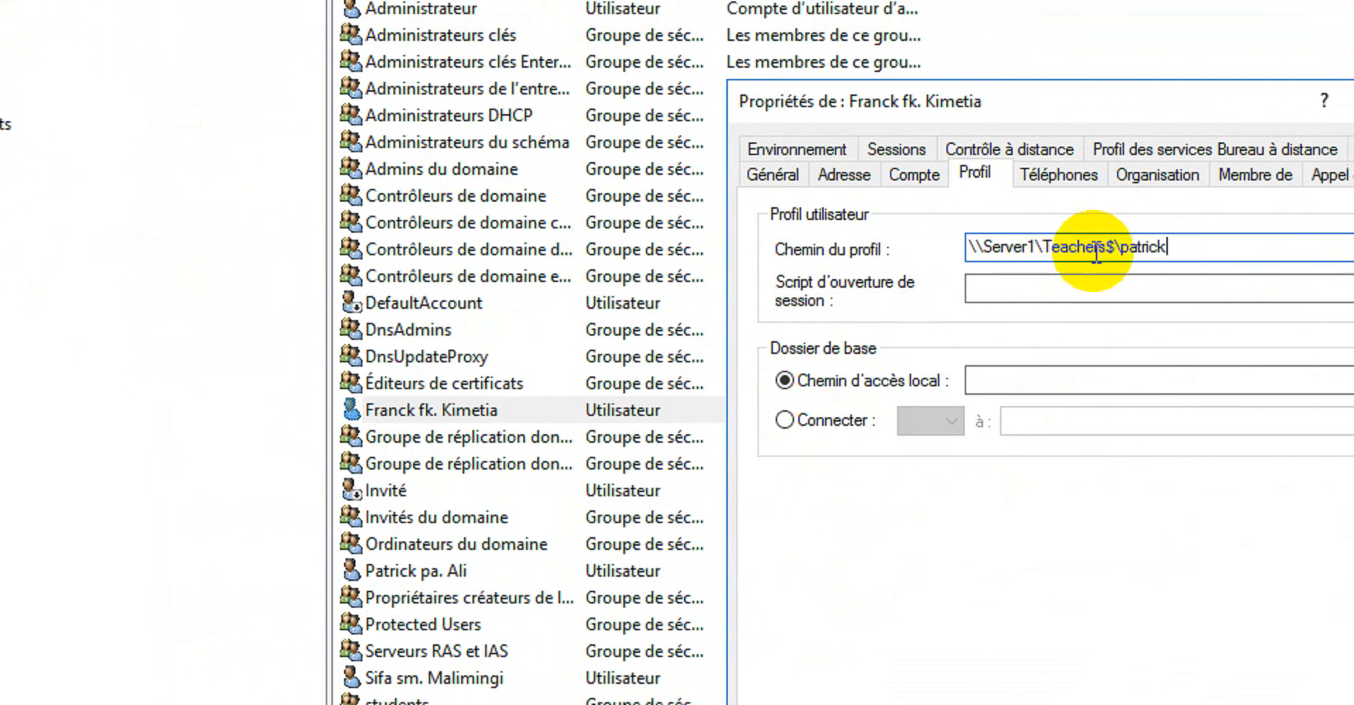
pyautogui.press('BackSpace')
pyautogui.press('BackSpace')
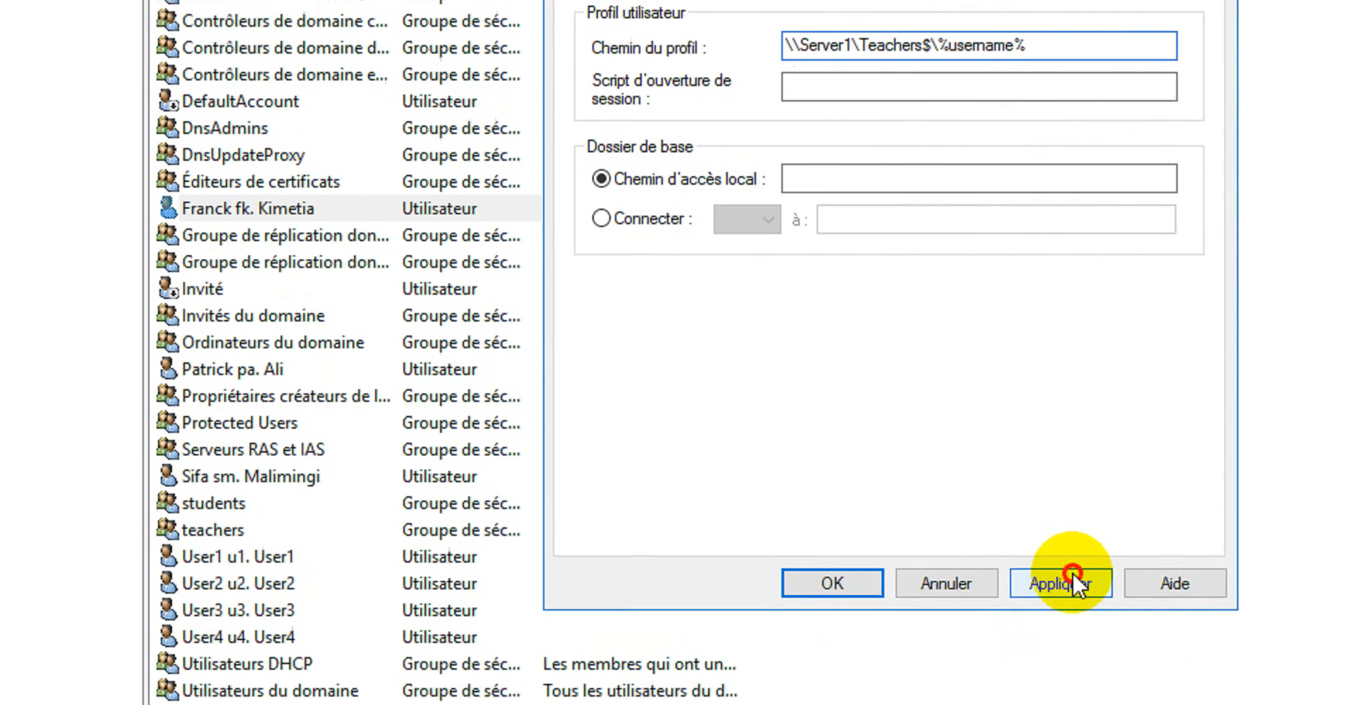
pyautogui.click(1067, 683)
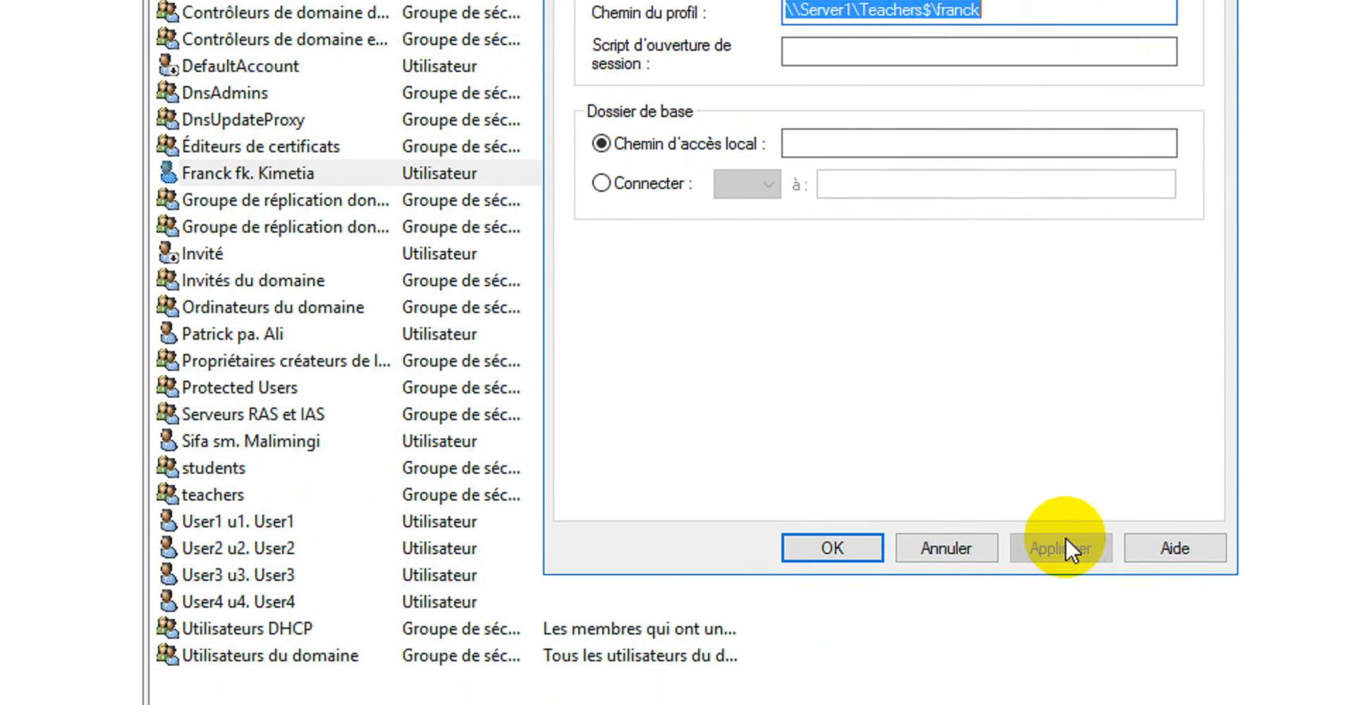
pyautogui.click(833, 547)
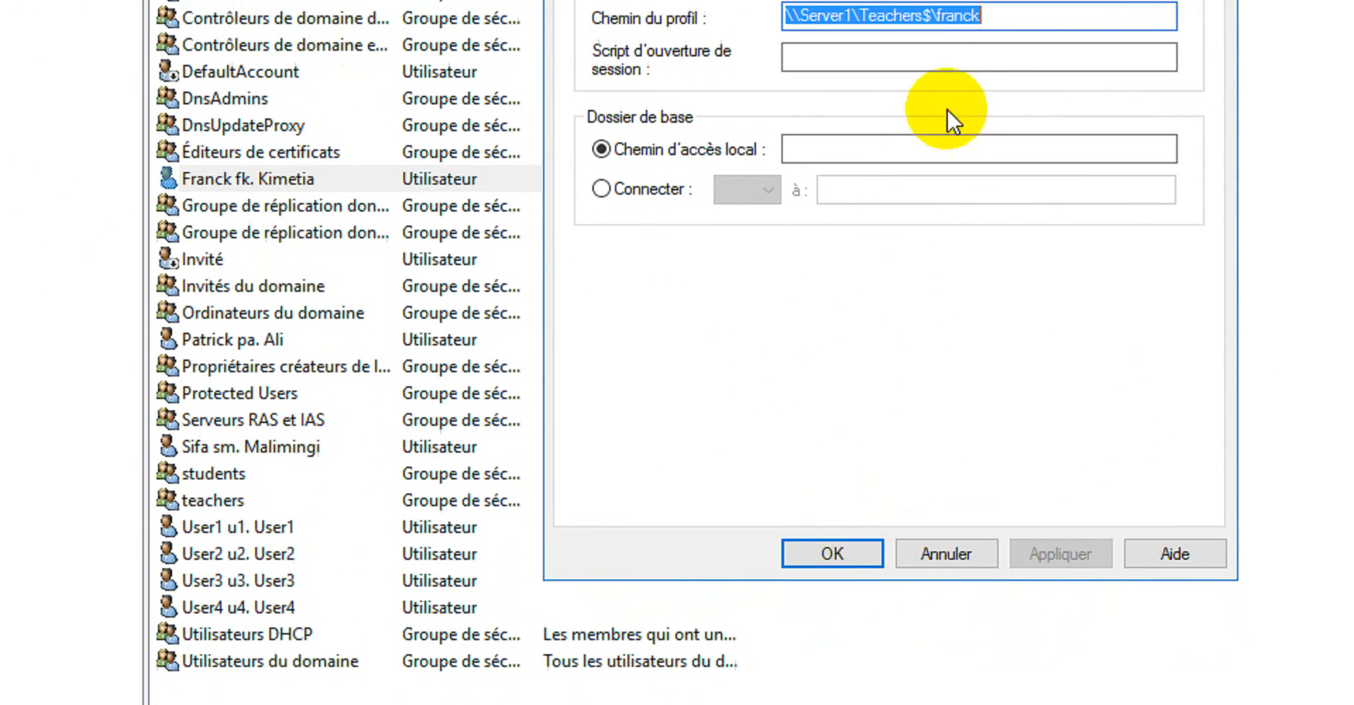
pyautogui.click(836, 555)
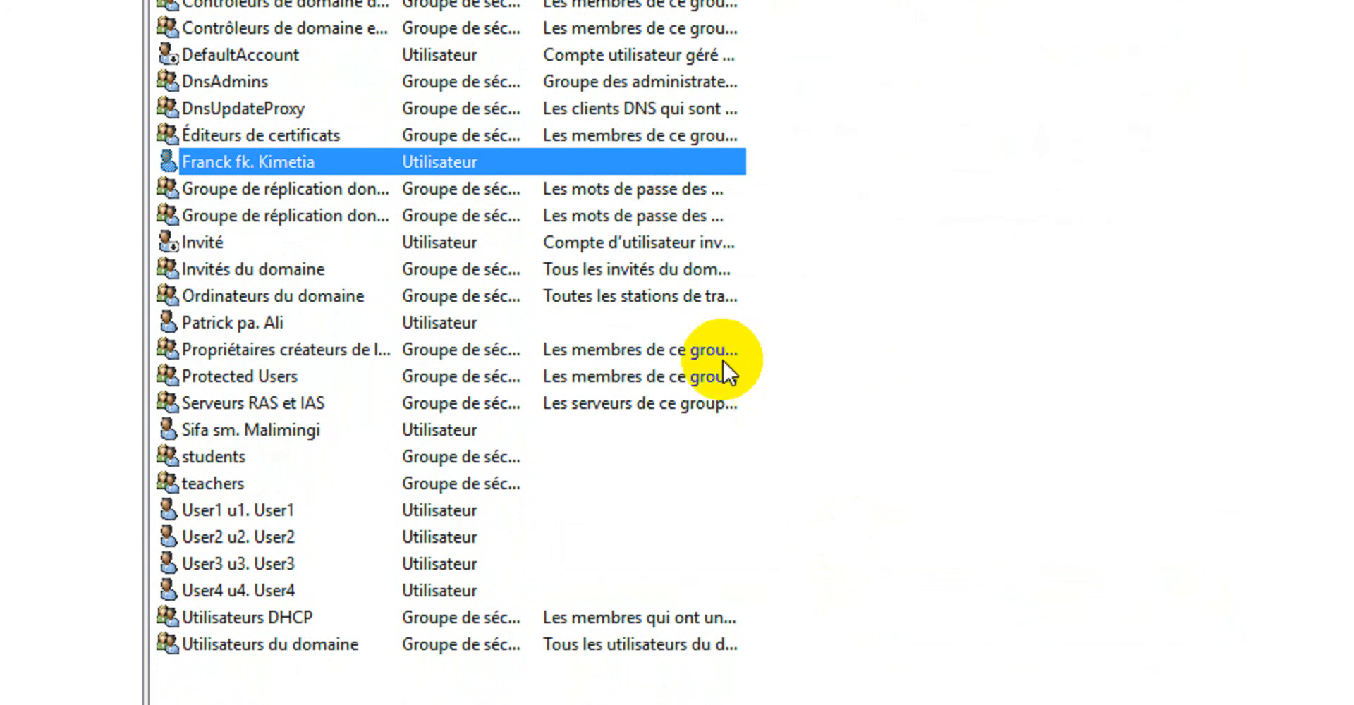
pyautogui.click(834, 424)
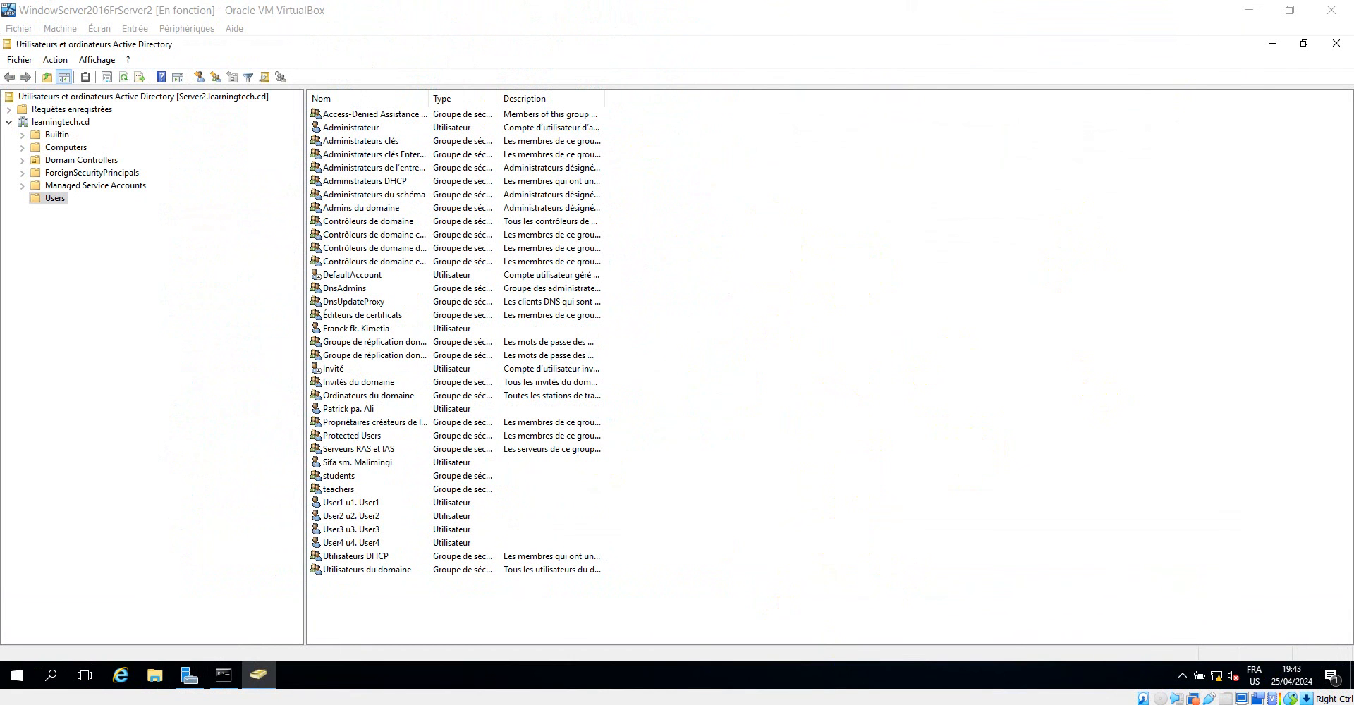
# Switch to Server1 and refresh its Users container several times to pull in changes from Server2.
pyautogui.click(676, 666)
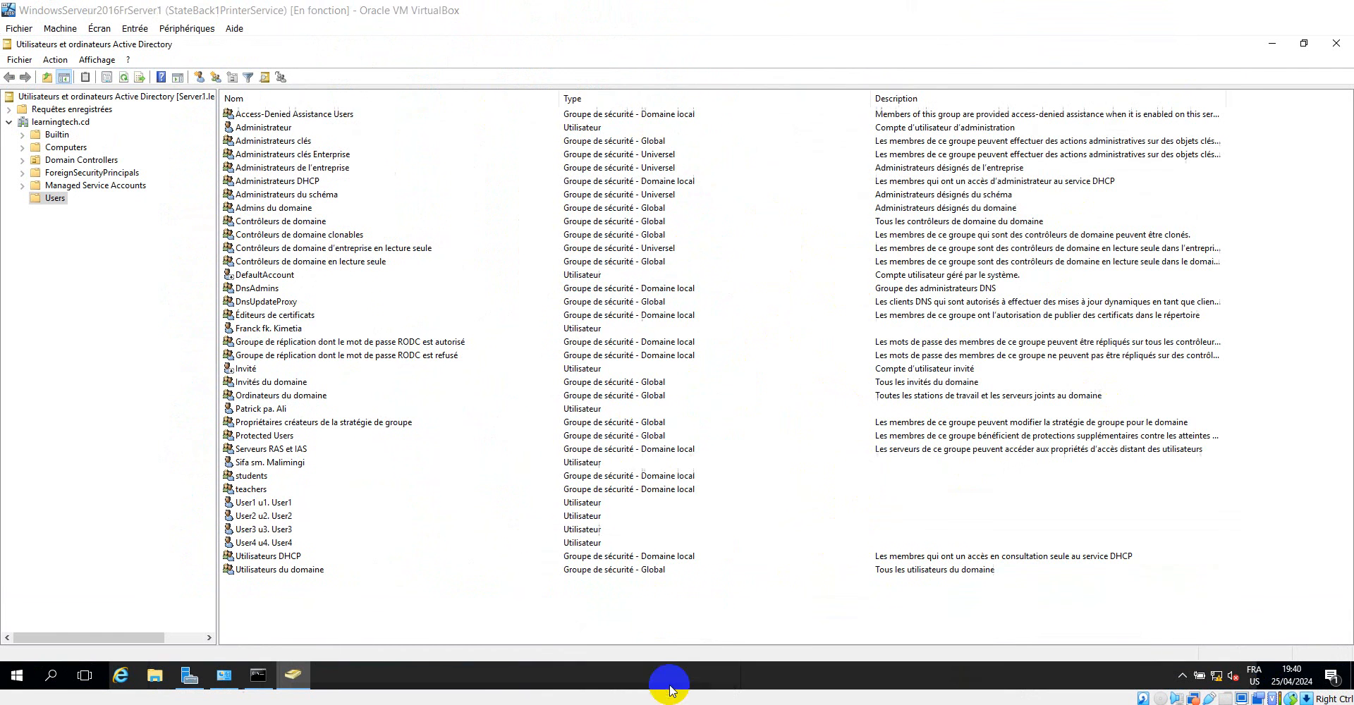
pyautogui.rightClick(532, 607)
pyautogui.click(576, 499)
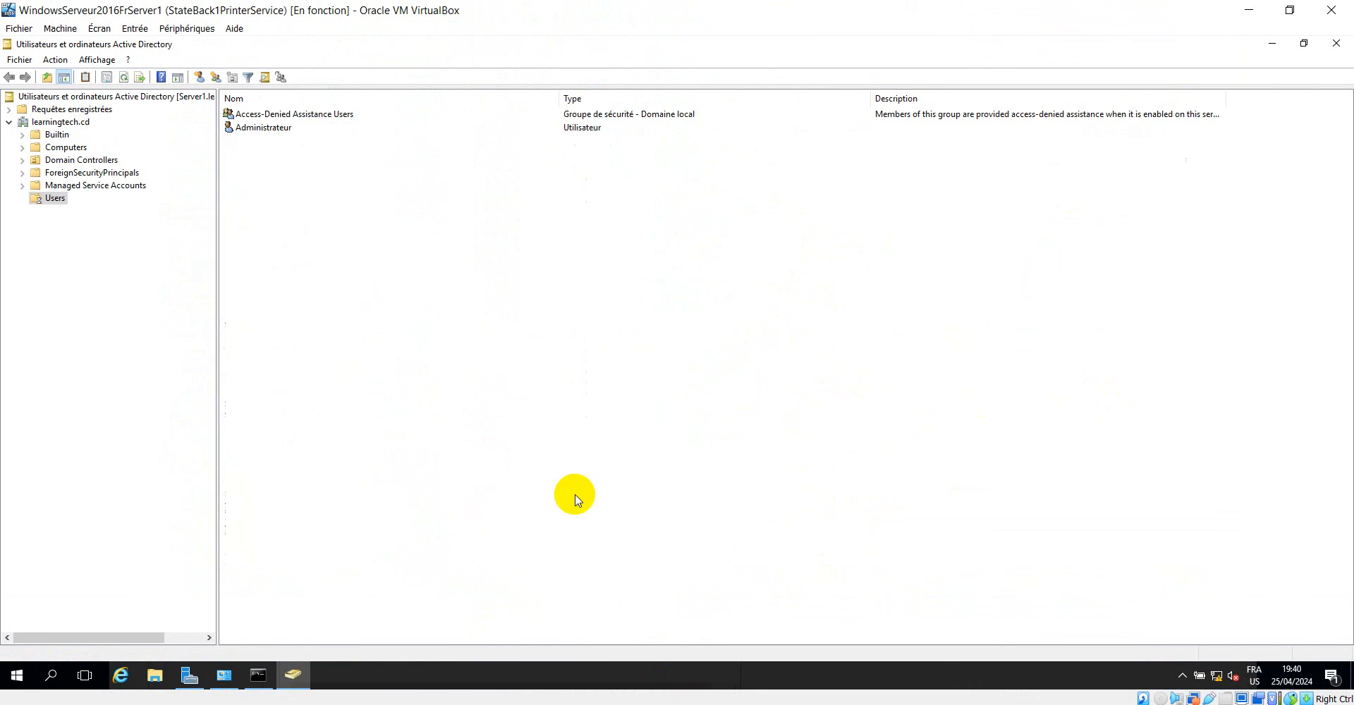
pyautogui.rightClick(471, 621)
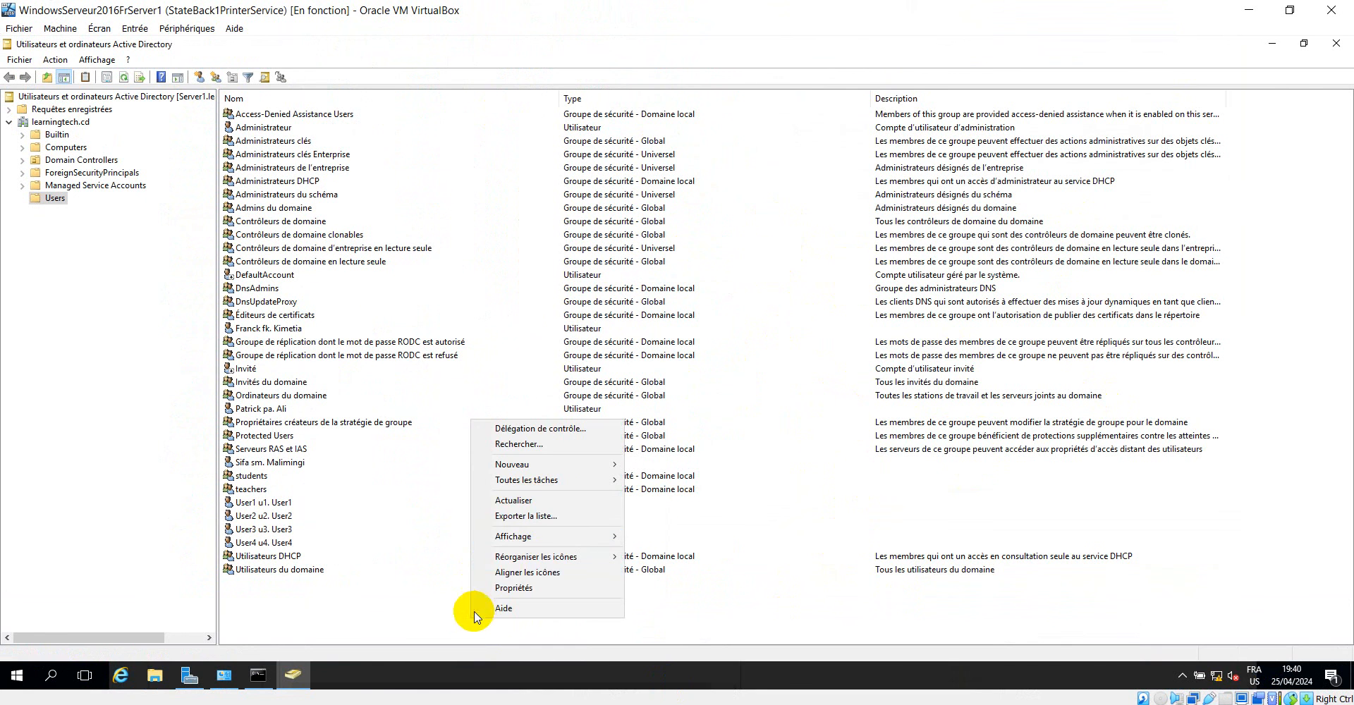
pyautogui.click(529, 501)
pyautogui.rightClick(426, 596)
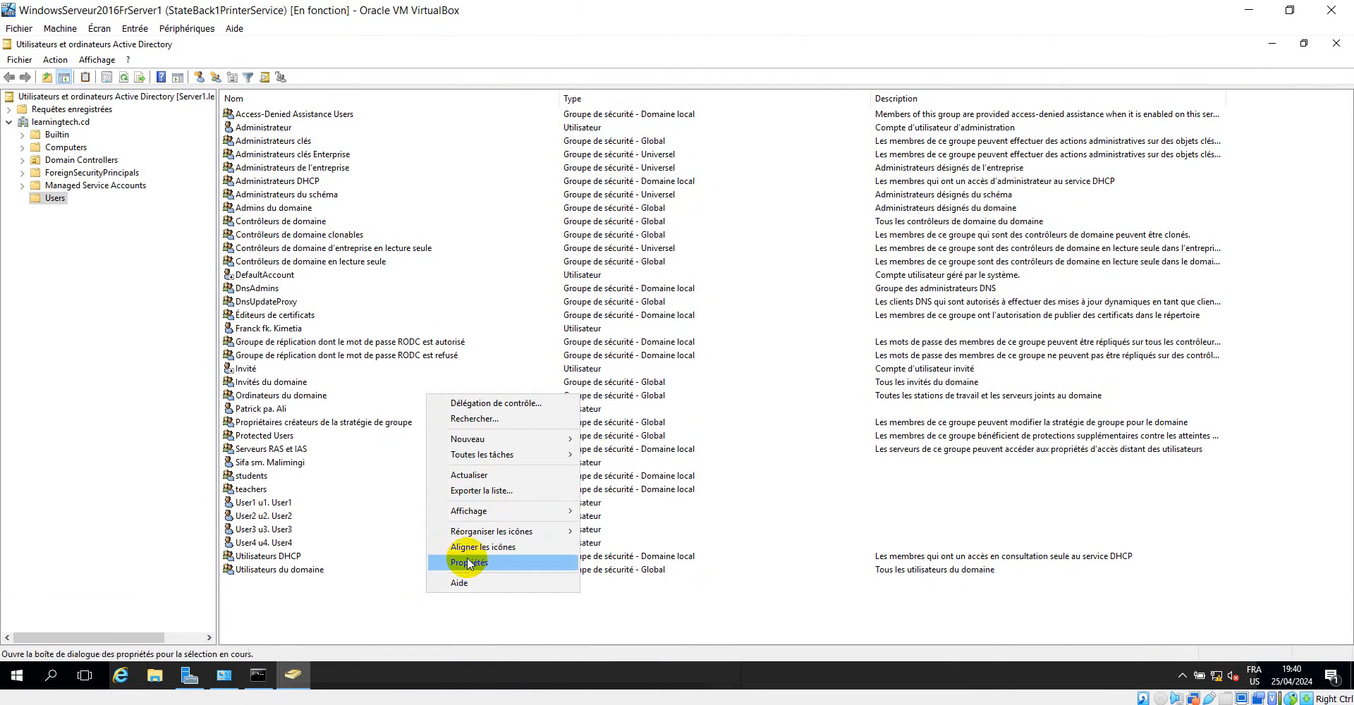
pyautogui.click(498, 477)
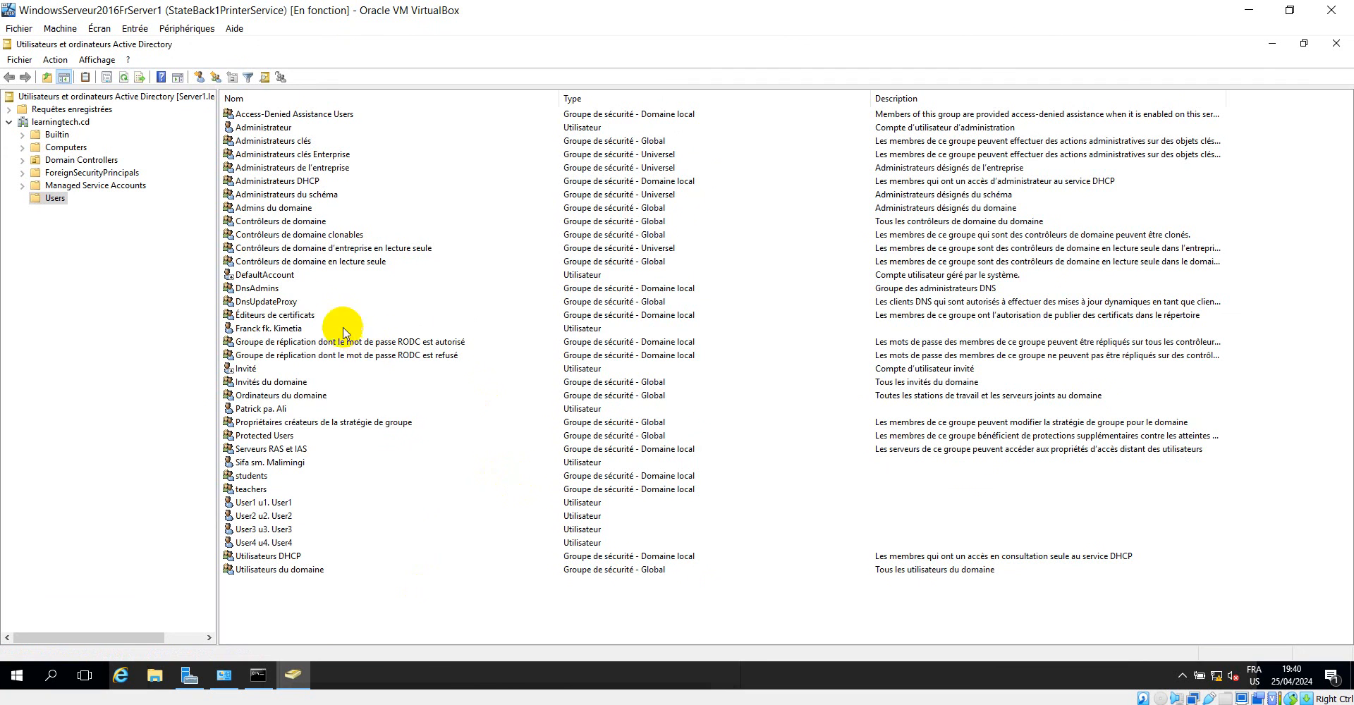
# Inspect the profile path of the user listed below Éditeurs de certificats on Server1, and close the properties without changes.
pyautogui.rightClick(256, 330)
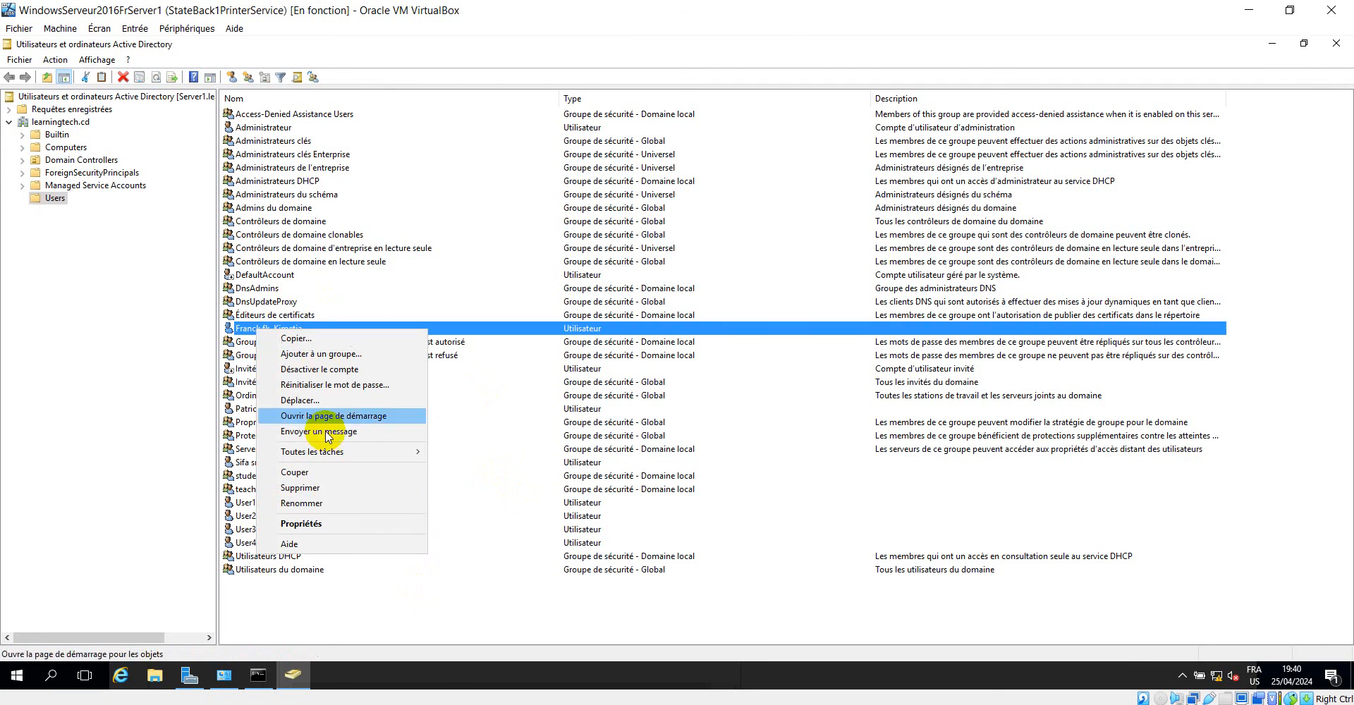
pyautogui.click(319, 529)
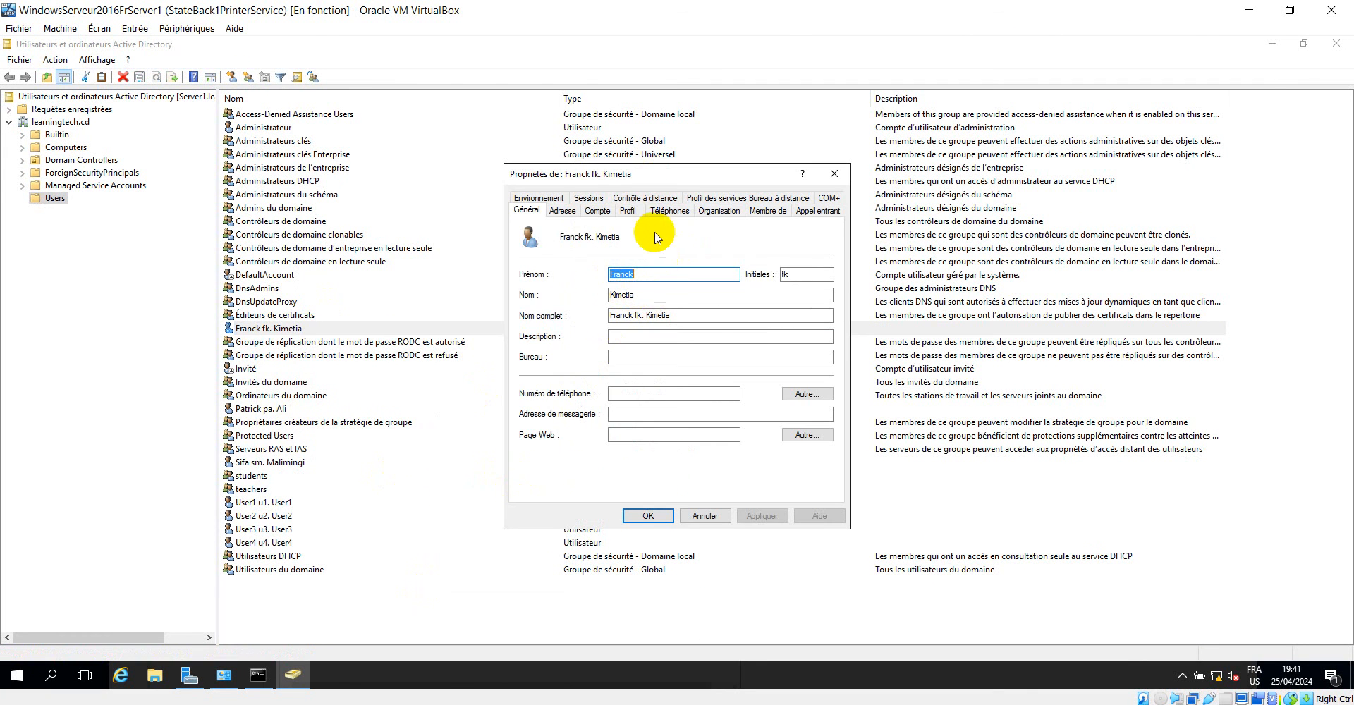
pyautogui.click(624, 214)
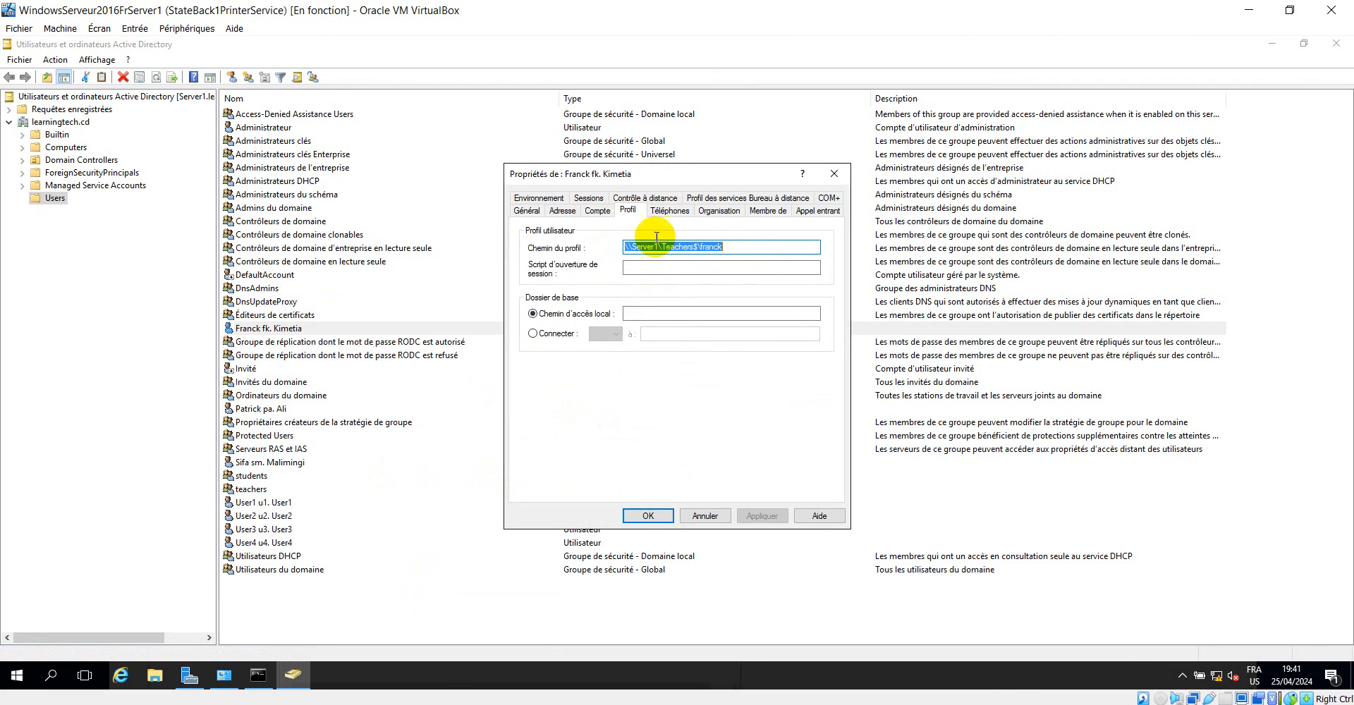
pyautogui.click(704, 517)
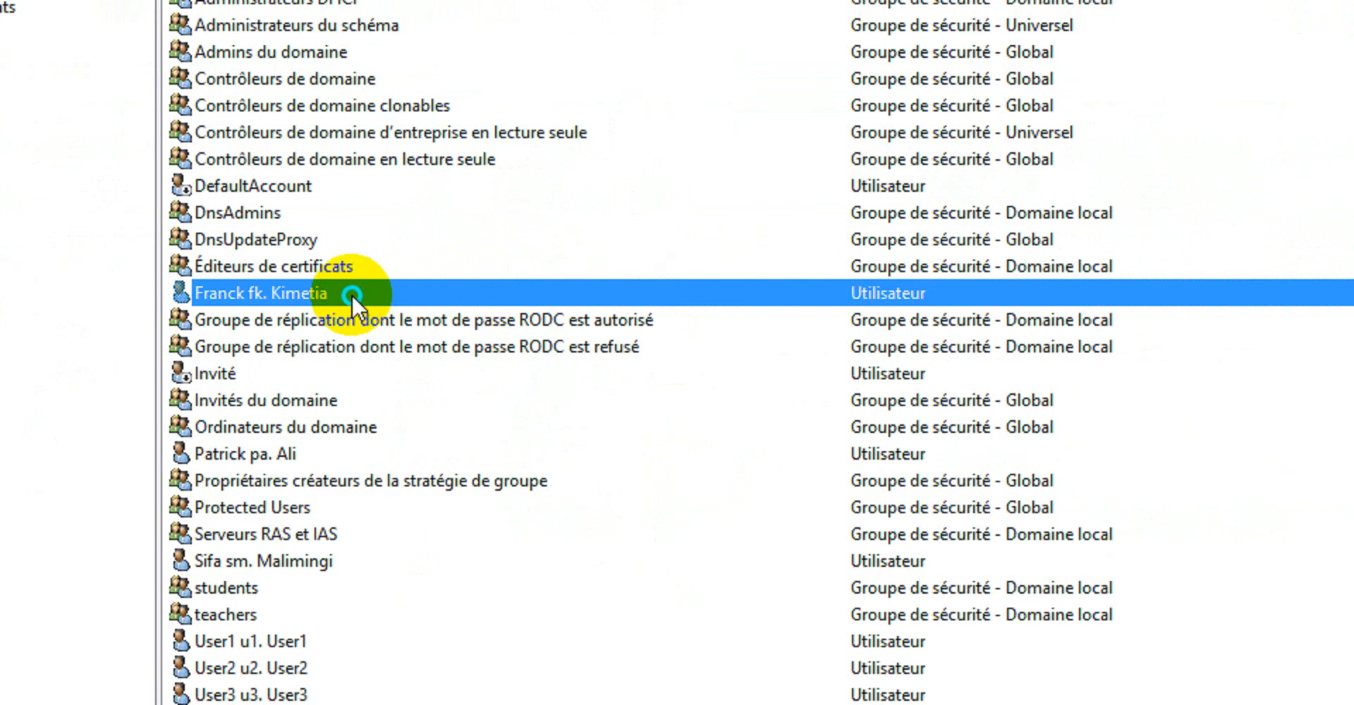
# Reopen the same user's properties on Server1, examine the replicated profile path once more, and close the dialog.
pyautogui.rightClick(352, 295)
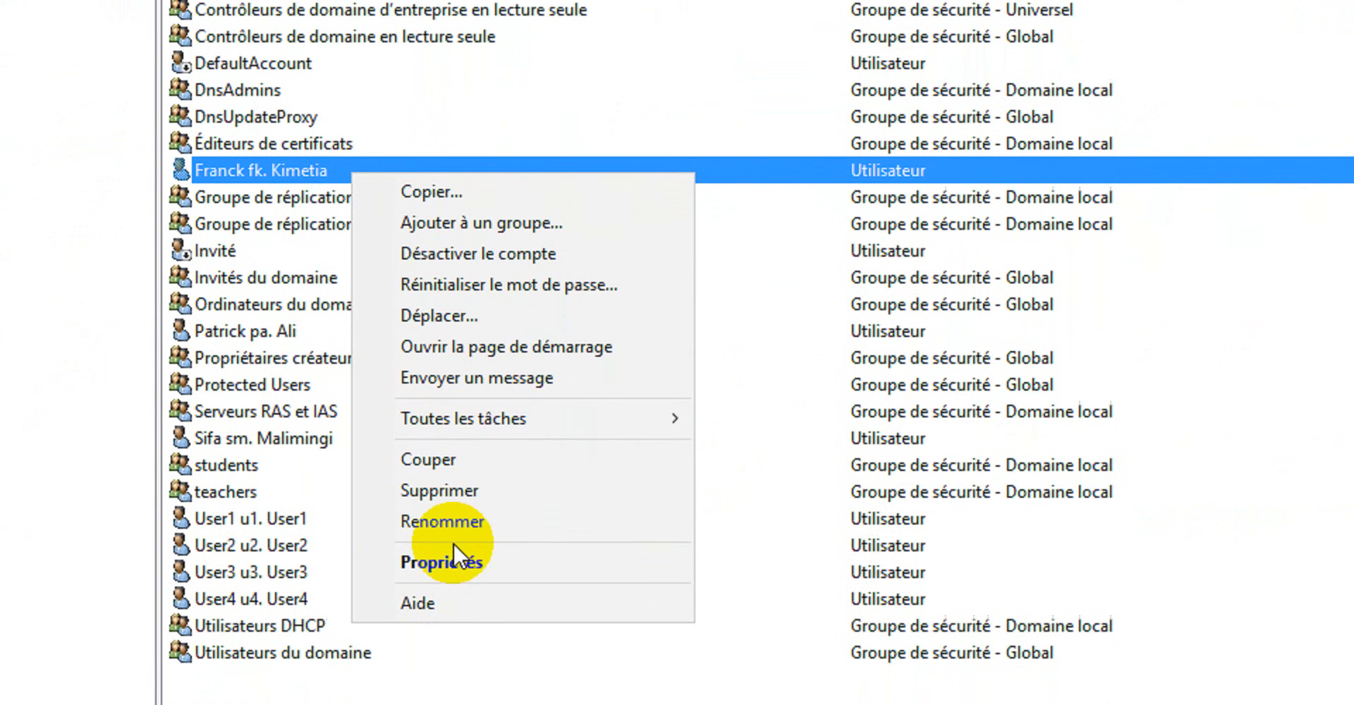
pyautogui.click(462, 544)
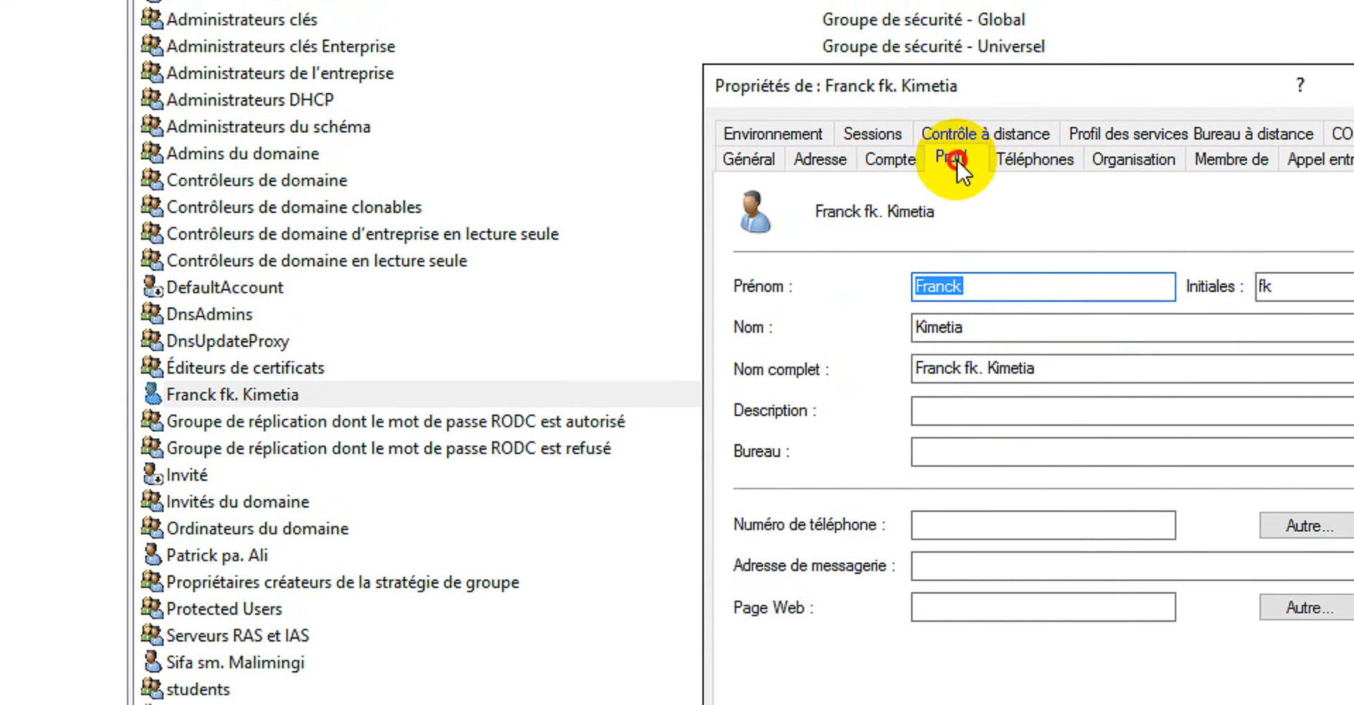
pyautogui.click(956, 159)
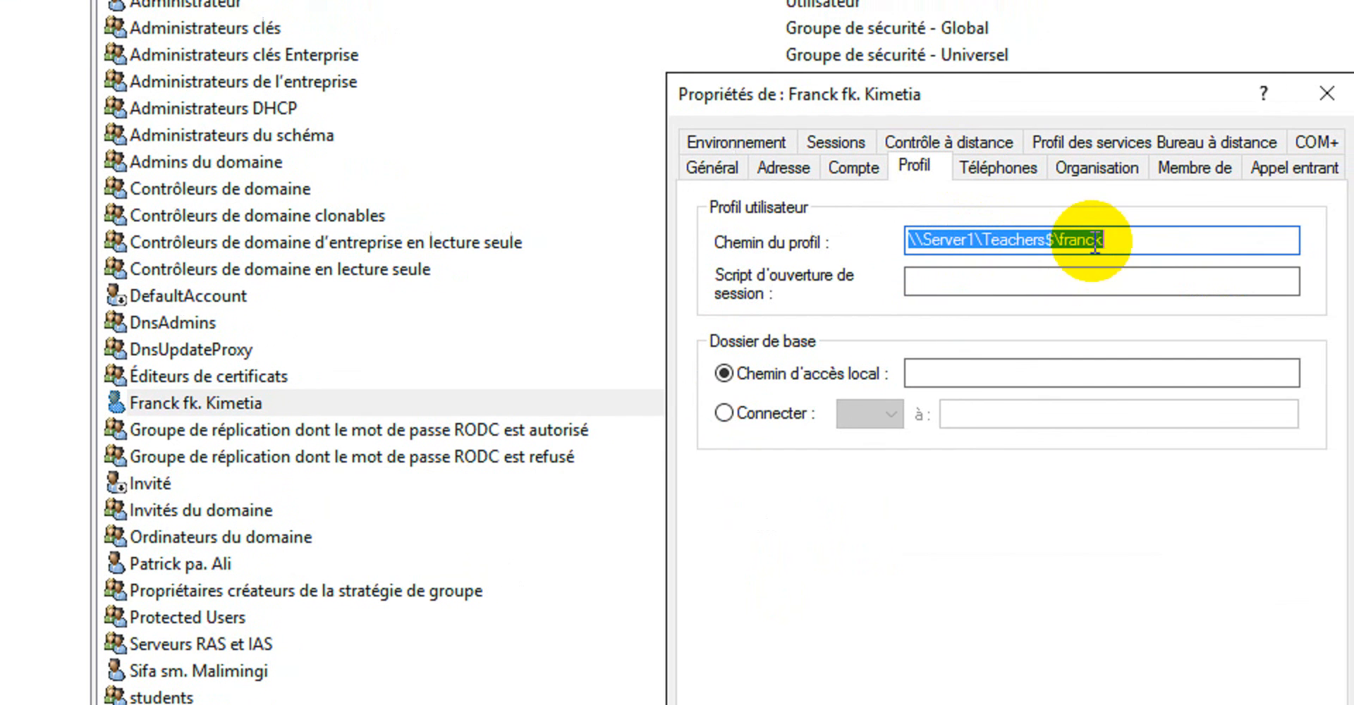
pyautogui.click(1075, 241)
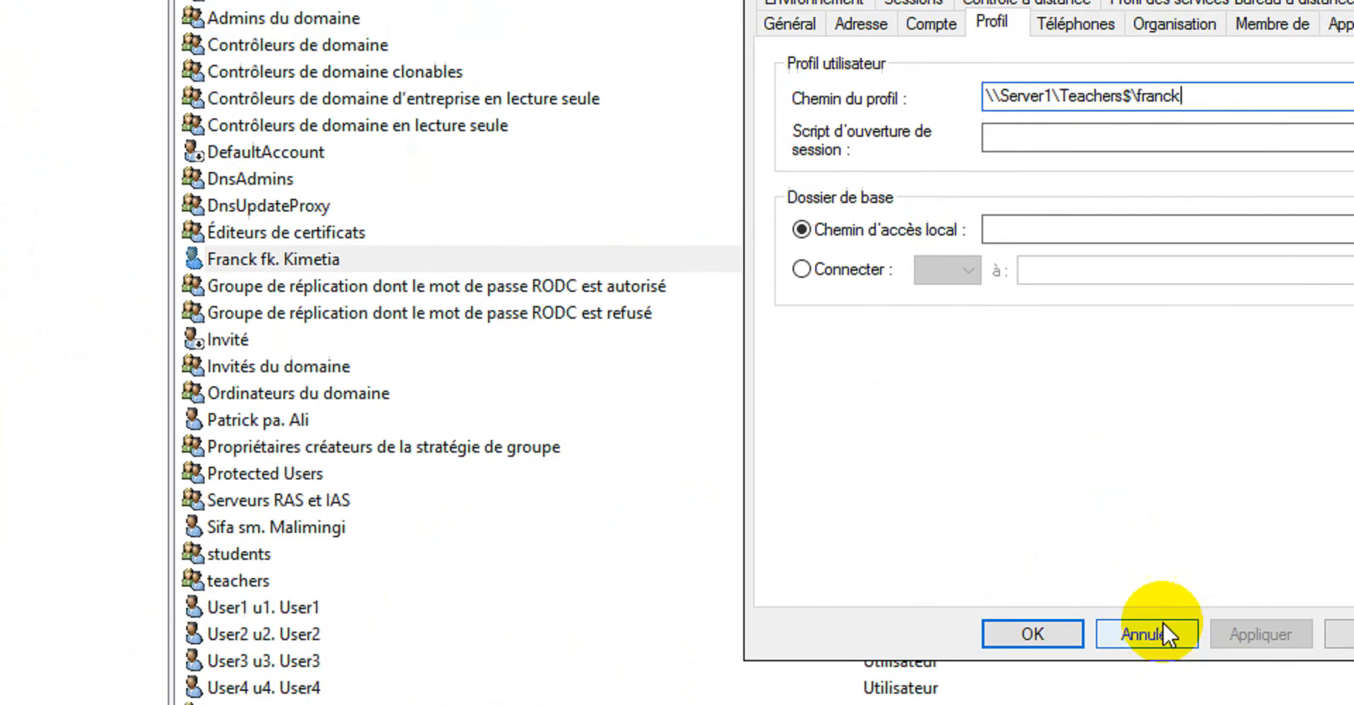
pyautogui.click(1163, 624)
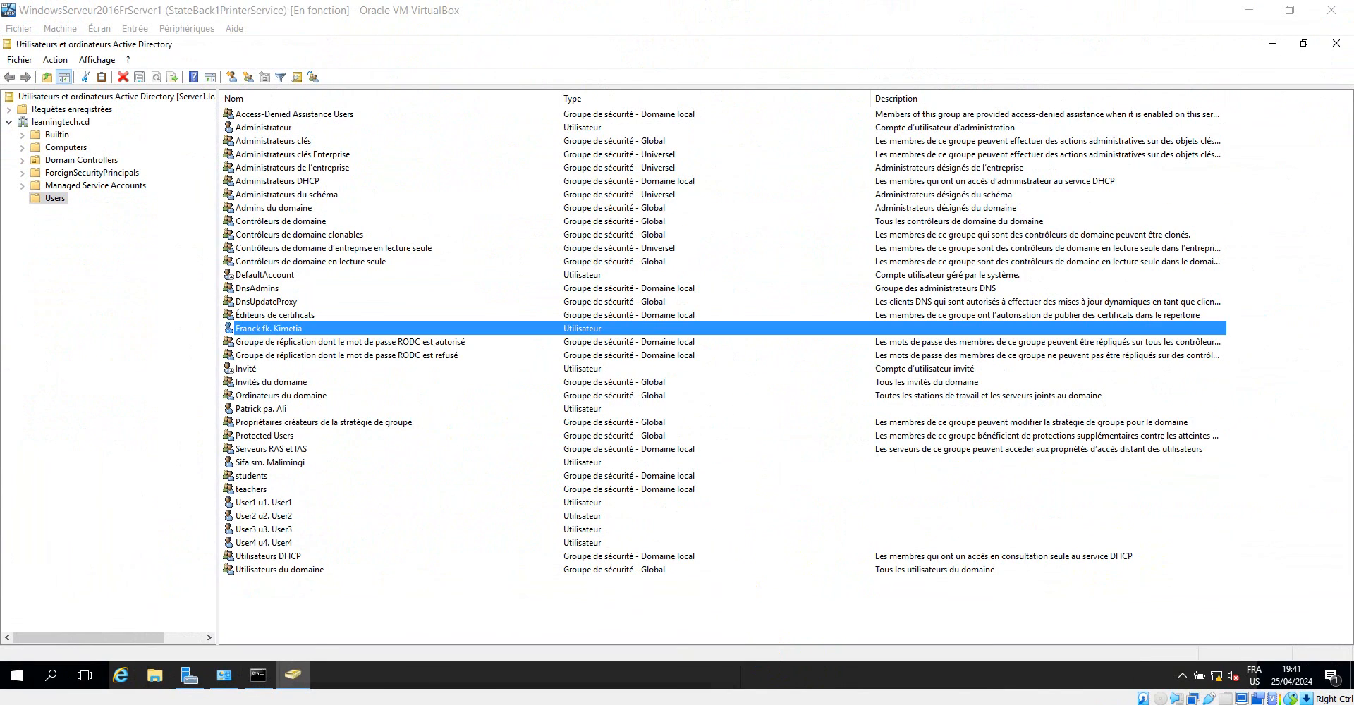
# Switch to the Windows7x64 client to view its desktop, and return to the Server1 machine.
pyautogui.click(852, 704)
pyautogui.click(864, 673)
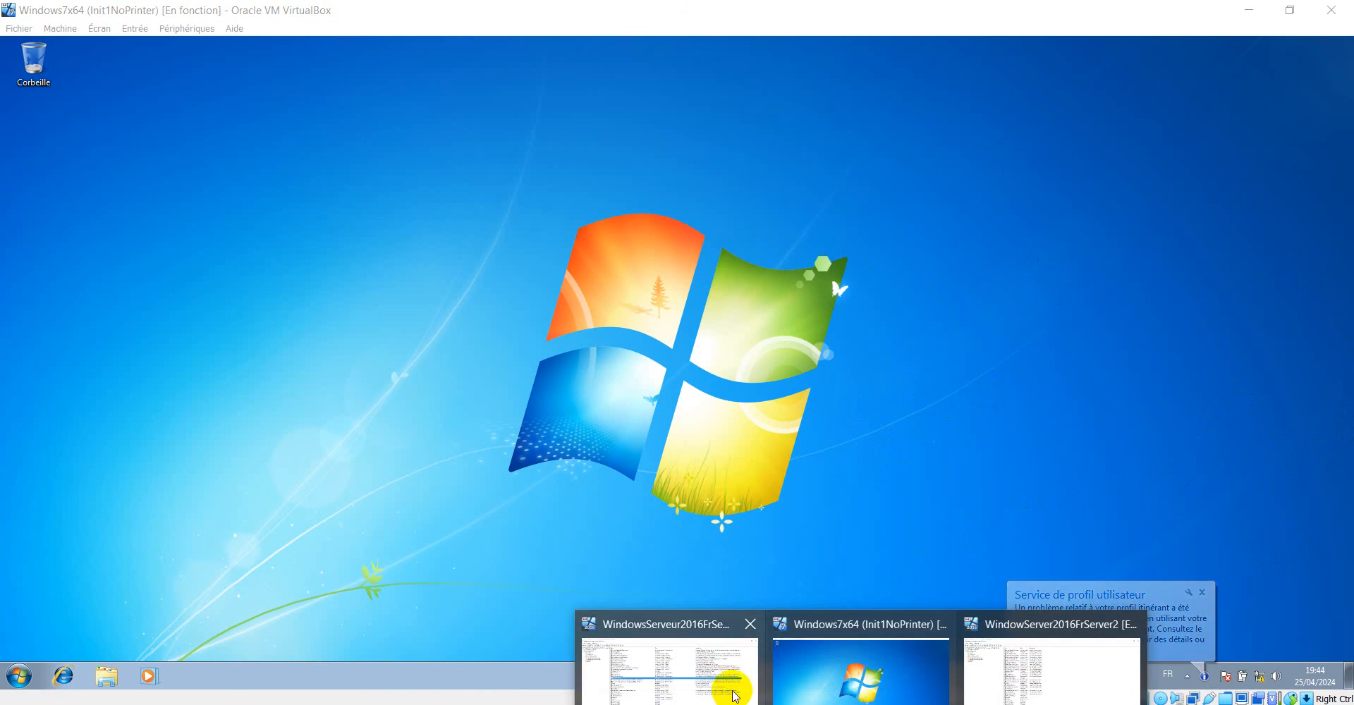
pyautogui.click(700, 679)
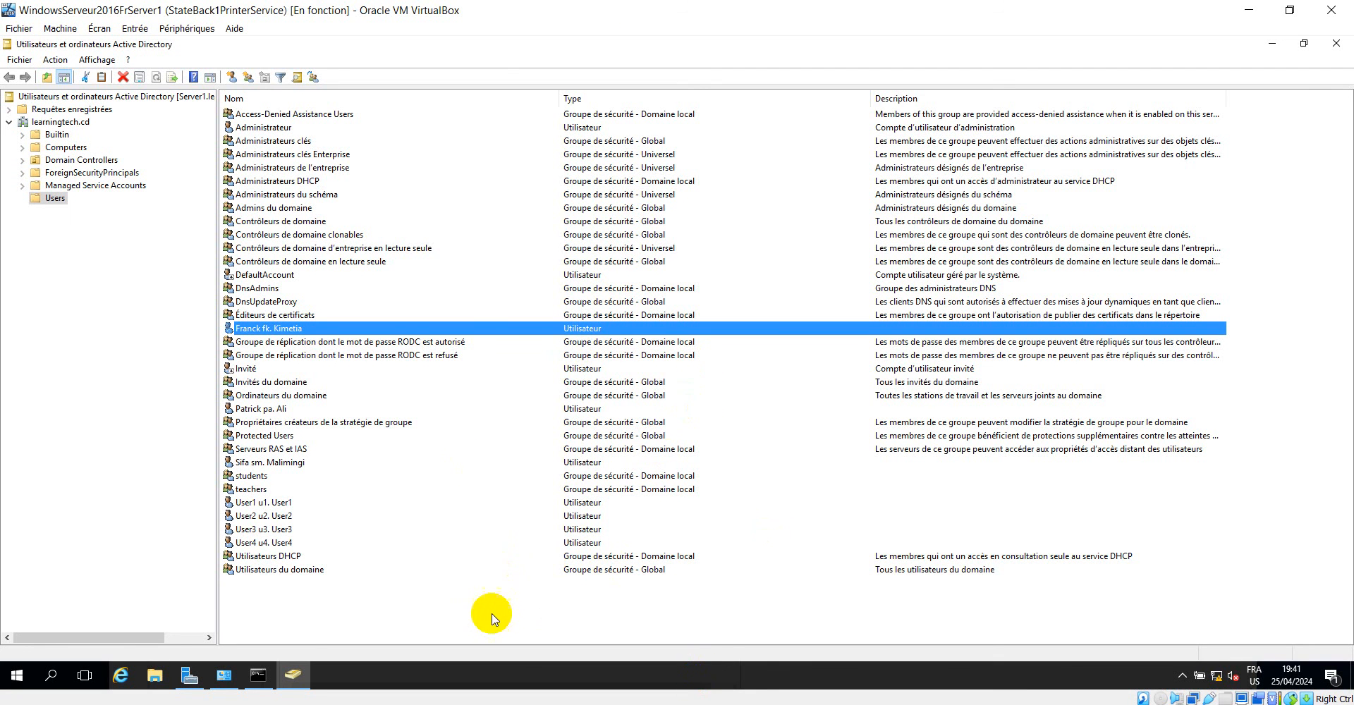